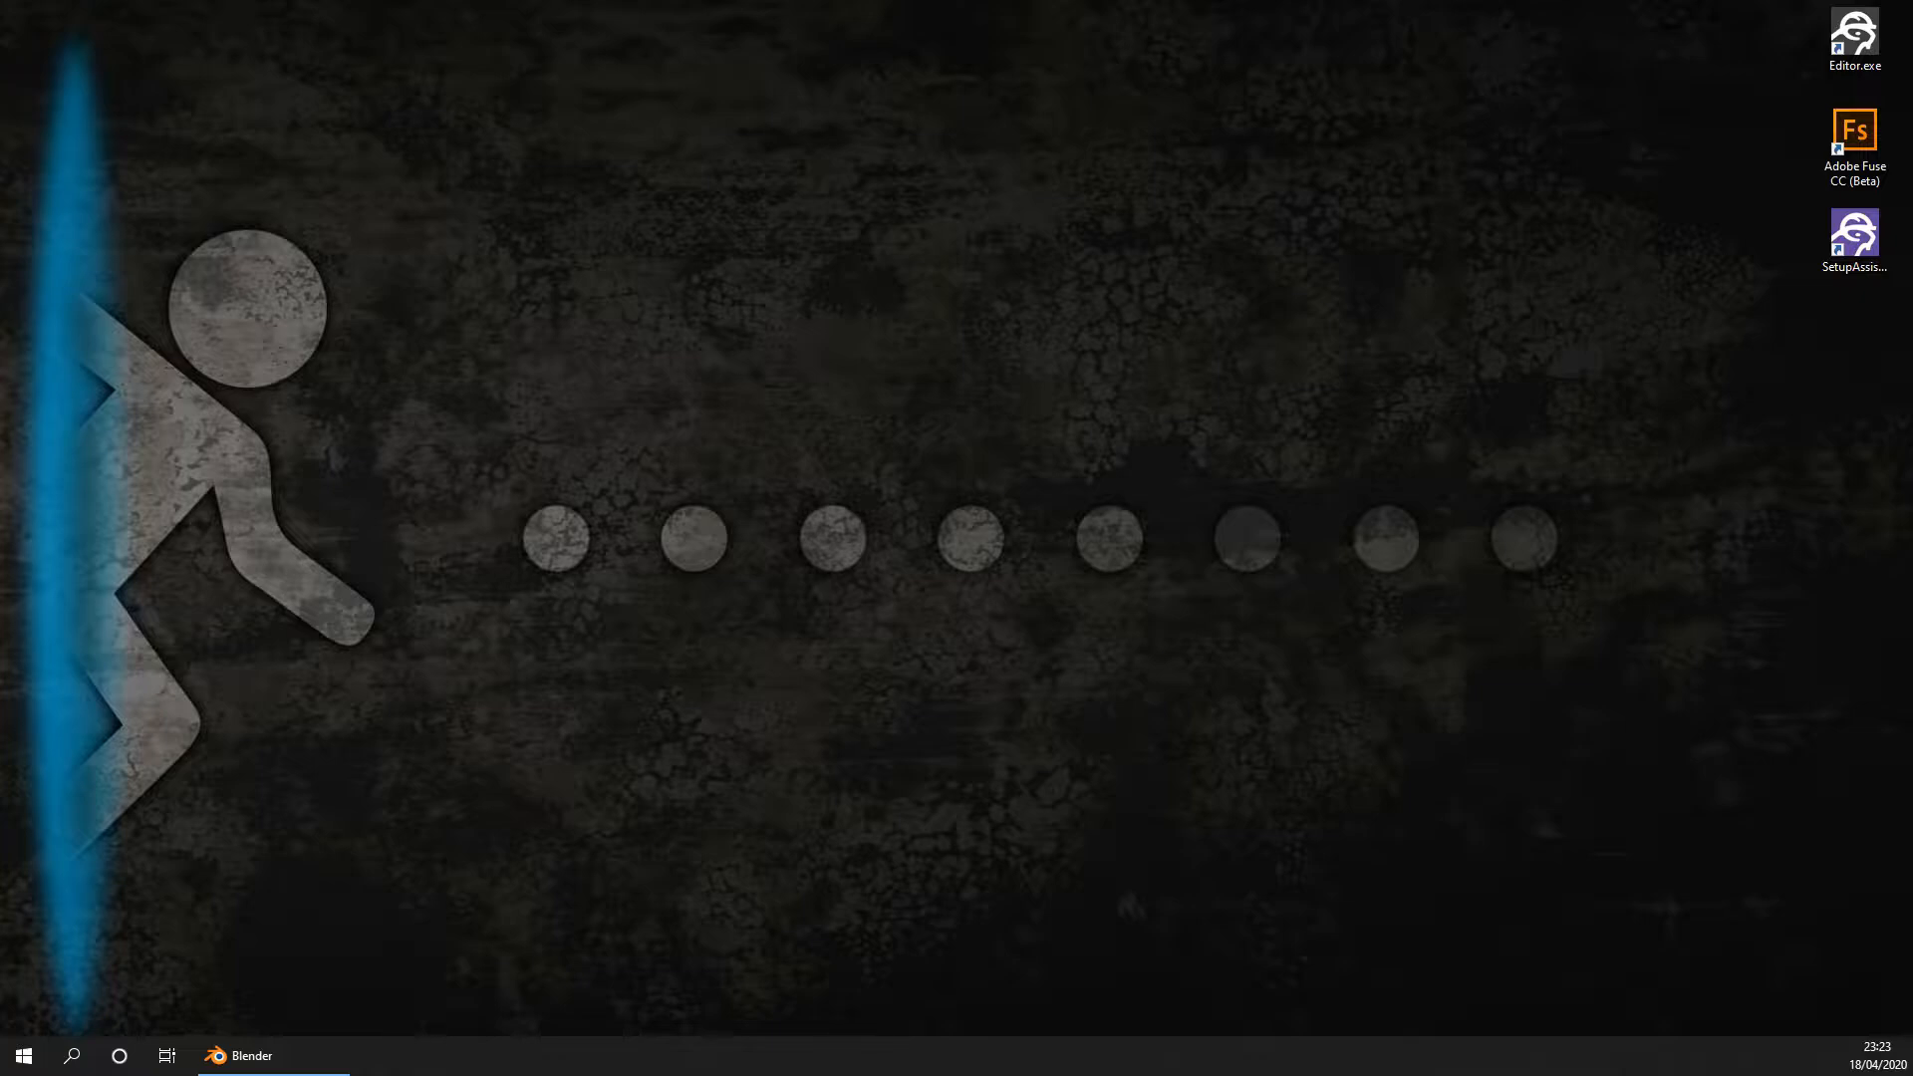
pyautogui.moveTo(713, 85); pyautogui.dragTo(931, 48)
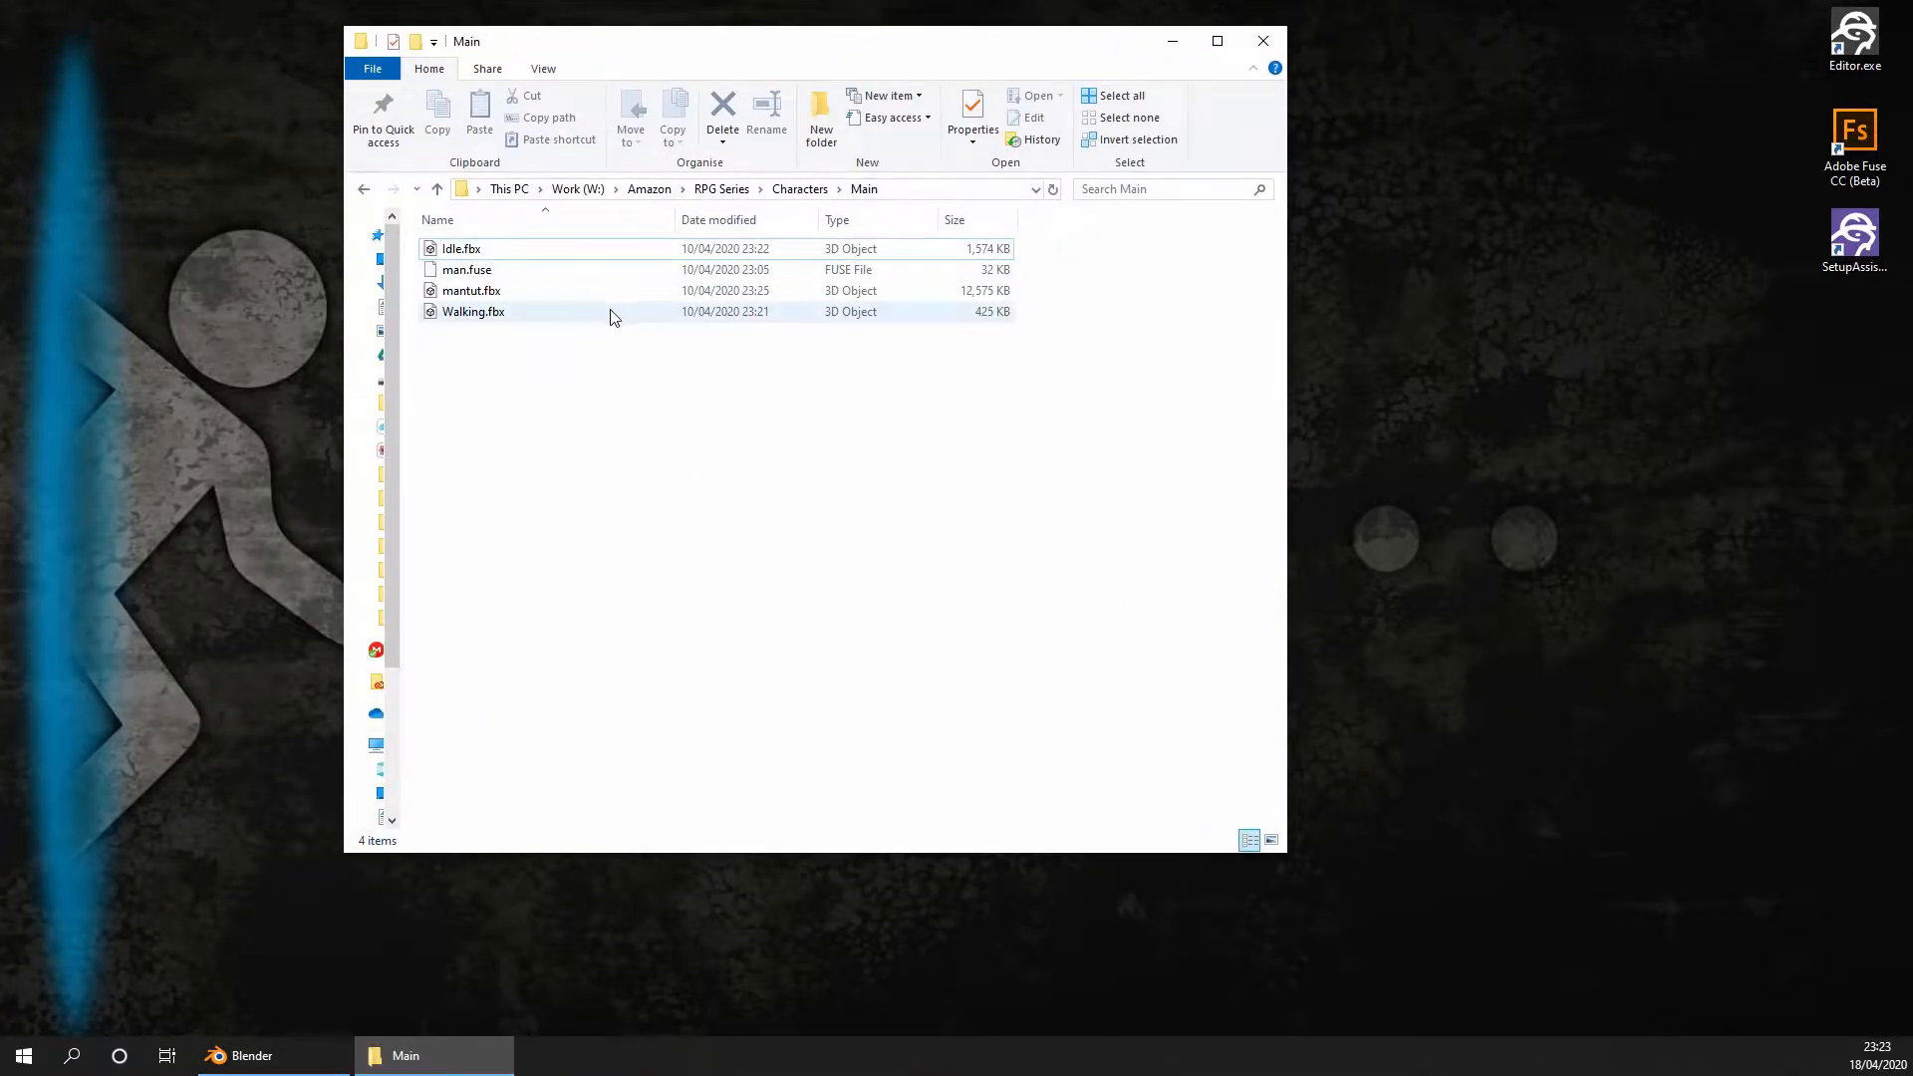
pyautogui.moveTo(817, 46); pyautogui.dragTo(0, 189)
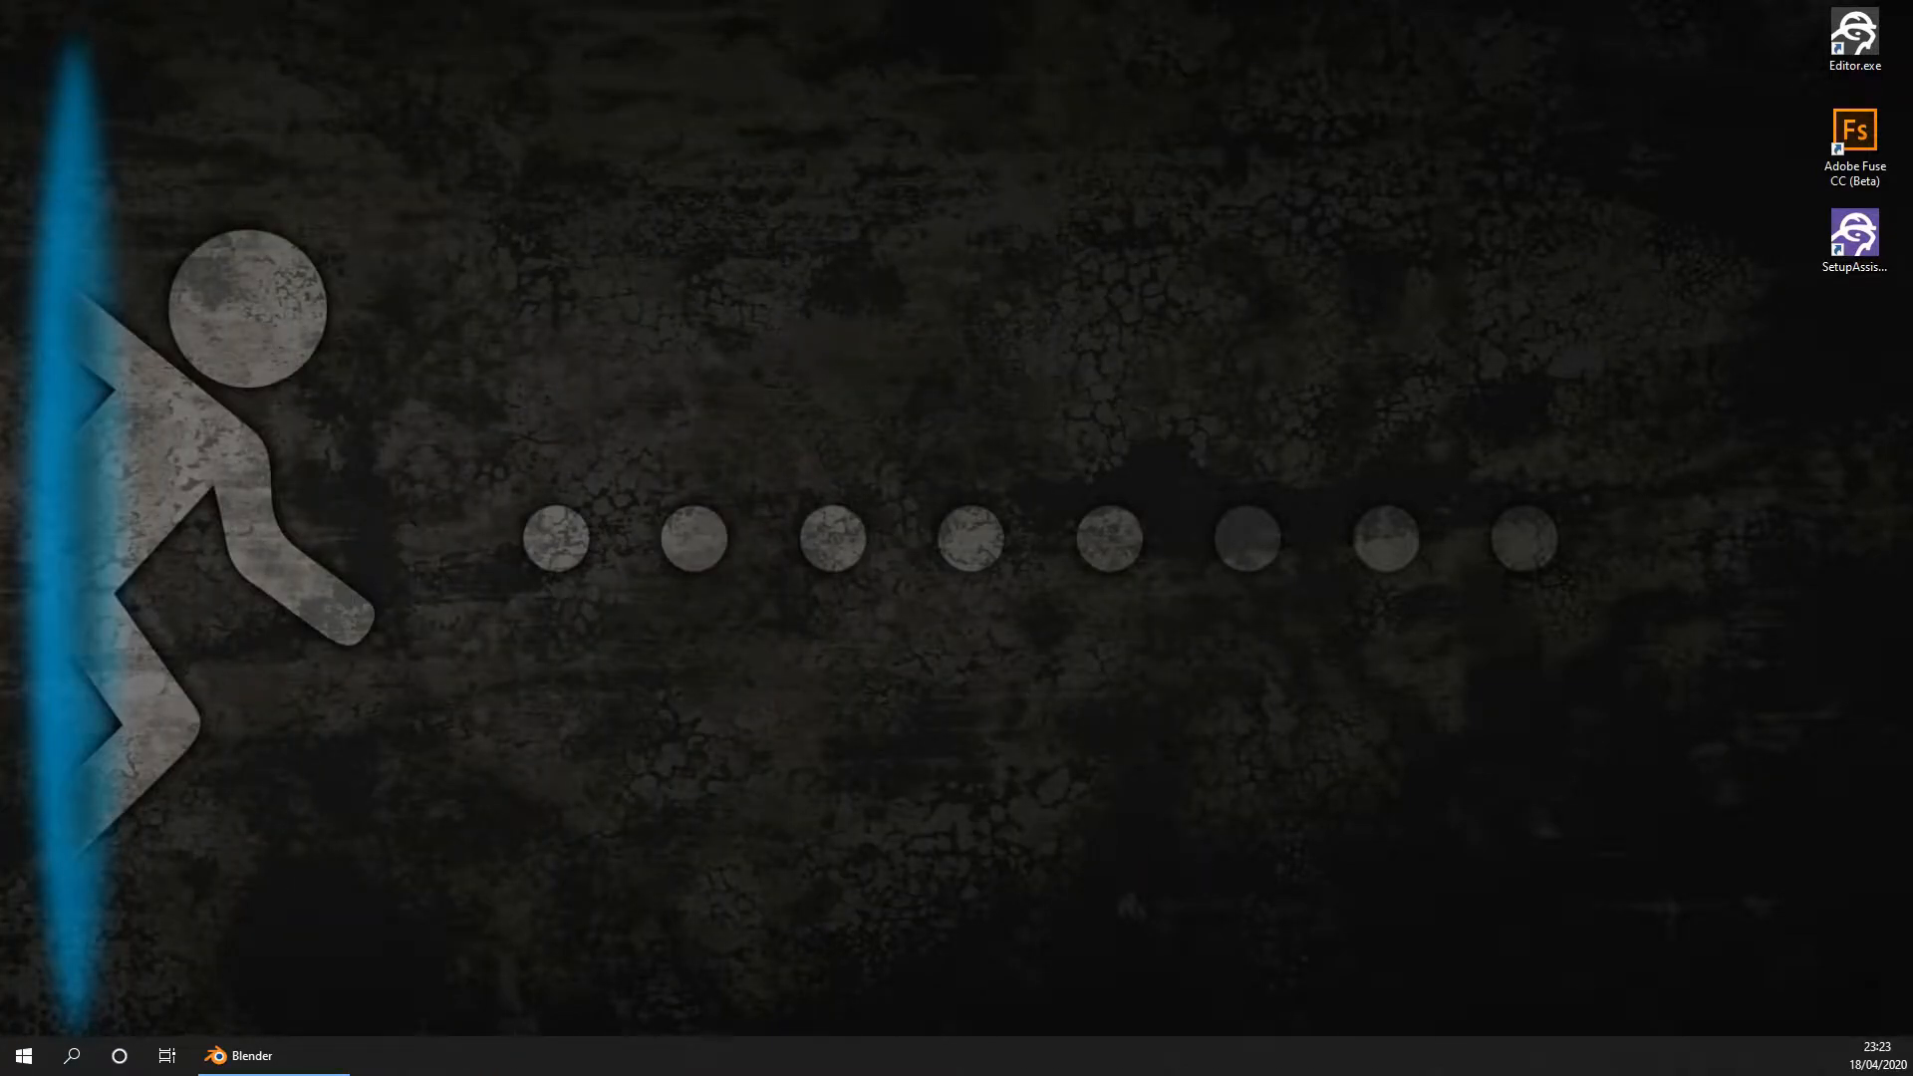
# Switch to Blender and start saving the scene under a new name in W:\Amazon\RPG Series\Characters\Main.
pyautogui.click(249, 1053)
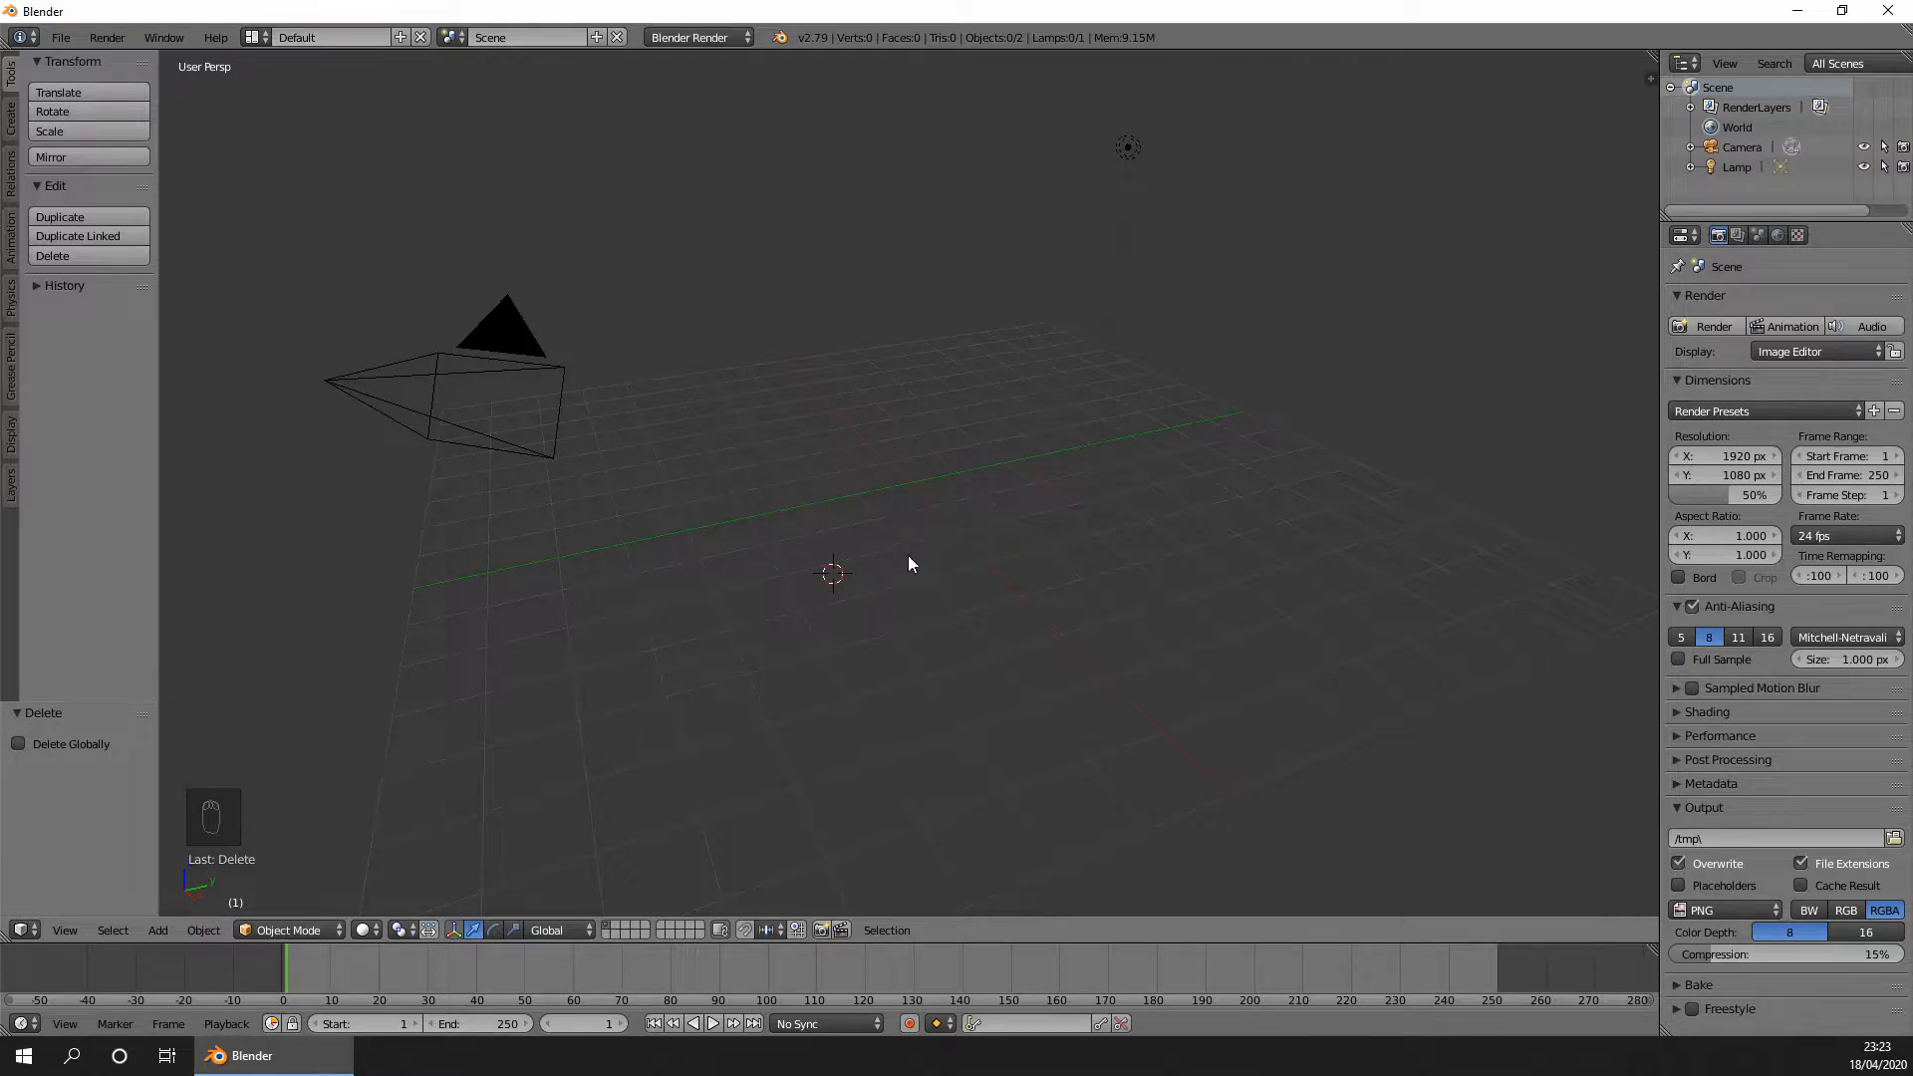
pyautogui.click(61, 37)
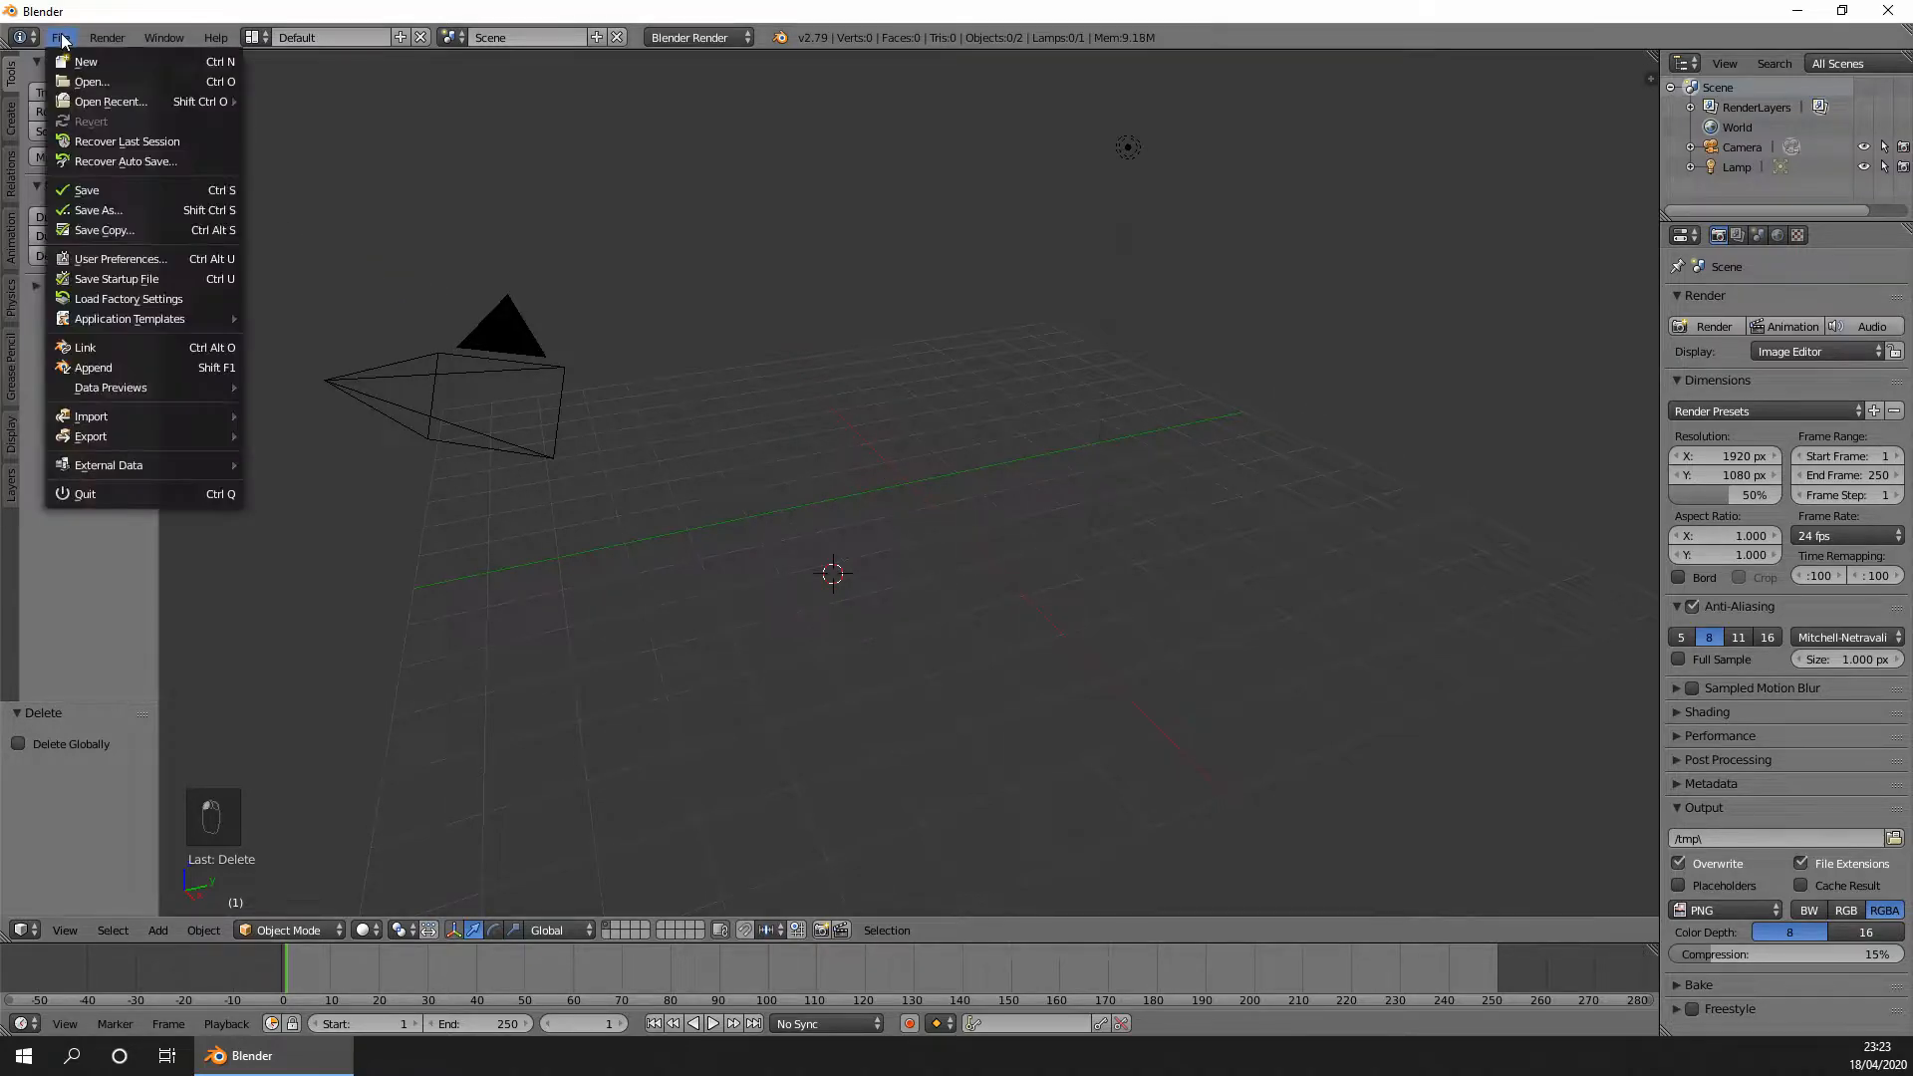
pyautogui.click(122, 209)
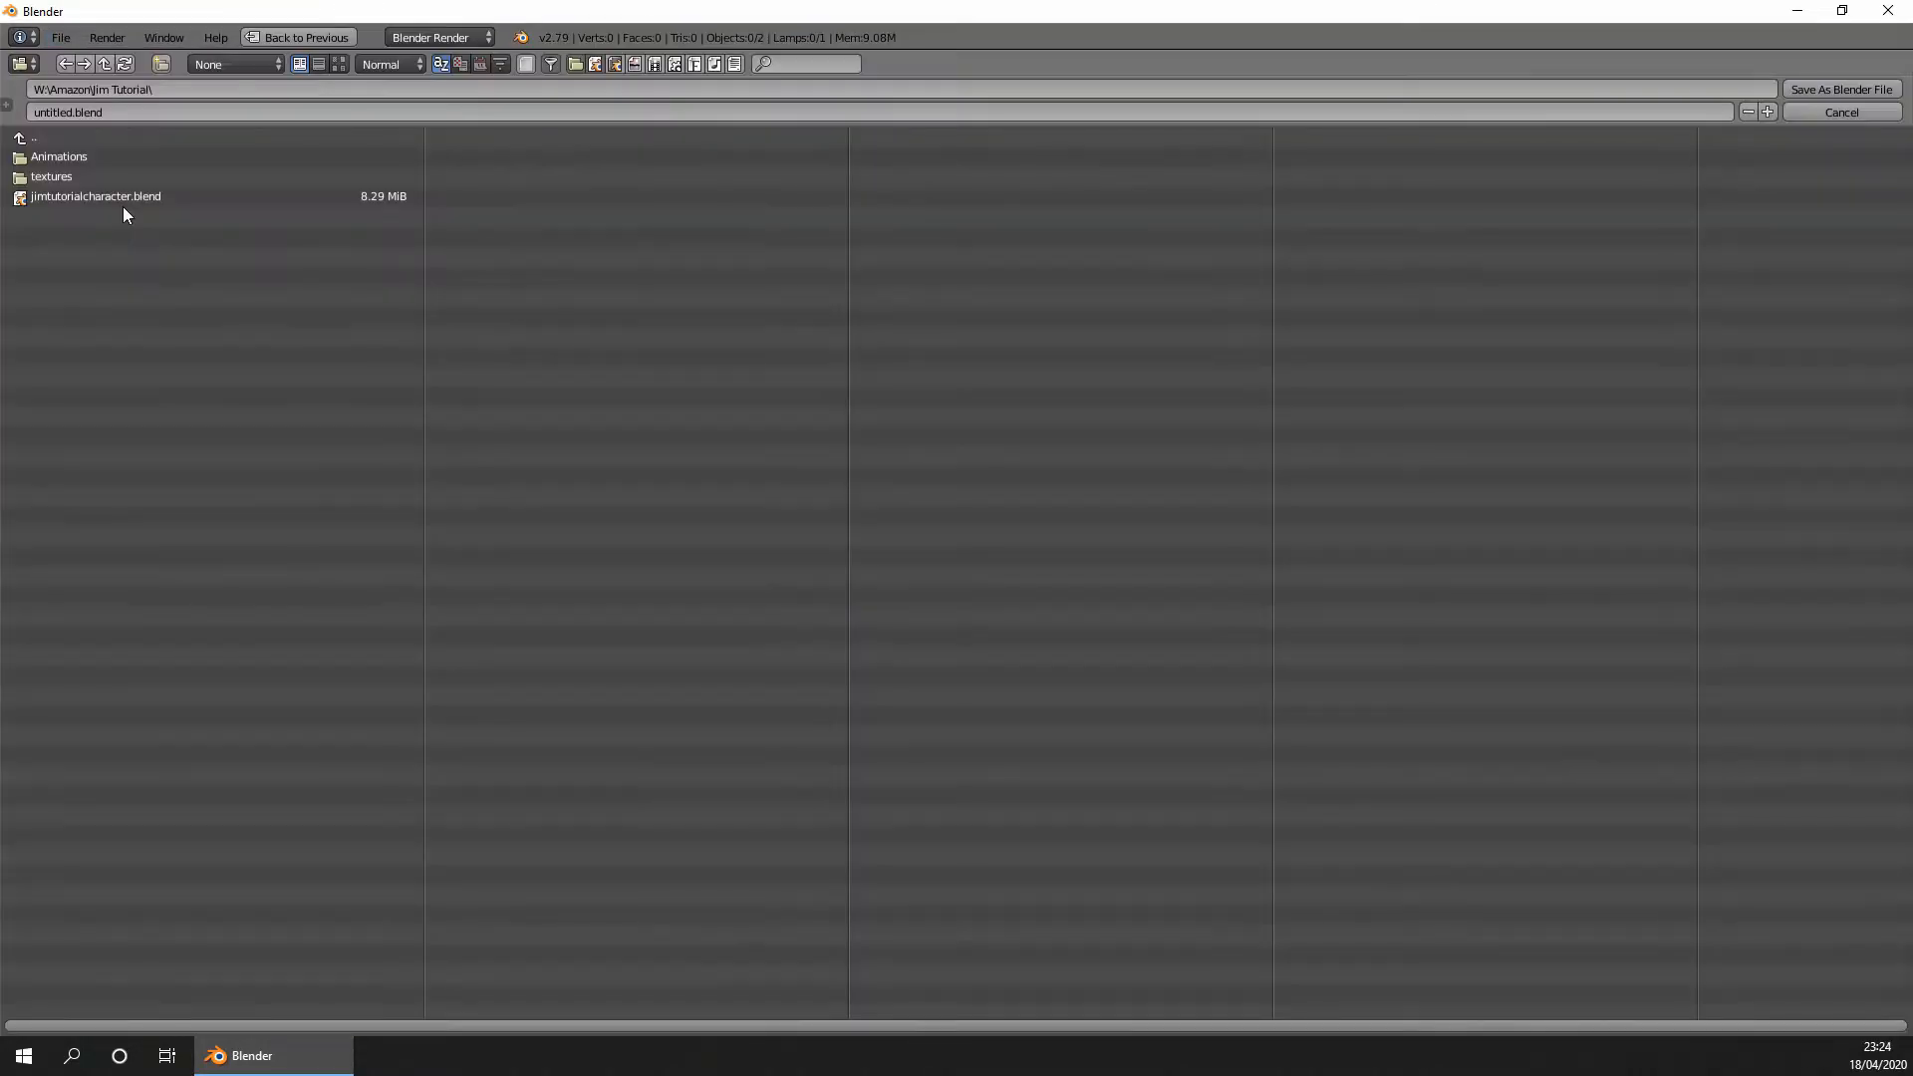
pyautogui.click(33, 139)
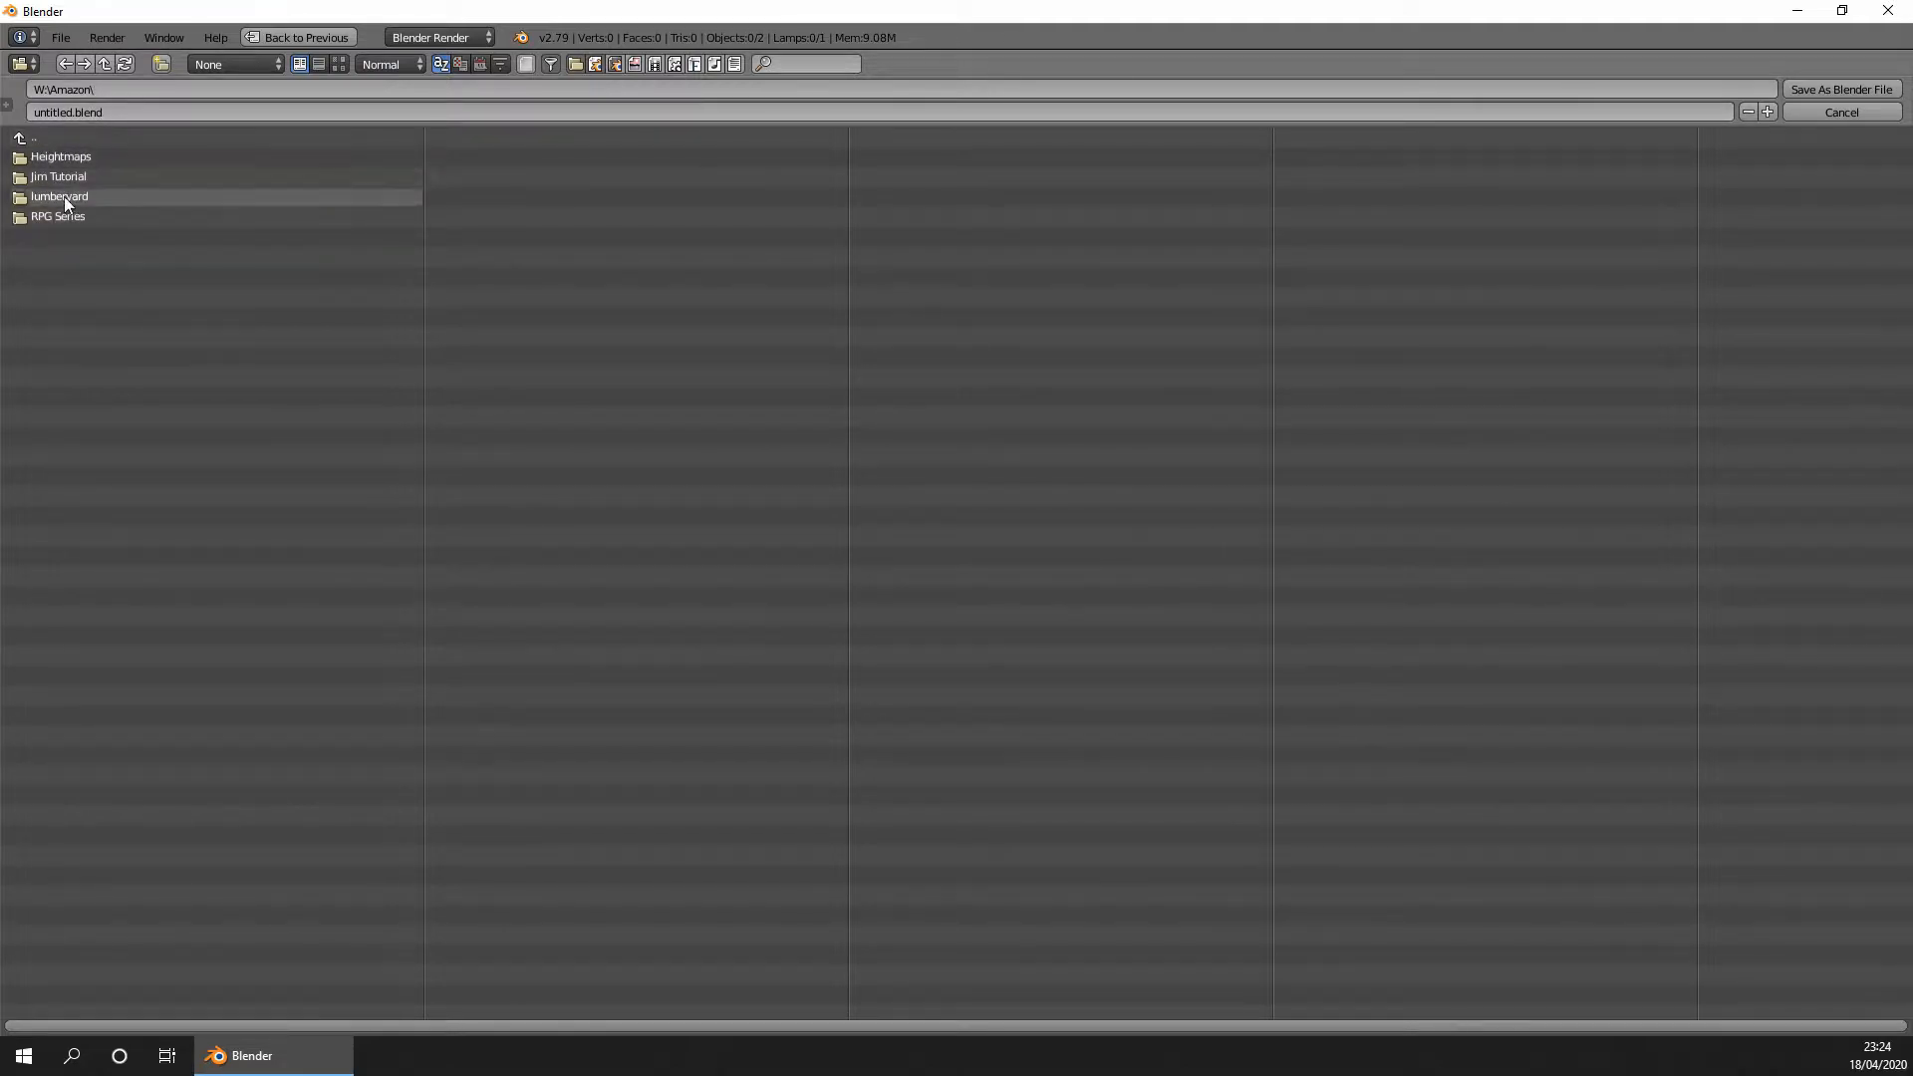
pyautogui.click(66, 196)
pyautogui.click(68, 175)
pyautogui.click(60, 158)
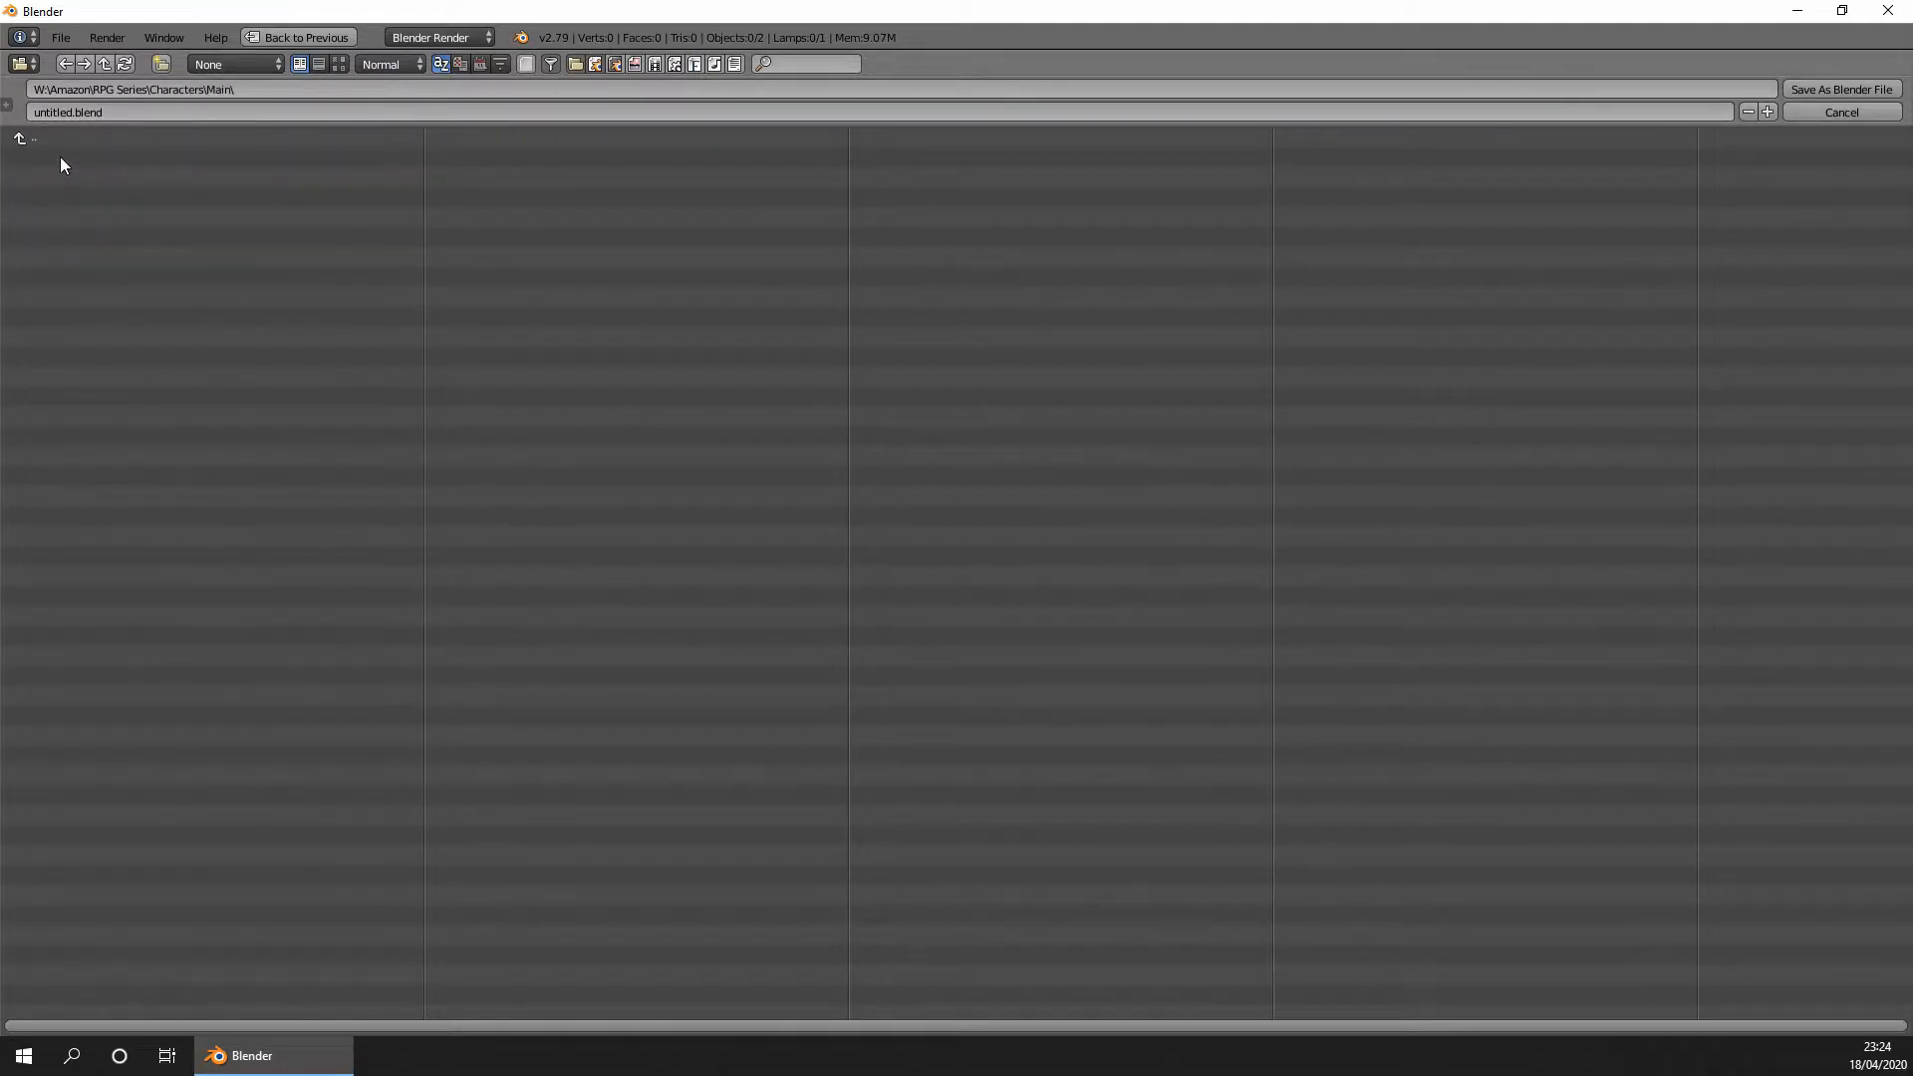
# Name the file charactertut.blend and save it in the chosen folder.
pyautogui.click(108, 113)
pyautogui.write('ch')
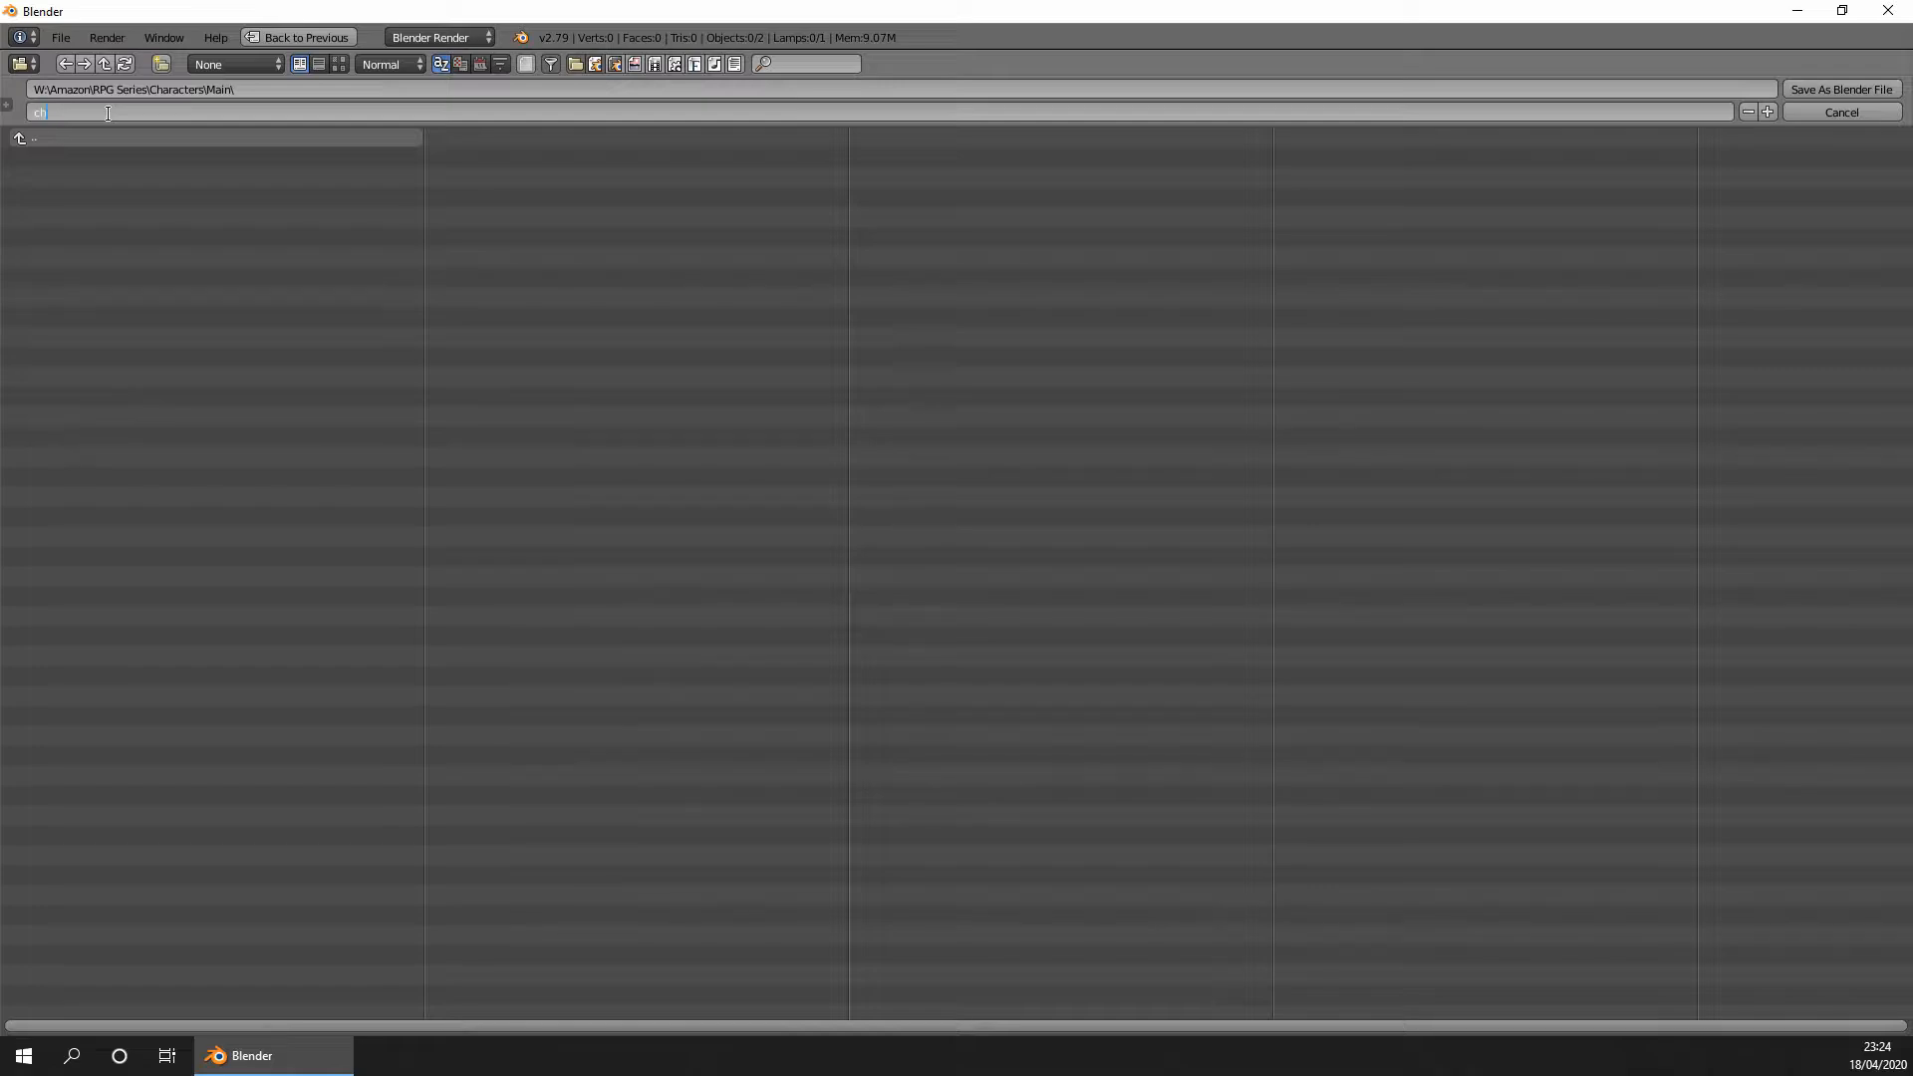
pyautogui.write('aractertut.blend')
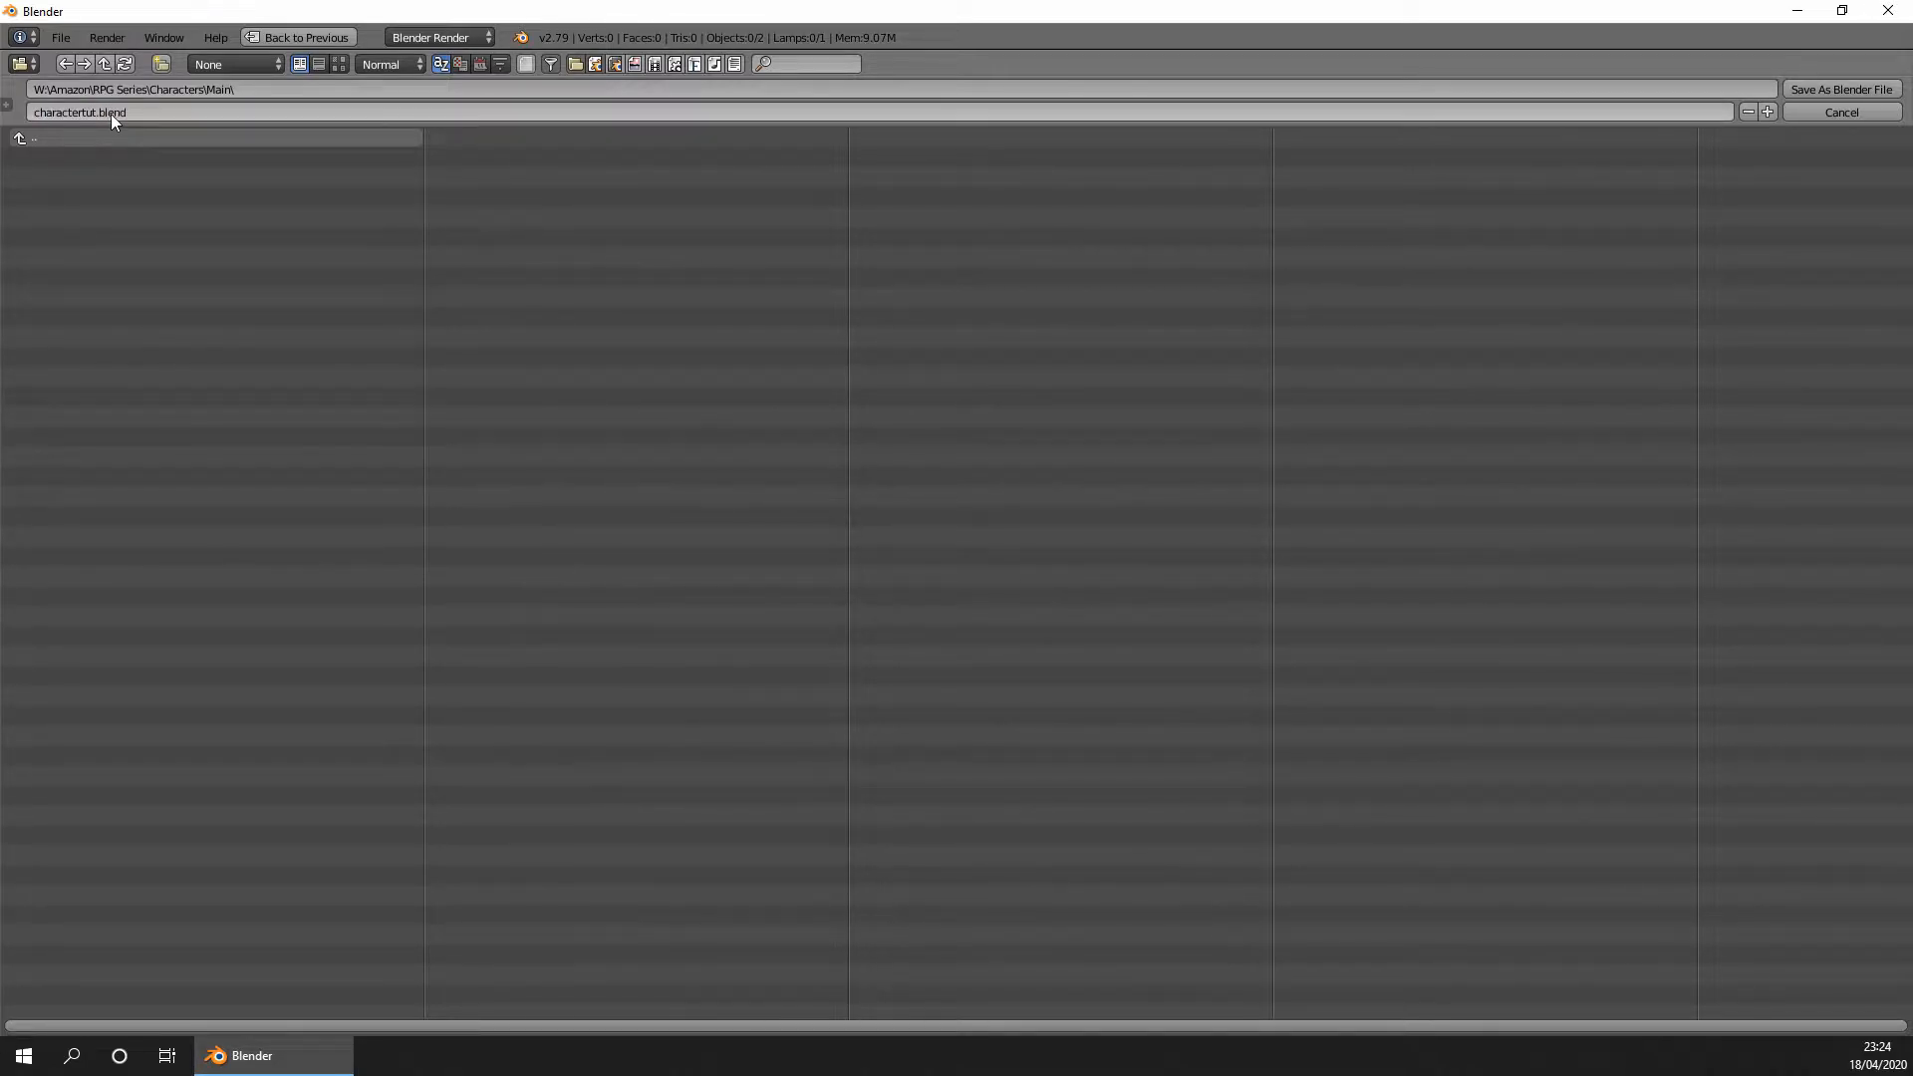
pyautogui.press('Return')
pyautogui.click(1853, 89)
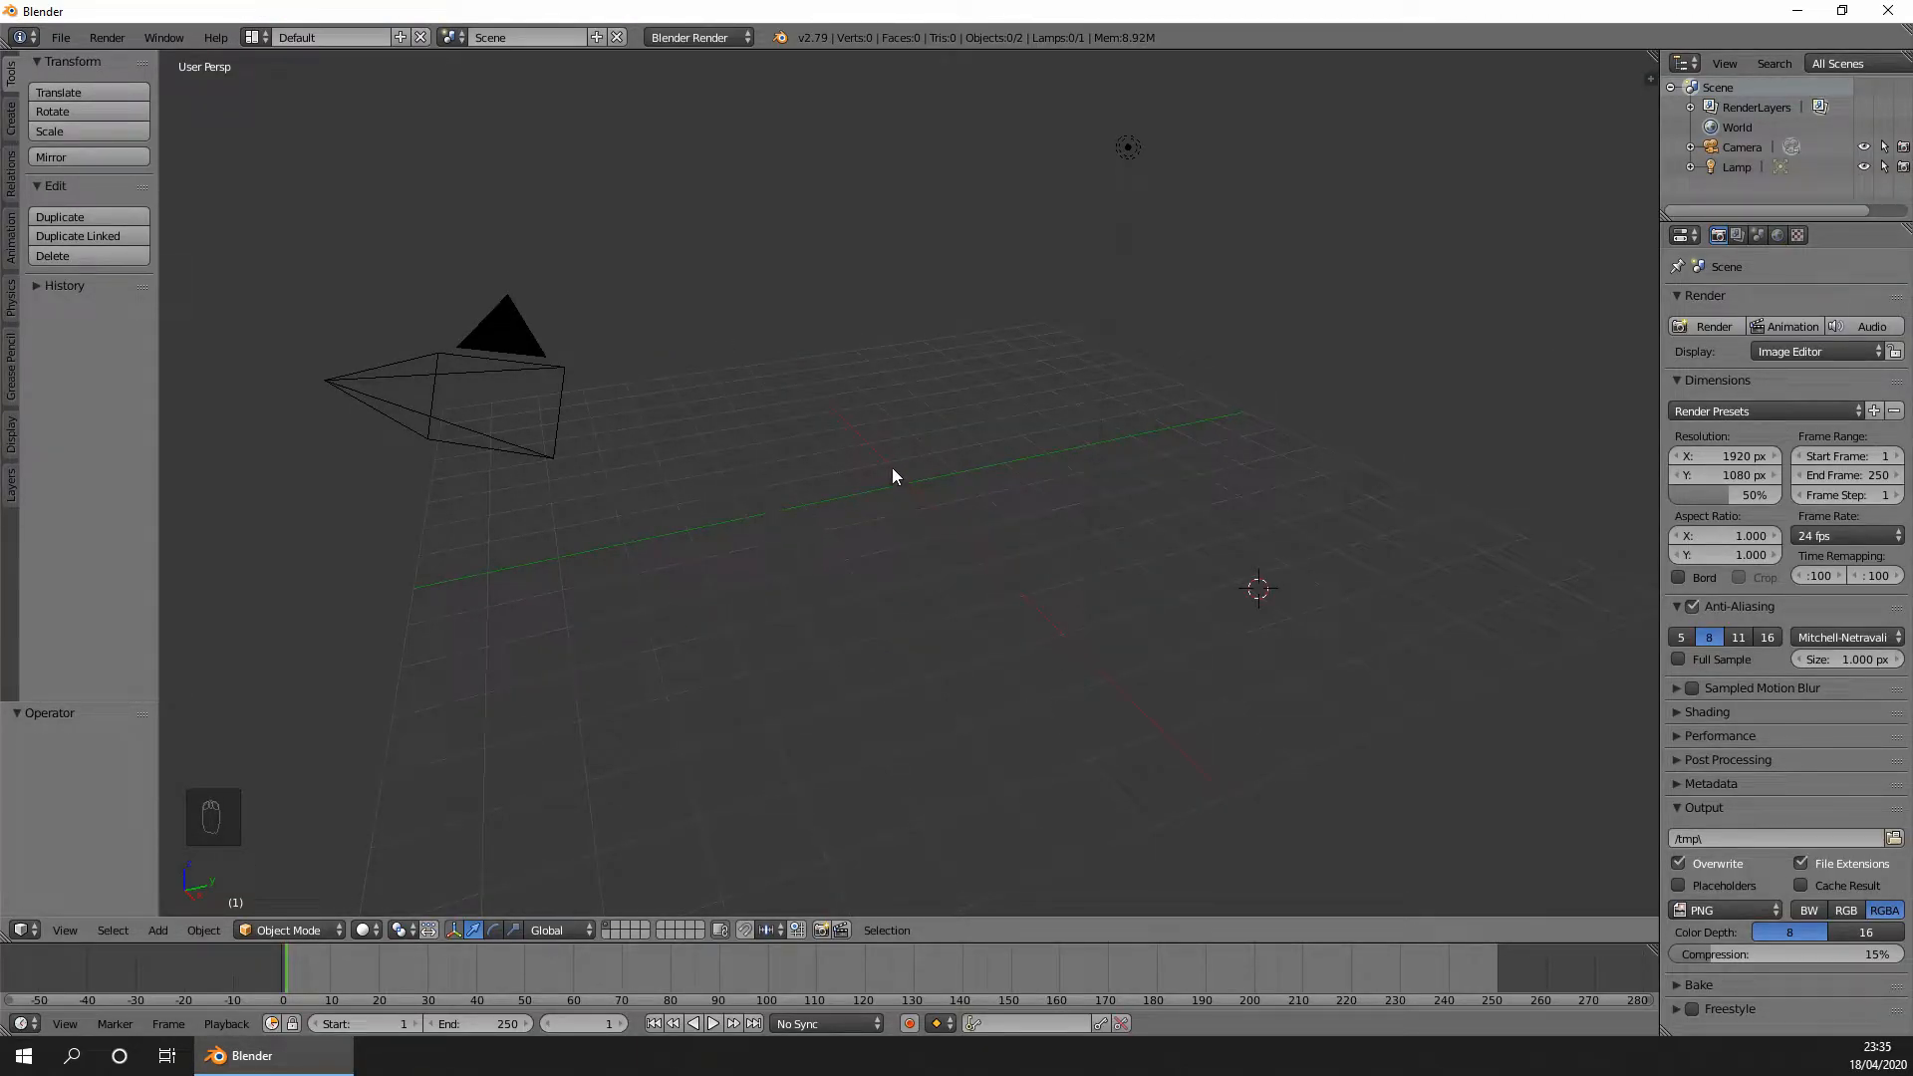
# Import the FBX character man.fbx from the Characters\Main folder into the scene.
pyautogui.click(61, 37)
pyautogui.moveTo(152, 424)
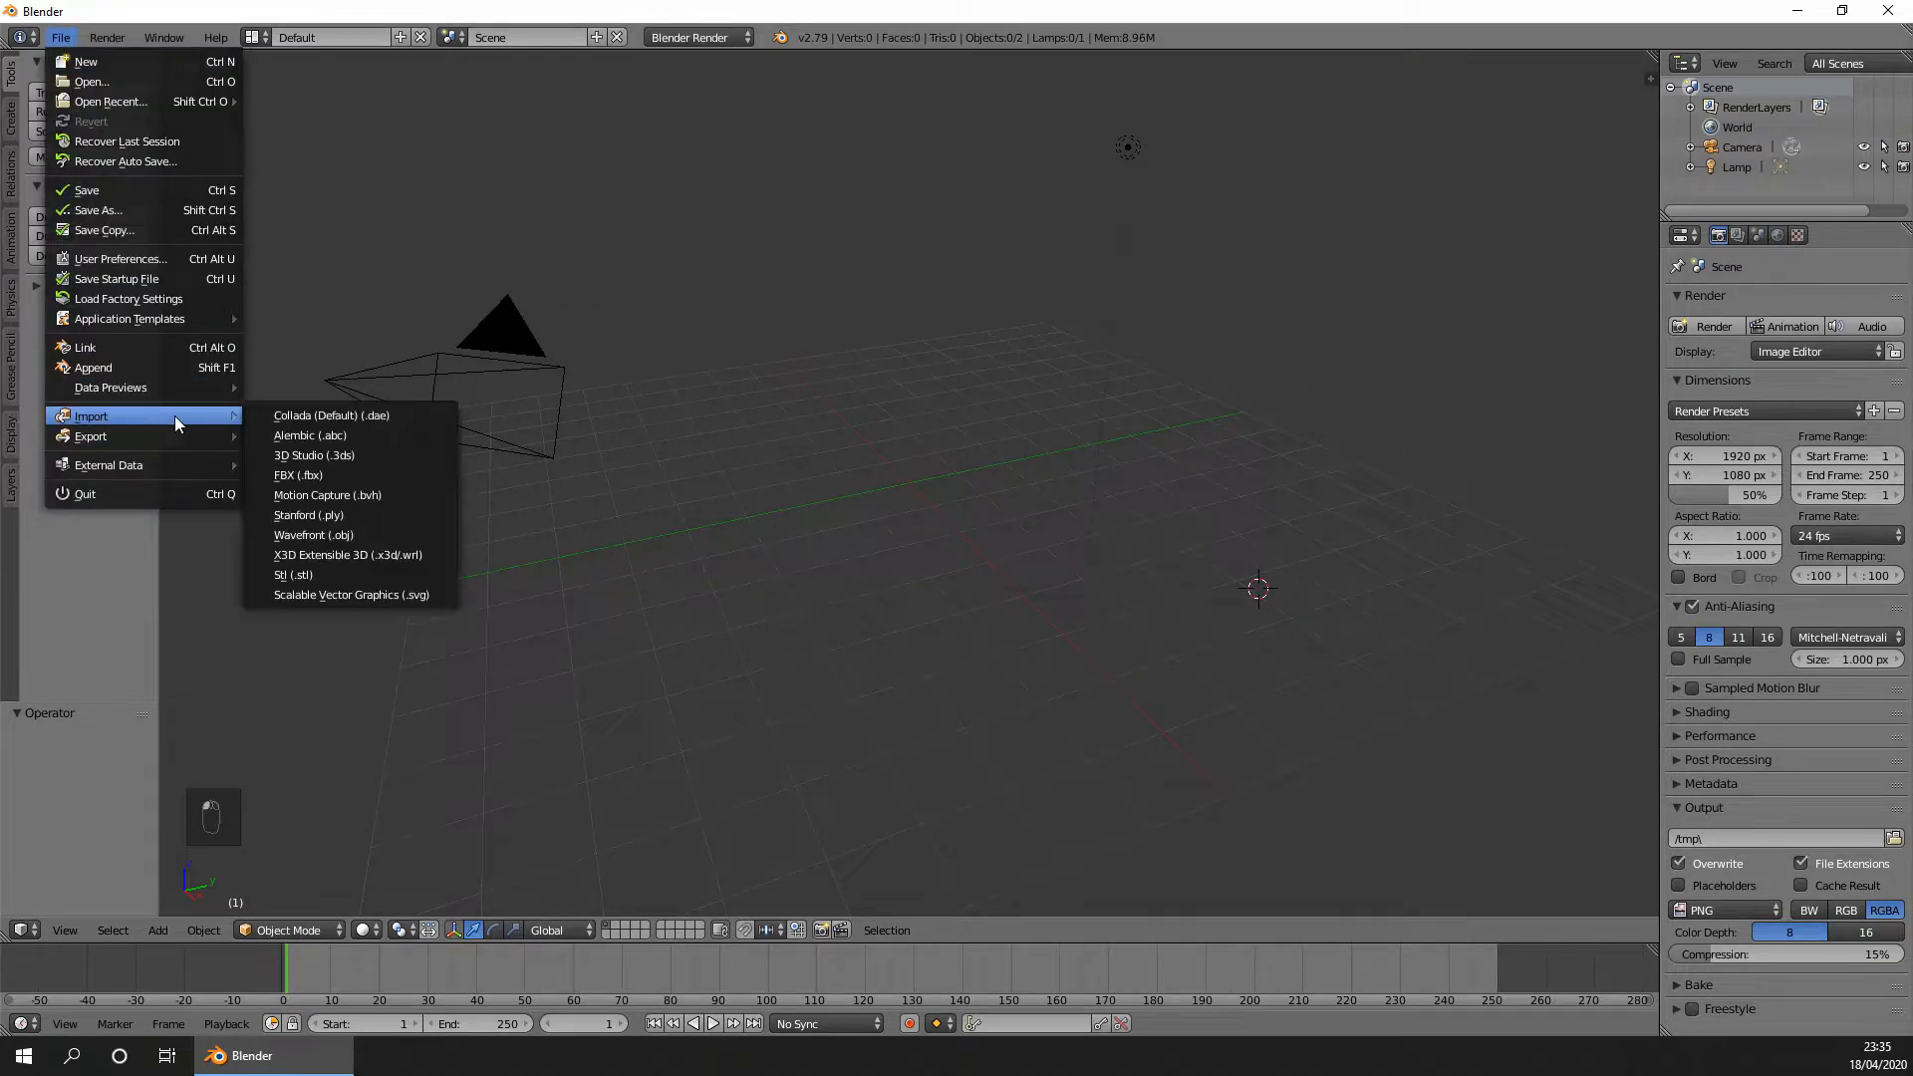
pyautogui.click(314, 474)
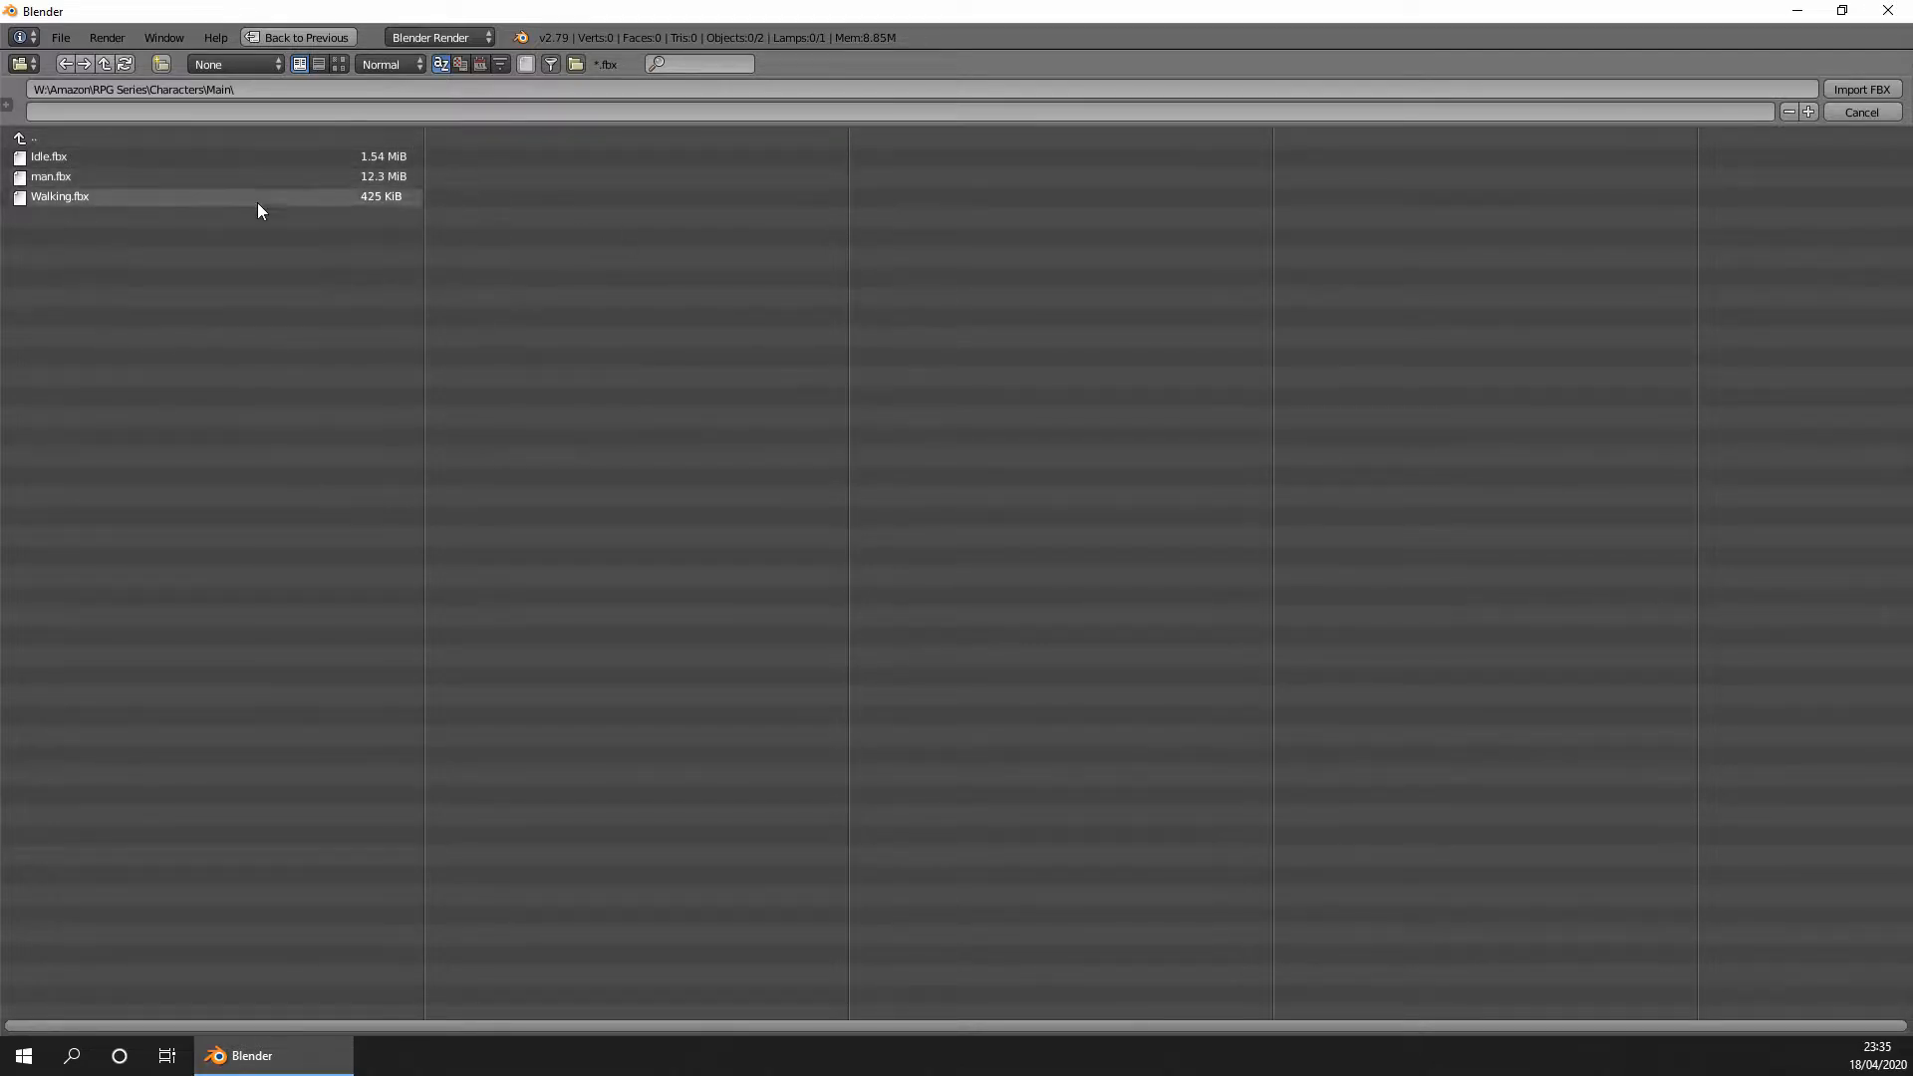
pyautogui.click(150, 180)
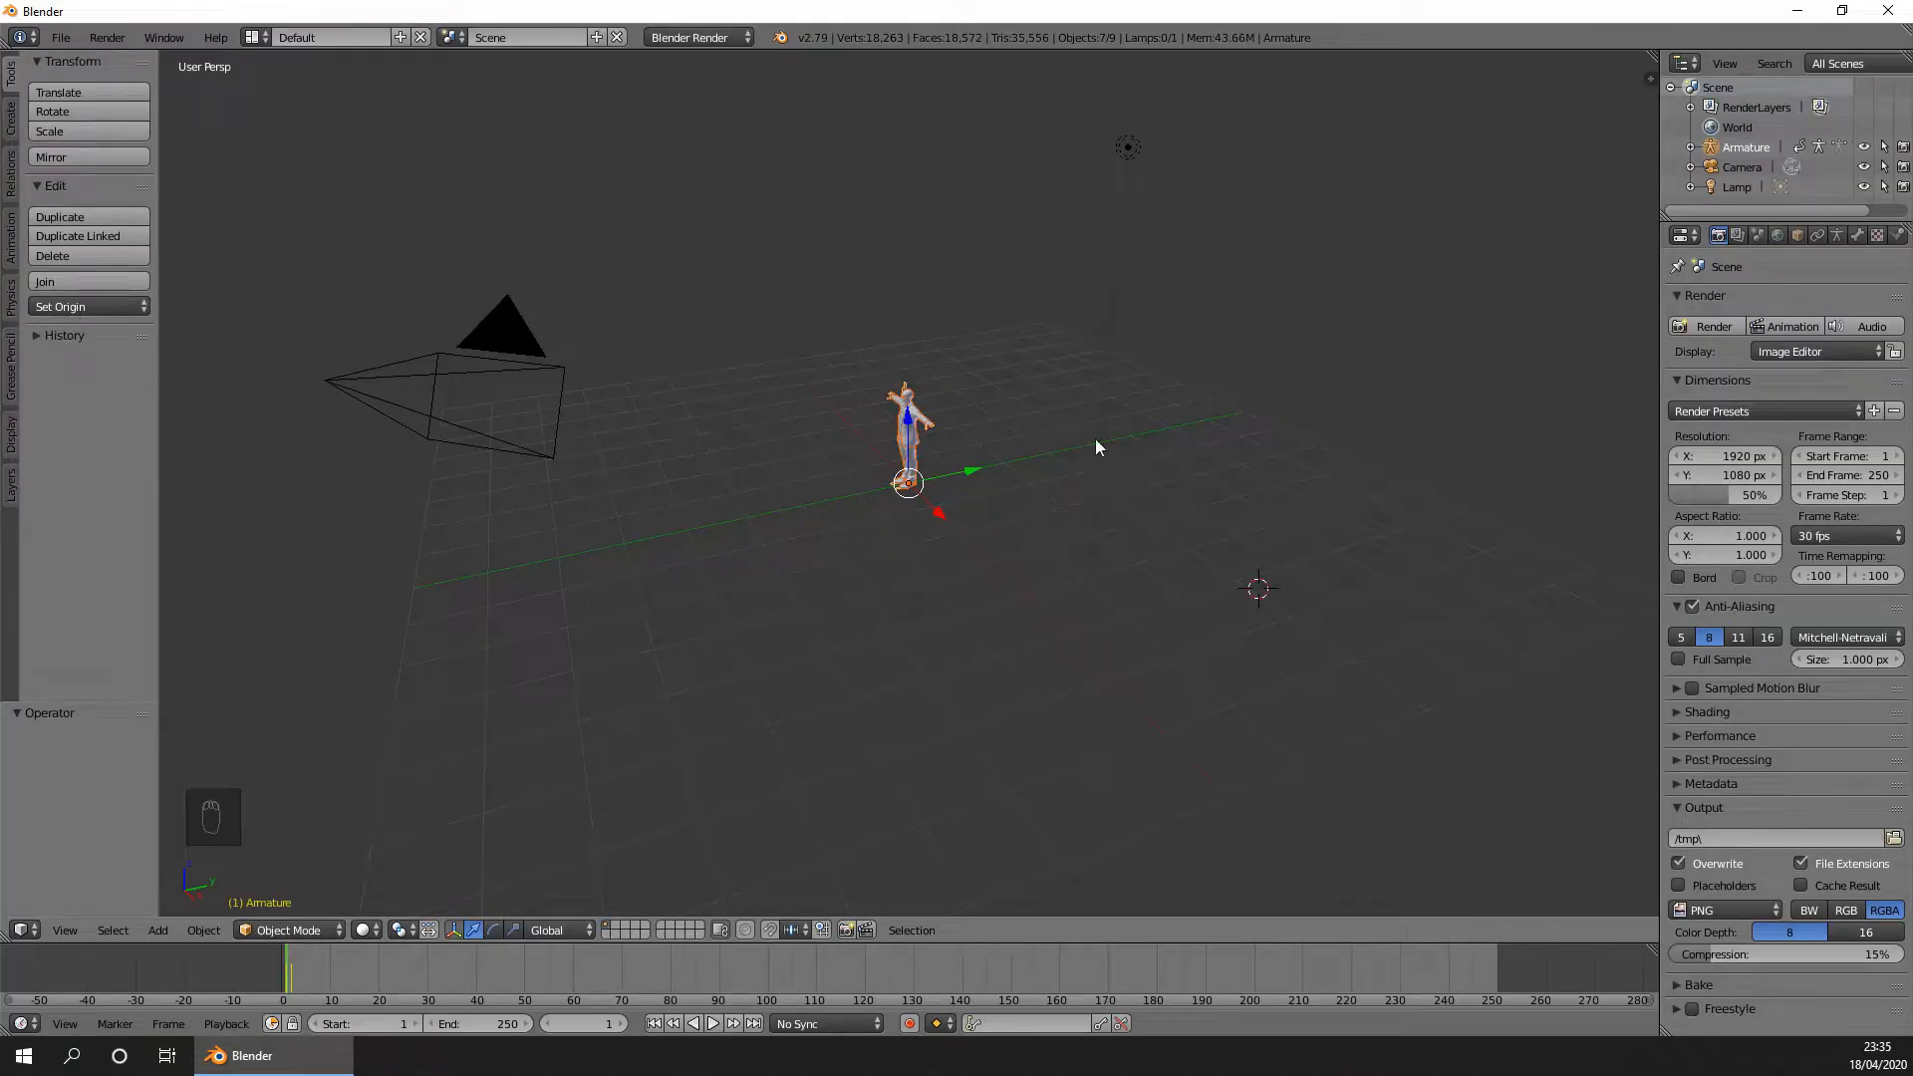
# Make the scene hierarchy area taller and expand the imported Armature to list its child meshes.
pyautogui.scroll(5, 881, 319)
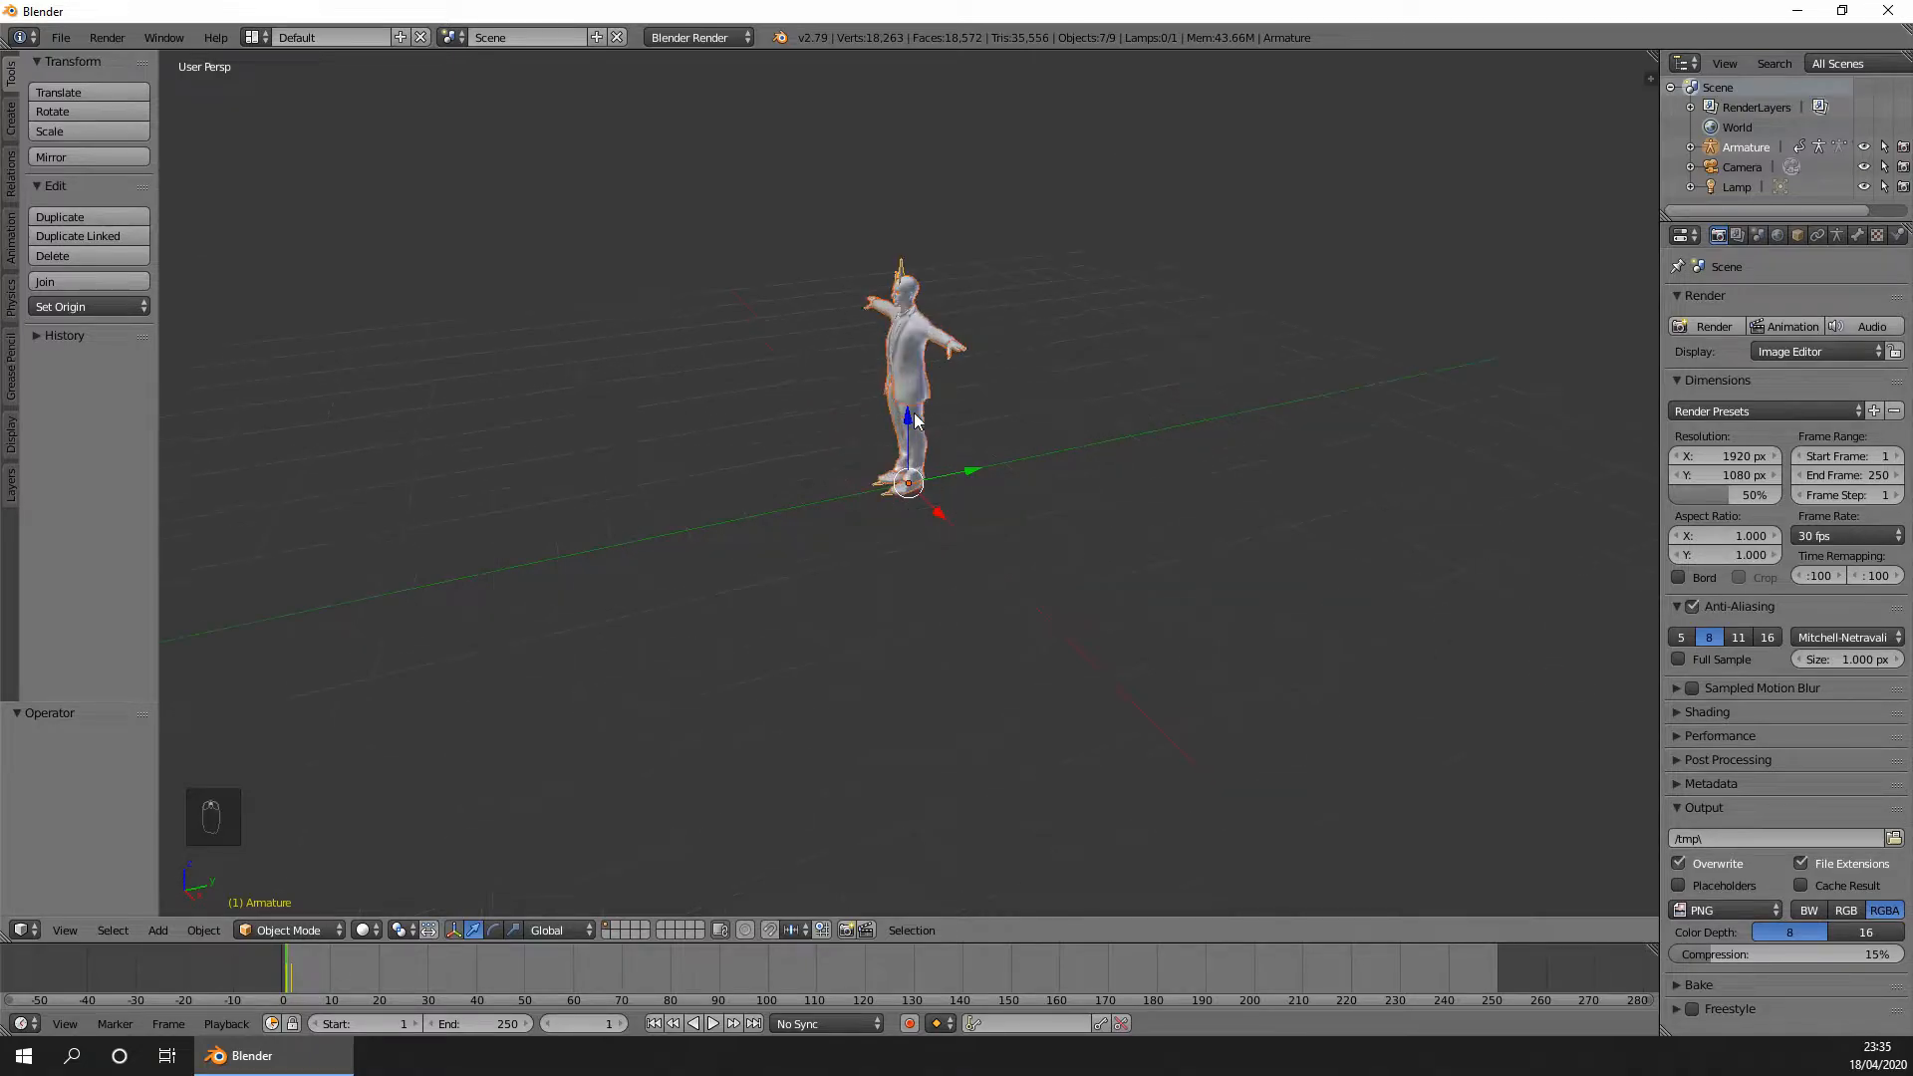
pyautogui.scroll(4, 908, 195)
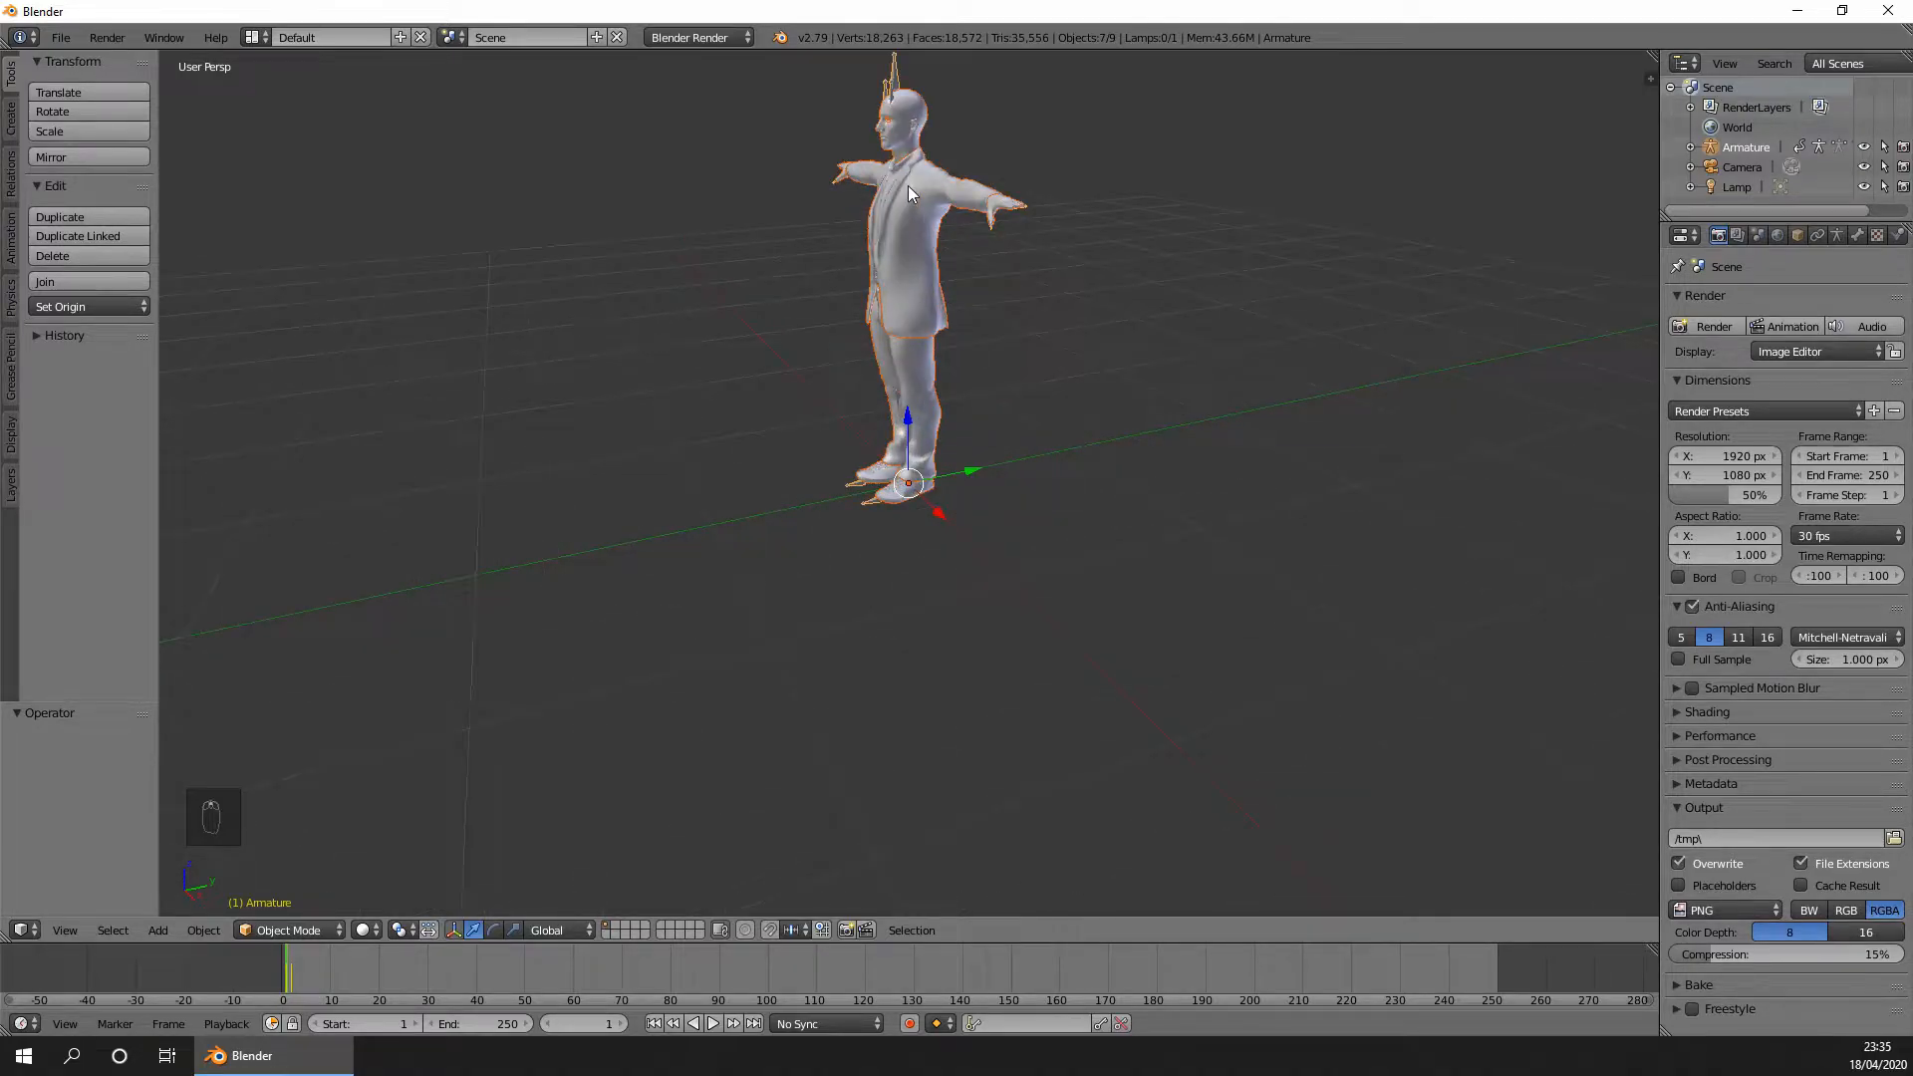
pyautogui.scroll(-5, 907, 185)
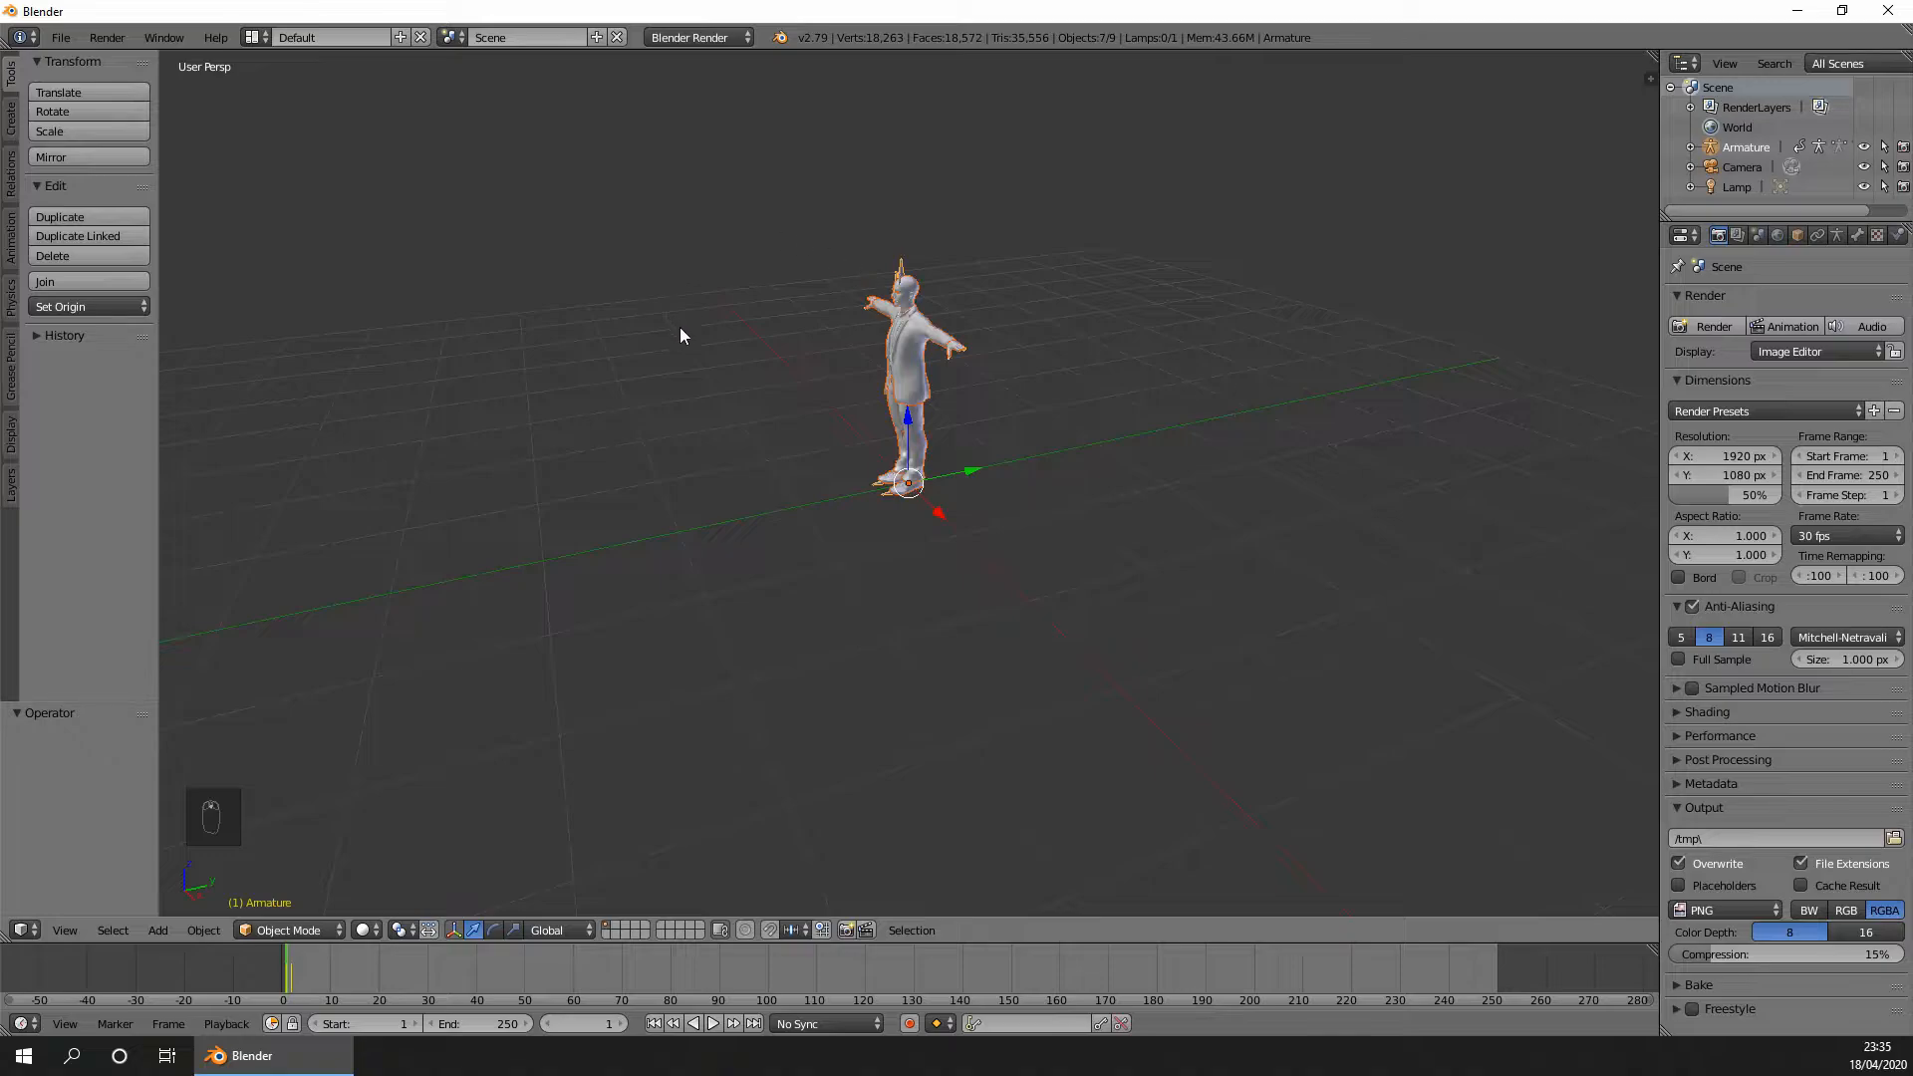
pyautogui.moveTo(680, 327); pyautogui.dragTo(696, 330, button='middle')
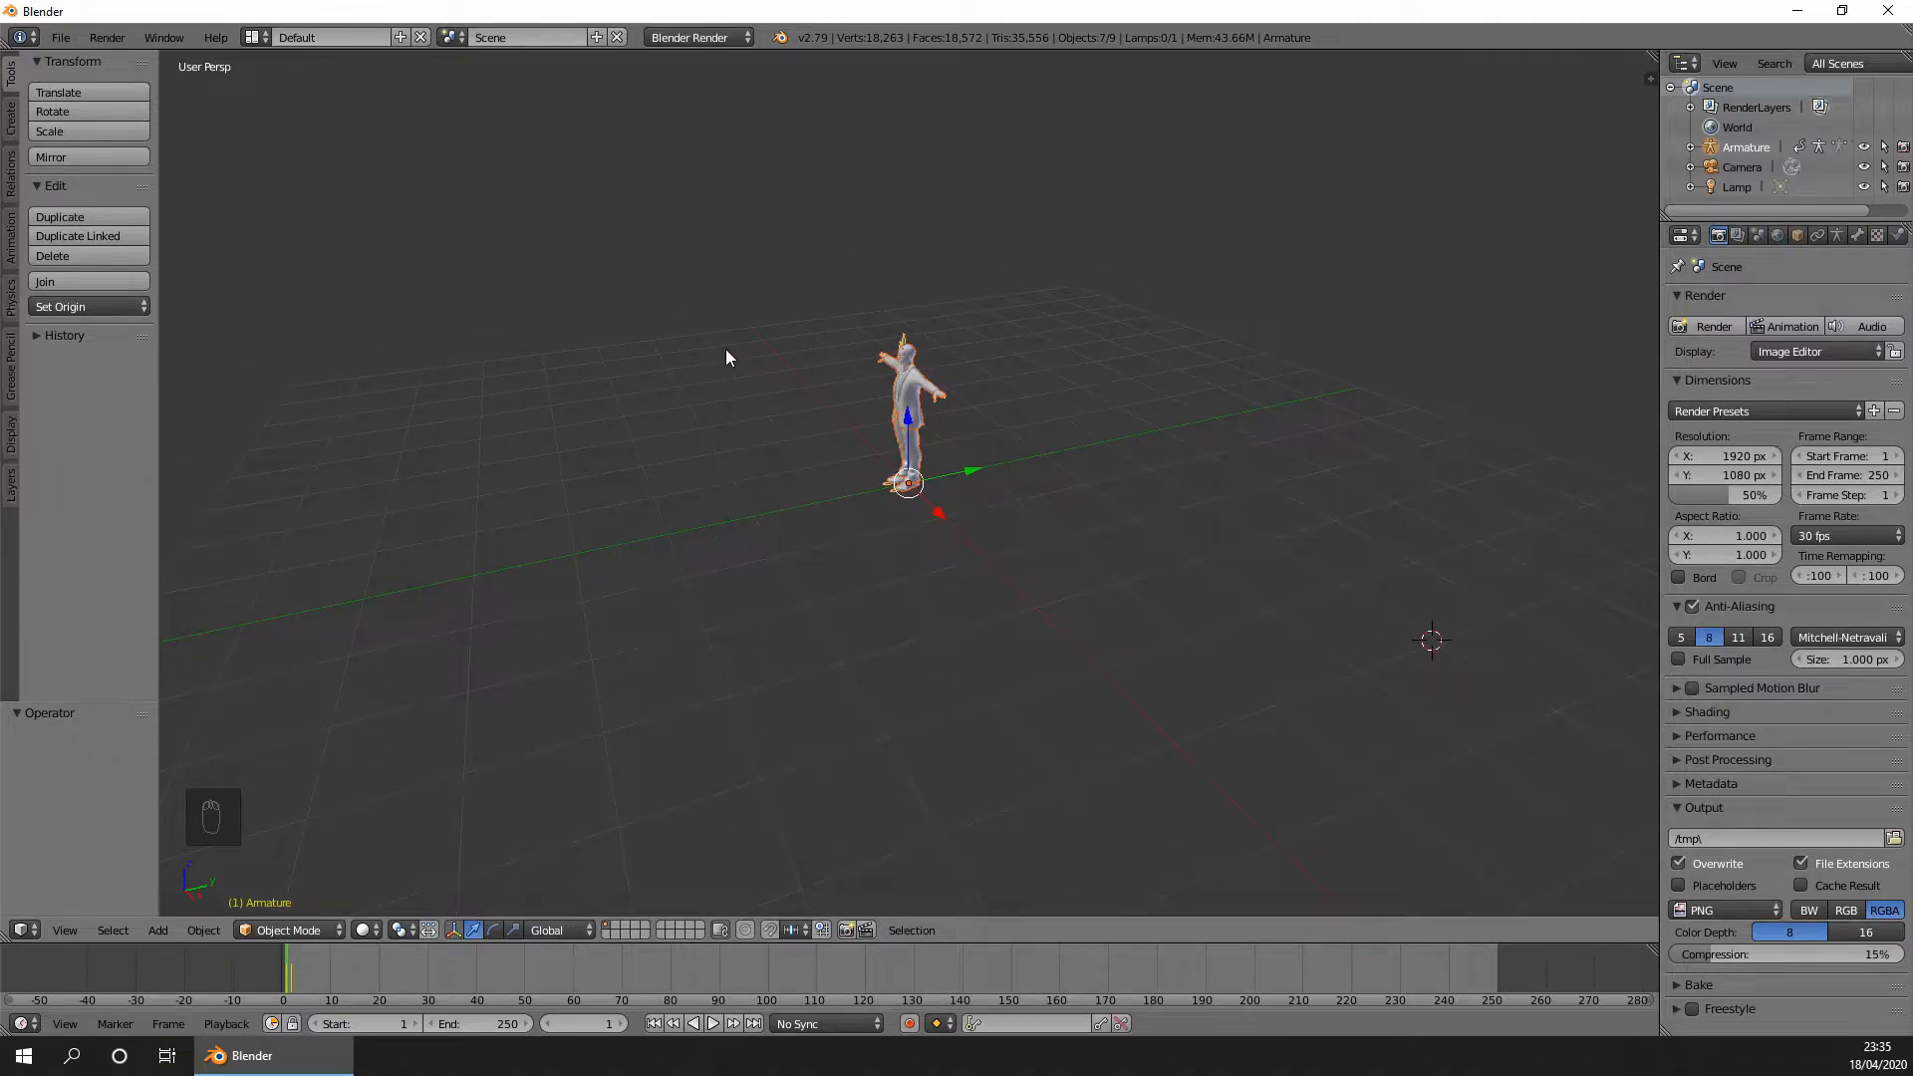
pyautogui.scroll(-2, 719, 349)
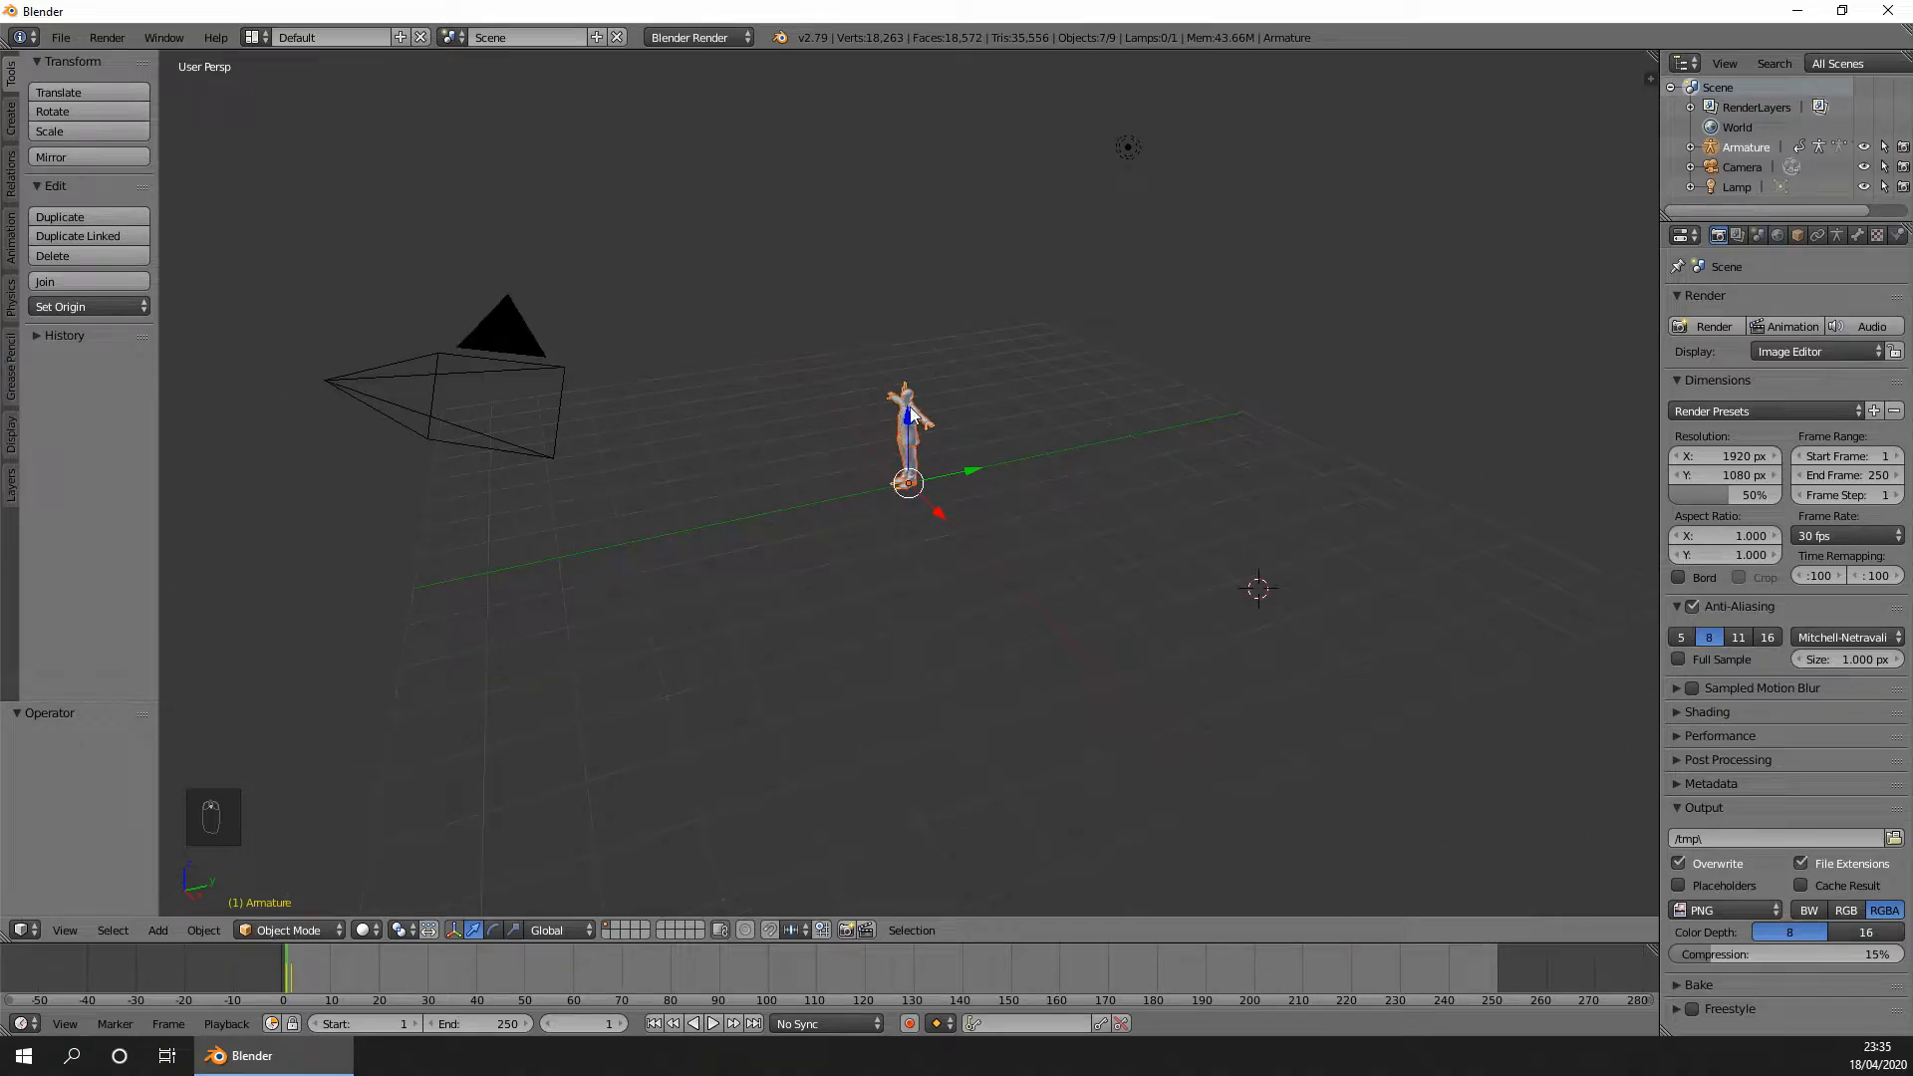
pyautogui.scroll(2, 911, 409)
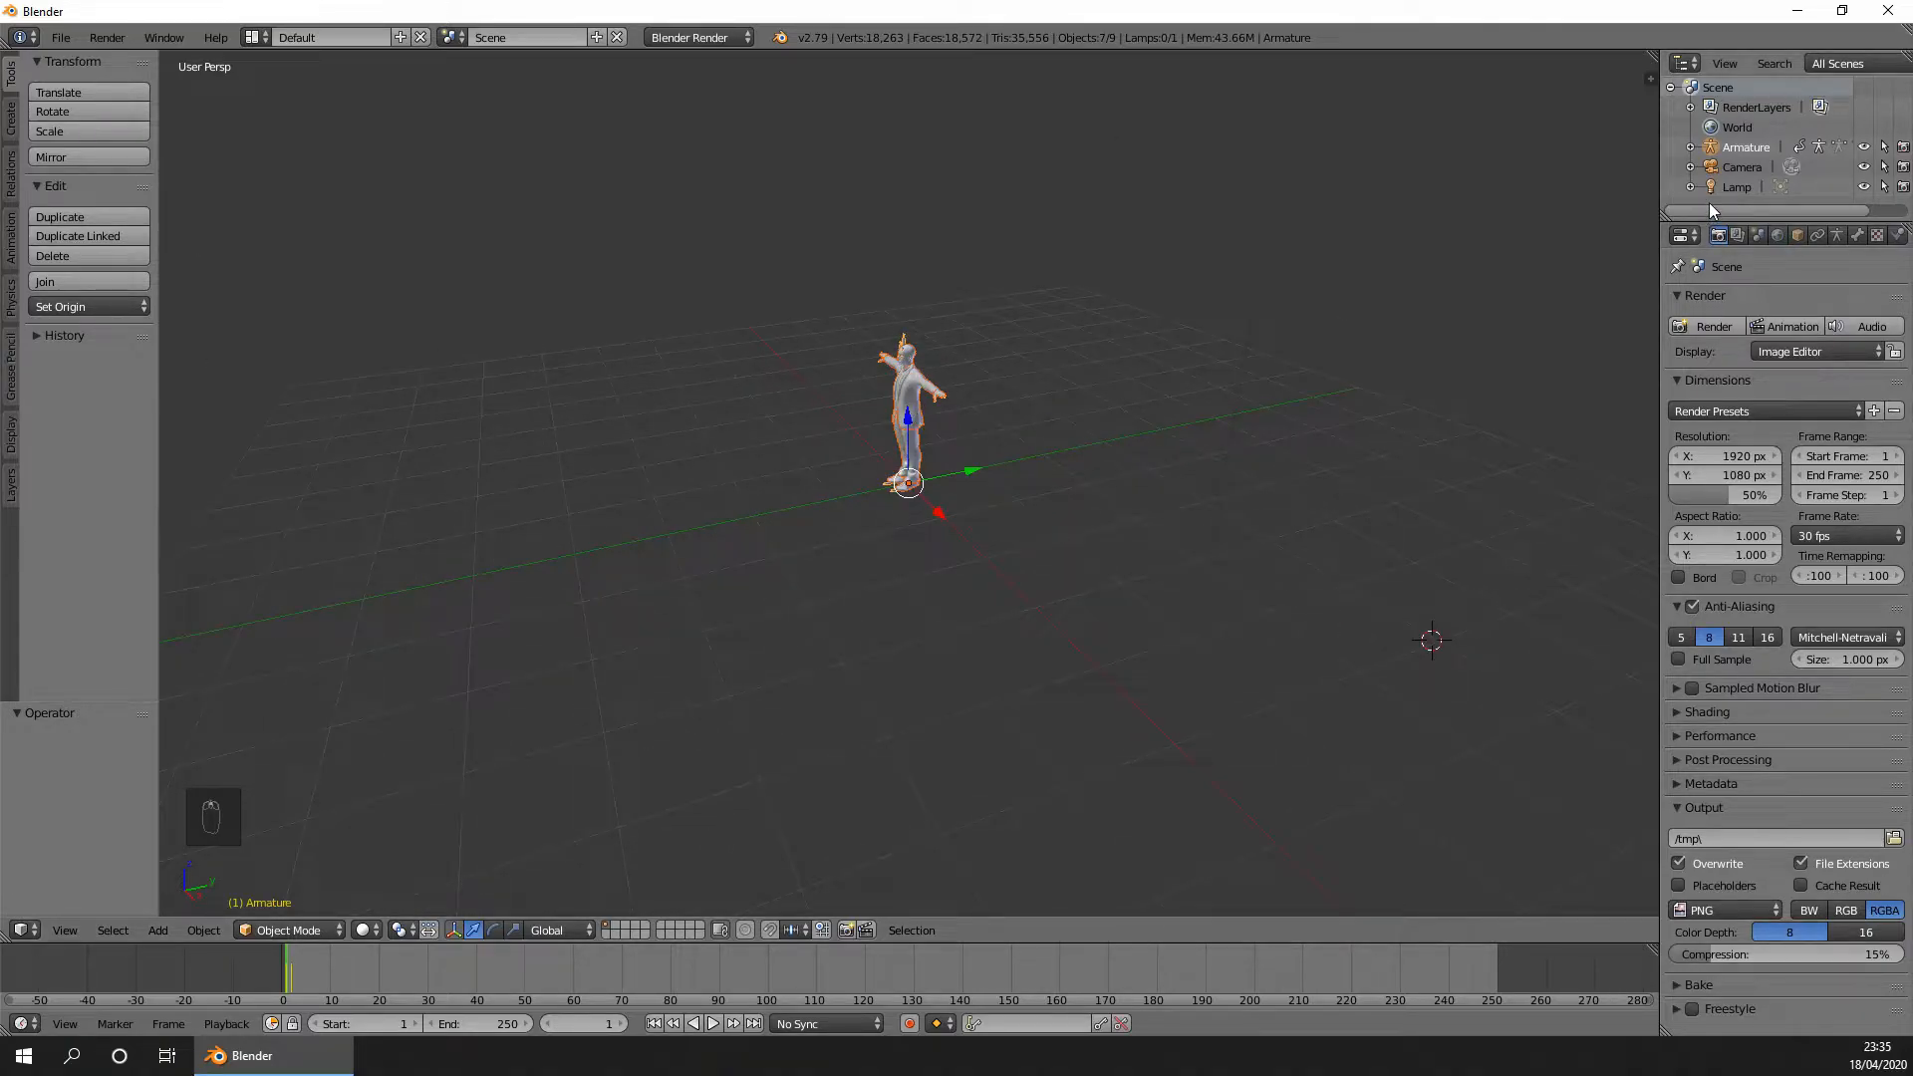
pyautogui.moveTo(1683, 220); pyautogui.dragTo(1683, 488)
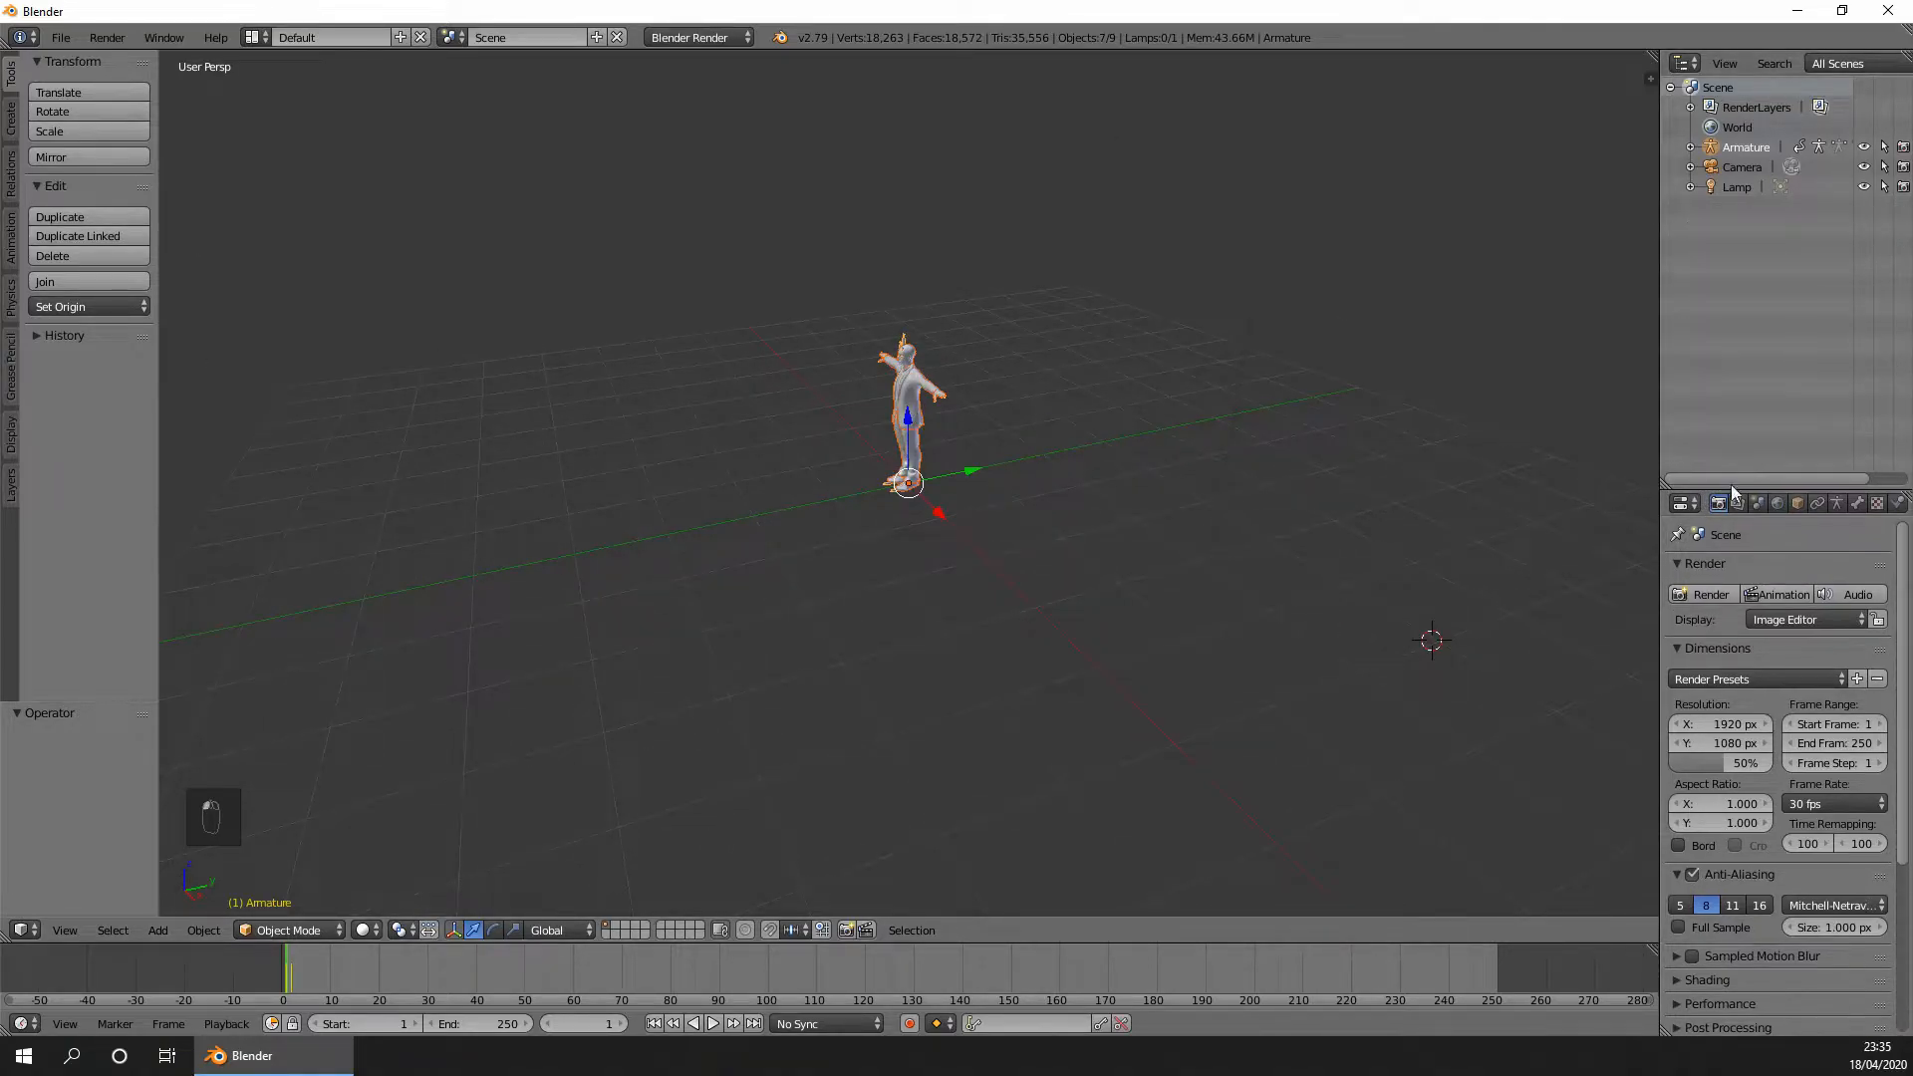
pyautogui.click(1690, 147)
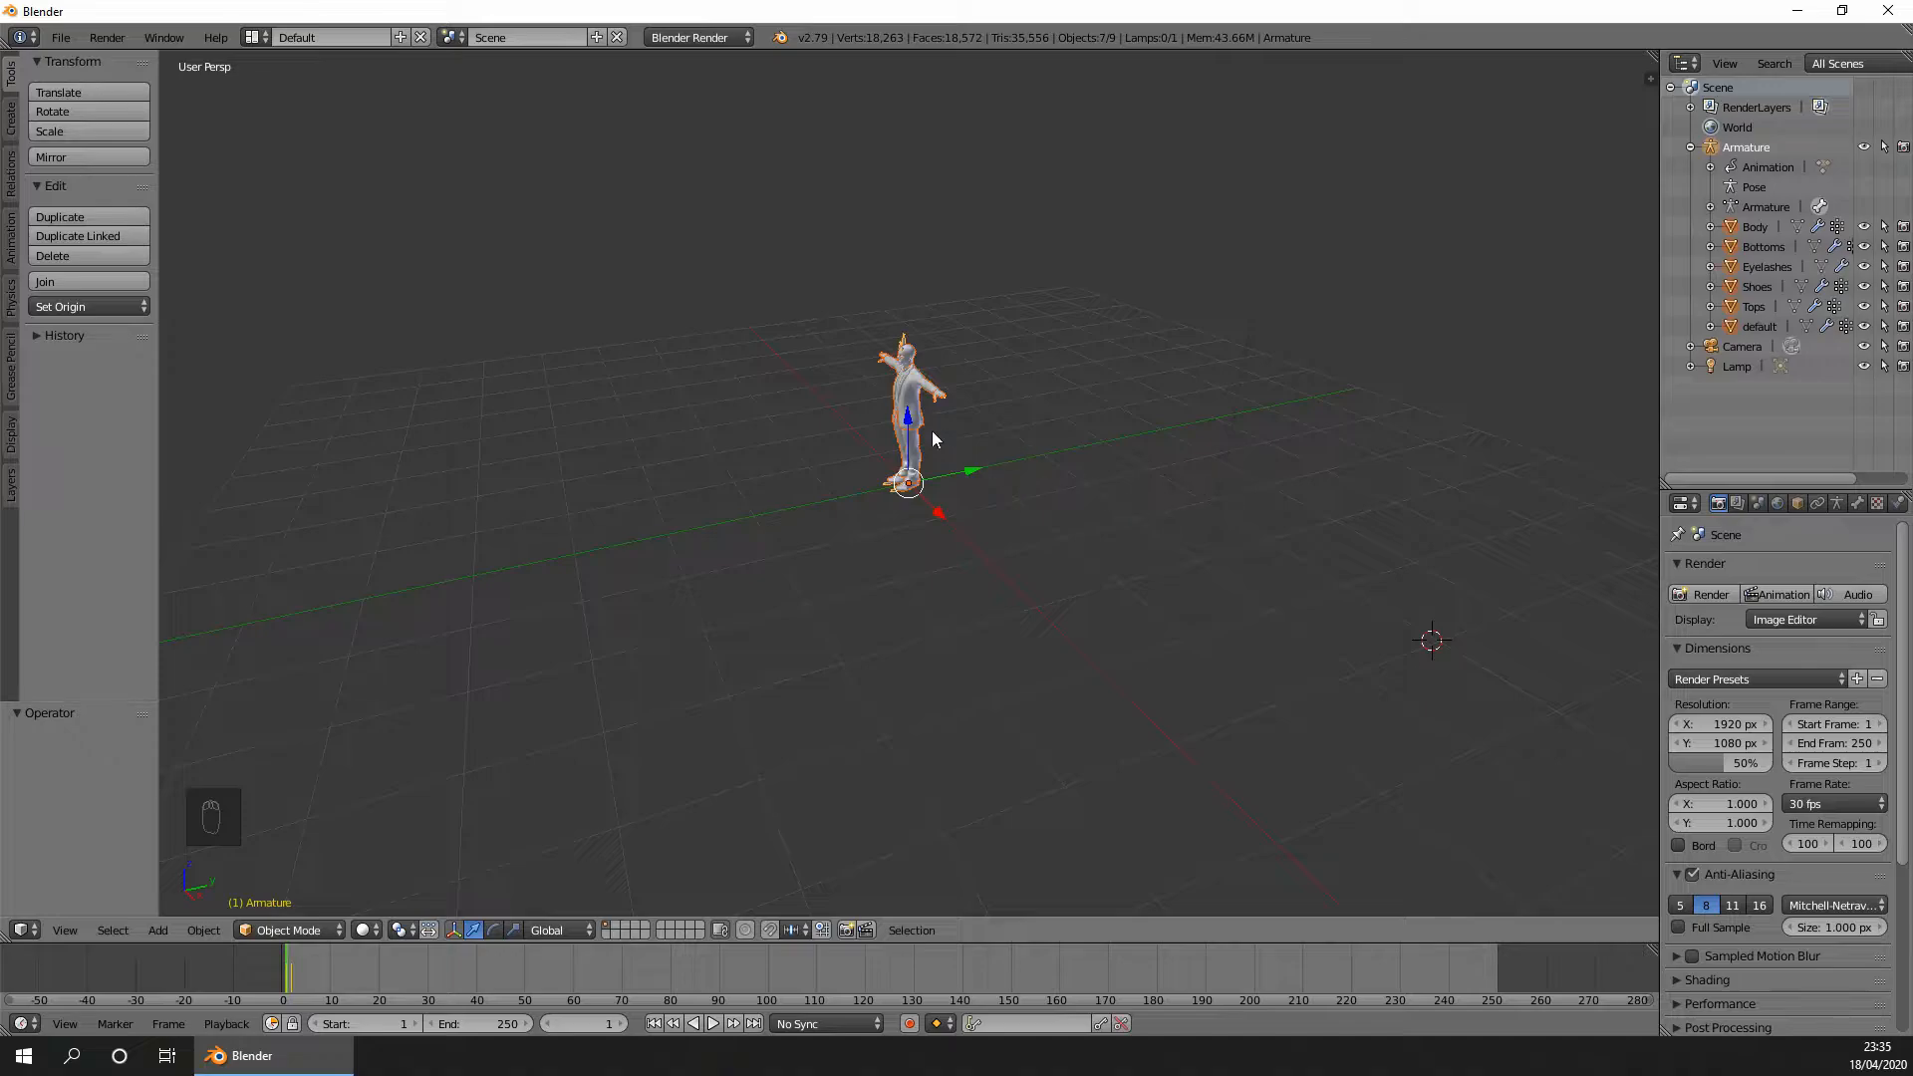
# Rotate the whole character 180° about the global Z axis.
pyautogui.click(493, 931)
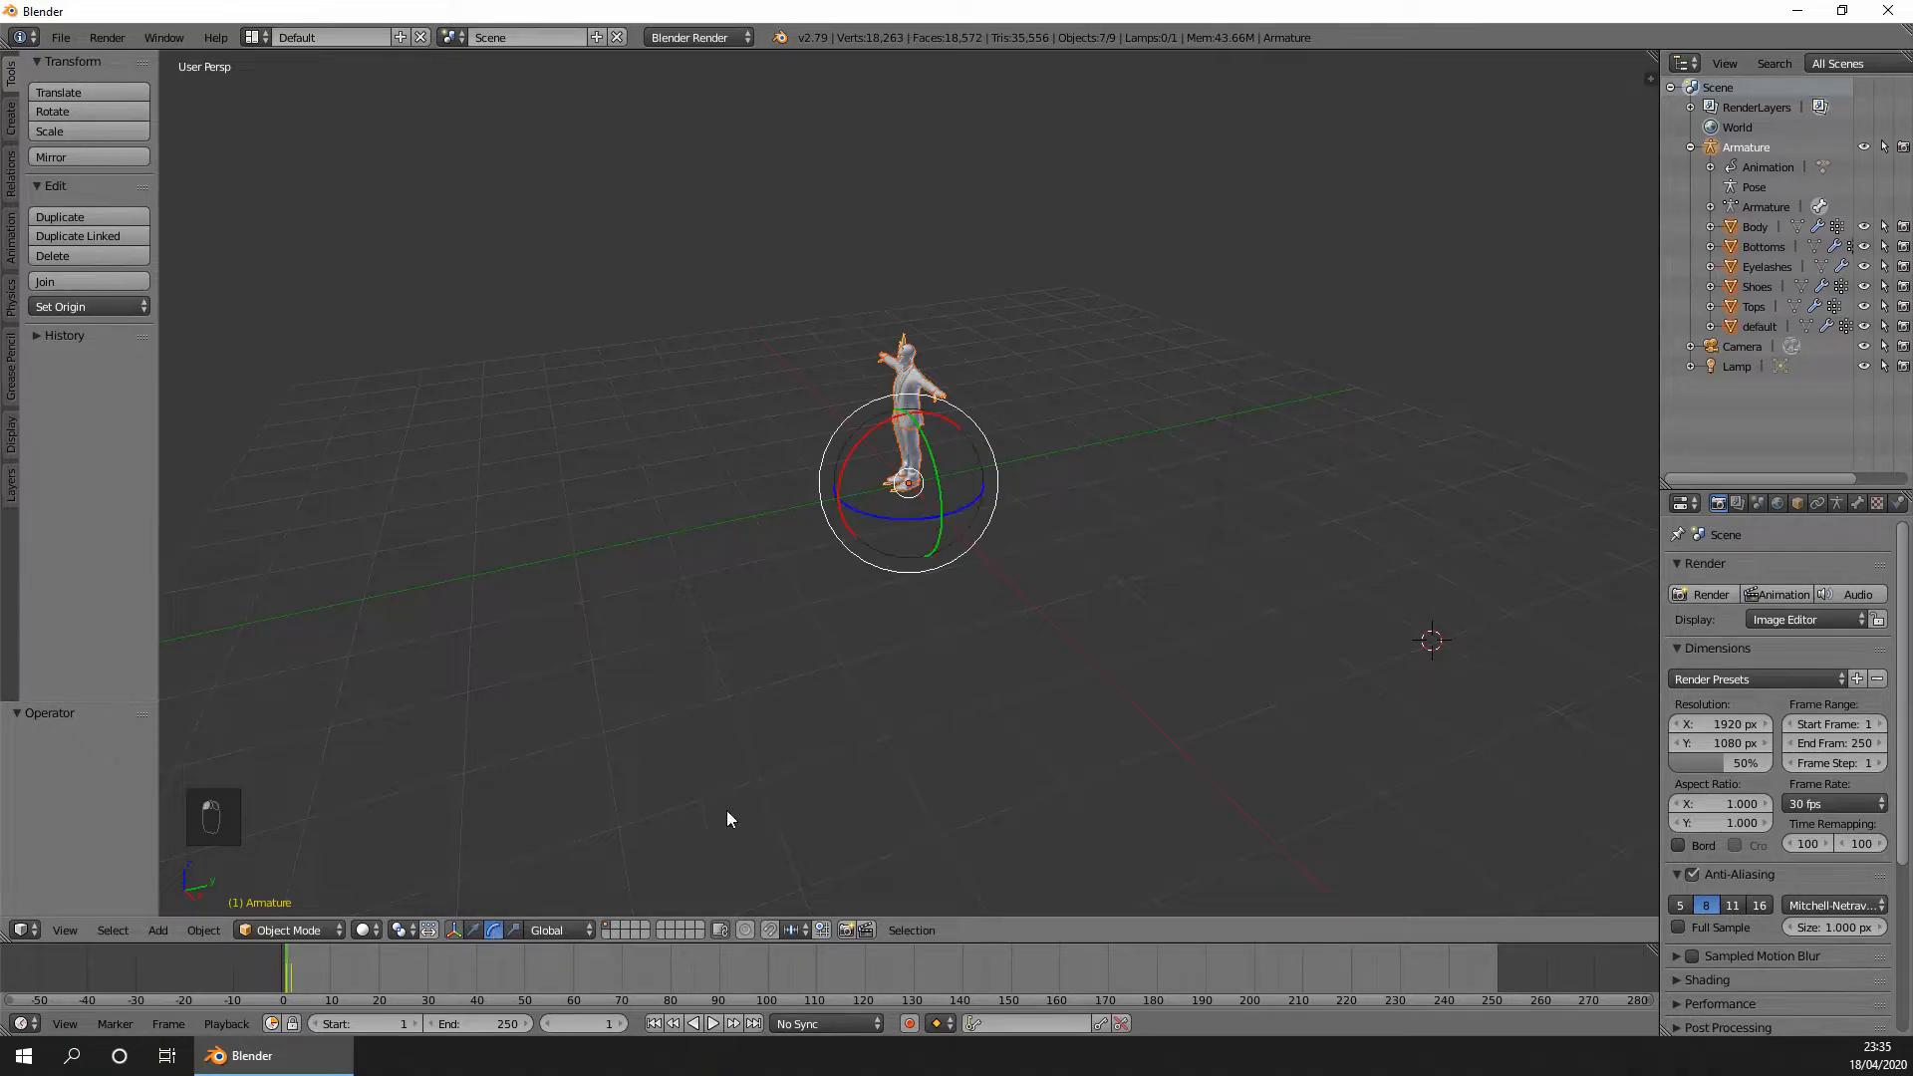
pyautogui.moveTo(859, 510); pyautogui.dragTo(1002, 456)
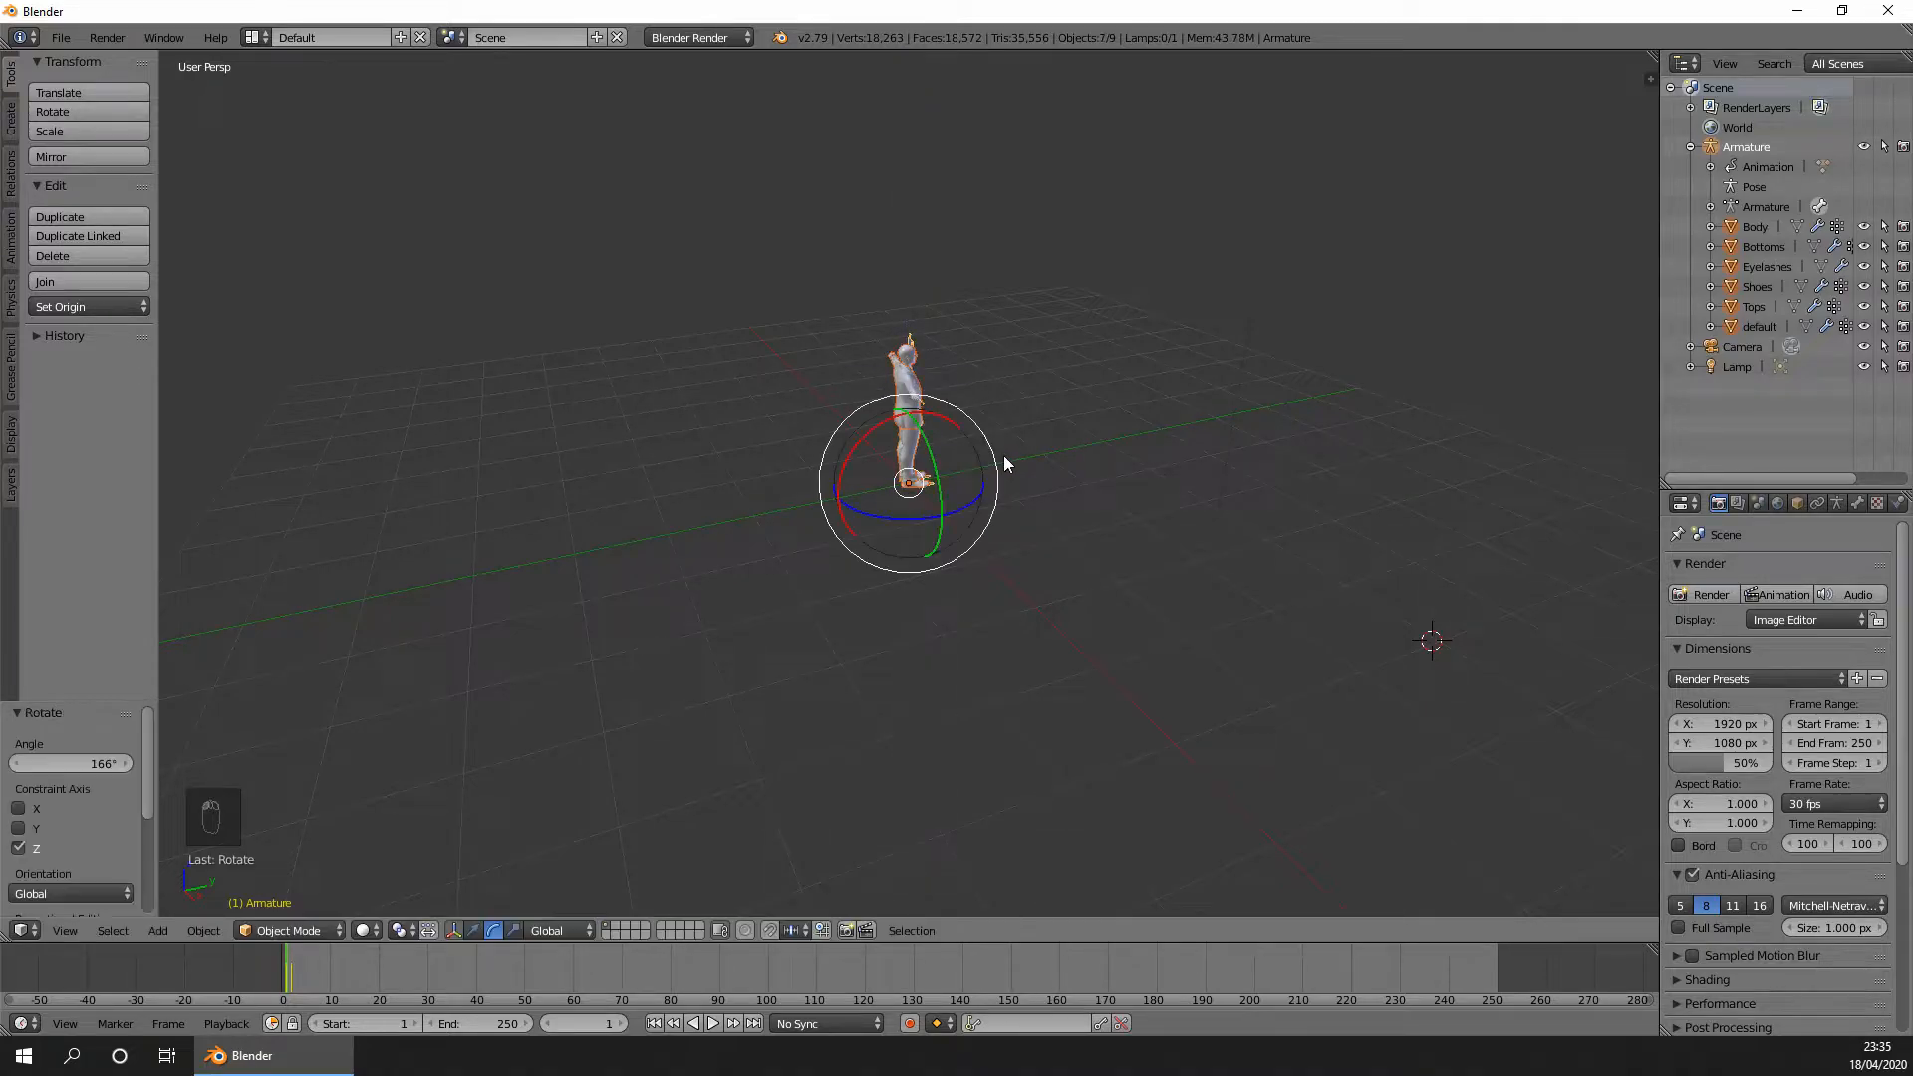
pyautogui.click(98, 766)
pyautogui.write('1')
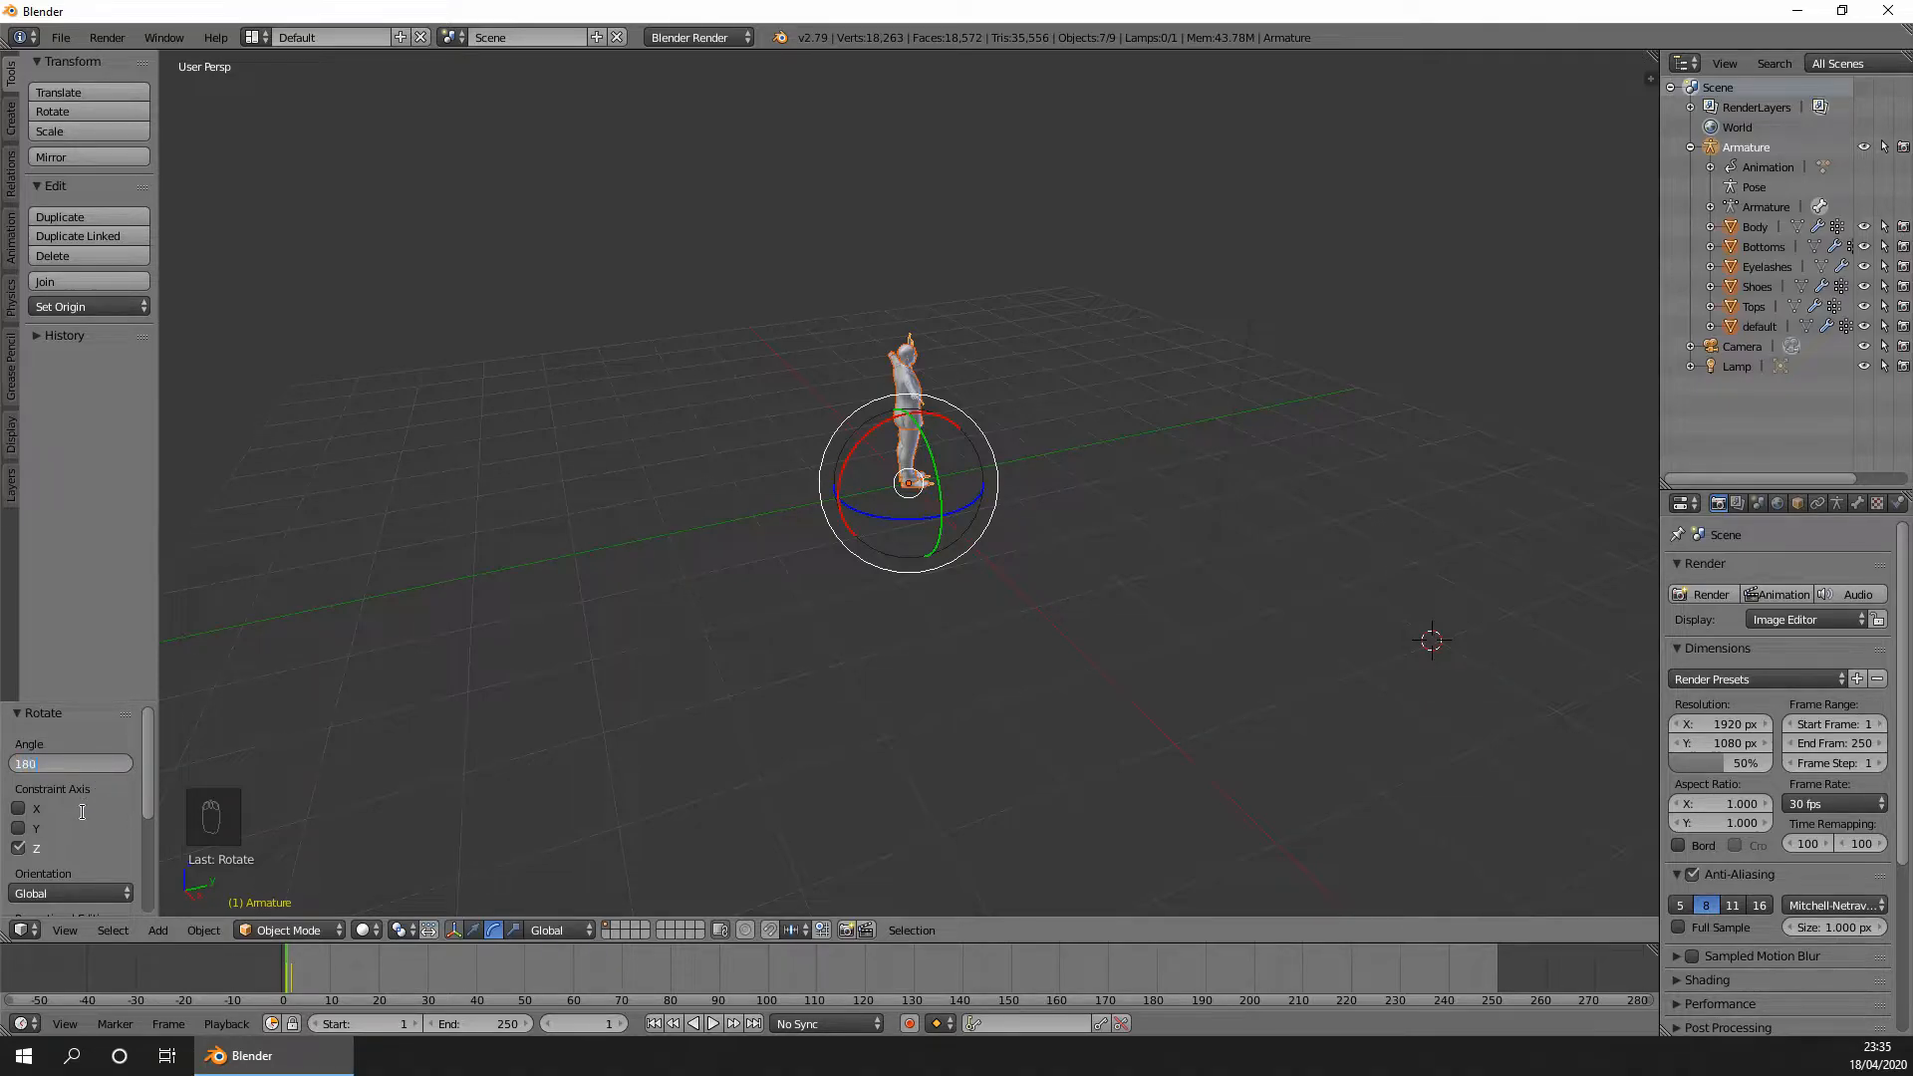
pyautogui.write('80')
pyautogui.press('Return')
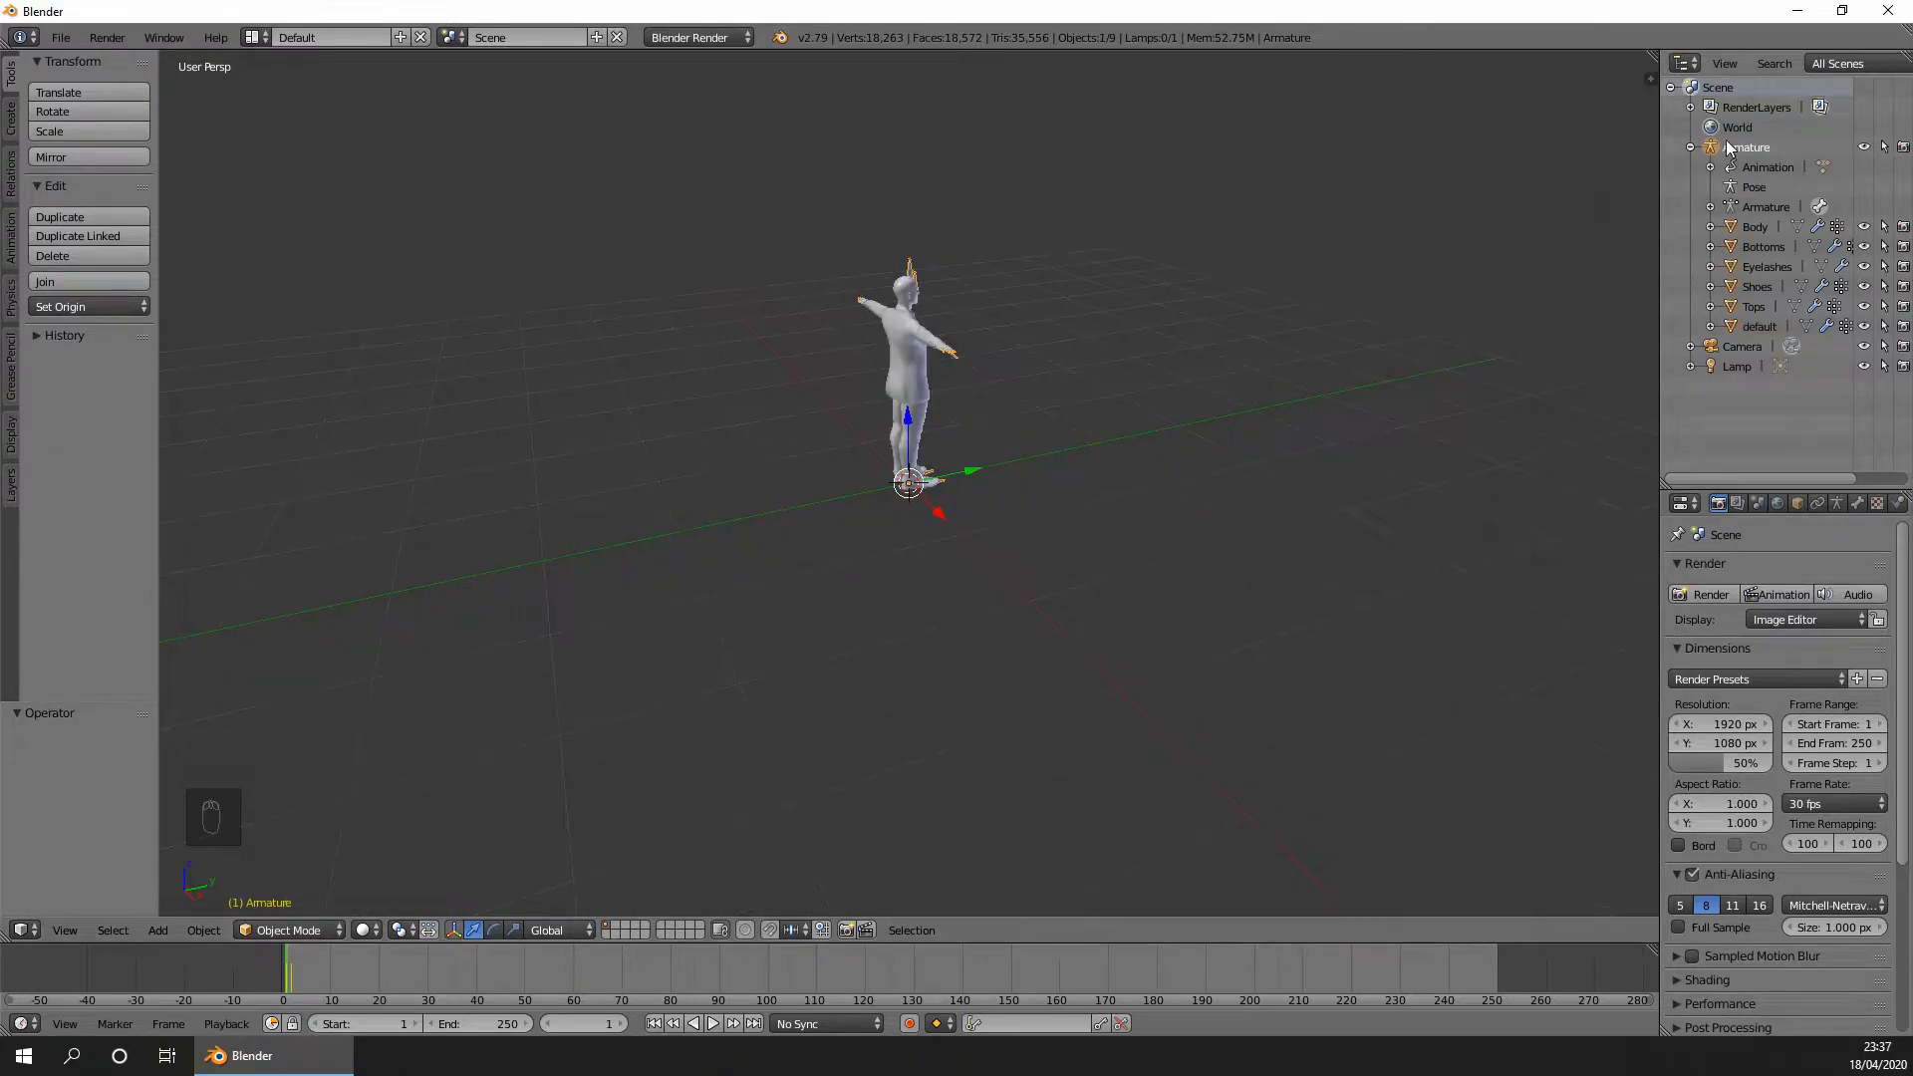
# Rename the top-level Armature object to Root.
pyautogui.doubleClick(1759, 150)
pyautogui.write('Root')
pyautogui.press('Return')
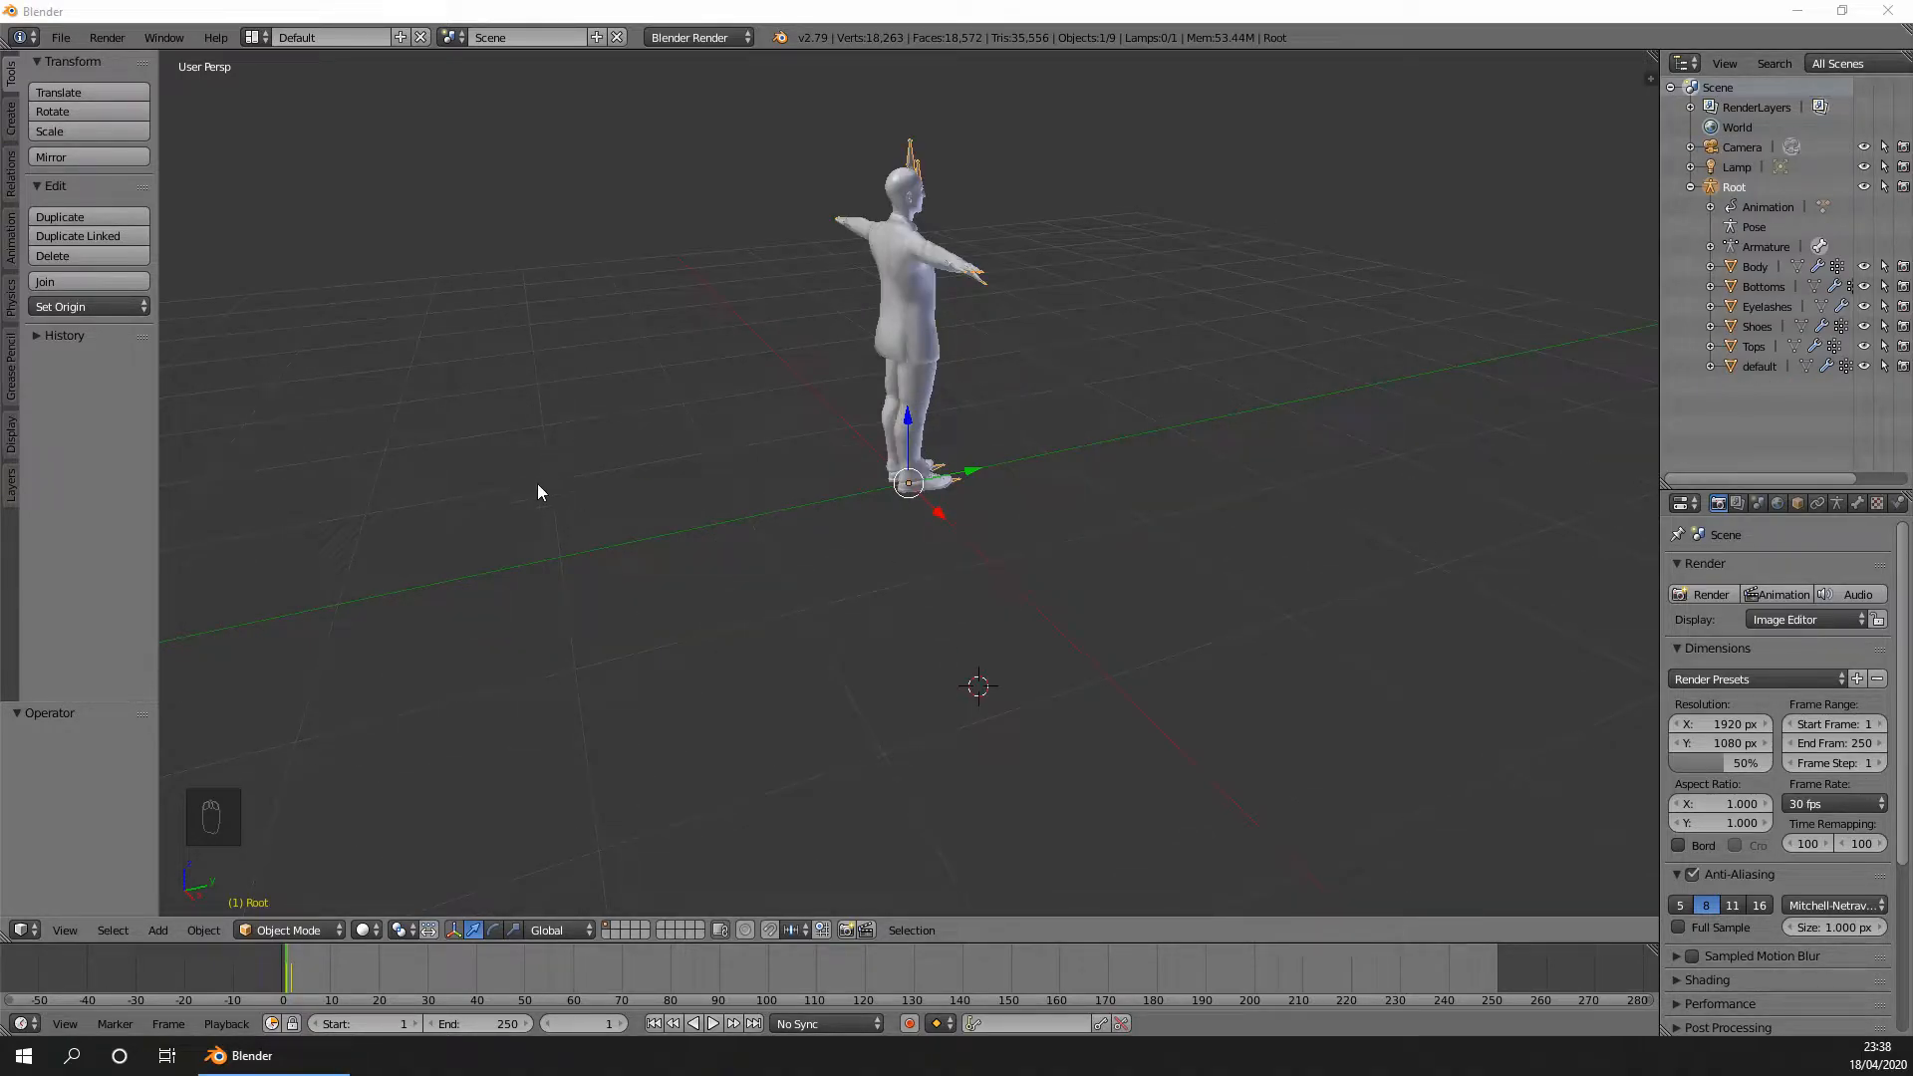
# Set the viewport shading to Material to display the character's textures.
pyautogui.click(373, 933)
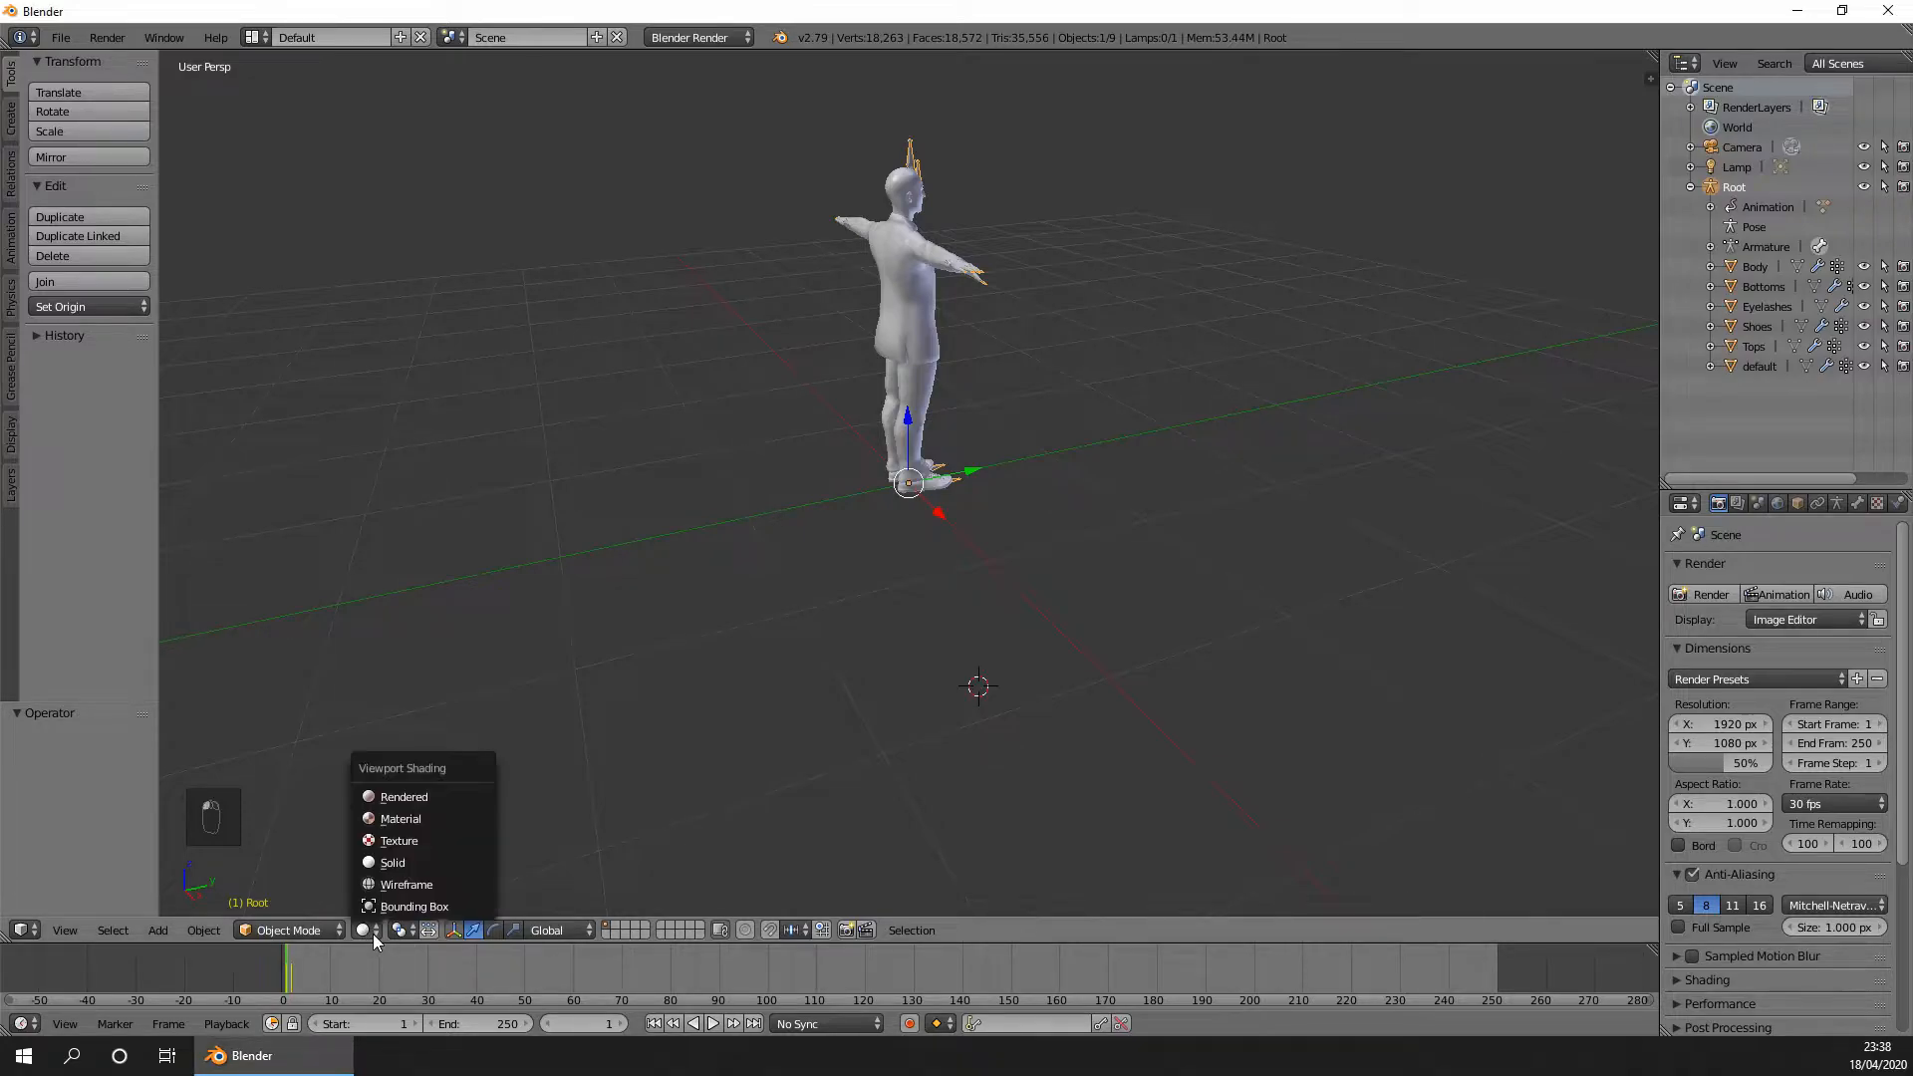
pyautogui.click(415, 825)
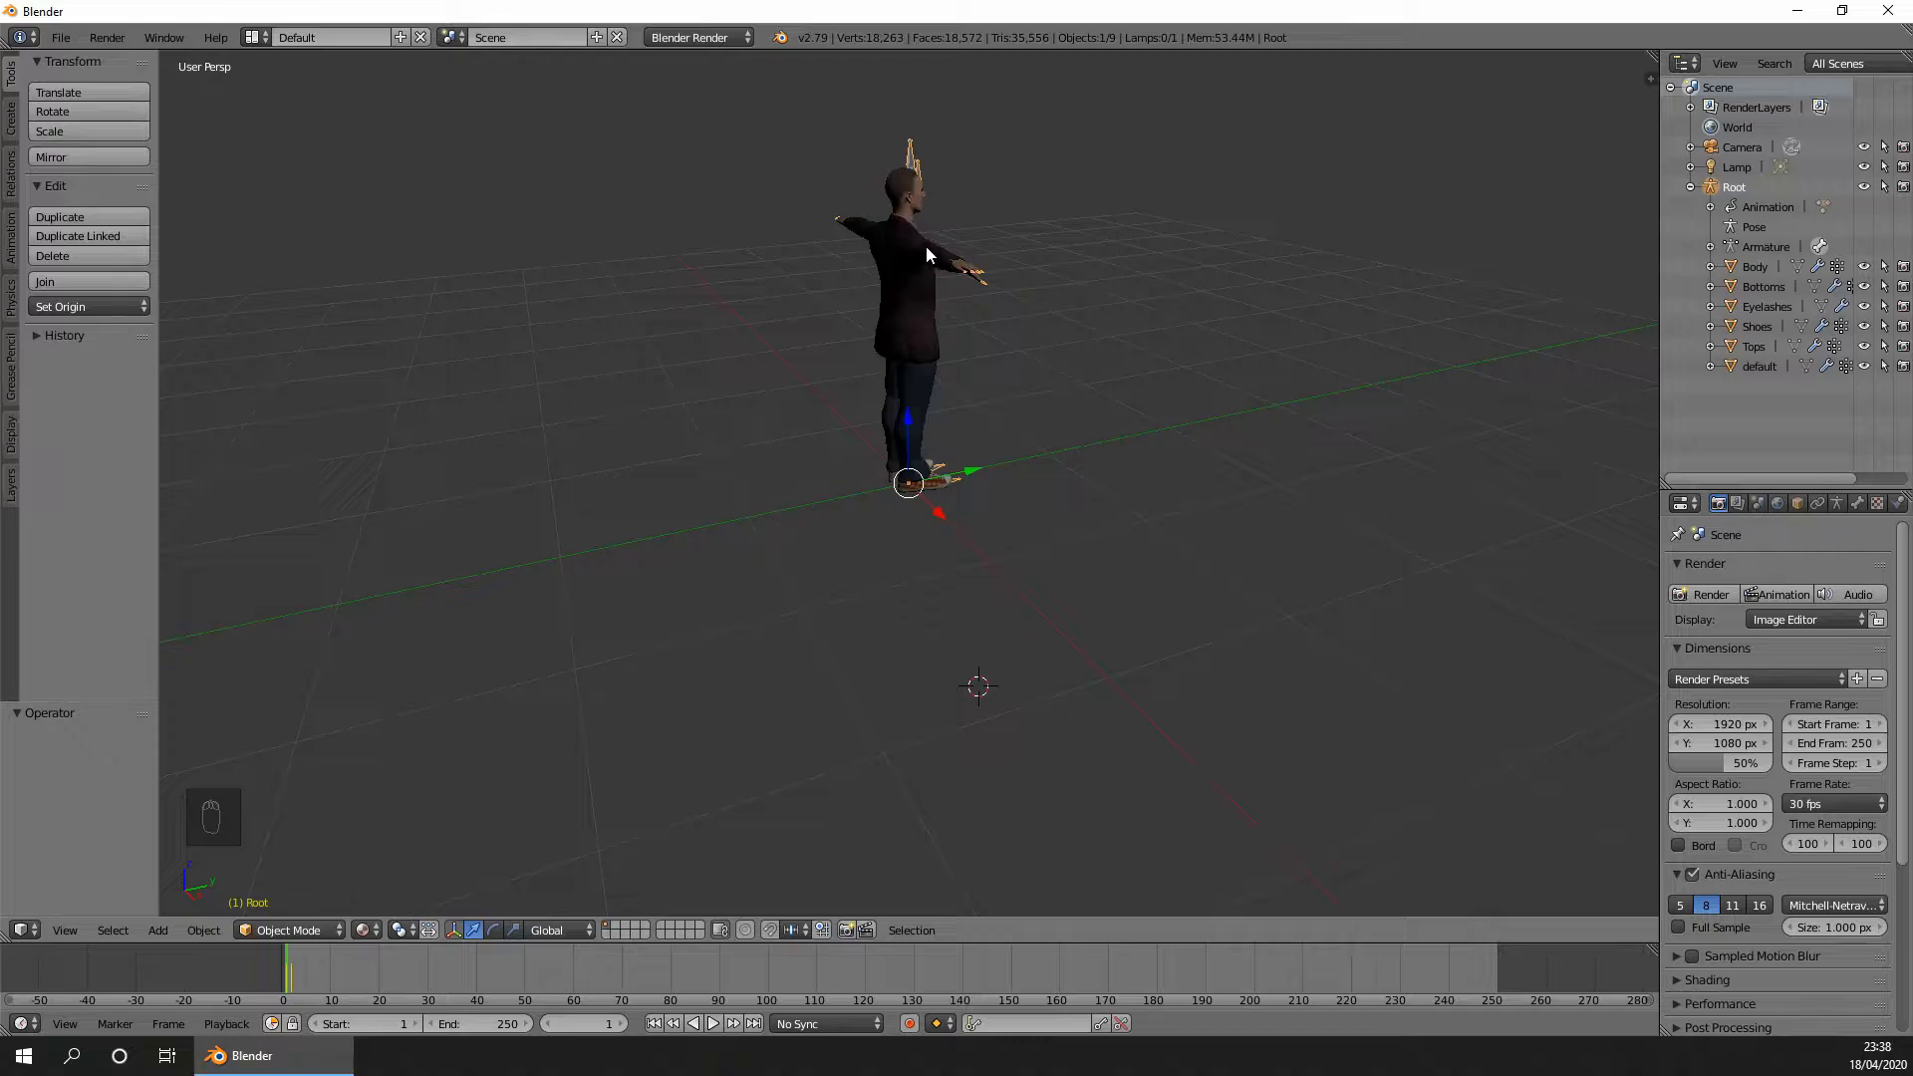
pyautogui.scroll(6, 941, 245)
pyautogui.scroll(-7, 941, 241)
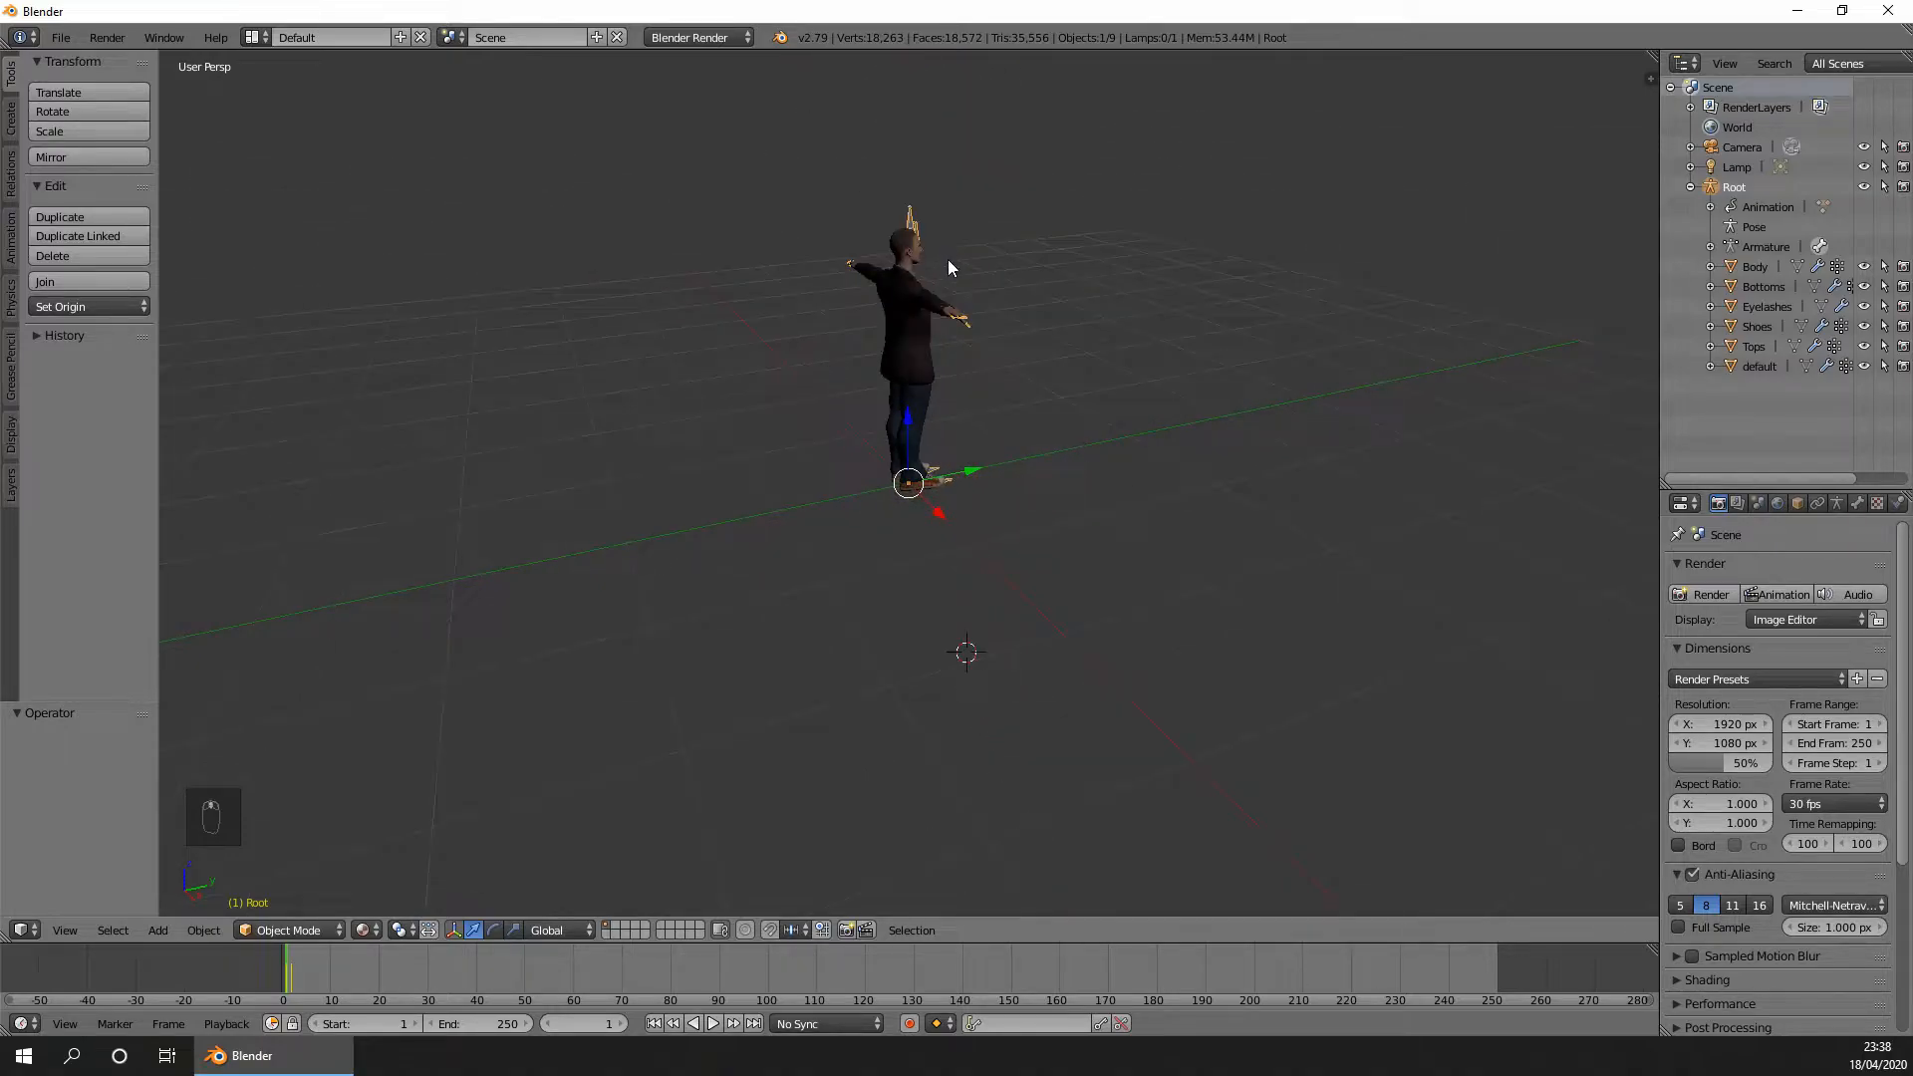
pyautogui.scroll(2, 961, 258)
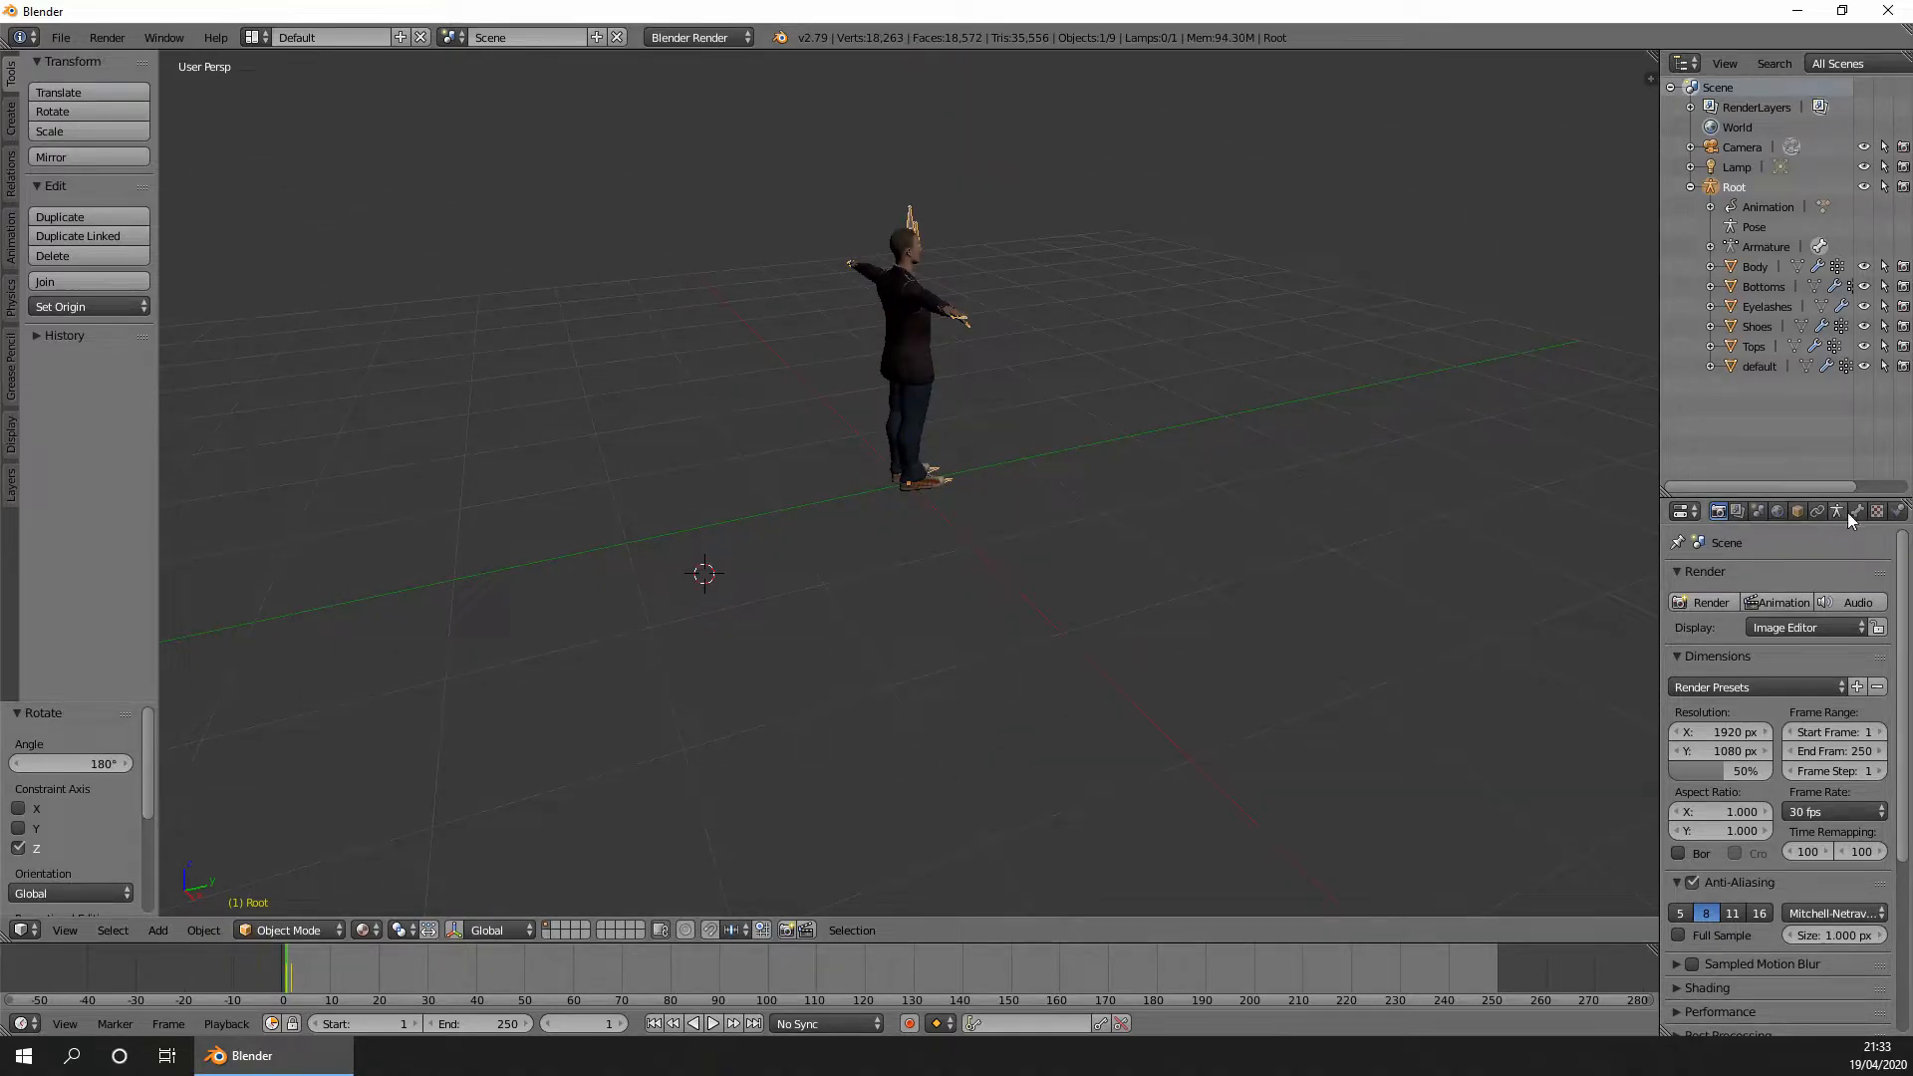
# Examine the material textures of the character's default, Tops, Shoes, Eyelashes, Bottoms and Body meshes.
pyautogui.click(1878, 513)
pyautogui.click(1758, 366)
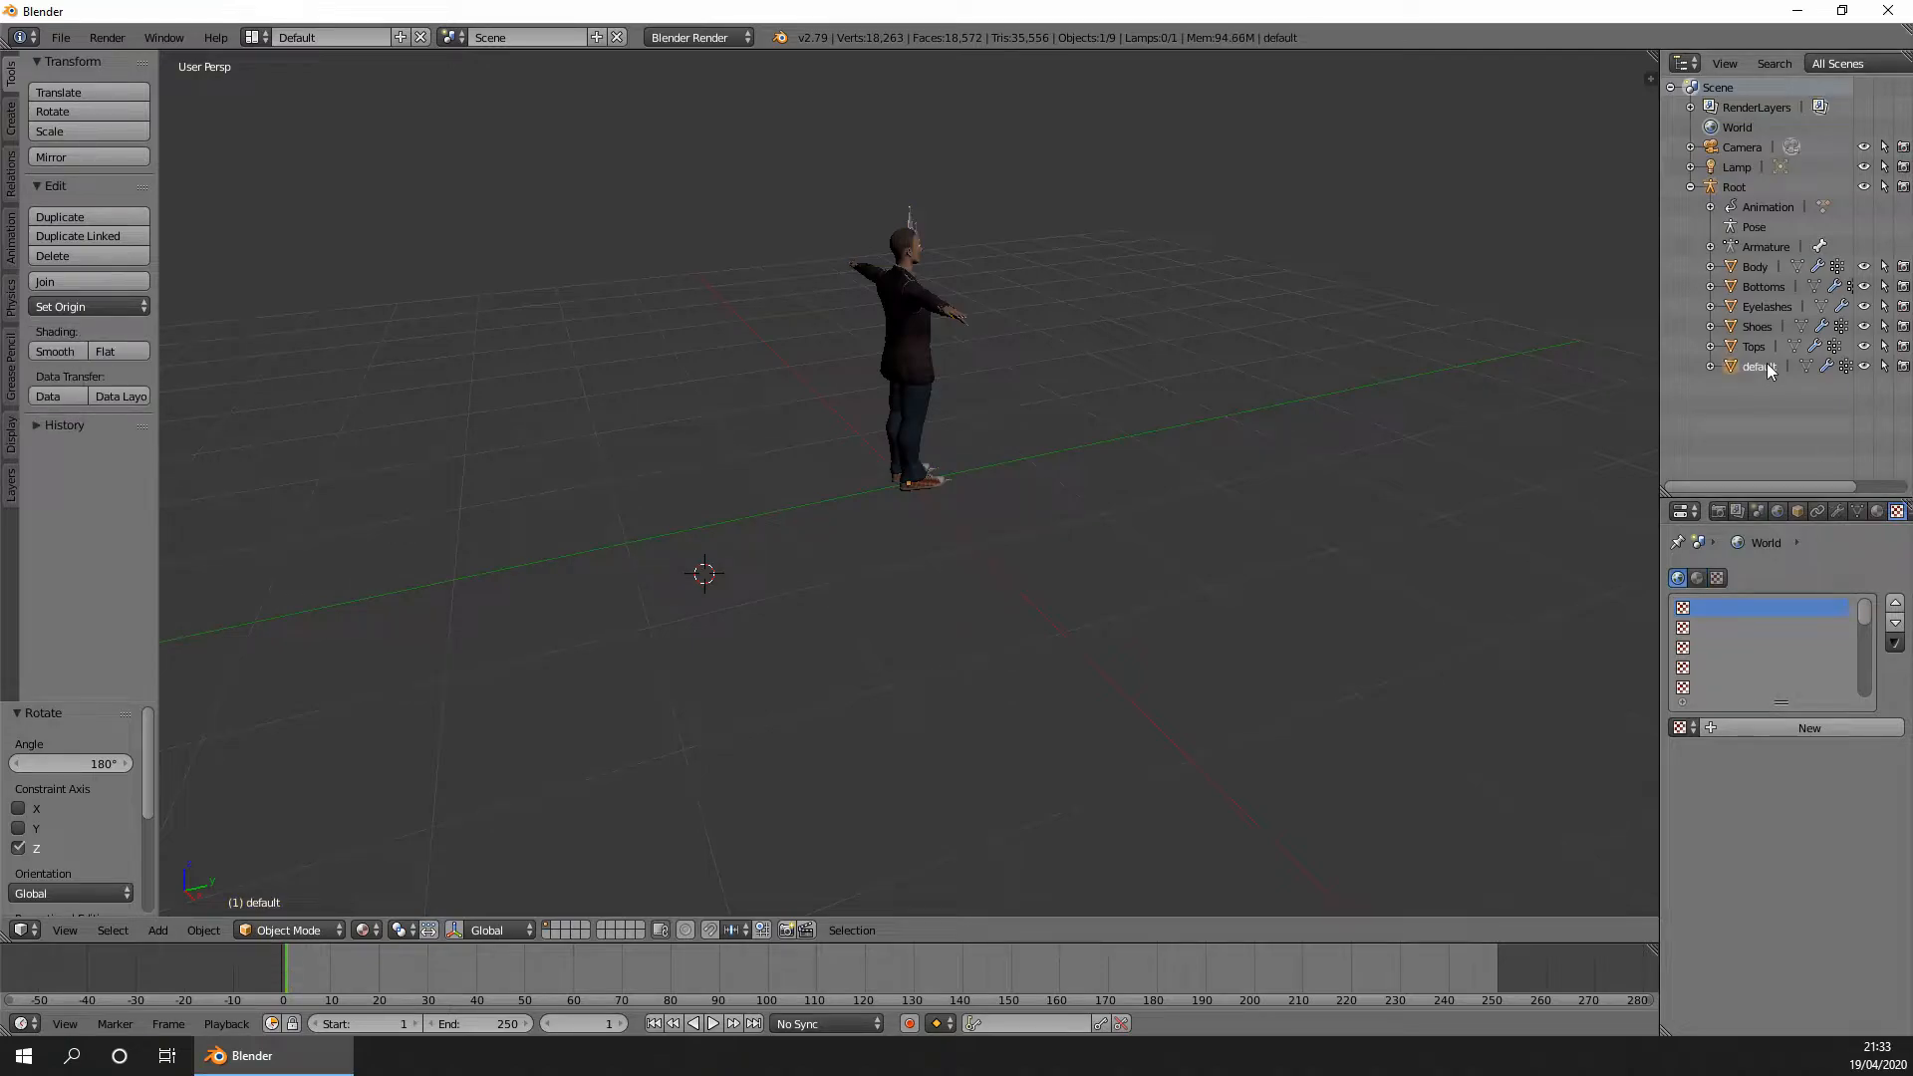
pyautogui.click(1699, 577)
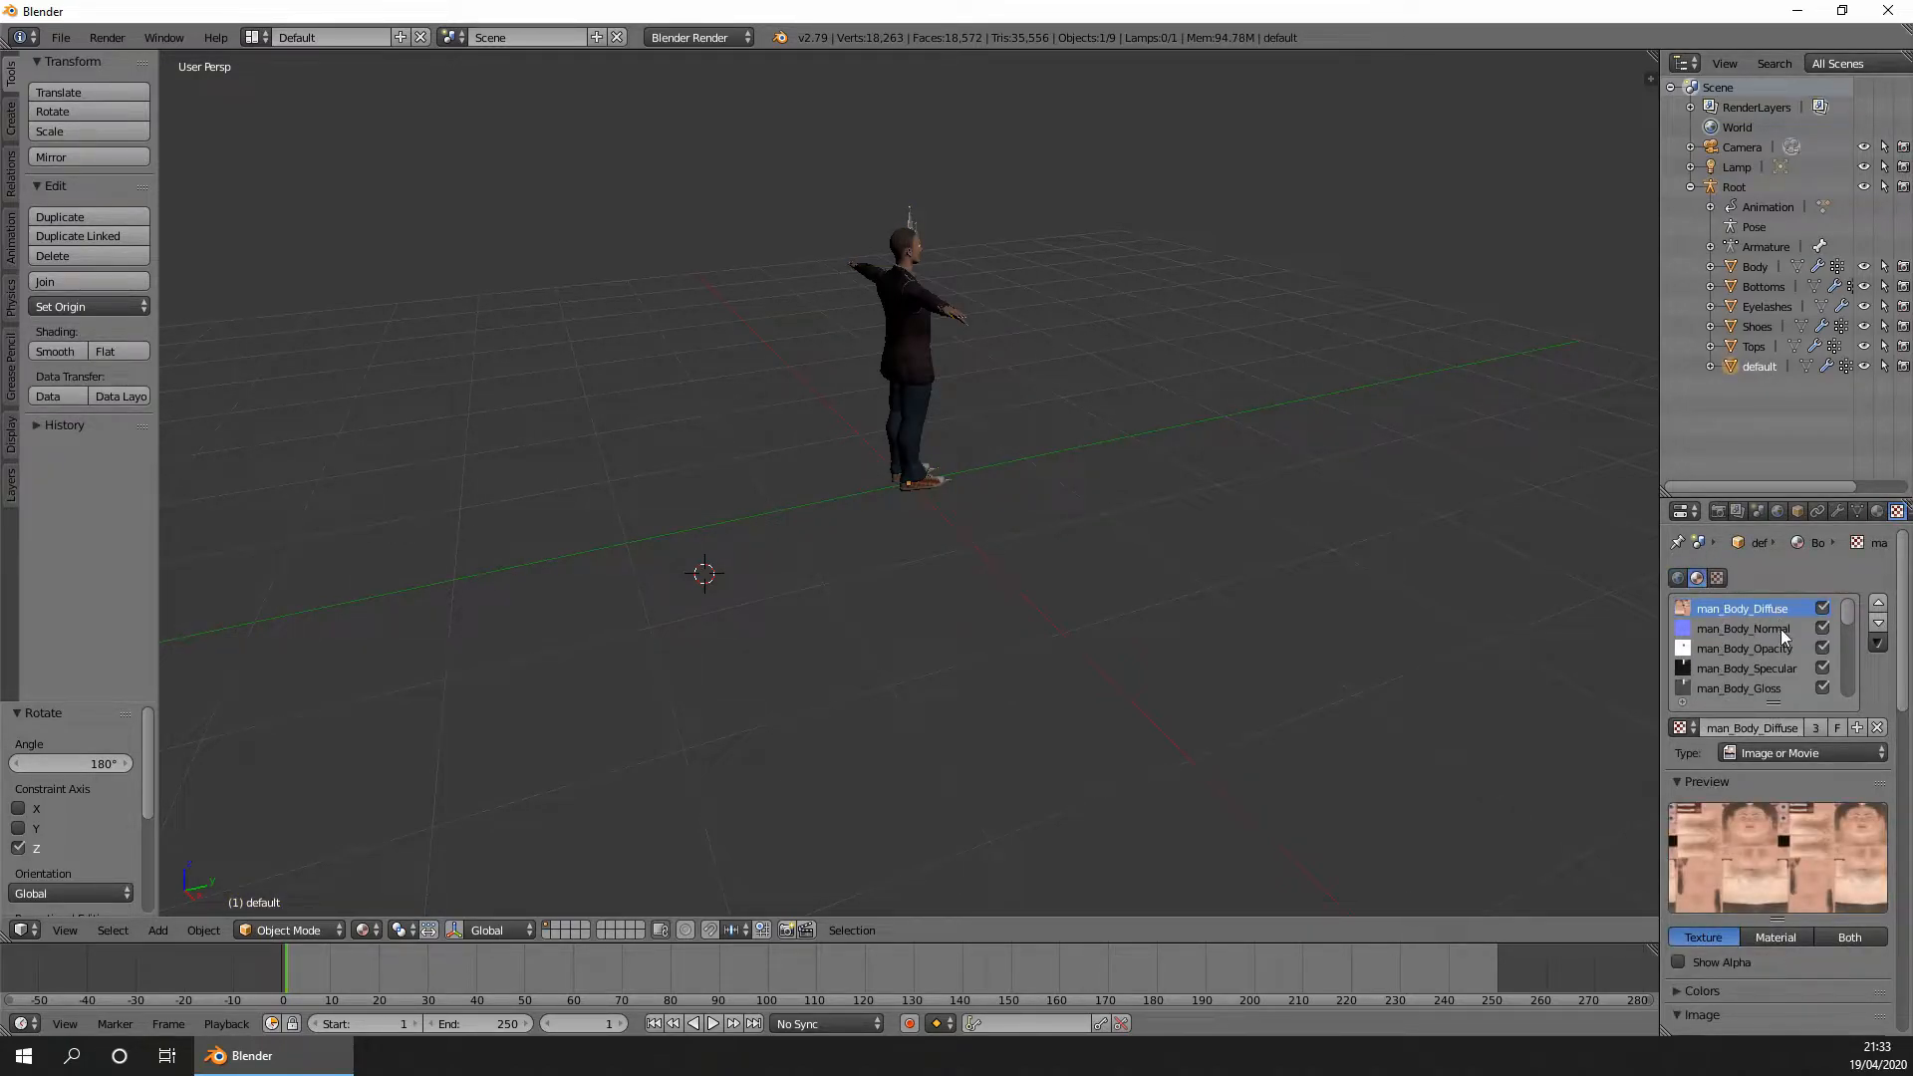
pyautogui.scroll(-1, 1761, 650)
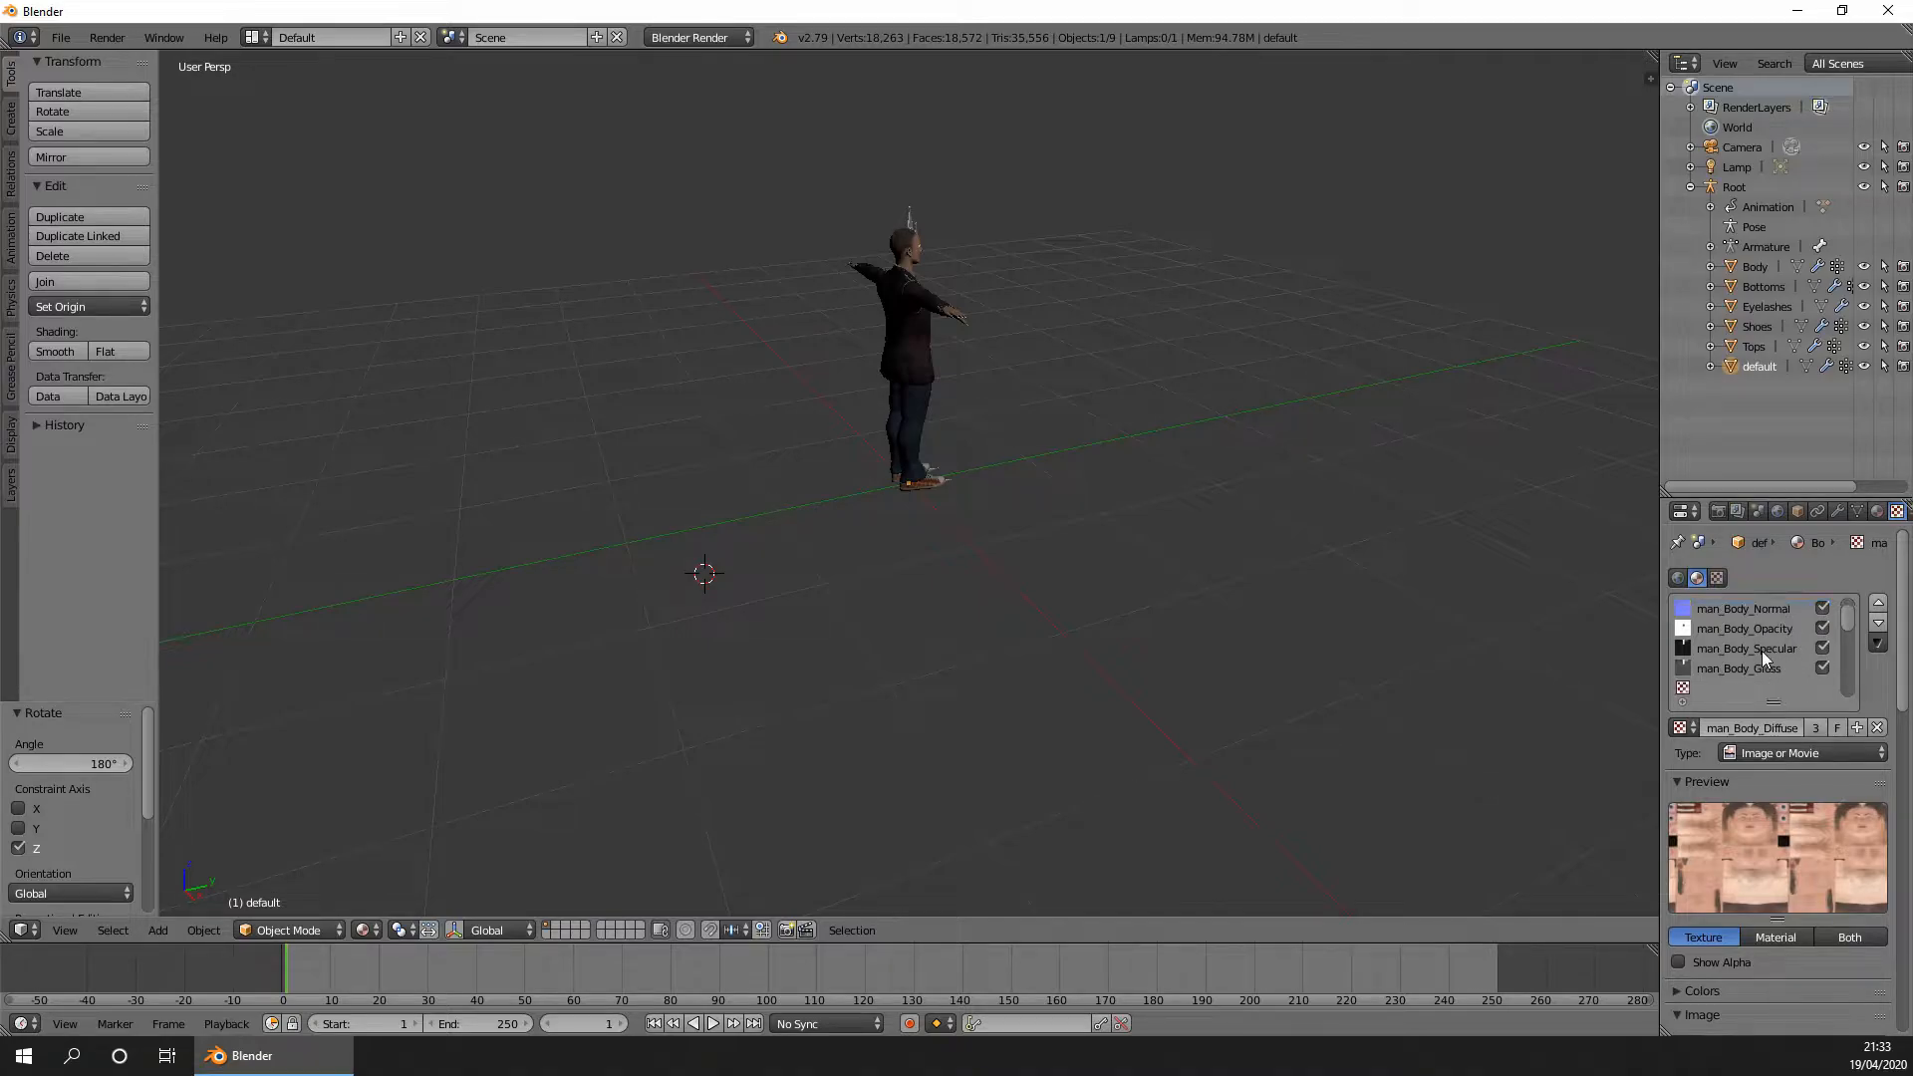
pyautogui.scroll(1, 1762, 650)
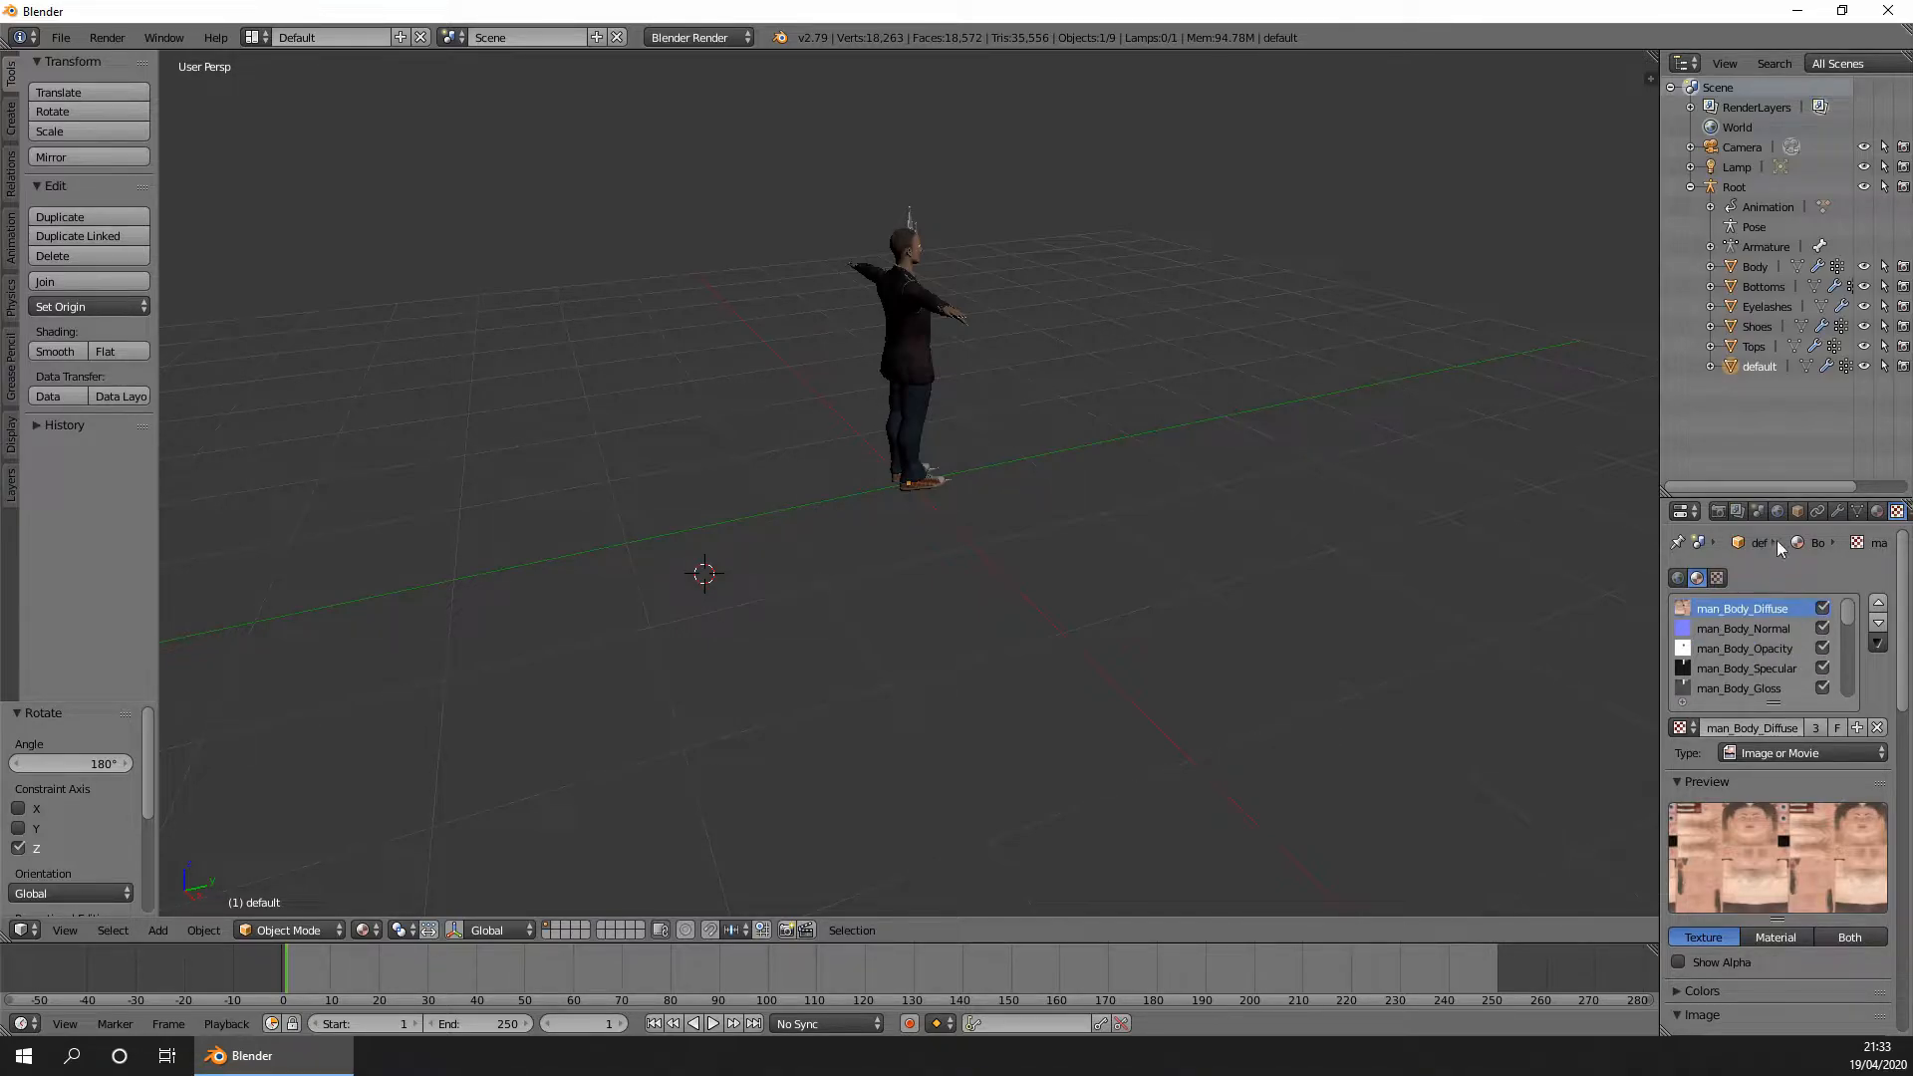
pyautogui.click(1751, 346)
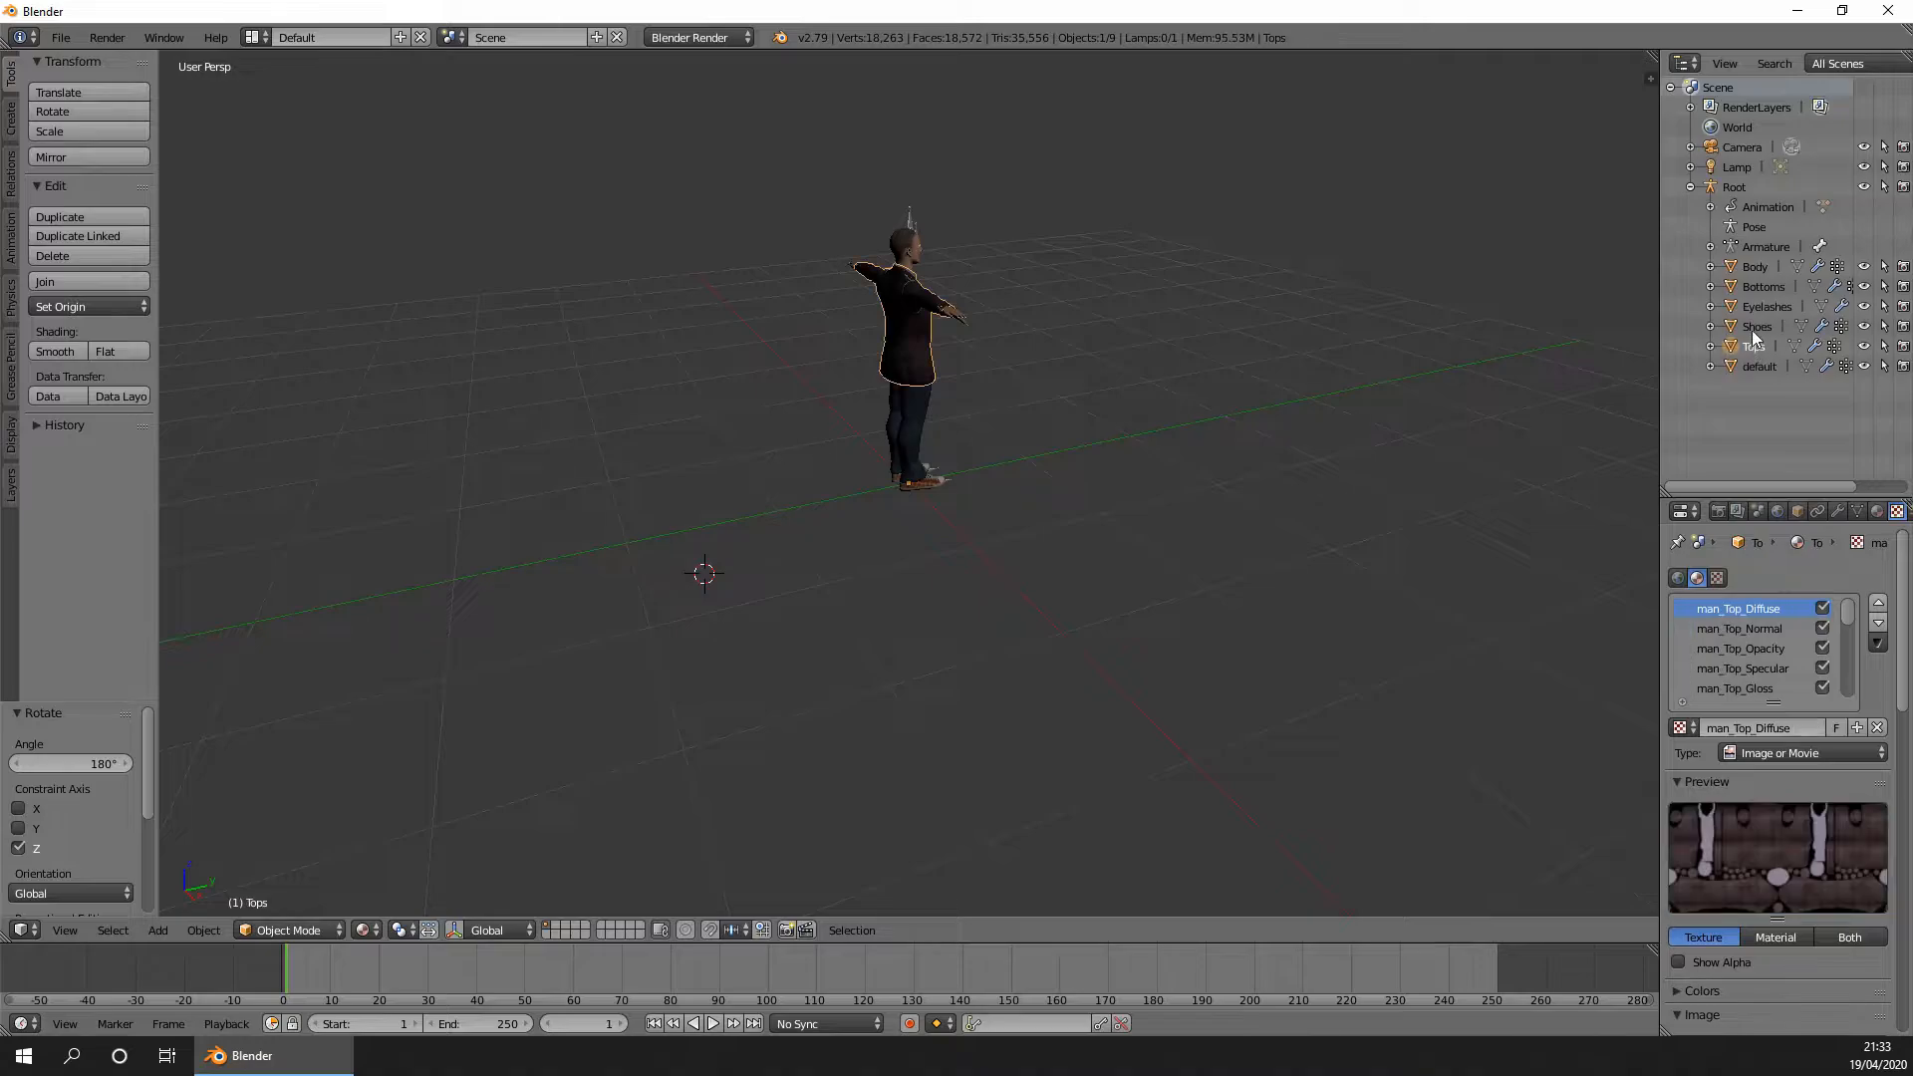
pyautogui.click(1754, 326)
pyautogui.click(1754, 308)
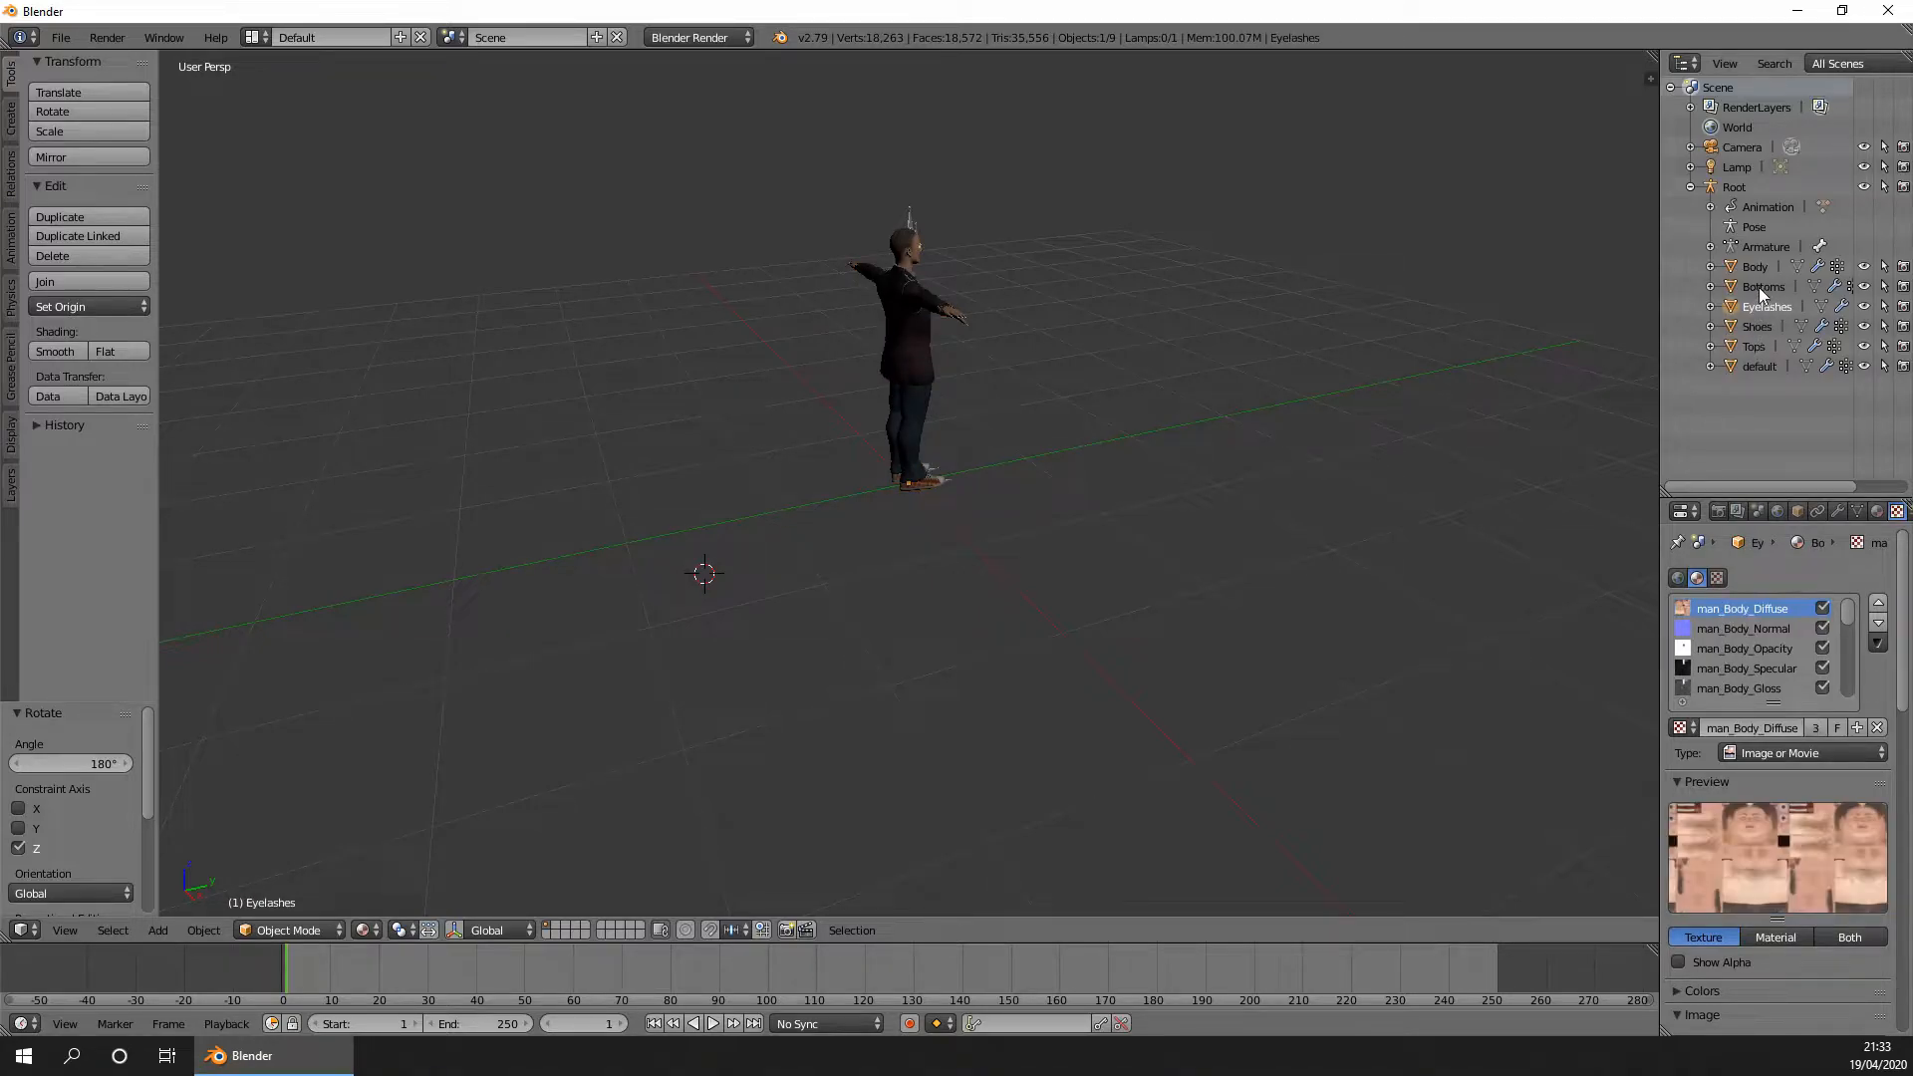
pyautogui.click(1759, 286)
pyautogui.click(1760, 267)
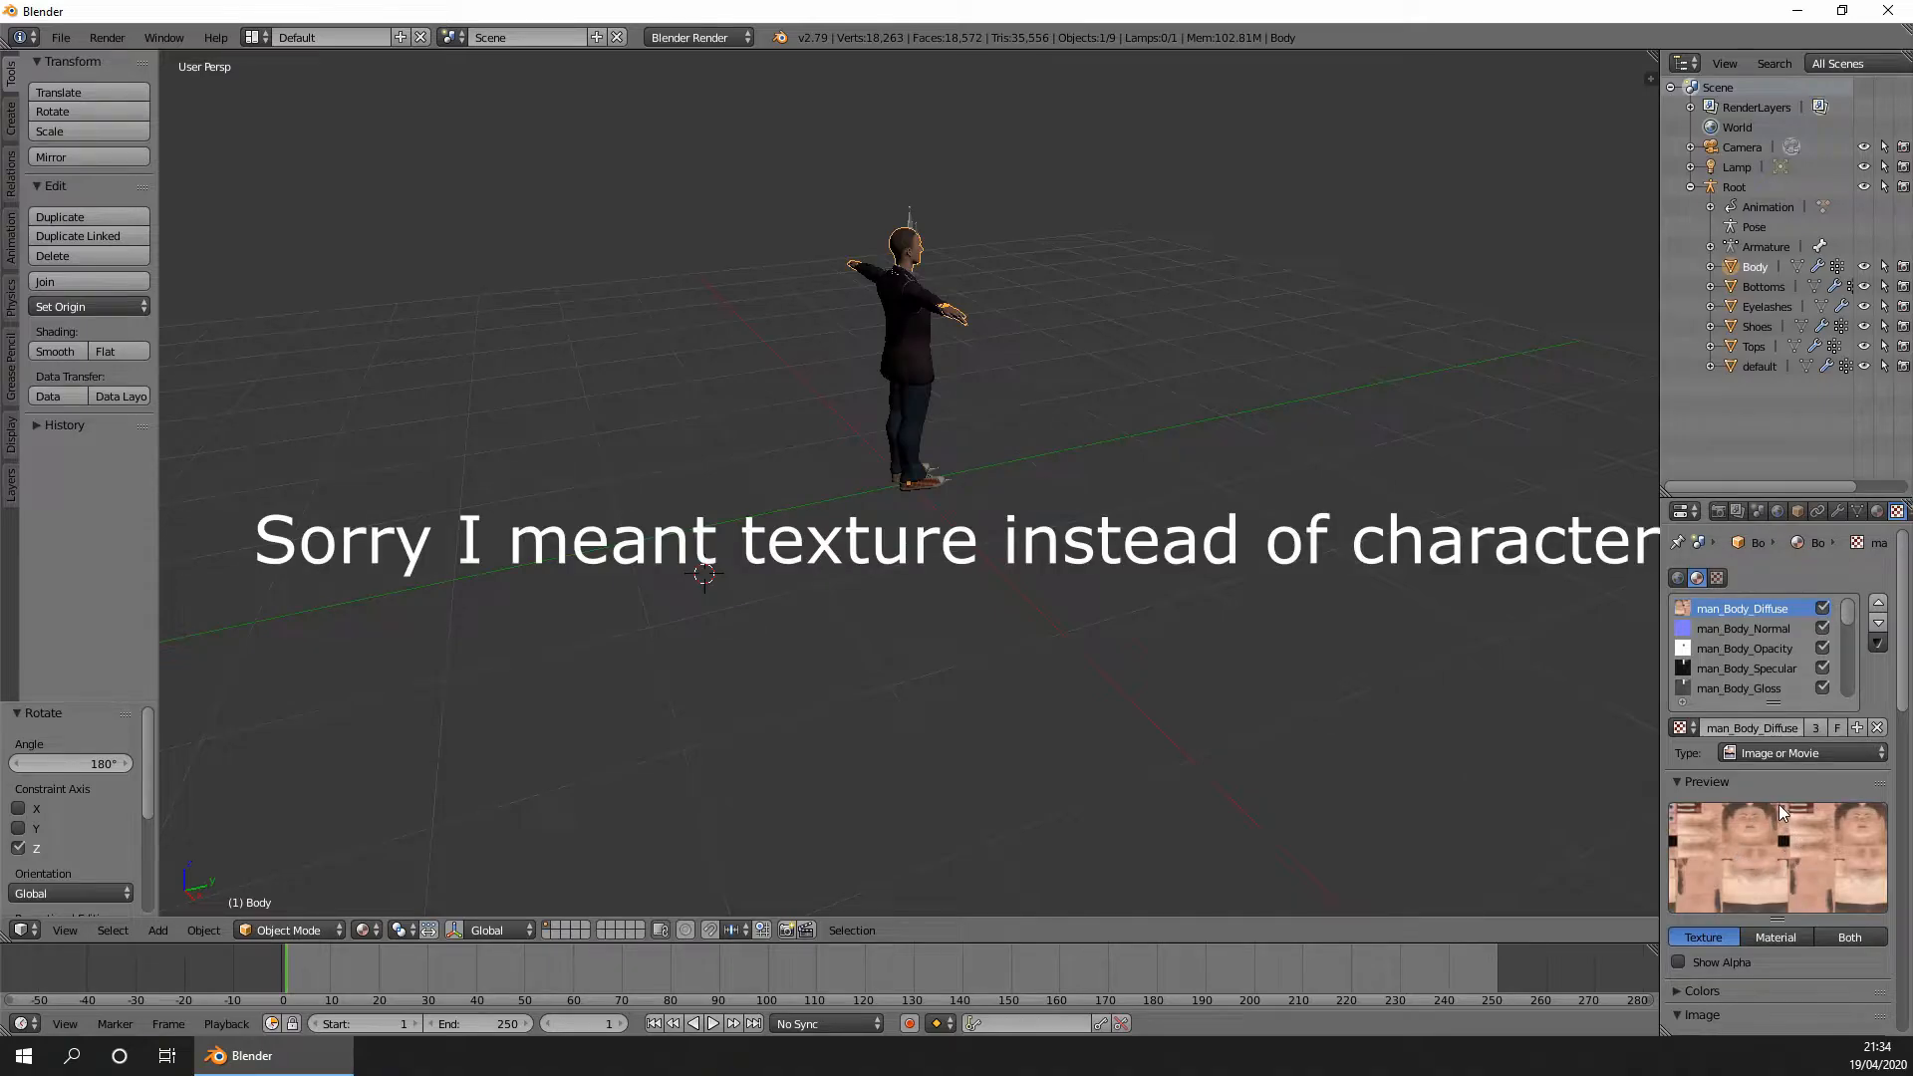
# Unpack the Bottoms mesh's man_Bottom_Diffuse image with the option to use the file from the current directory, widening the properties area for readability.
pyautogui.click(1764, 286)
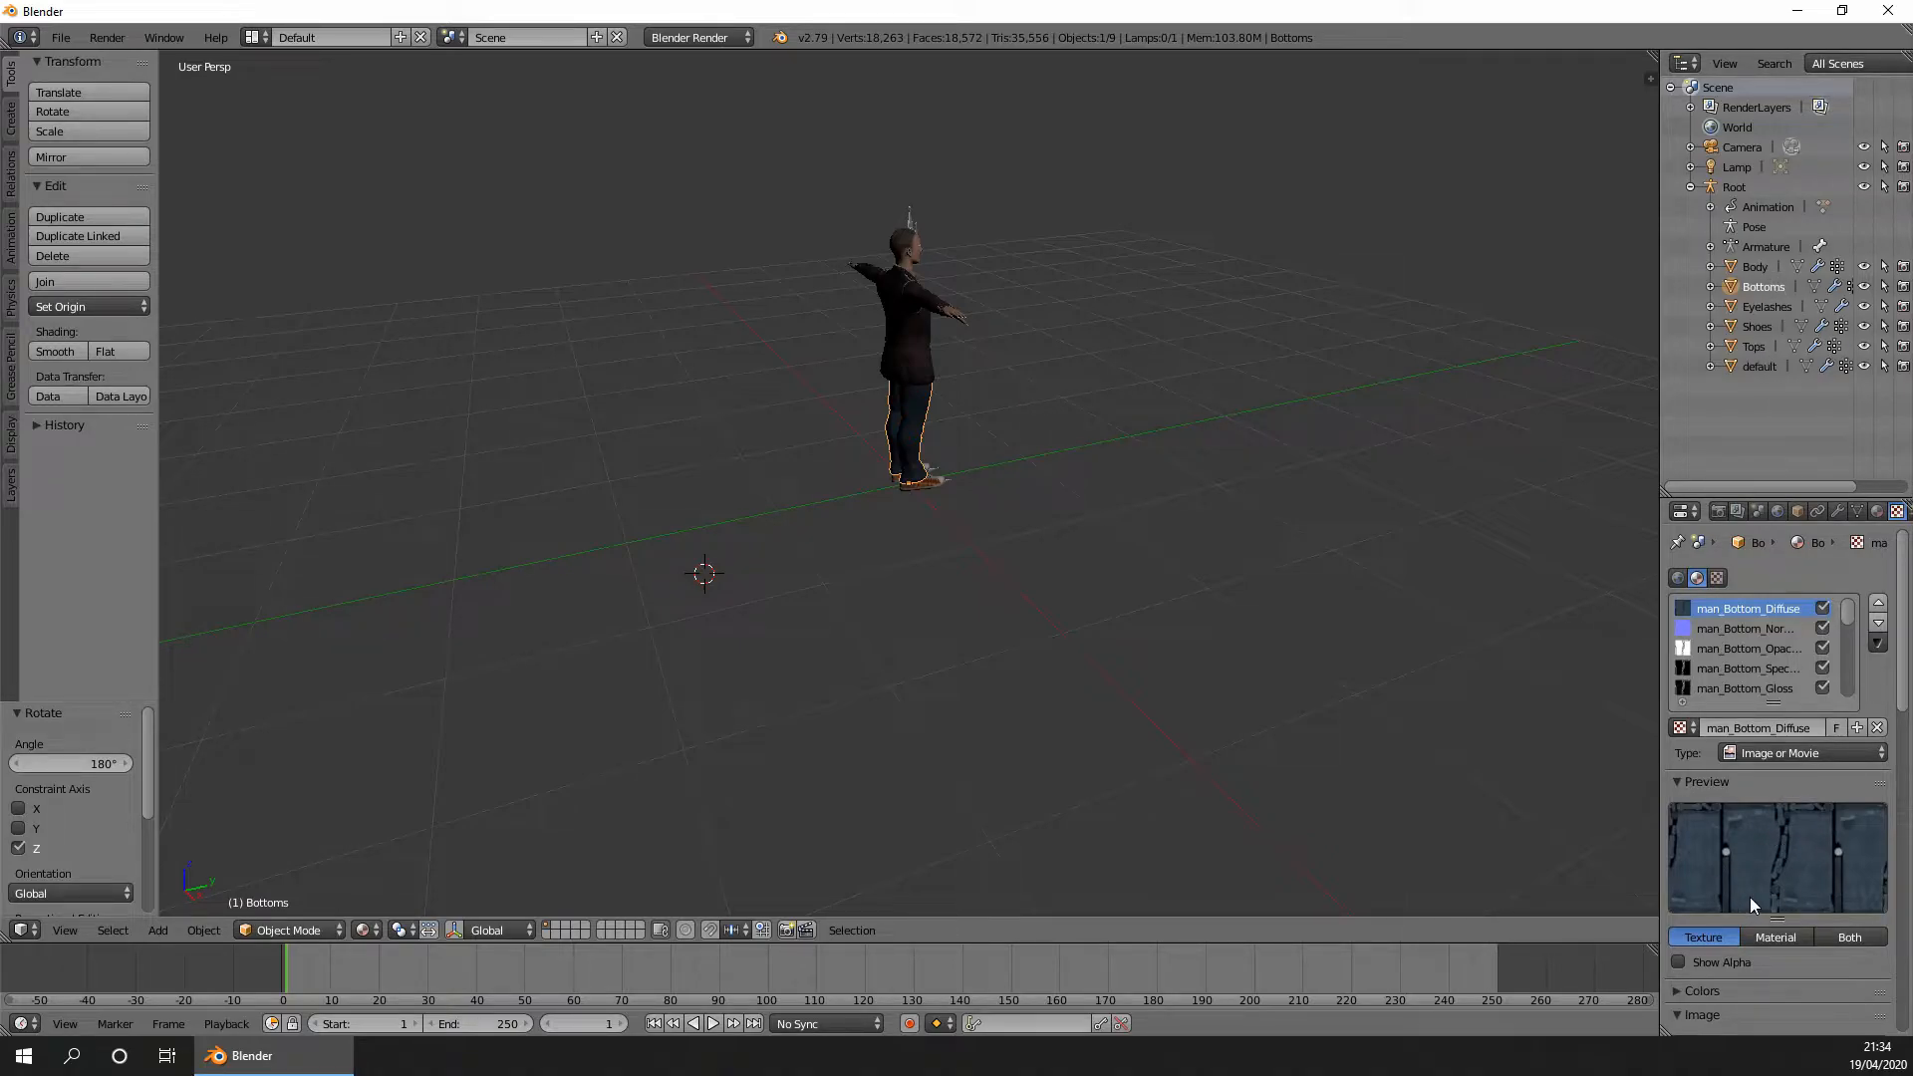
pyautogui.moveTo(1659, 794); pyautogui.dragTo(1608, 789)
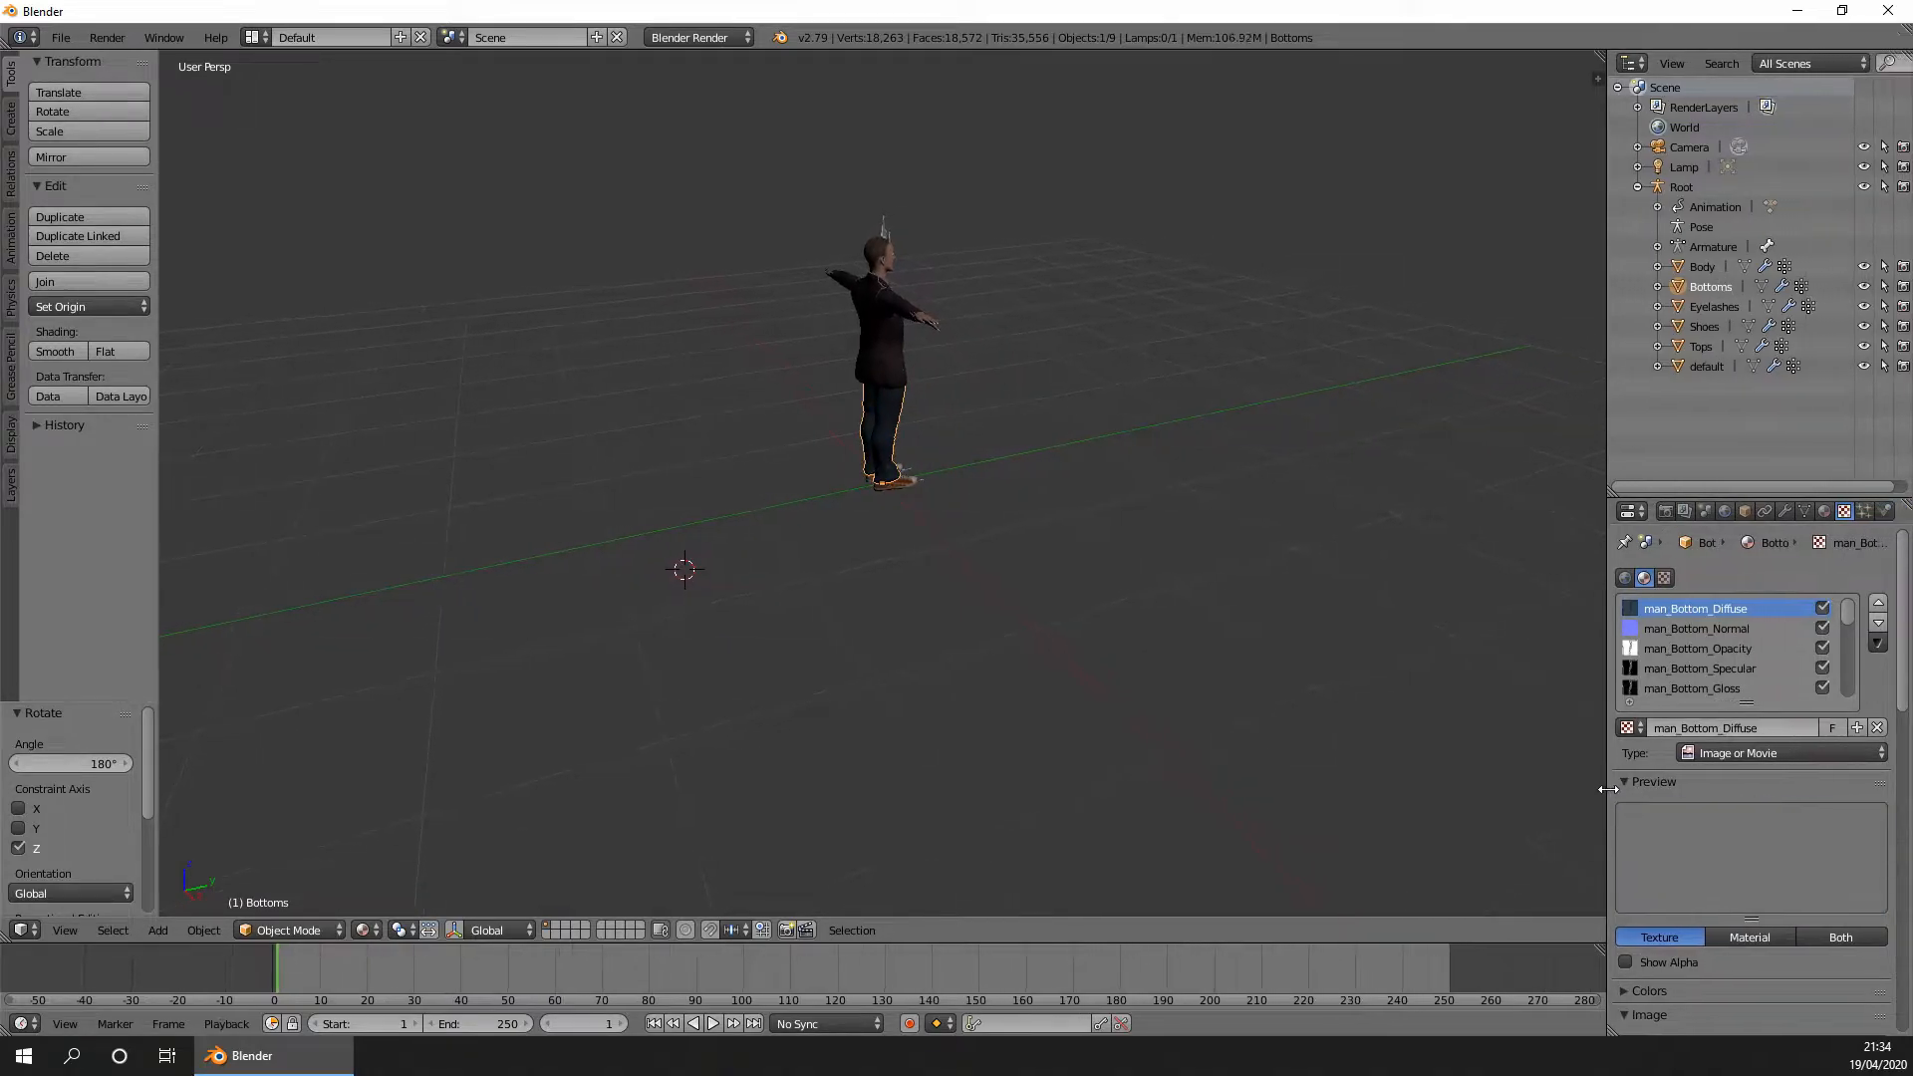
pyautogui.scroll(-5, 1684, 747)
pyautogui.scroll(-5, 1690, 727)
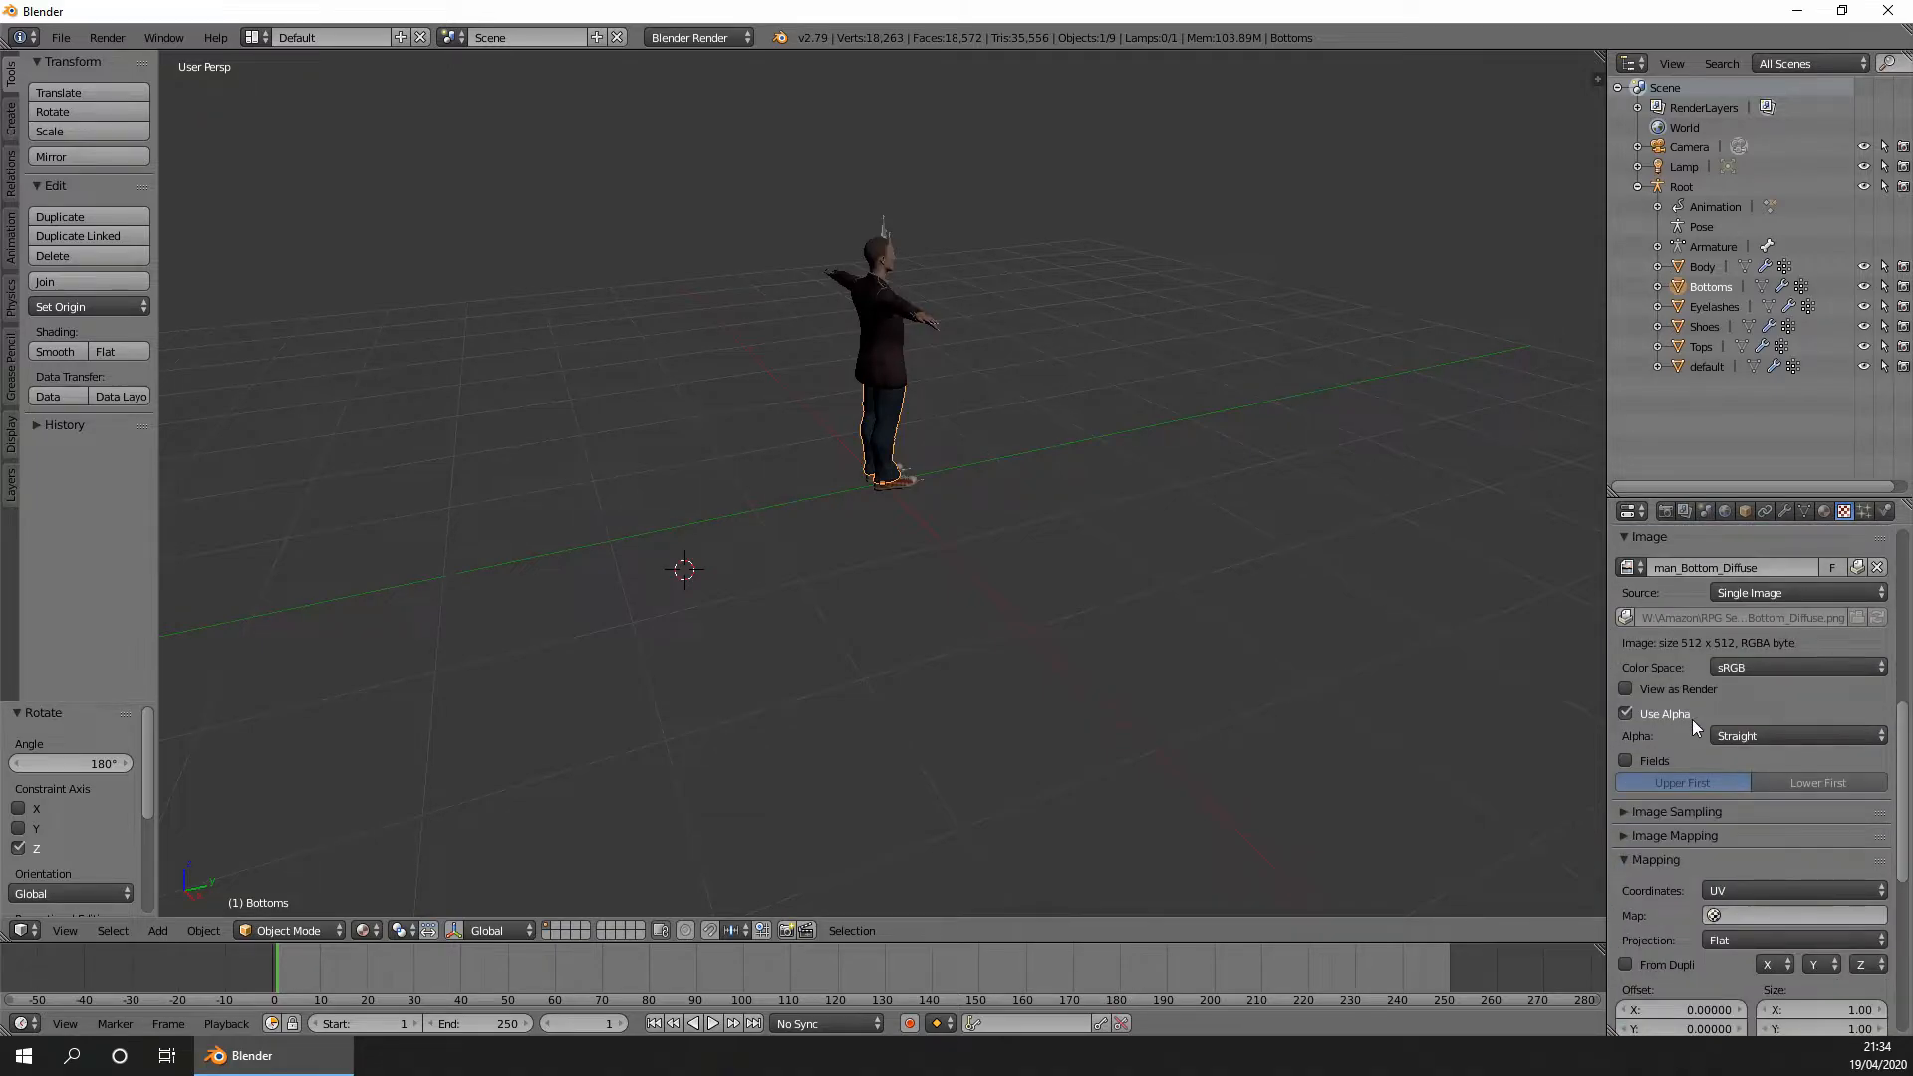
pyautogui.scroll(2, 1778, 715)
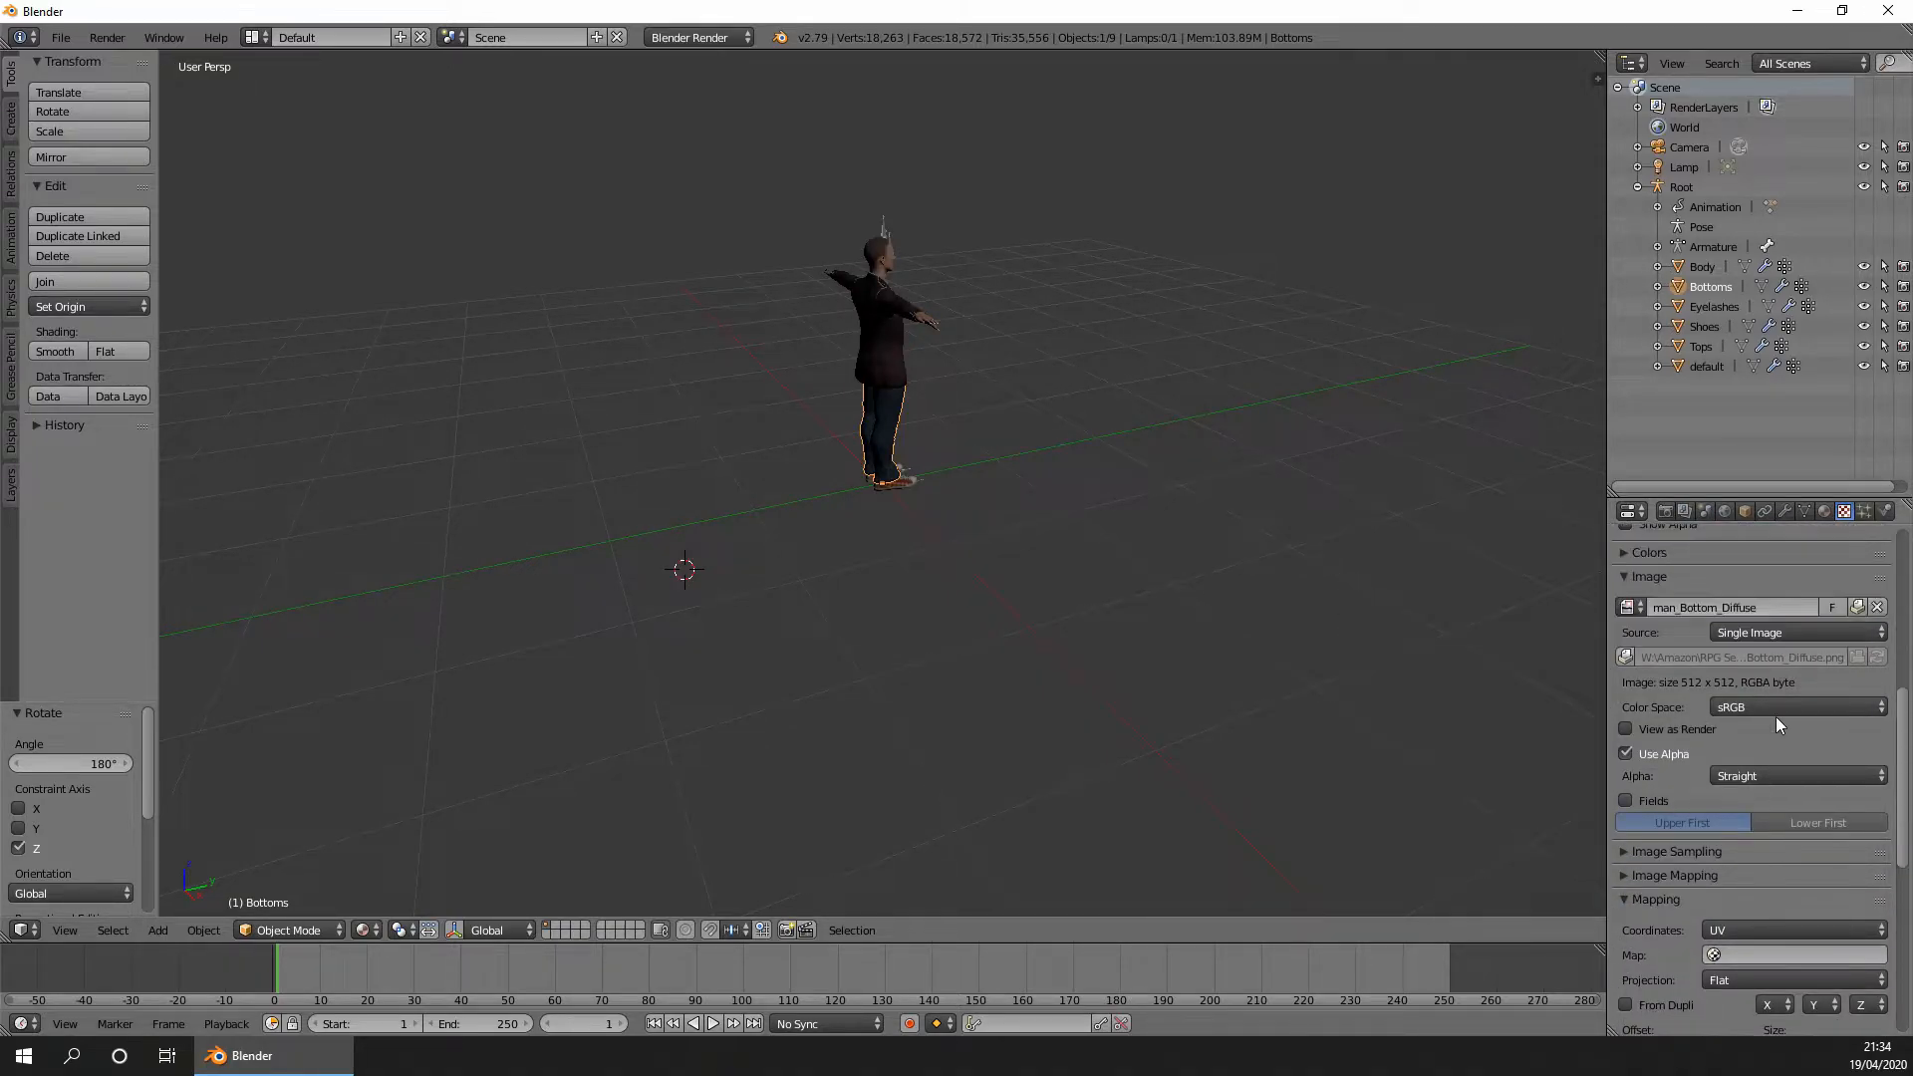
pyautogui.click(1857, 604)
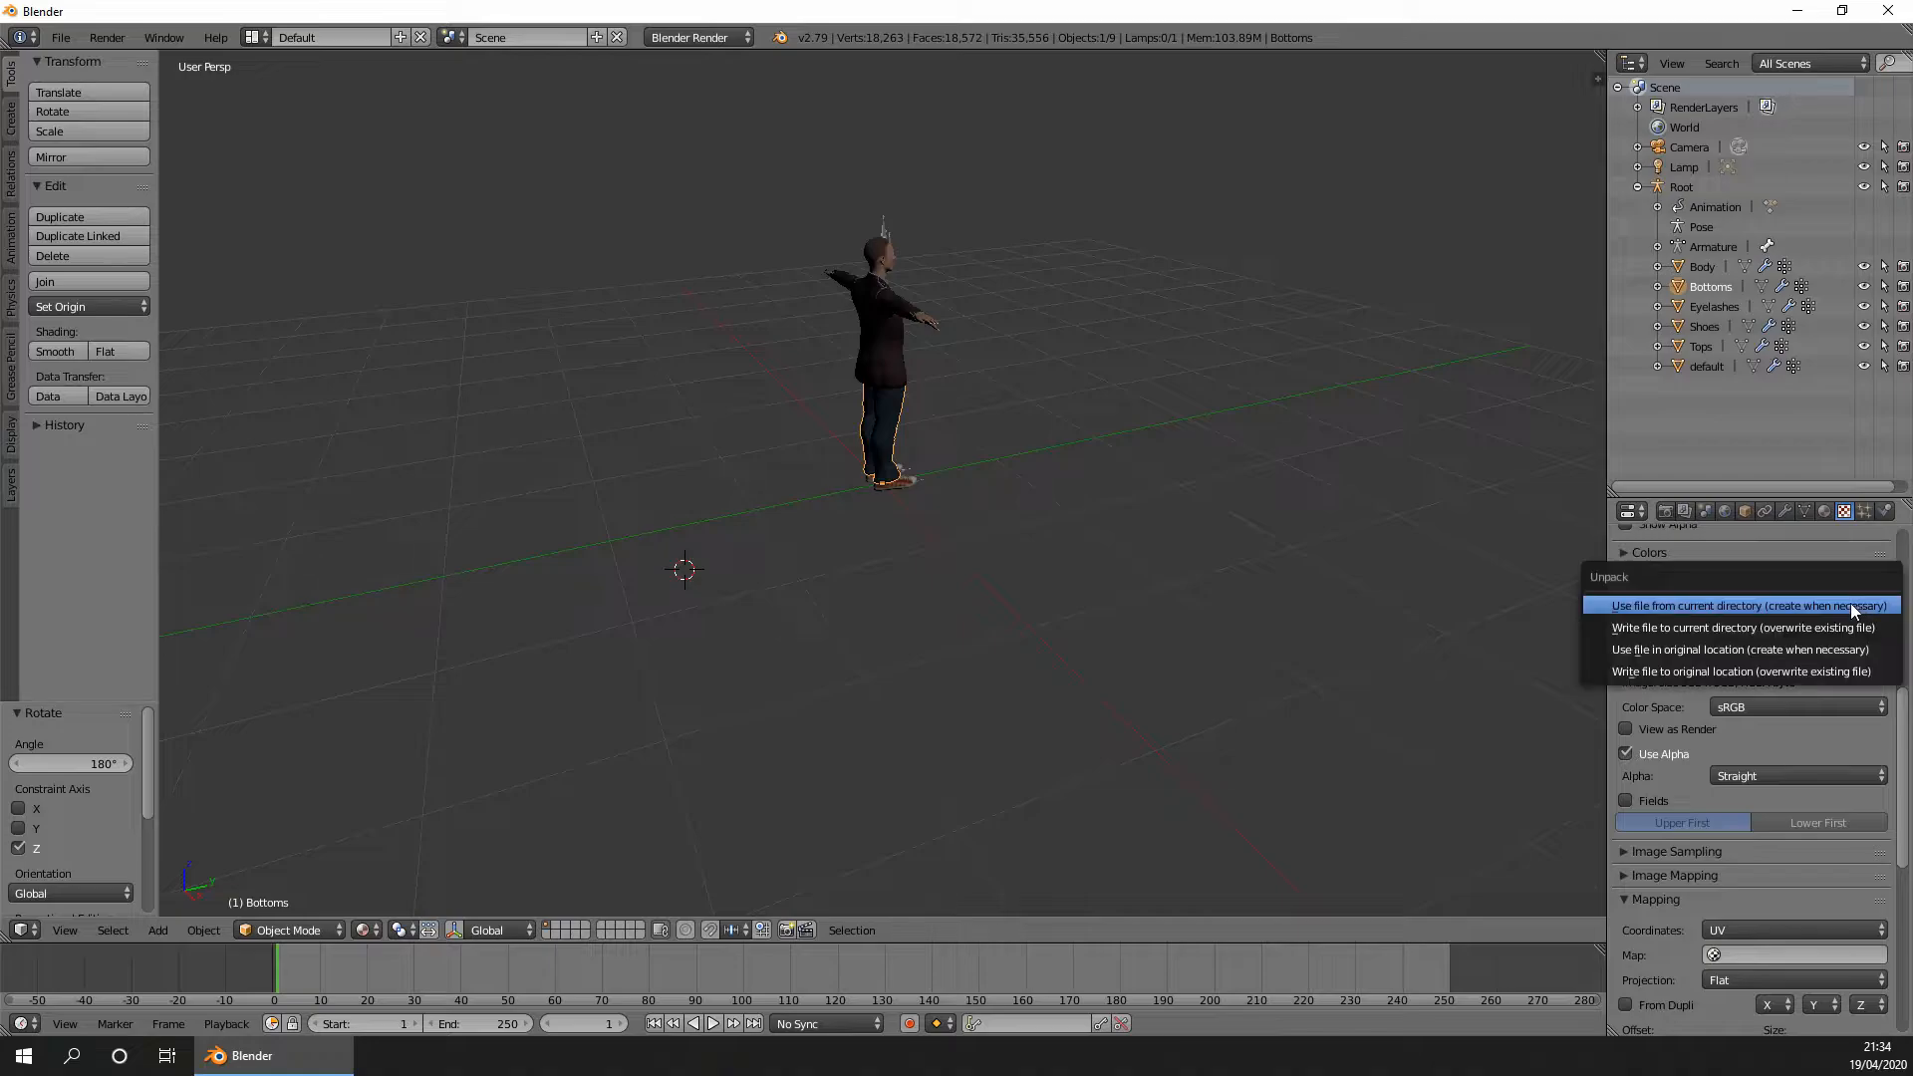
pyautogui.click(1653, 606)
pyautogui.scroll(10, 1754, 550)
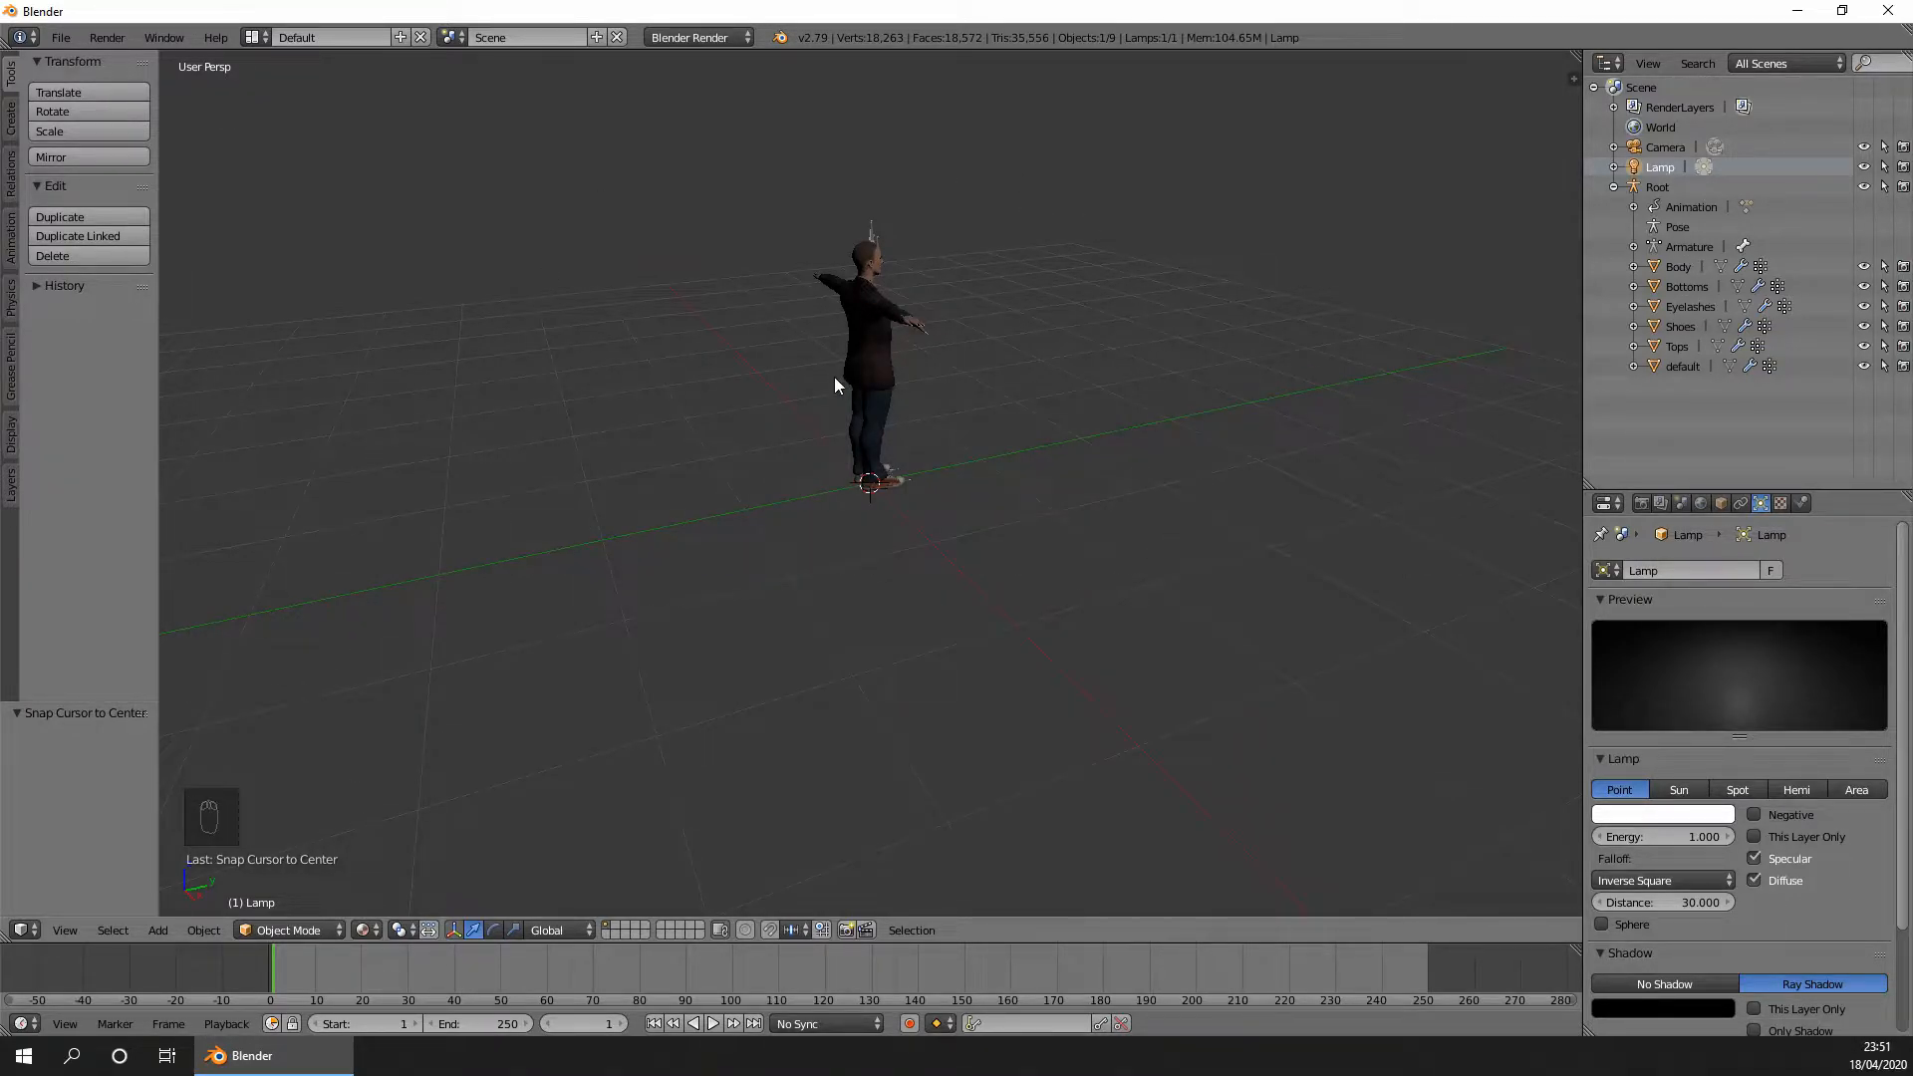
# Delete the Lamp and Camera objects from the scene and set the viewport shading to Solid.
pyautogui.rightClick(1661, 168)
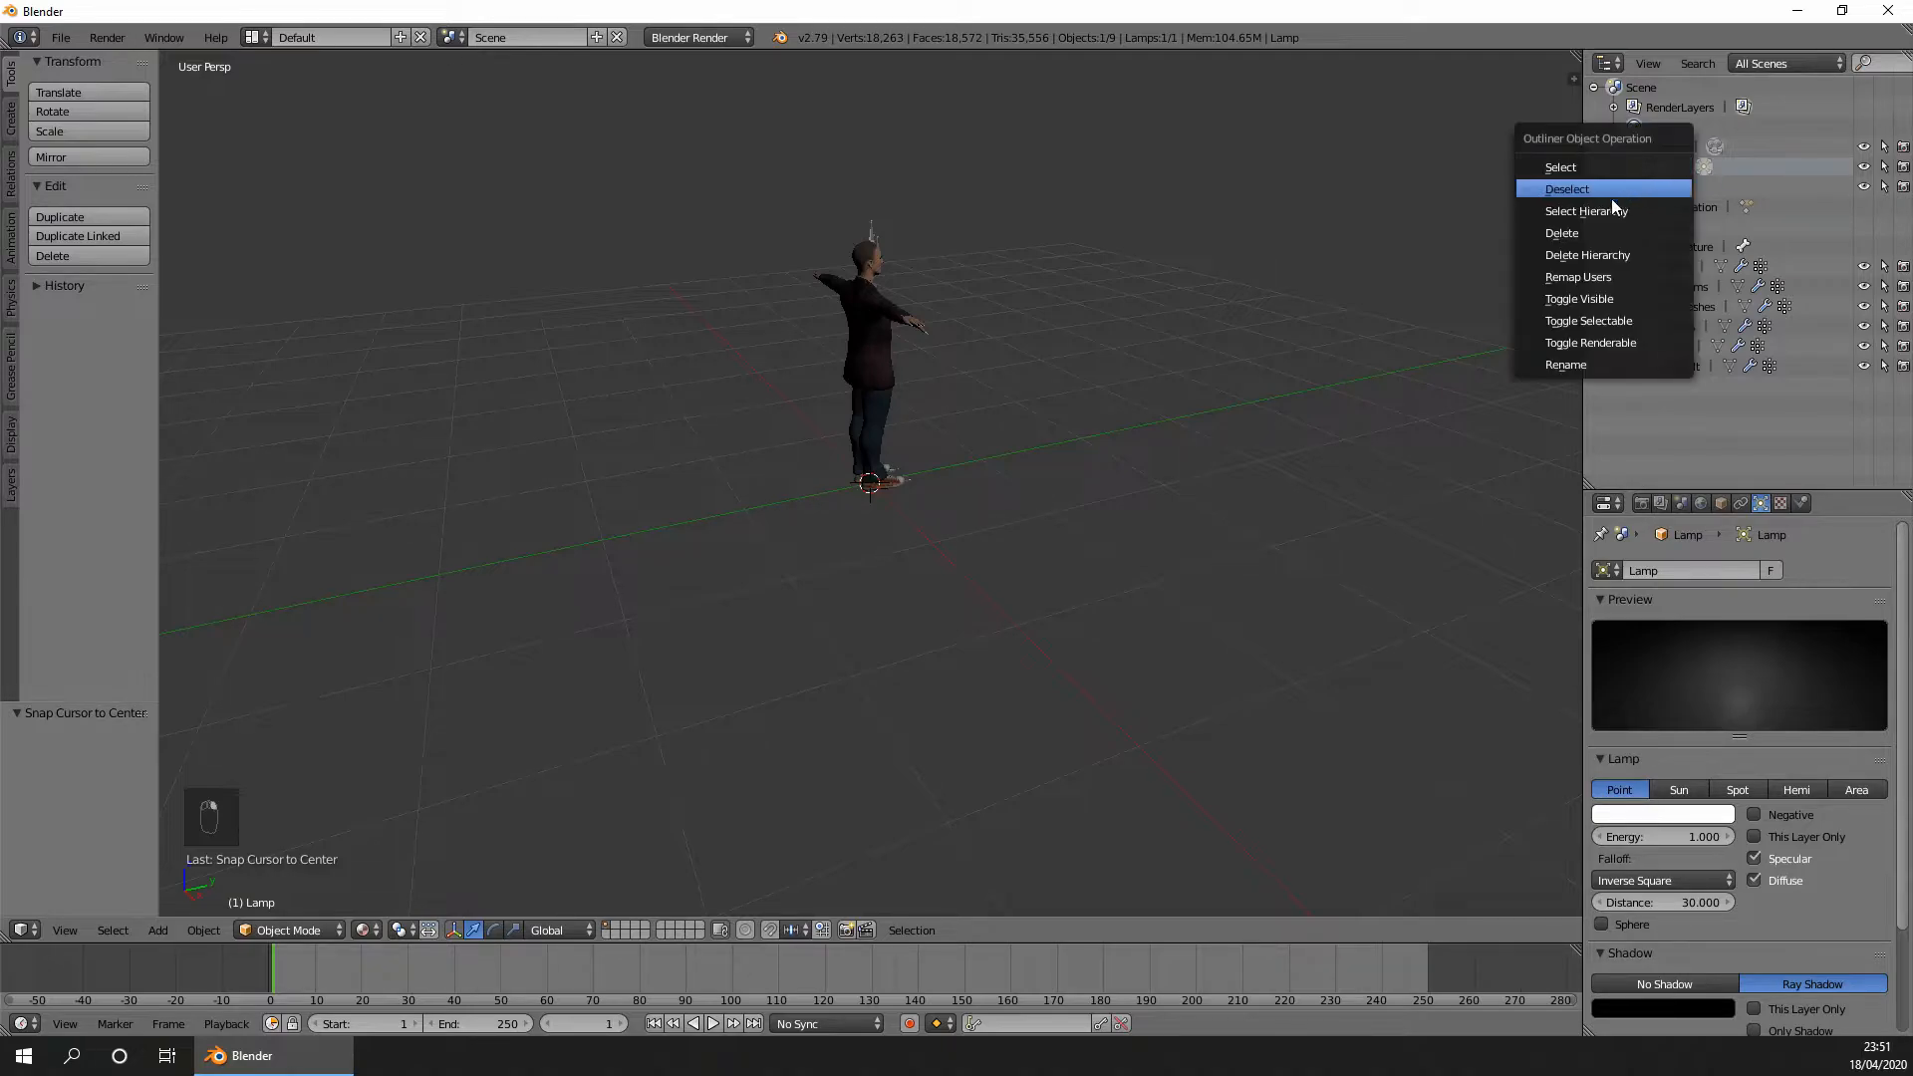
pyautogui.click(1603, 232)
pyautogui.rightClick(1664, 160)
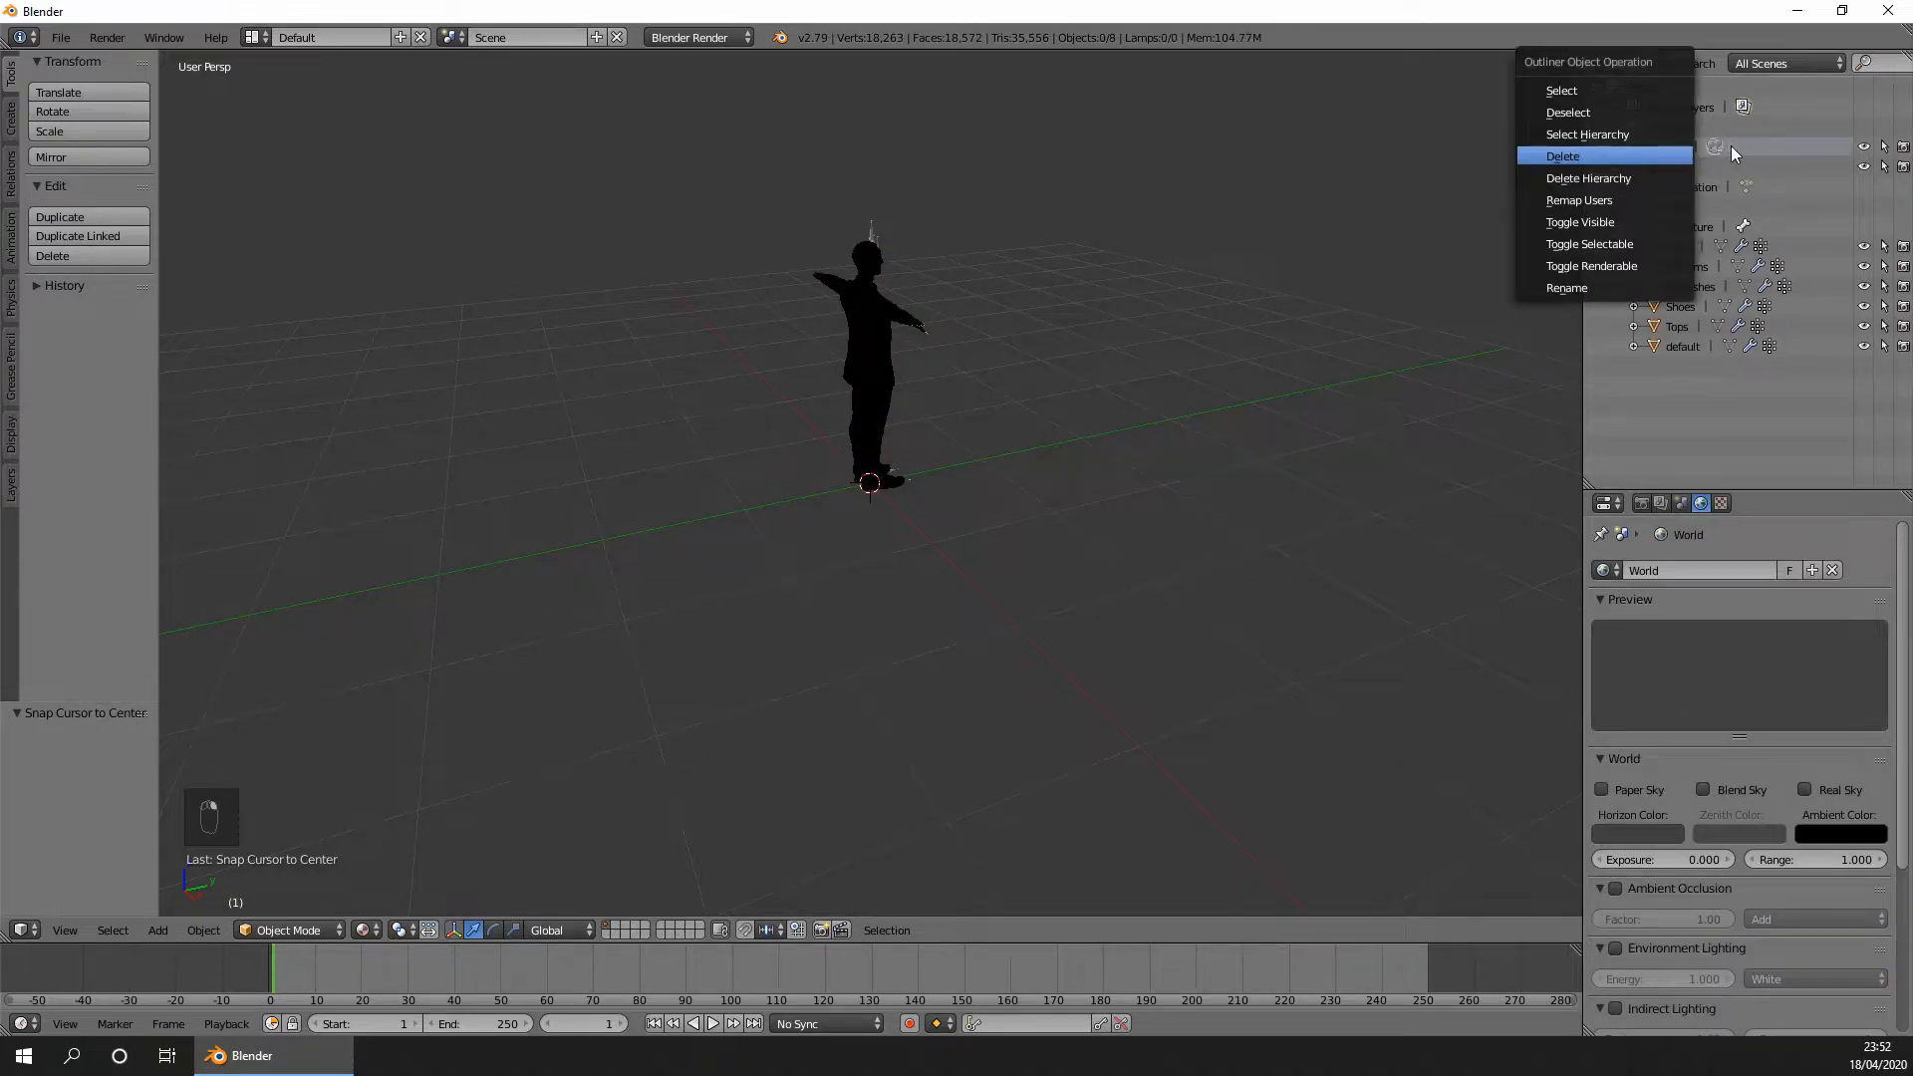
pyautogui.rightClick(1633, 155)
pyautogui.click(1653, 171)
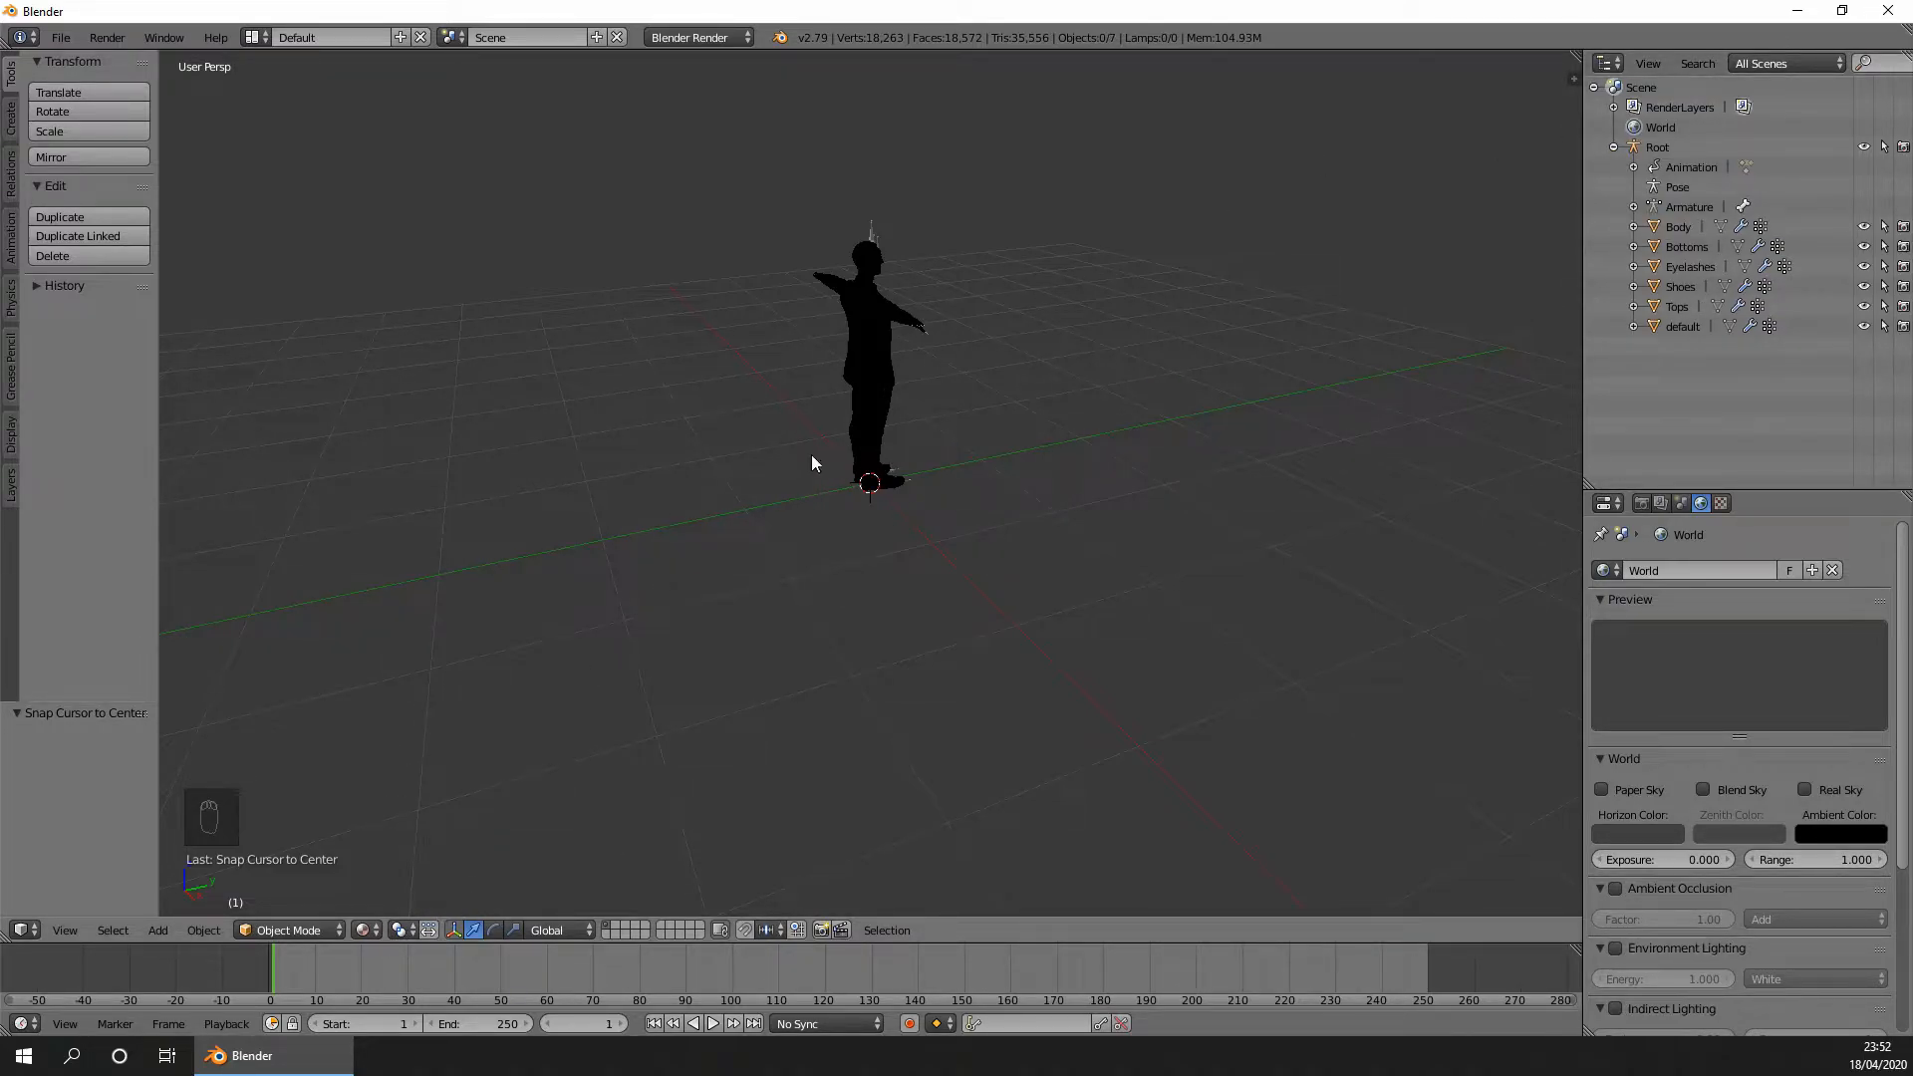
pyautogui.click(368, 934)
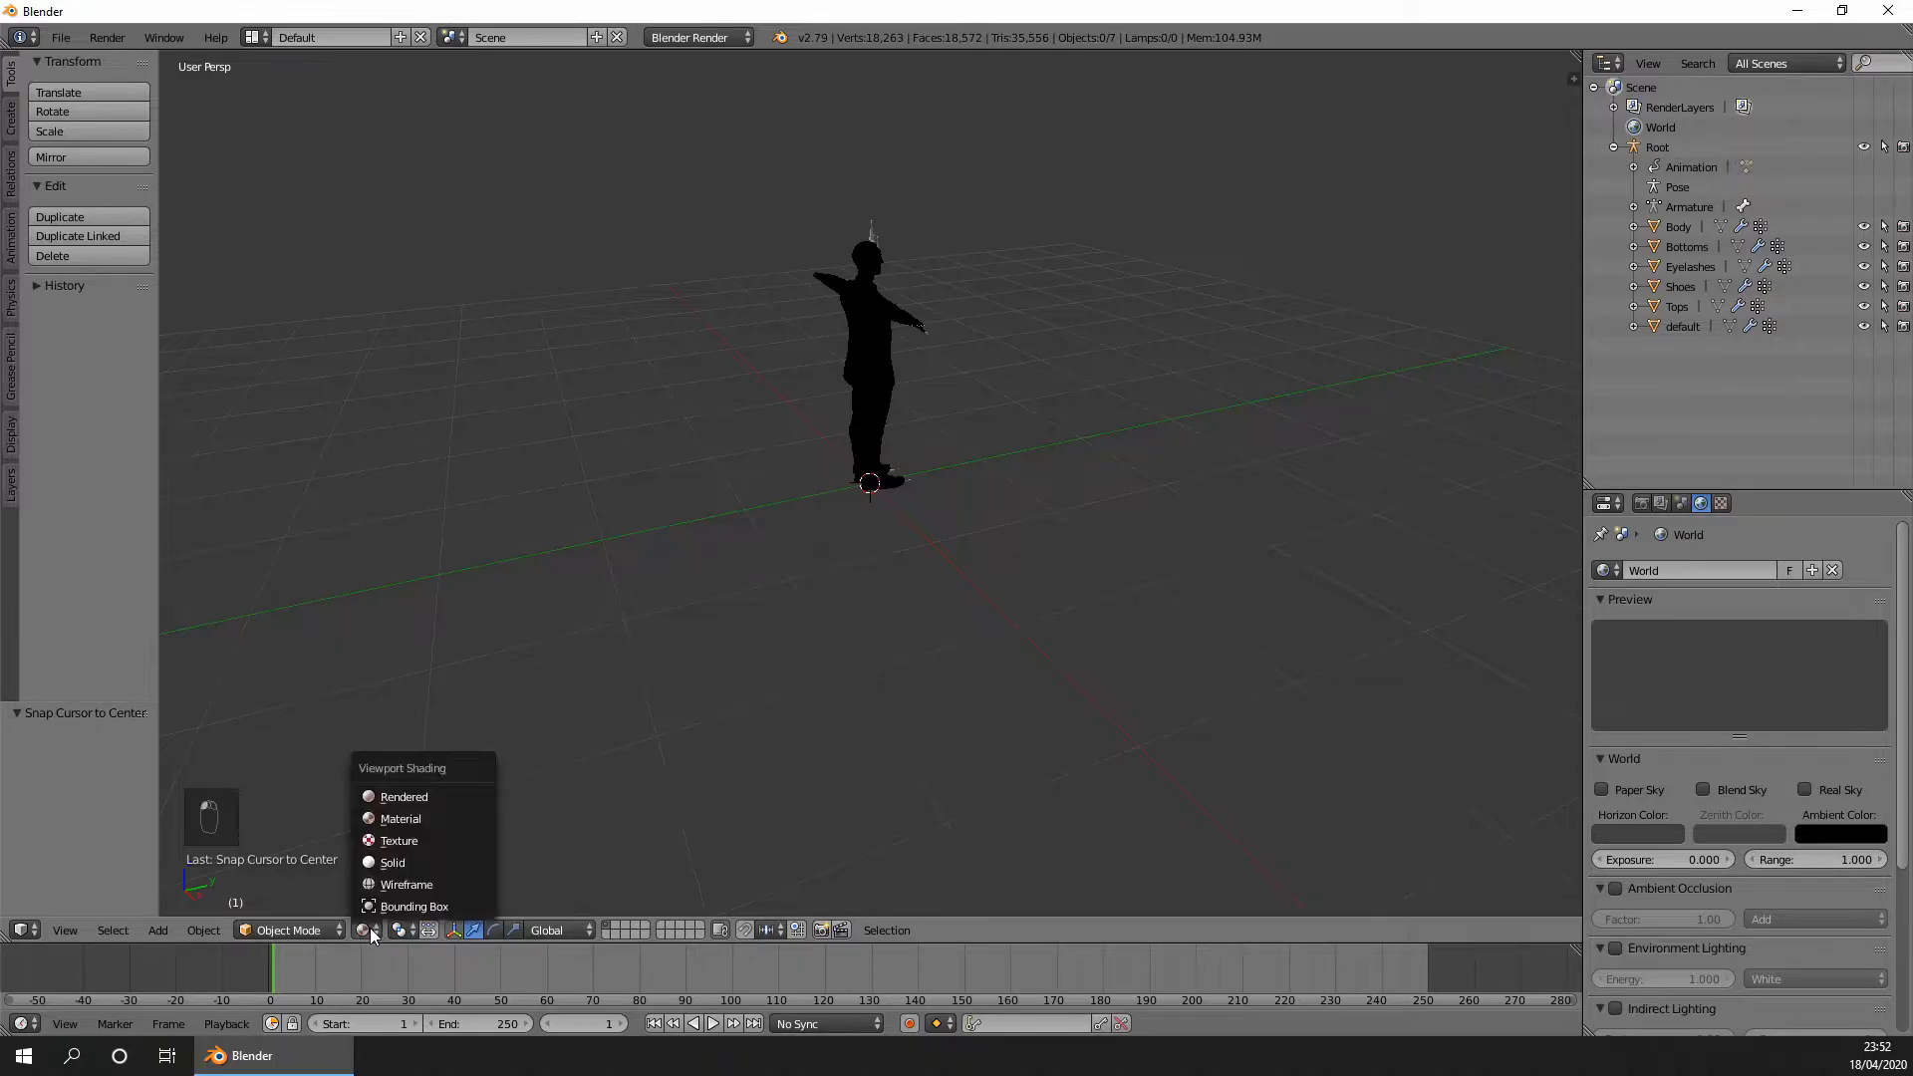
pyautogui.click(399, 867)
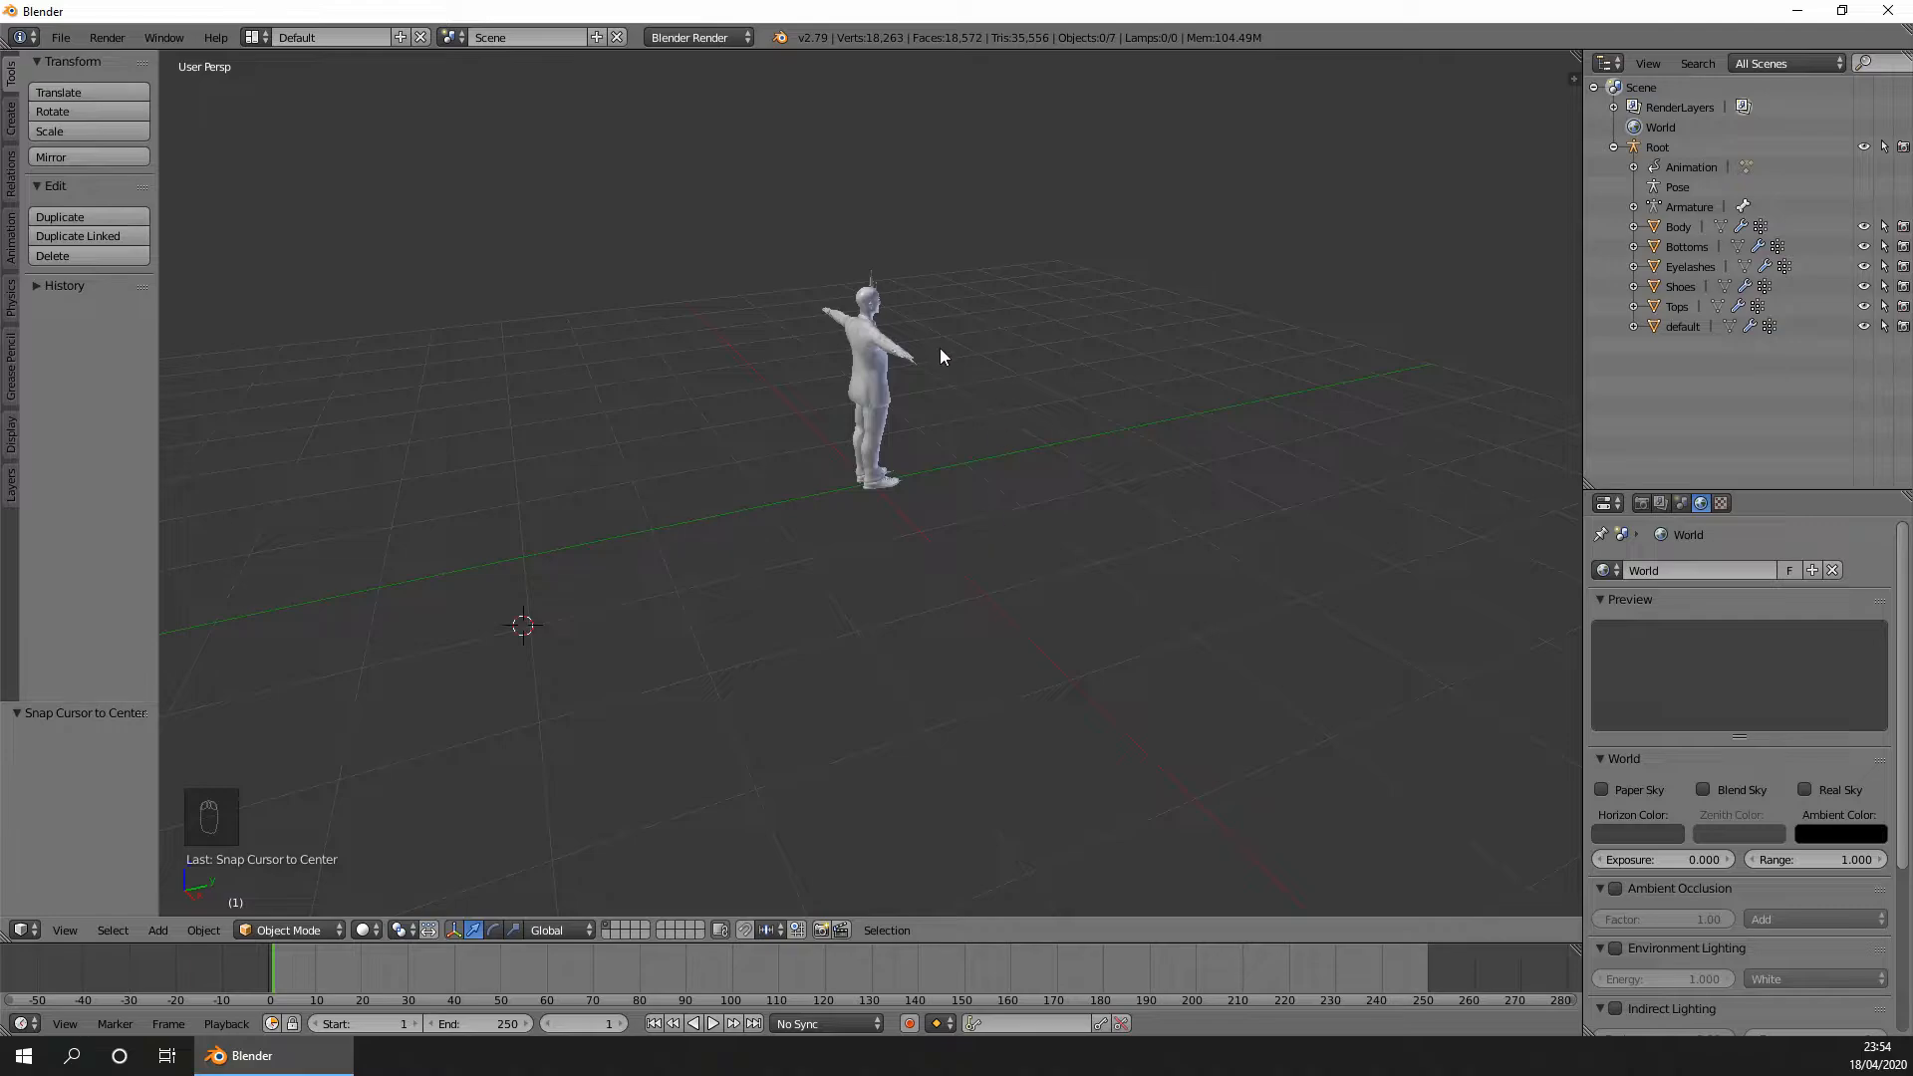
# Start an FBX export as manC.fbx in the Main folder, with the axes set to Y Forward and Z Up.
pyautogui.click(61, 37)
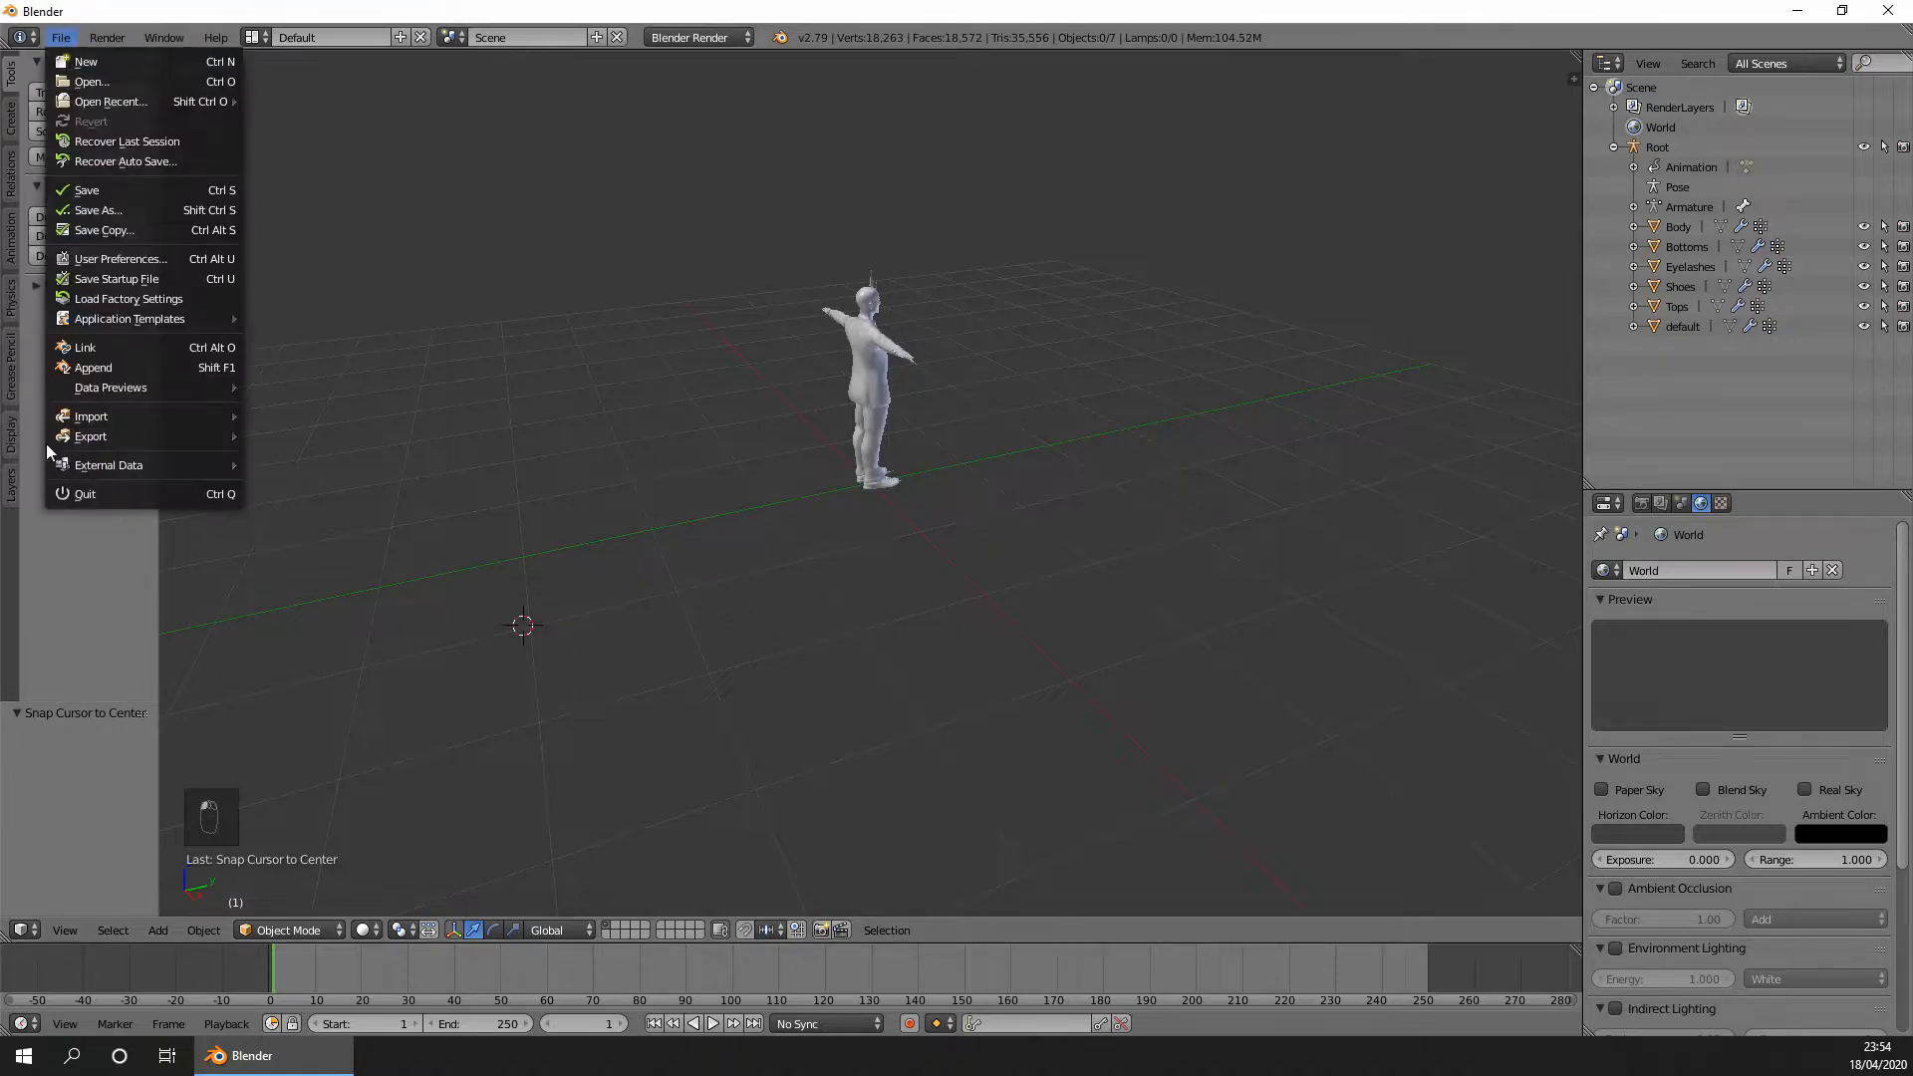
pyautogui.moveTo(96, 439)
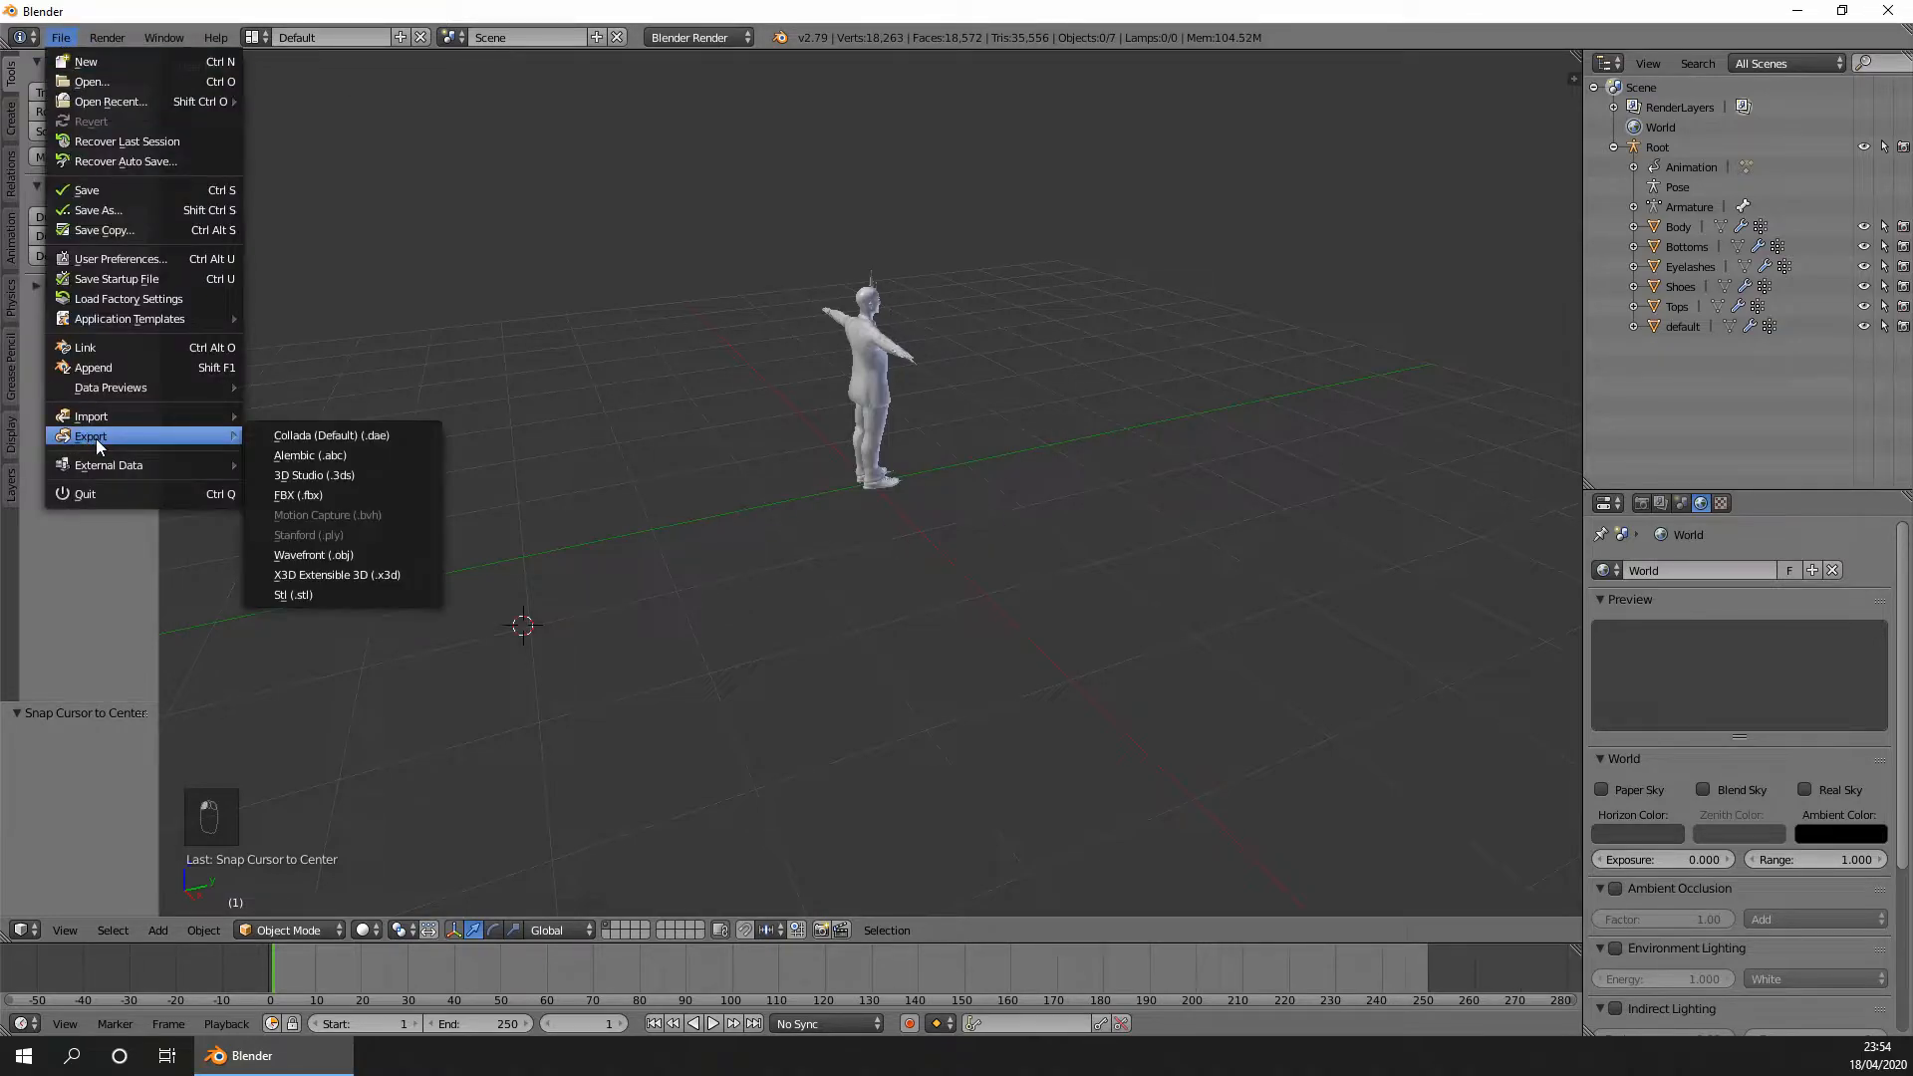
pyautogui.click(313, 495)
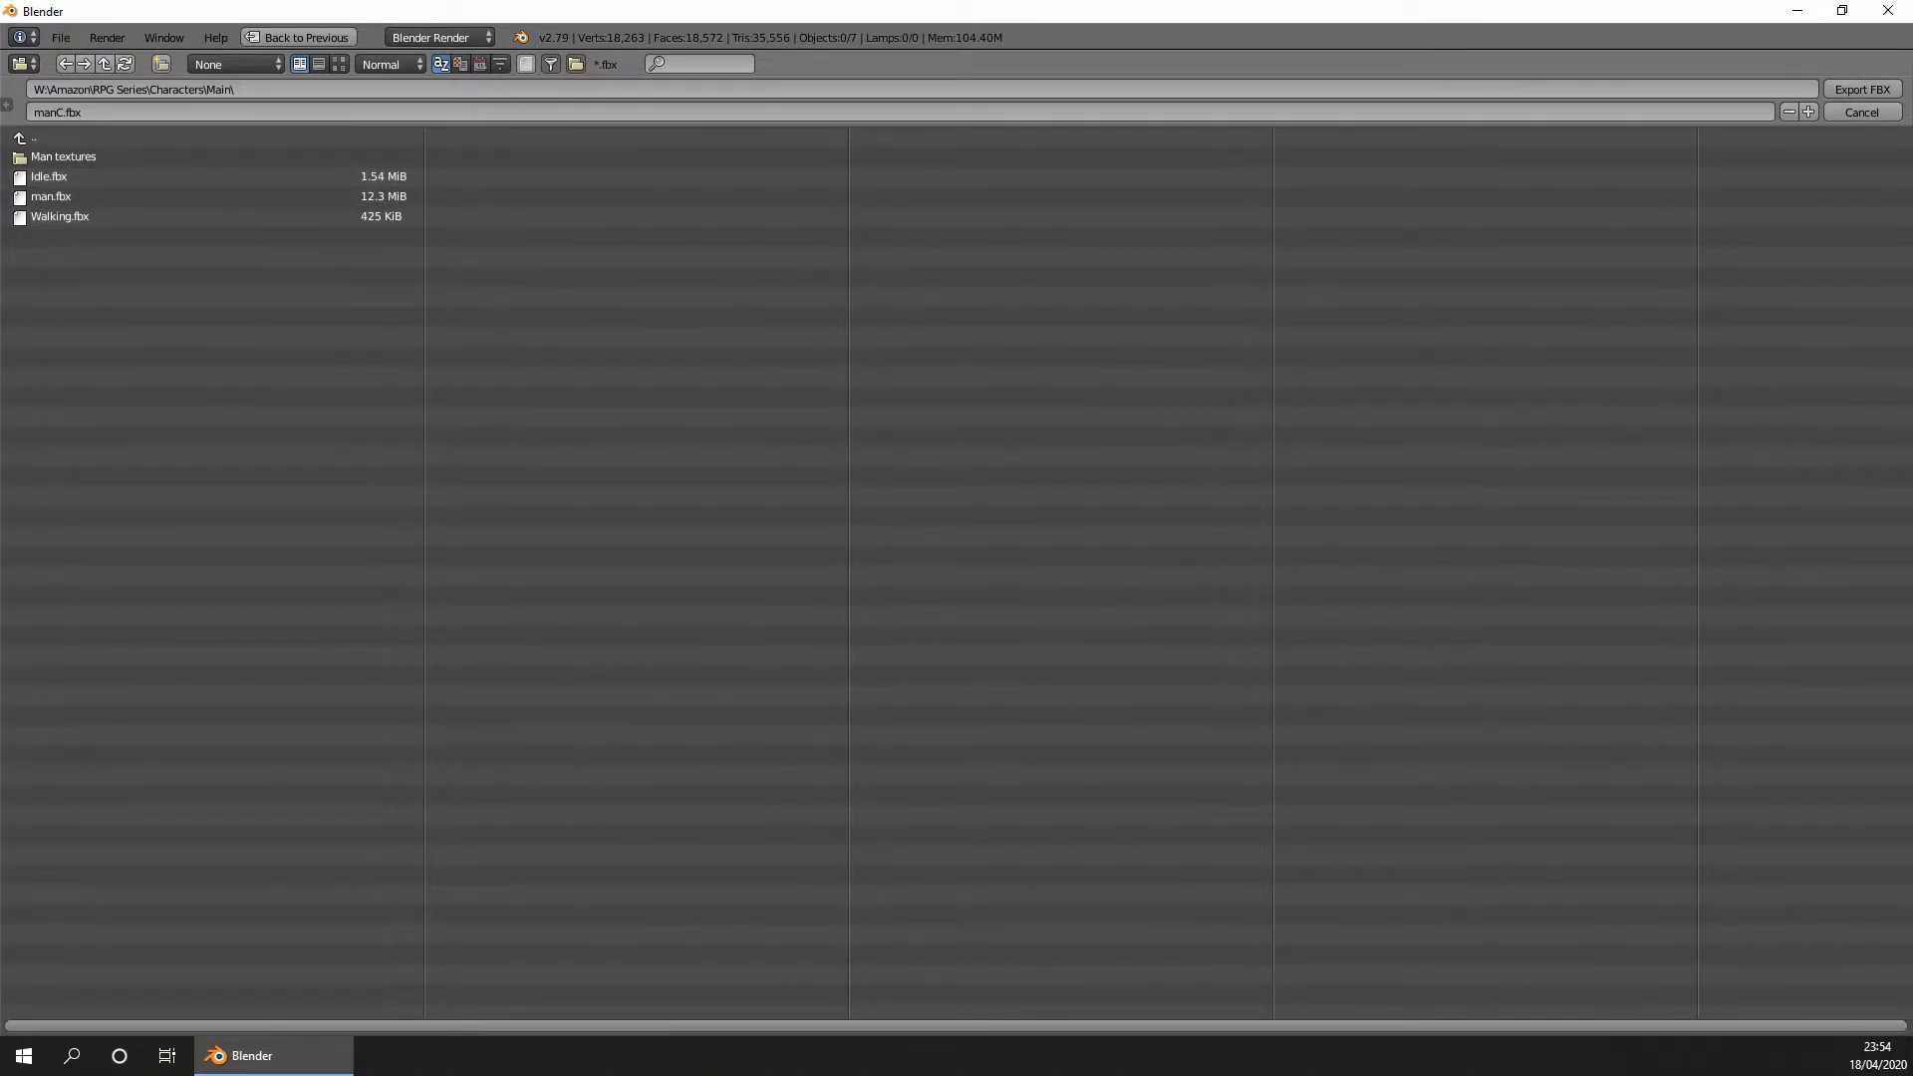
pyautogui.click(7, 106)
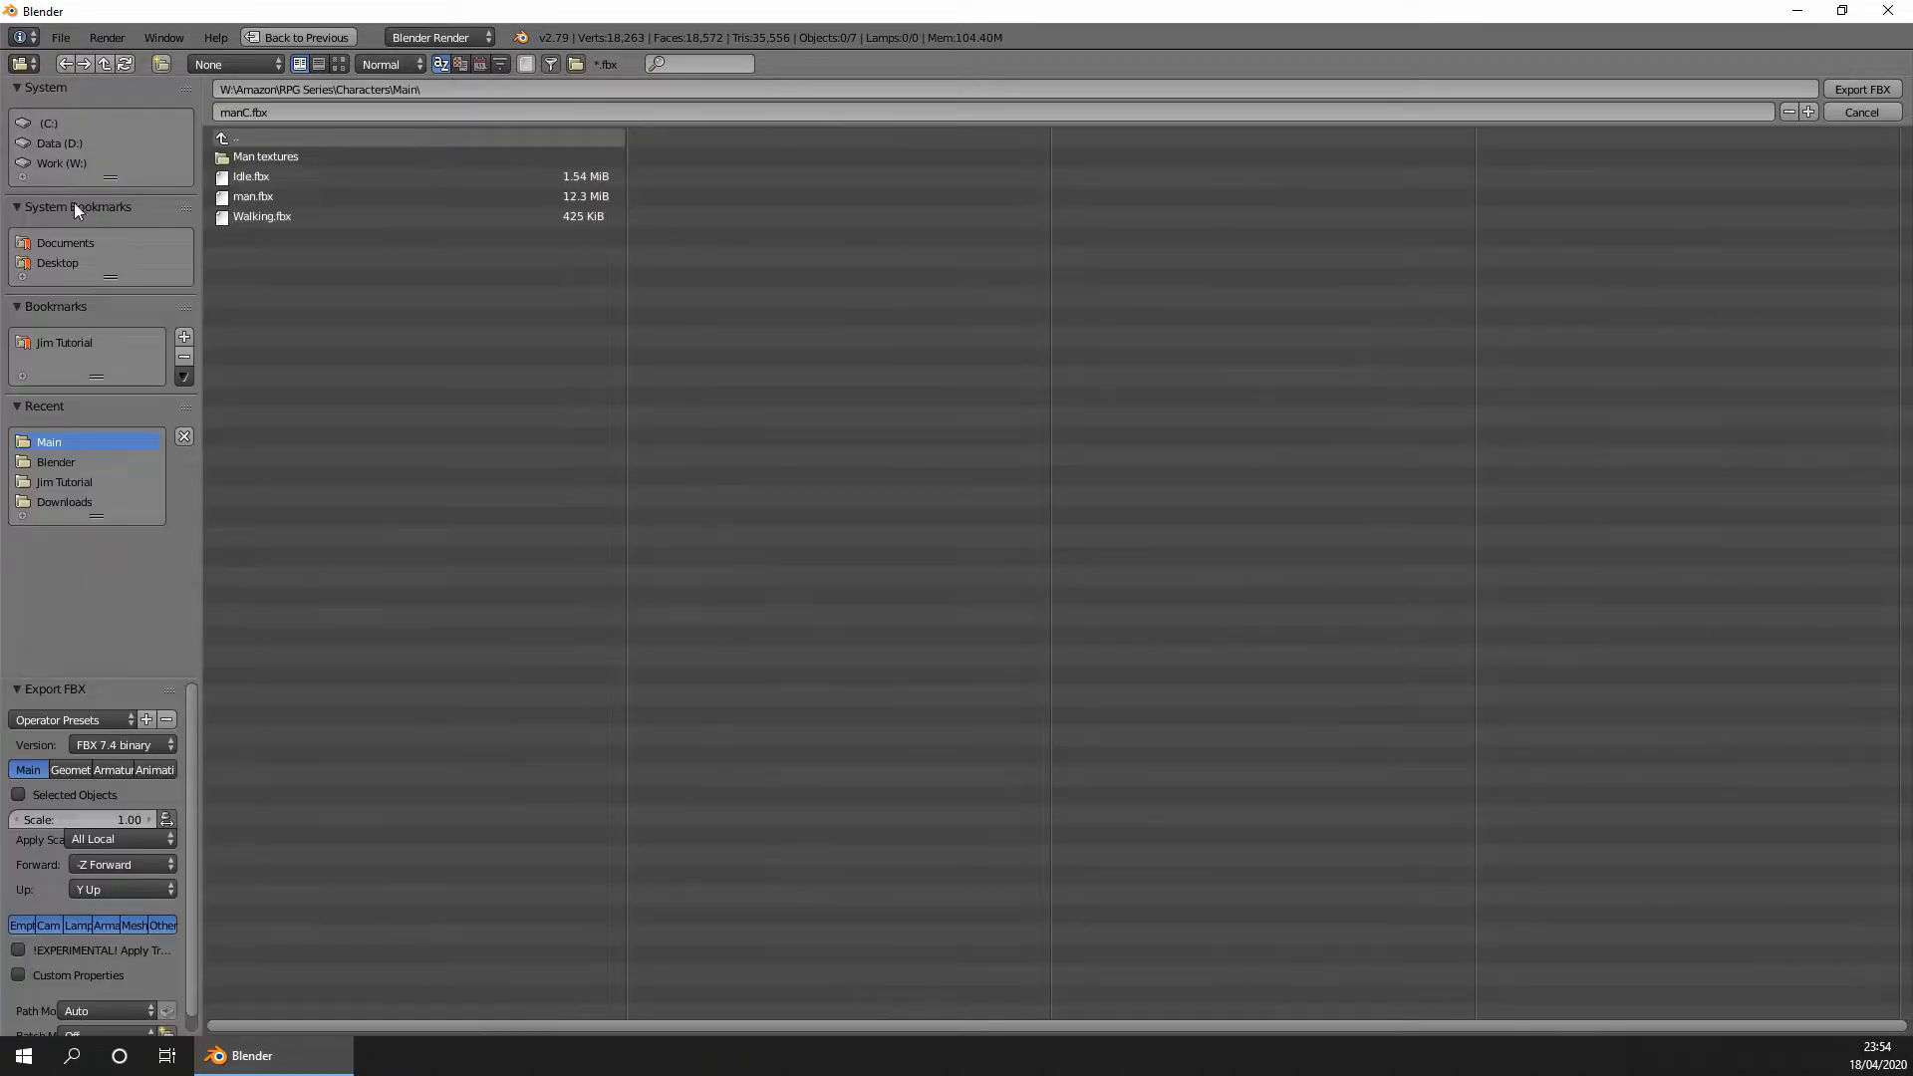
pyautogui.click(84, 862)
pyautogui.click(93, 818)
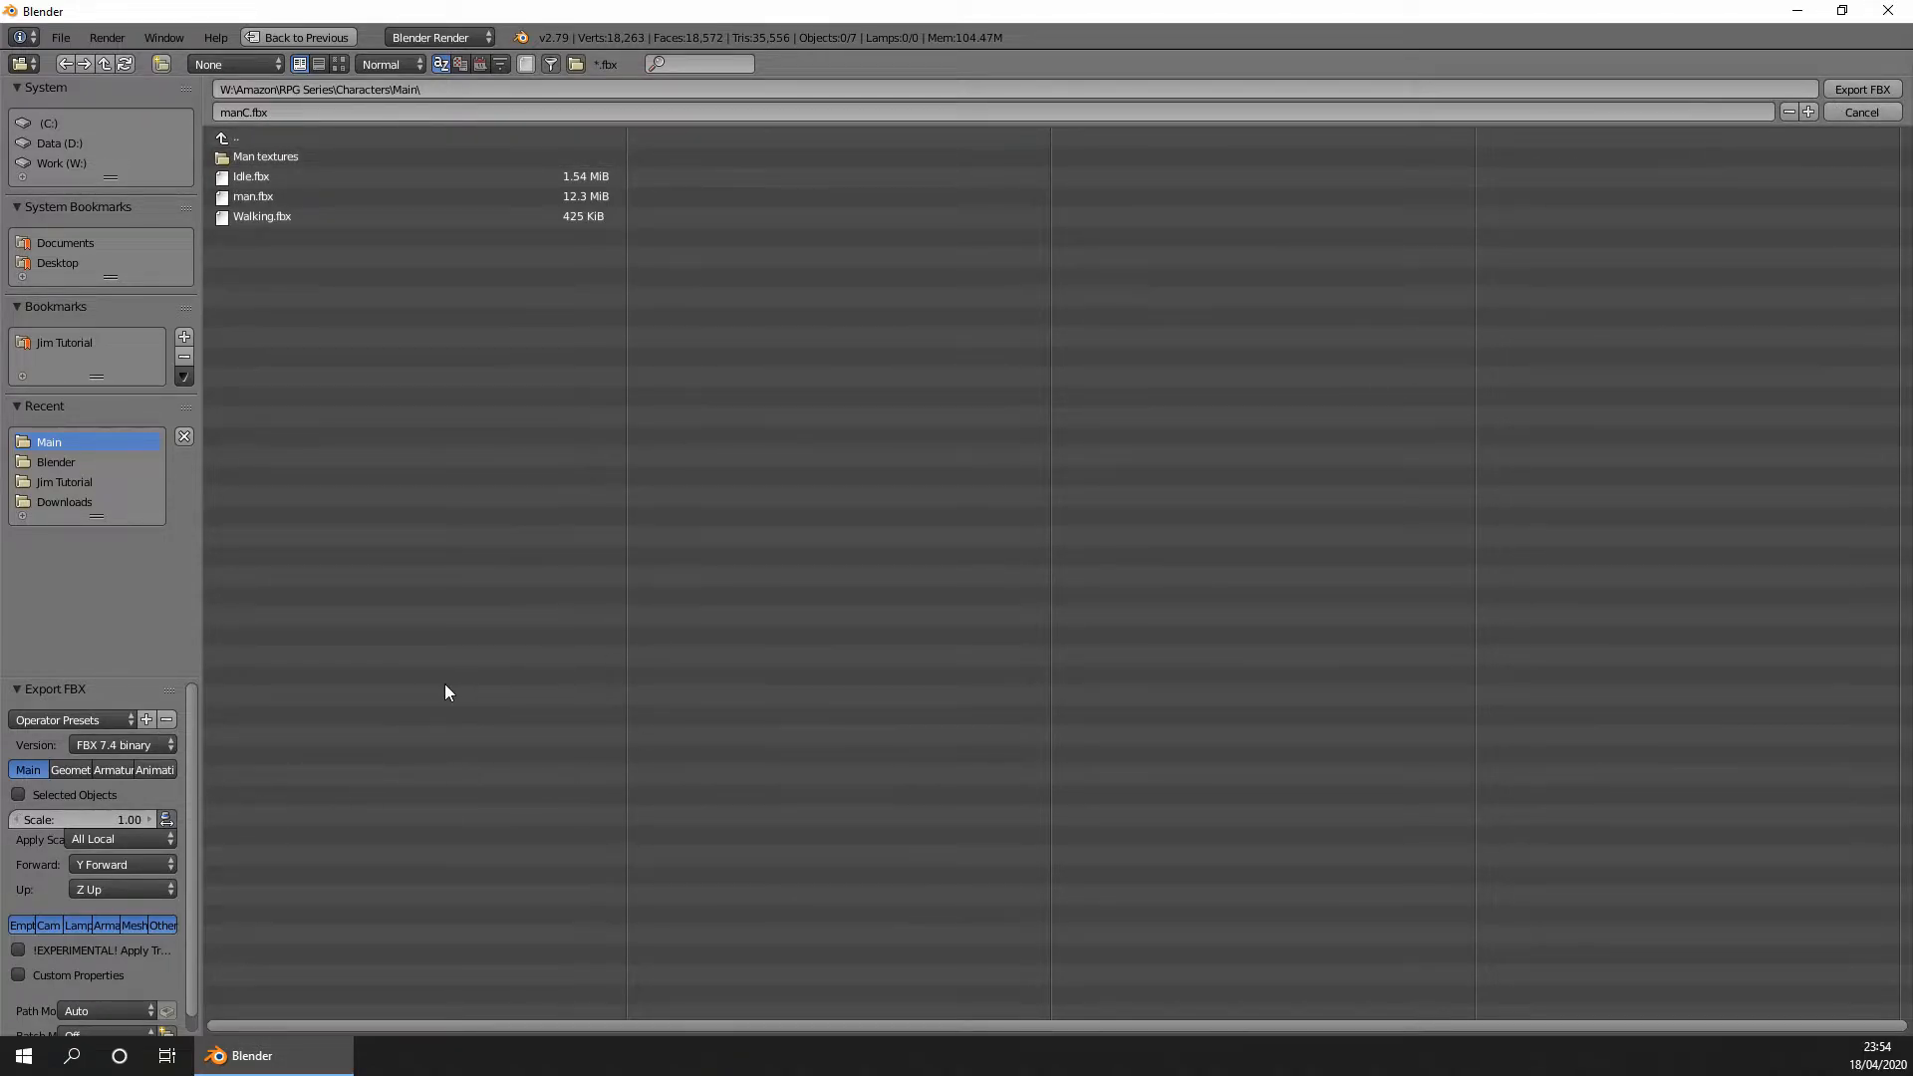
# Save the FBX export settings as an operator preset named Lumberyard and export the character to manC.fbx.
pyautogui.click(145, 719)
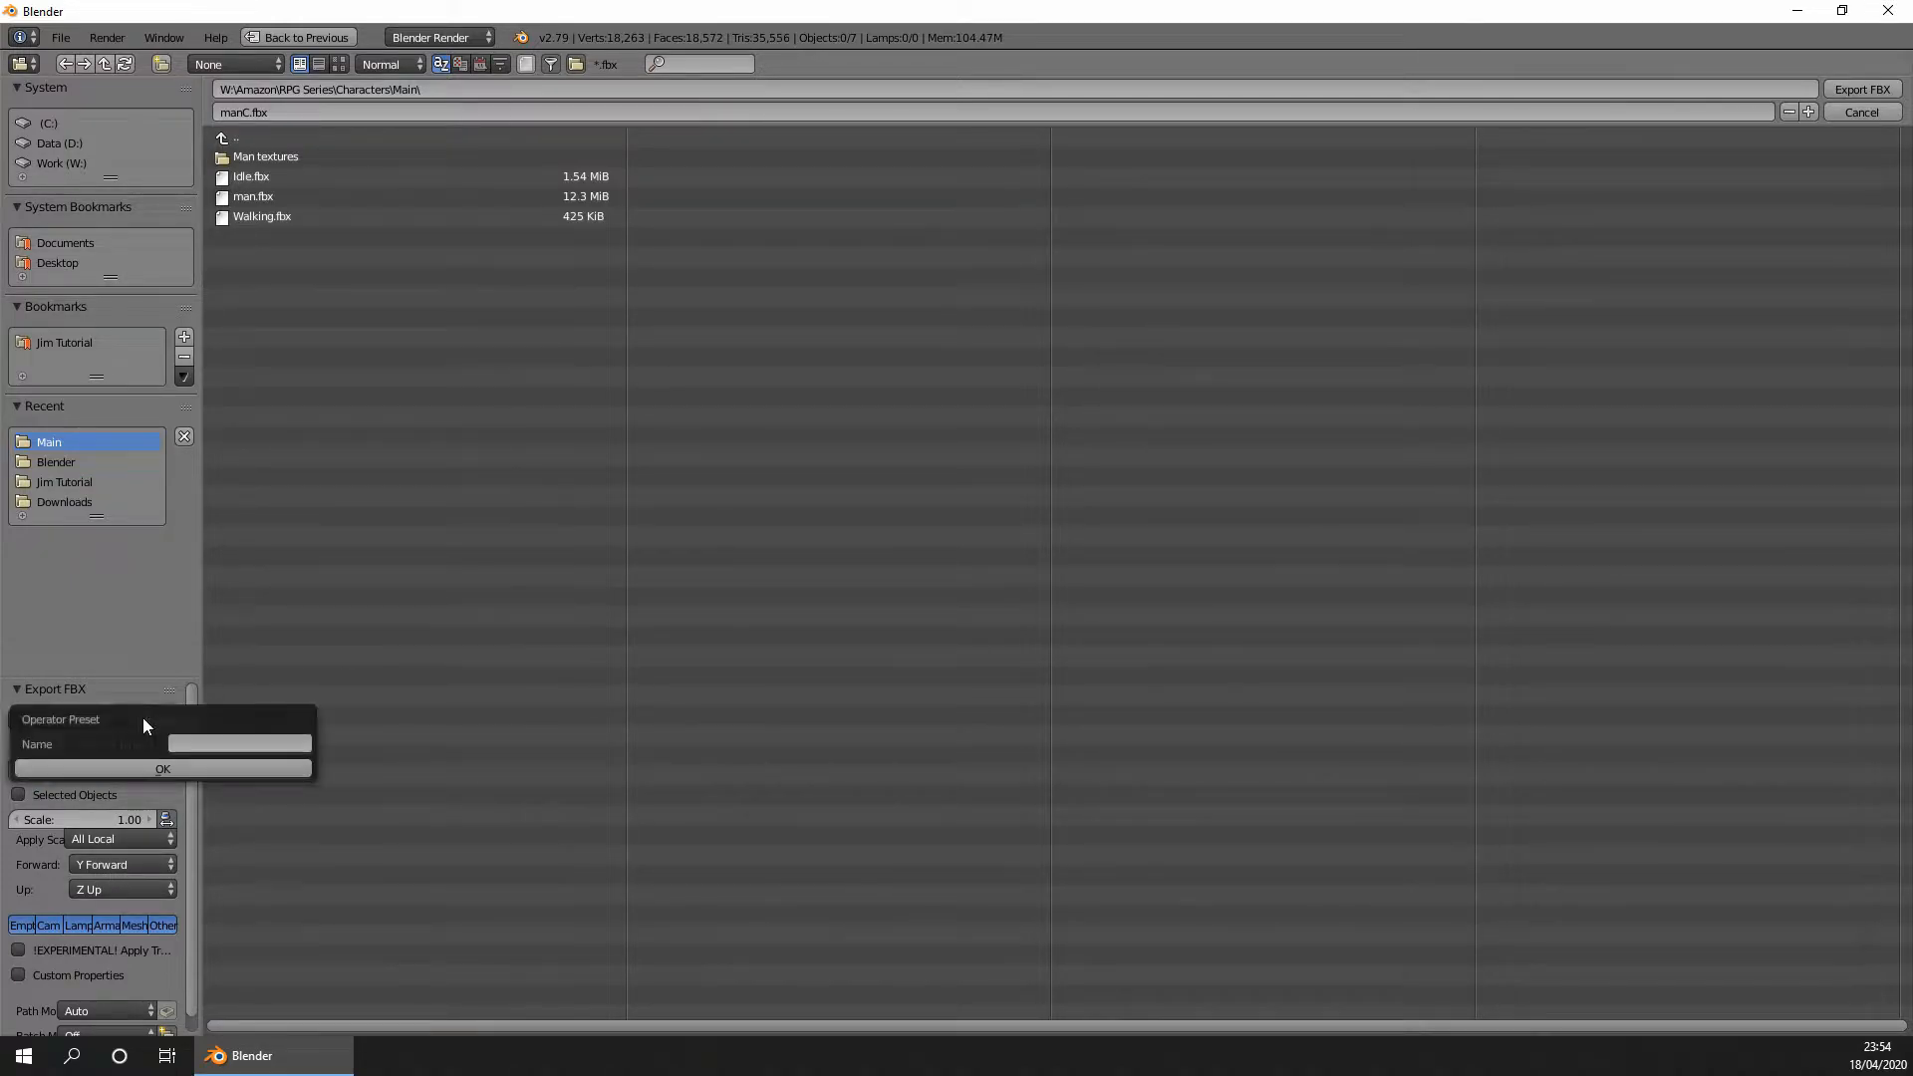
pyautogui.click(217, 745)
pyautogui.write('lumberyard')
pyautogui.click(185, 769)
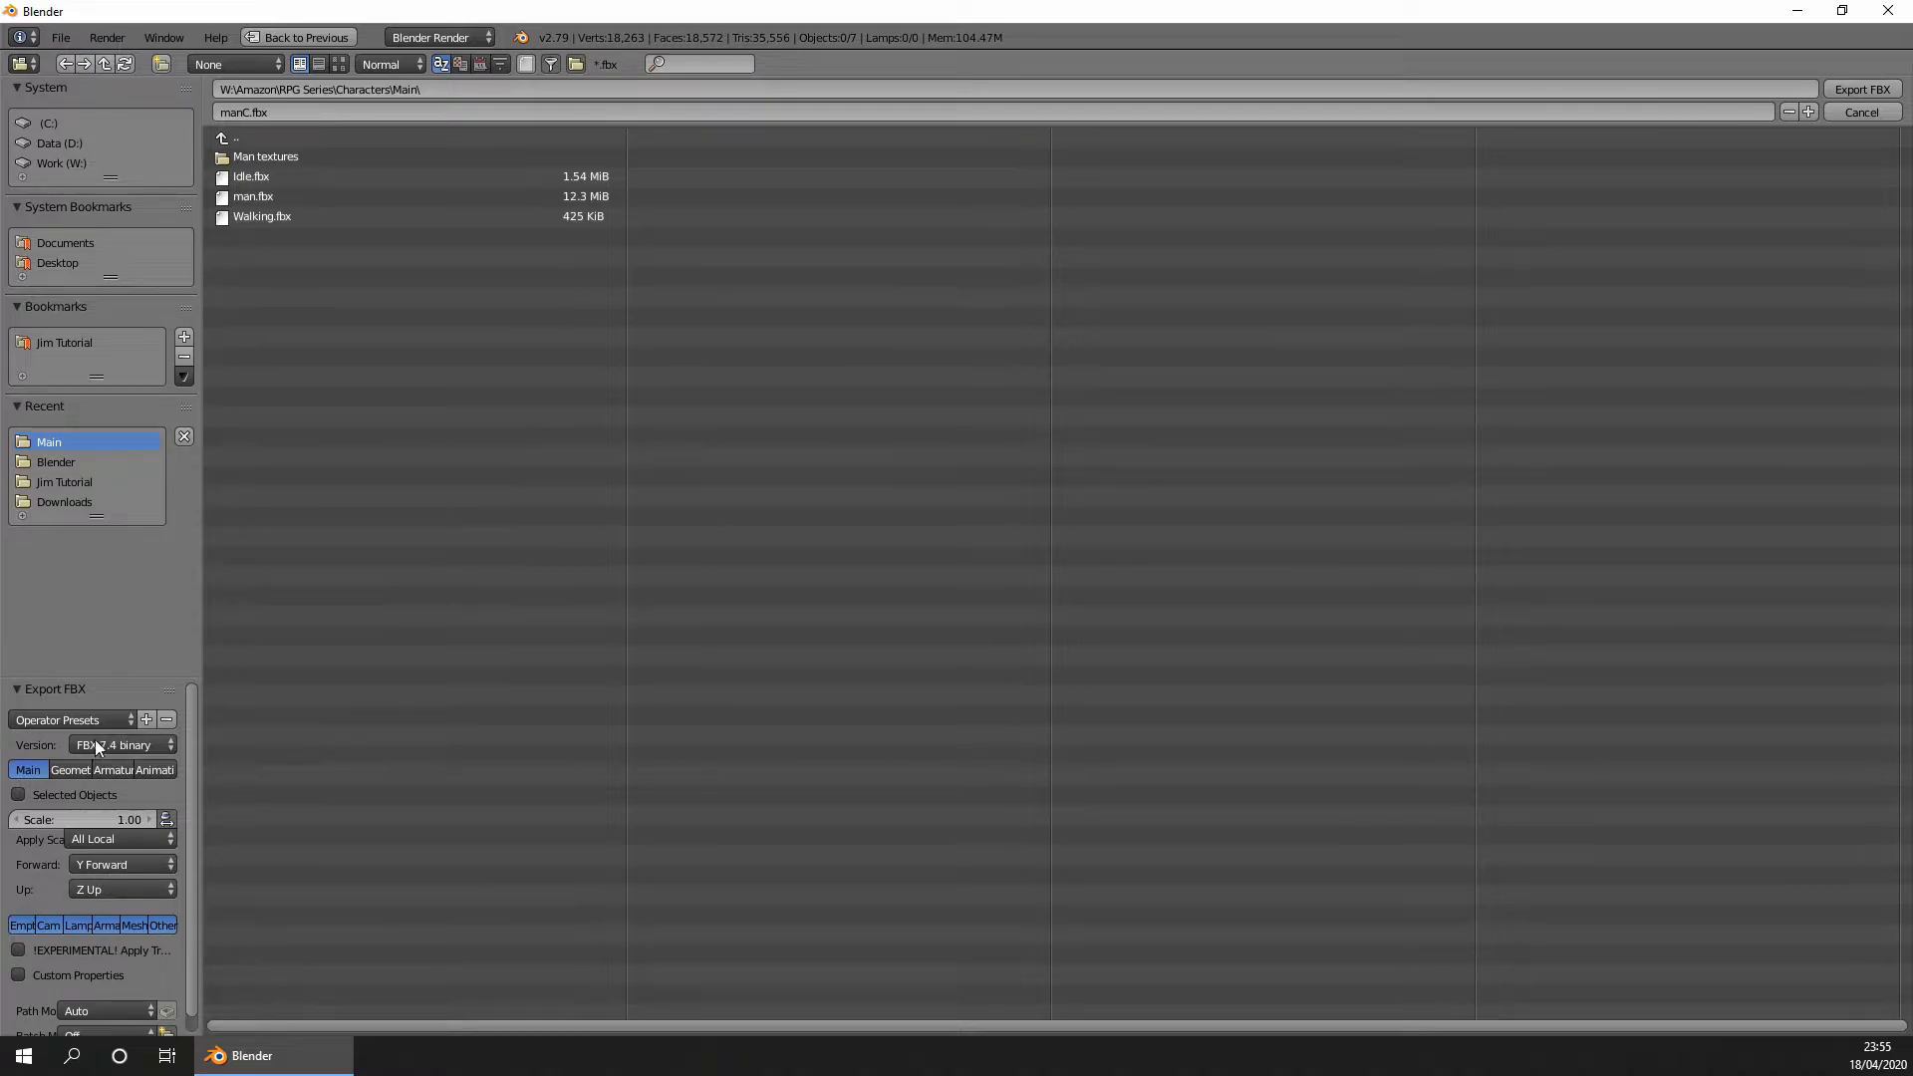
pyautogui.click(119, 717)
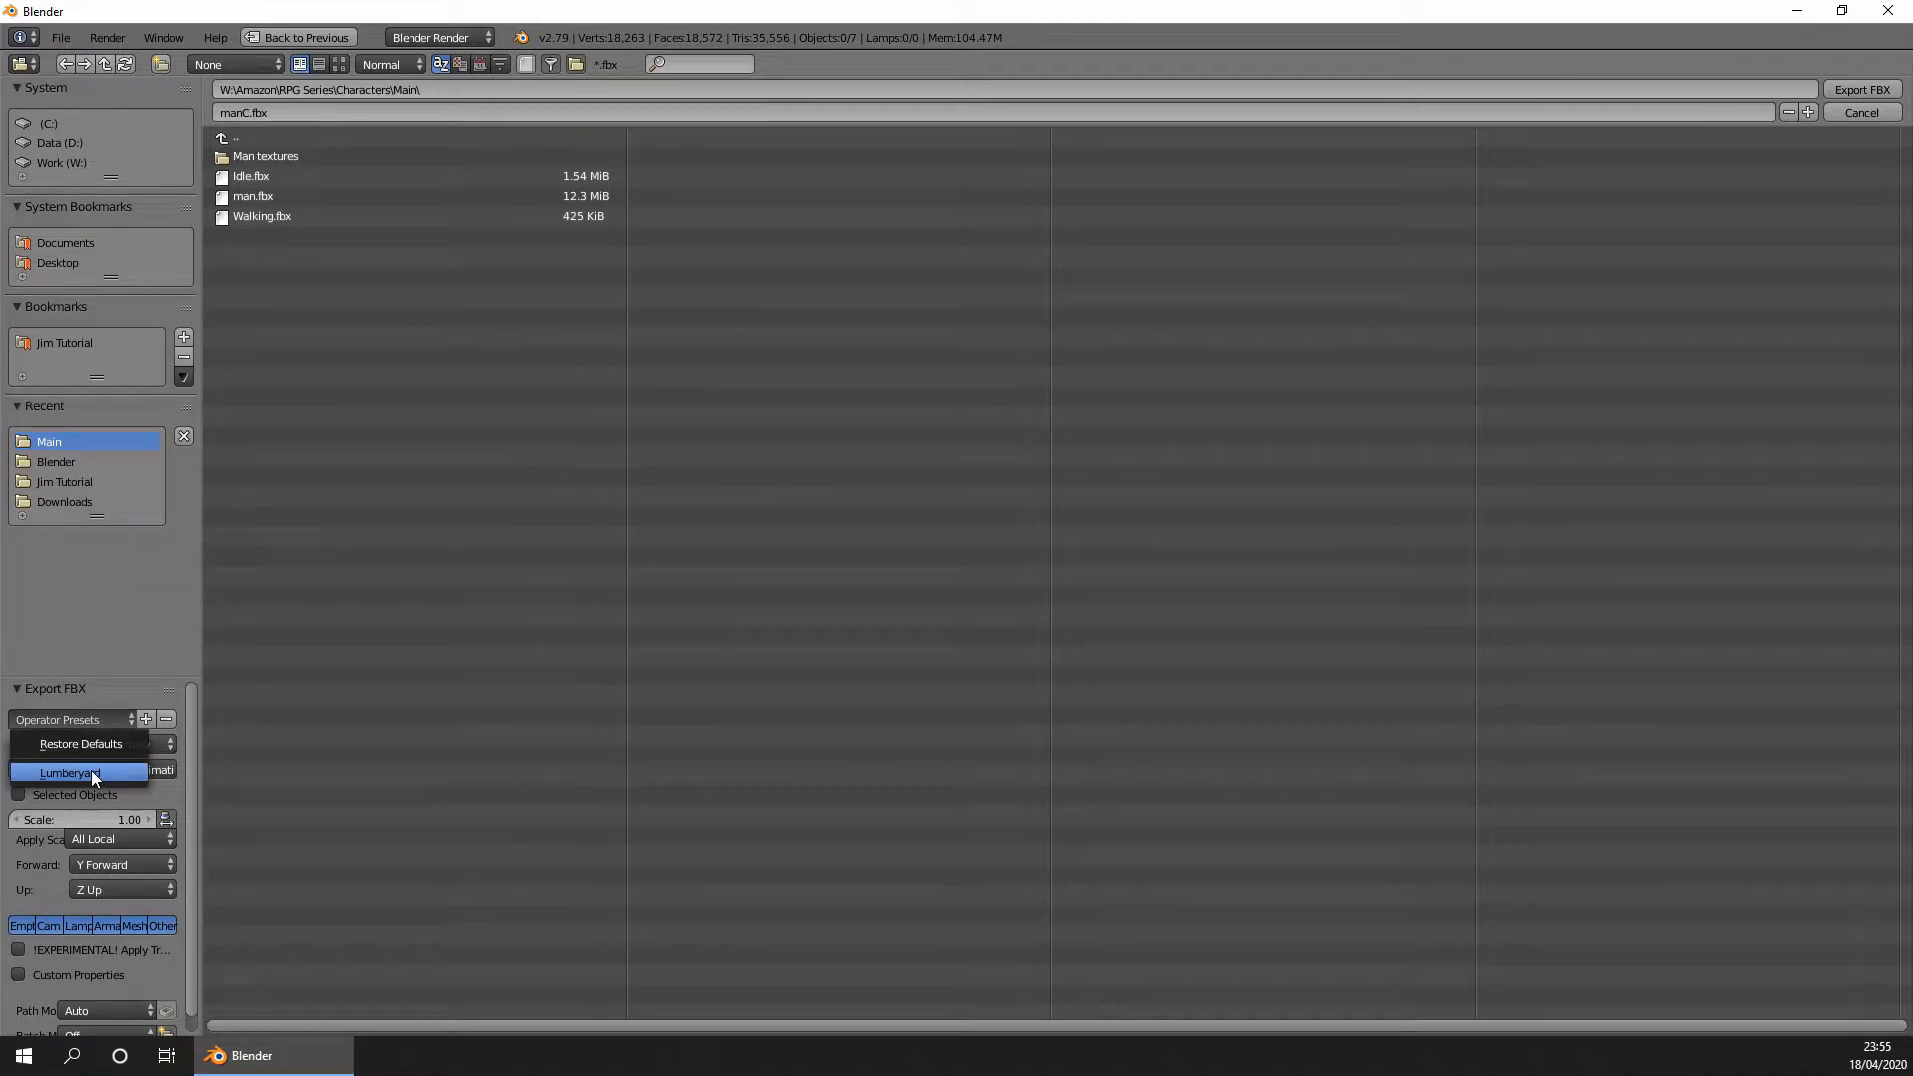
pyautogui.click(116, 719)
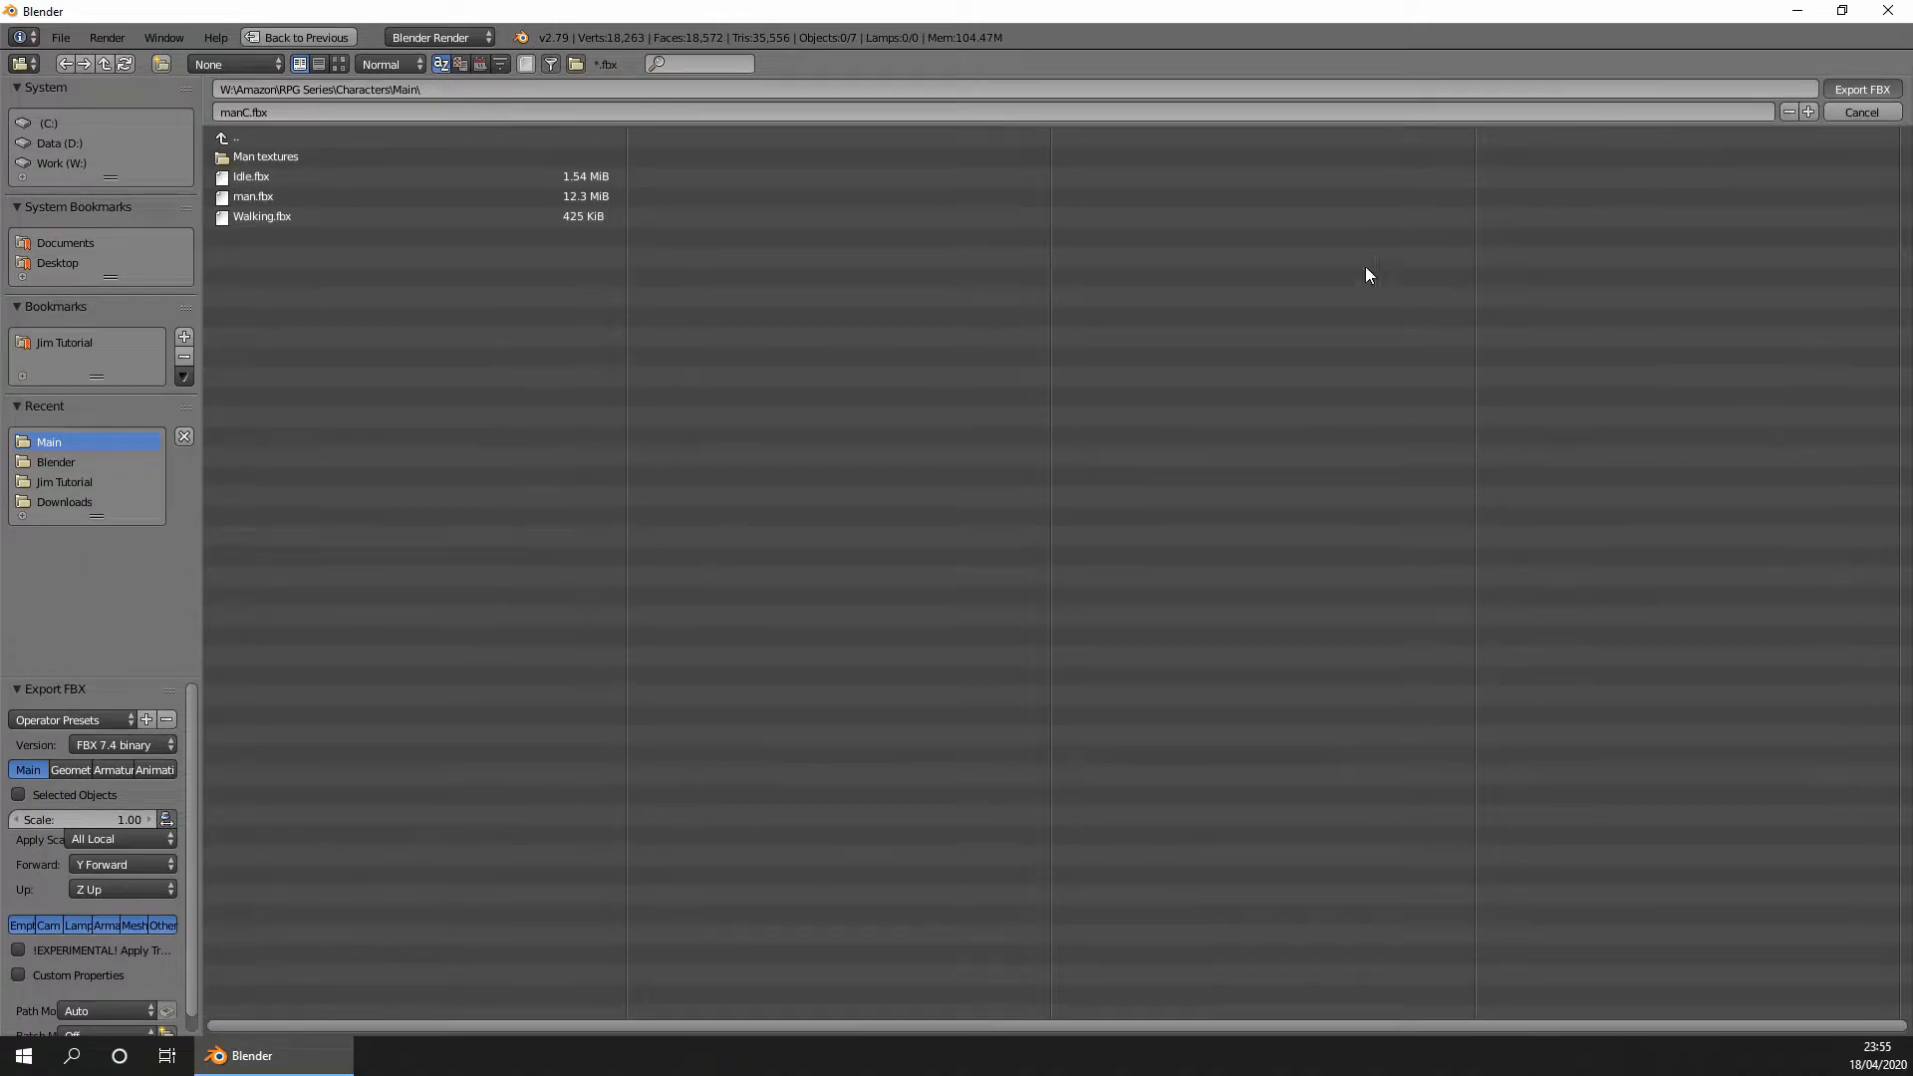
pyautogui.press('Return')
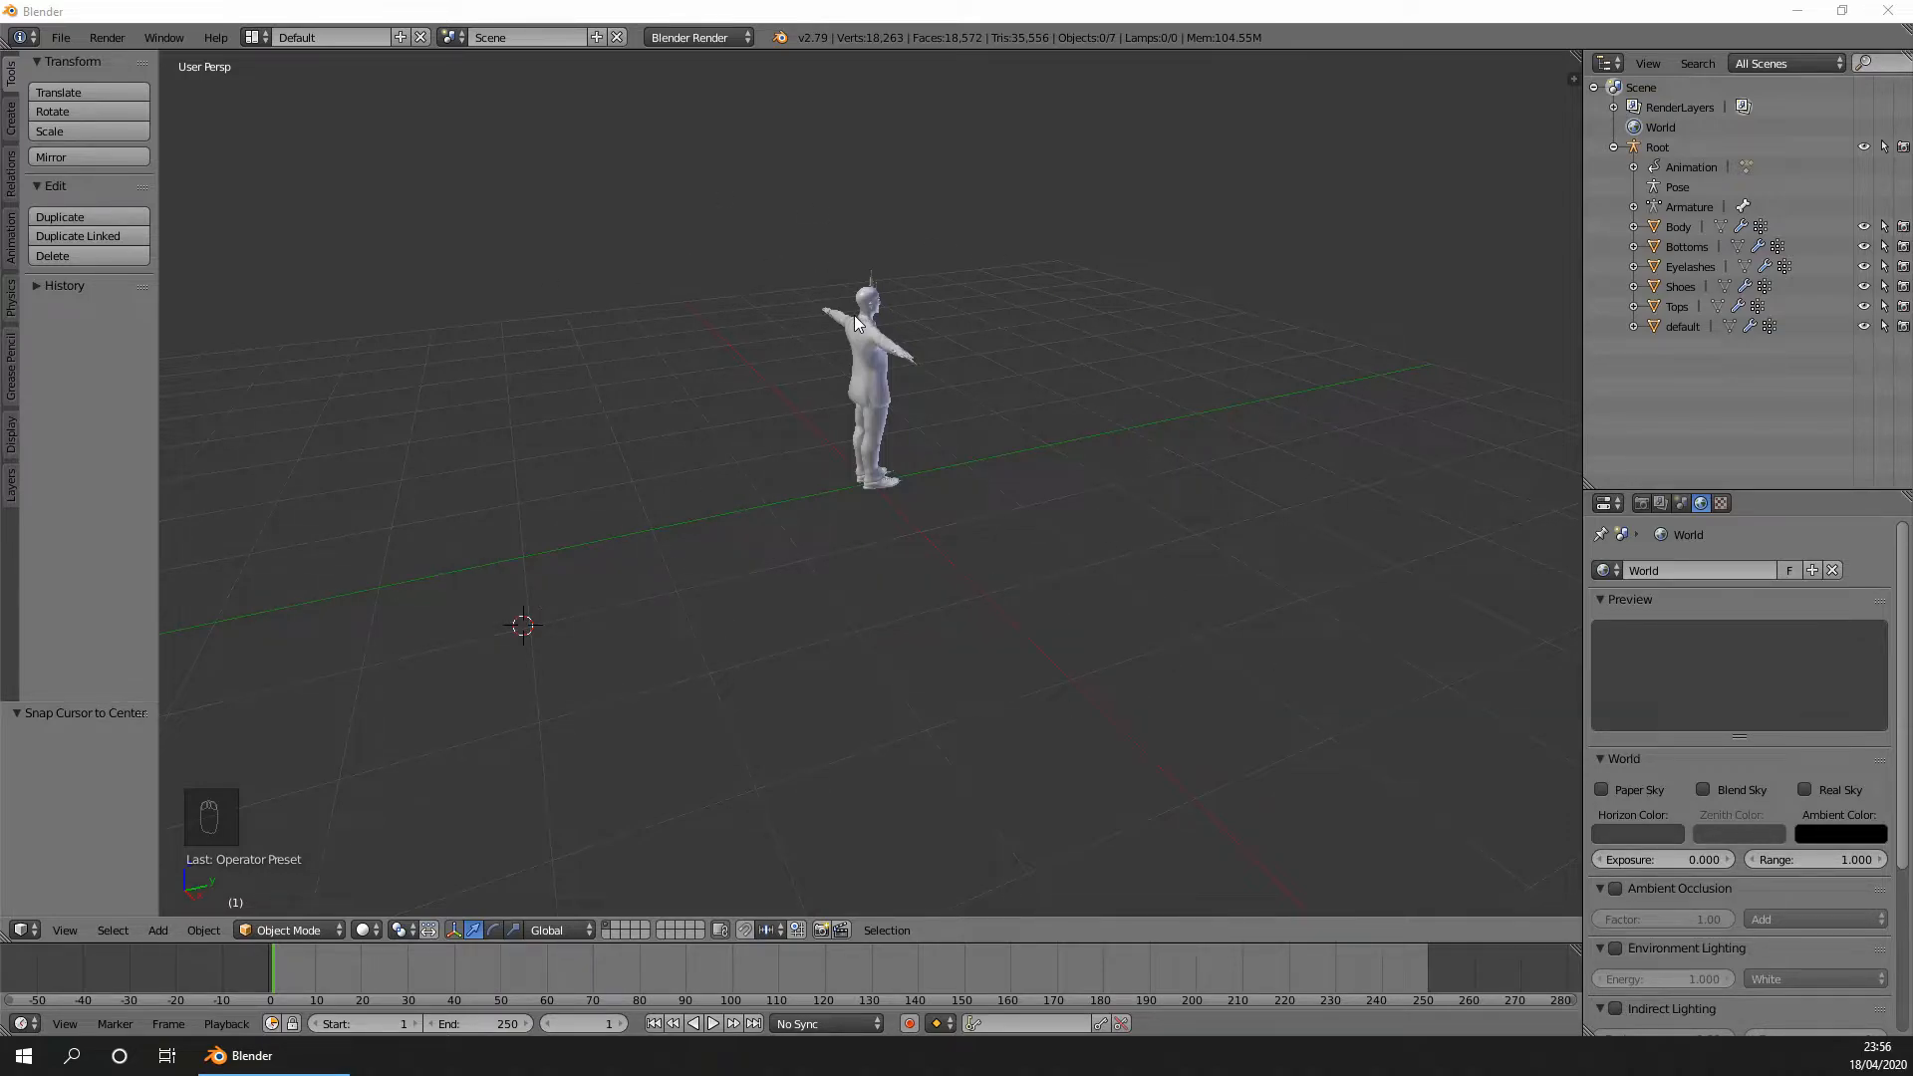
# Start a new file from the start-up scene and delete the default cube.
pyautogui.click(61, 37)
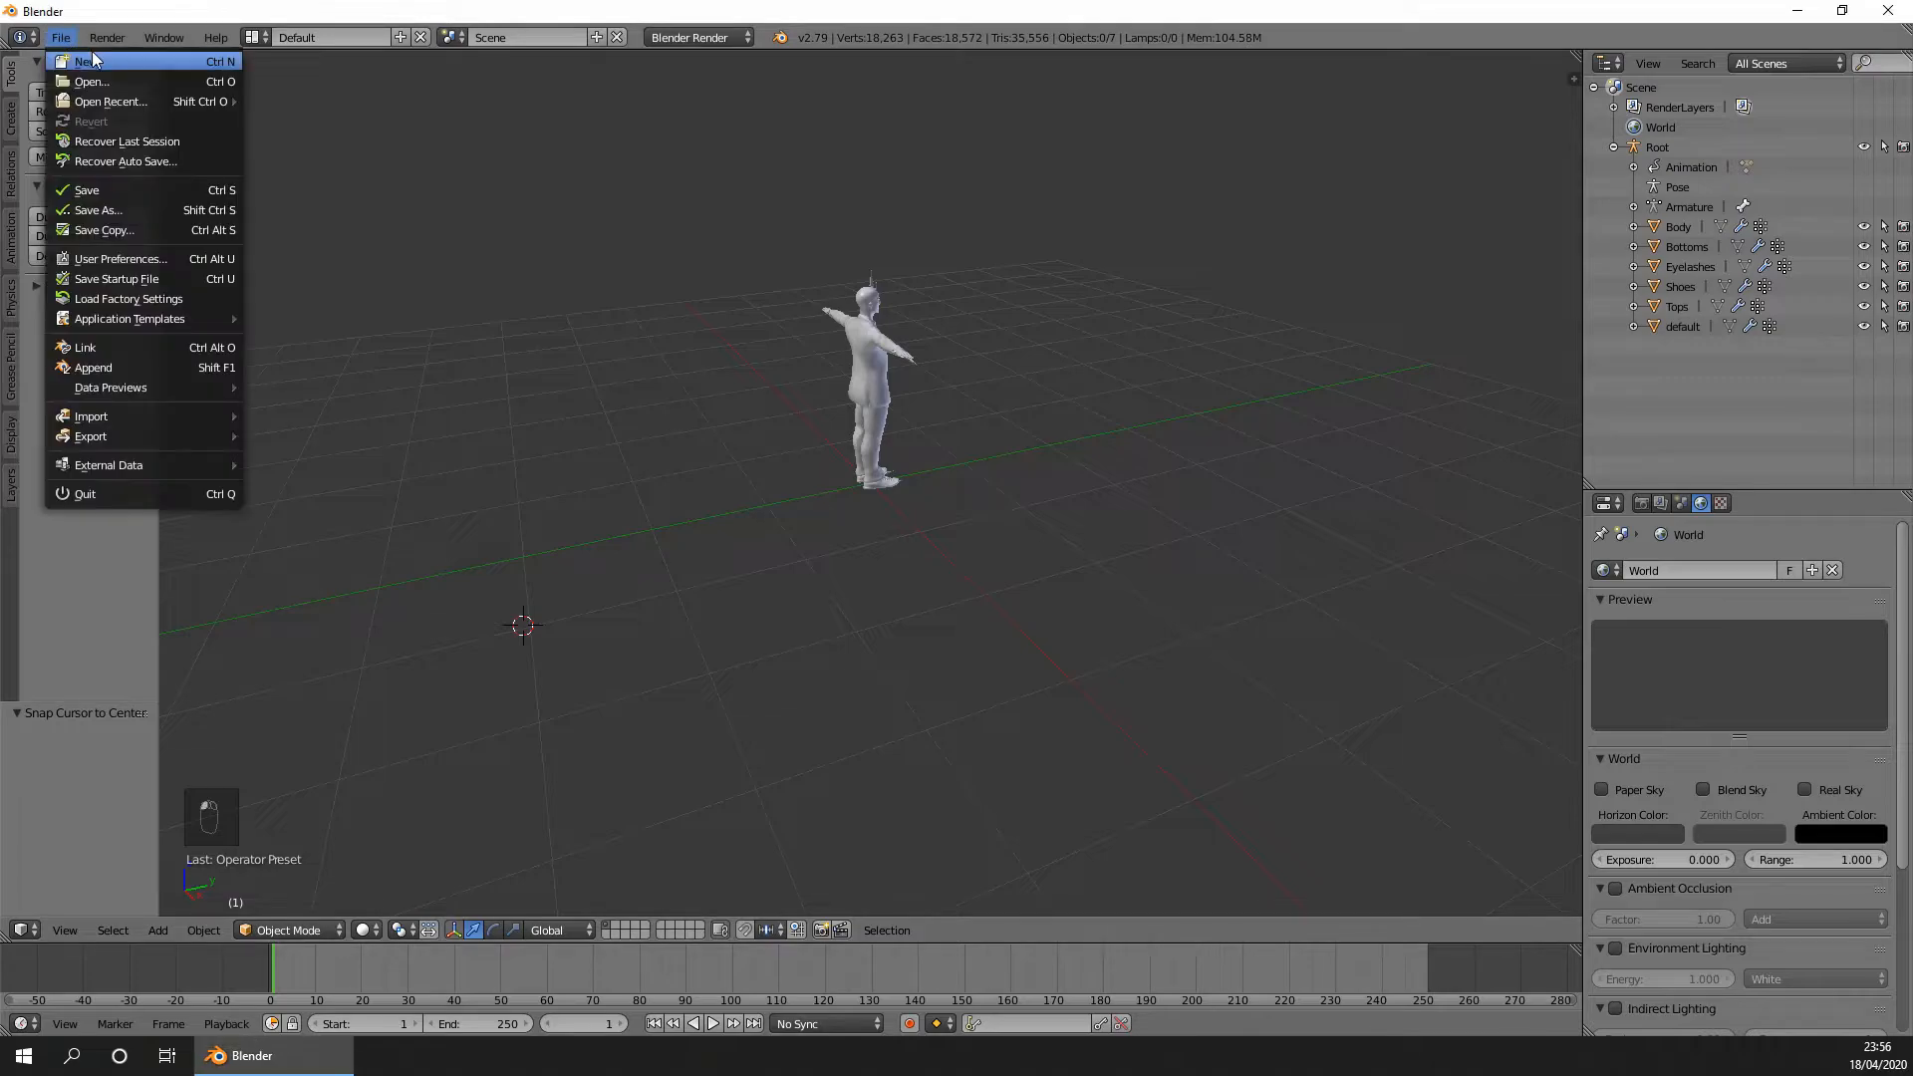
pyautogui.click(96, 54)
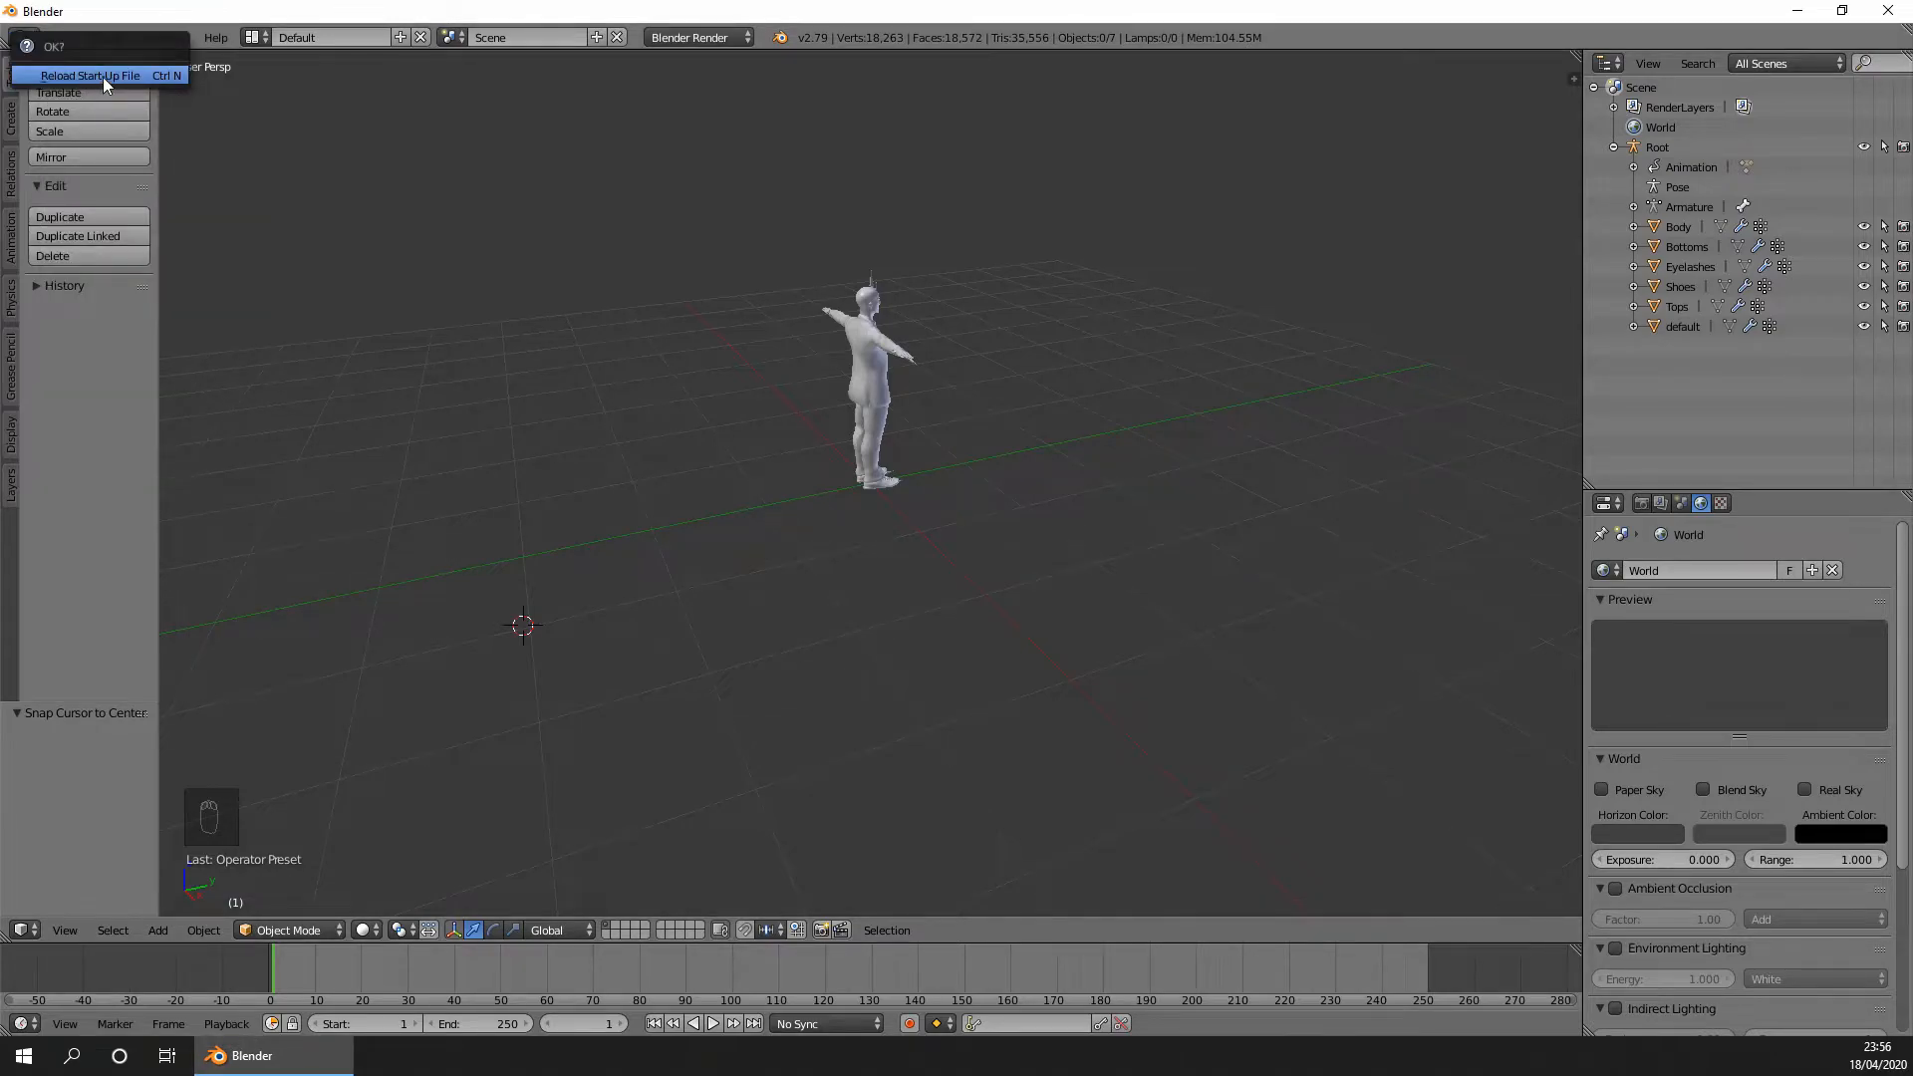
pyautogui.click(103, 76)
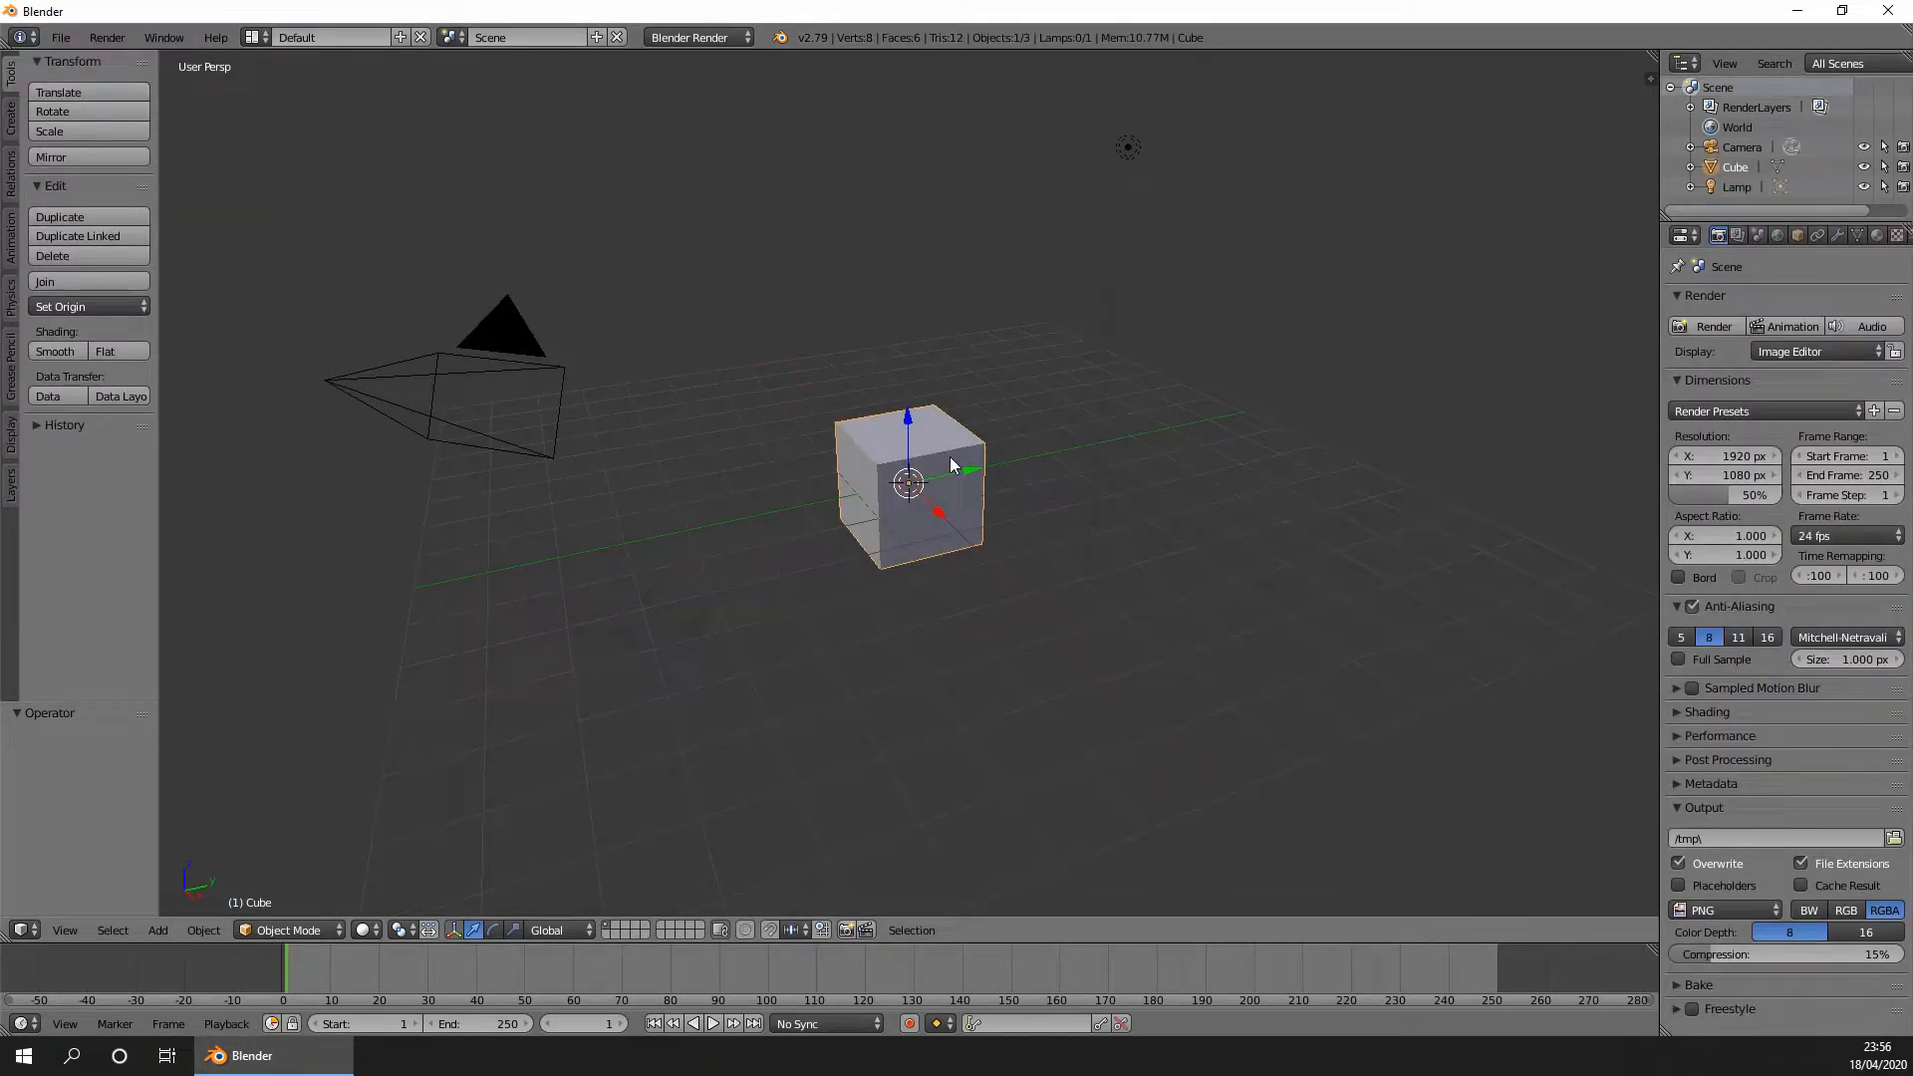
pyautogui.press('x')
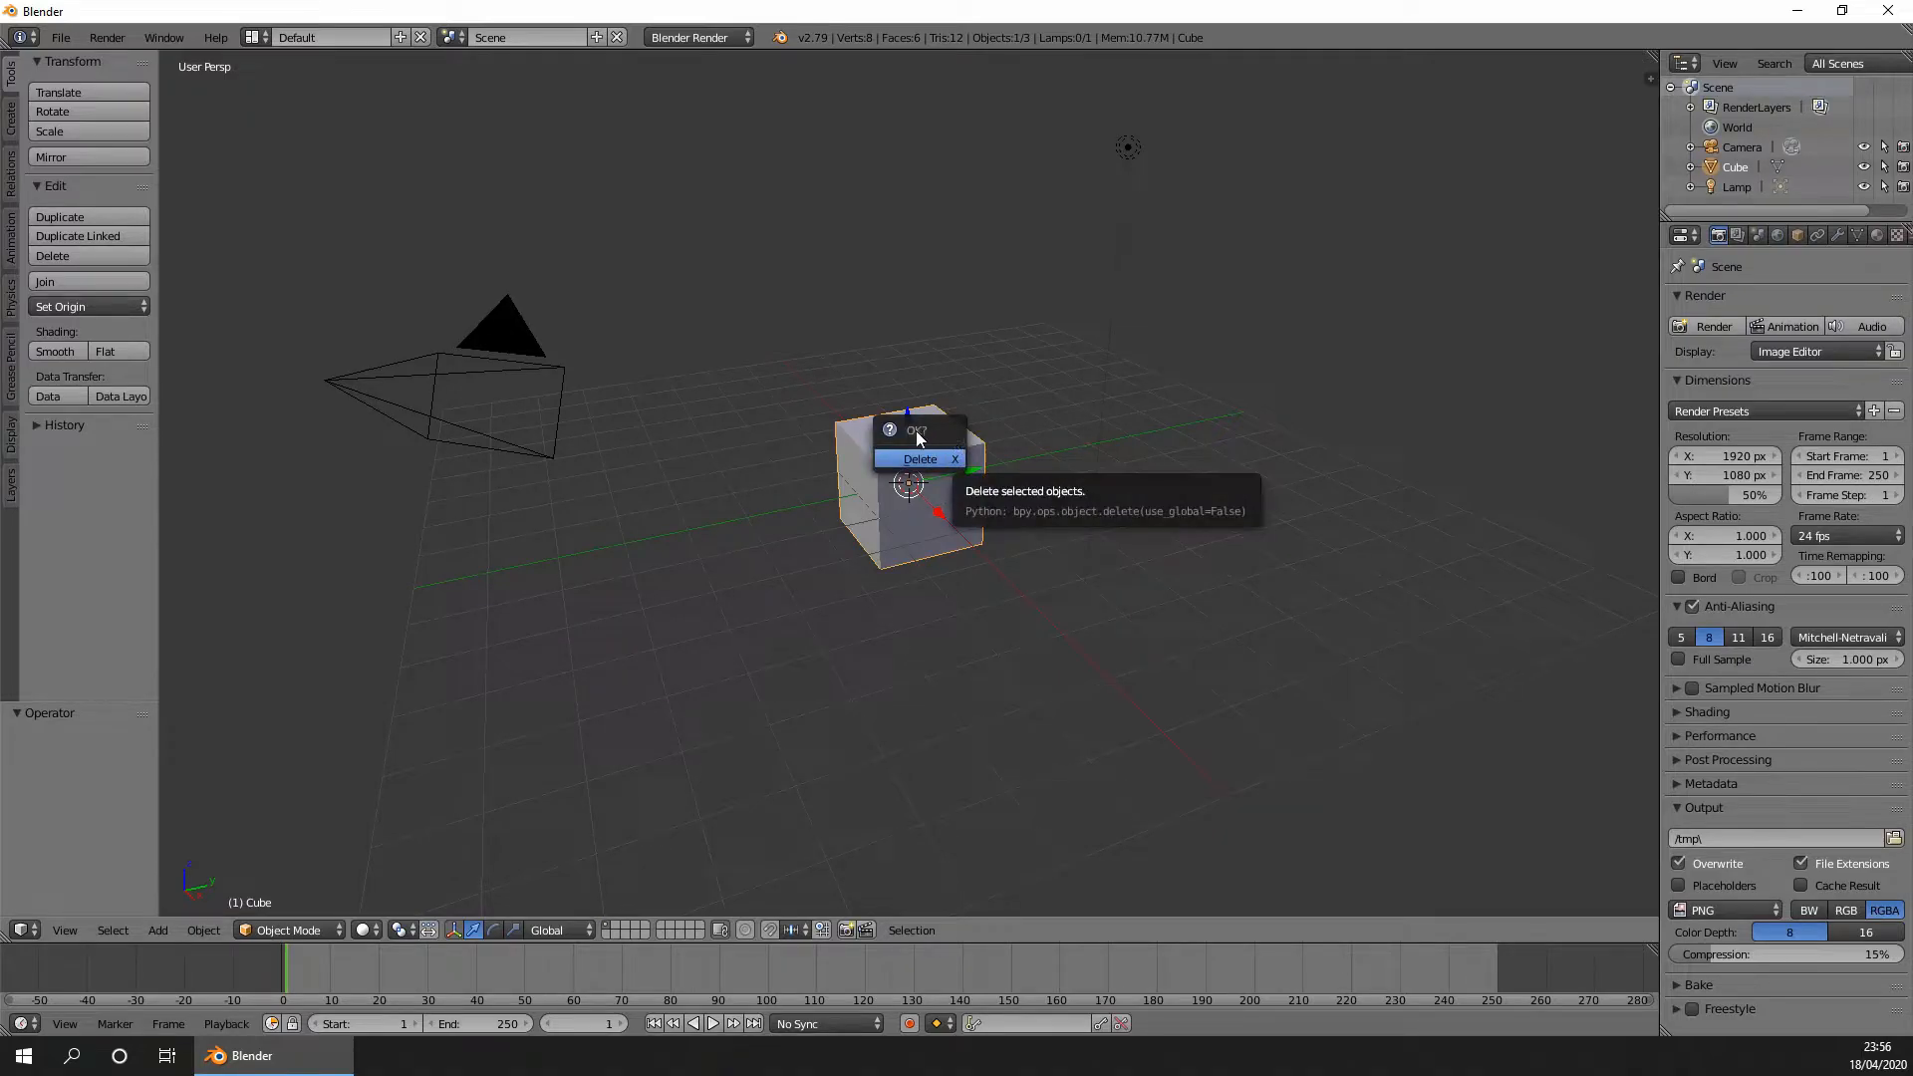
pyautogui.click(929, 464)
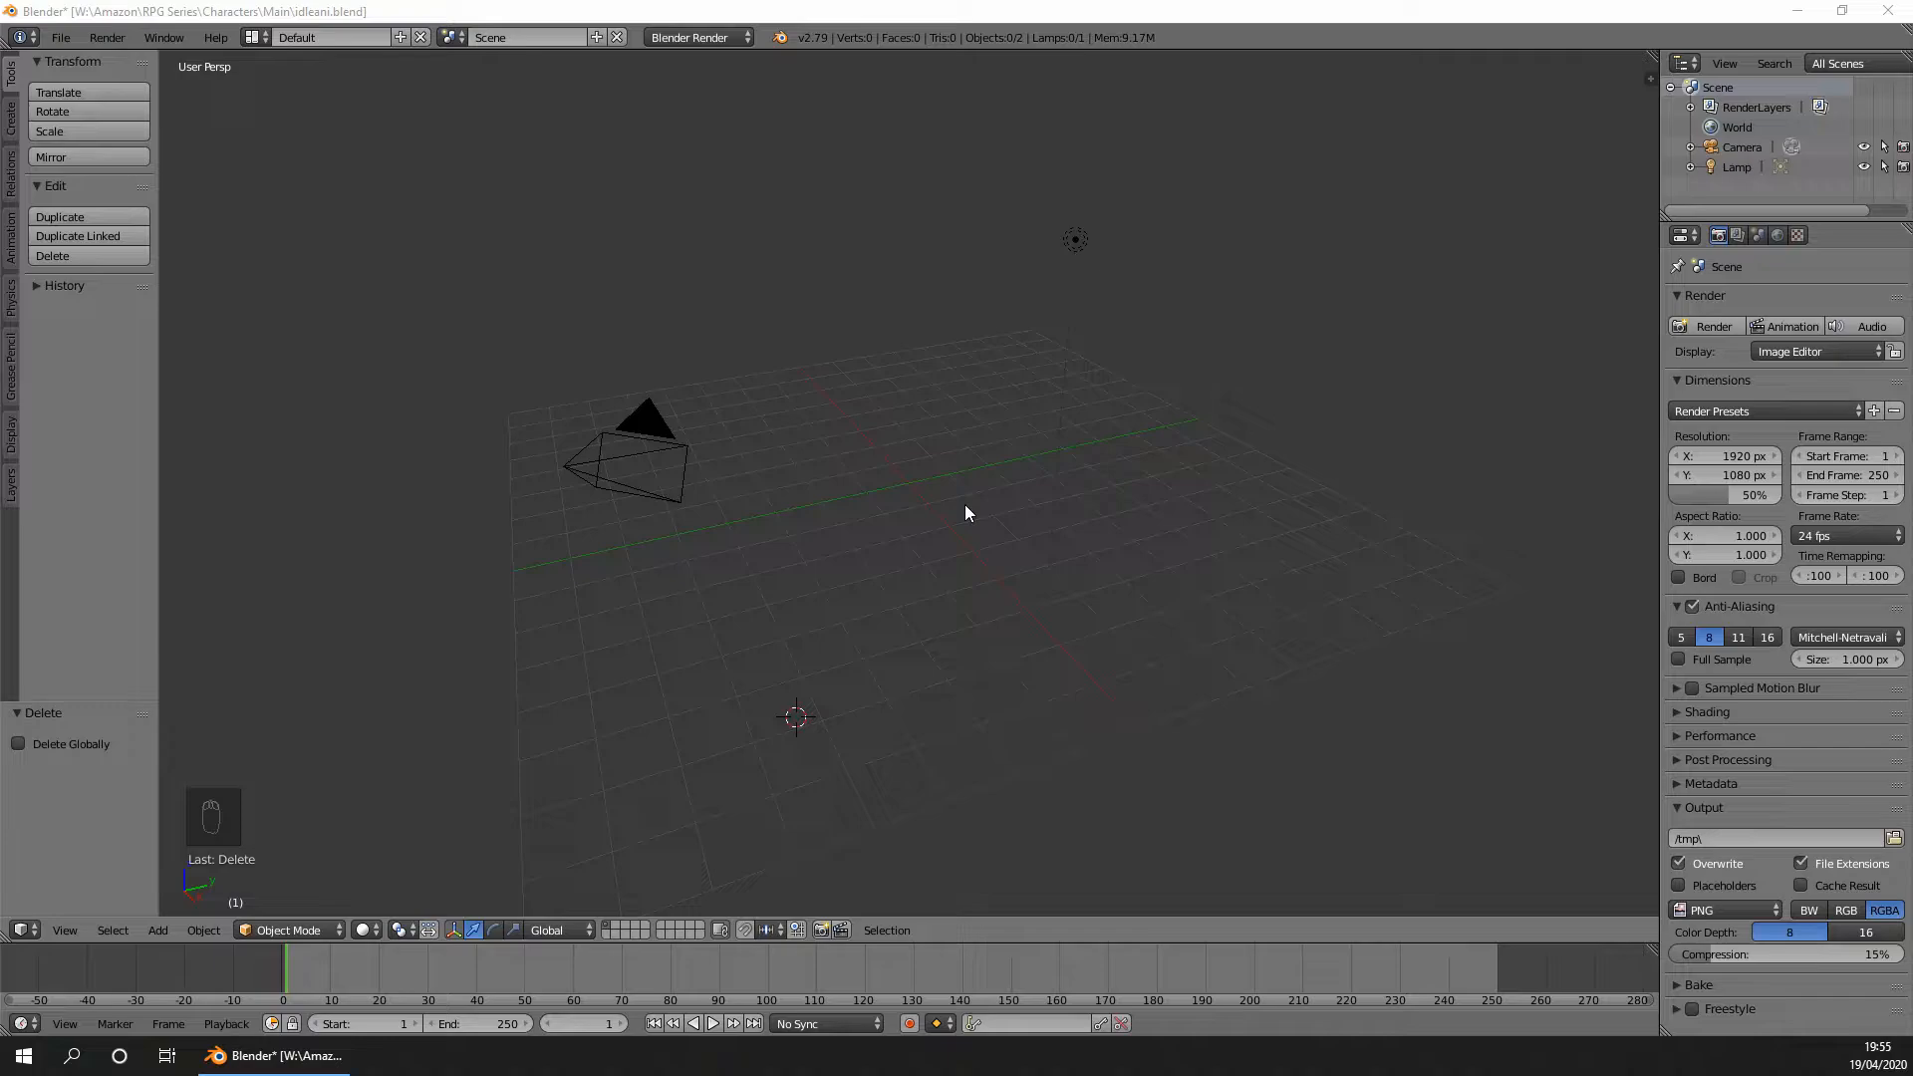
# Import the Idle.fbx animation armature from the Main folder into the scene.
pyautogui.click(61, 37)
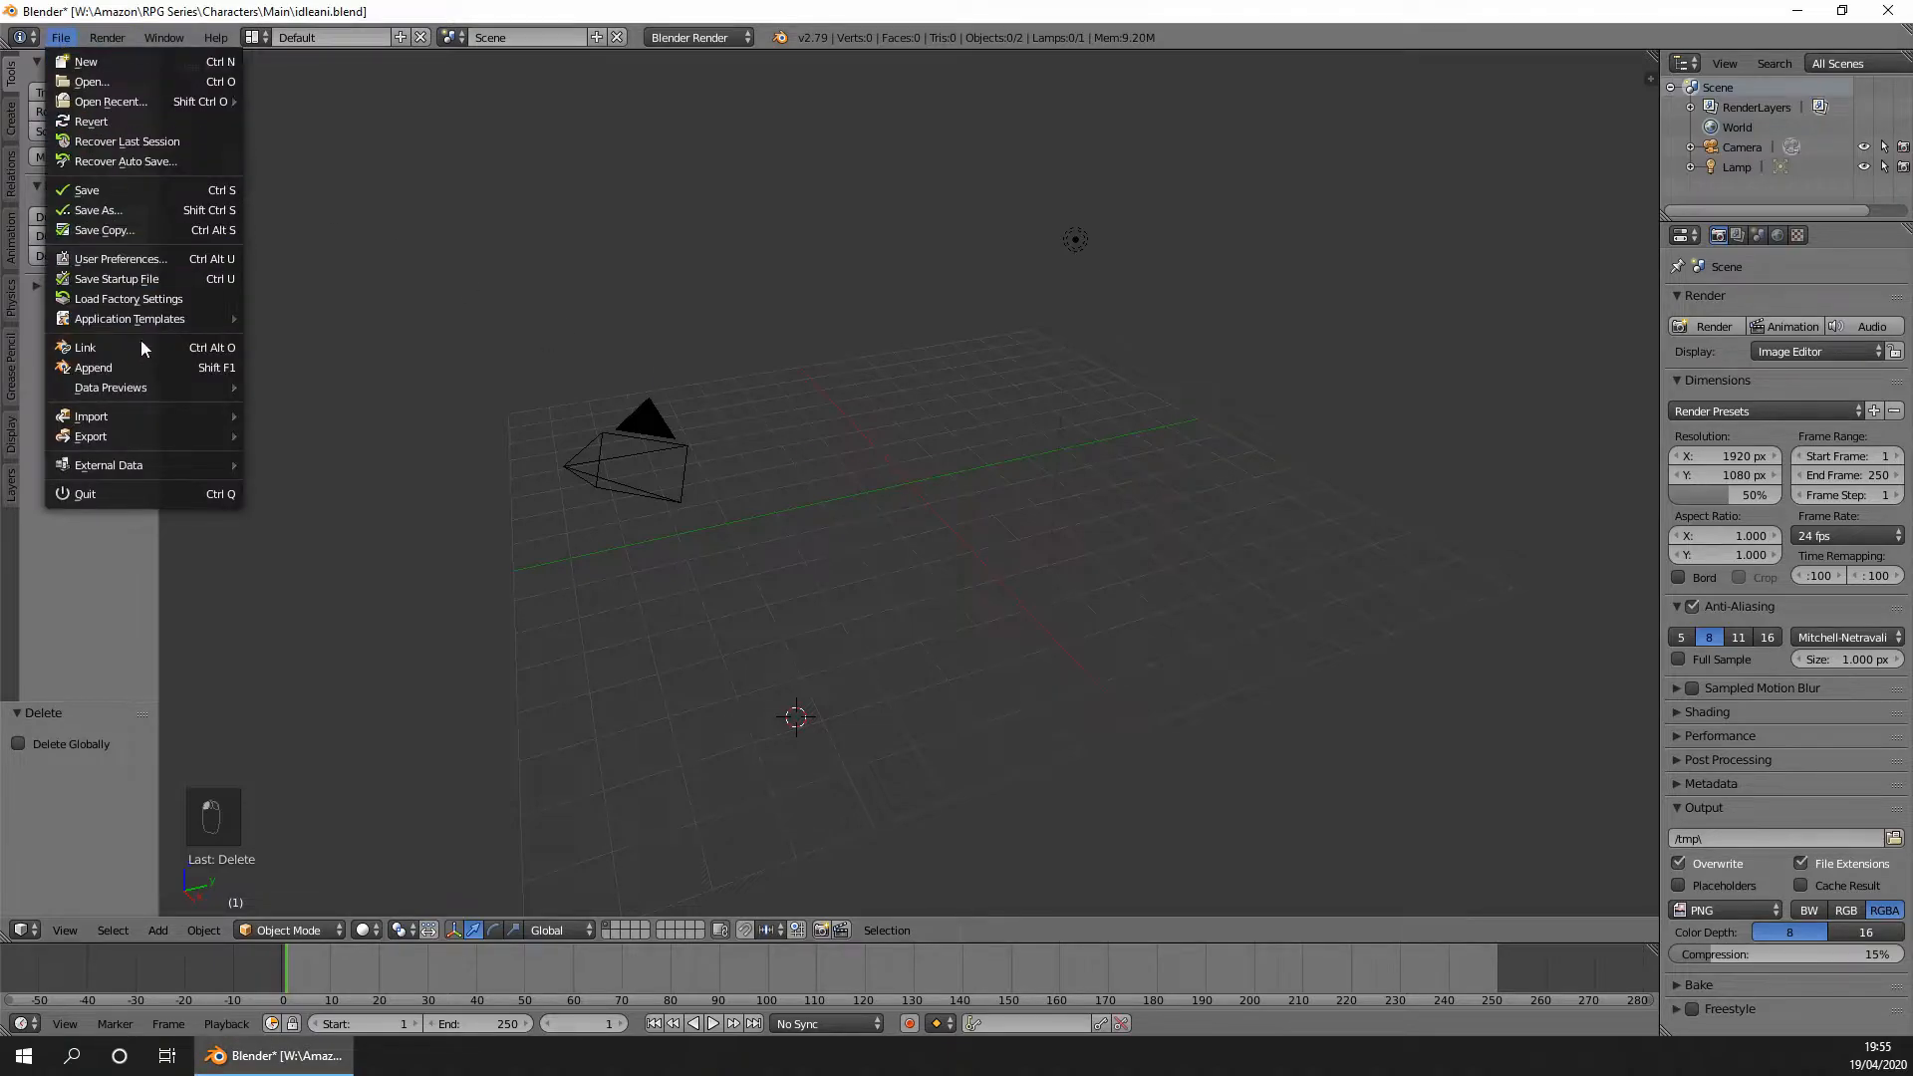
pyautogui.moveTo(151, 419)
pyautogui.click(329, 475)
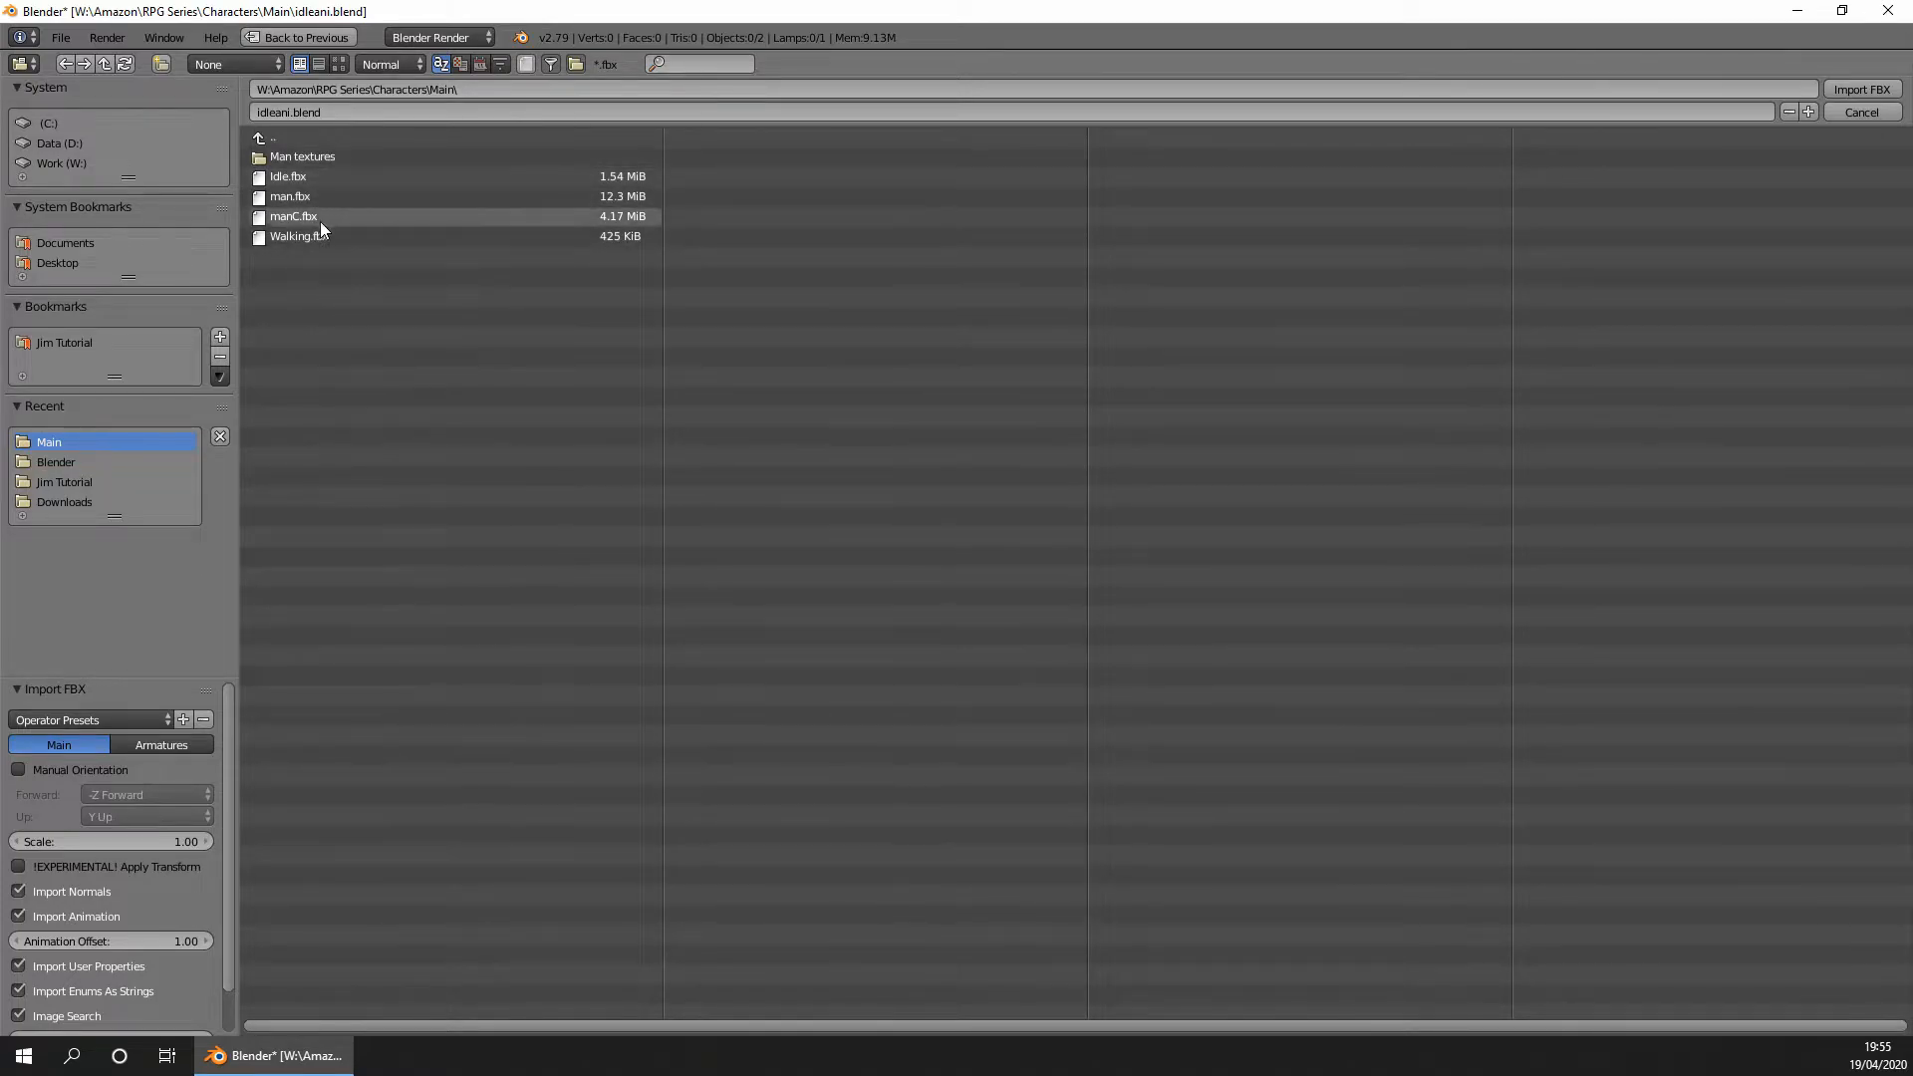
pyautogui.click(309, 174)
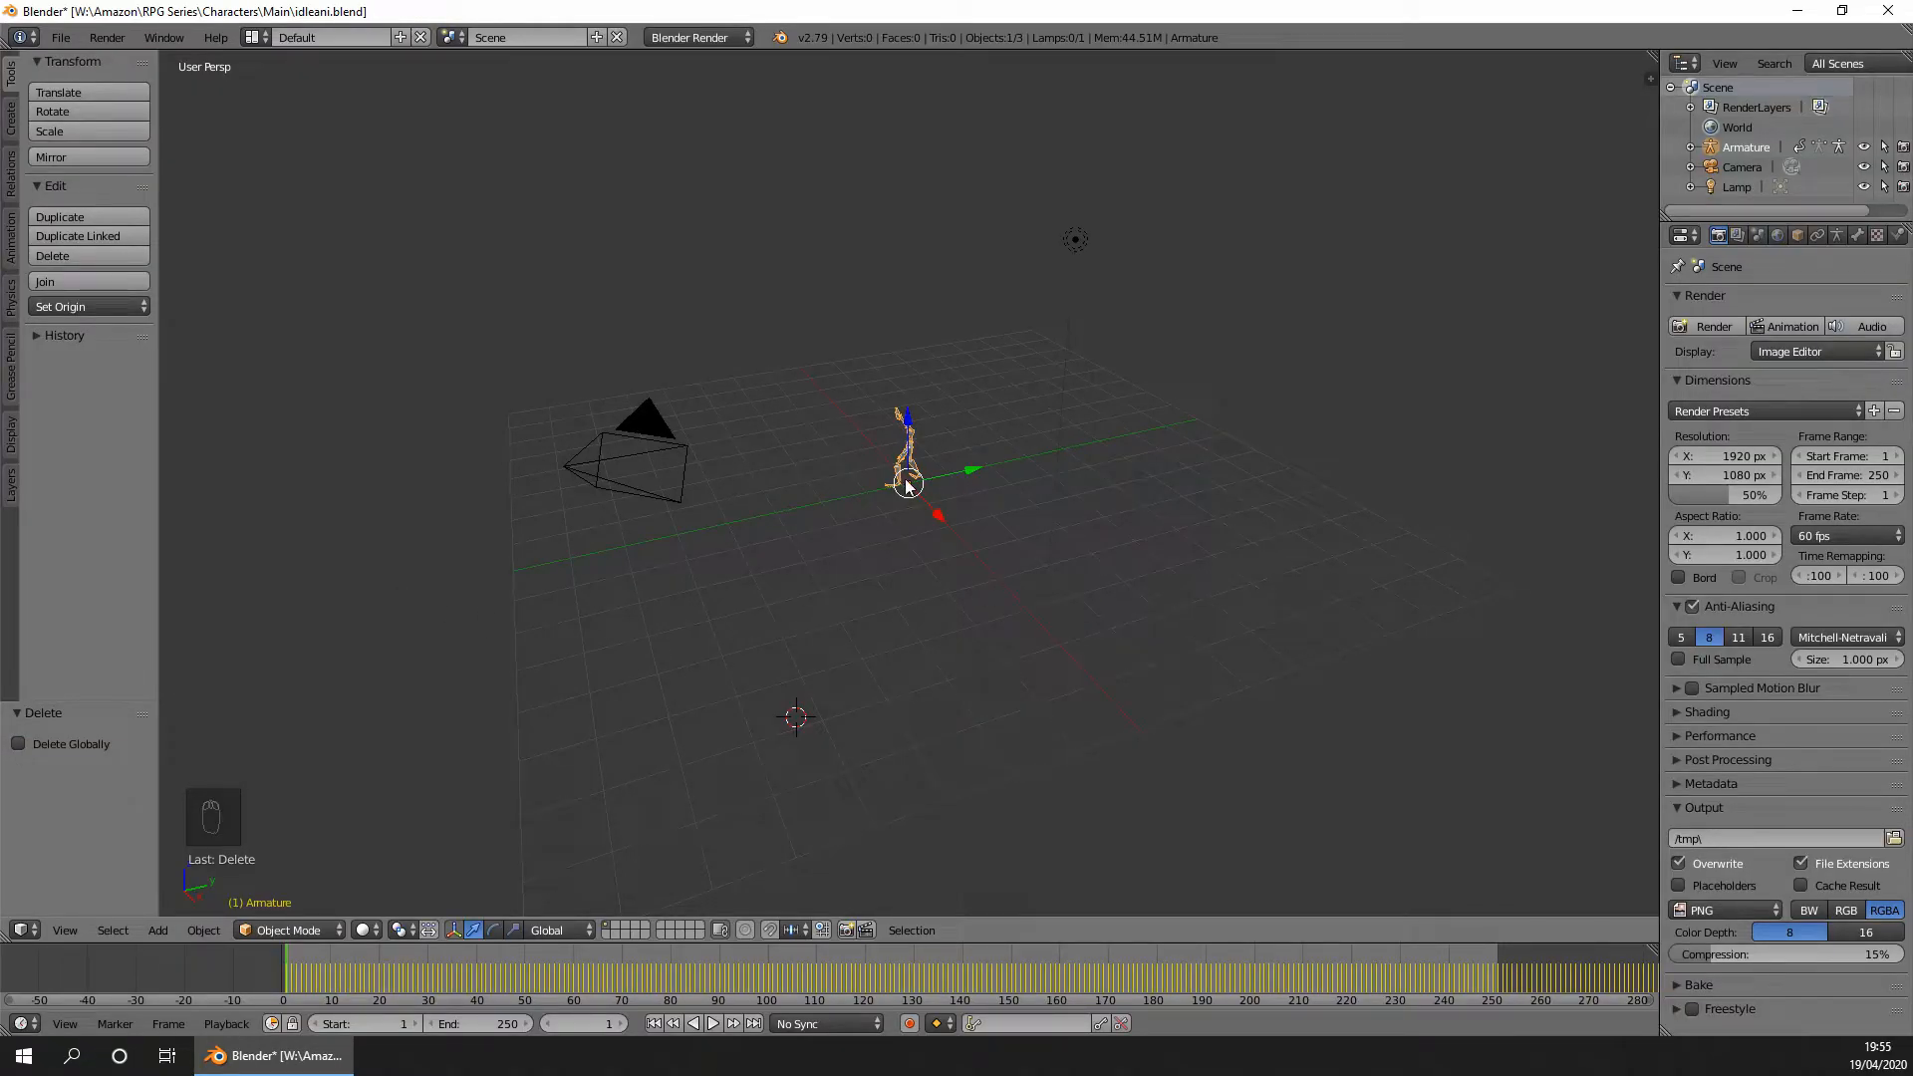
pyautogui.scroll(5, 909, 483)
pyautogui.moveTo(1062, 530); pyautogui.dragTo(1173, 560, button='middle')
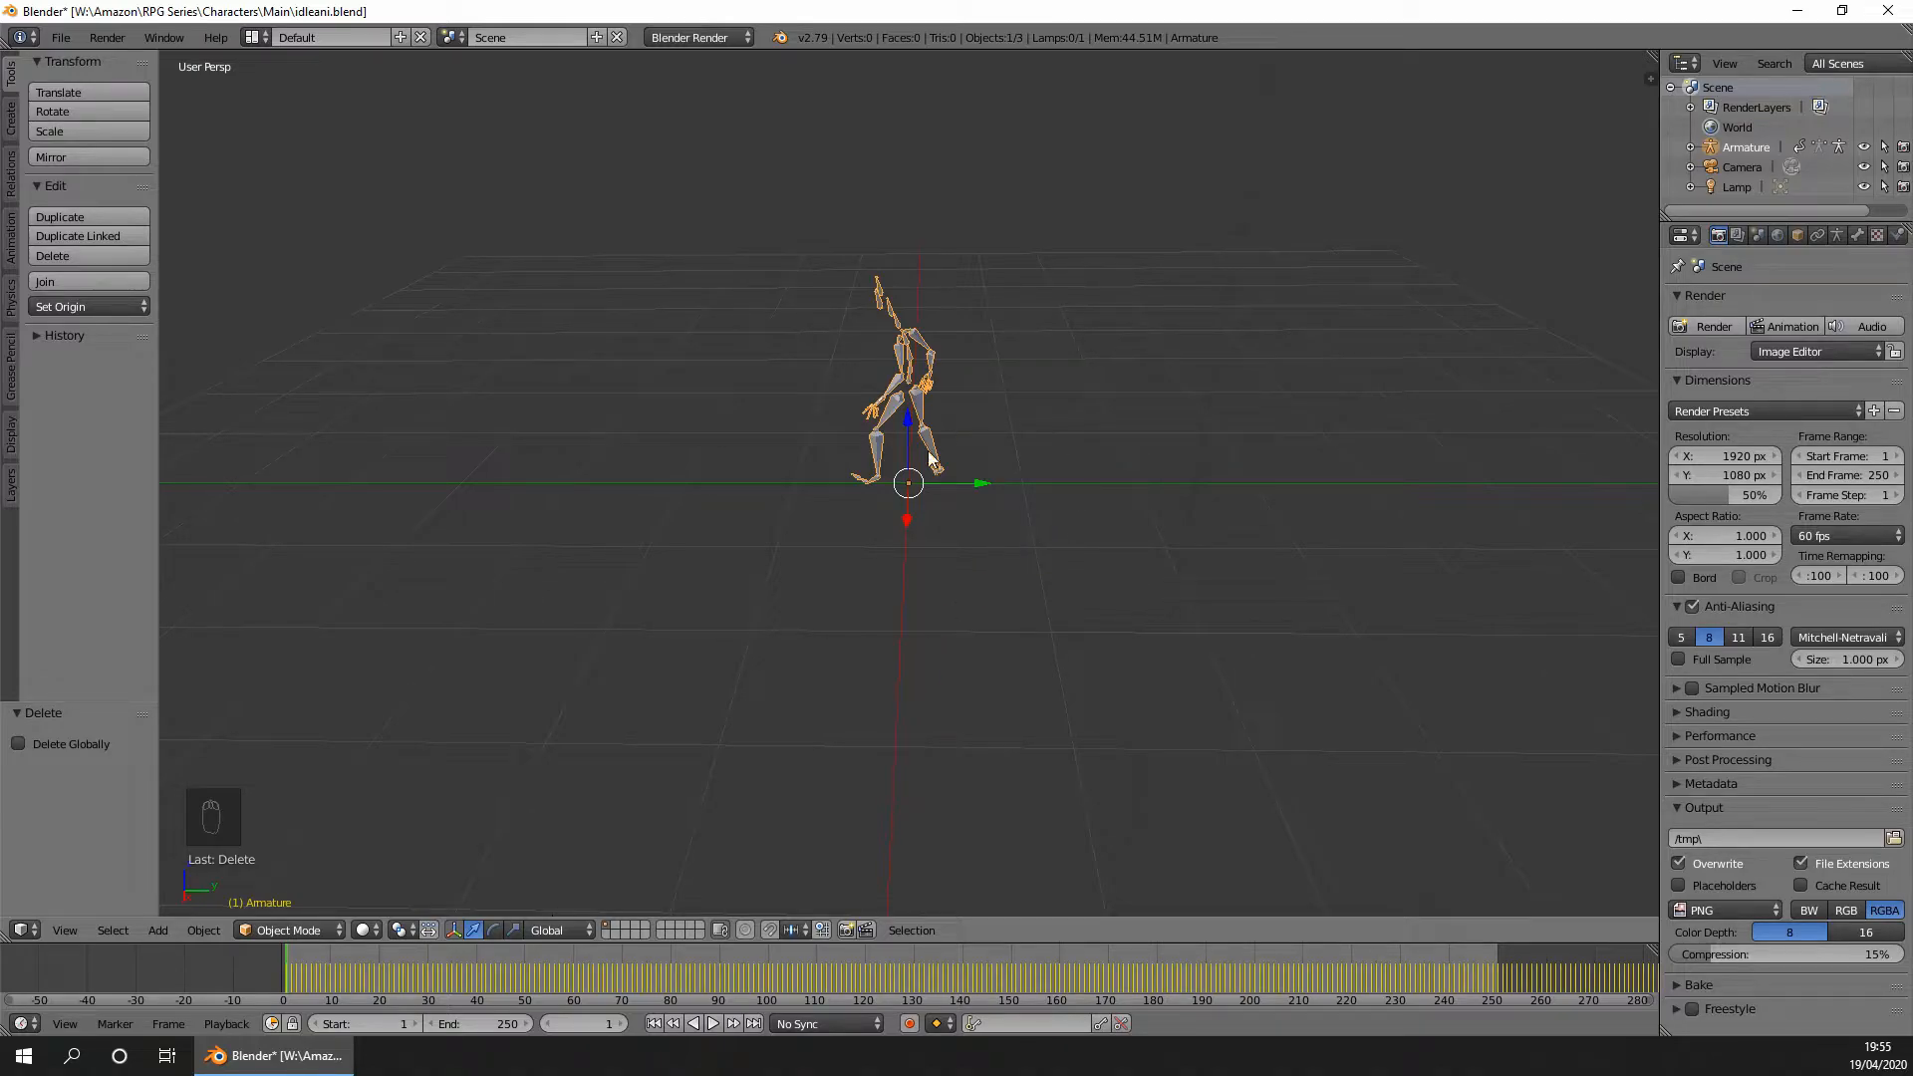
# Rotate the imported armature 180° around the global Z axis and return to the translate manipulator.
pyautogui.click(496, 931)
pyautogui.moveTo(900, 522)
pyautogui.mouseDown()
pyautogui.moveTo(949, 518)
pyautogui.moveTo(928, 536)
pyautogui.mouseUp()
pyautogui.click(92, 757)
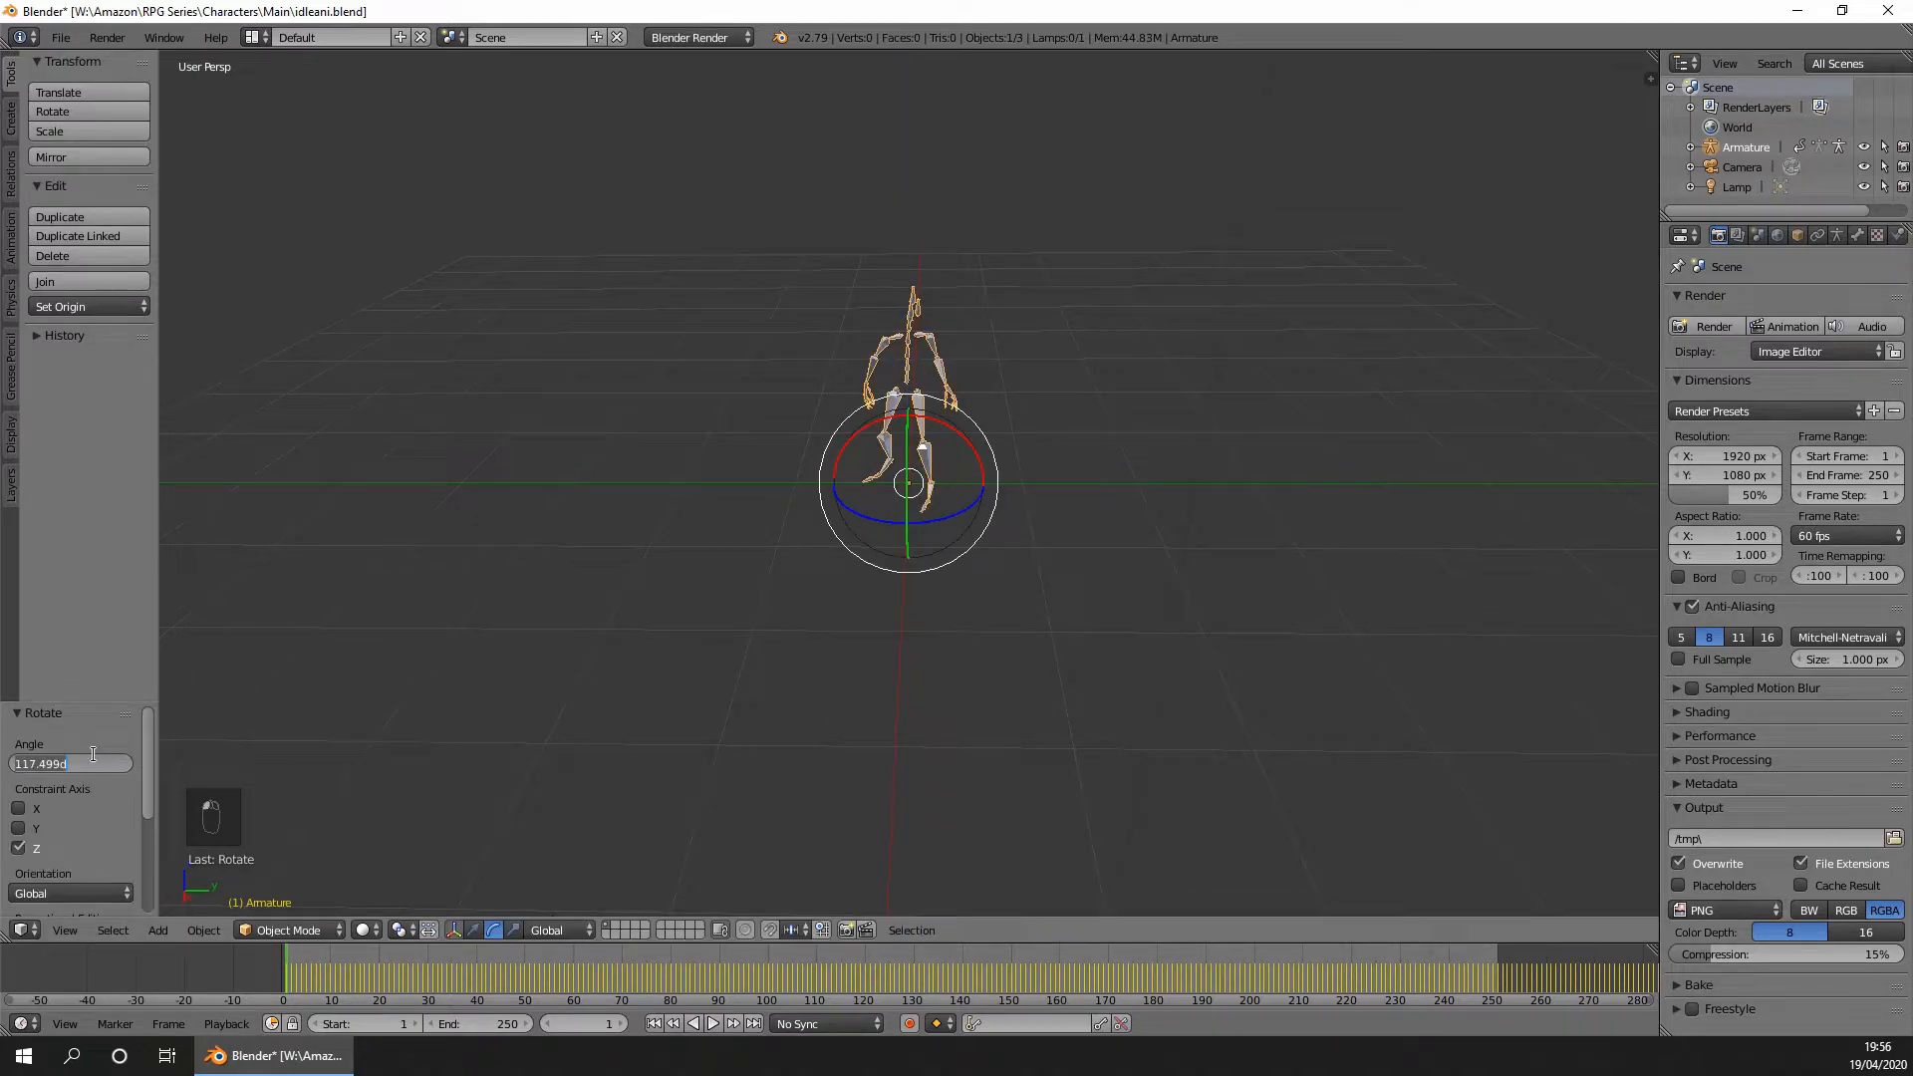
pyautogui.write('180')
pyautogui.press('Return')
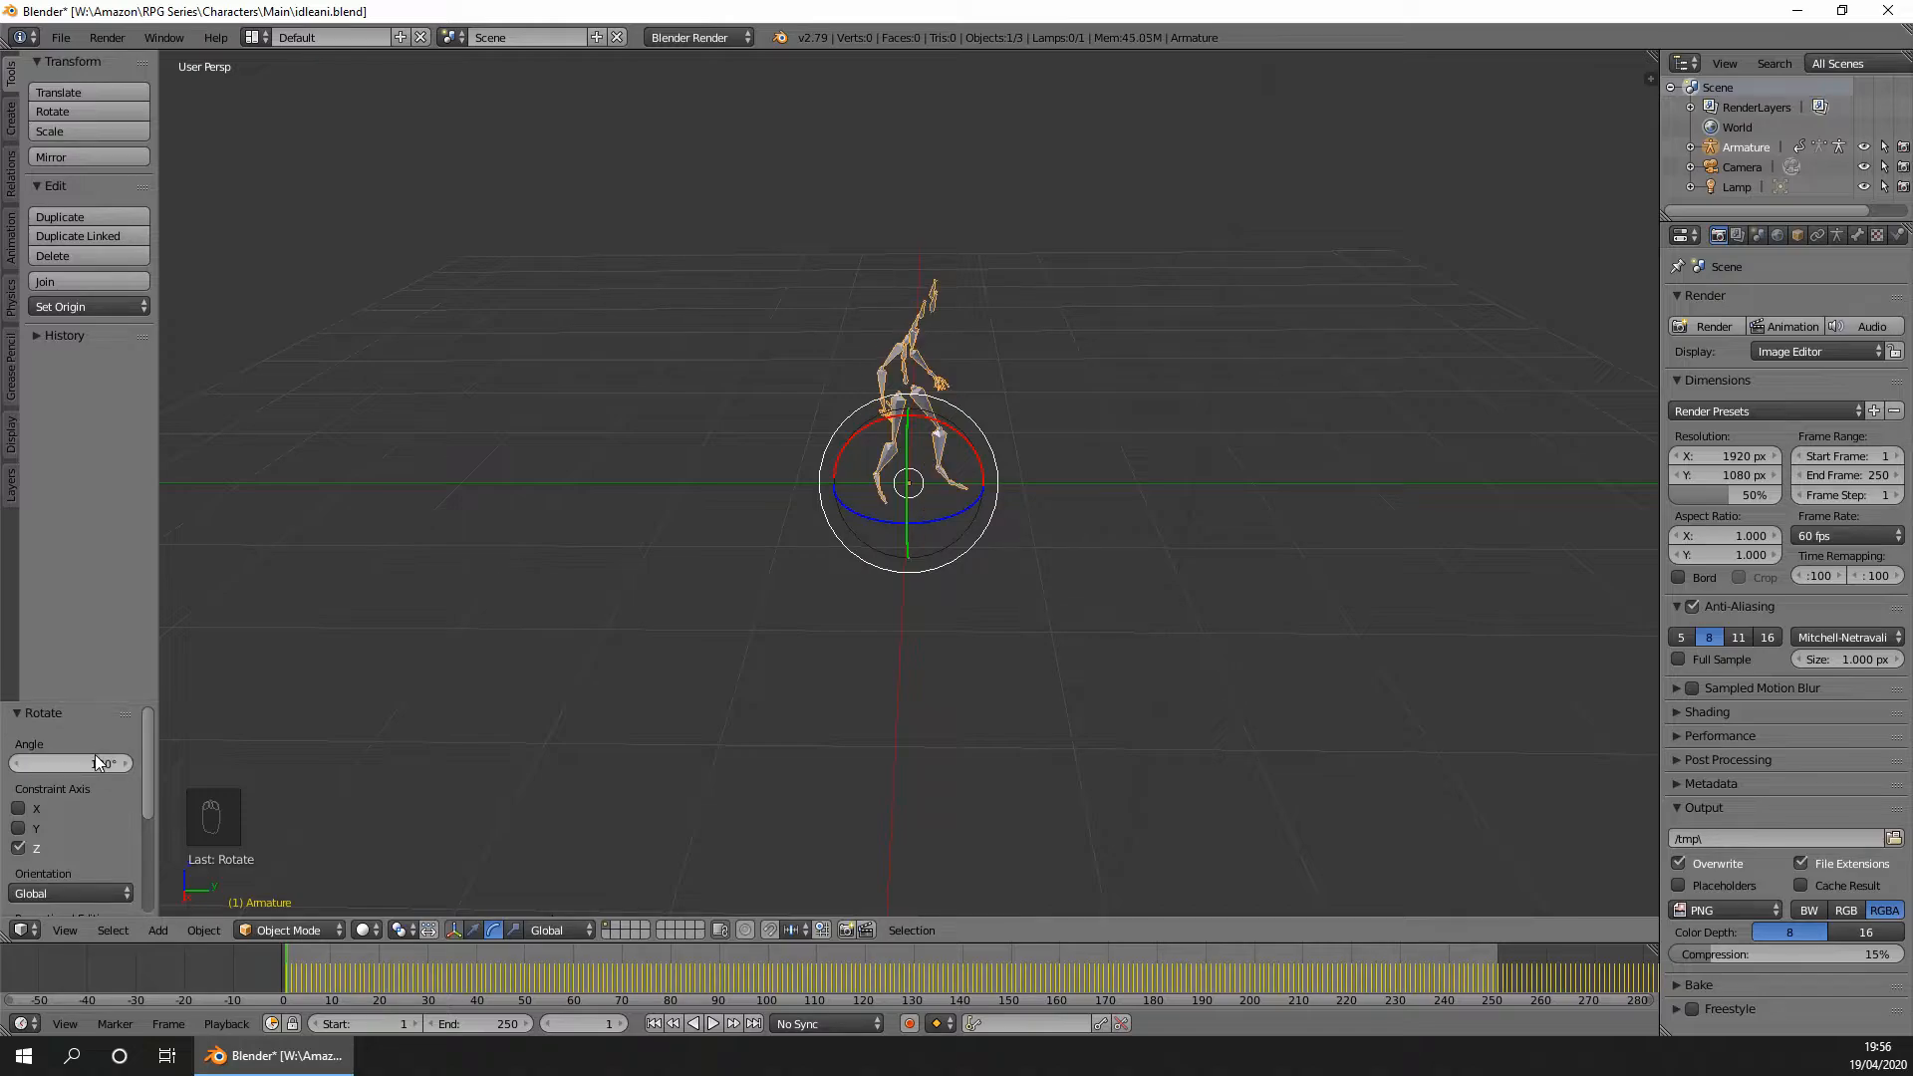
pyautogui.click(672, 642)
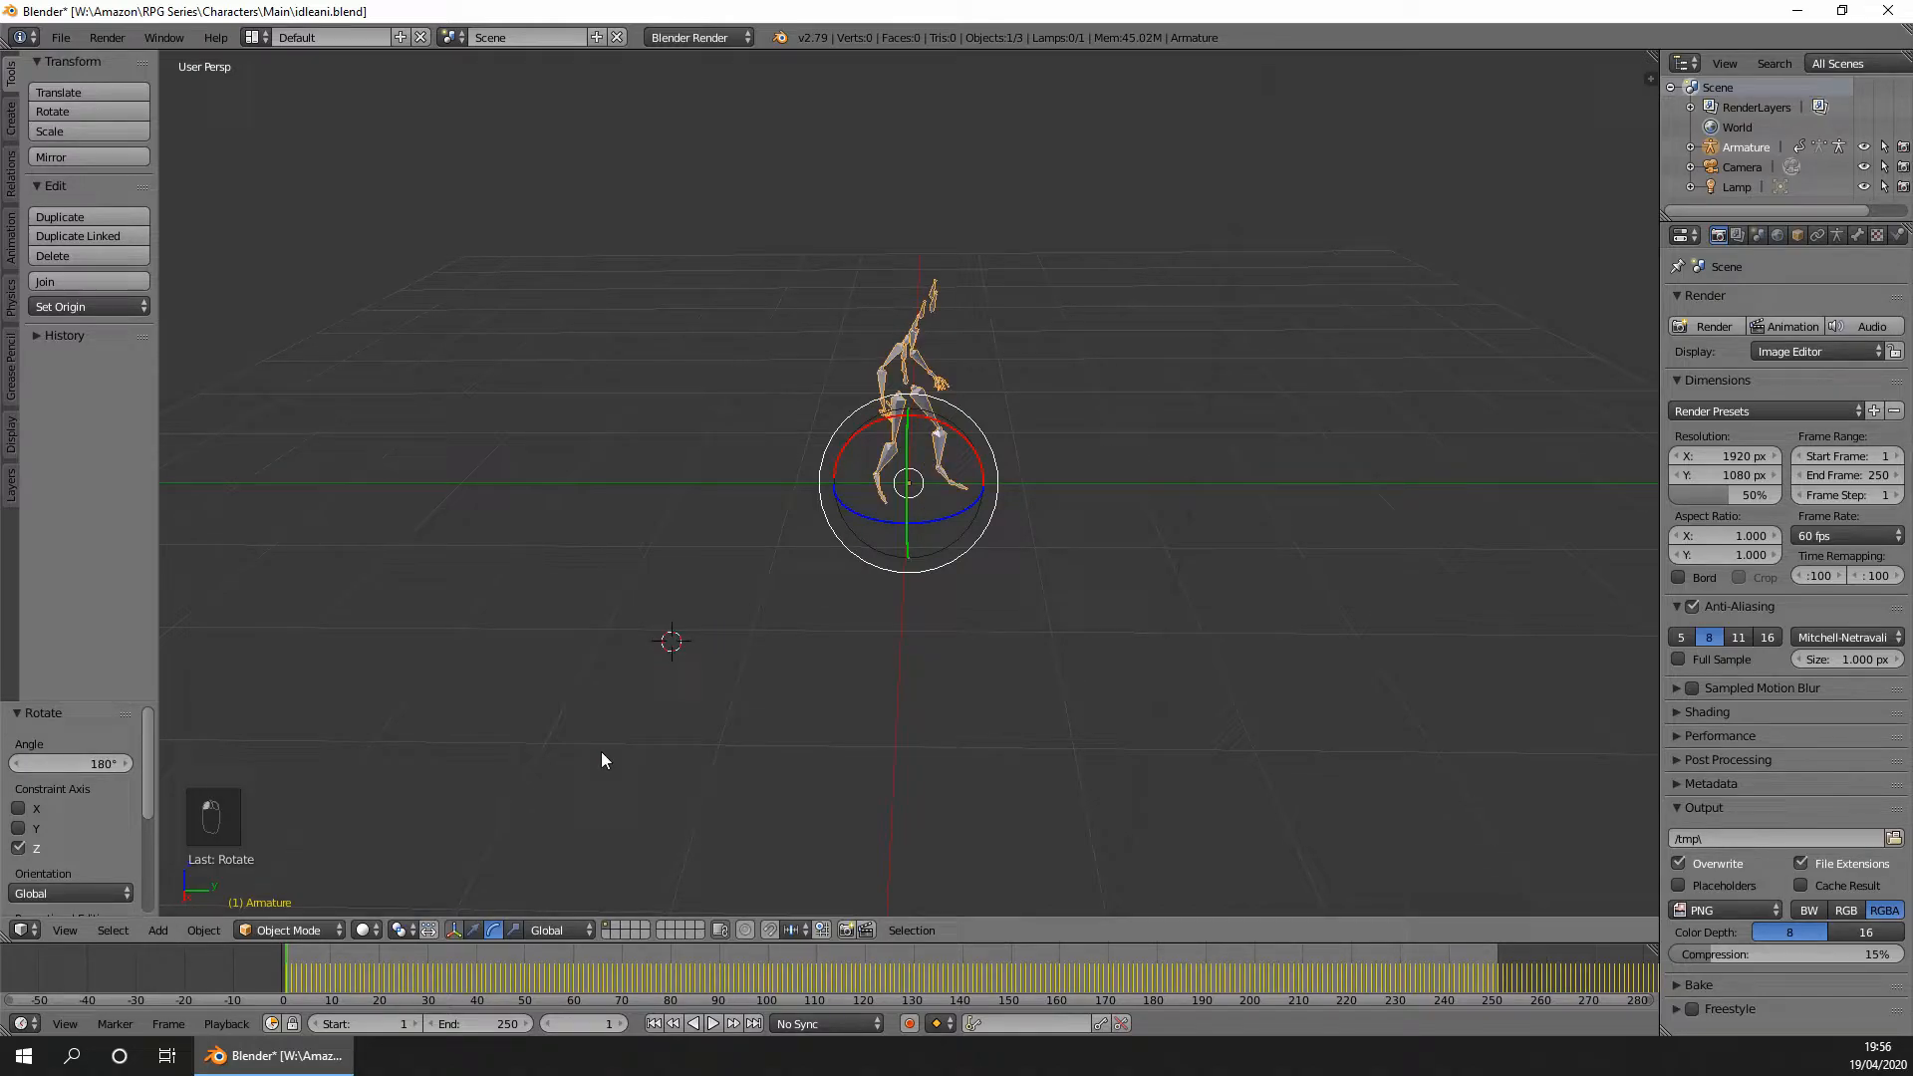
pyautogui.click(472, 930)
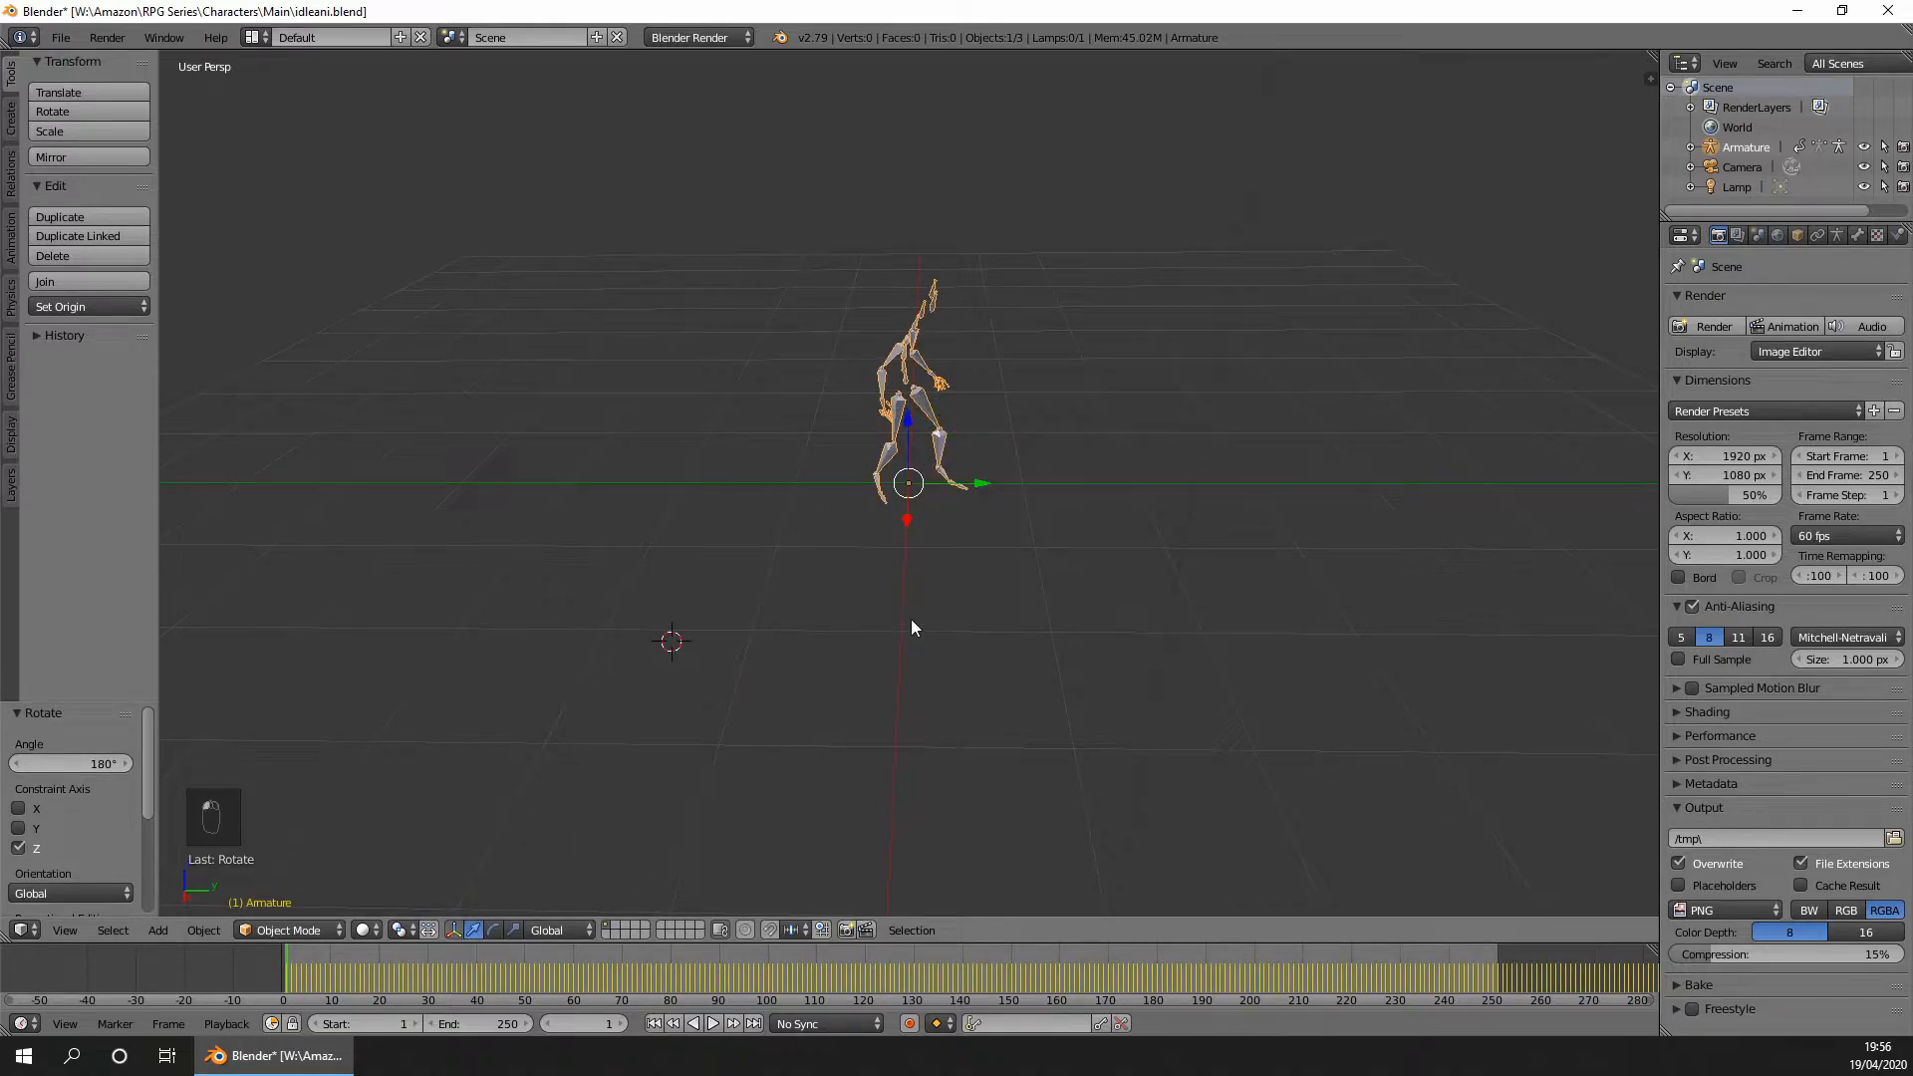
pyautogui.moveTo(822, 546); pyautogui.dragTo(863, 518, button='middle')
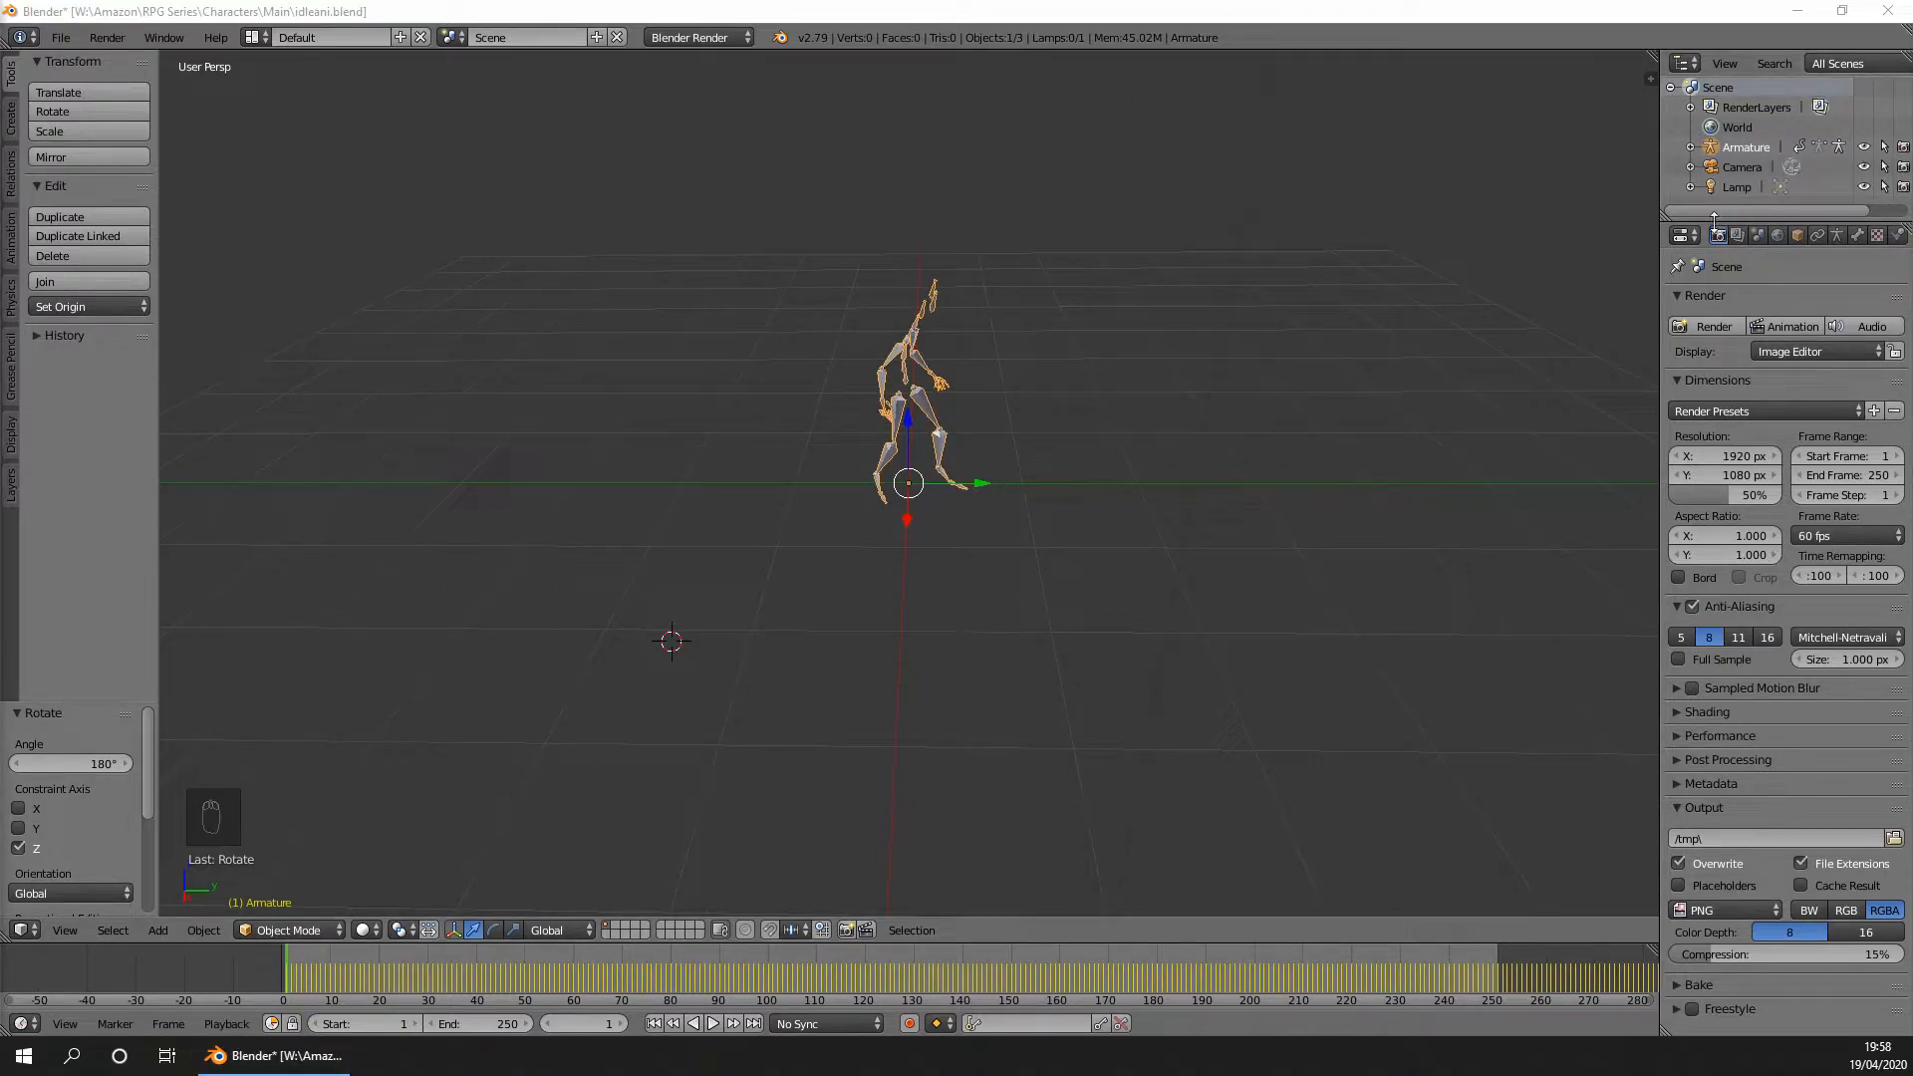
# Enlarge the outliner to expand the Armature's bone hierarchy, and apply the armature's rotation.
pyautogui.moveTo(1714, 214); pyautogui.dragTo(1714, 630)
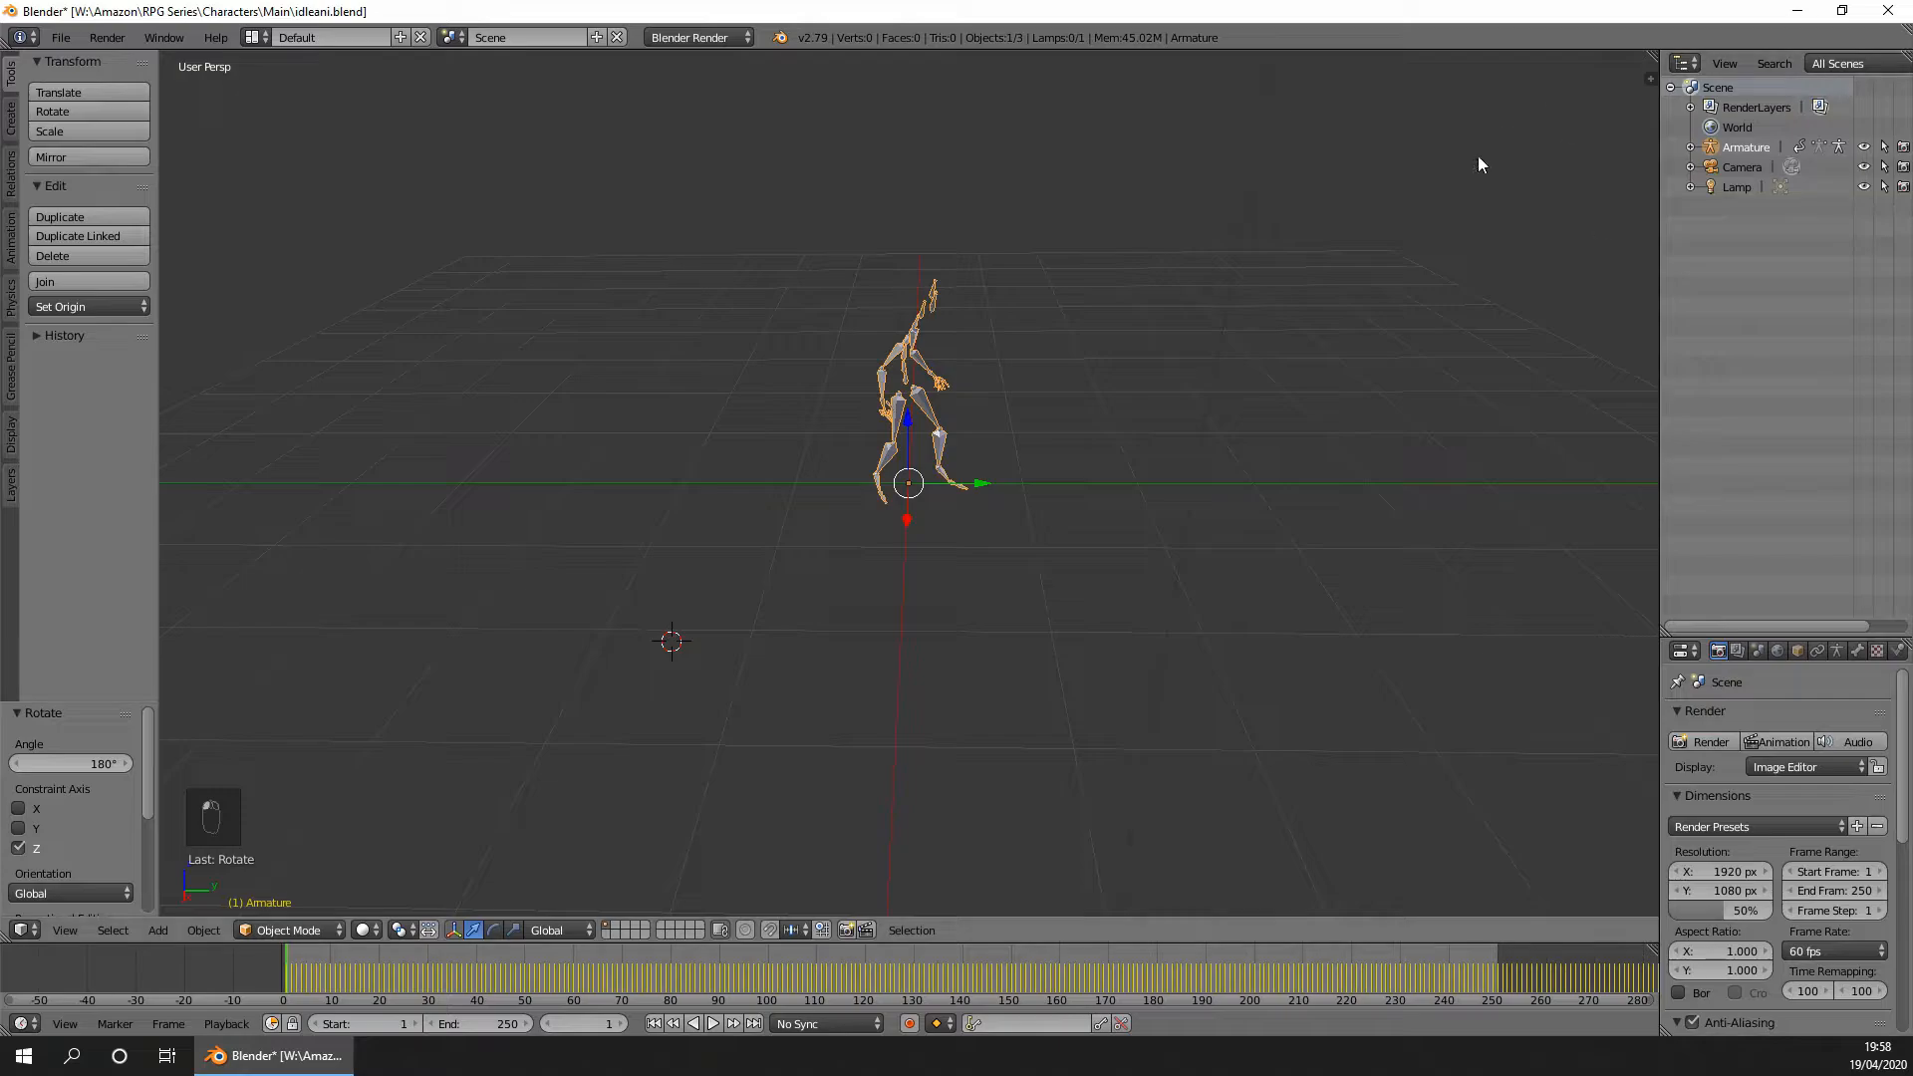
pyautogui.click(1690, 146)
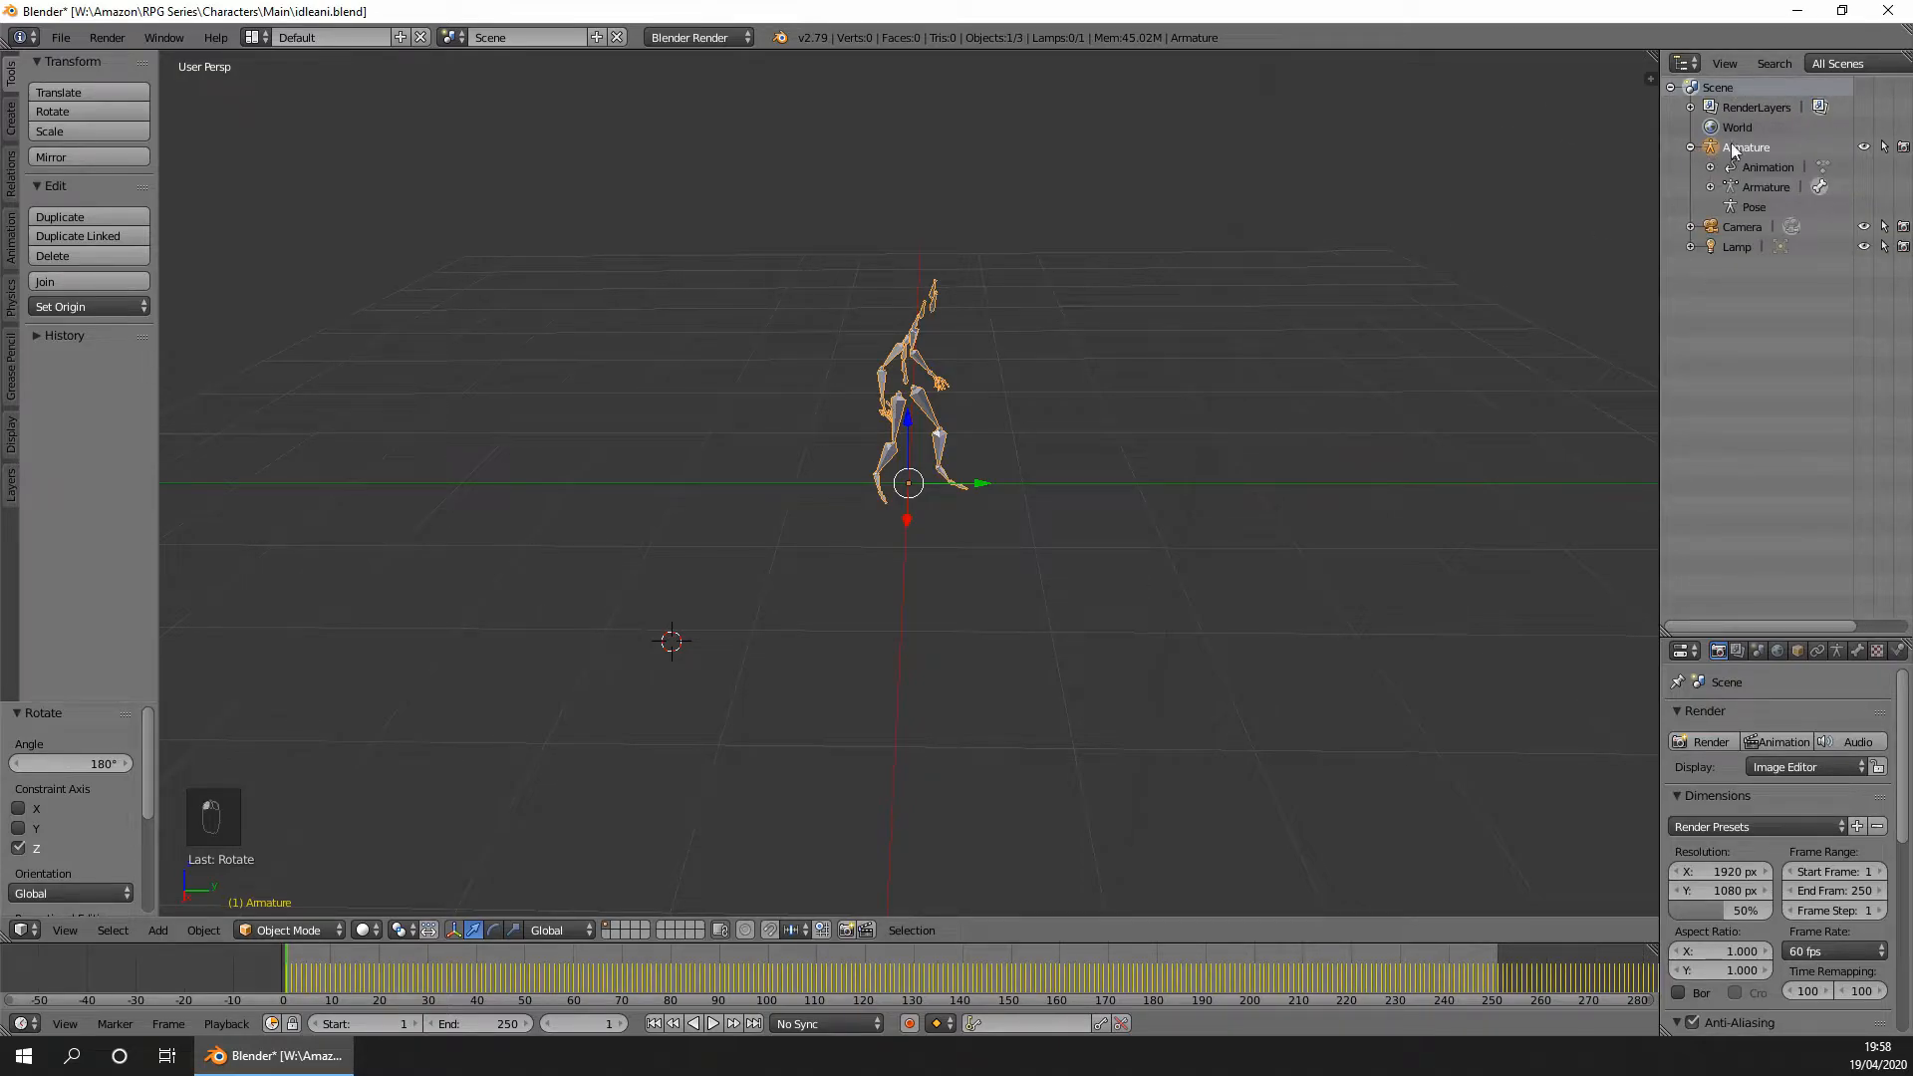
pyautogui.click(1711, 187)
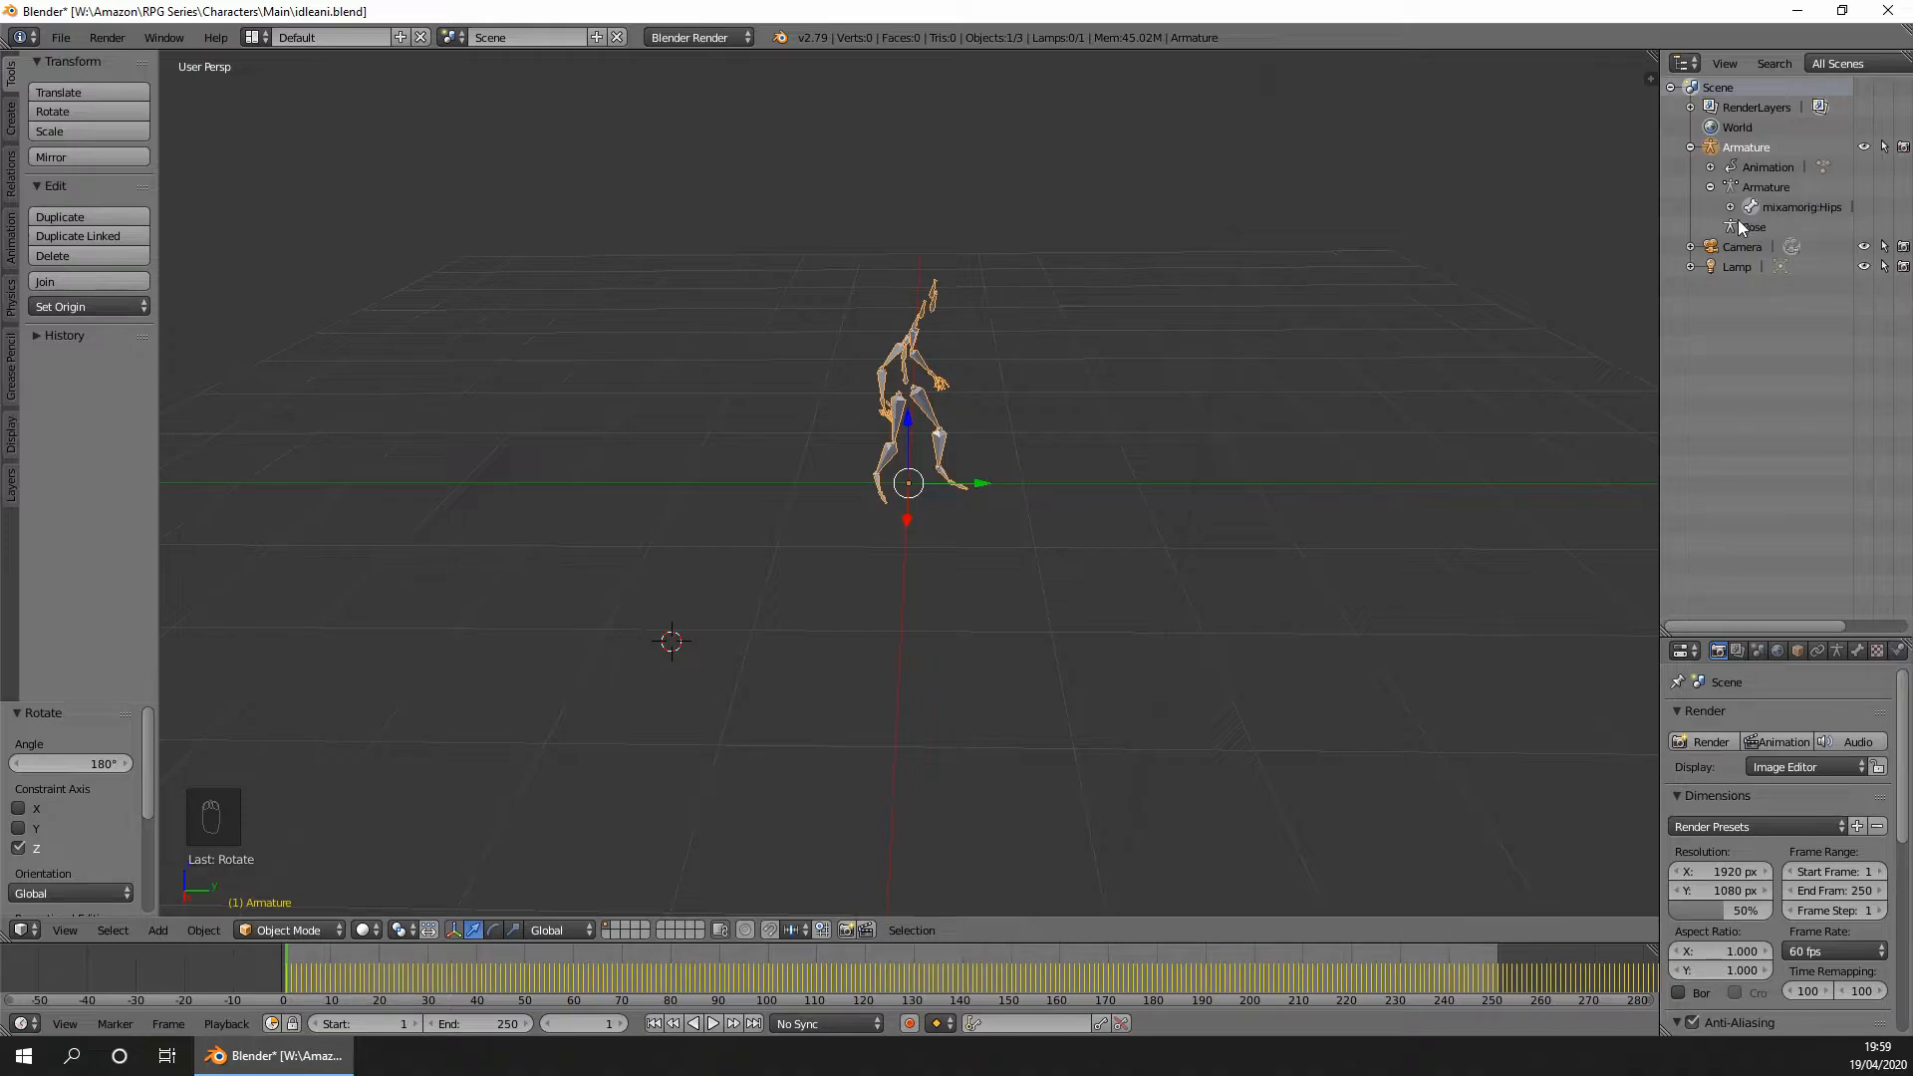
pyautogui.click(1047, 627)
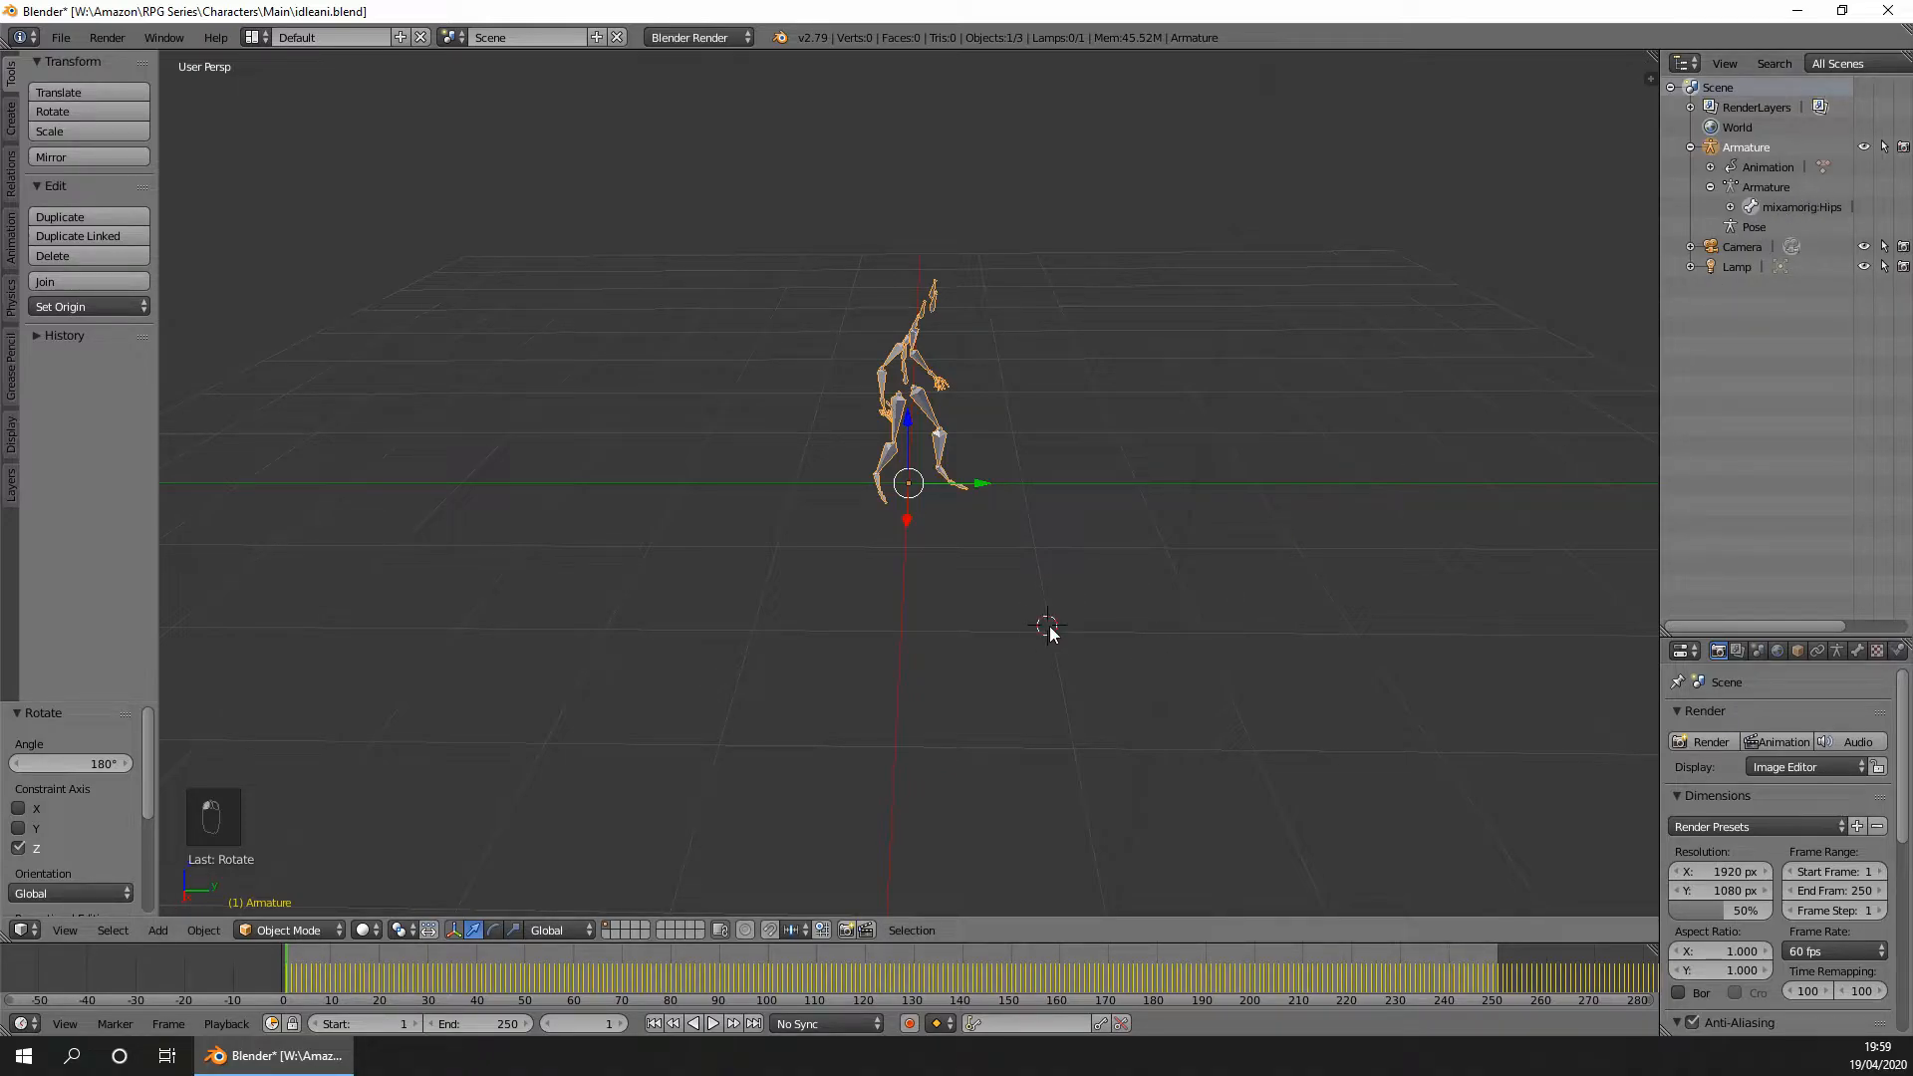
pyautogui.hotkey('ctrl', 'a')
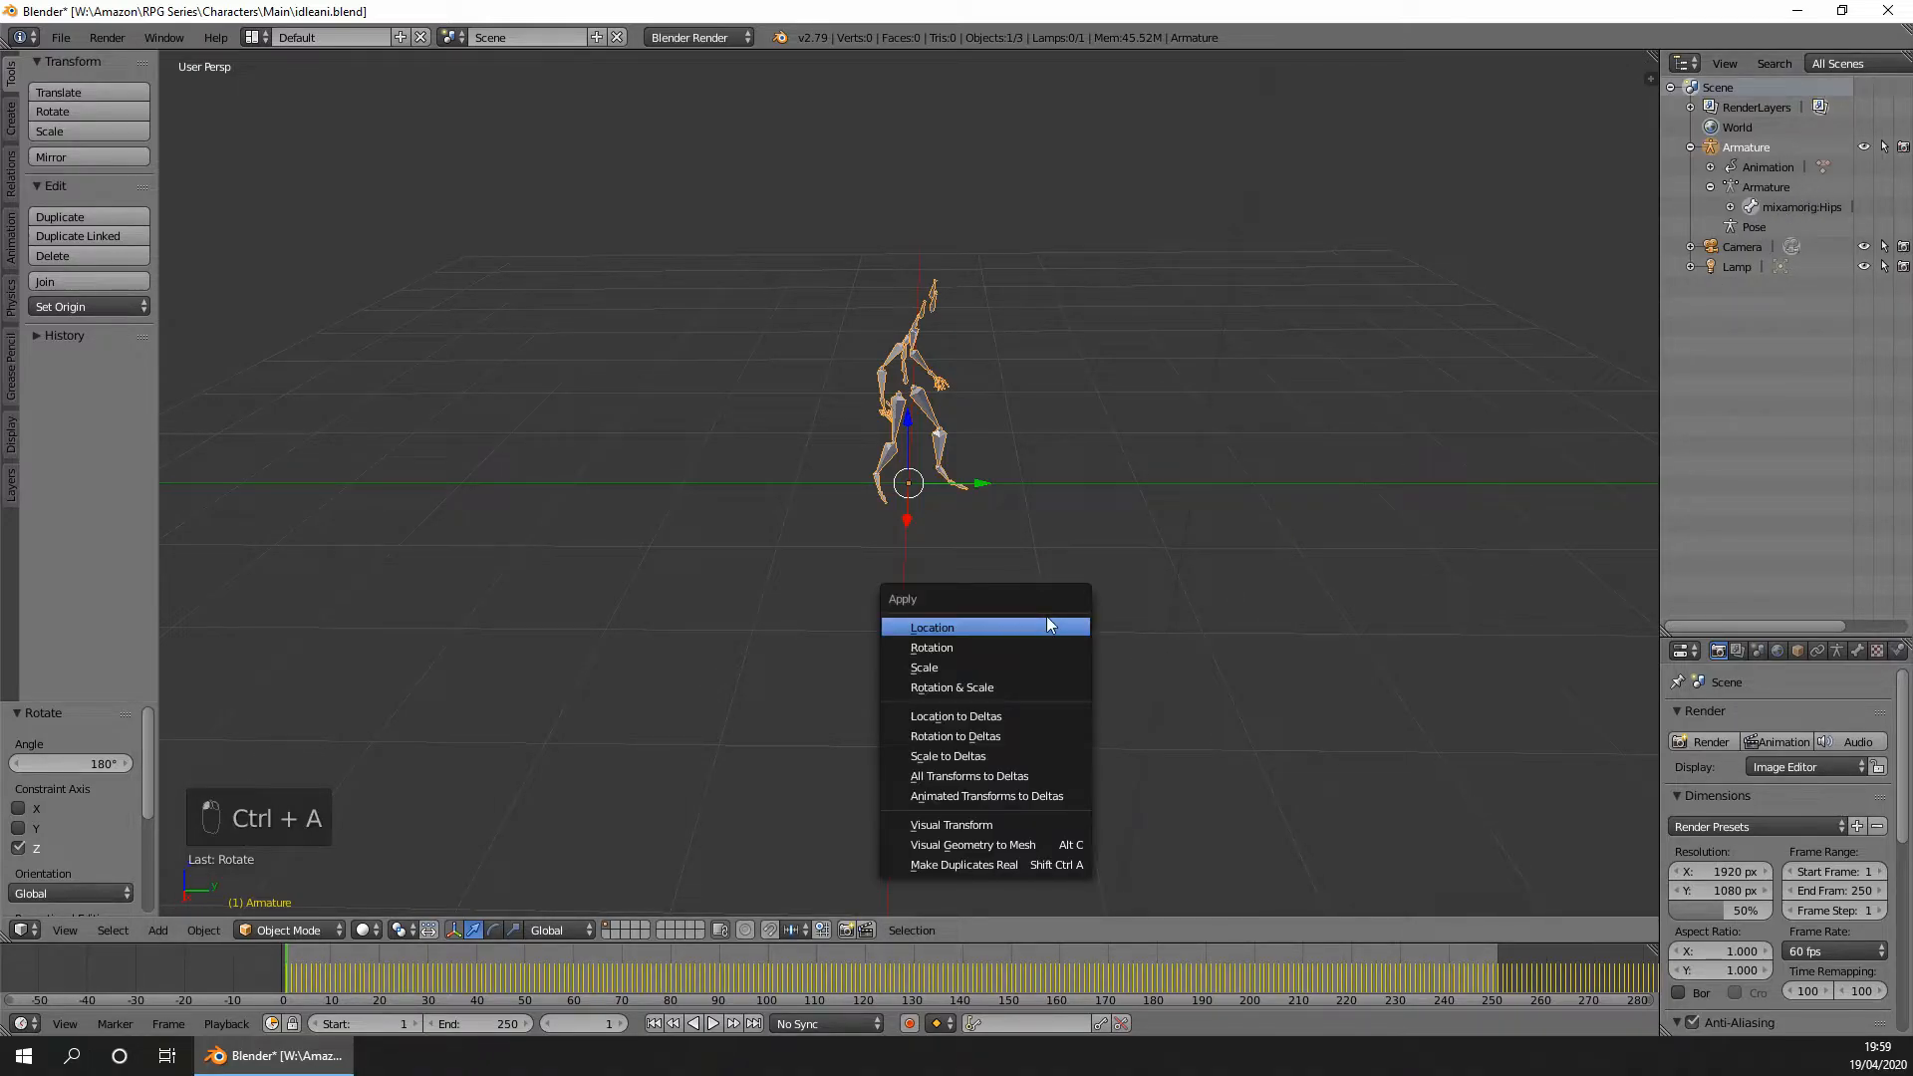
pyautogui.click(966, 649)
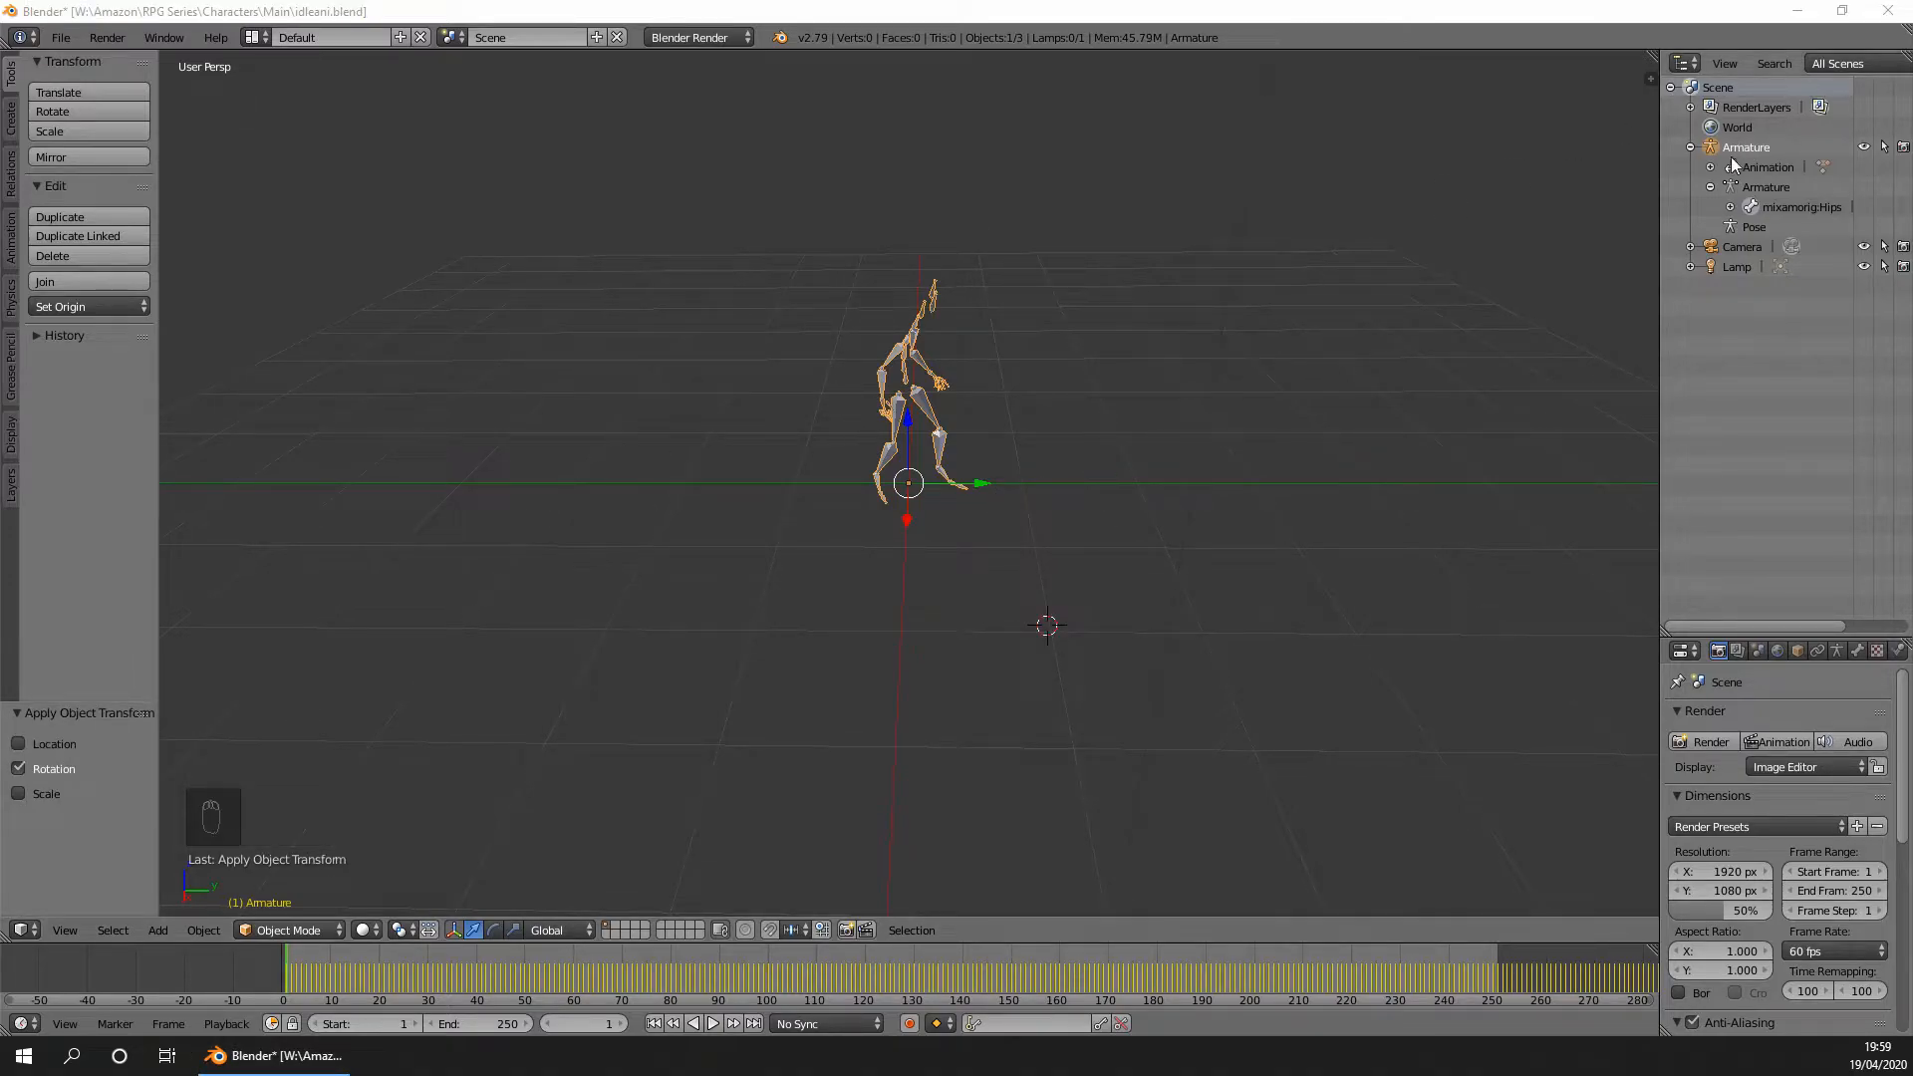
# In the armature's Edit Mode, snap the 3D cursor to the centre and add a new bone there.
pyautogui.click(1754, 183)
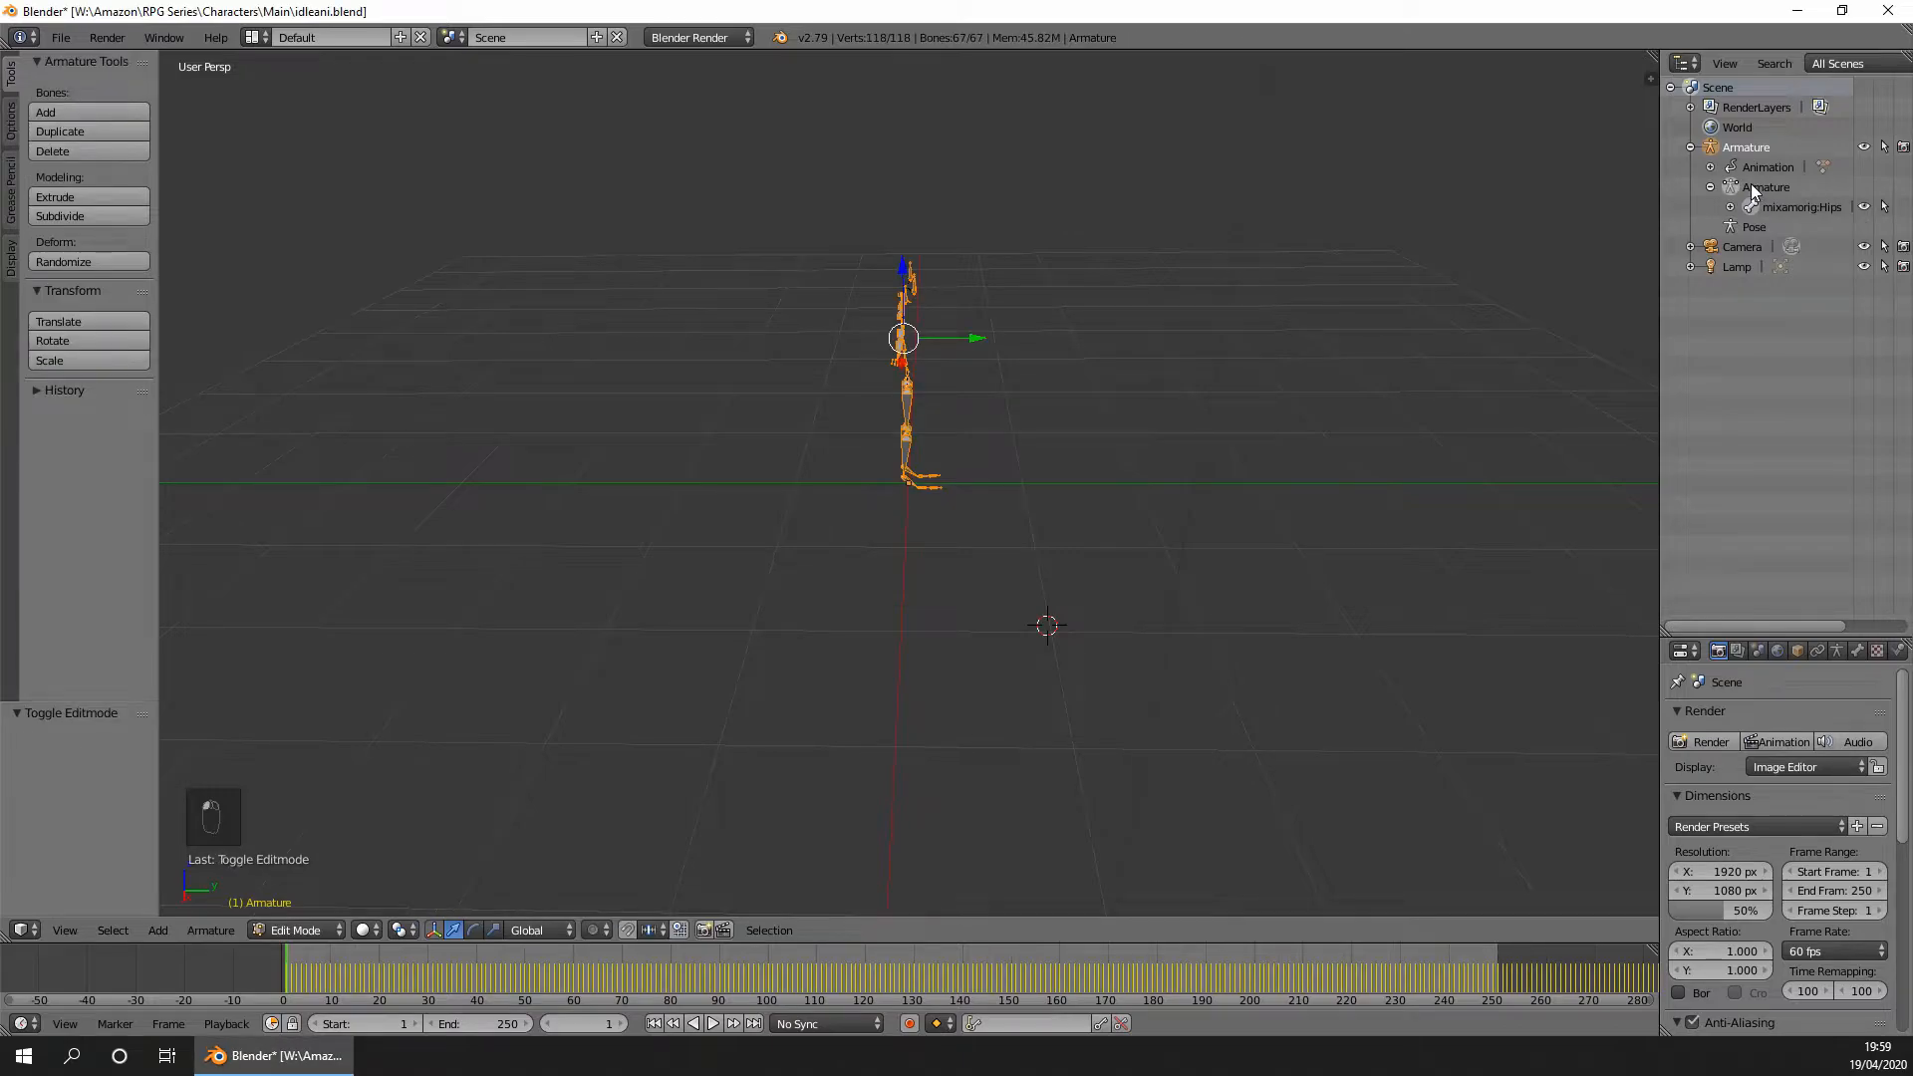
pyautogui.hotkey('shift', 's')
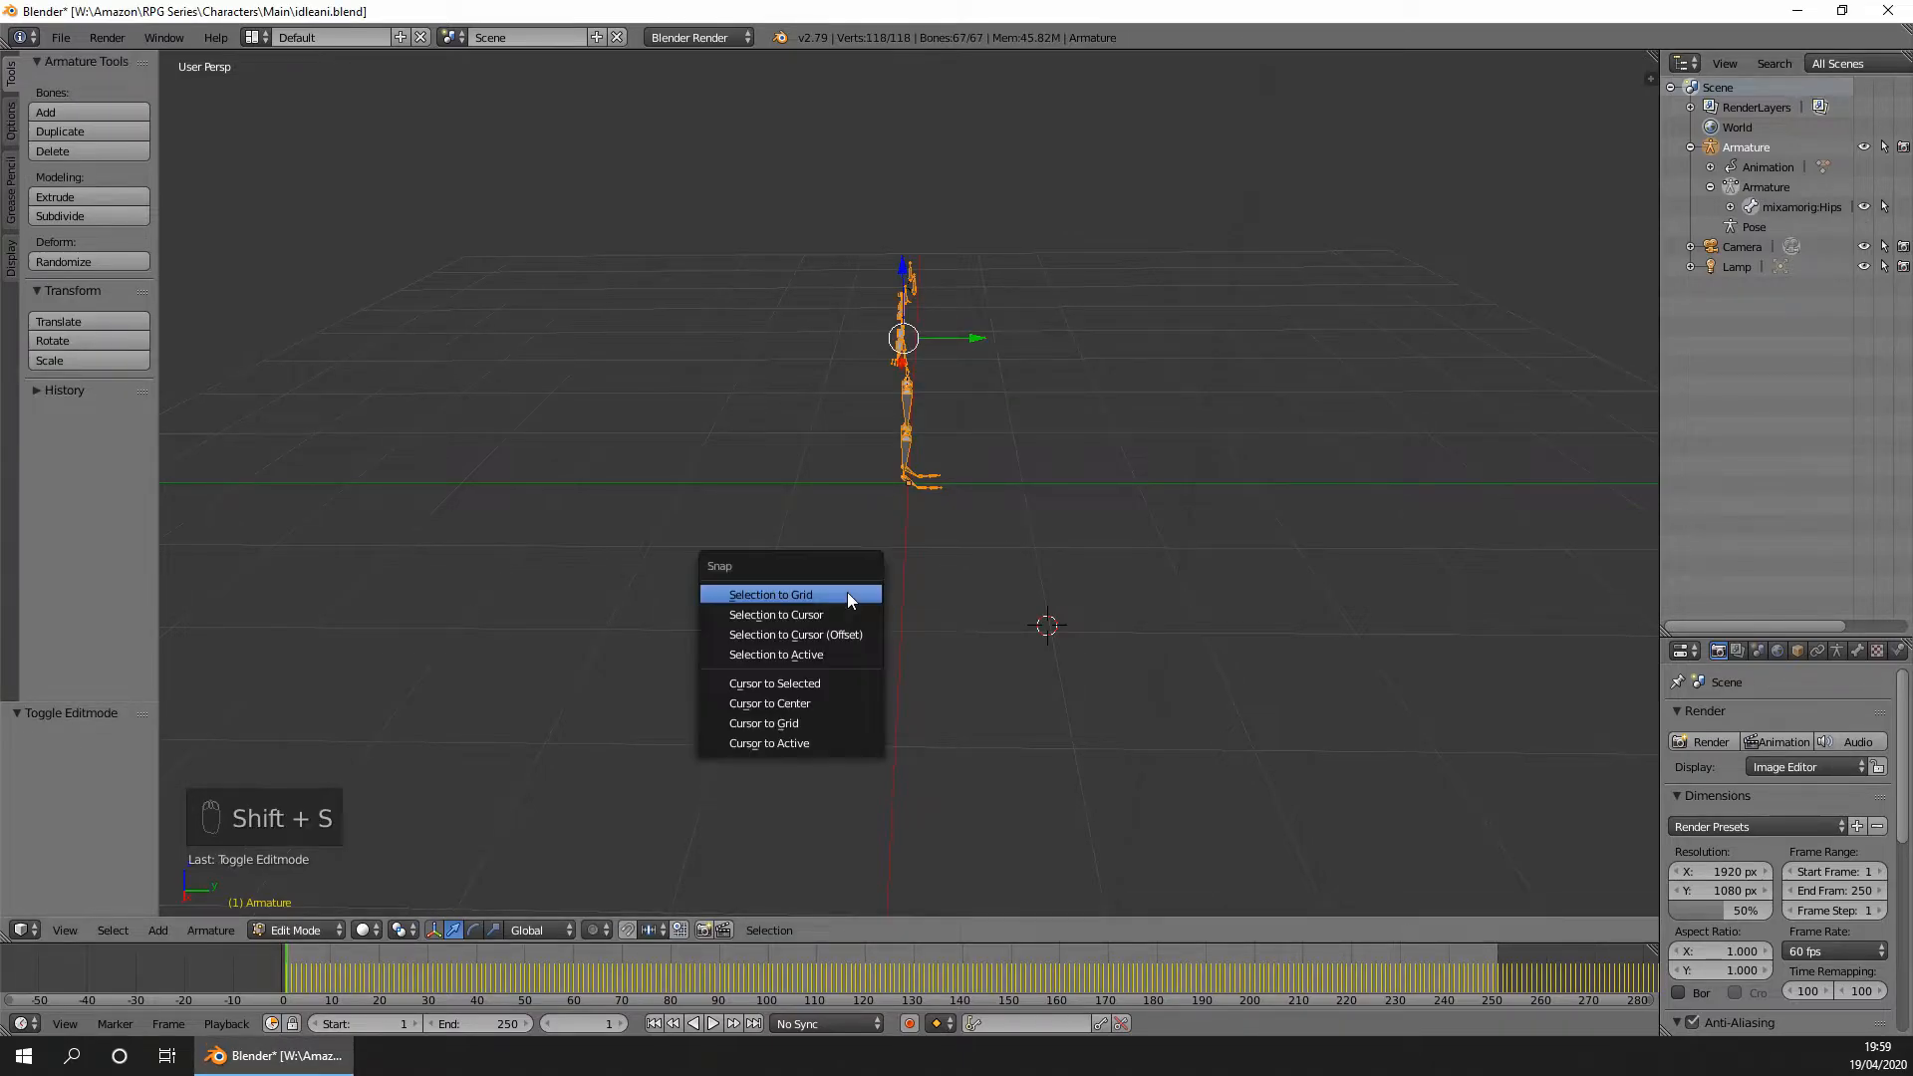
pyautogui.click(817, 704)
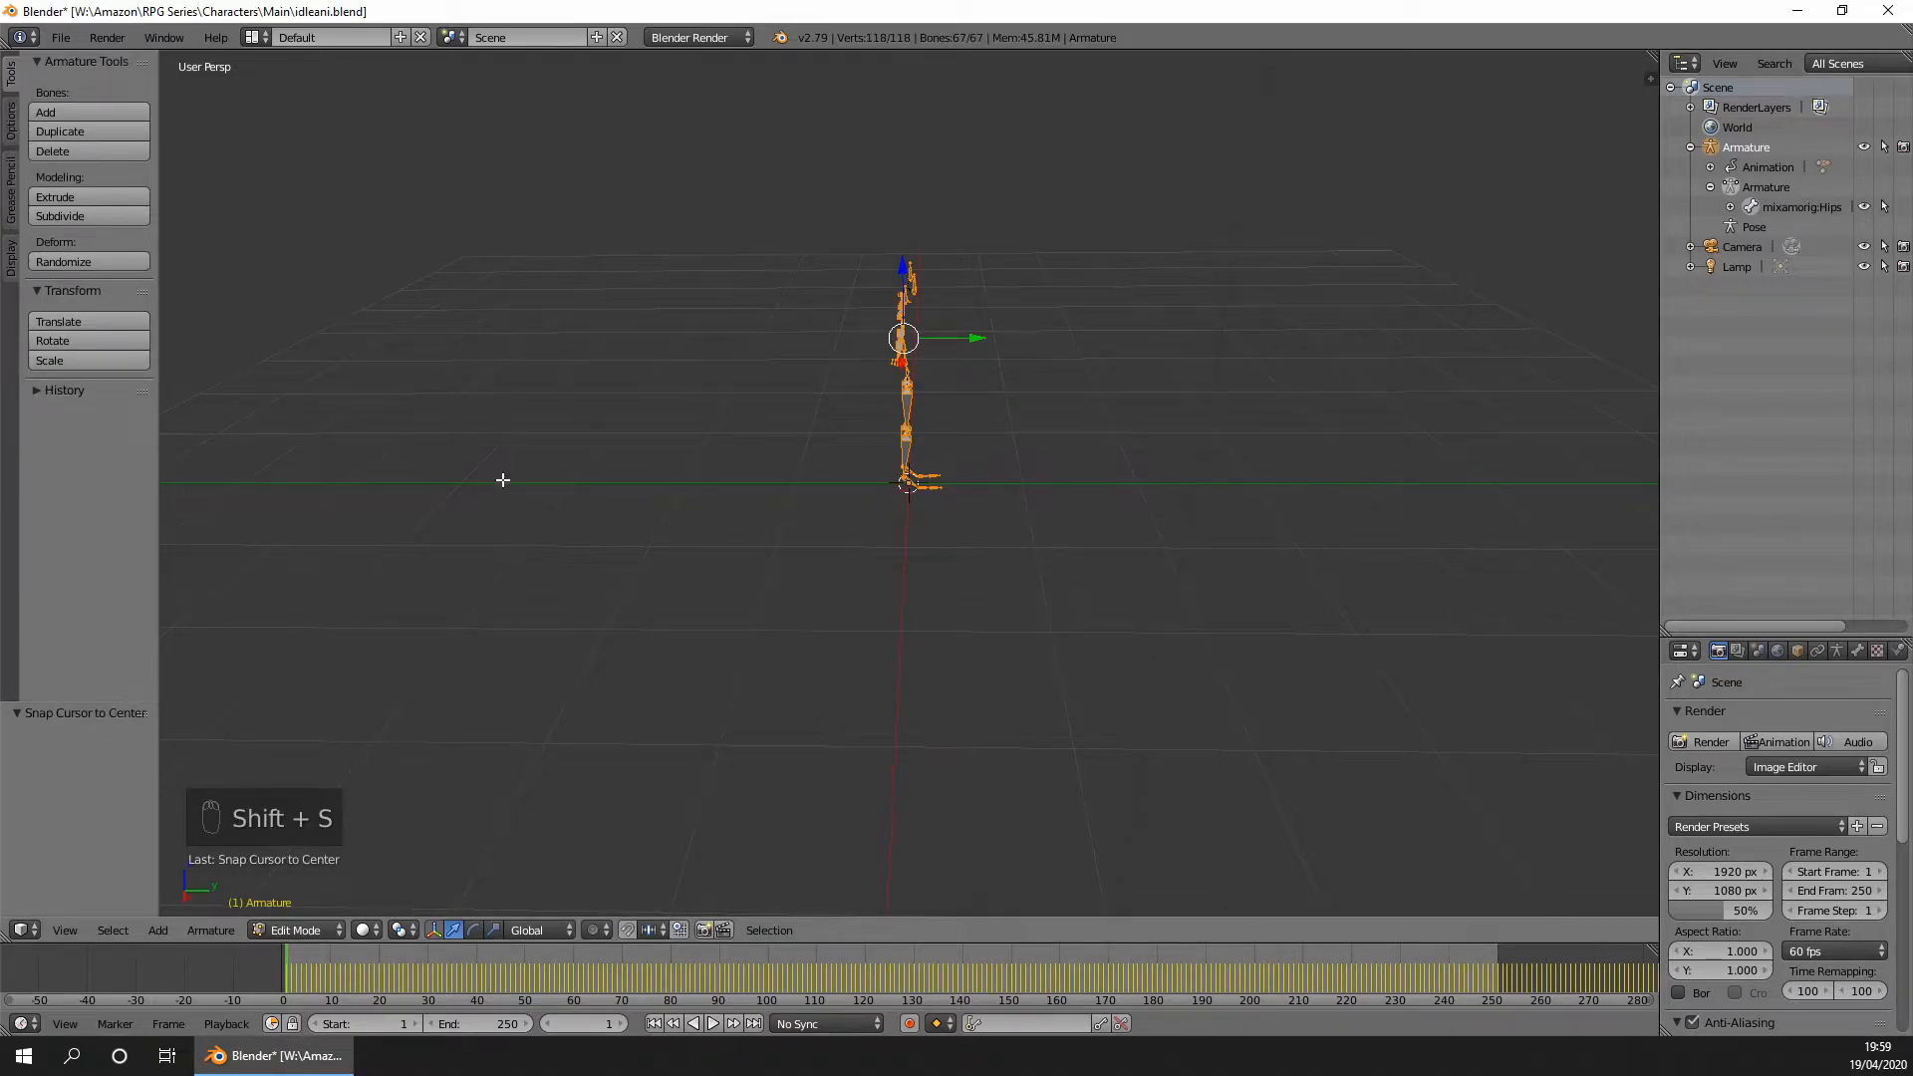
pyautogui.click(94, 112)
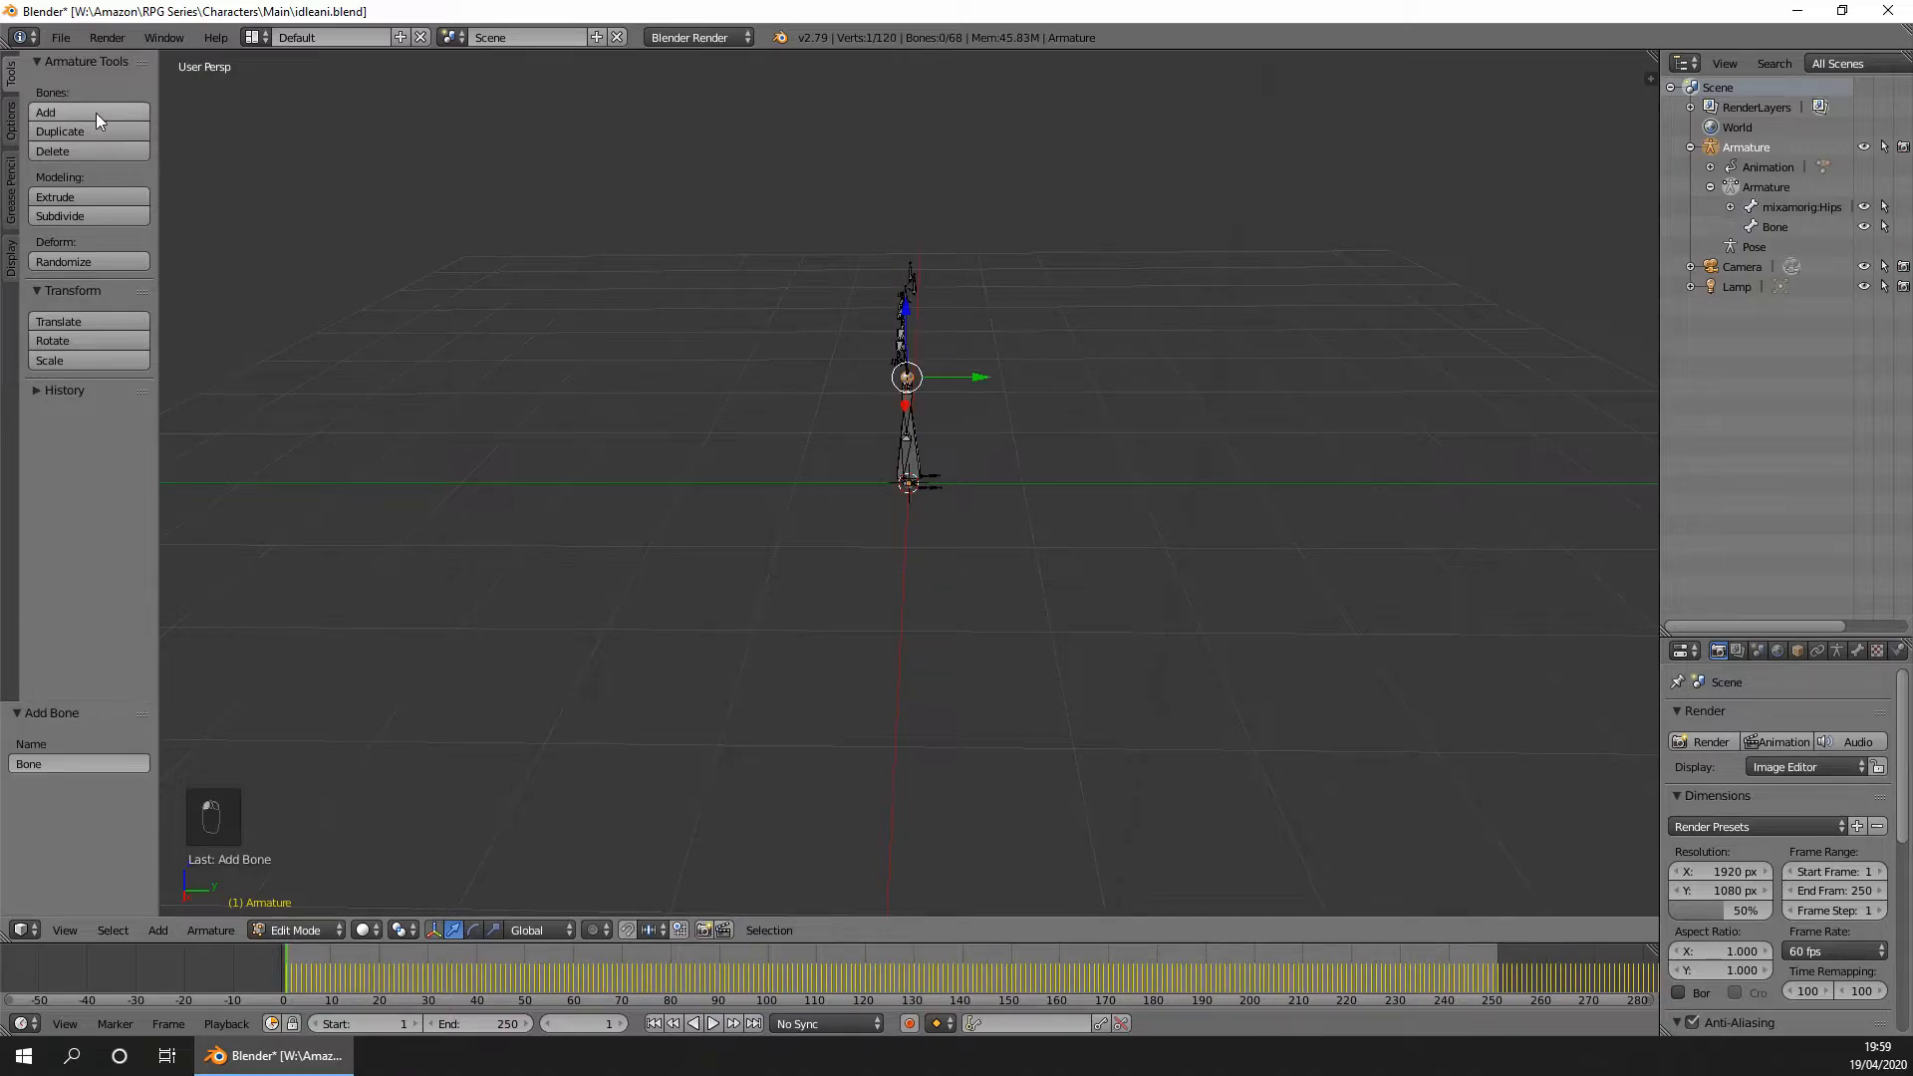
# Rename the newly added bone as Root.
pyautogui.click(1773, 226)
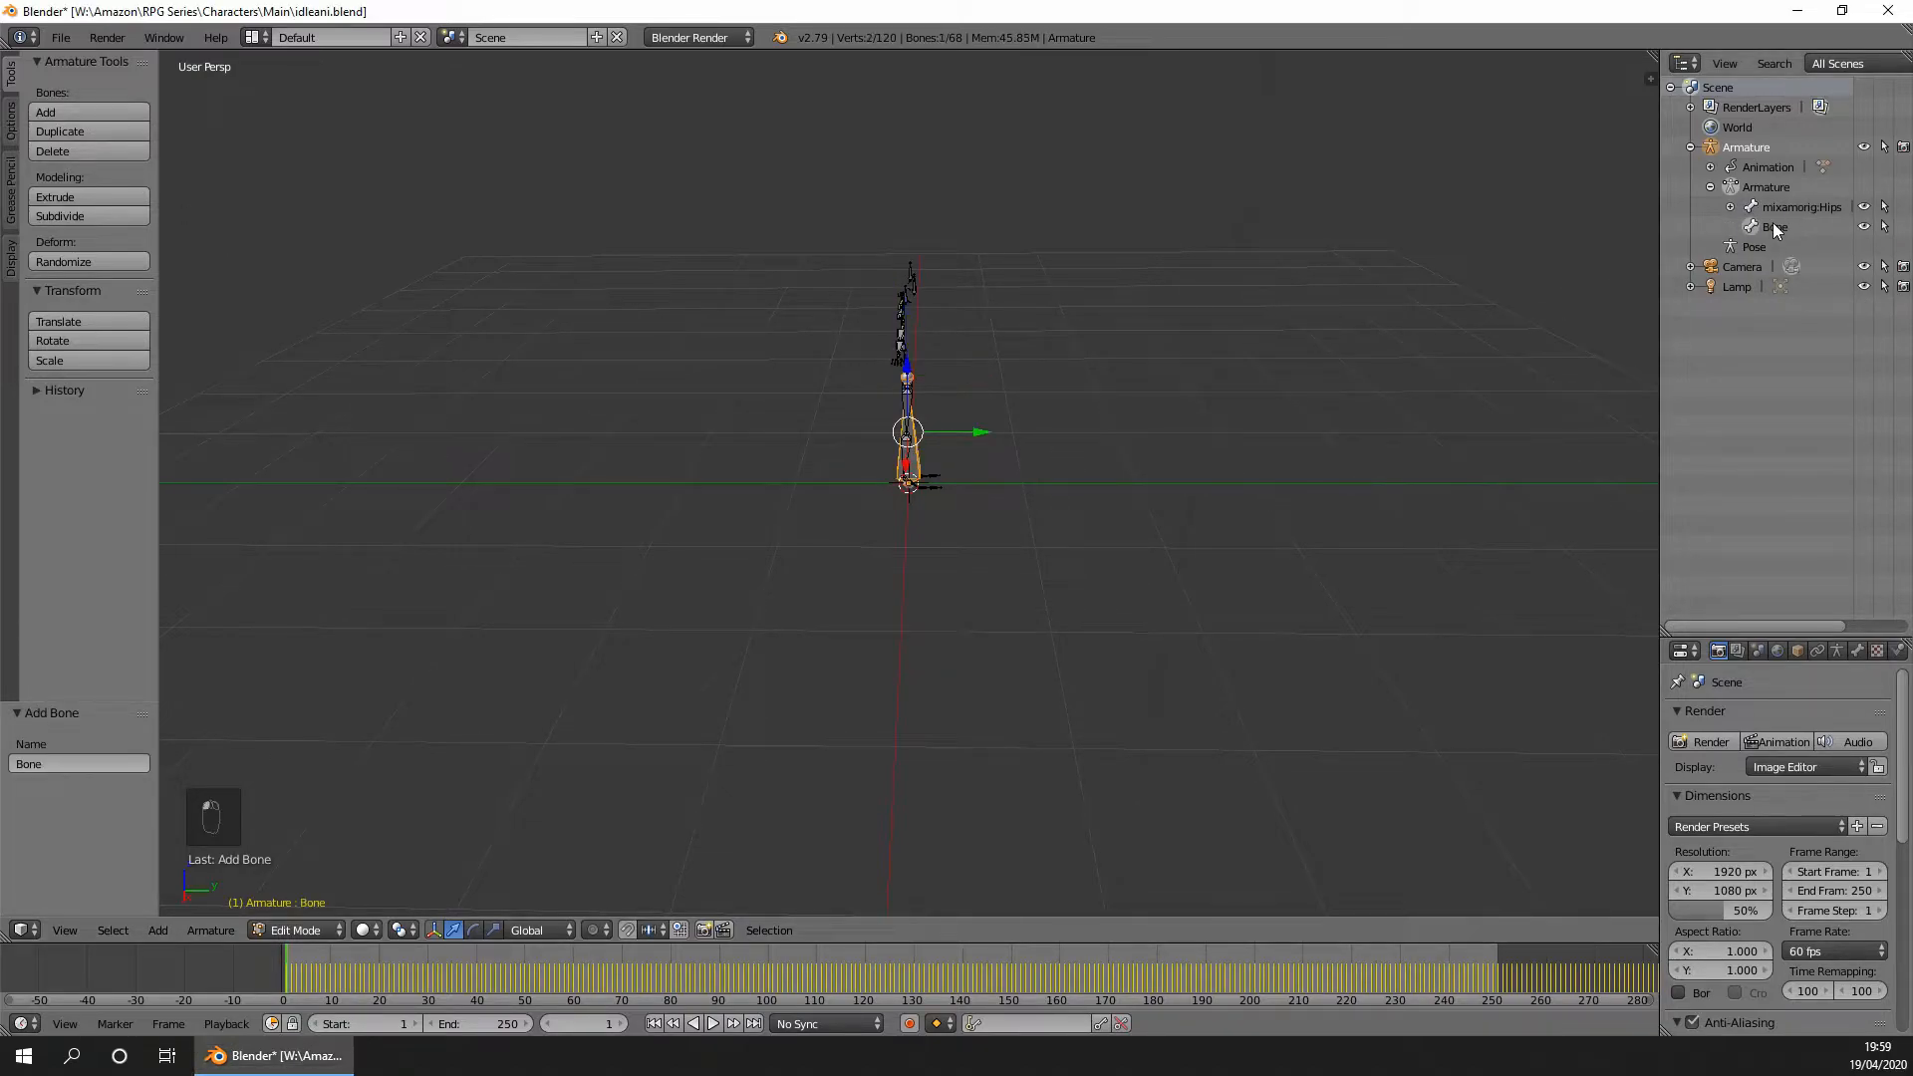
pyautogui.click(1856, 651)
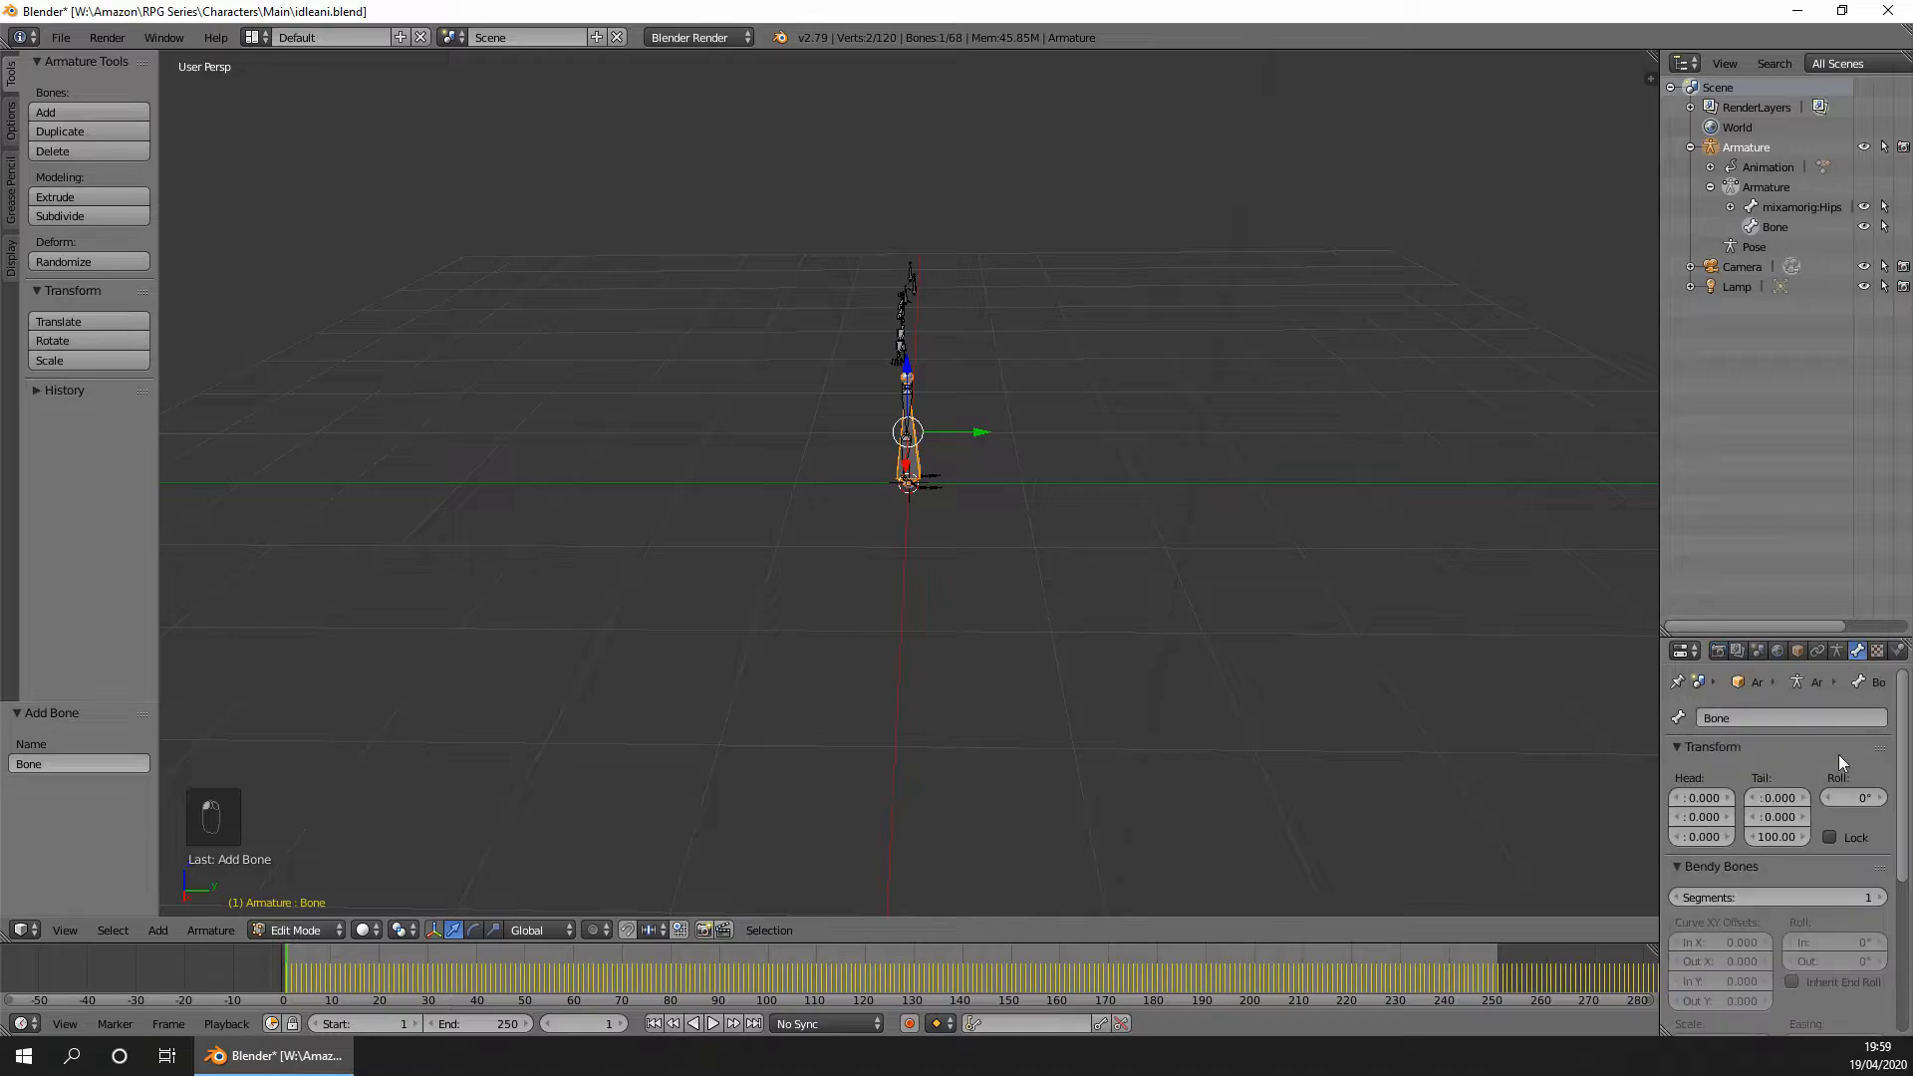
pyautogui.click(1764, 715)
pyautogui.write('Root')
pyautogui.press('Return')
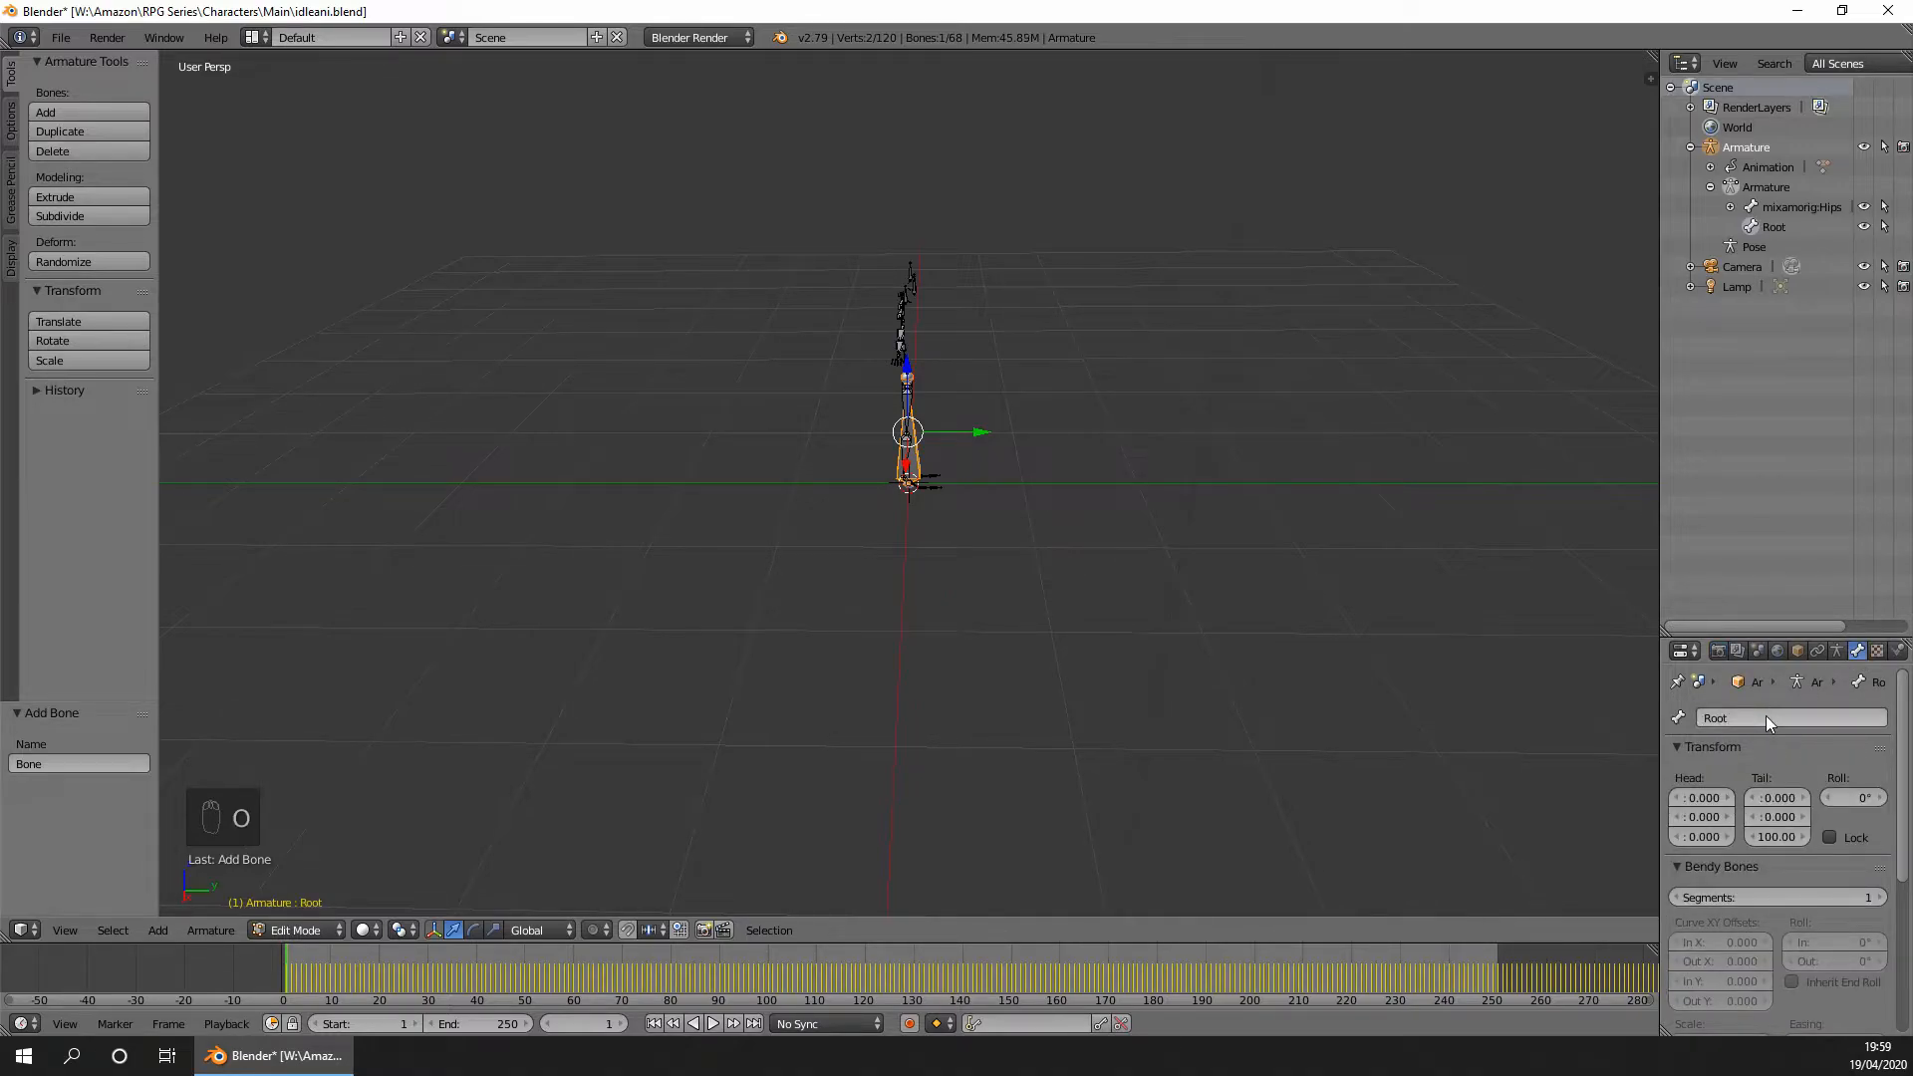
# Lay the Root bone flat along Y by setting its tail to Y 100 and Z 0.
pyautogui.moveTo(1659, 705); pyautogui.dragTo(1586, 710)
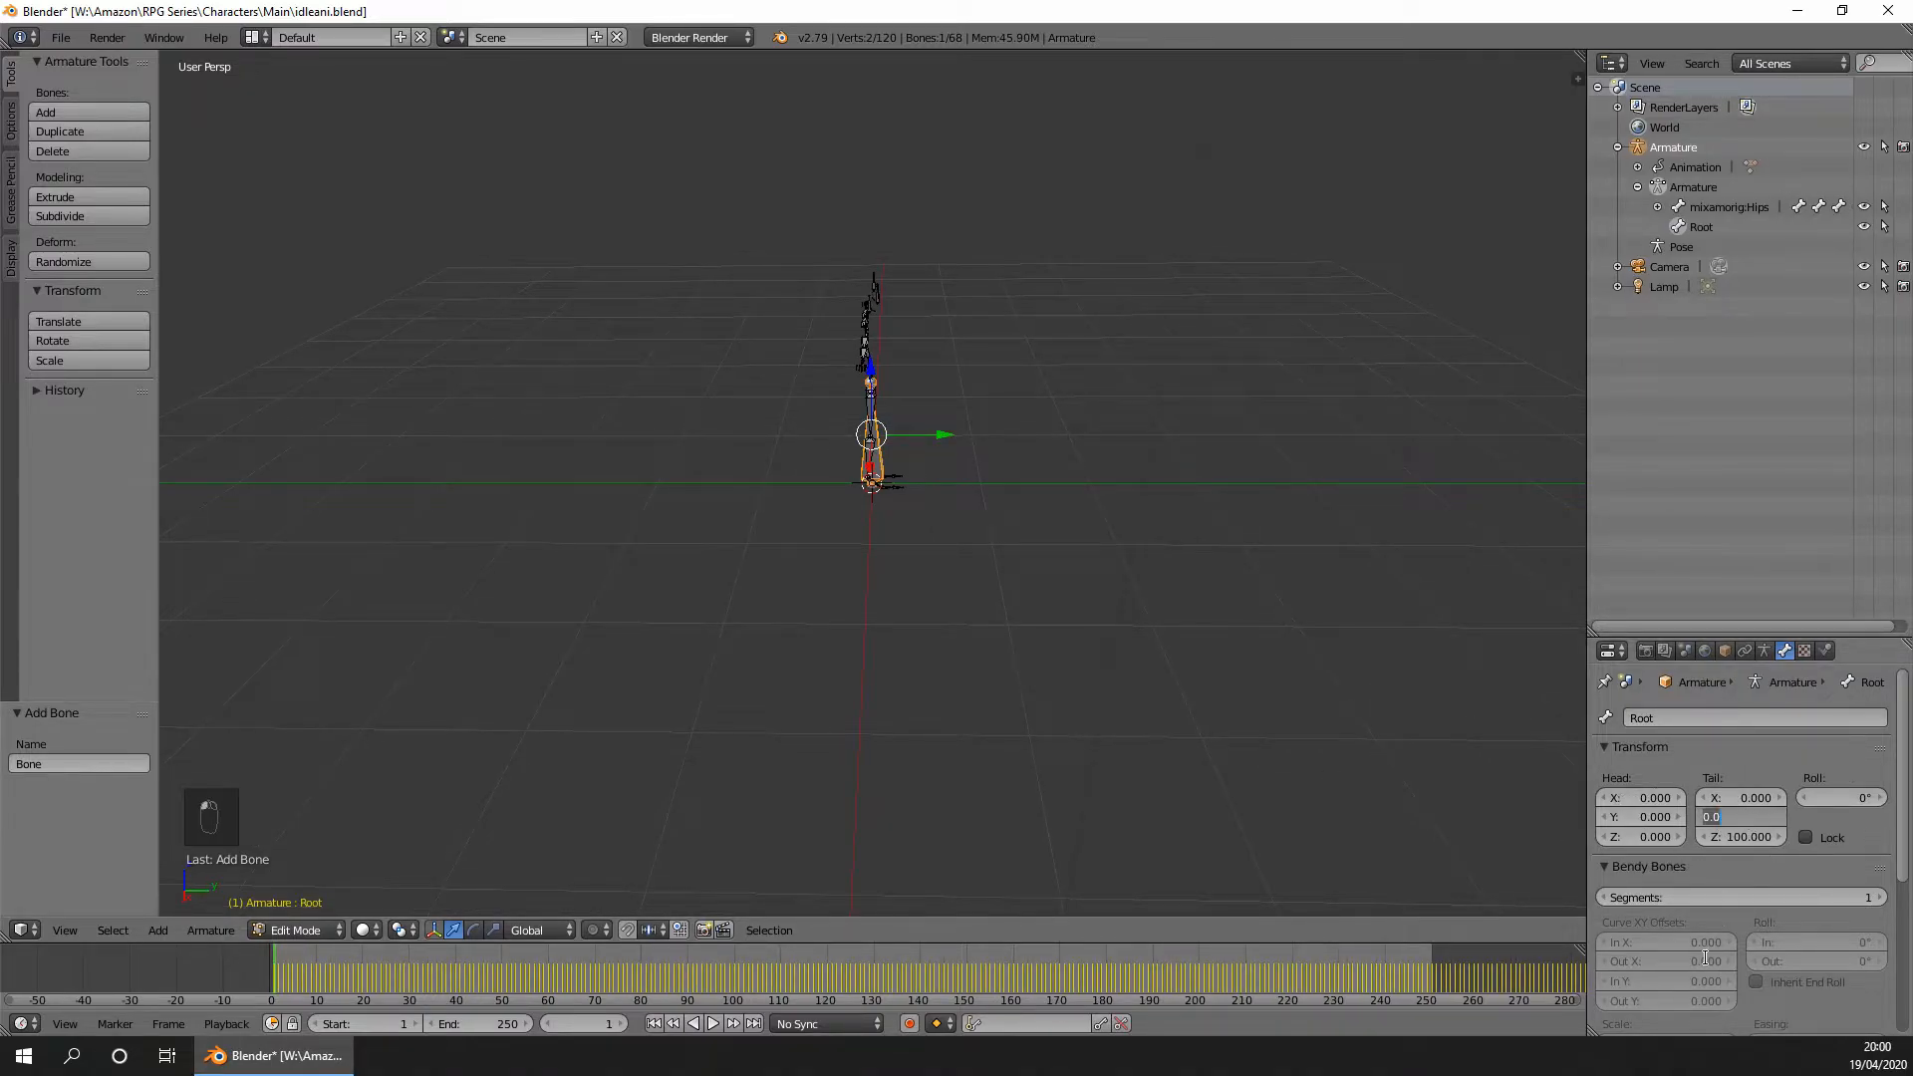
pyautogui.write('100')
pyautogui.press('Return')
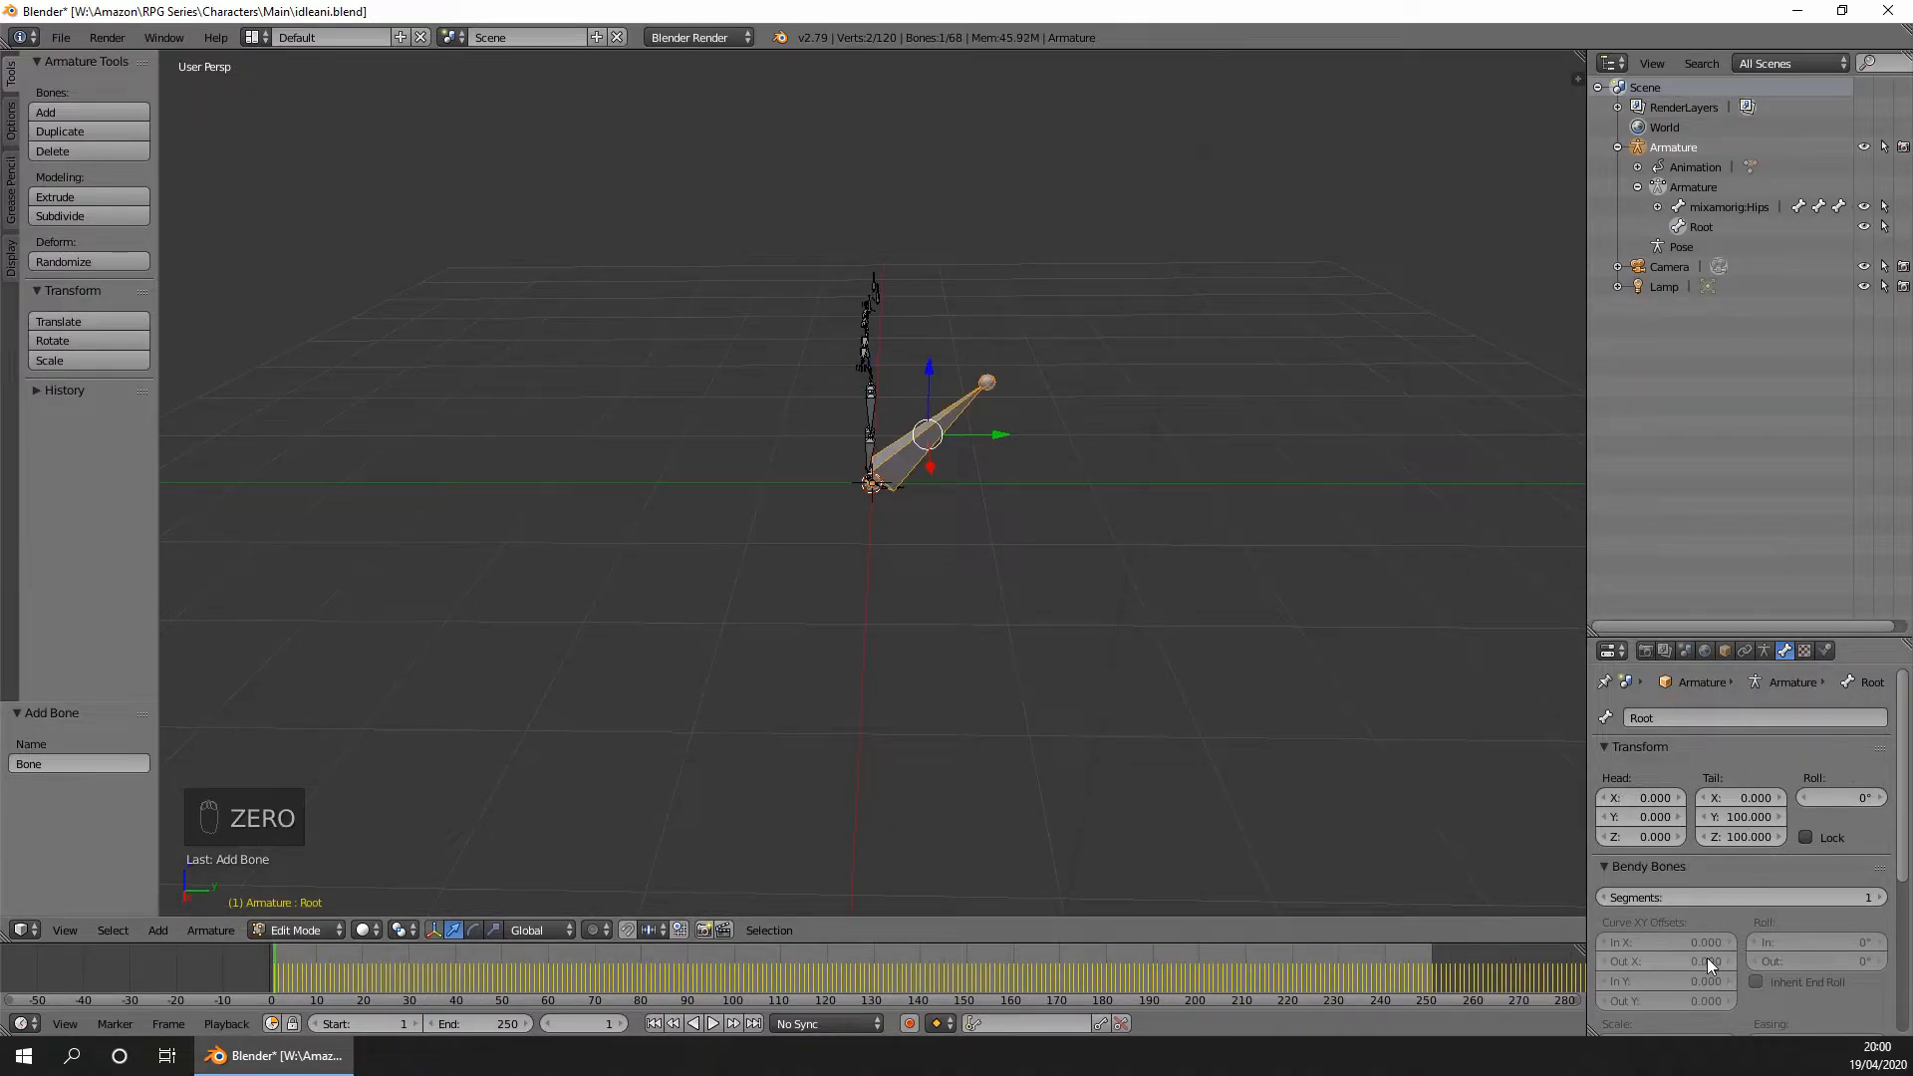
pyautogui.click(1754, 835)
pyautogui.write('0')
pyautogui.press('Return')
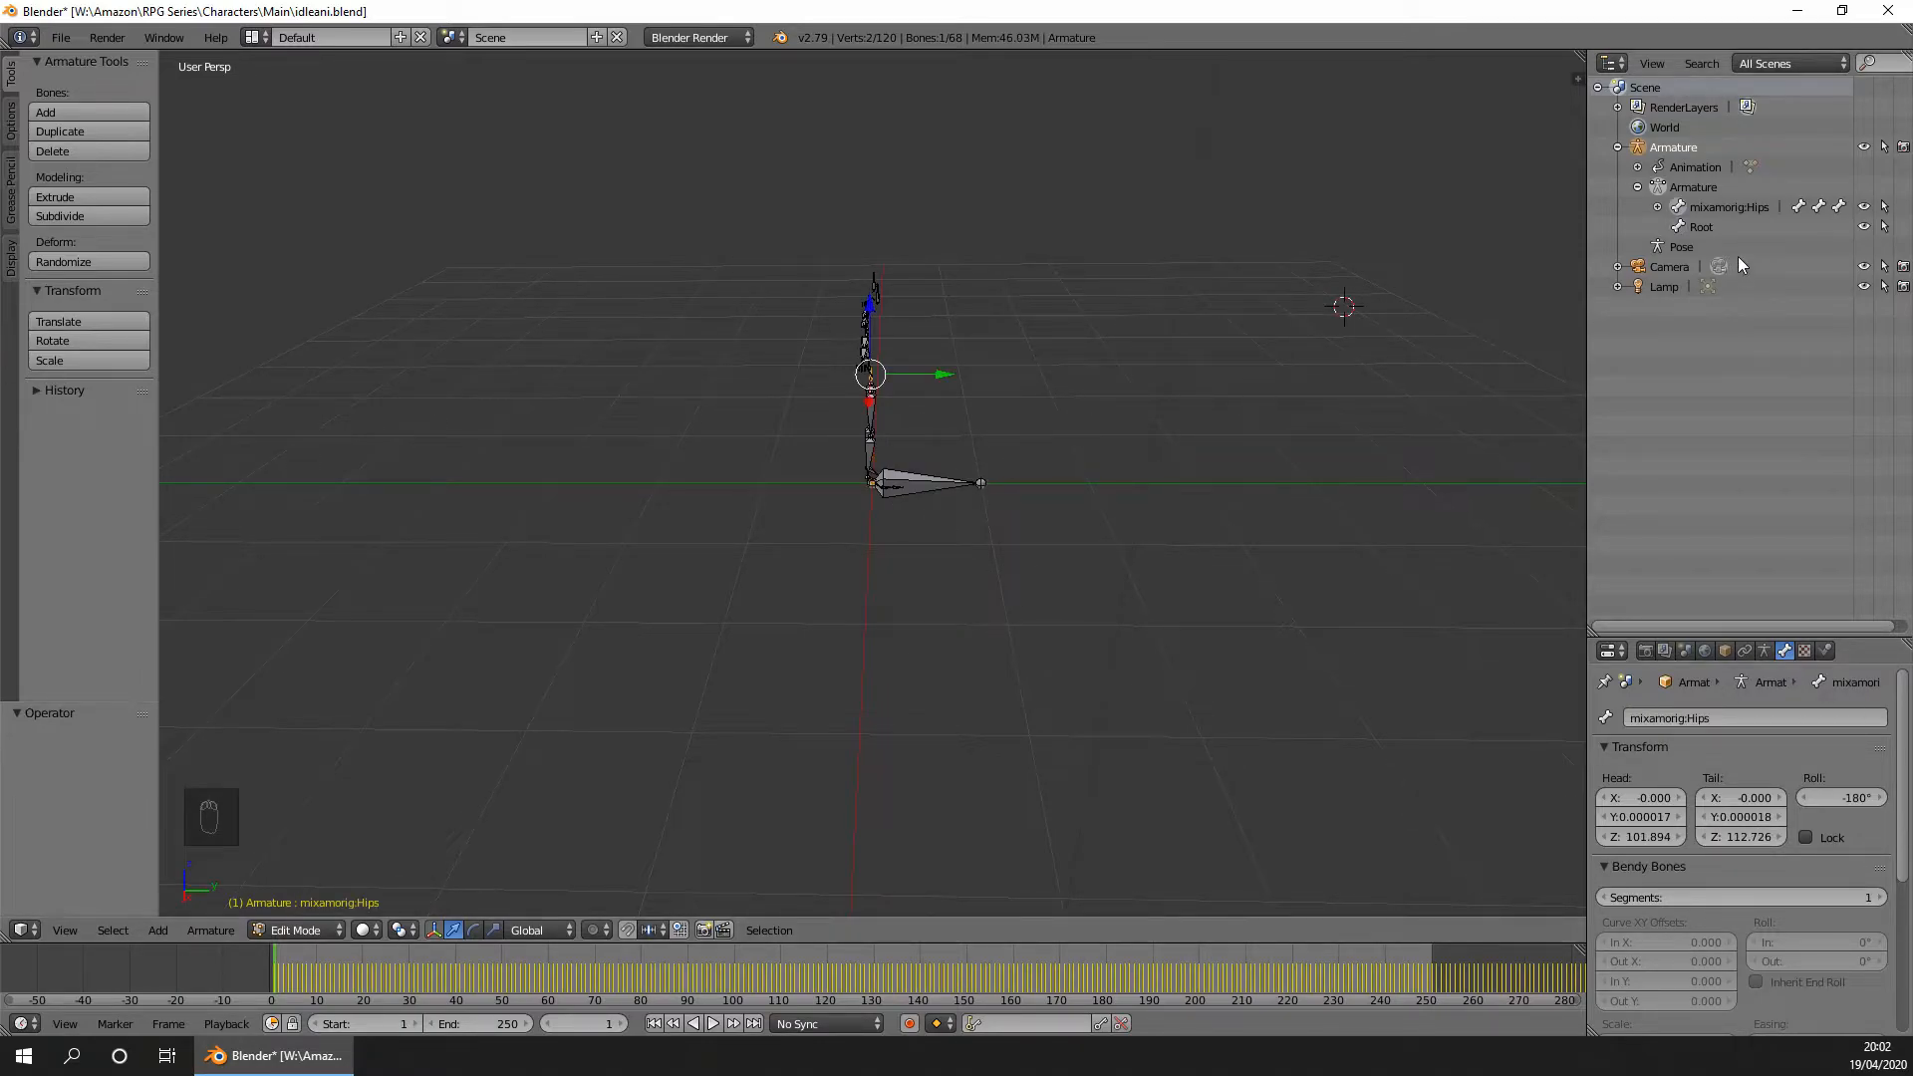
# Parent the mixamorig:Hips bone to the Root bone with Keep Offset.
pyautogui.click(1684, 229)
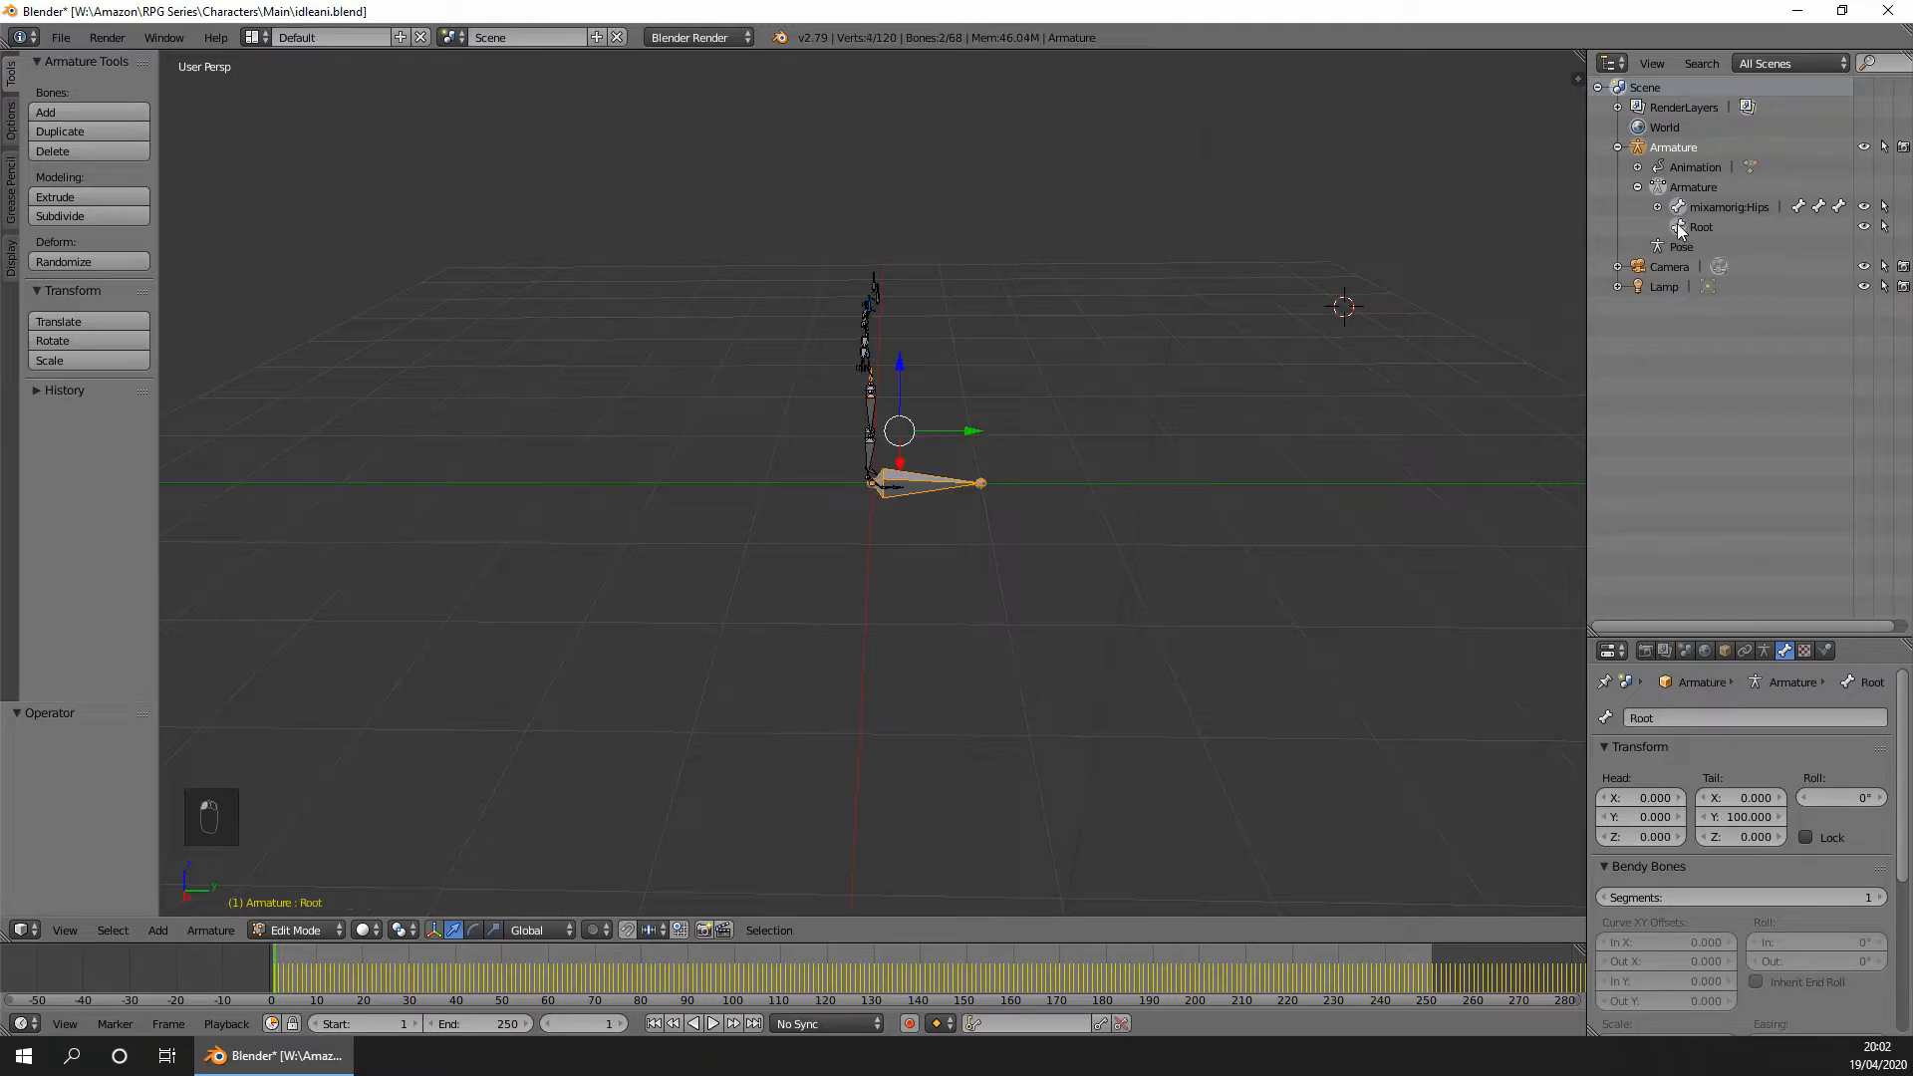
pyautogui.hotkey('ctrl', 'p')
pyautogui.click(1063, 498)
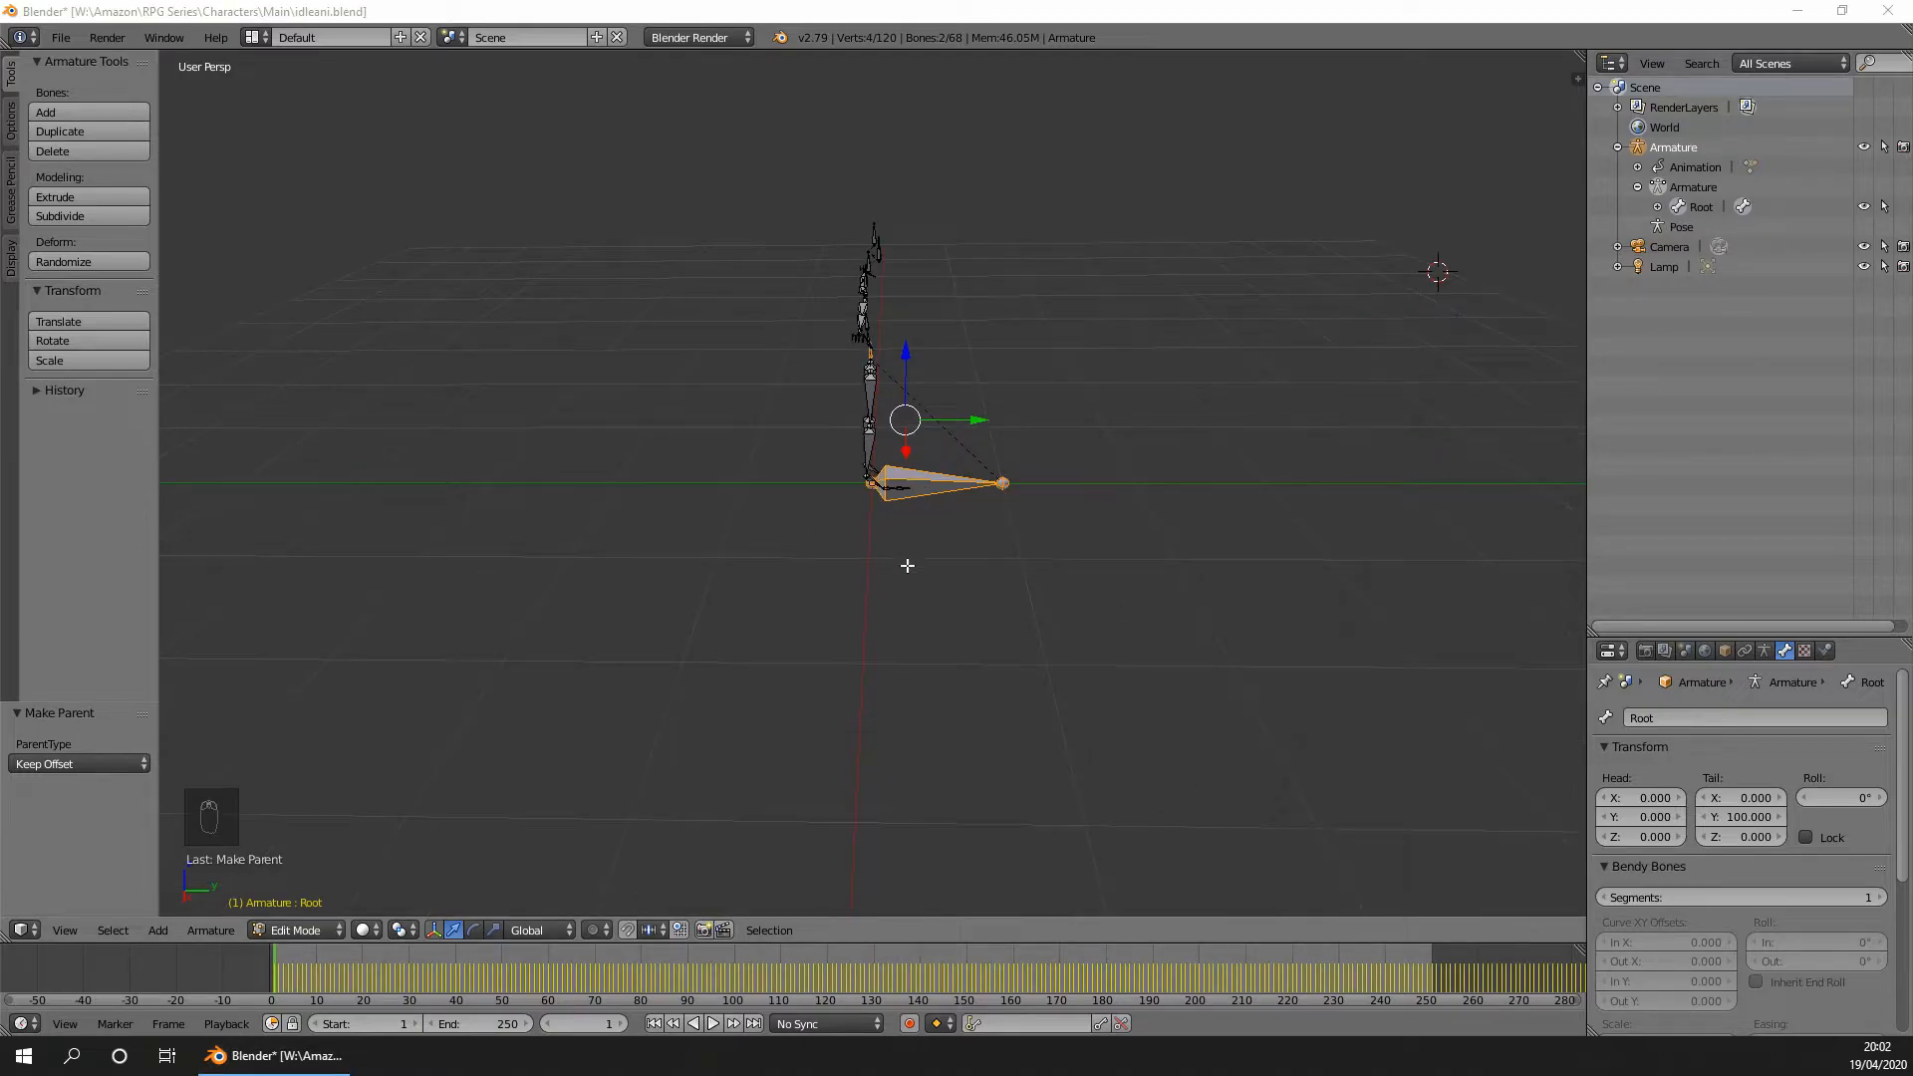
pyautogui.moveTo(893, 585); pyautogui.dragTo(897, 552, button='middle')
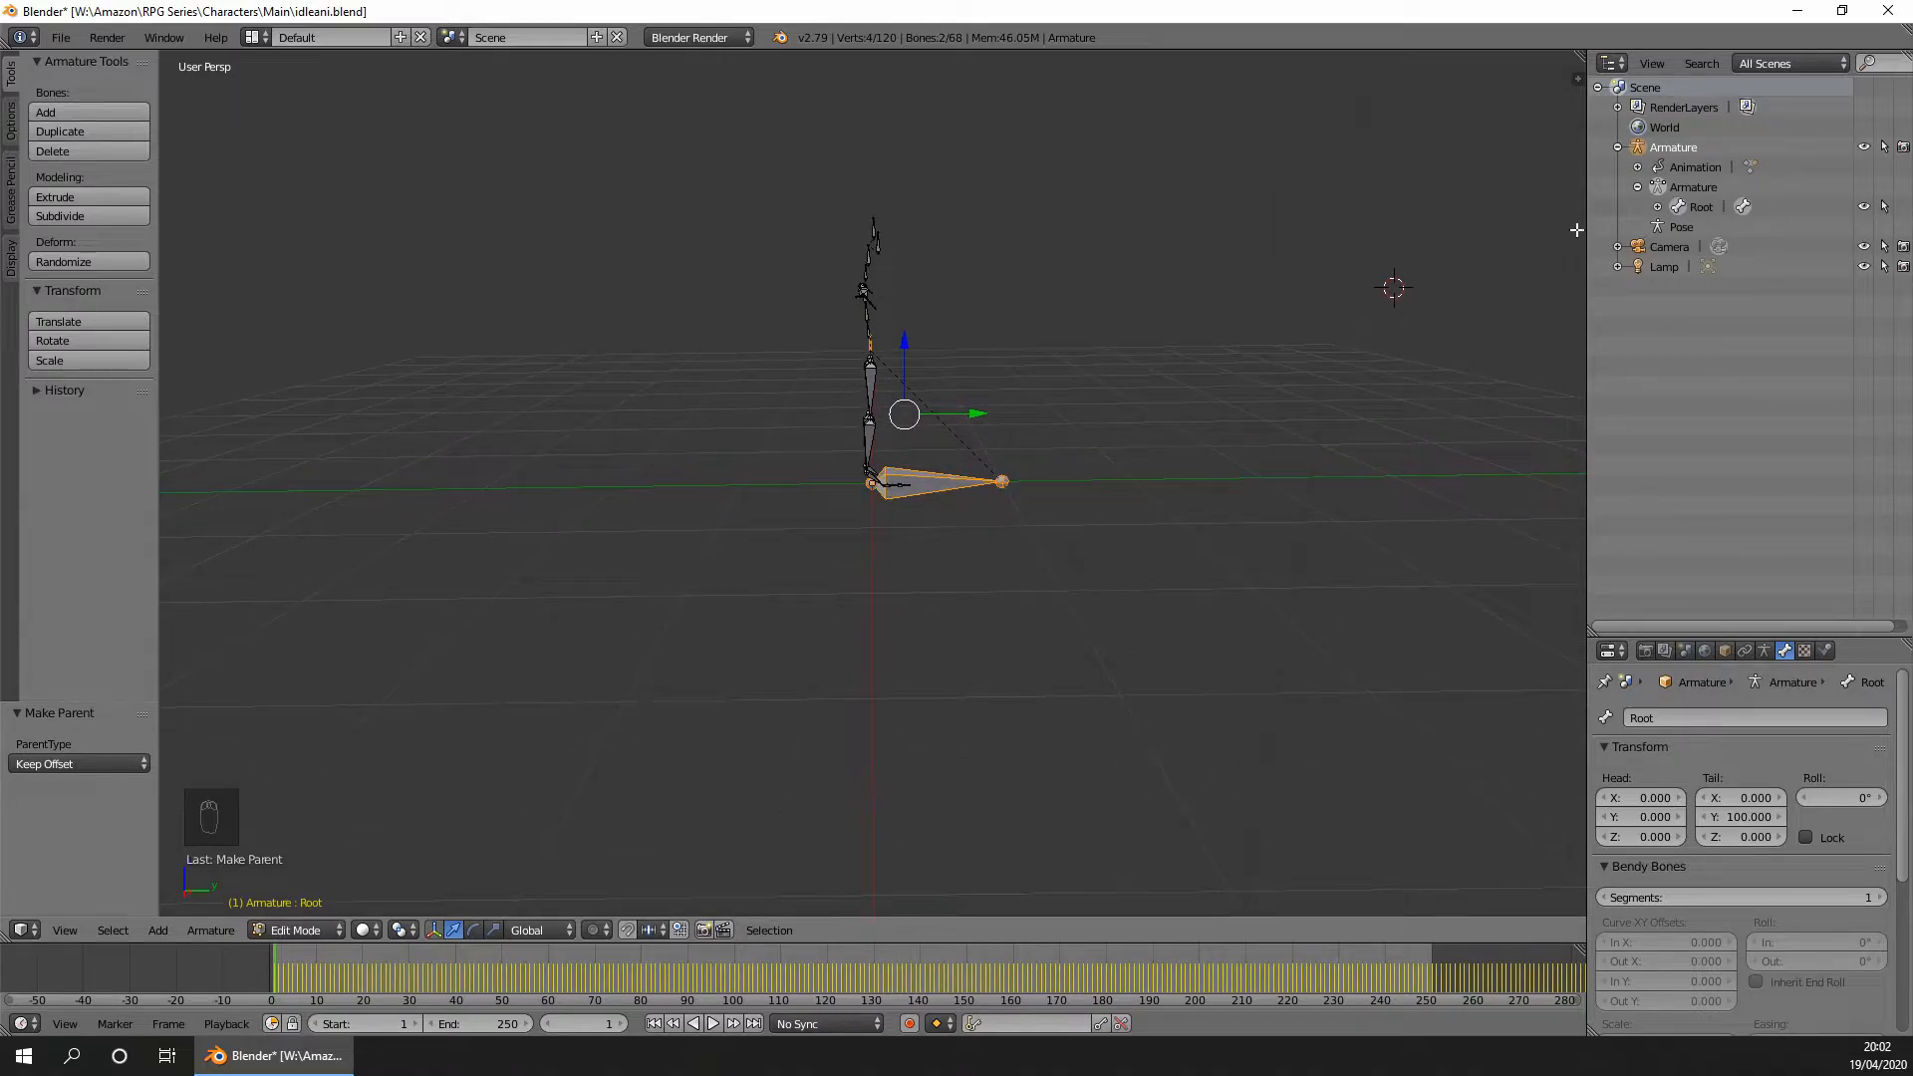
# Select only the Root bone, split the 3D view into two side by side, and collapse the second view's tool shelf.
pyautogui.click(1681, 208)
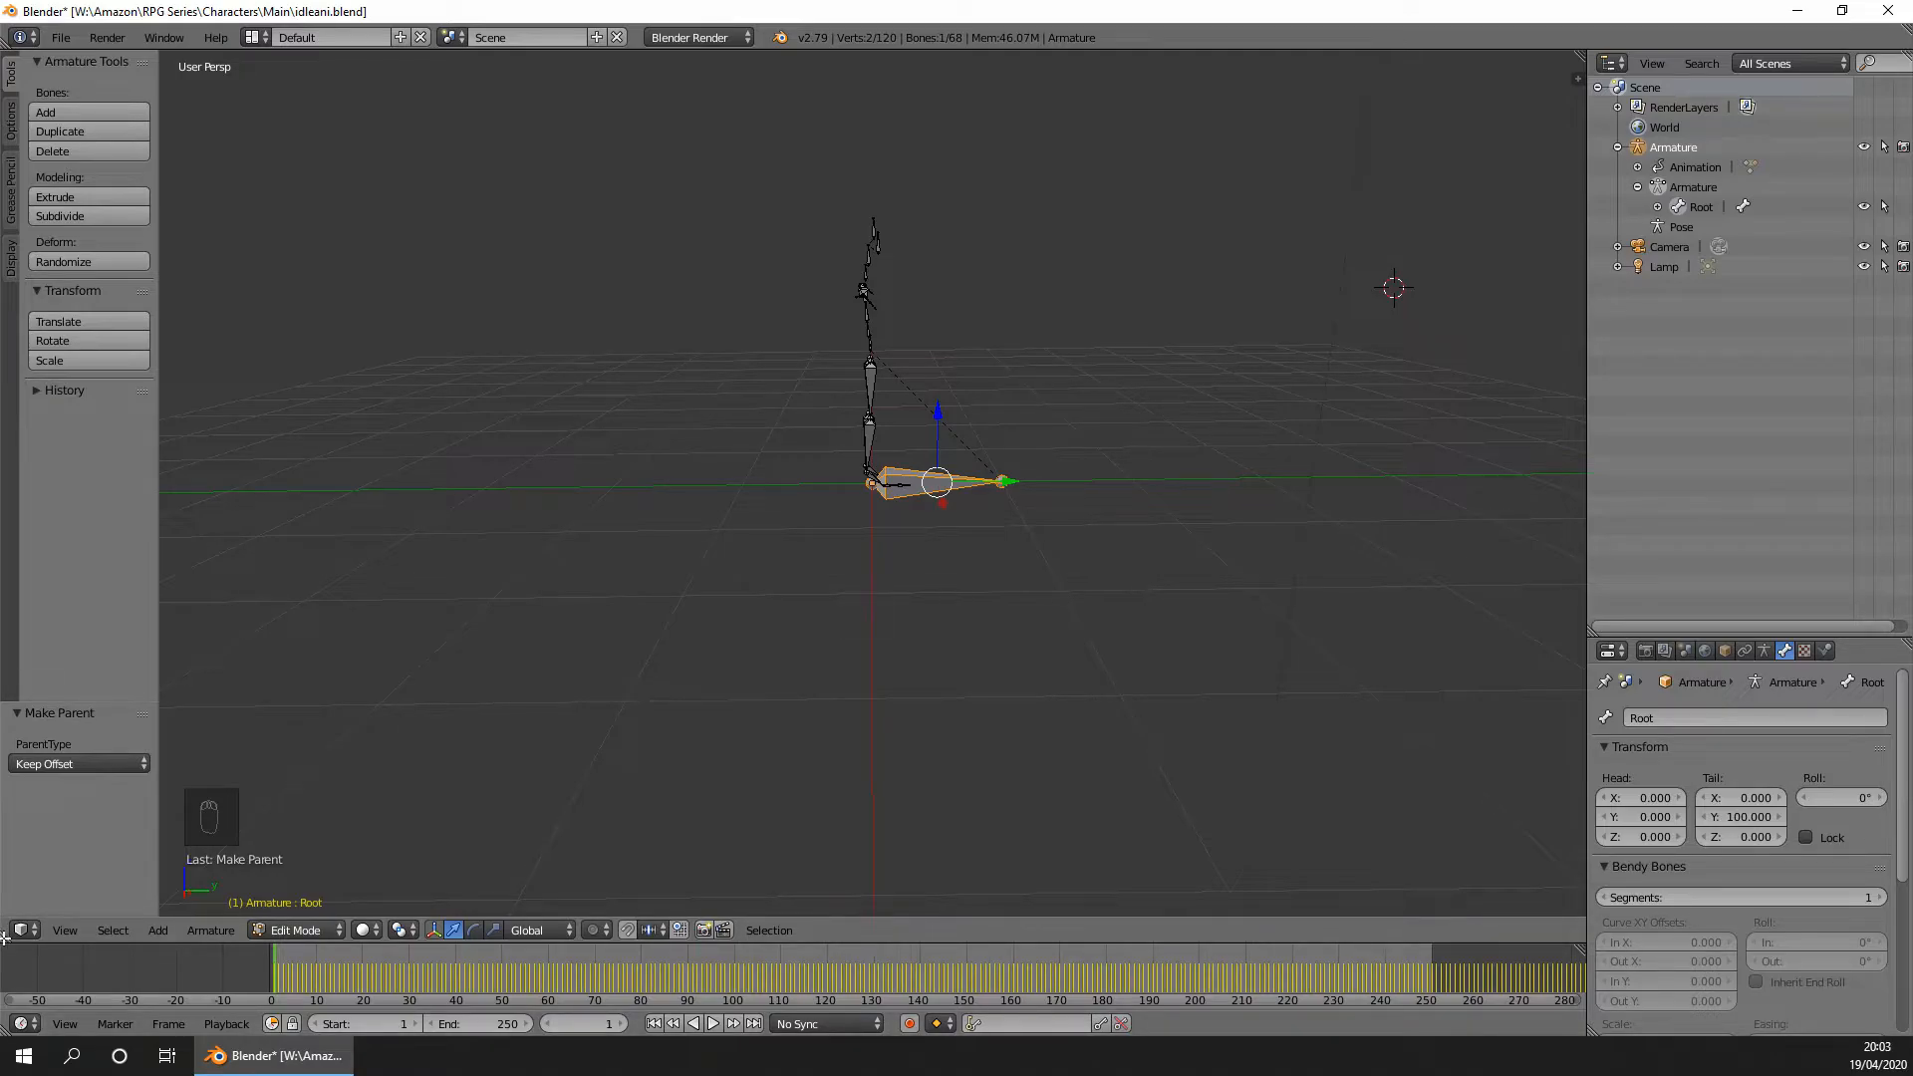
pyautogui.moveTo(3, 936); pyautogui.dragTo(838, 937)
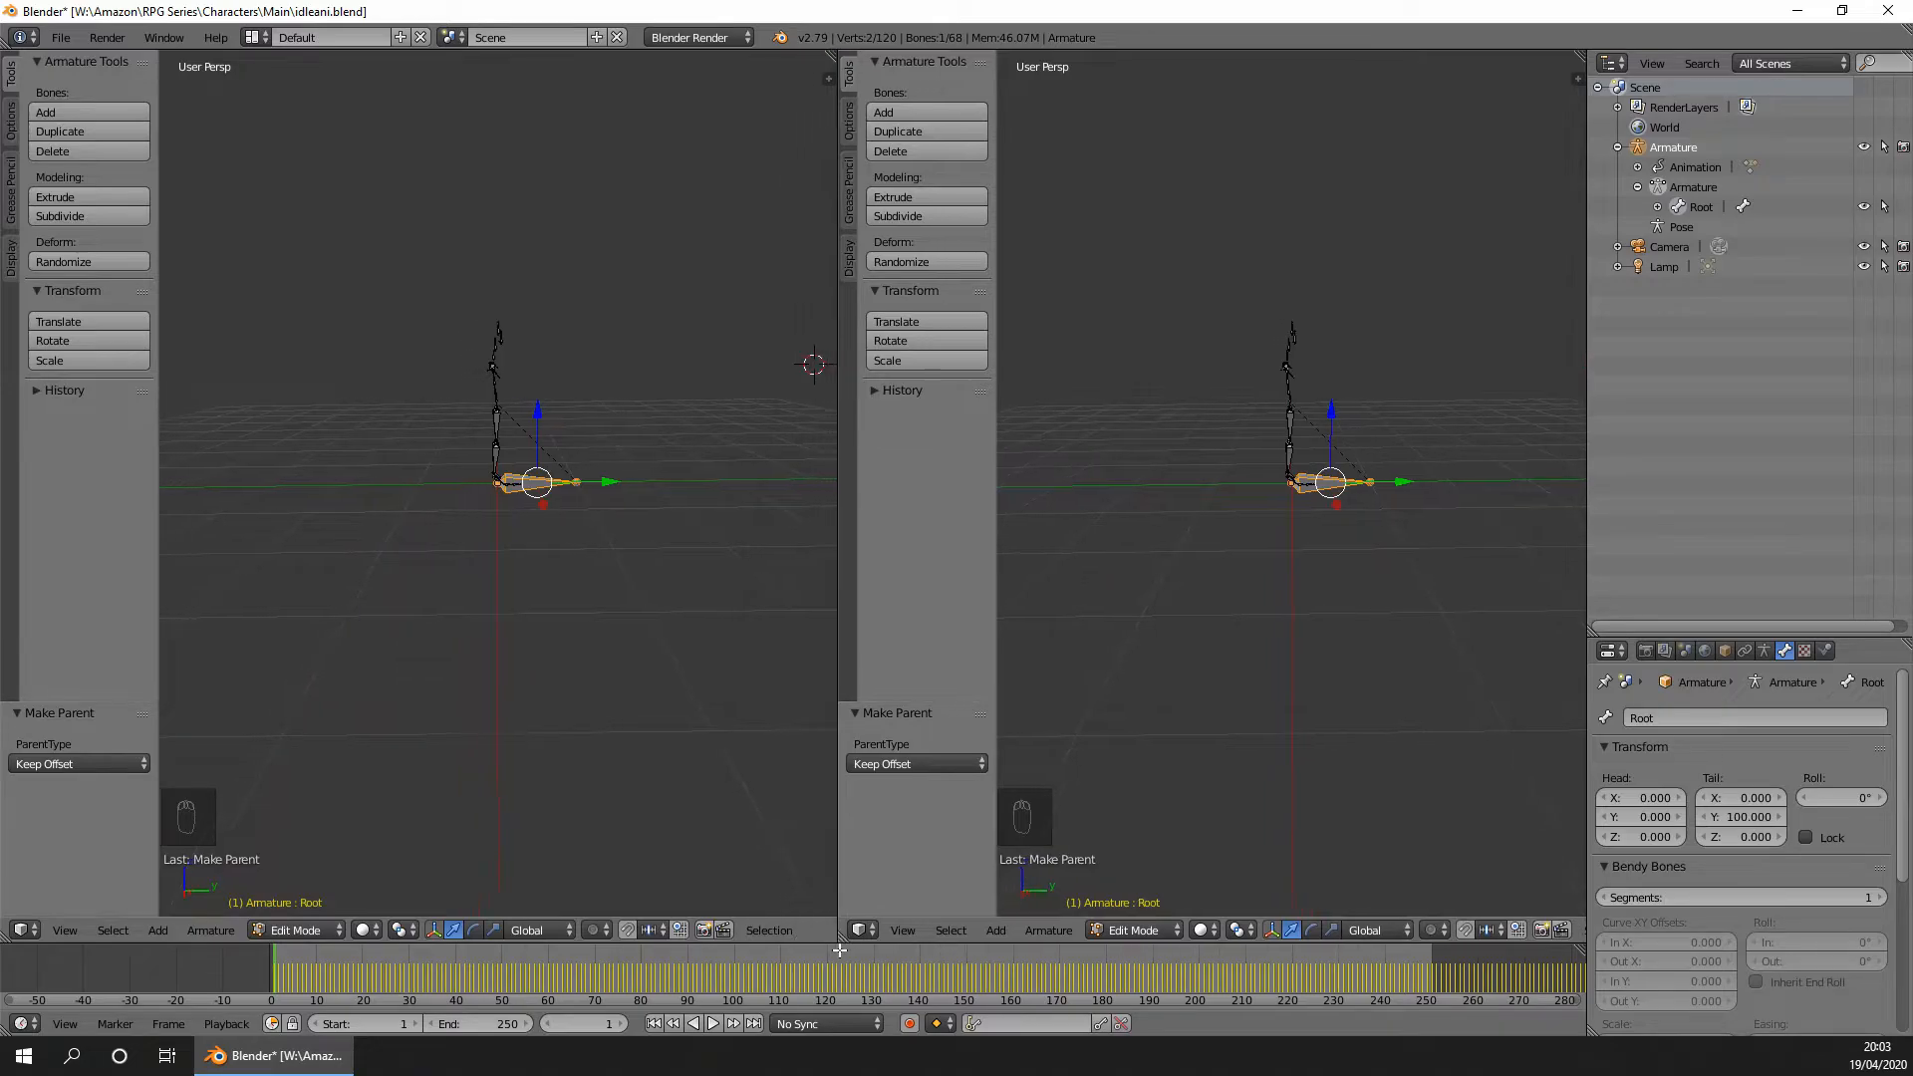
pyautogui.moveTo(996, 630); pyautogui.dragTo(785, 631)
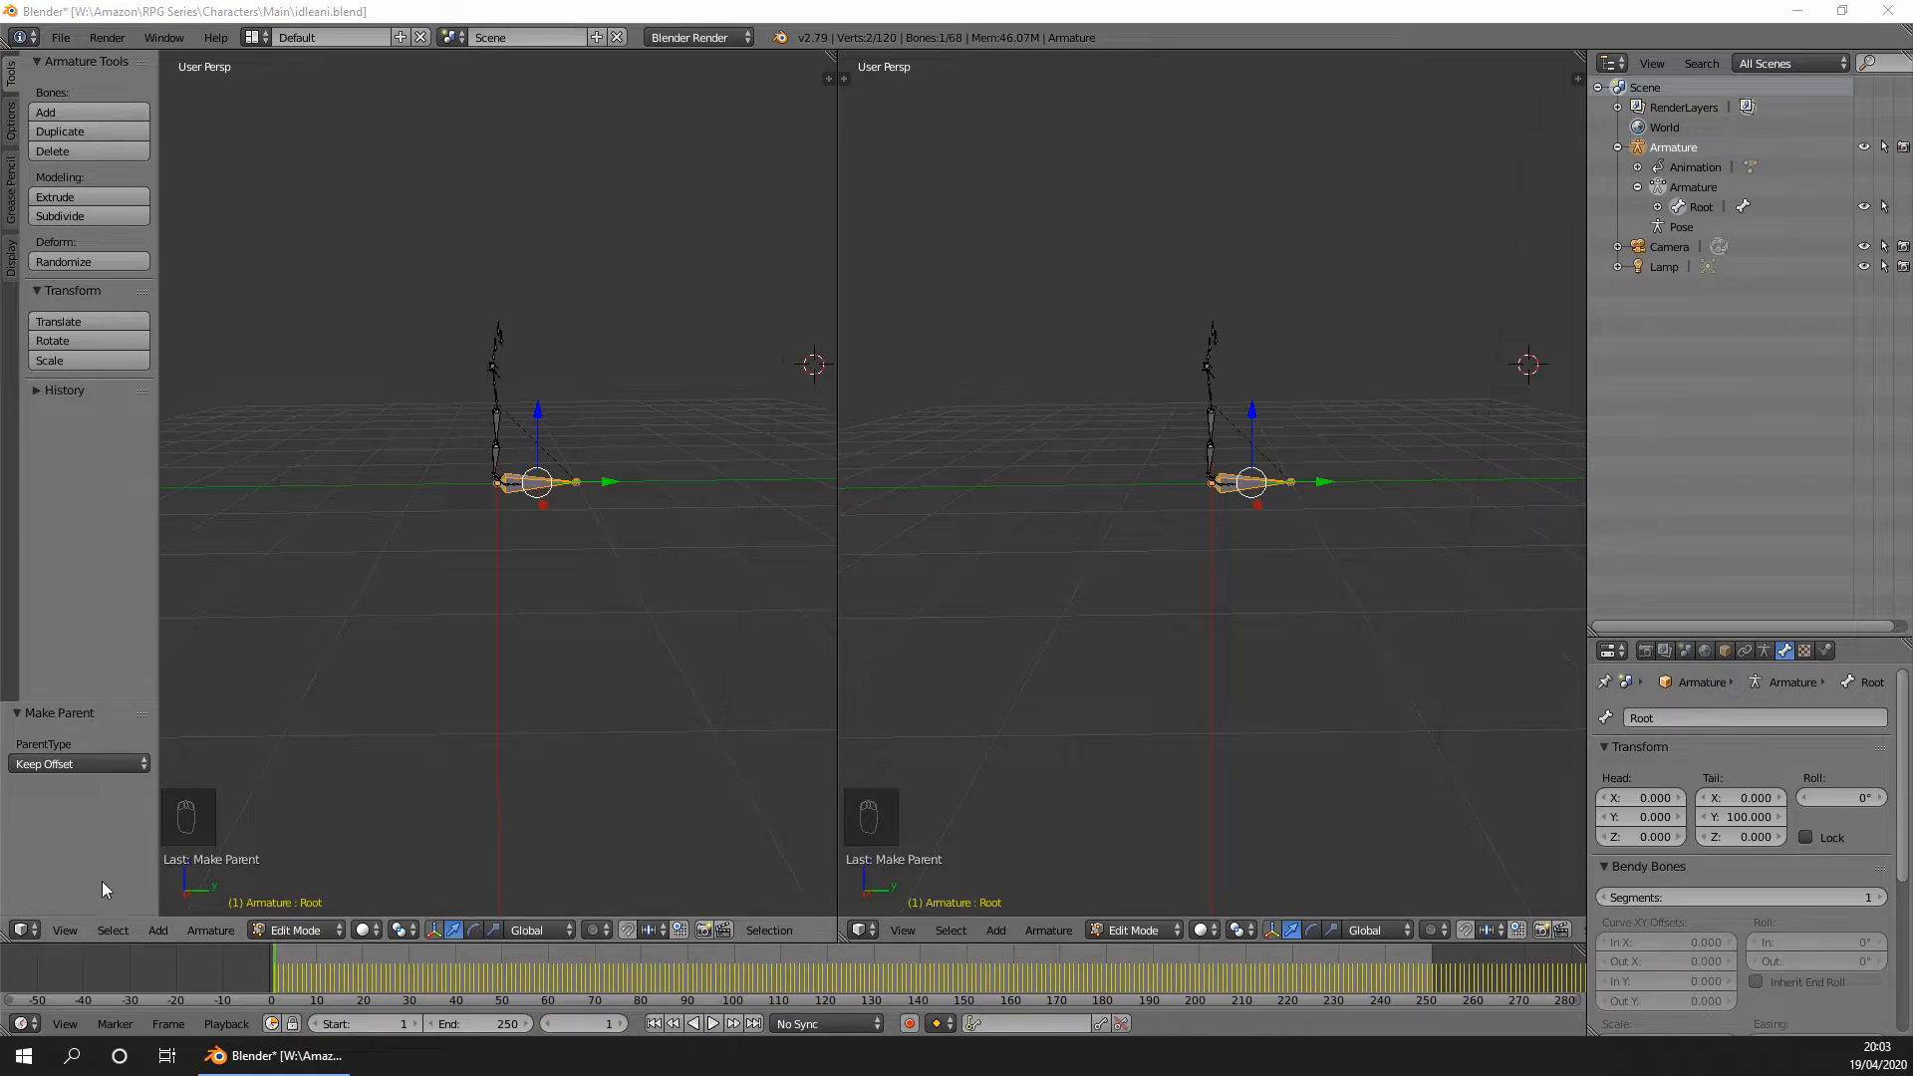
# Change one of the two 3D views to a Graph Editor and expand the Armature group to list its animation channels.
pyautogui.click(25, 930)
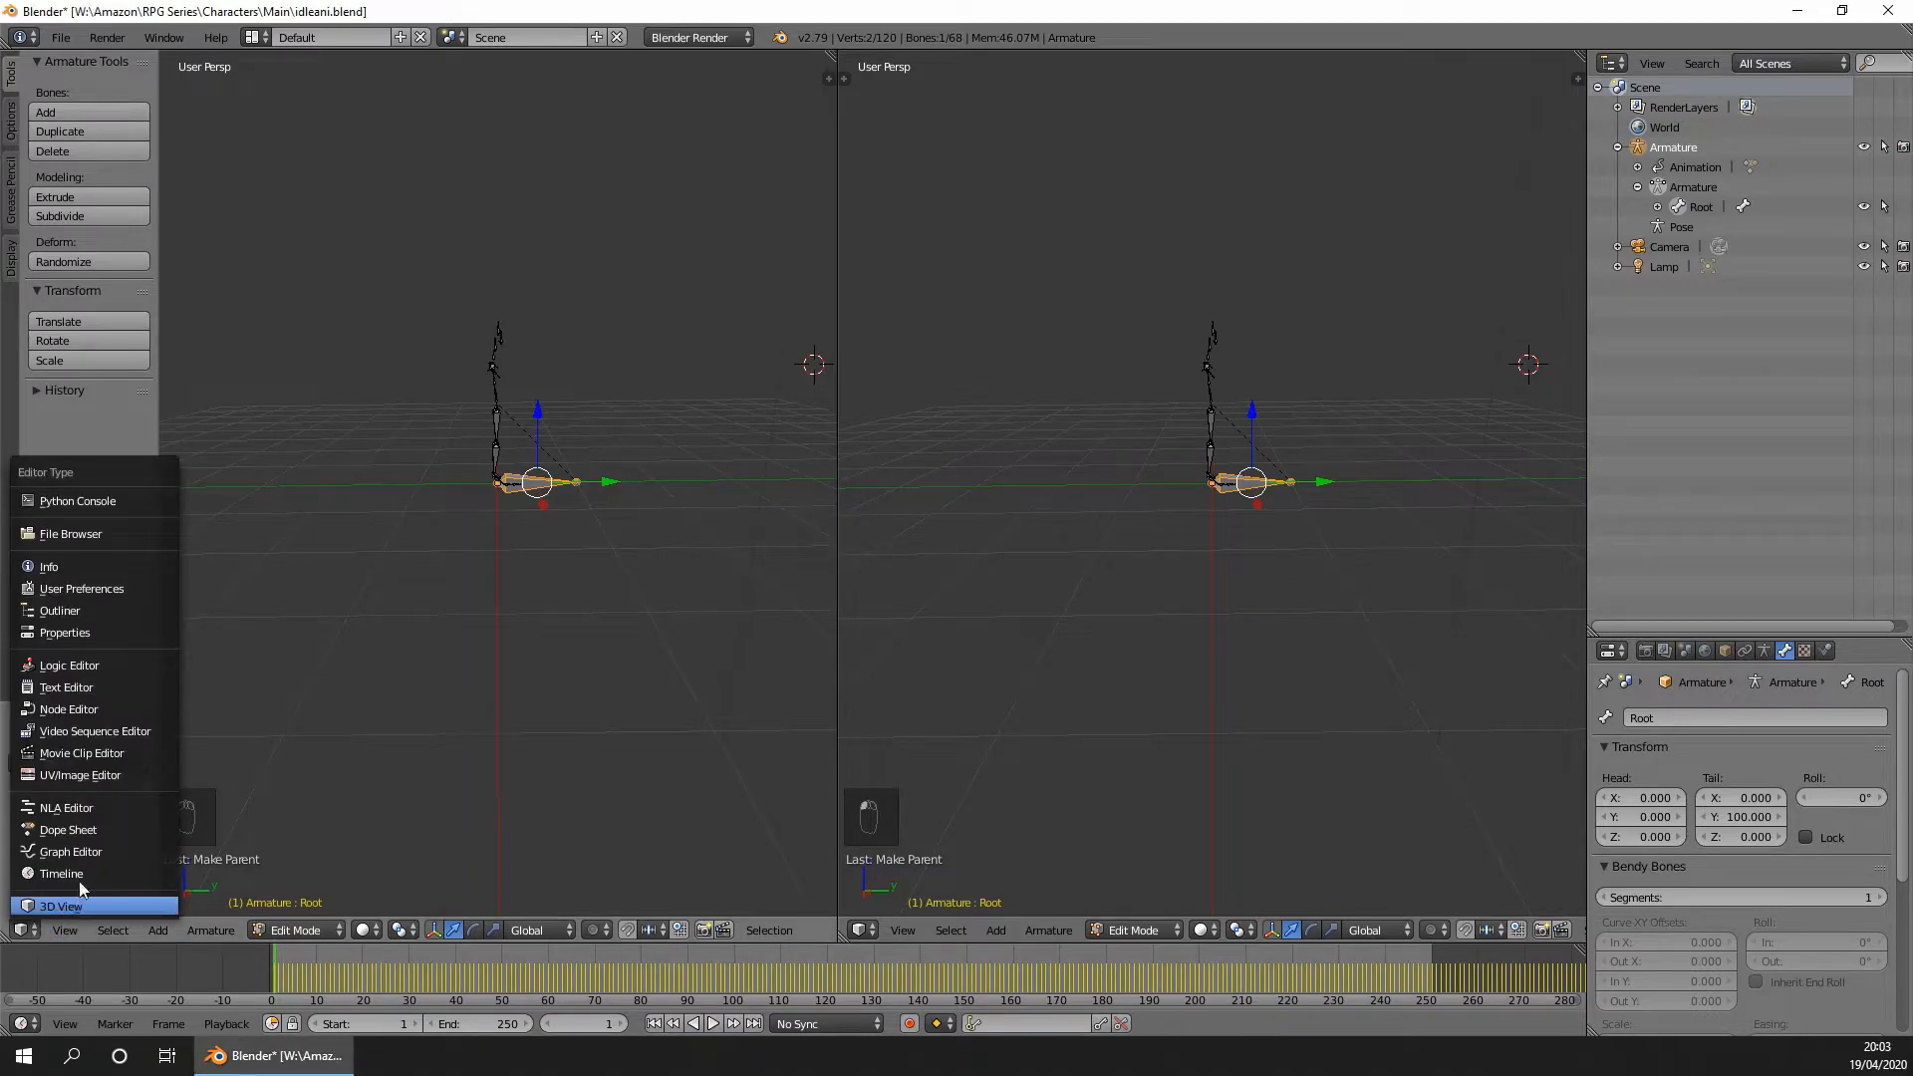
pyautogui.click(94, 854)
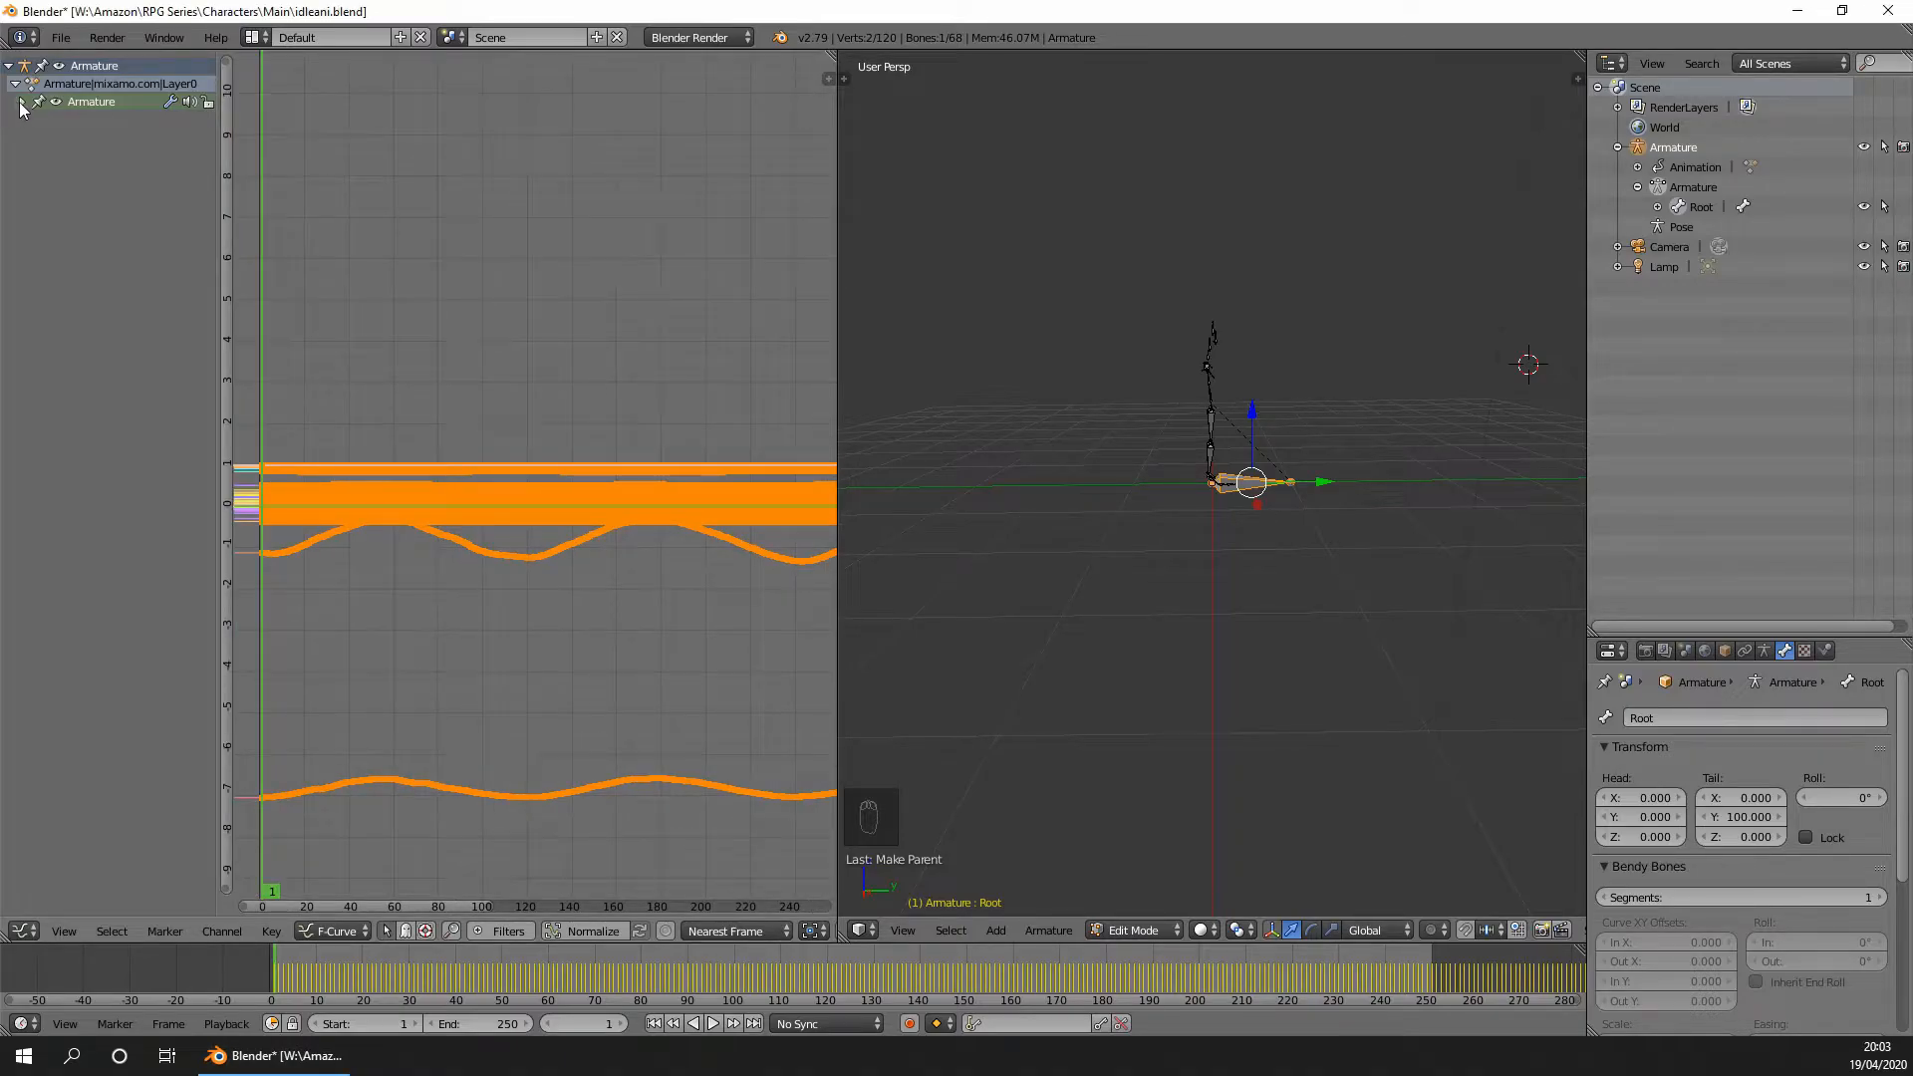
pyautogui.click(22, 102)
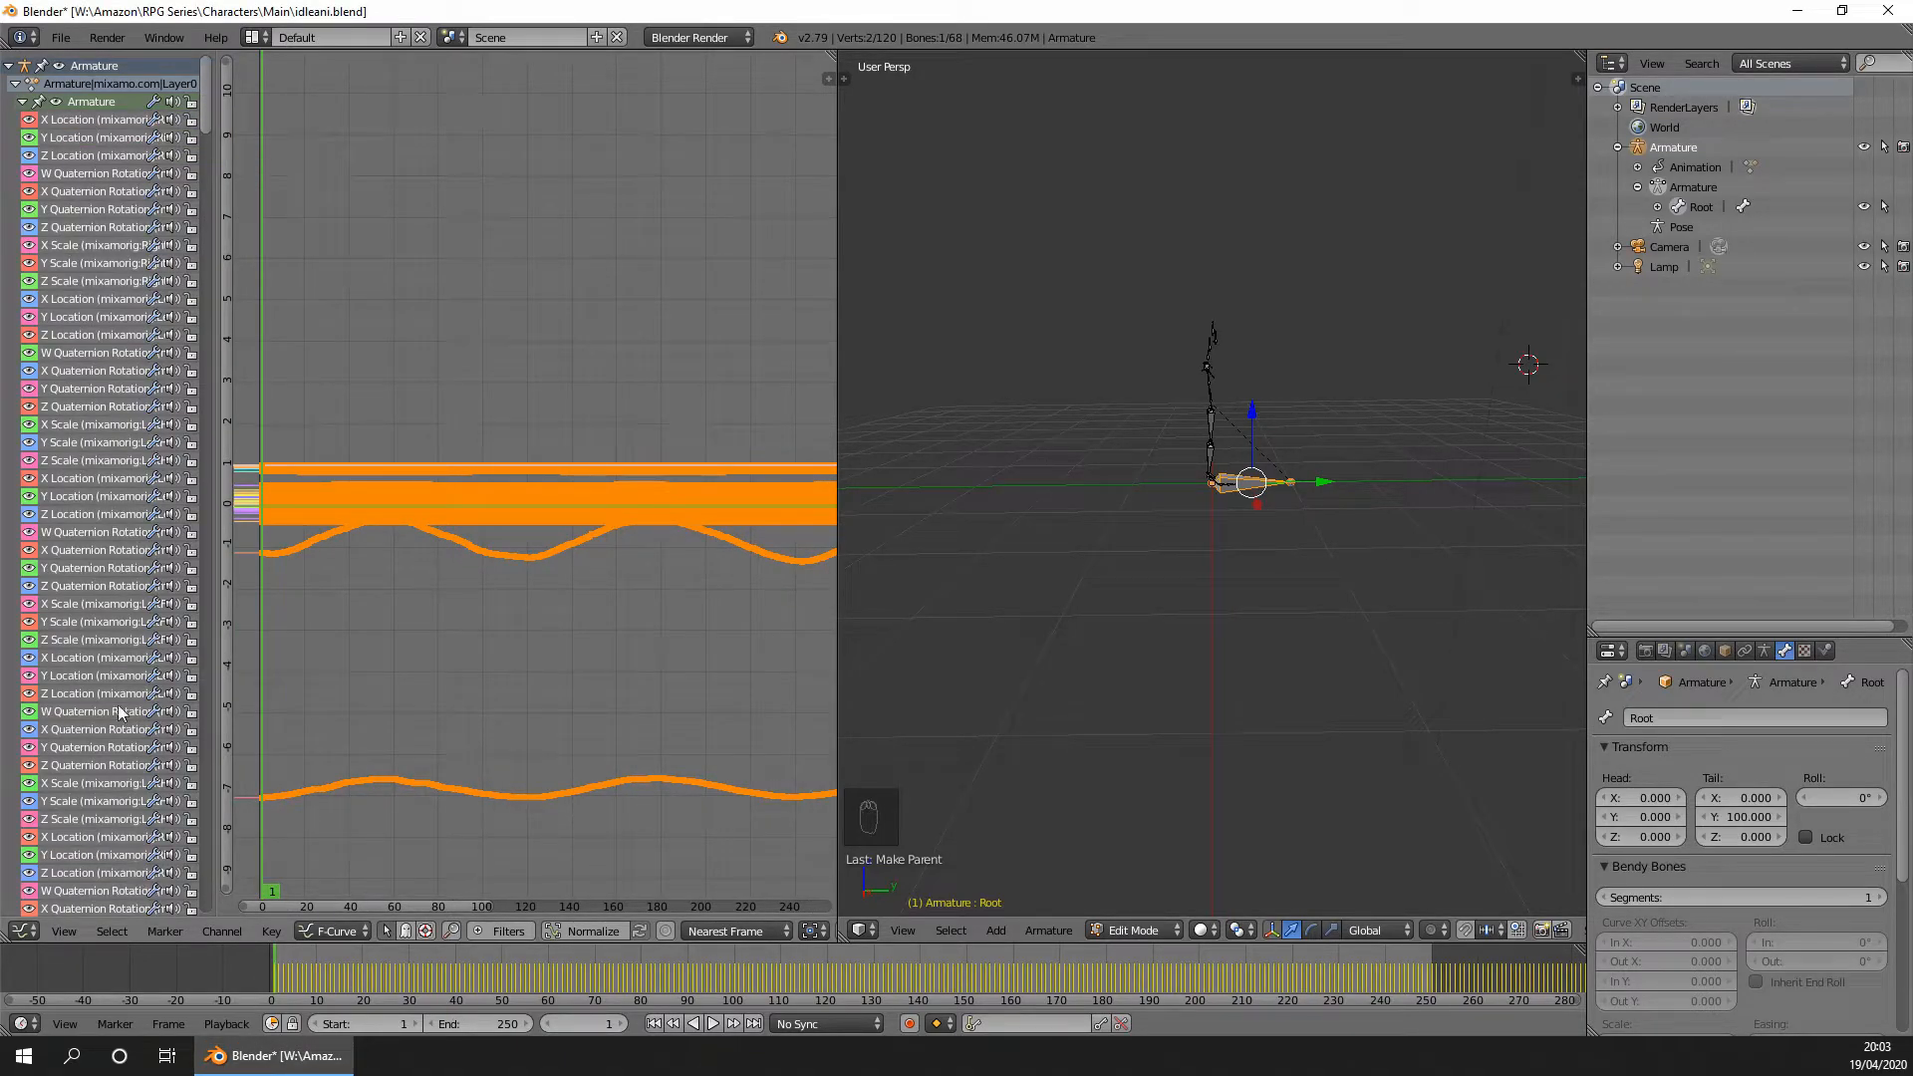
pyautogui.scroll(-5, 122, 710)
pyautogui.scroll(5, 122, 695)
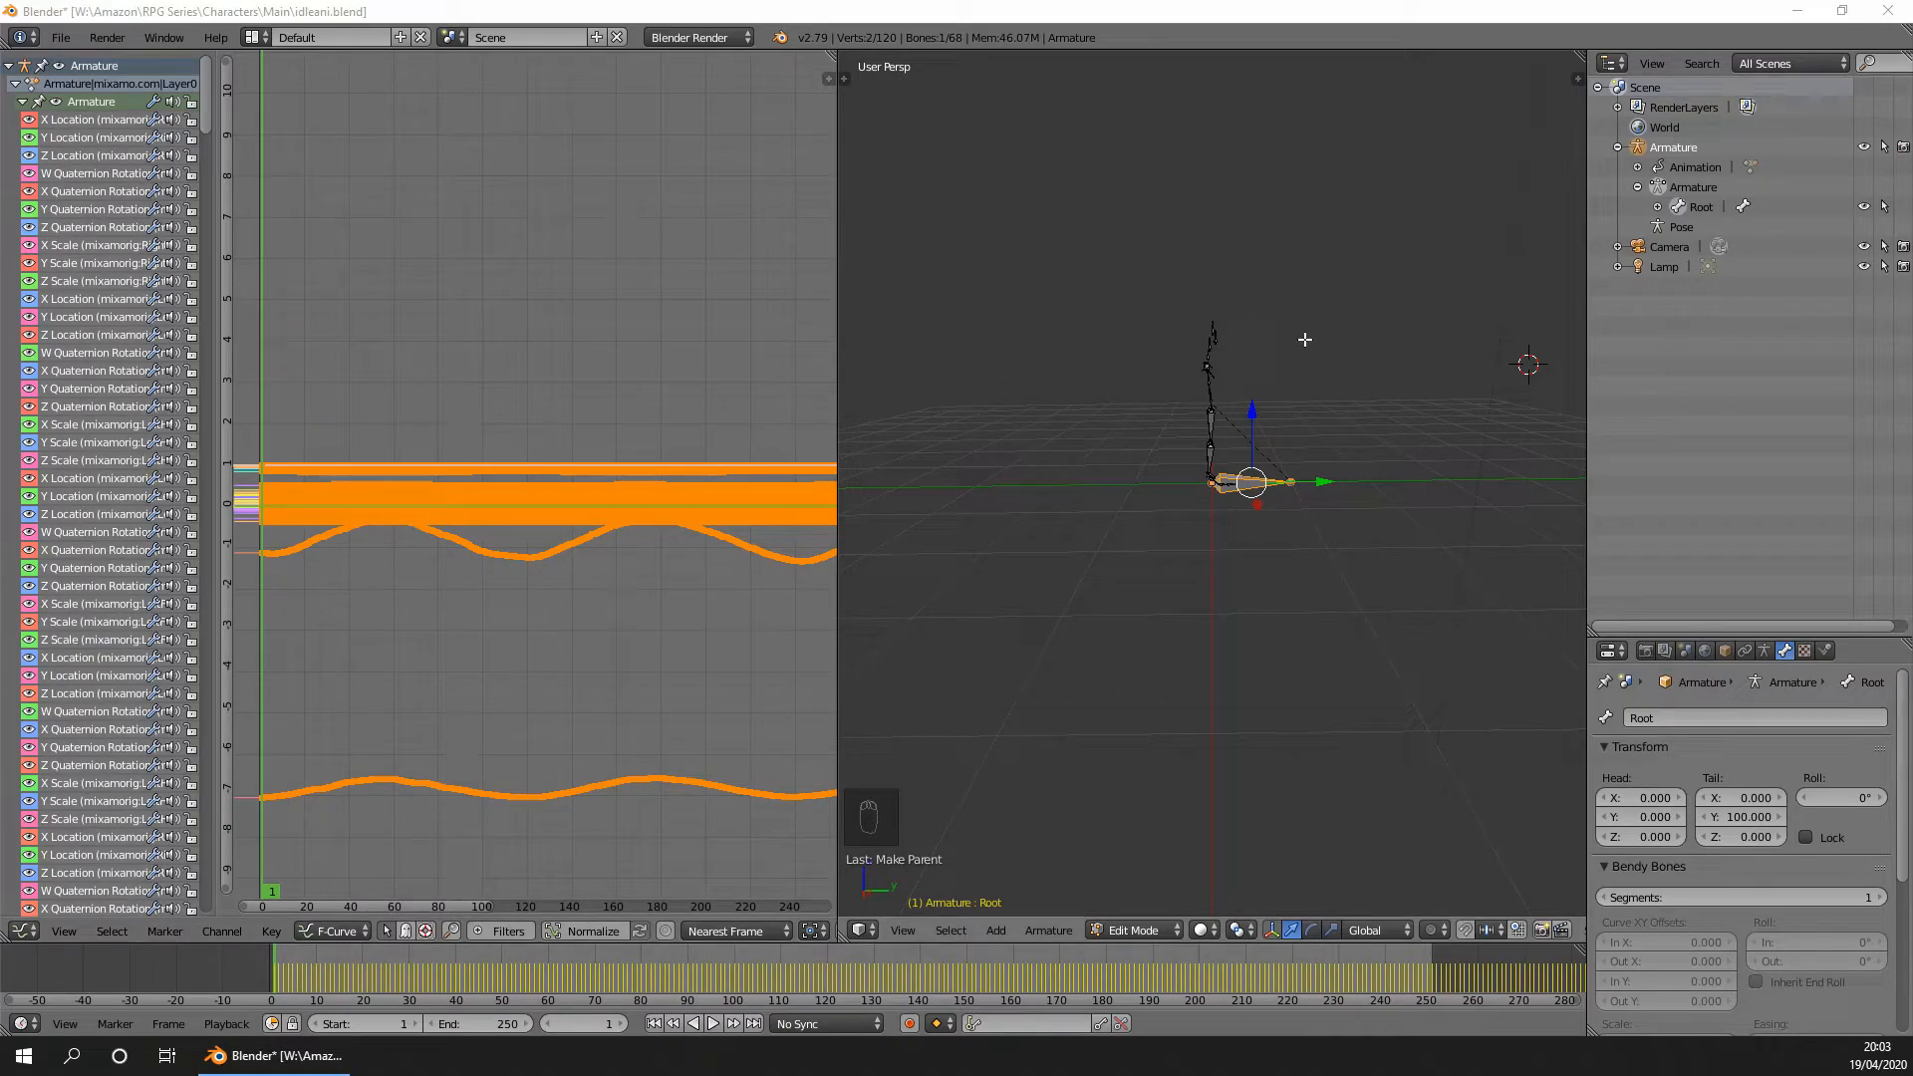
# Switch the armature to Pose Mode, expand its pose bone hierarchy, and select the mixamorig:Hips bone.
pyautogui.click(1682, 227)
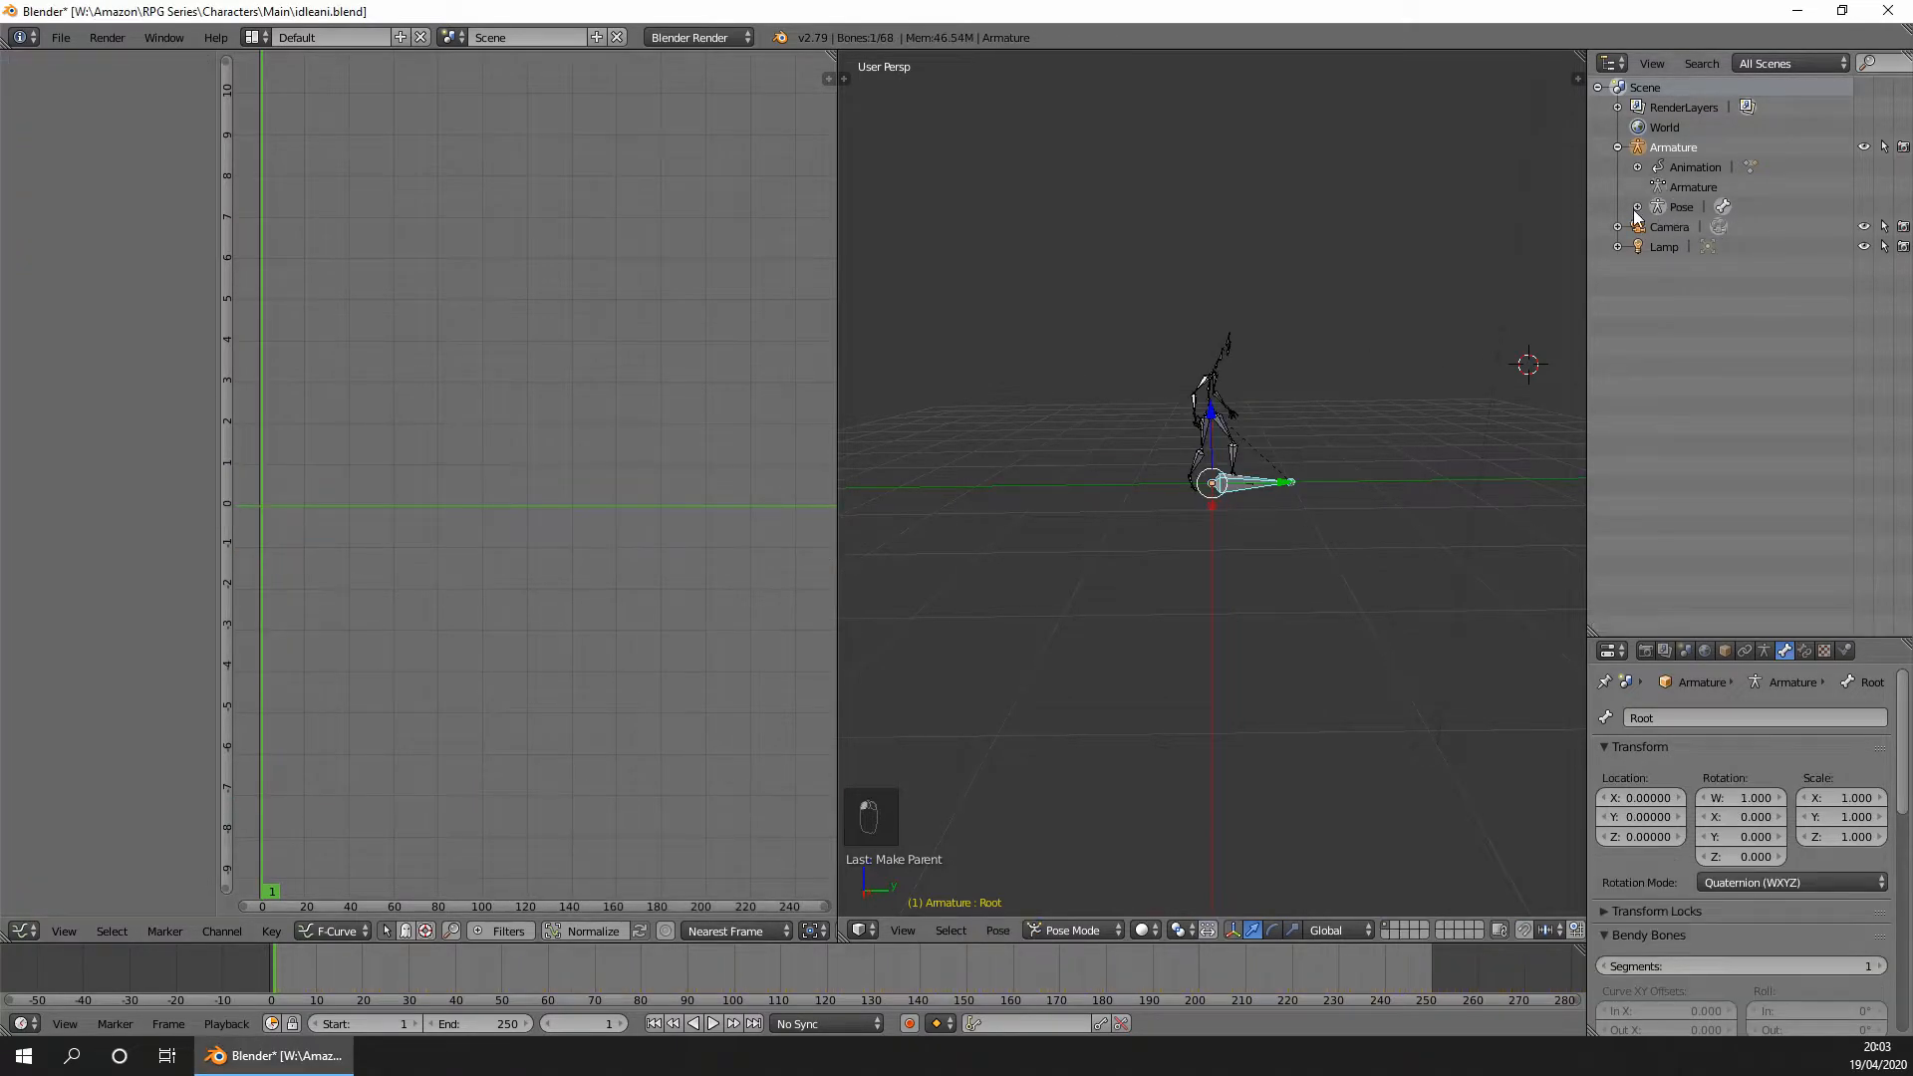
pyautogui.click(1637, 207)
pyautogui.click(1657, 228)
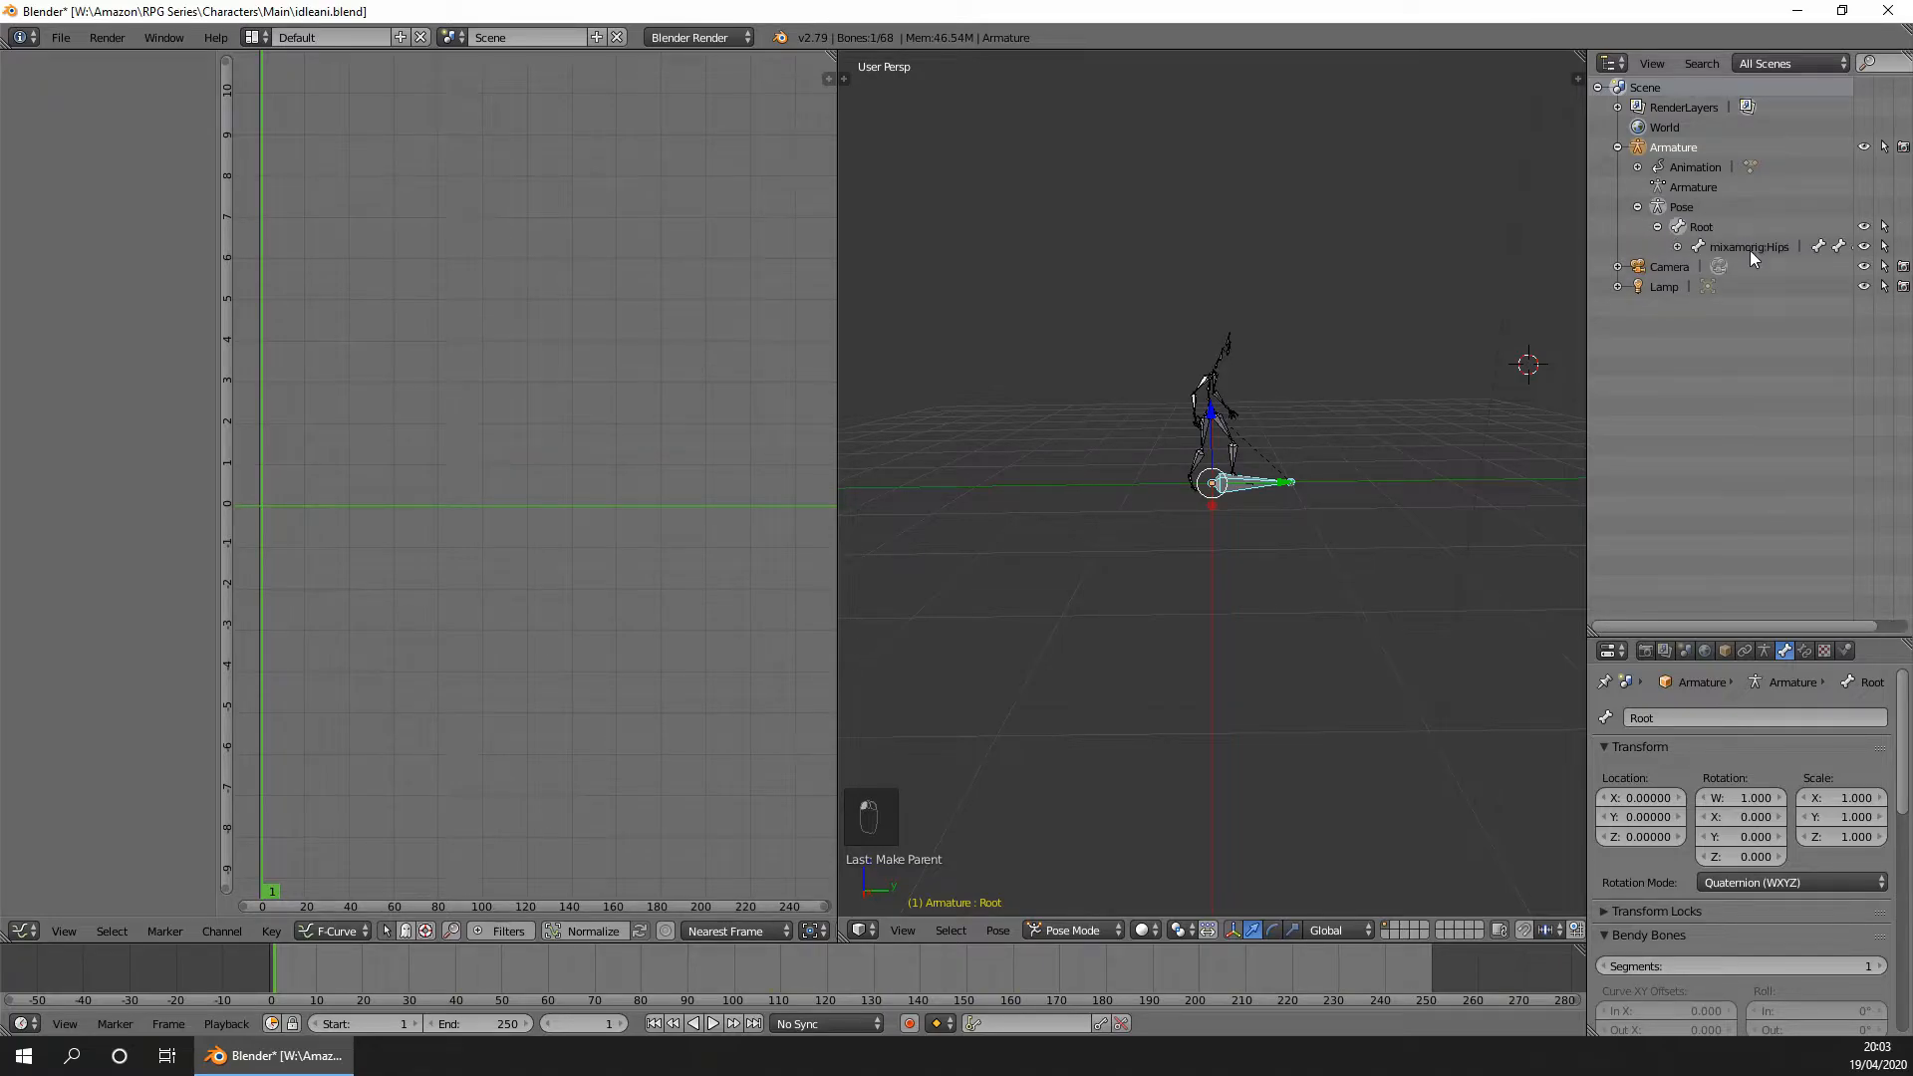
pyautogui.click(1752, 245)
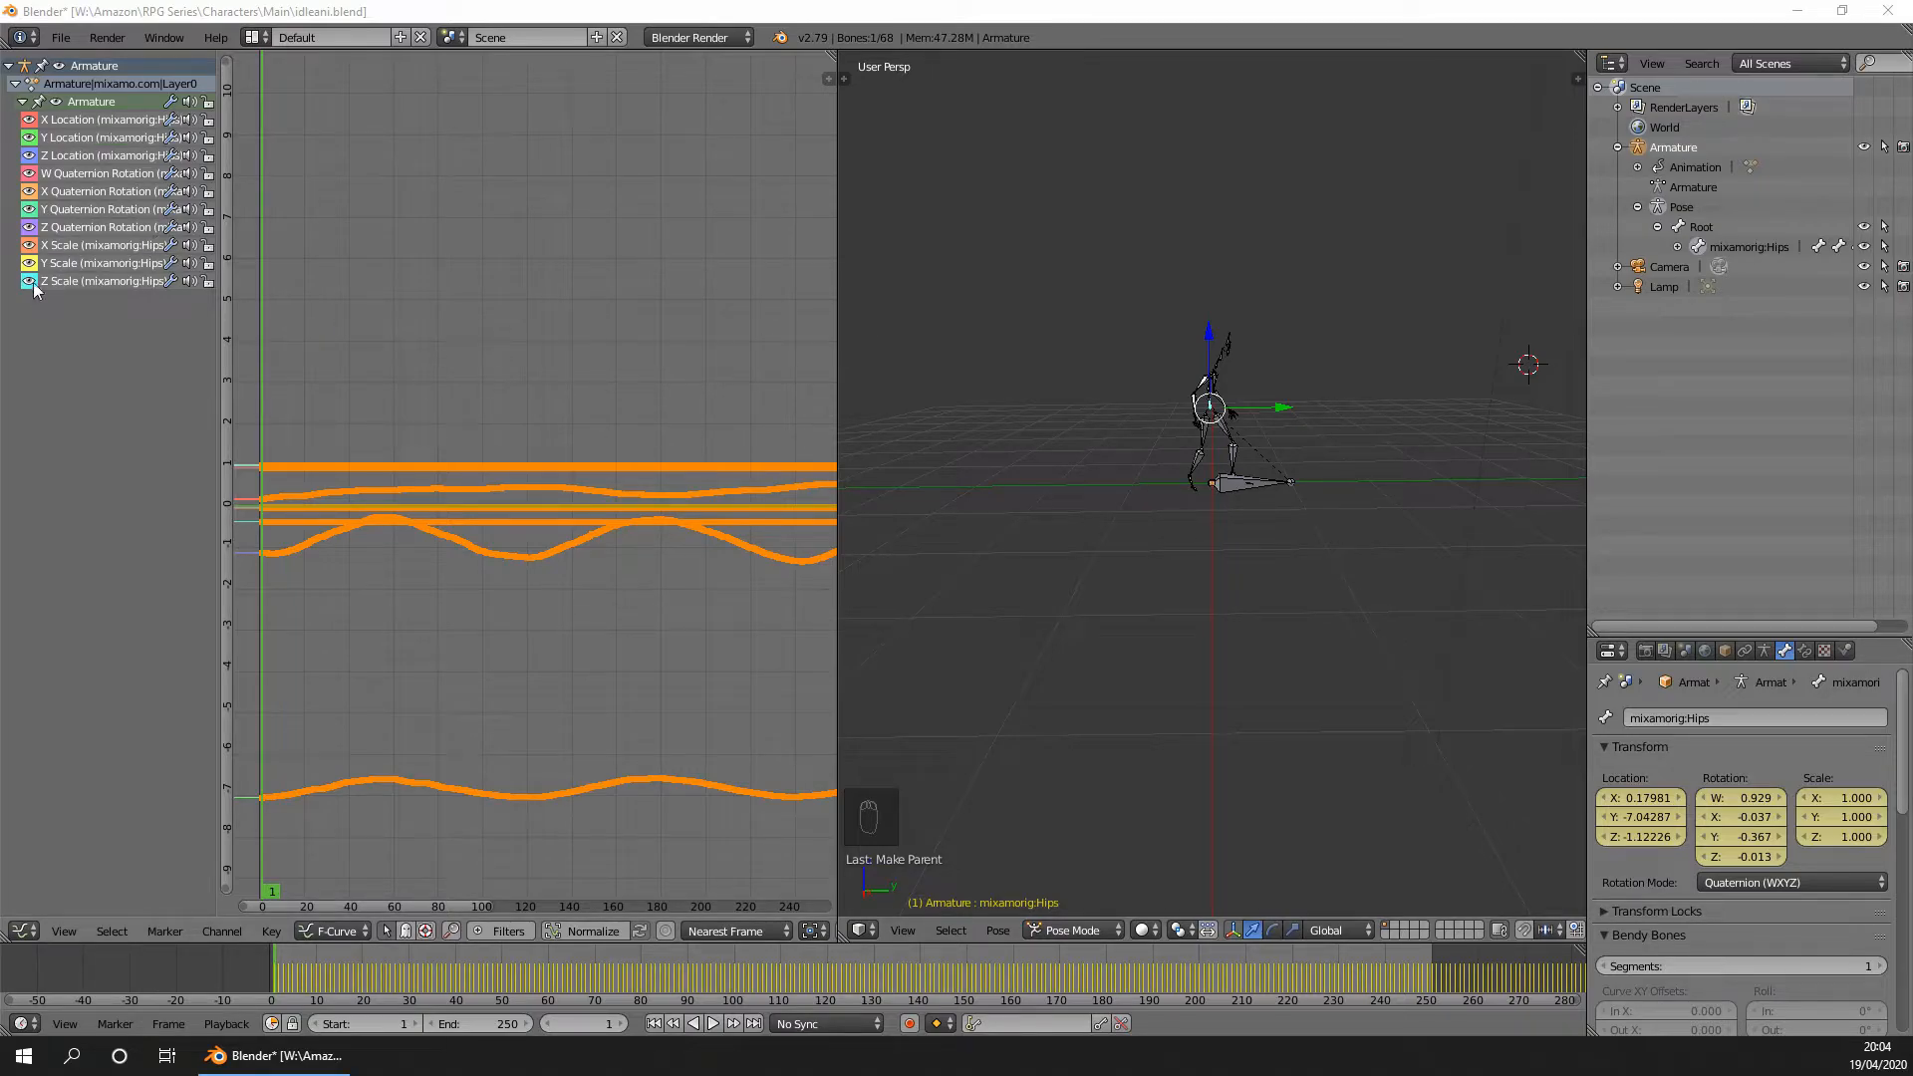
# Hide the mixamorig:Hips scale, quaternion rotation and X Location curves, leaving only Y and Z Location visible.
pyautogui.moveTo(31, 283); pyautogui.dragTo(33, 210)
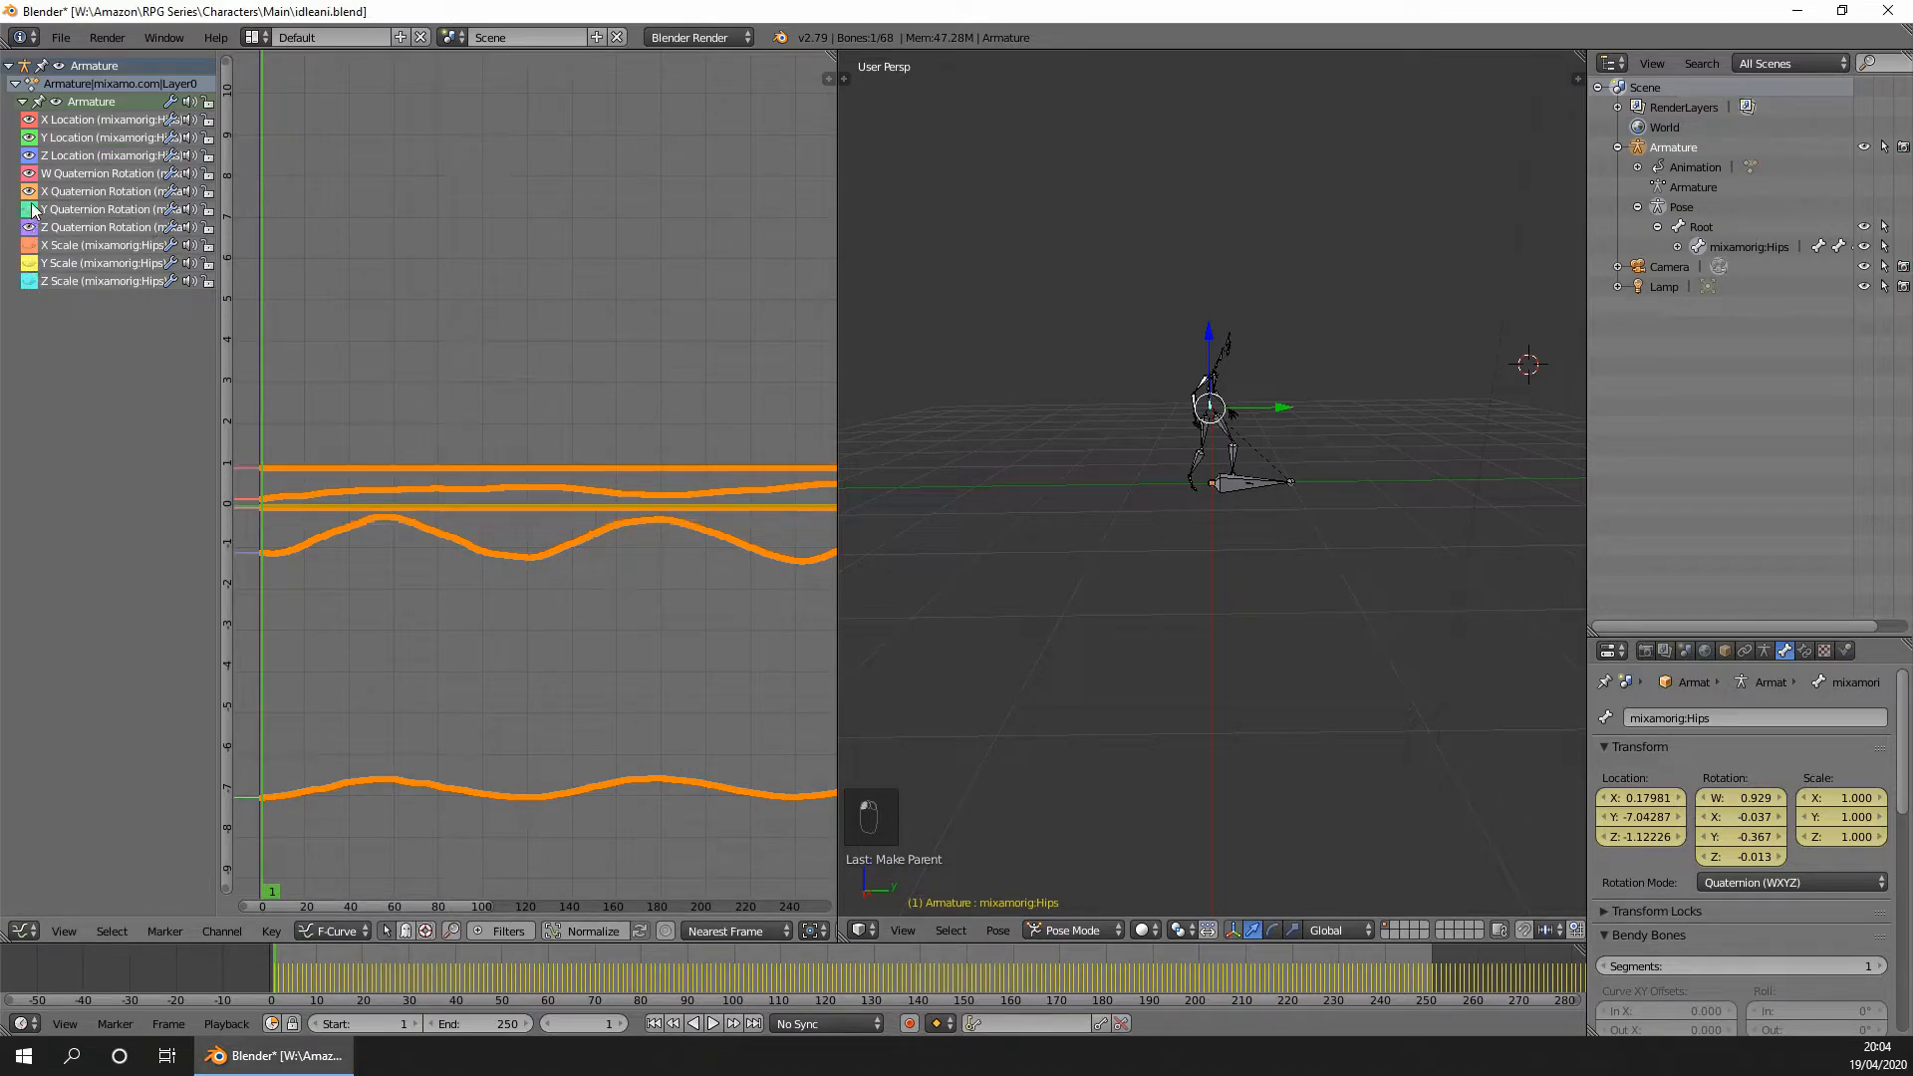
pyautogui.click(32, 192)
pyautogui.click(28, 229)
pyautogui.click(28, 176)
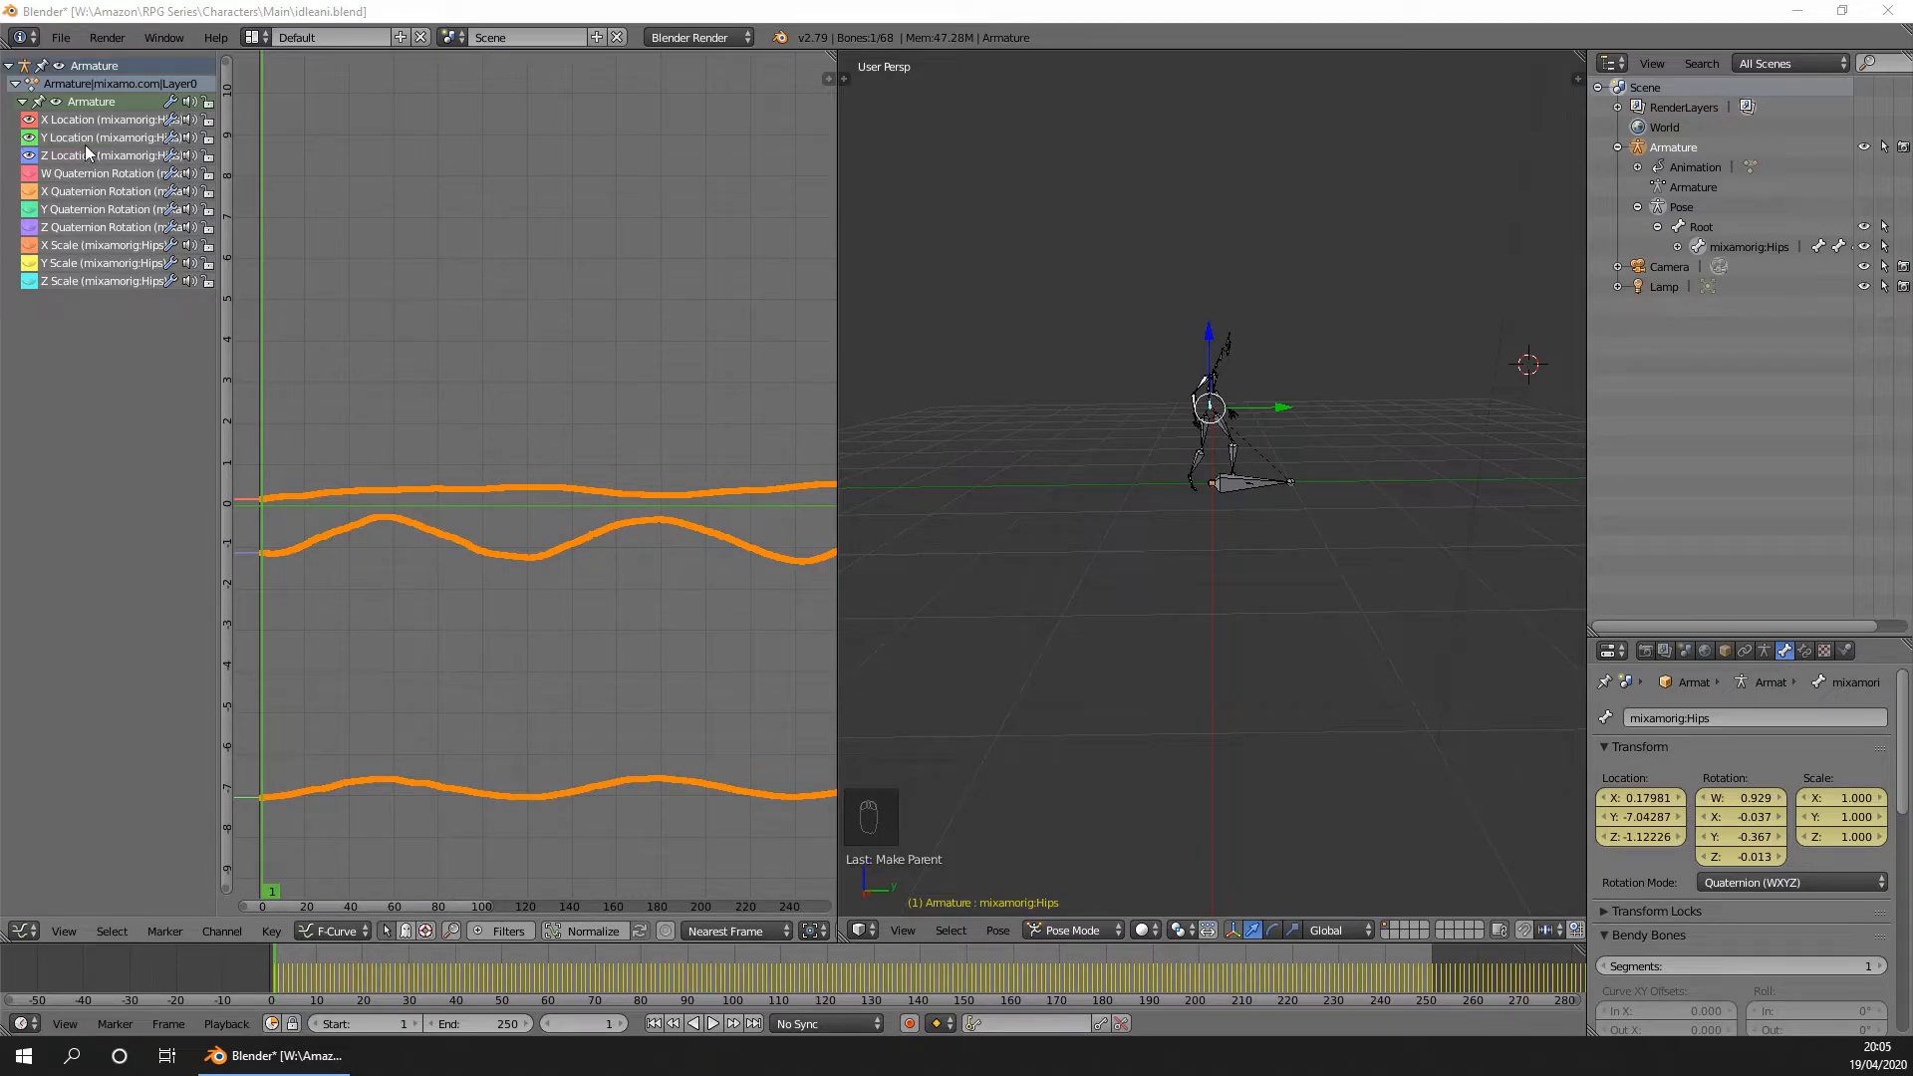
pyautogui.click(29, 121)
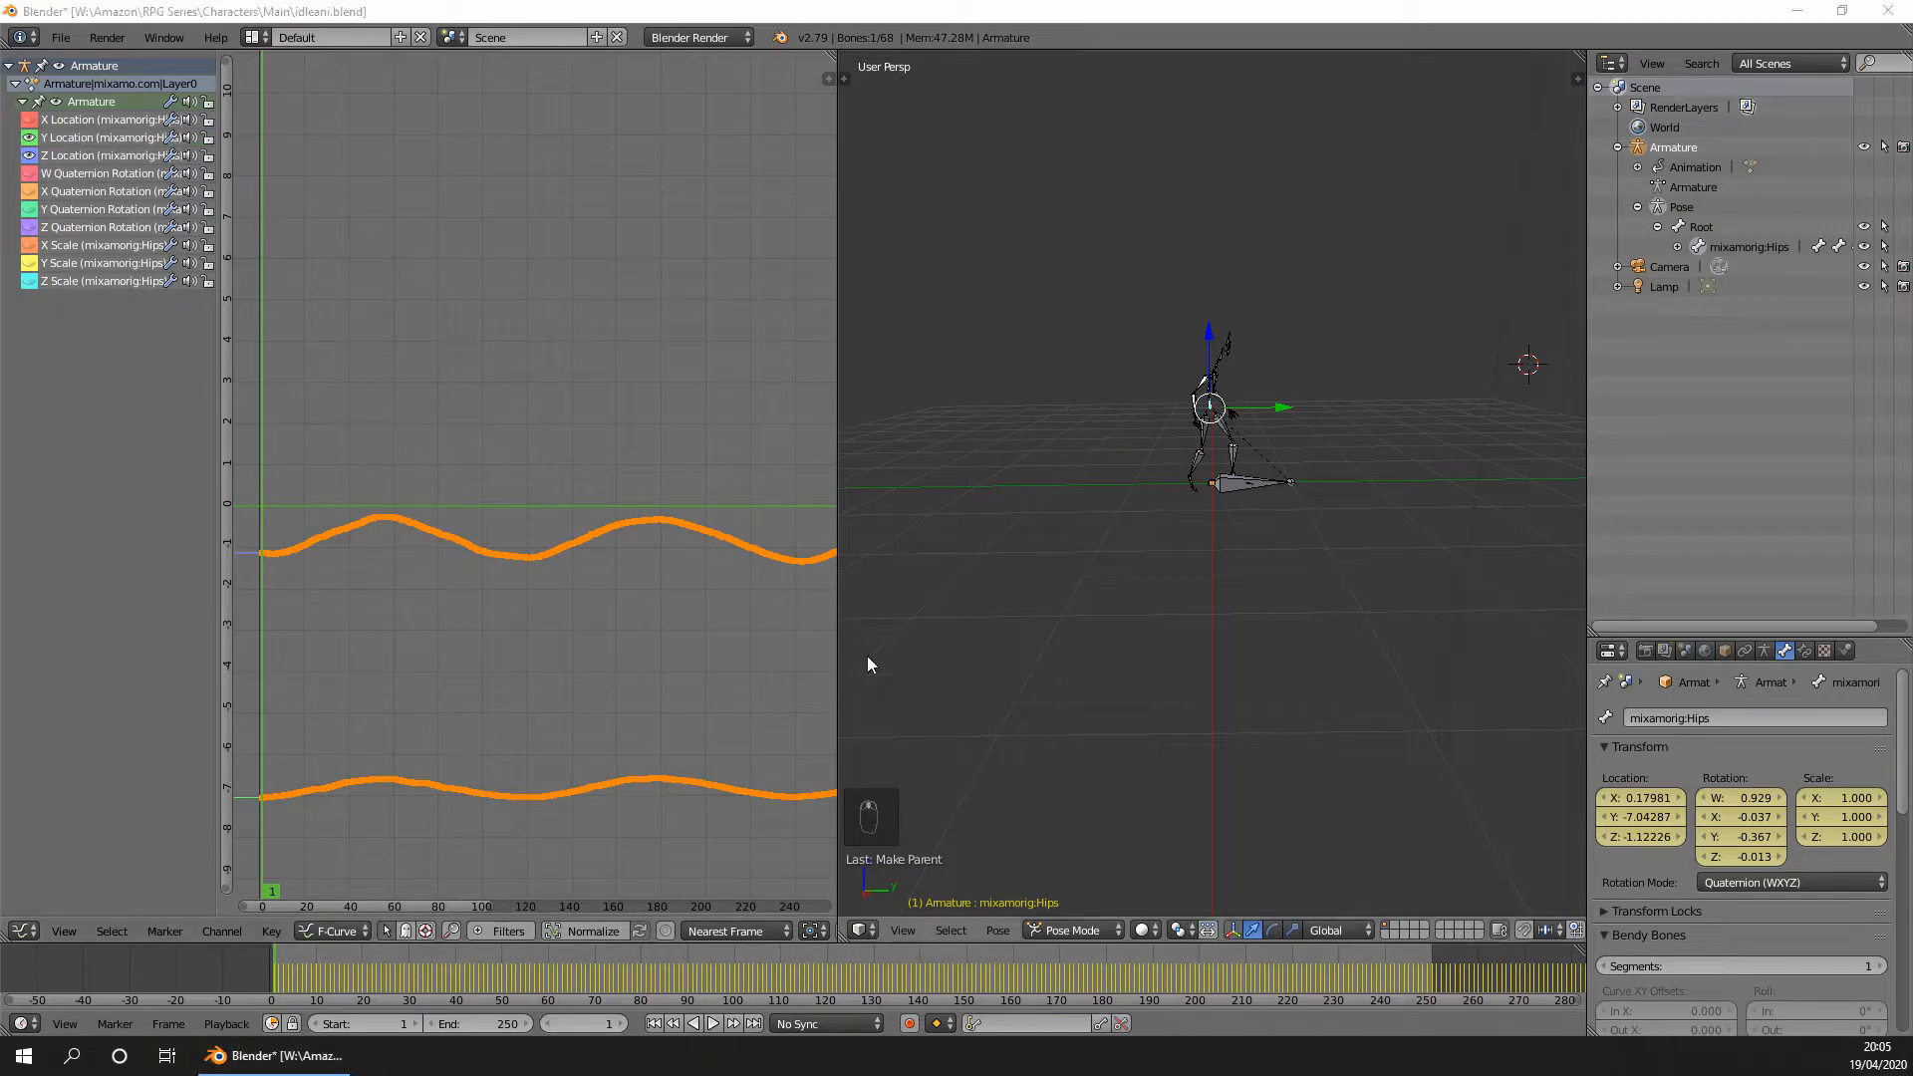
# Set the animation's end frame to 602 to match the full length of the hip curves.
pyautogui.scroll(-4, 574, 671)
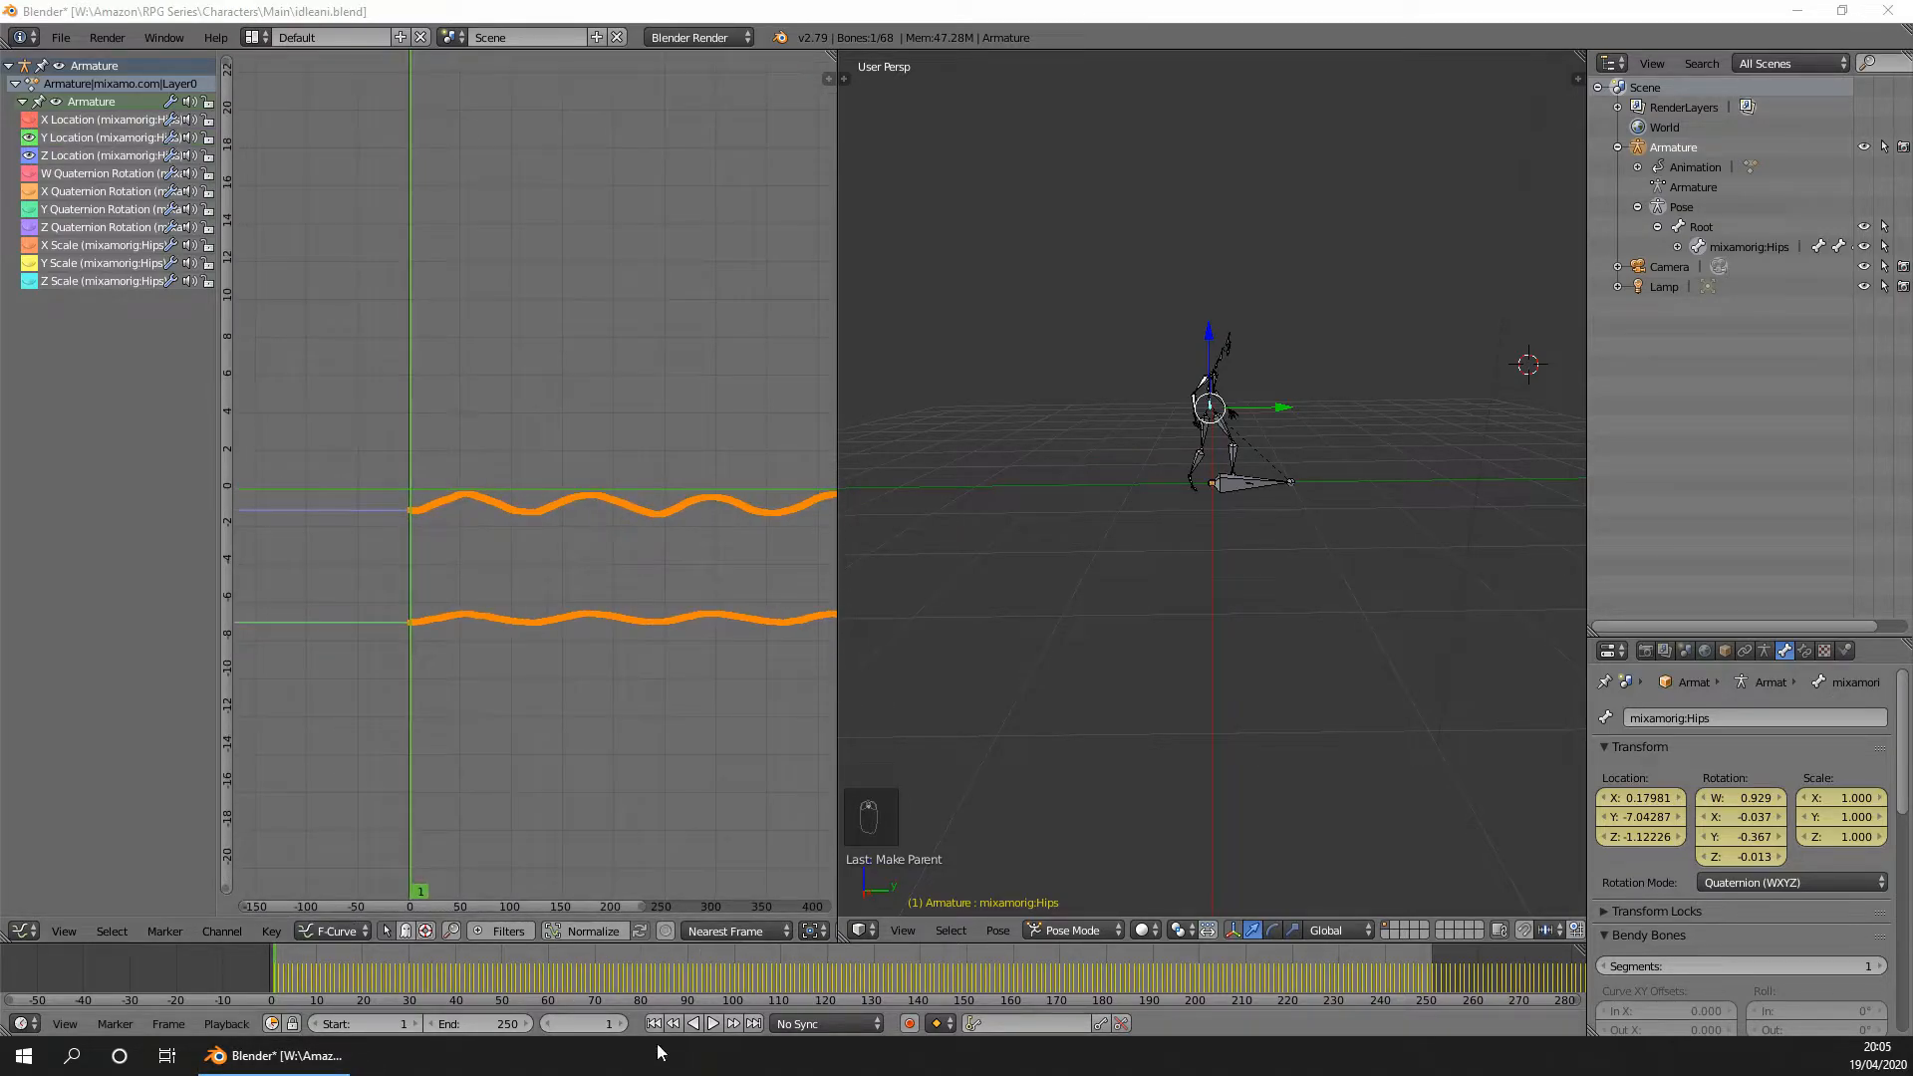
pyautogui.scroll(-1, 657, 578)
pyautogui.moveTo(674, 547); pyautogui.dragTo(518, 487, button='middle')
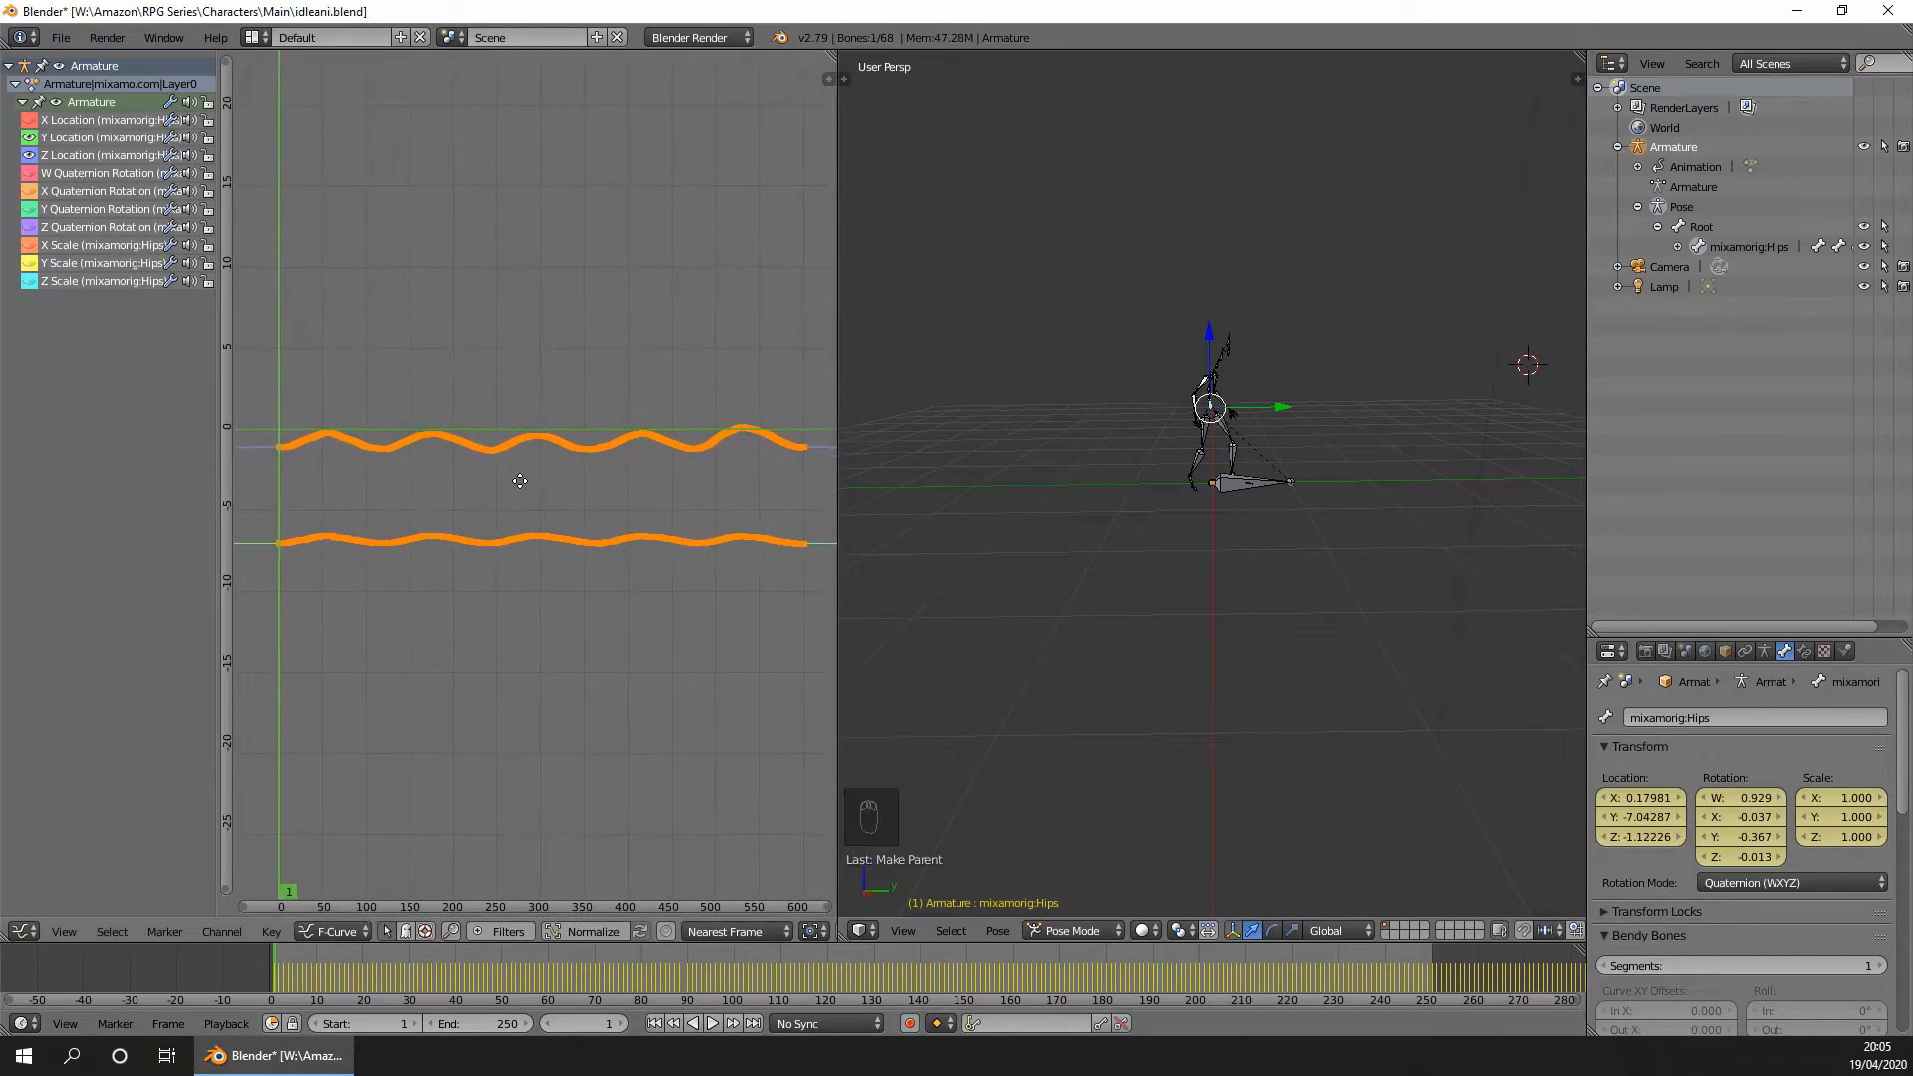
pyautogui.click(499, 1023)
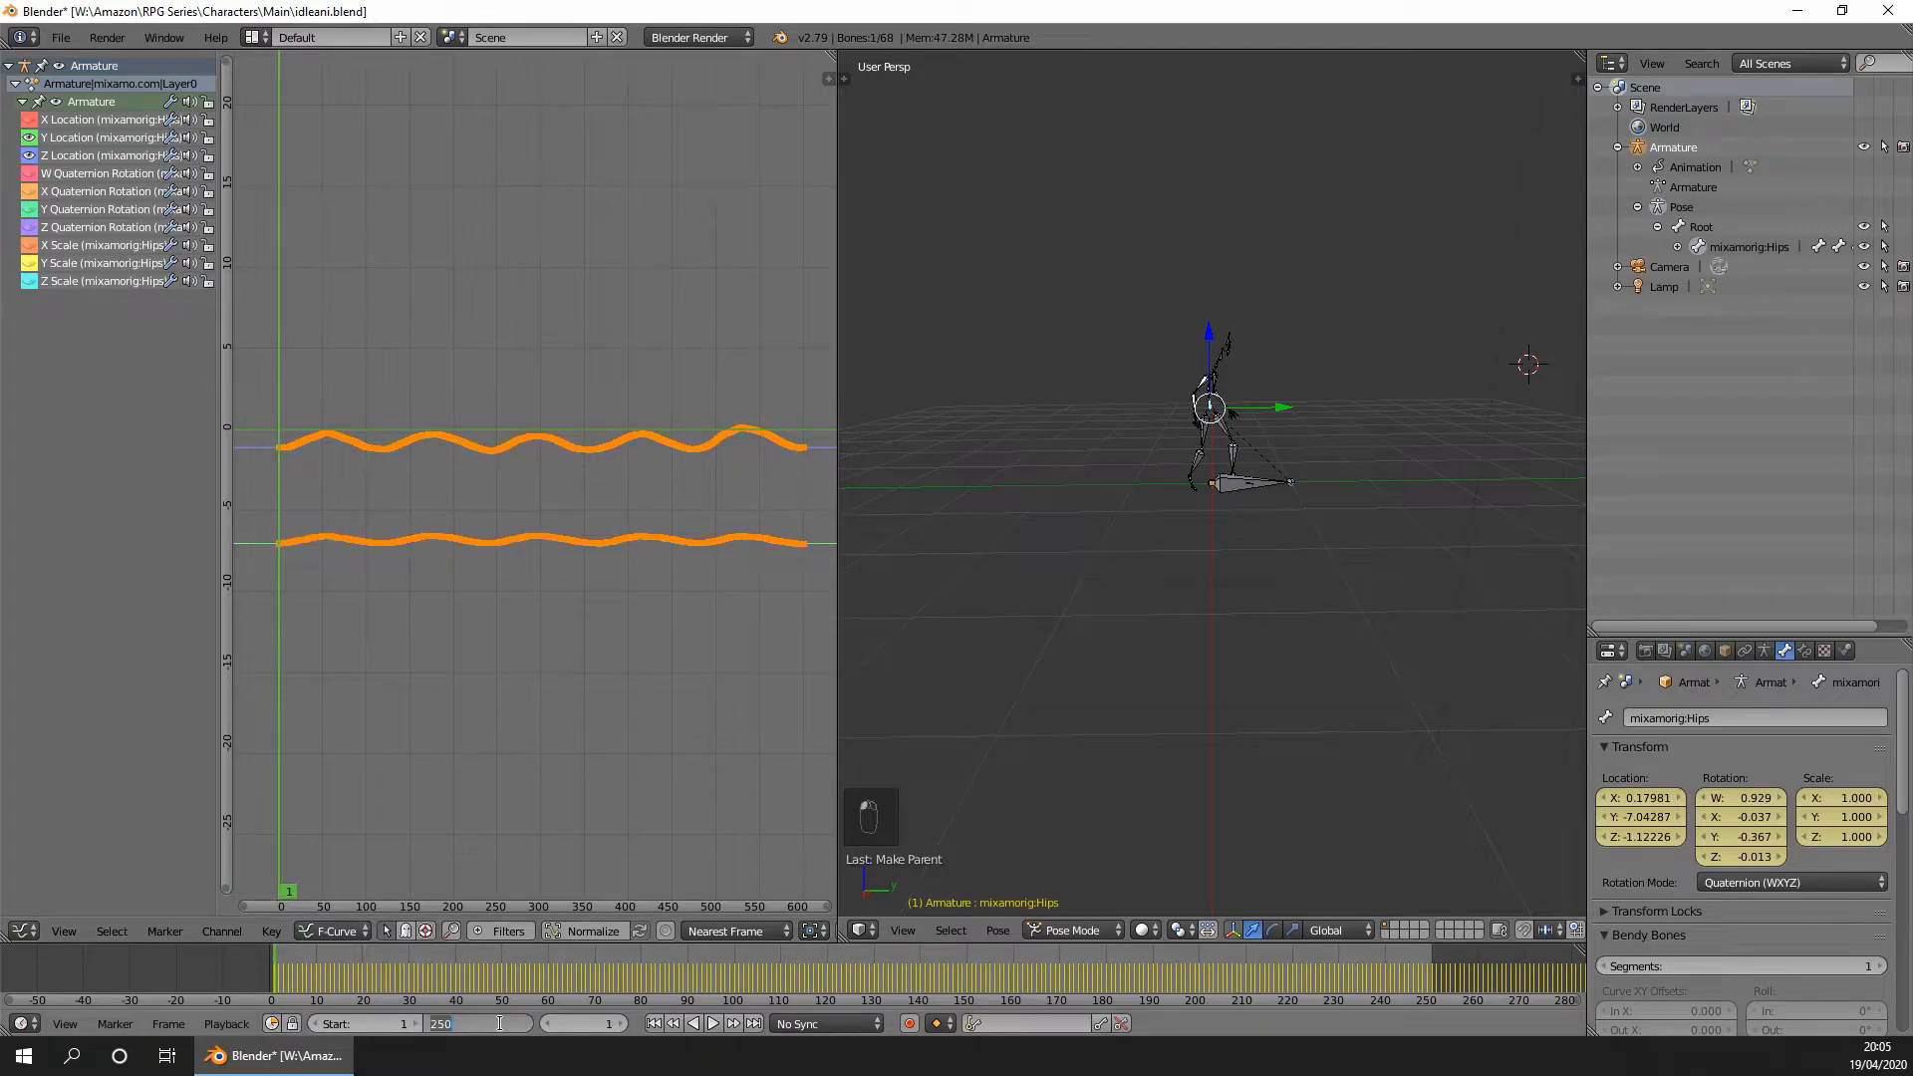
pyautogui.write('602')
pyautogui.press('Return')
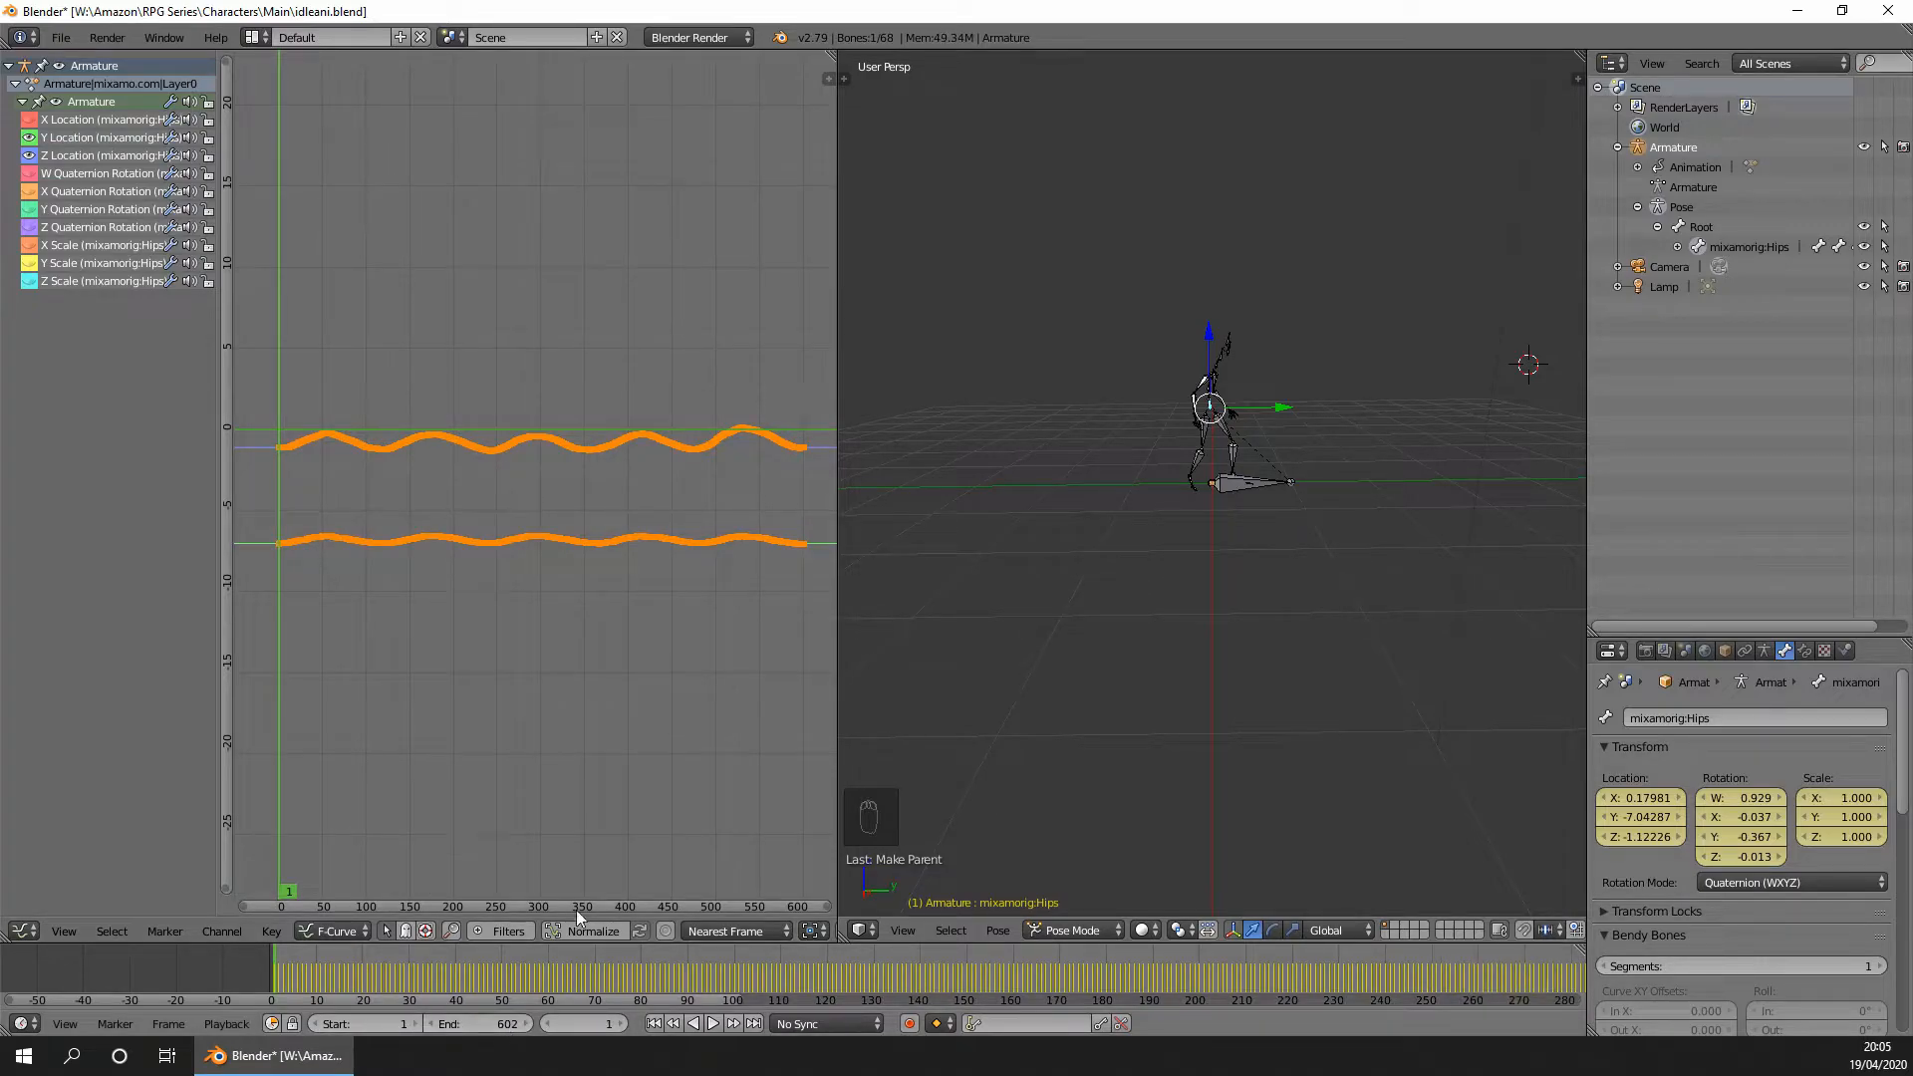
# Examine the end of the hips' Y and Z Location curves around frame 600 and compare it with their full length.
pyautogui.moveTo(760, 590); pyautogui.dragTo(679, 573, button='middle')
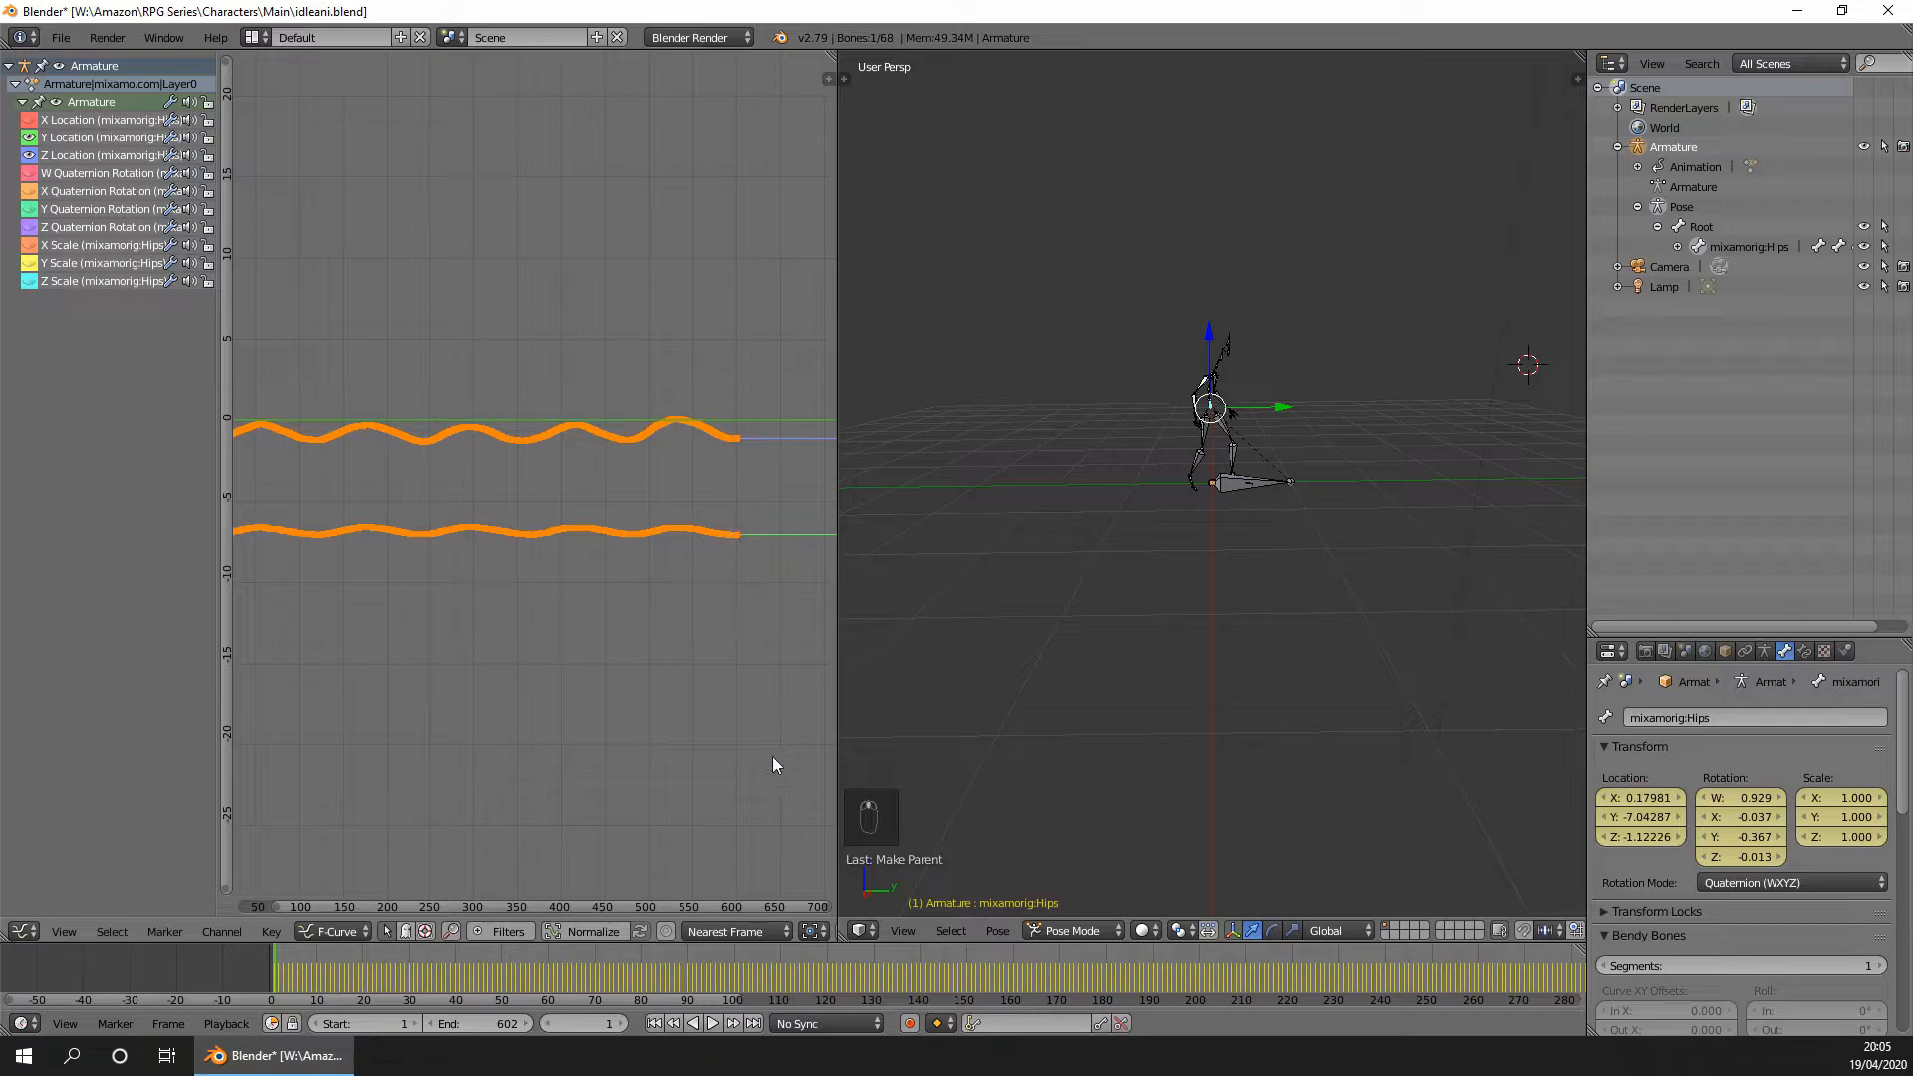
pyautogui.scroll(3, 764, 760)
pyautogui.moveTo(815, 602); pyautogui.dragTo(622, 565, button='middle')
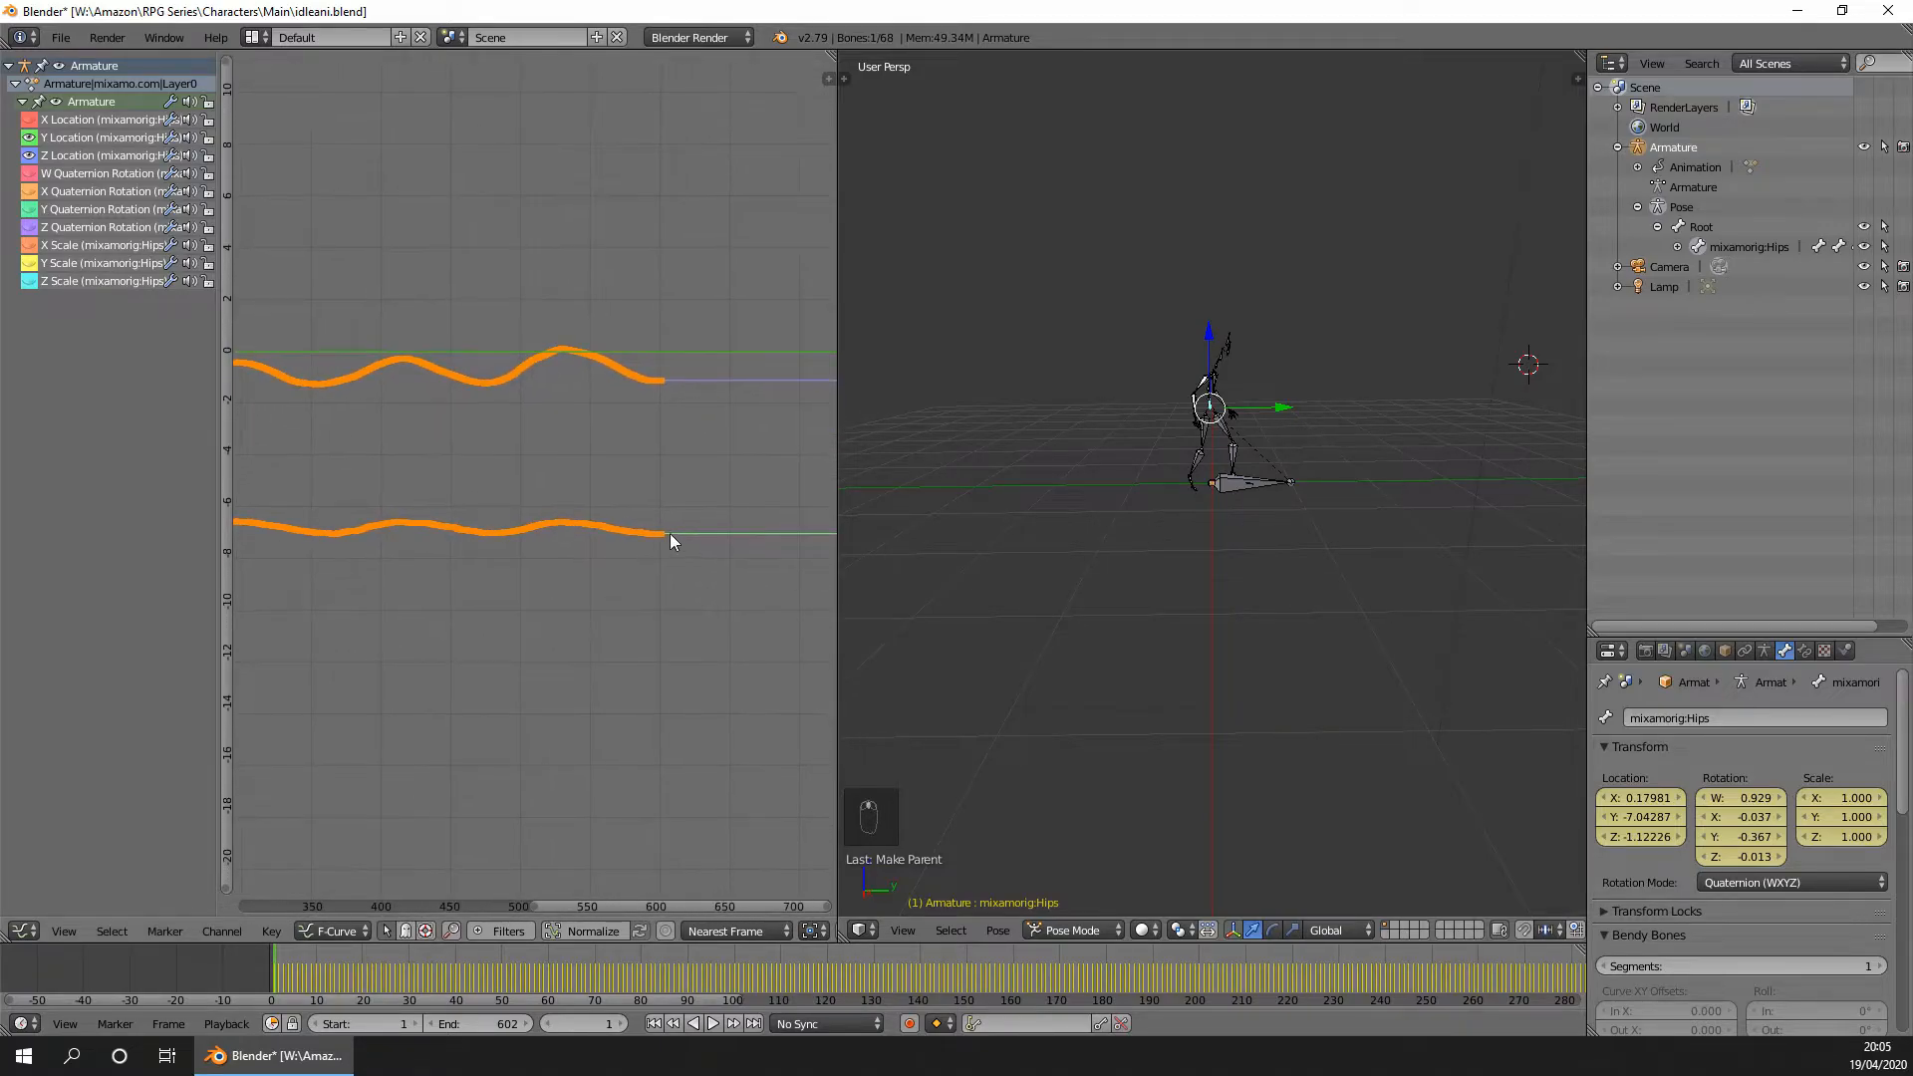
pyautogui.scroll(5, 687, 873)
pyautogui.moveTo(755, 618); pyautogui.dragTo(624, 530, button='middle')
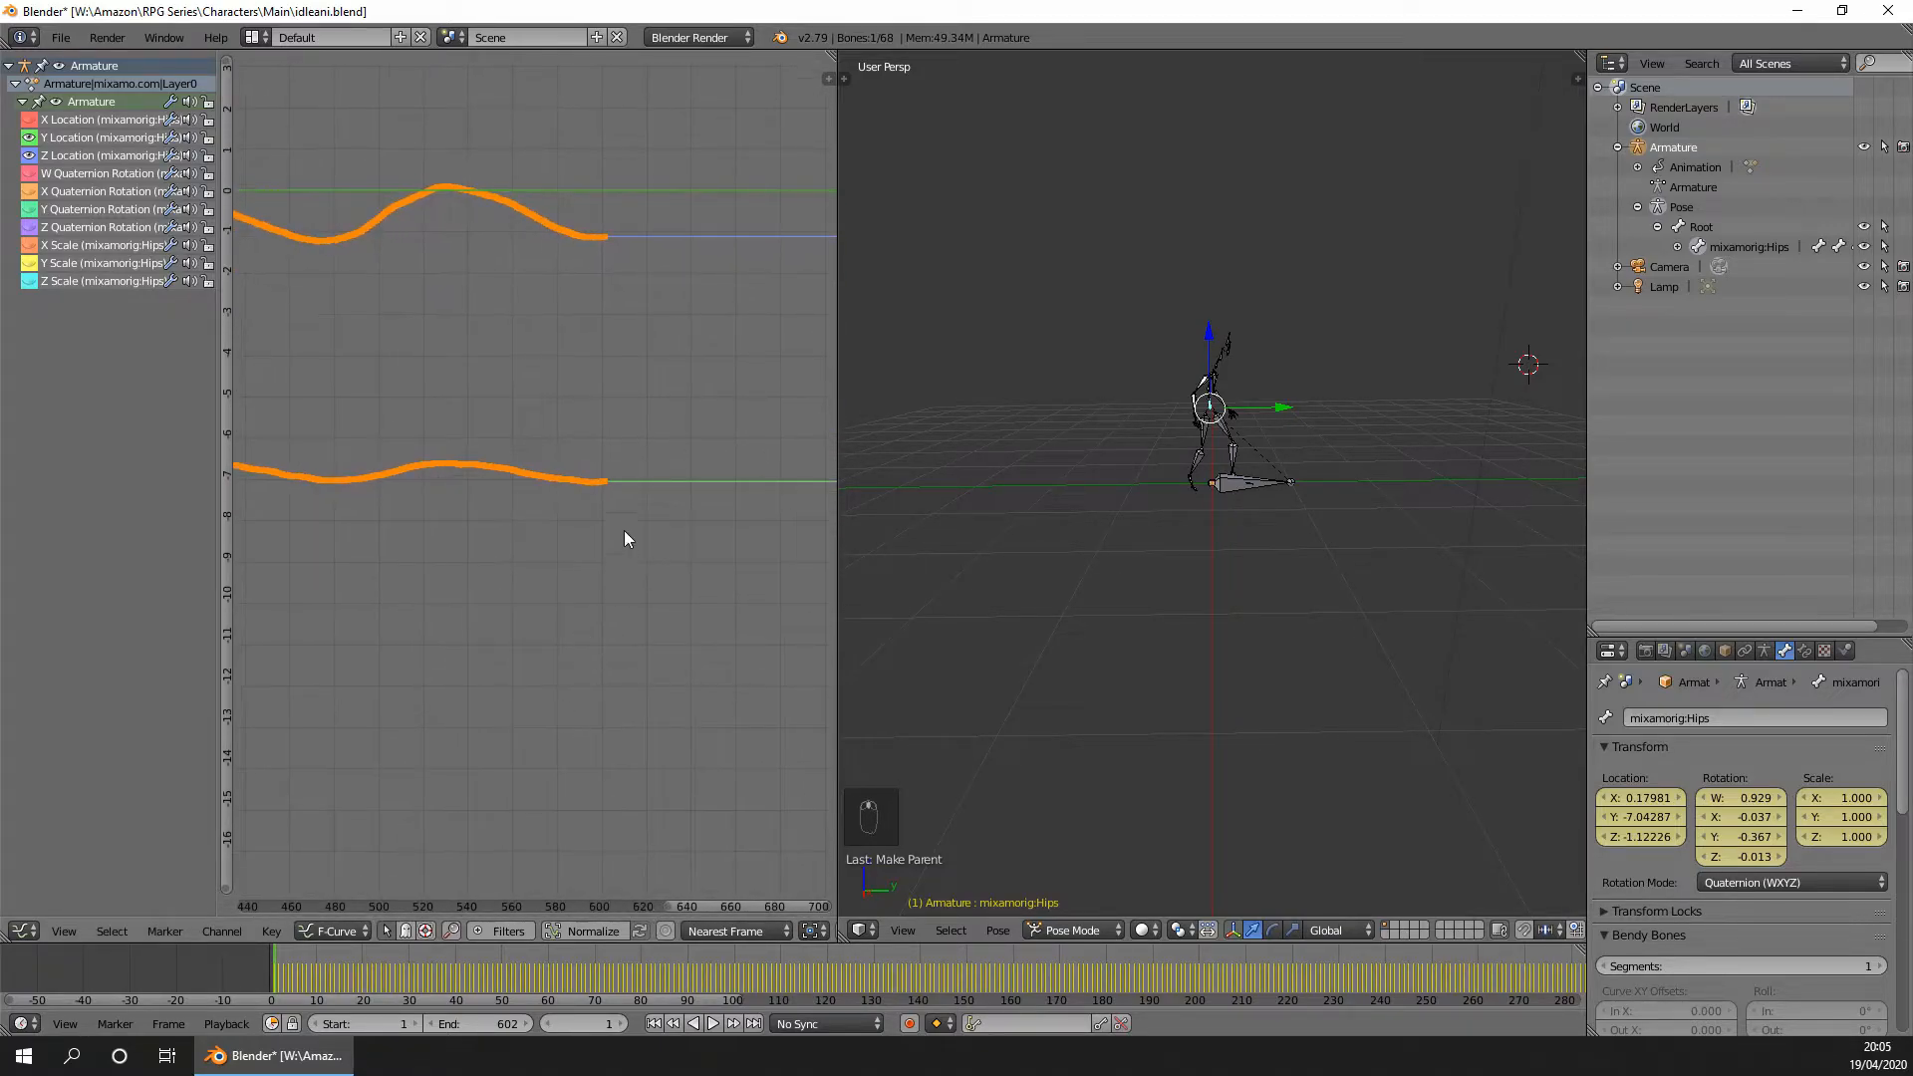
pyautogui.scroll(-8, 598, 886)
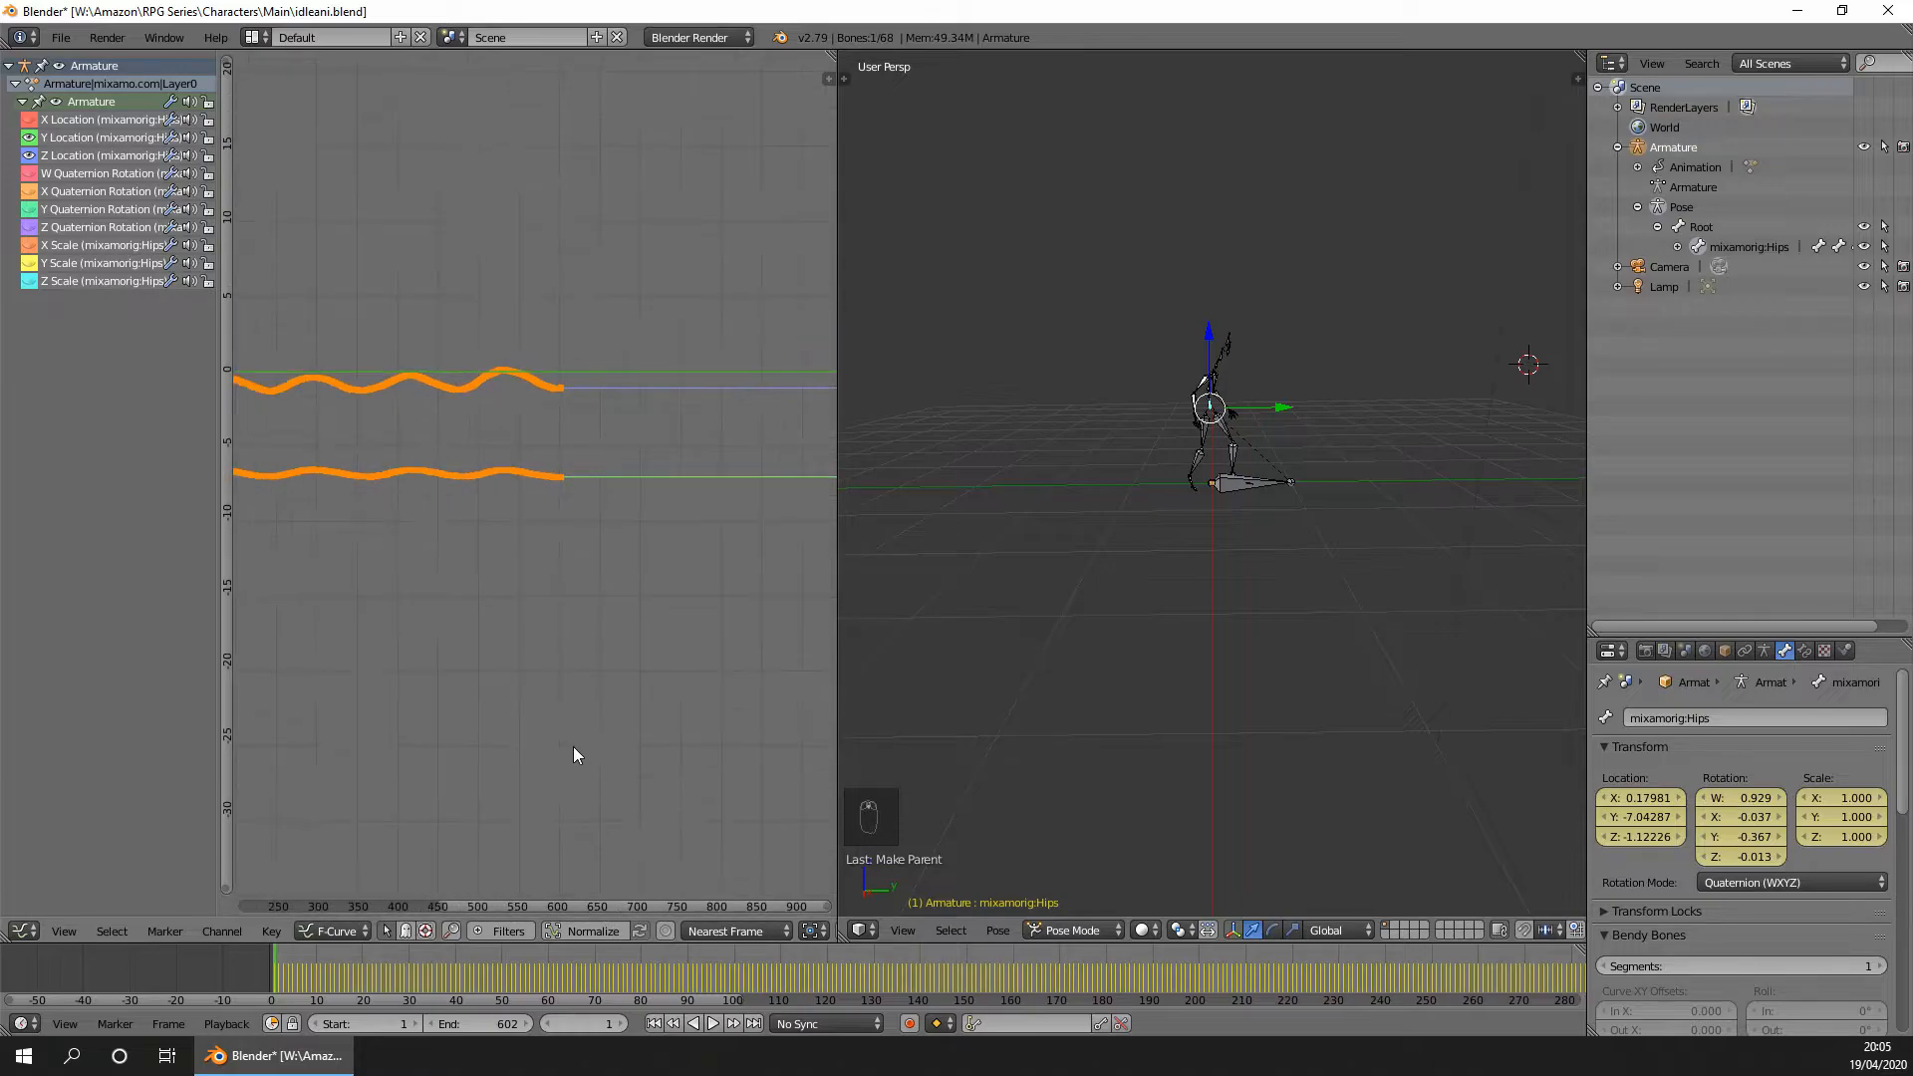
pyautogui.moveTo(473, 698); pyautogui.dragTo(529, 757, button='middle')
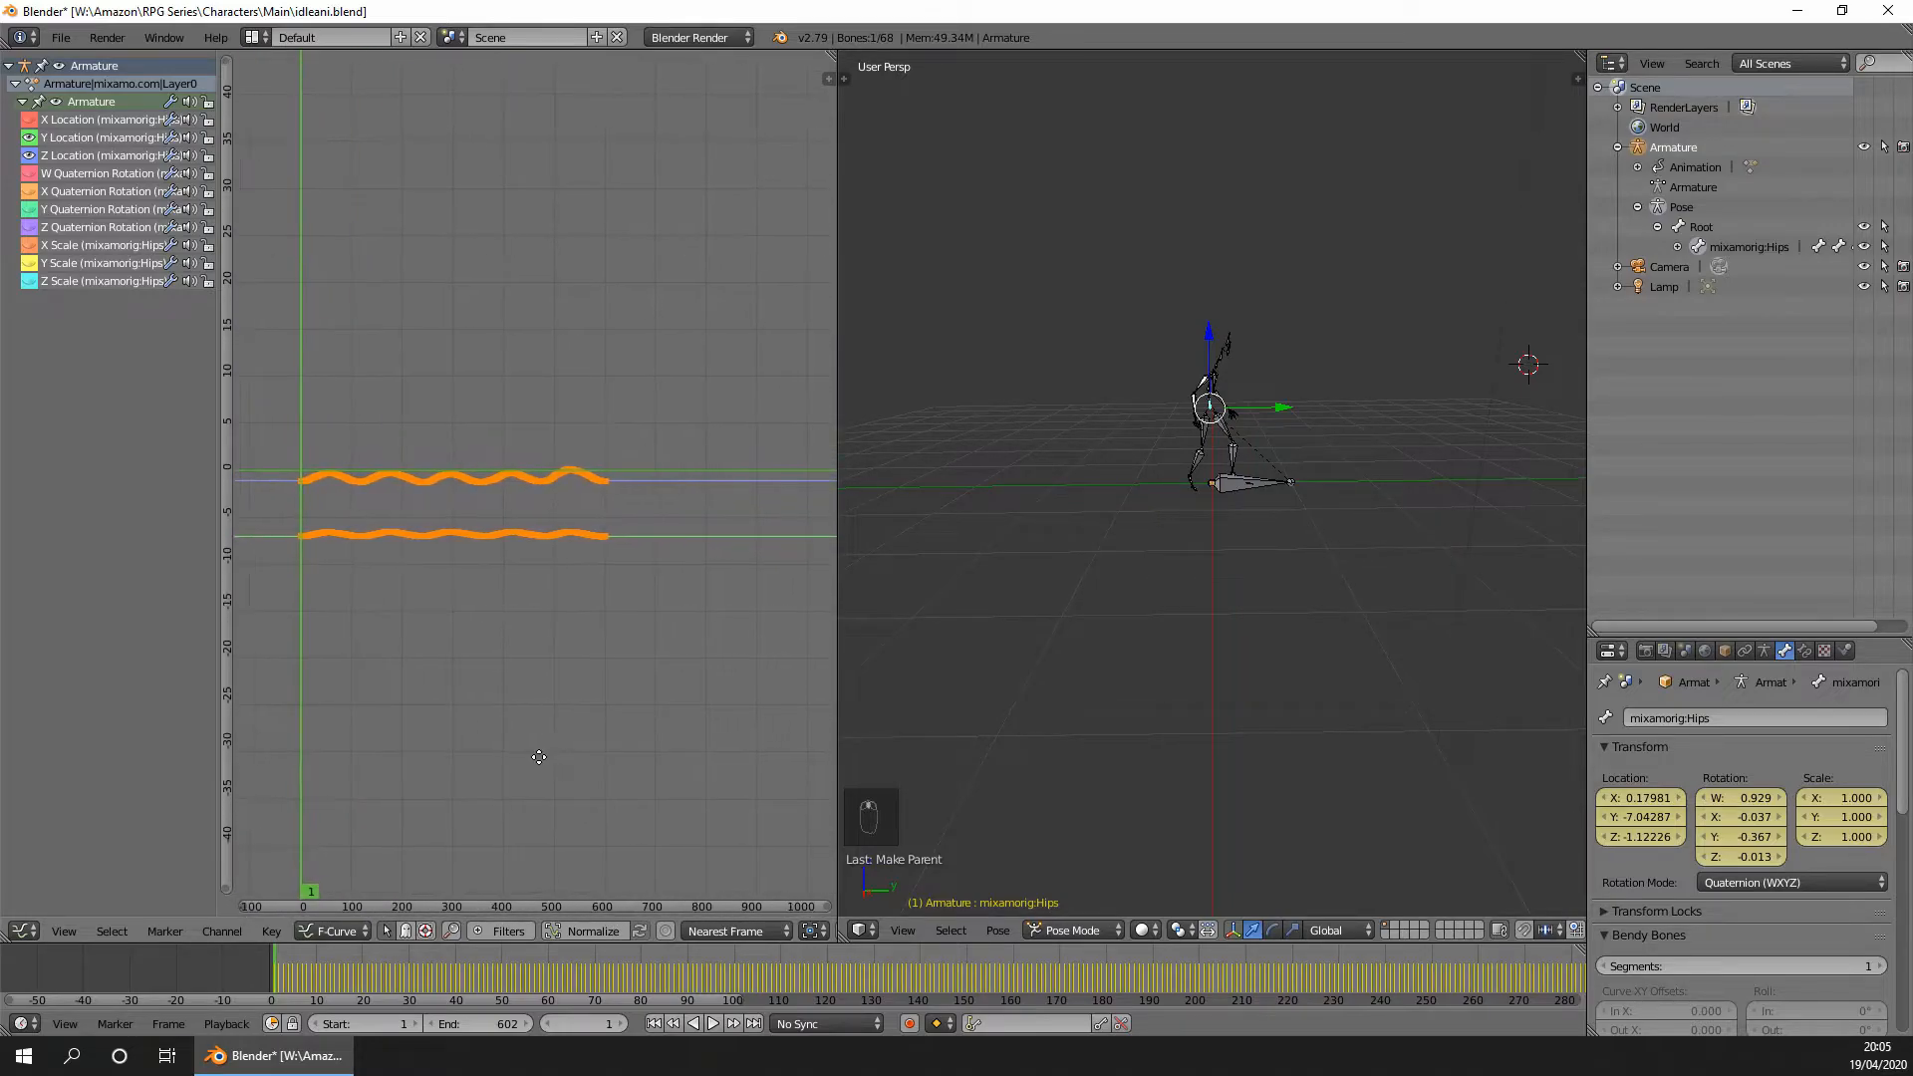
pyautogui.scroll(1, 440, 744)
pyautogui.moveTo(632, 660); pyautogui.dragTo(664, 659, button='middle')
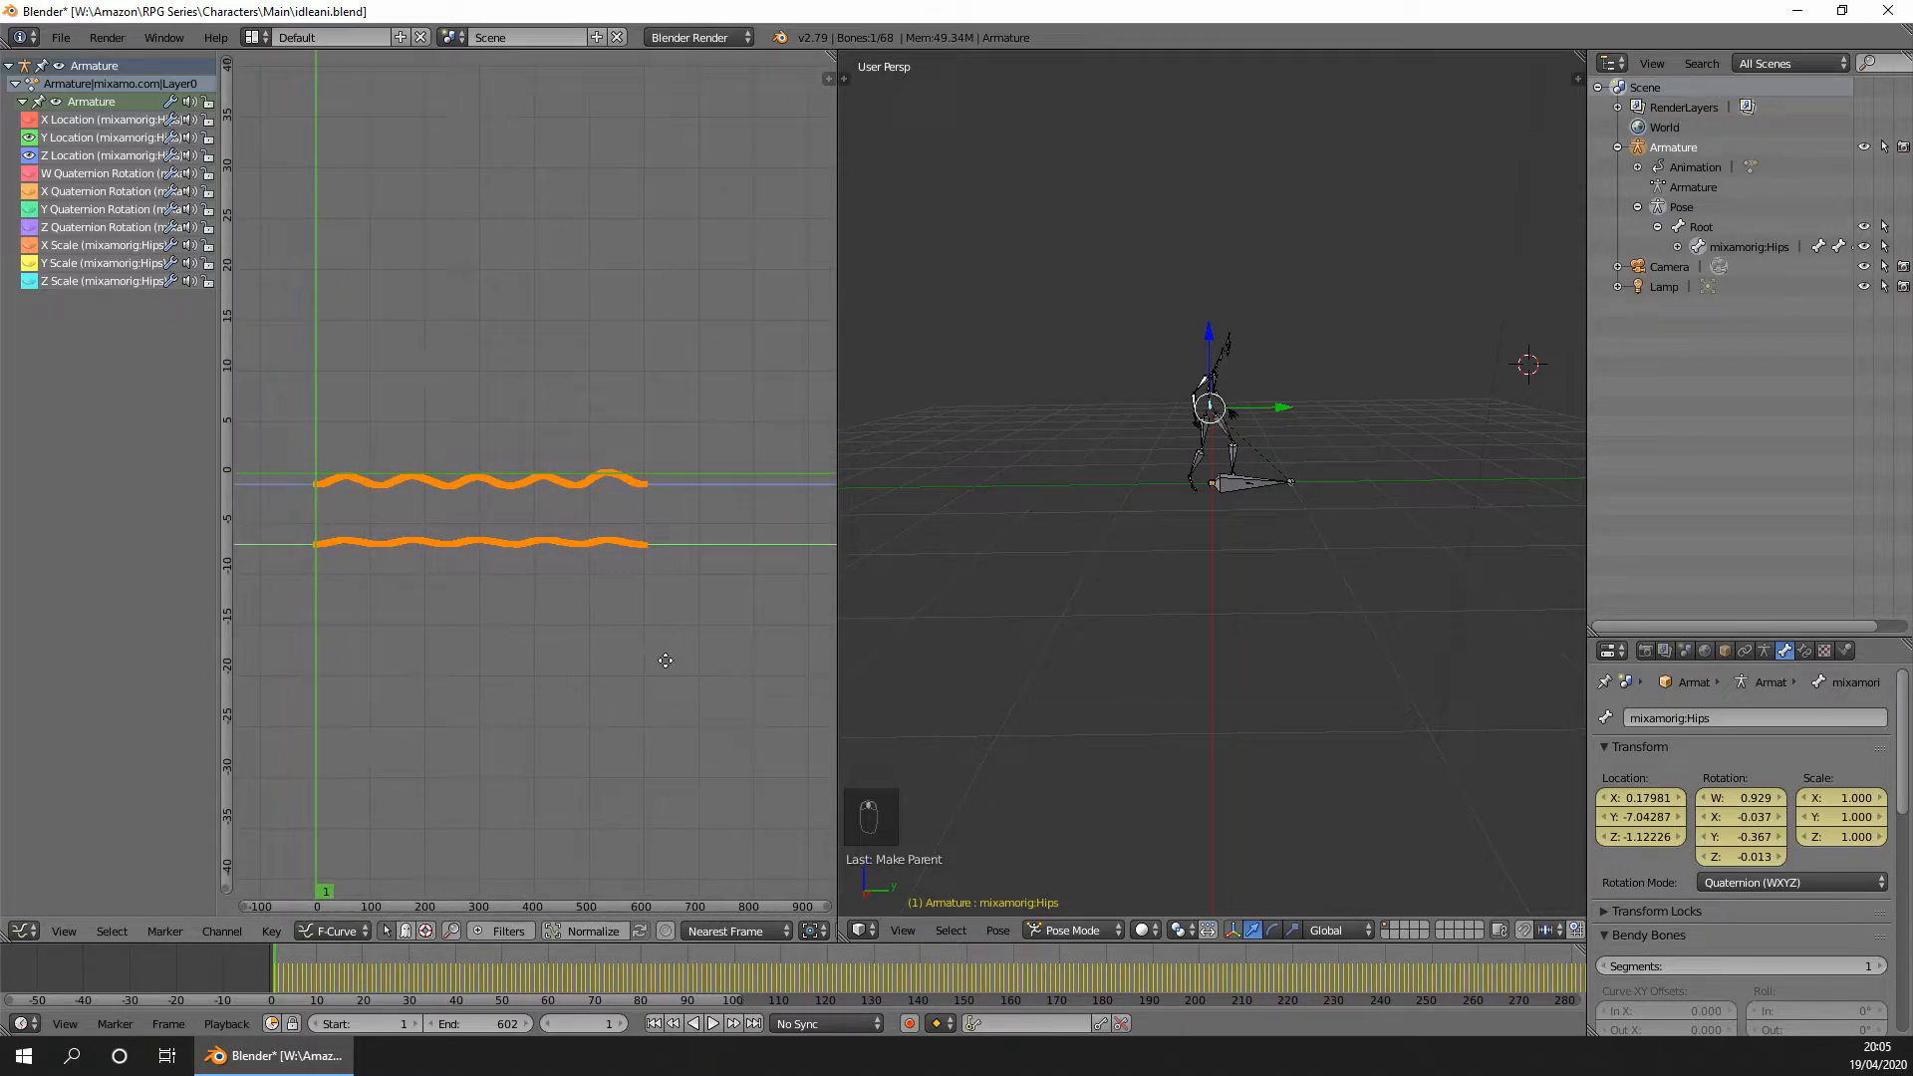
# Play the idle animation and watch the armature's movement up close in the 3D view.
pyautogui.click(713, 1024)
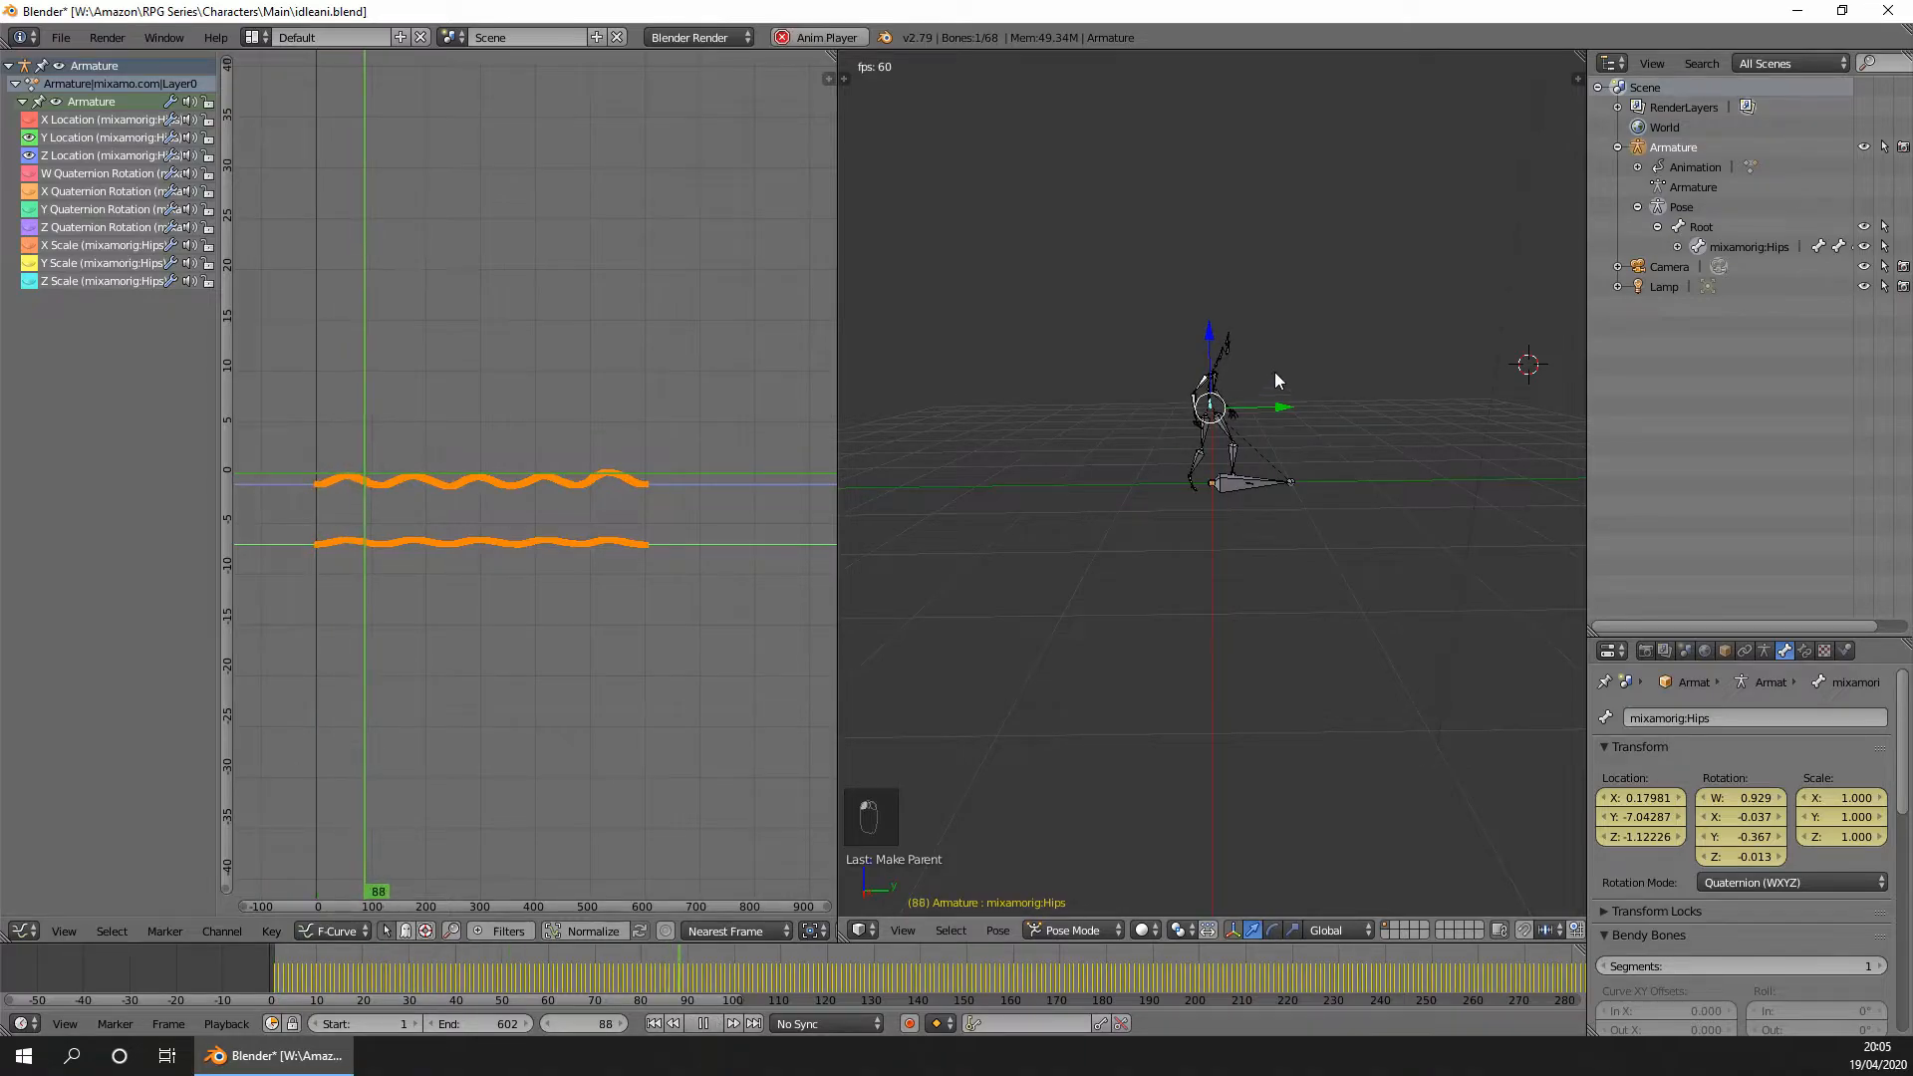
pyautogui.scroll(6, 1275, 373)
pyautogui.scroll(-4, 1269, 359)
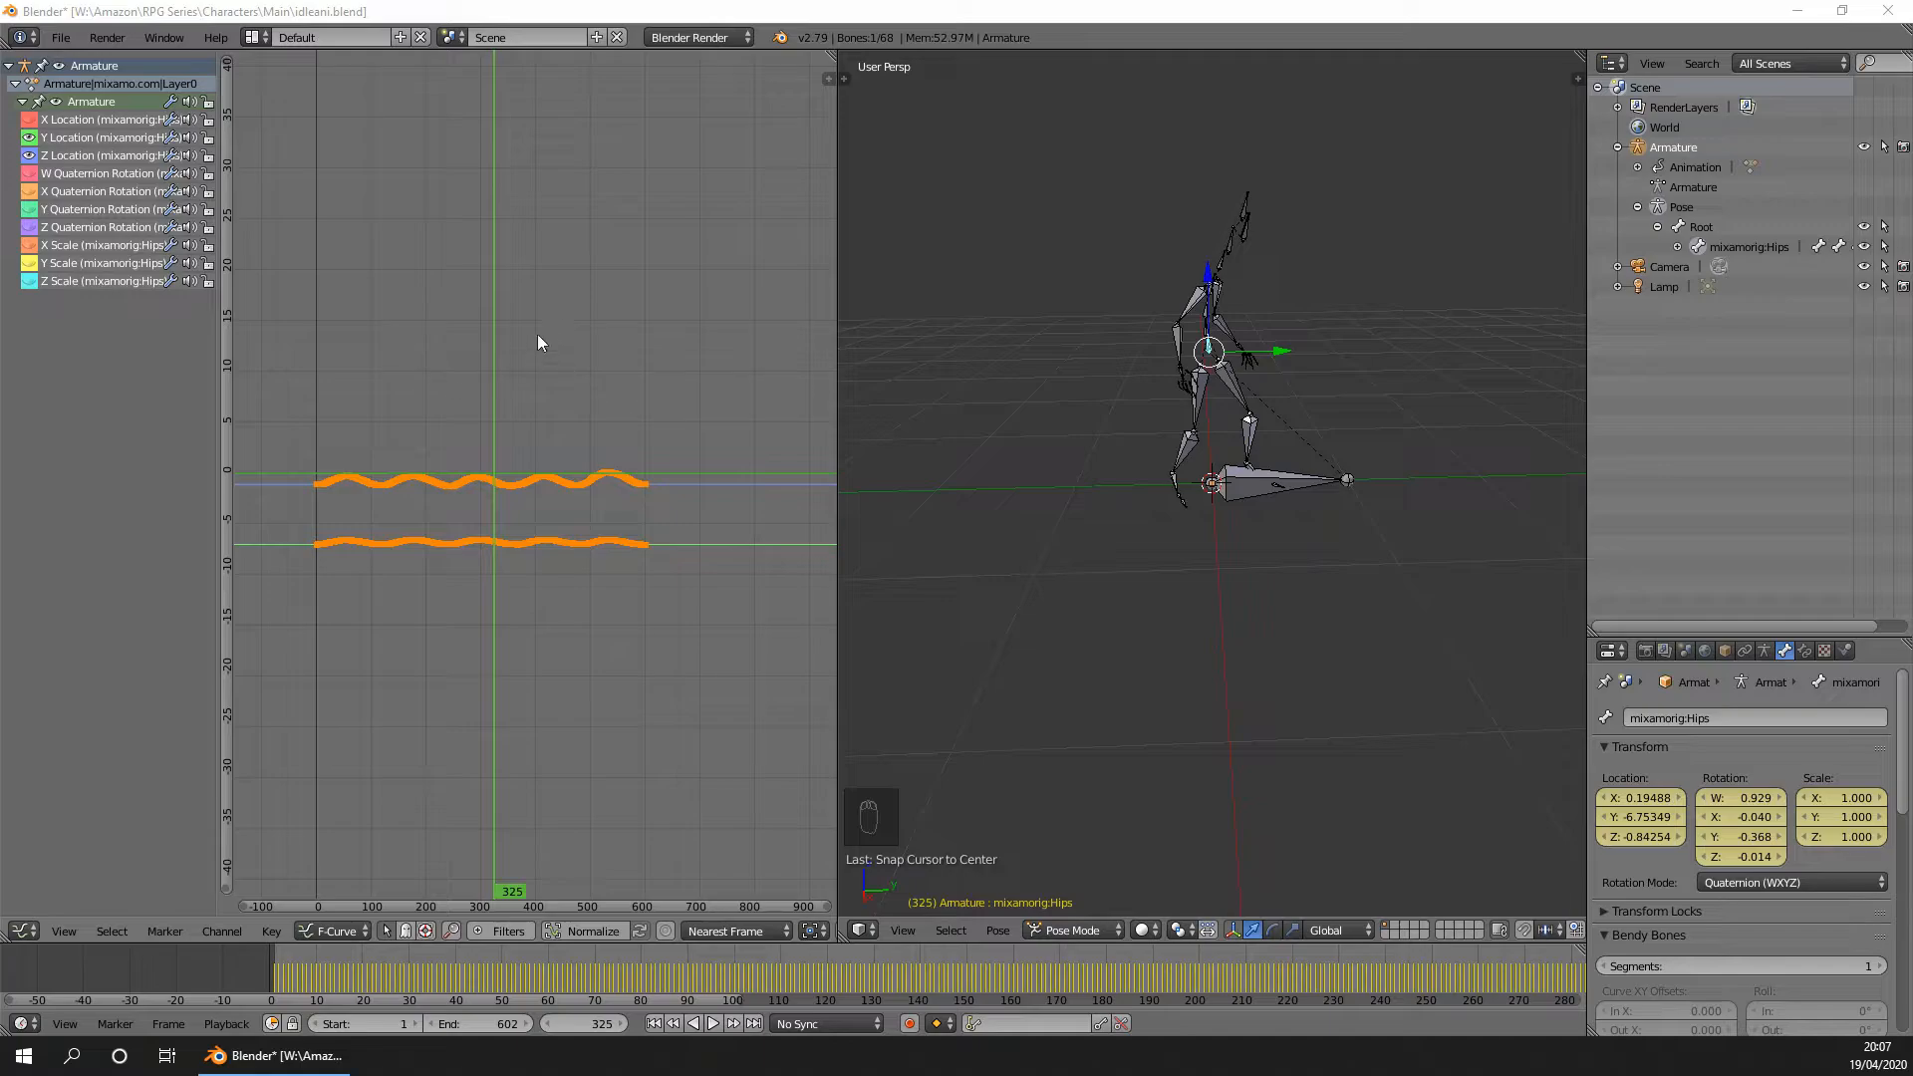
# Hide the hips' Z Location curve and copy the keyframes of the Y Location channel.
pyautogui.click(29, 156)
pyautogui.click(66, 138)
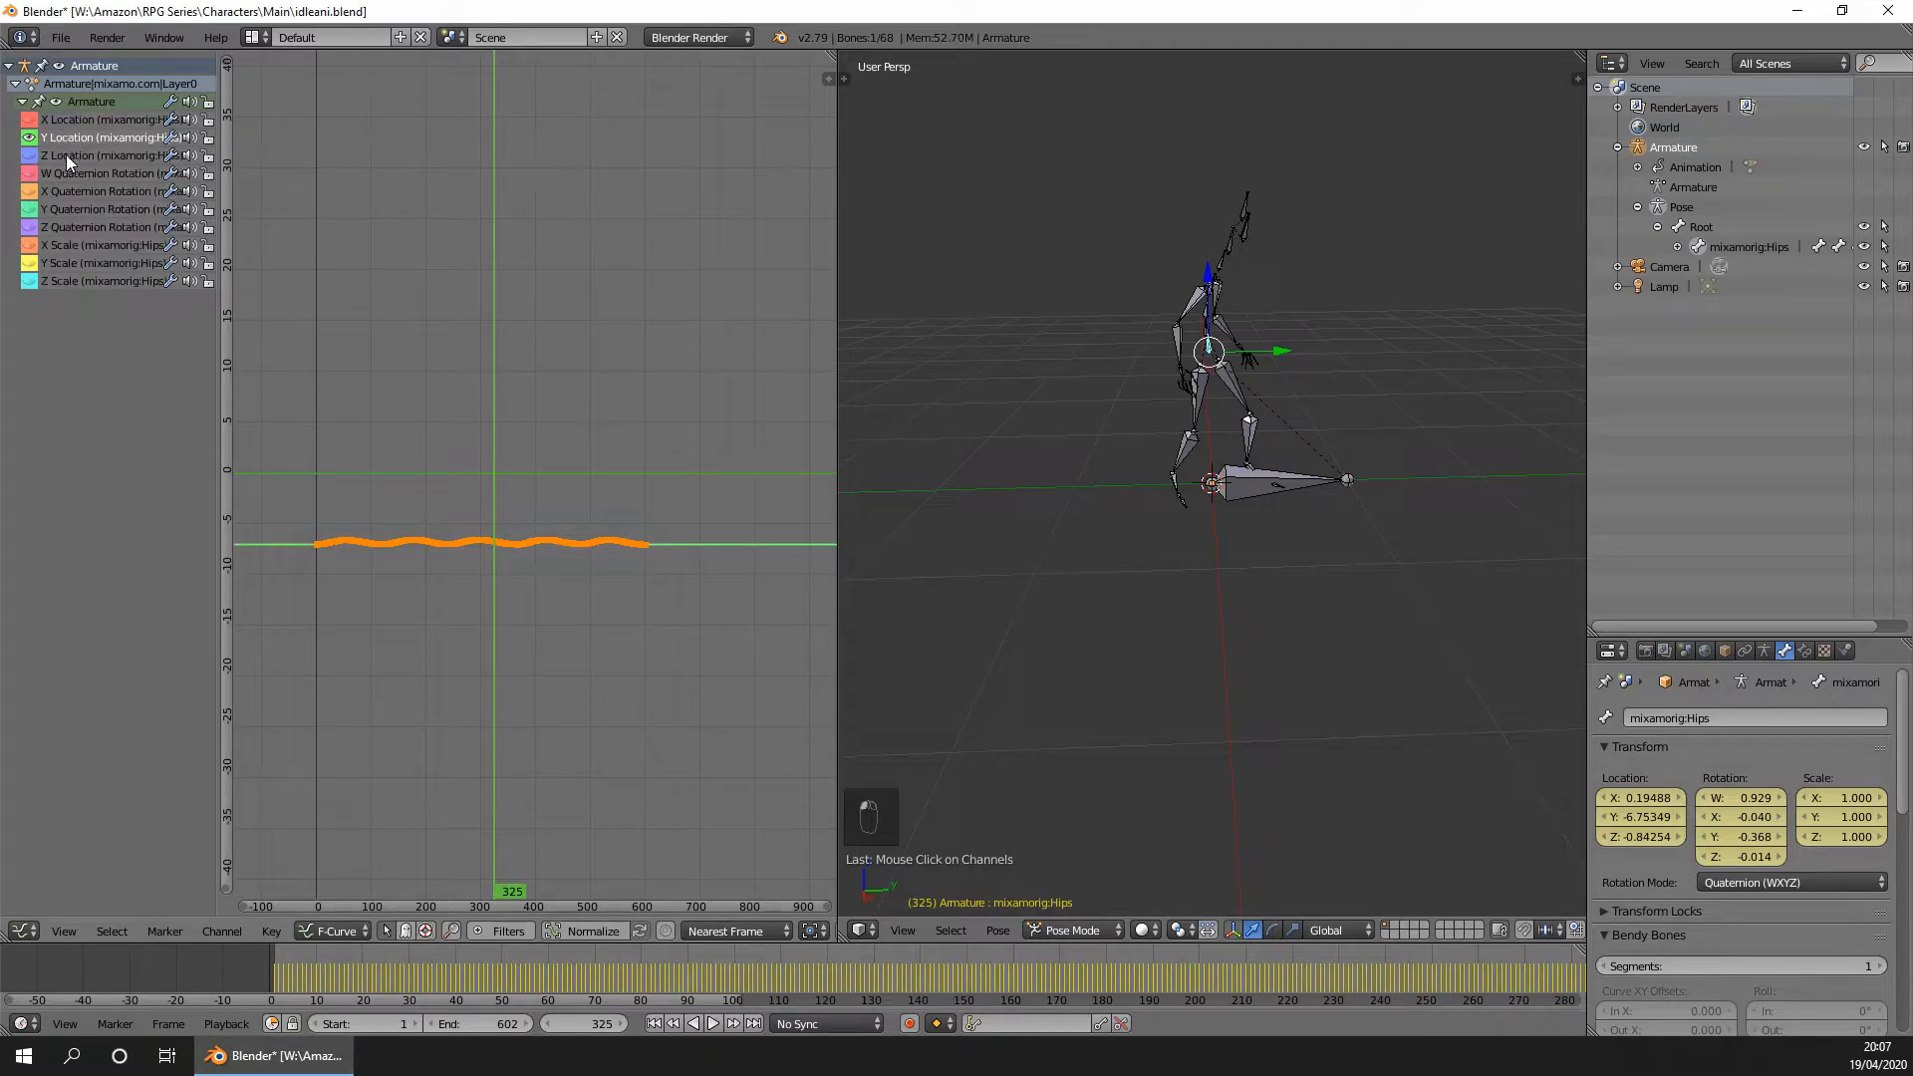
pyautogui.click(271, 931)
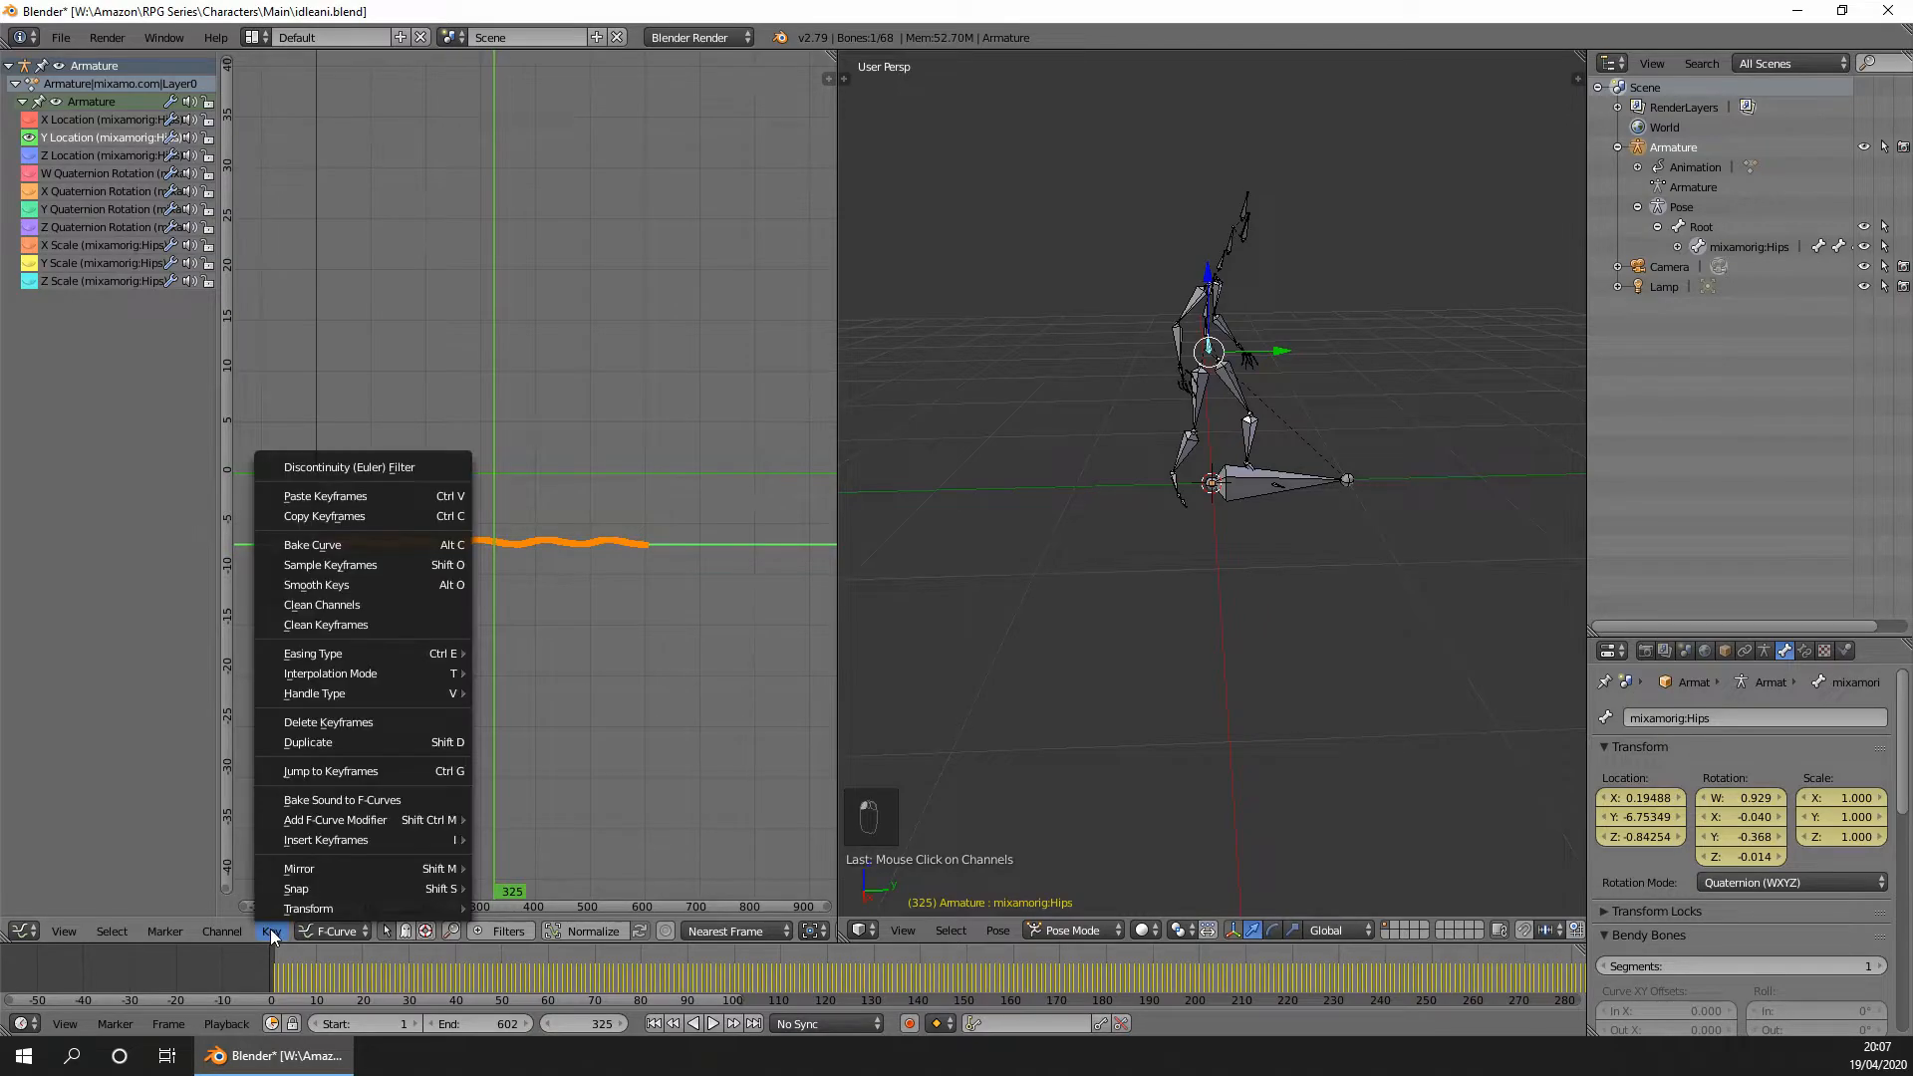
pyautogui.click(328, 516)
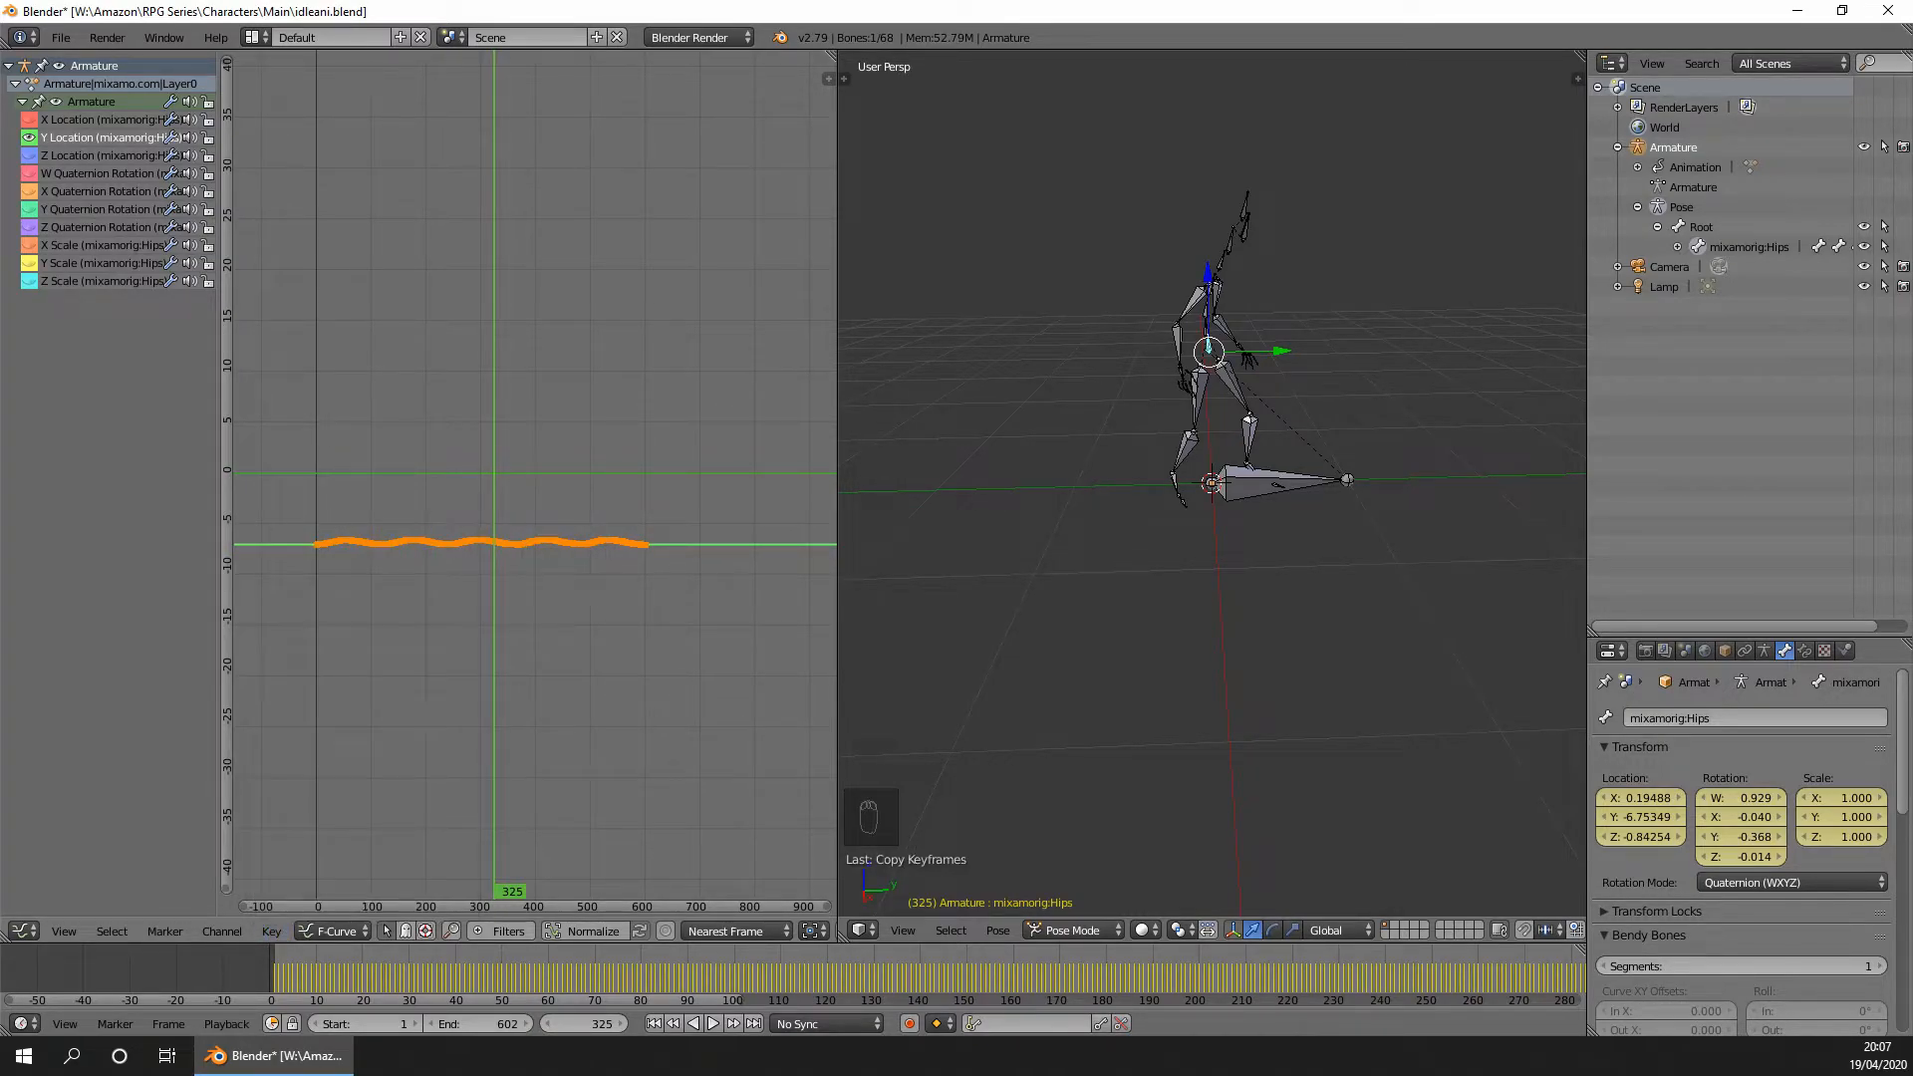
# Select the Root bone and insert keyframes on its X, Y and Z location at the current frame.
pyautogui.click(1682, 224)
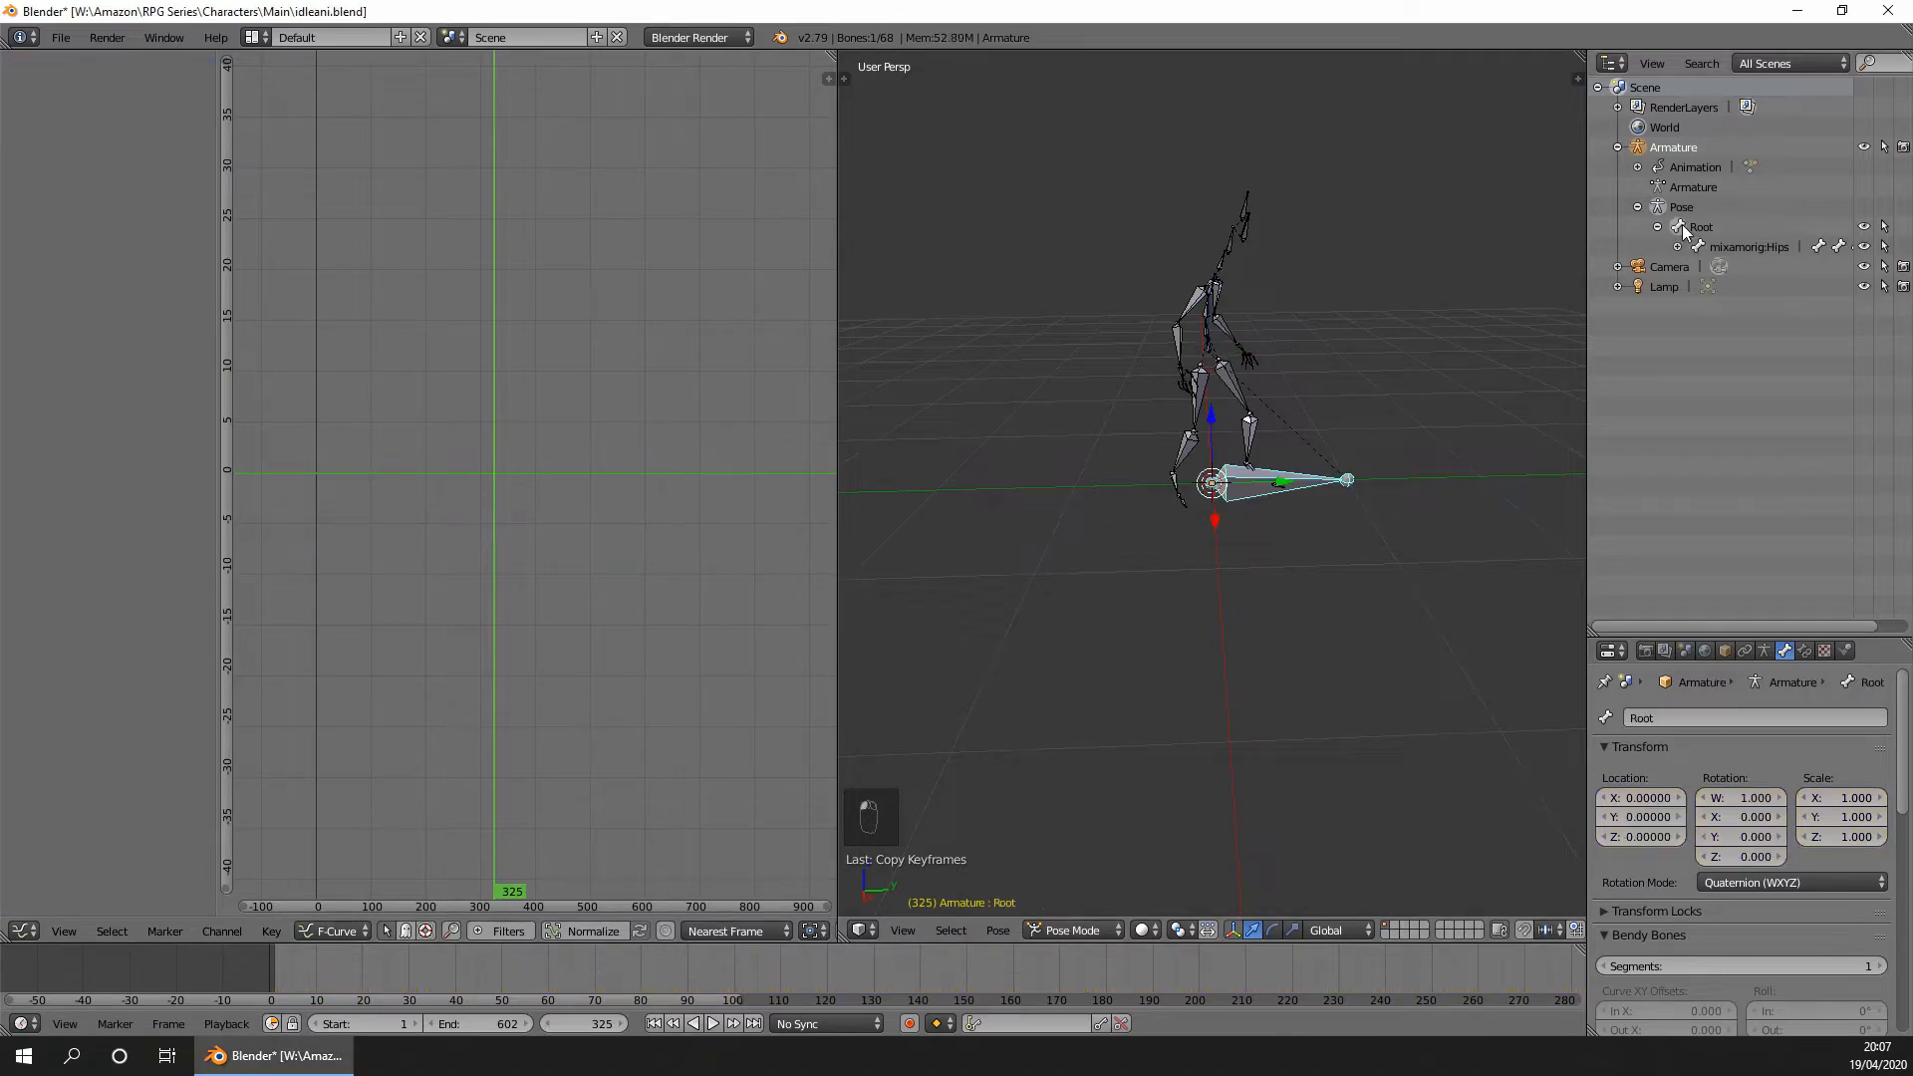
pyautogui.press('n')
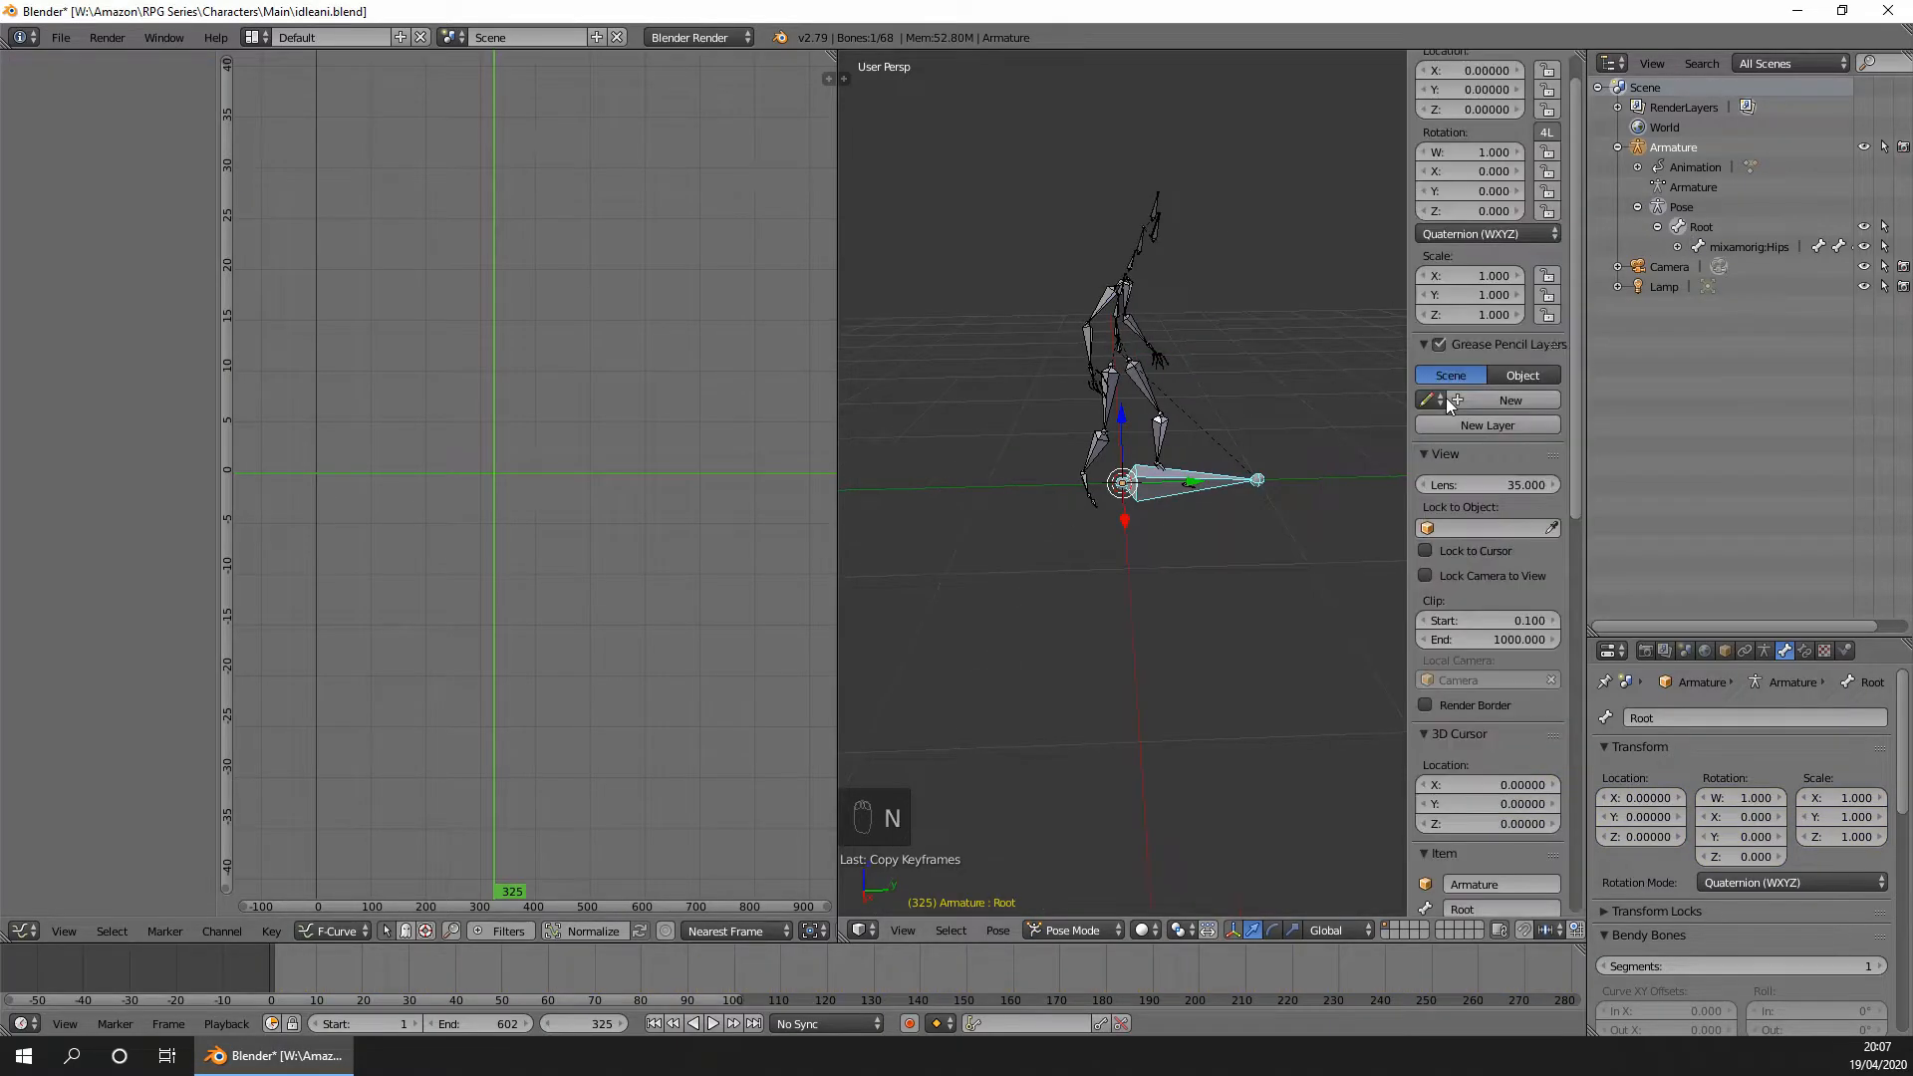
pyautogui.scroll(1, 1444, 398)
pyautogui.rightClick(1449, 110)
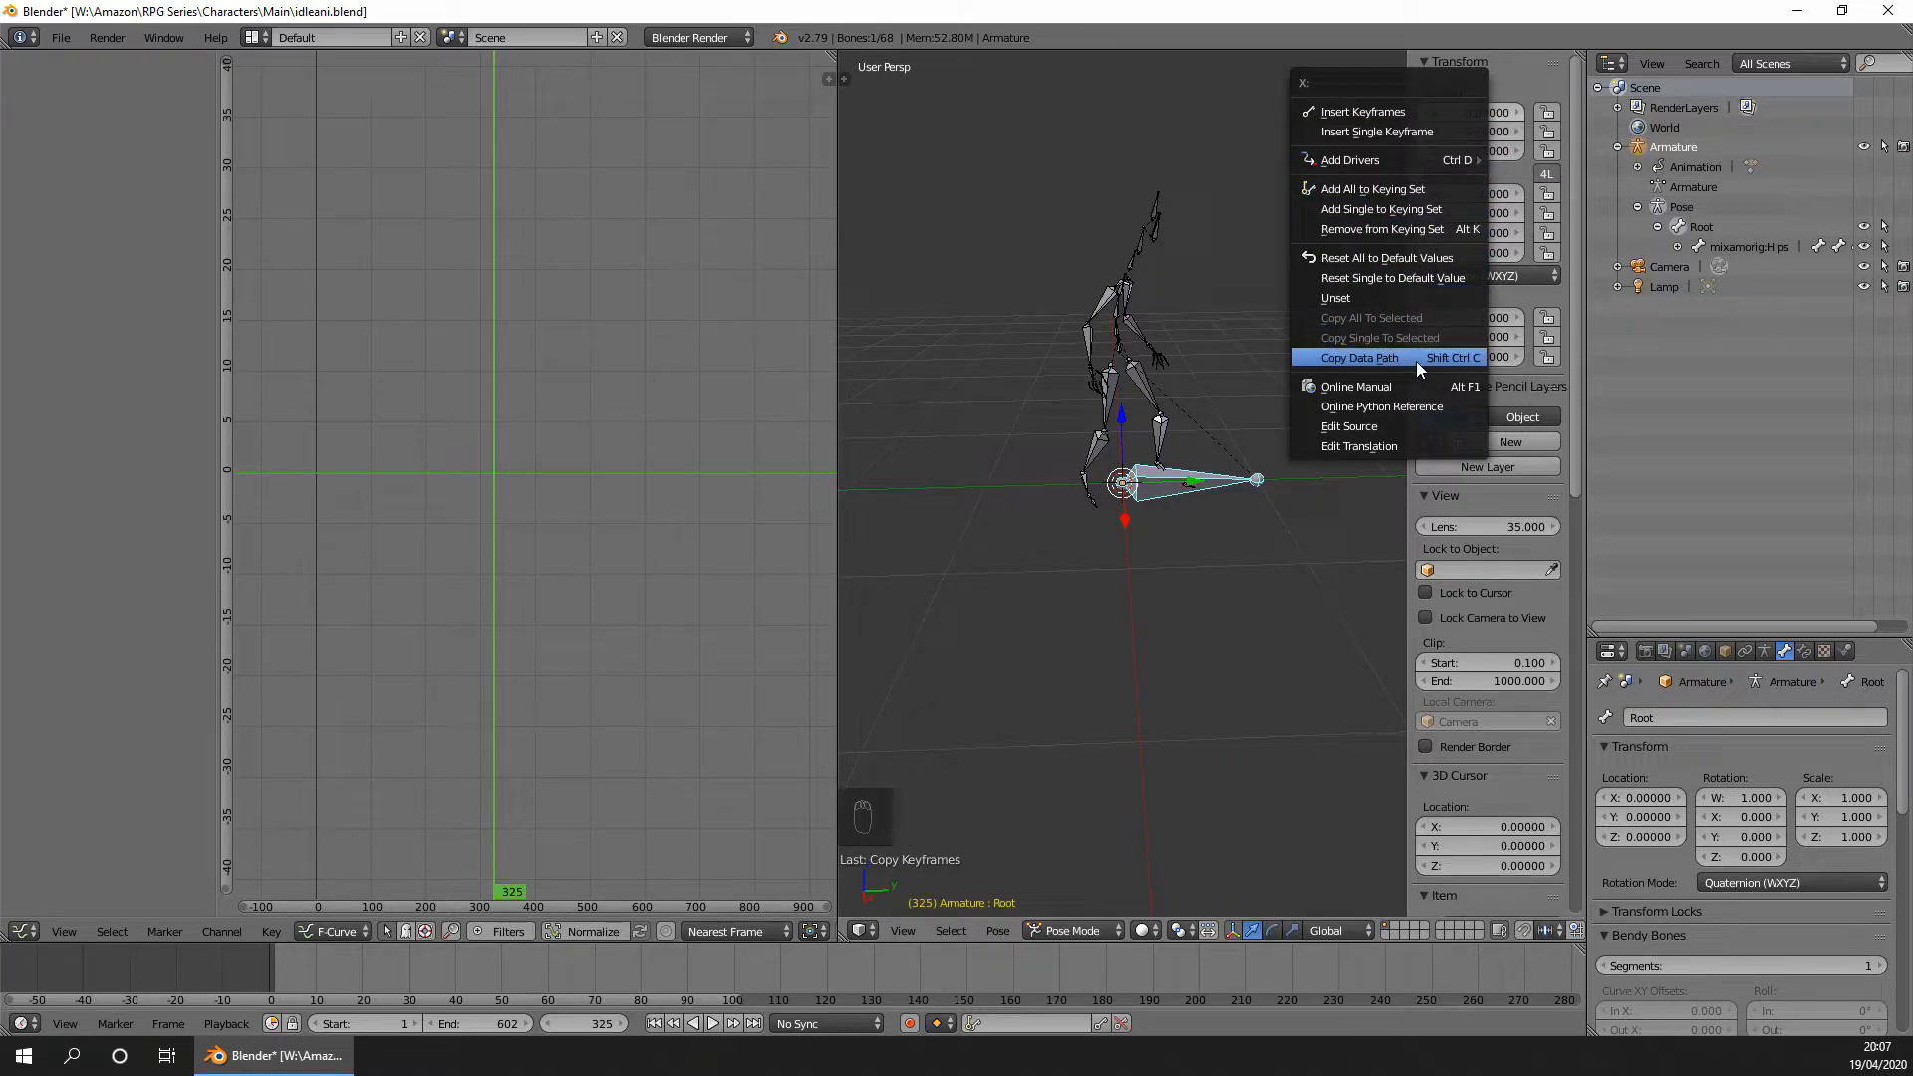
pyautogui.click(1360, 112)
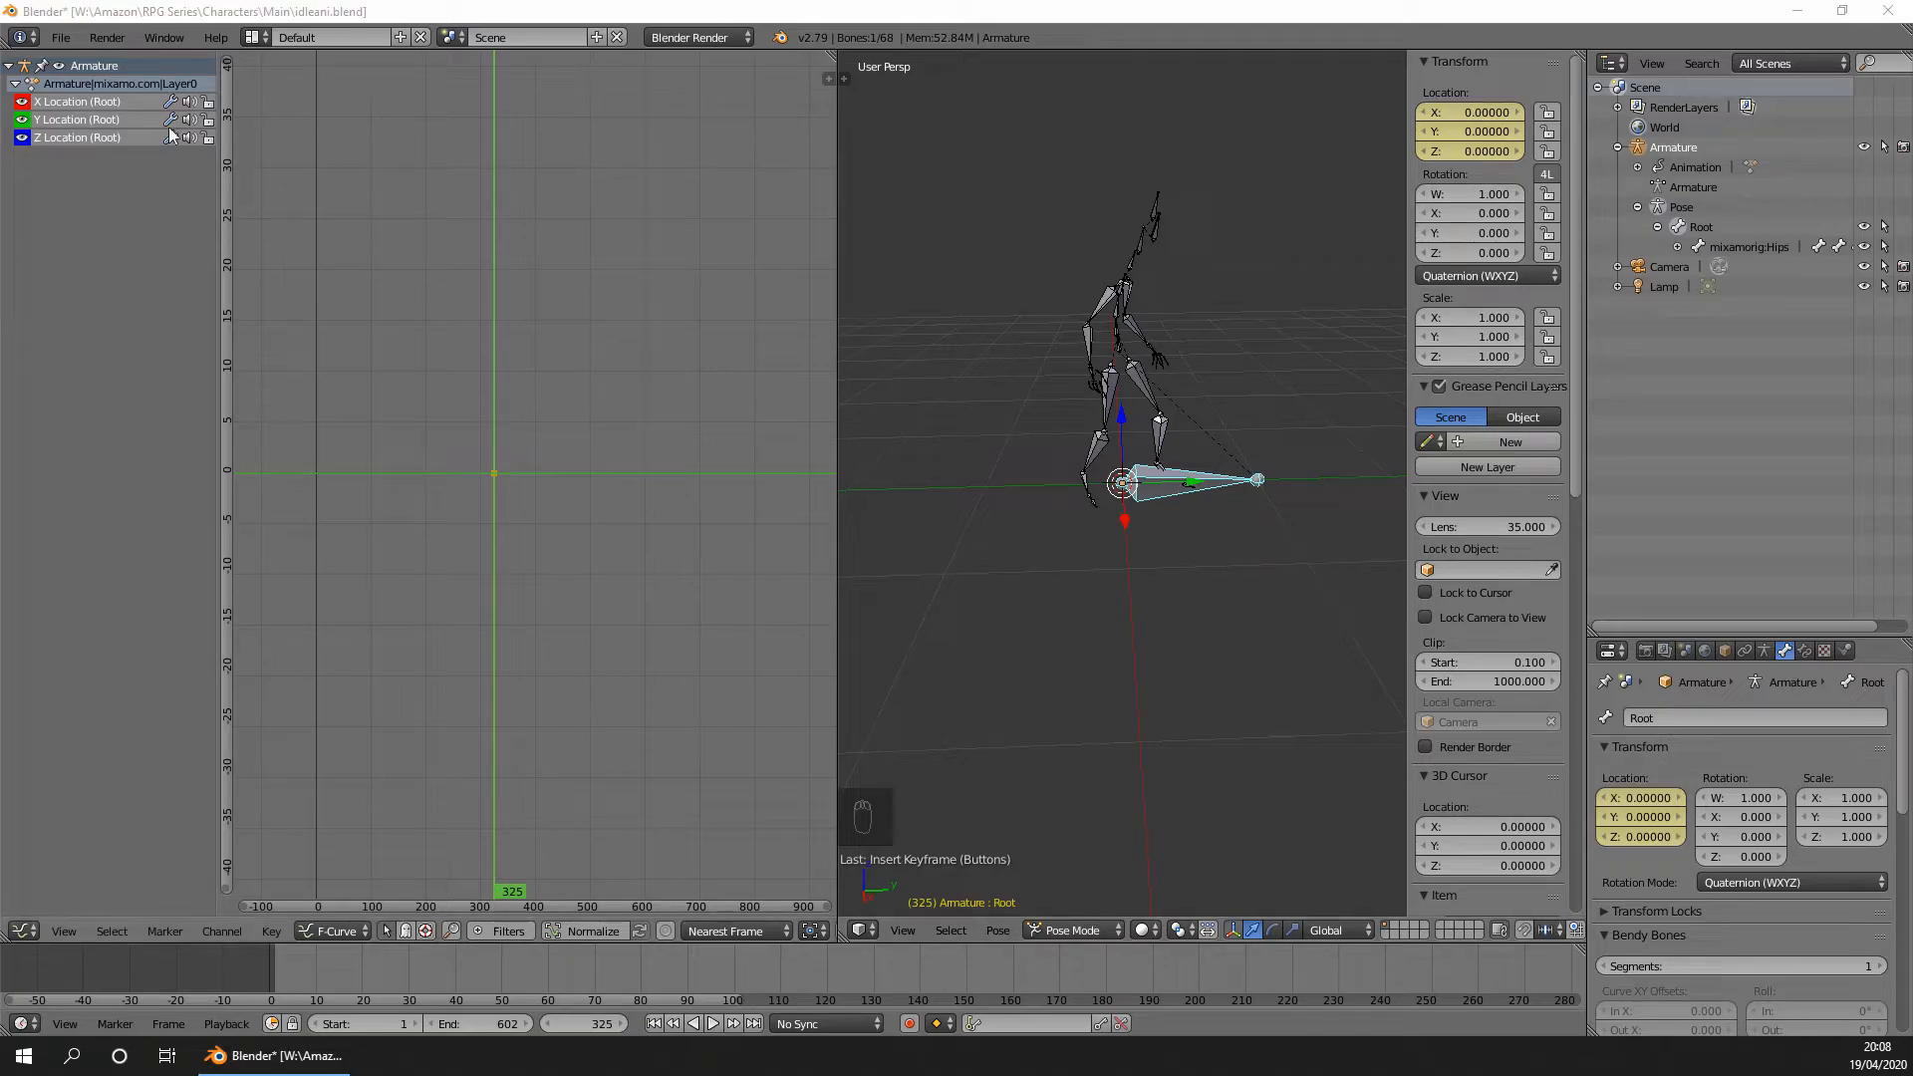
# Hide the Root bone's X and Z Location curves and paste the copied hip keyframes into its Y Location channel.
pyautogui.click(22, 137)
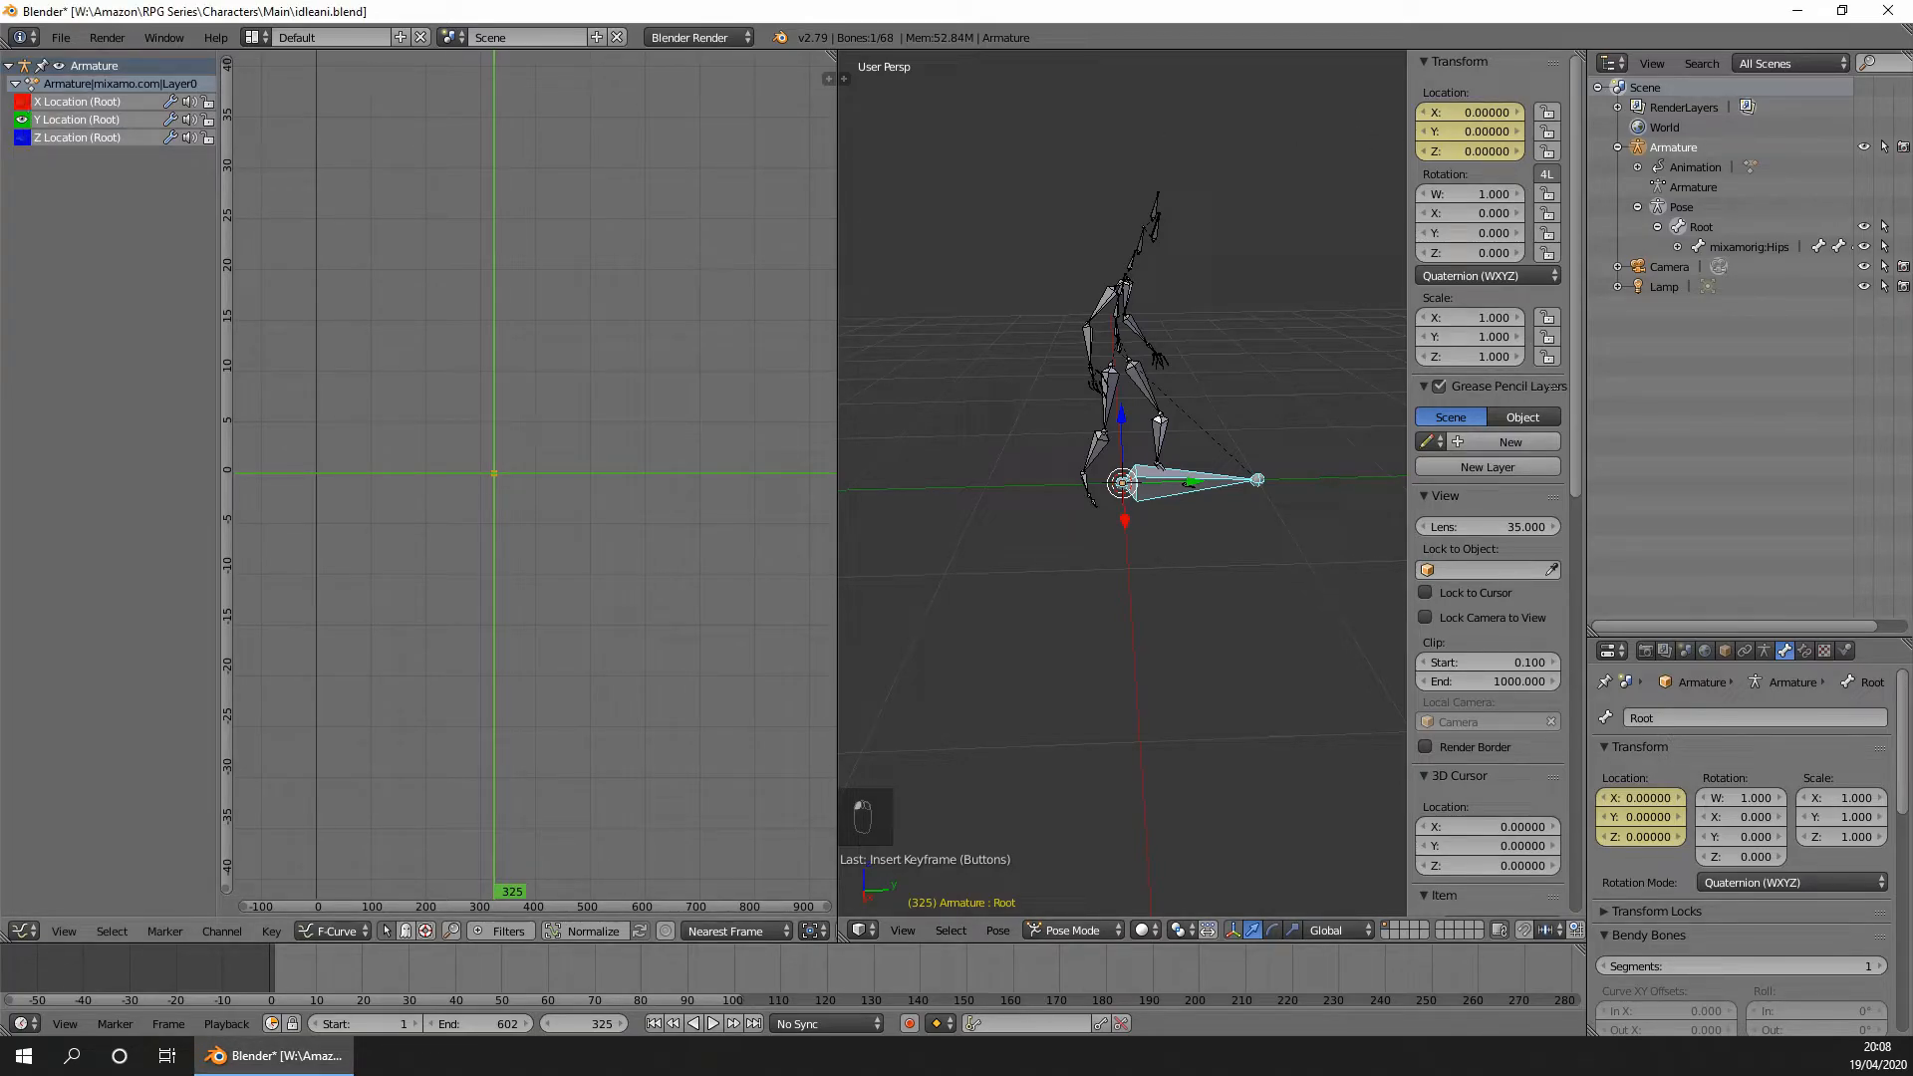
pyautogui.click(65, 117)
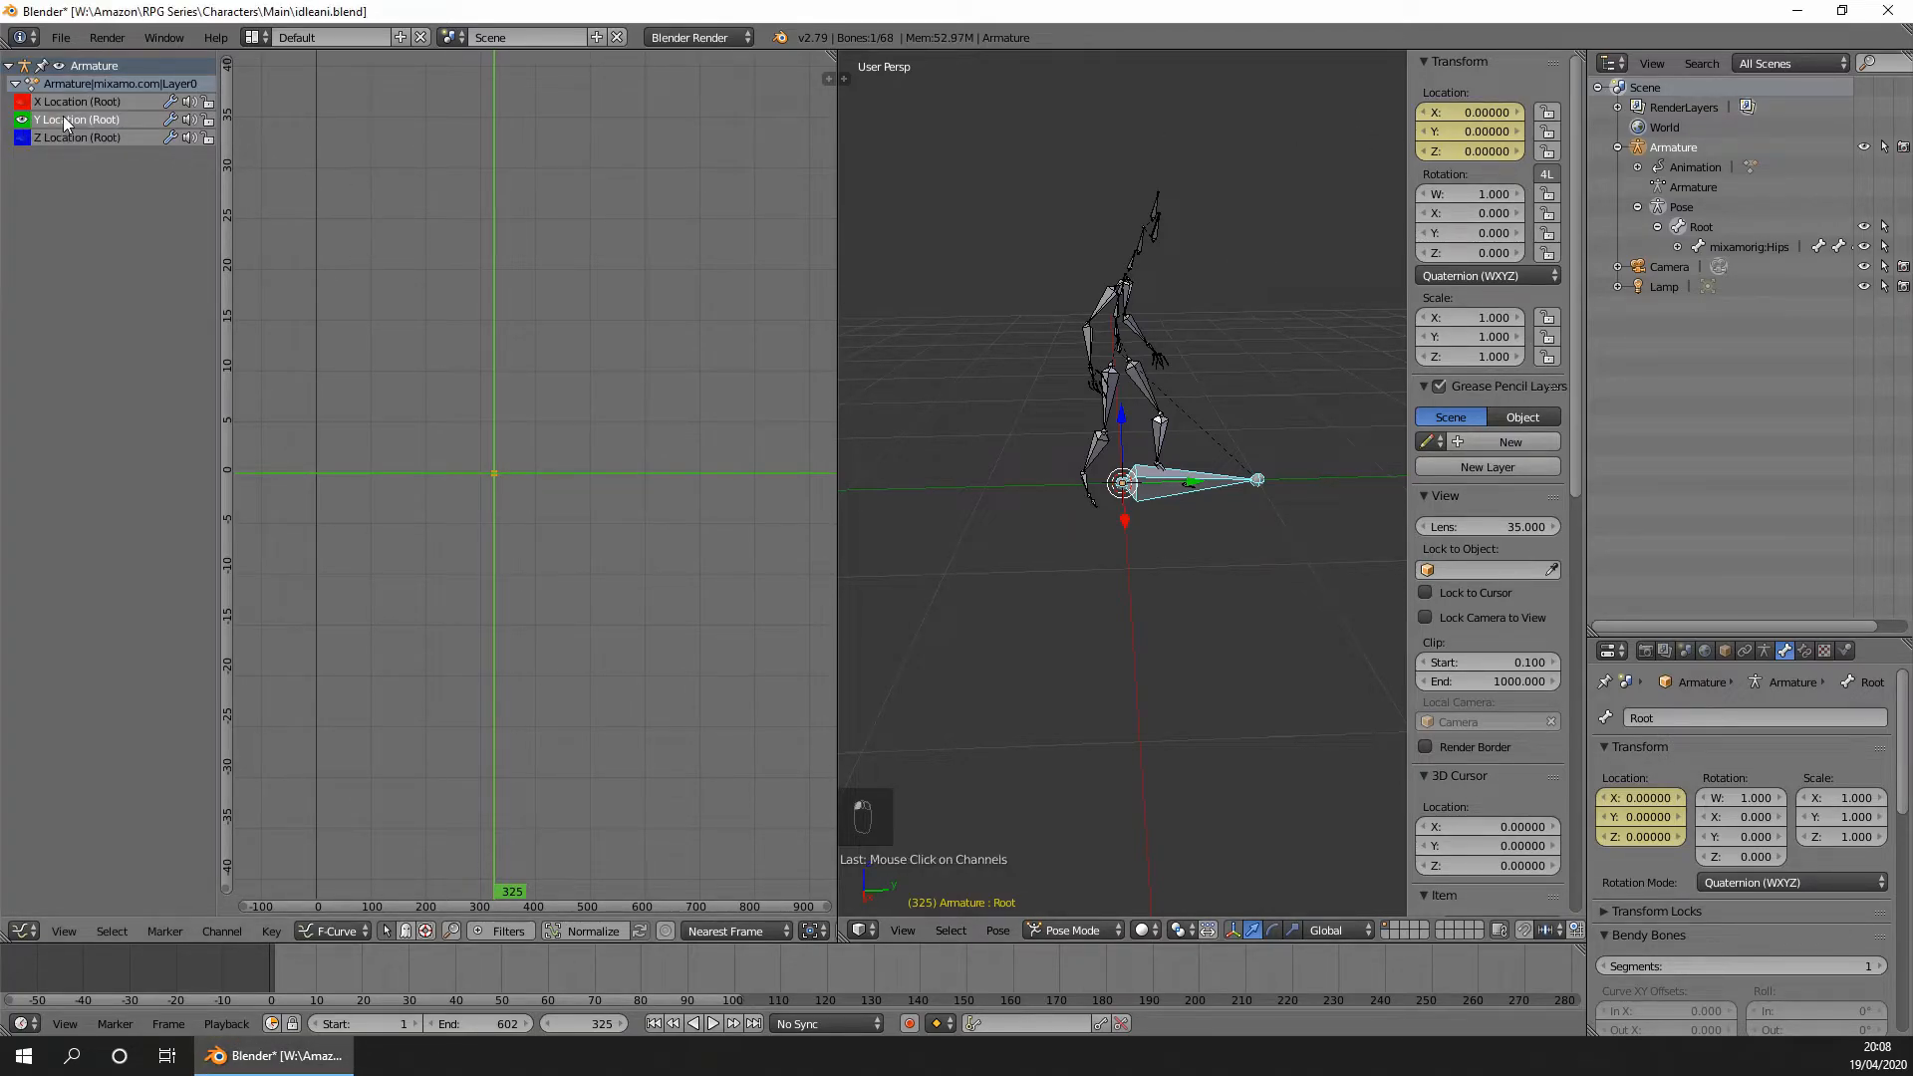
pyautogui.click(273, 930)
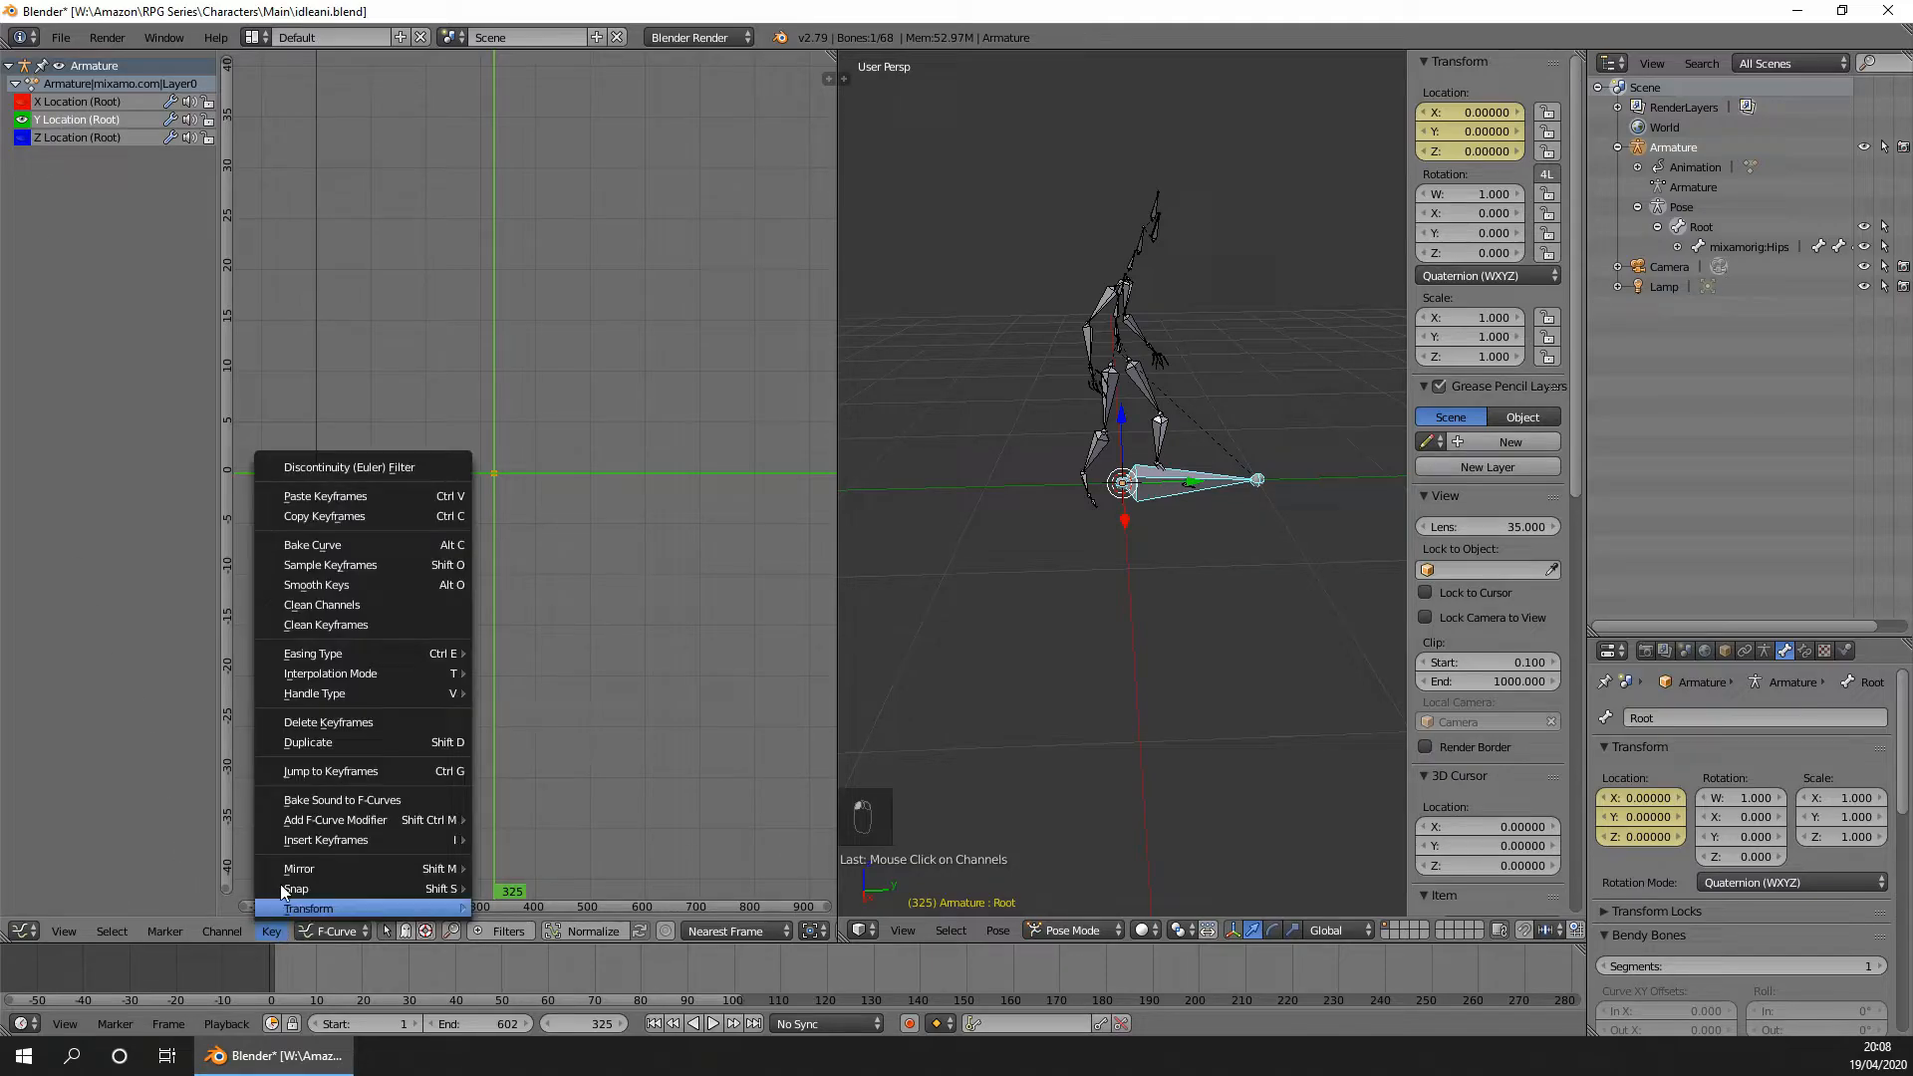
pyautogui.click(338, 492)
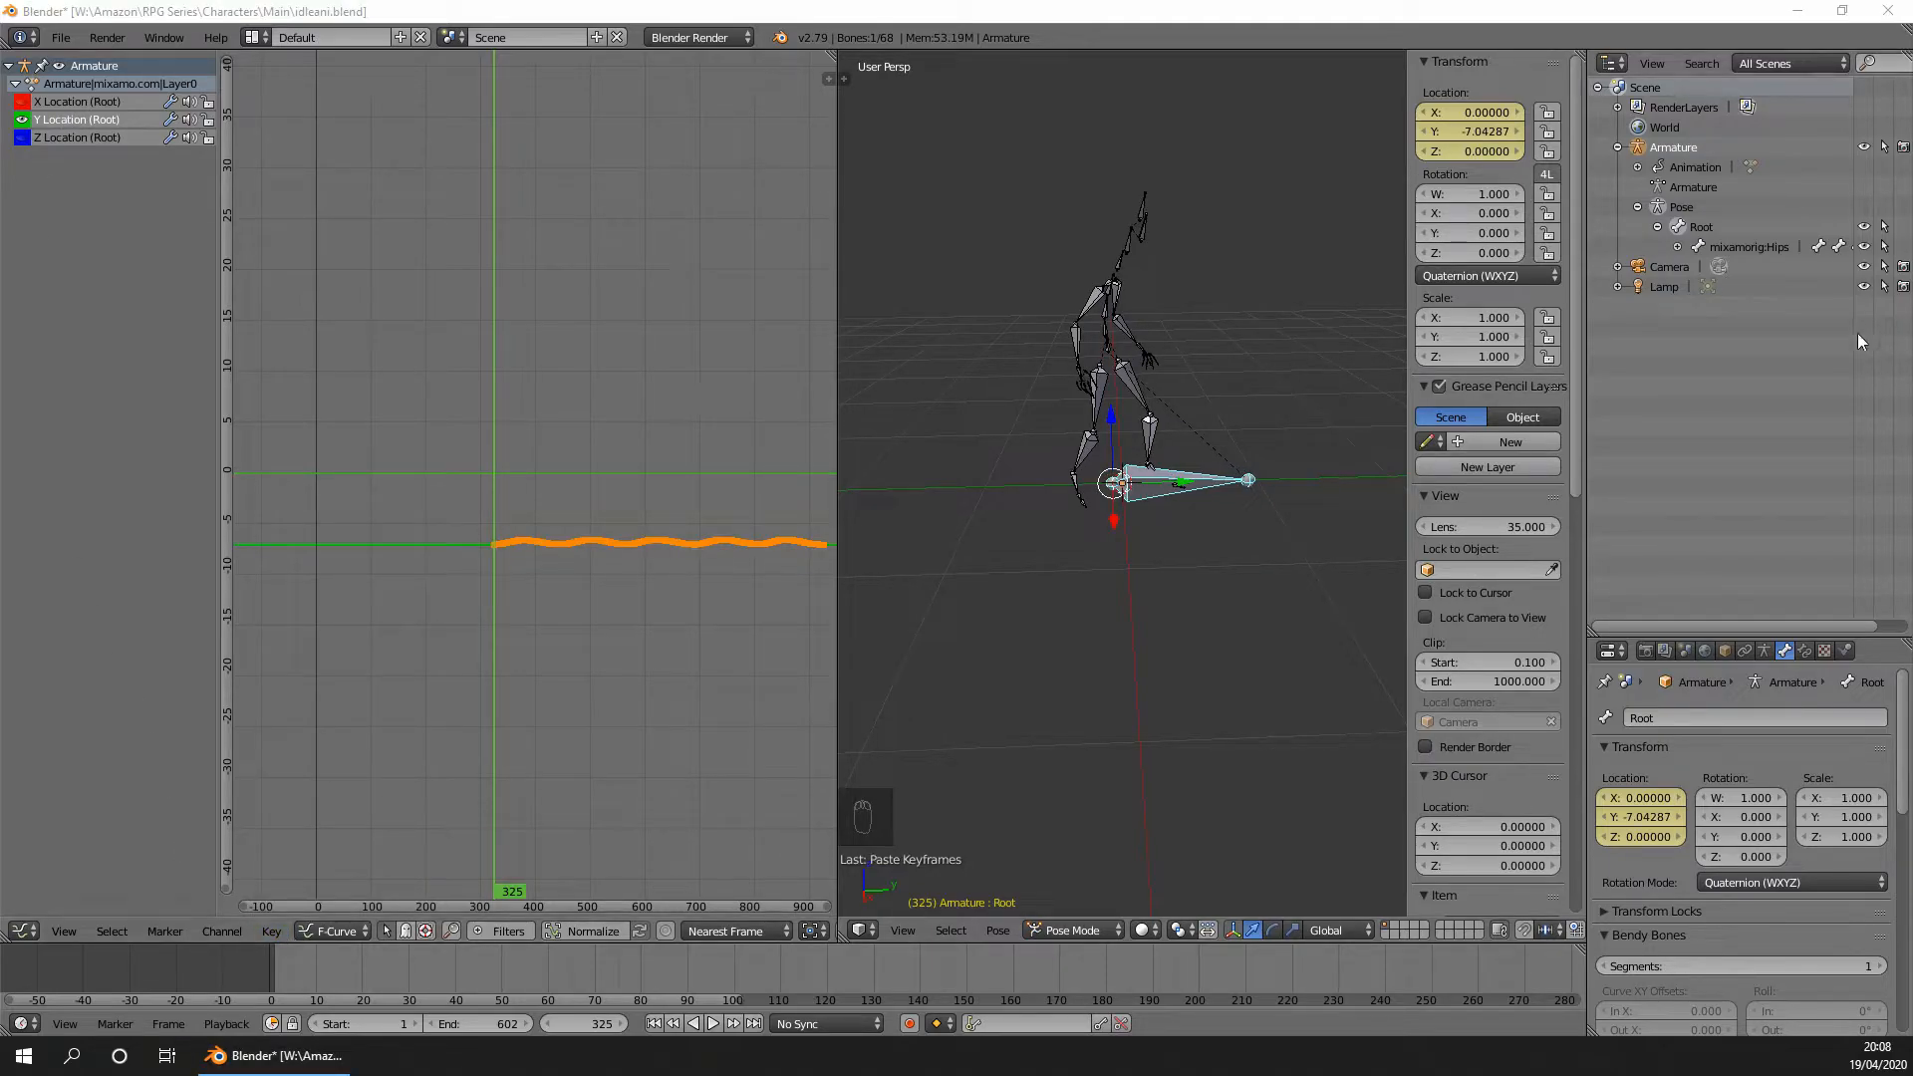
# Select the mixamorig:Hips bone's Y Location channel and examine the first keyframes of its curve close up.
pyautogui.click(1749, 247)
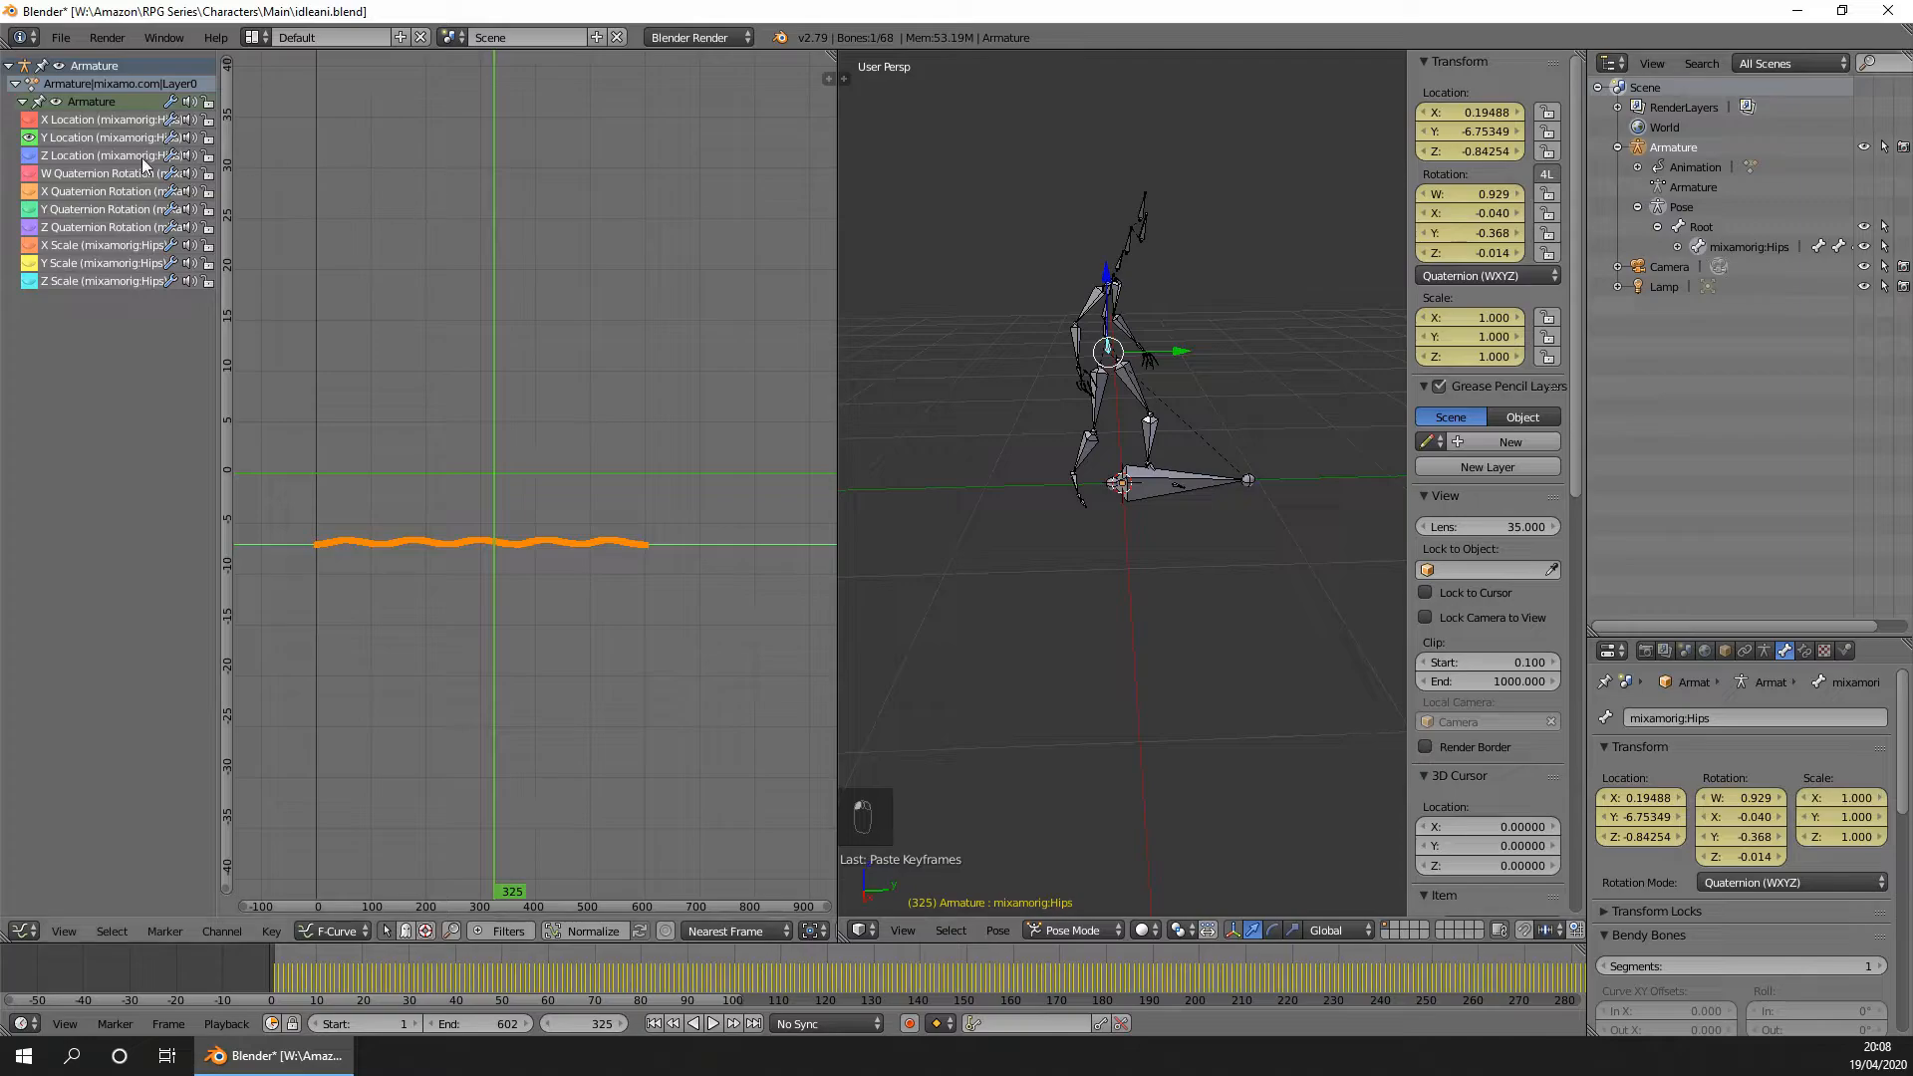
pyautogui.click(57, 140)
pyautogui.keyDown('ctrl'); pyautogui.moveTo(334, 649); pyautogui.dragTo(835, 298, button='middle'); pyautogui.keyUp('ctrl')
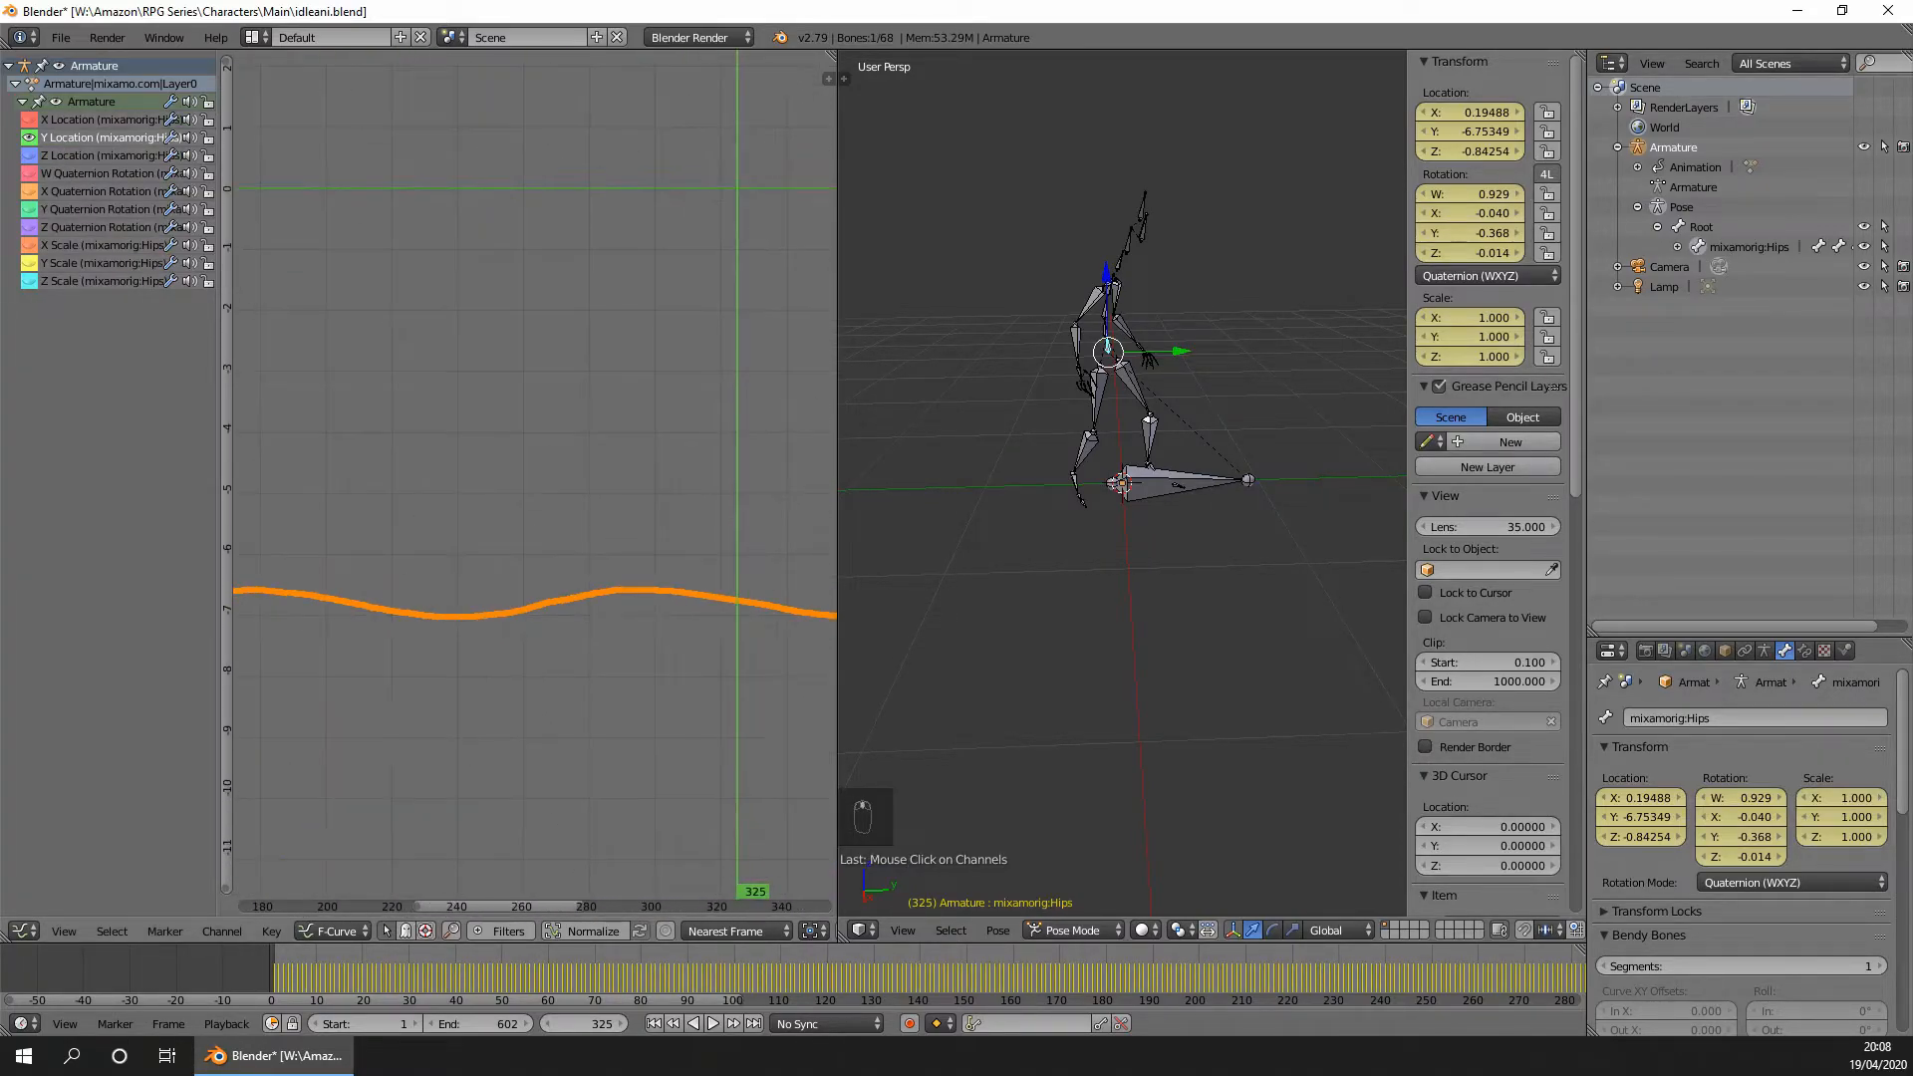
pyautogui.moveTo(356, 533); pyautogui.dragTo(832, 435, button='middle')
pyautogui.moveTo(279, 505); pyautogui.dragTo(615, 506, button='middle')
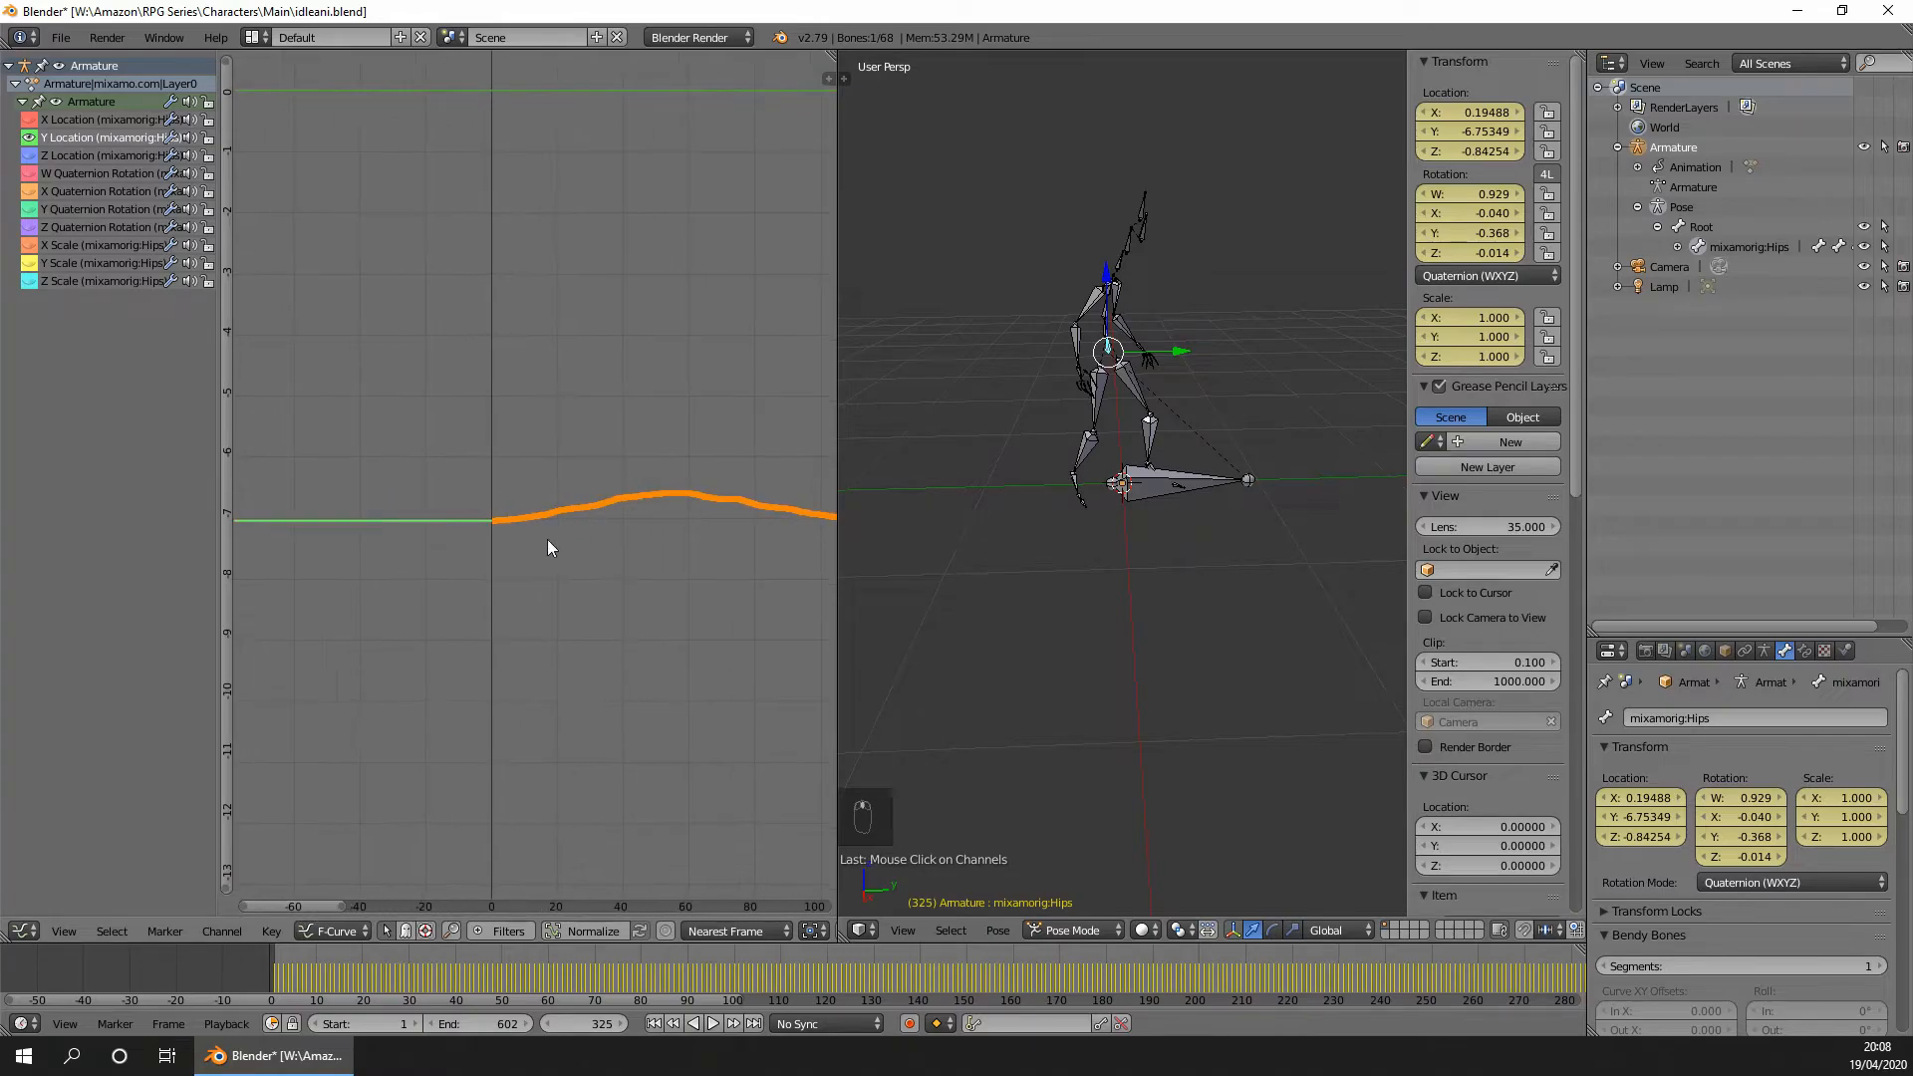
pyautogui.moveTo(550, 572); pyautogui.dragTo(601, 555, button='middle')
pyautogui.scroll(11, 589, 502)
pyautogui.scroll(16, 576, 548)
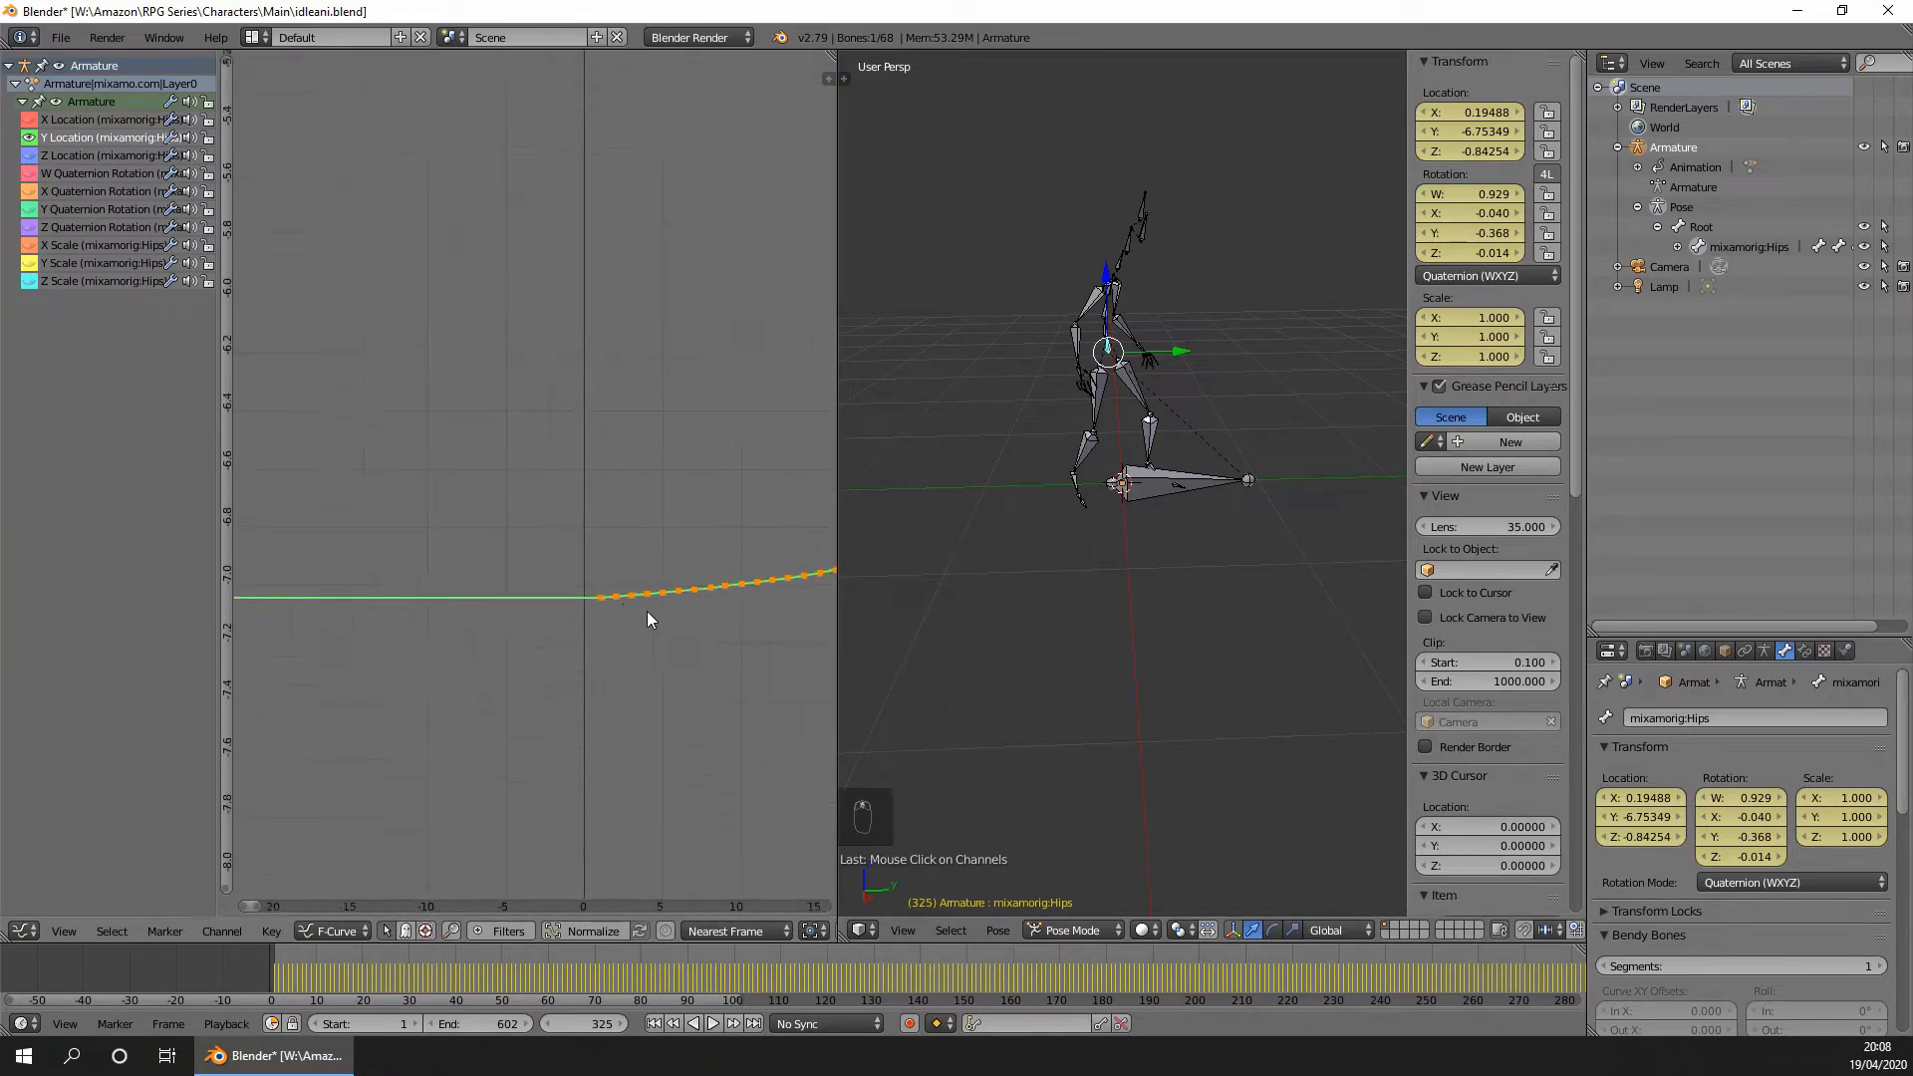
pyautogui.moveTo(647, 671); pyautogui.dragTo(536, 425, button='middle')
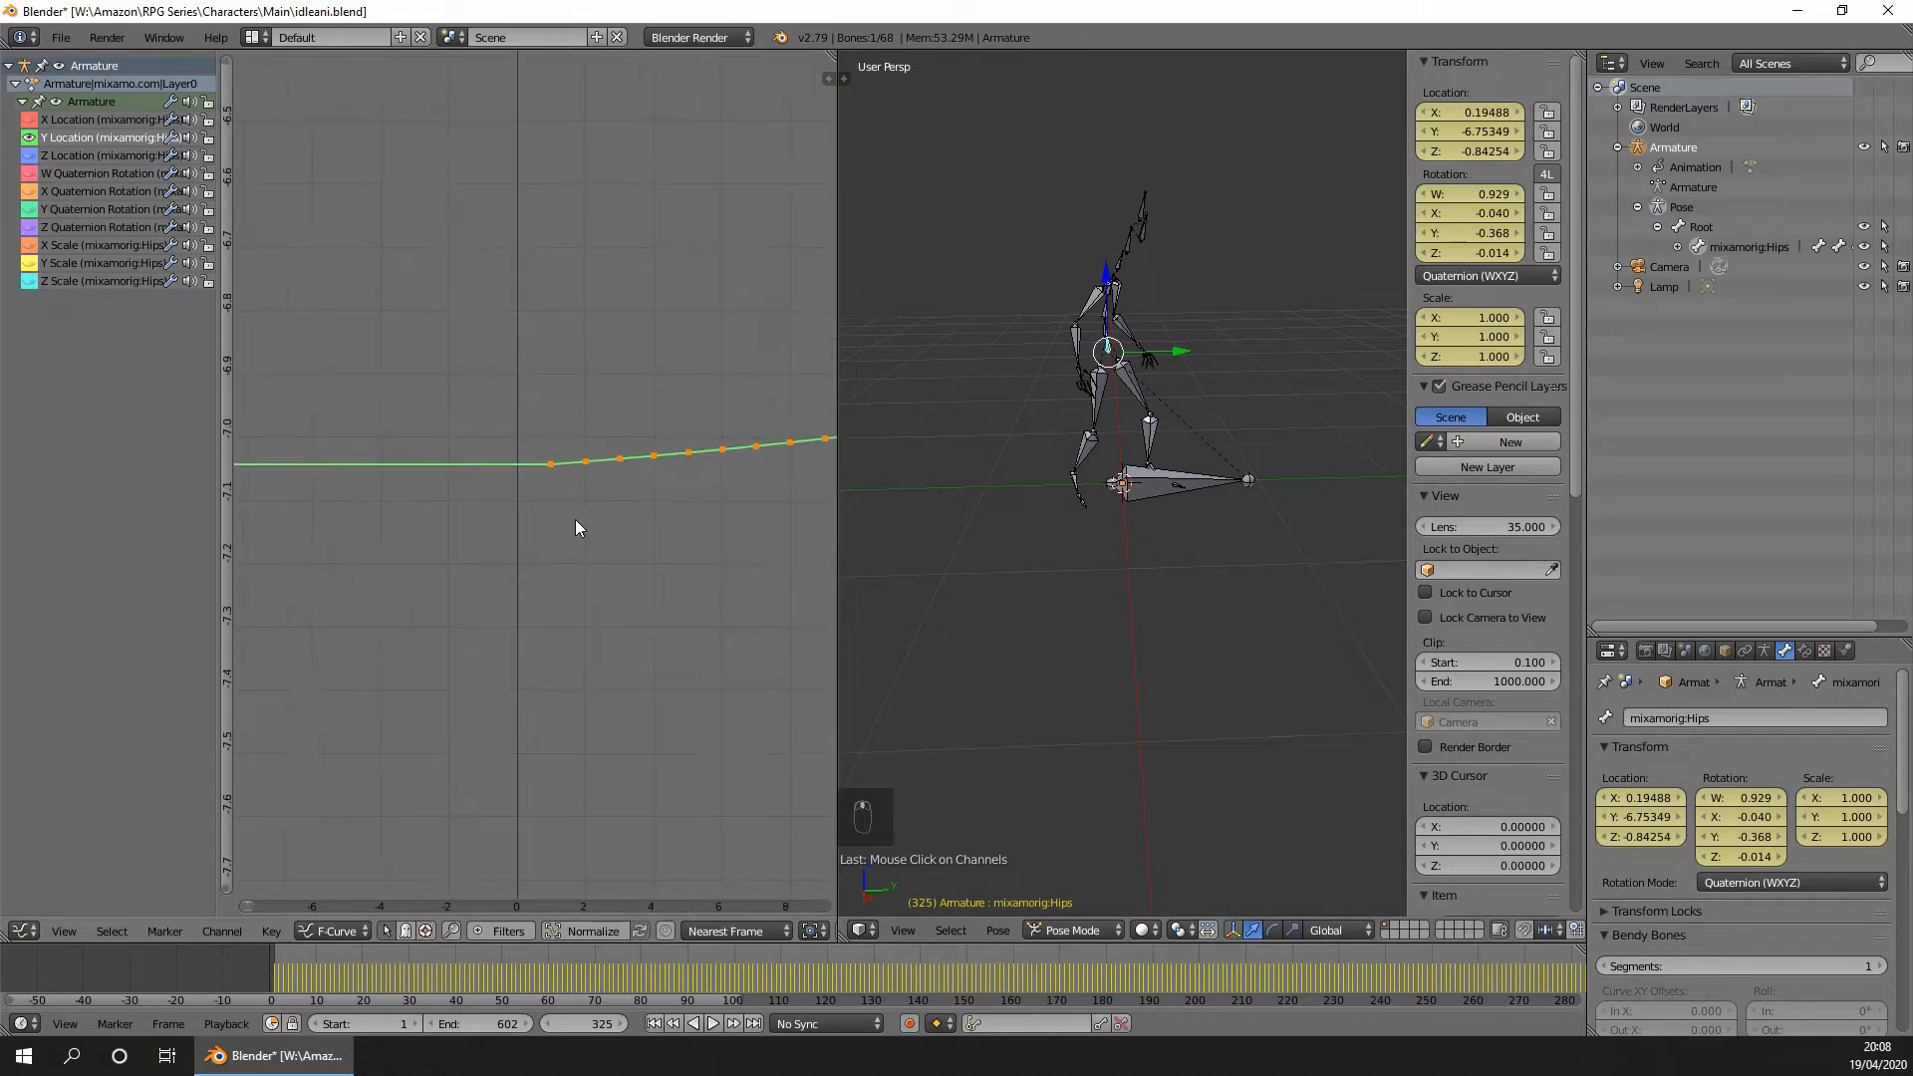
pyautogui.scroll(16, 539, 466)
pyautogui.scroll(-7, 566, 456)
pyautogui.scroll(-1, 572, 446)
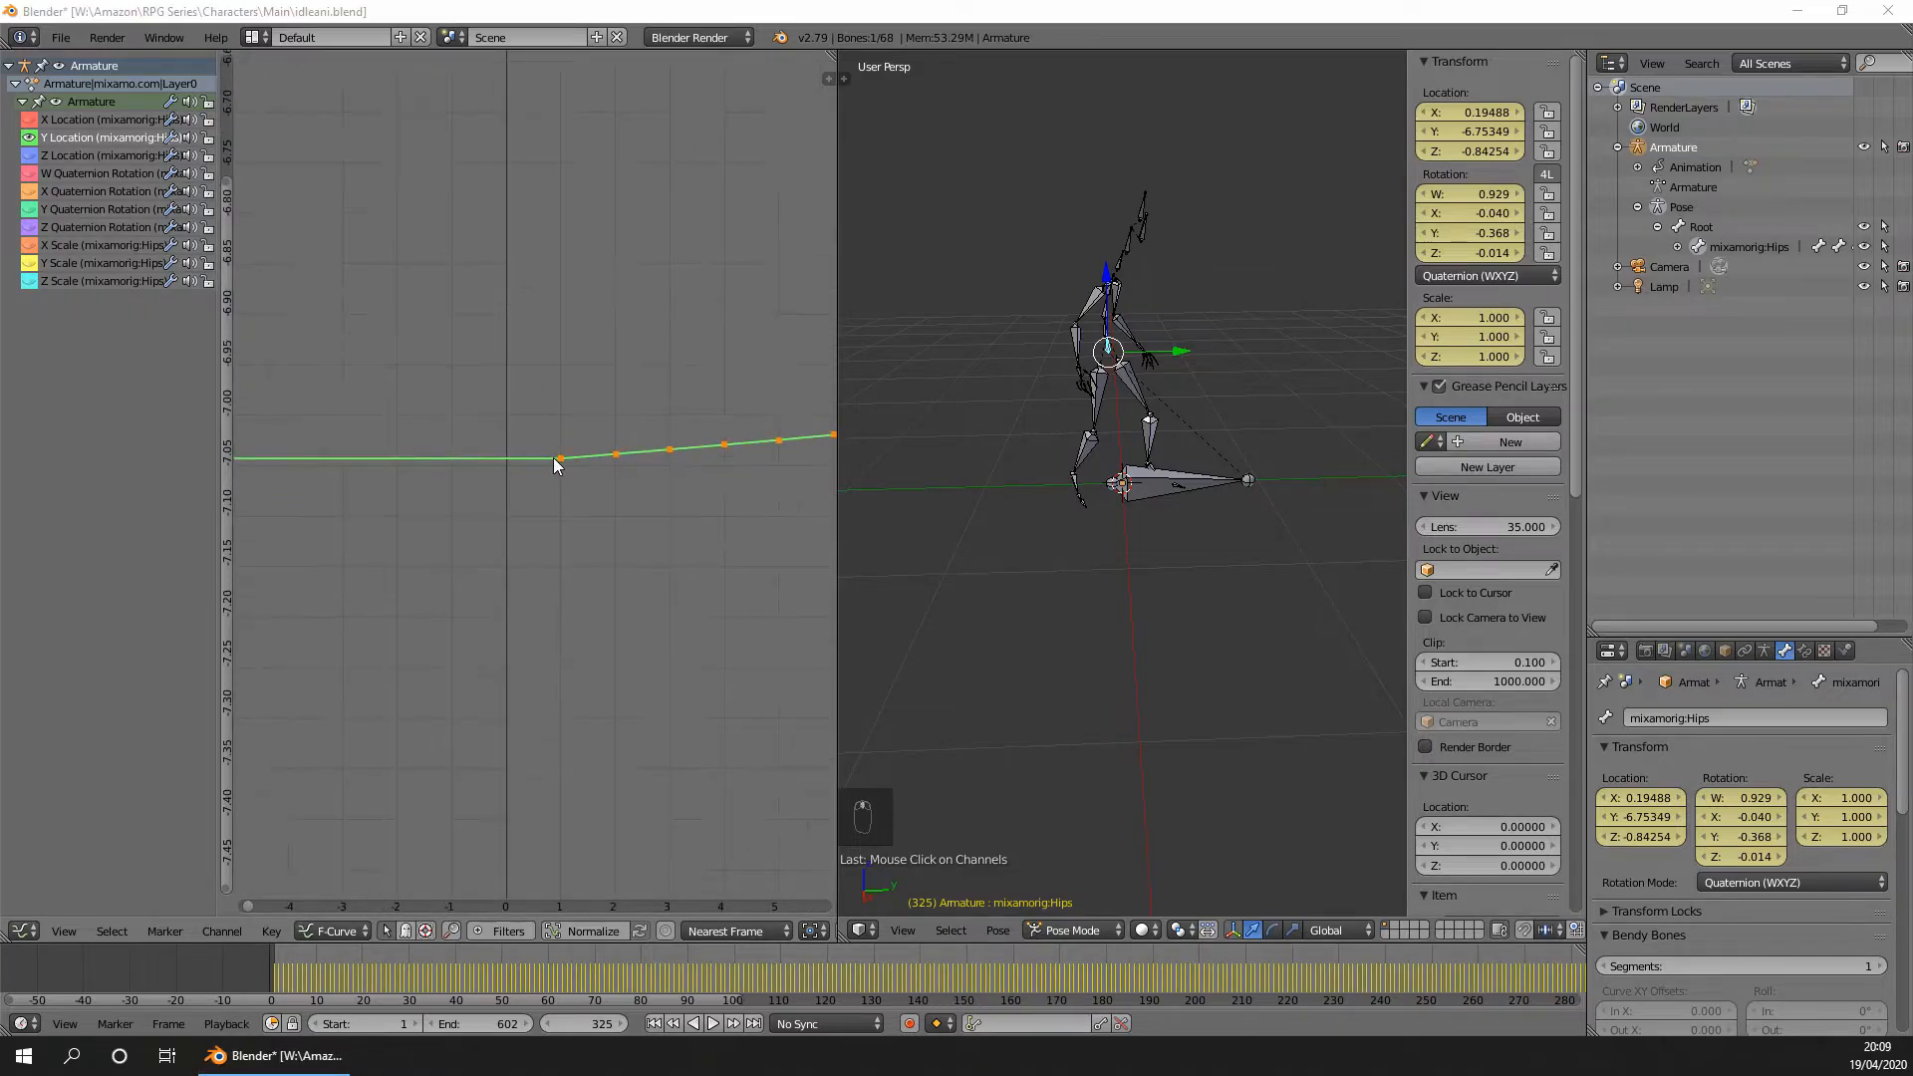
# Delete every keyframe except the first from the mixamorig:Hips bone's Y Location curve.
pyautogui.click(563, 459)
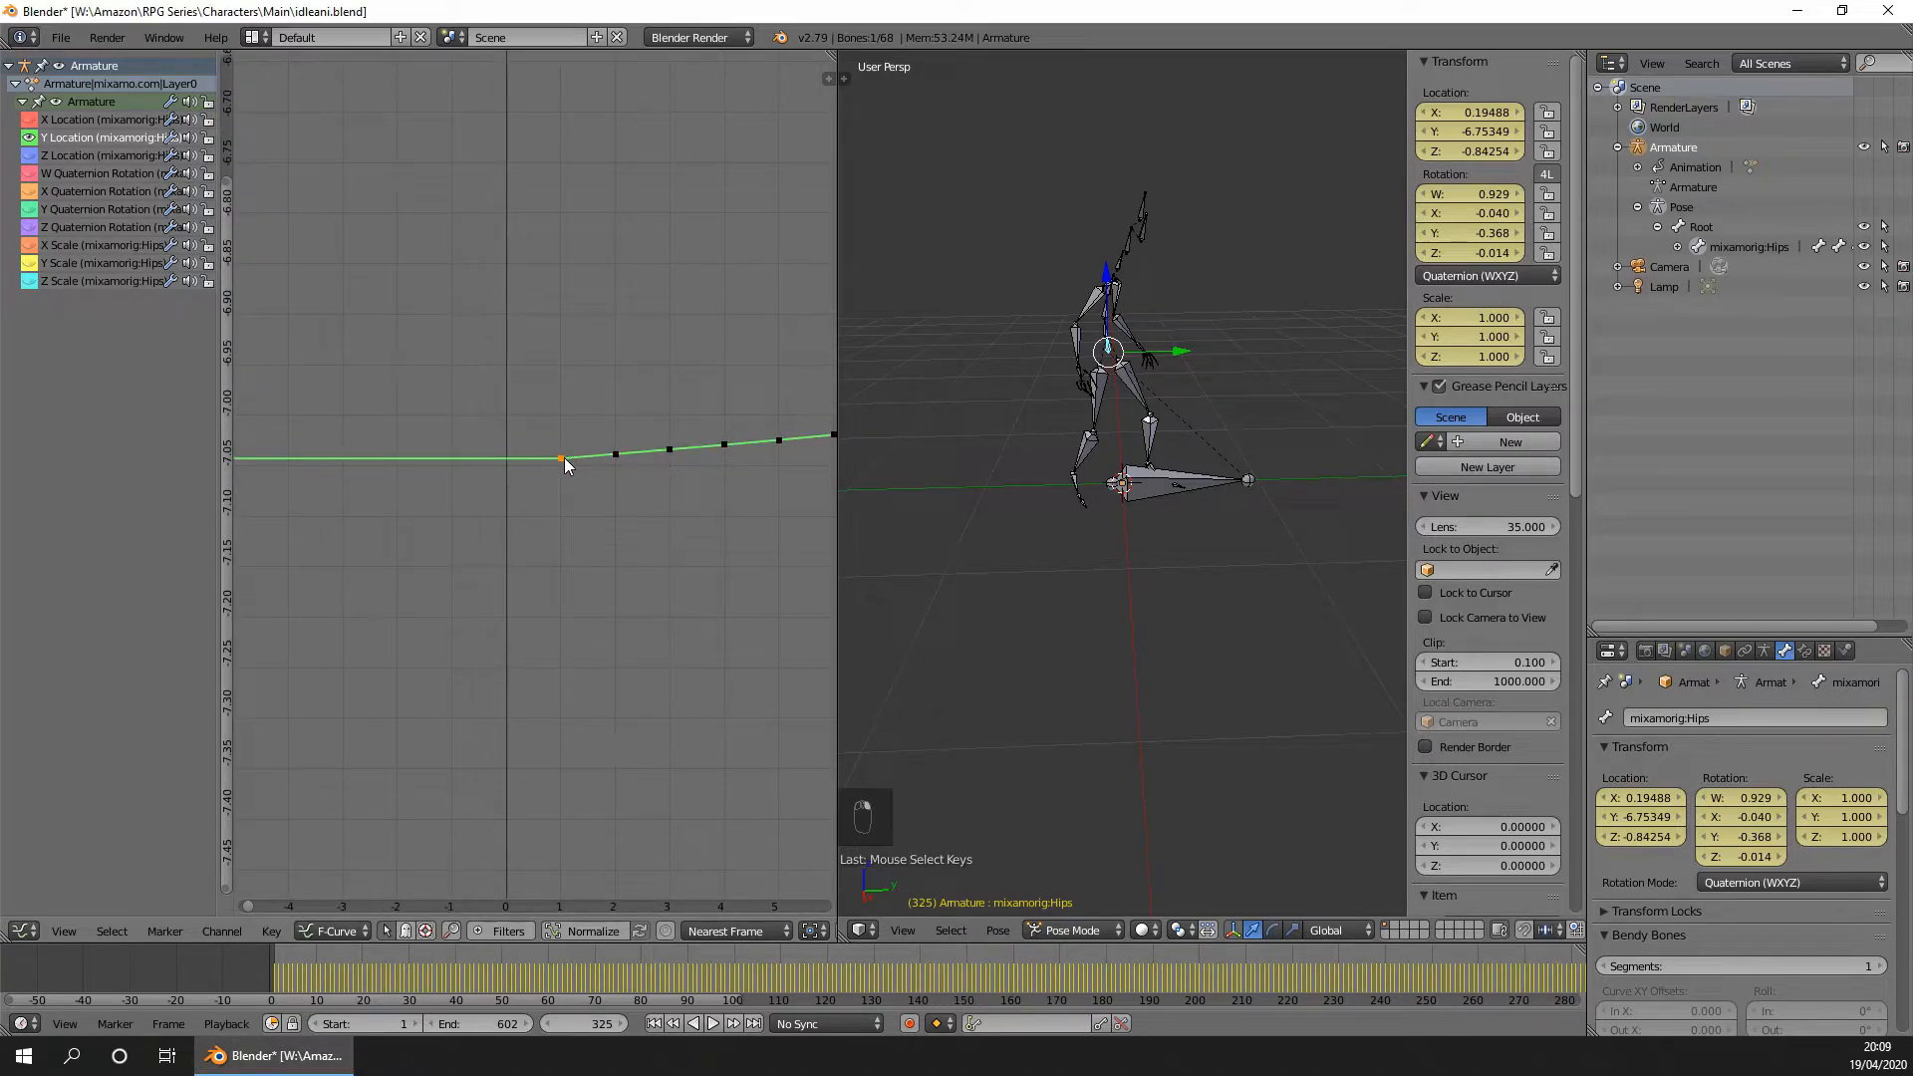
pyautogui.hotkey('ctrl', 'i')
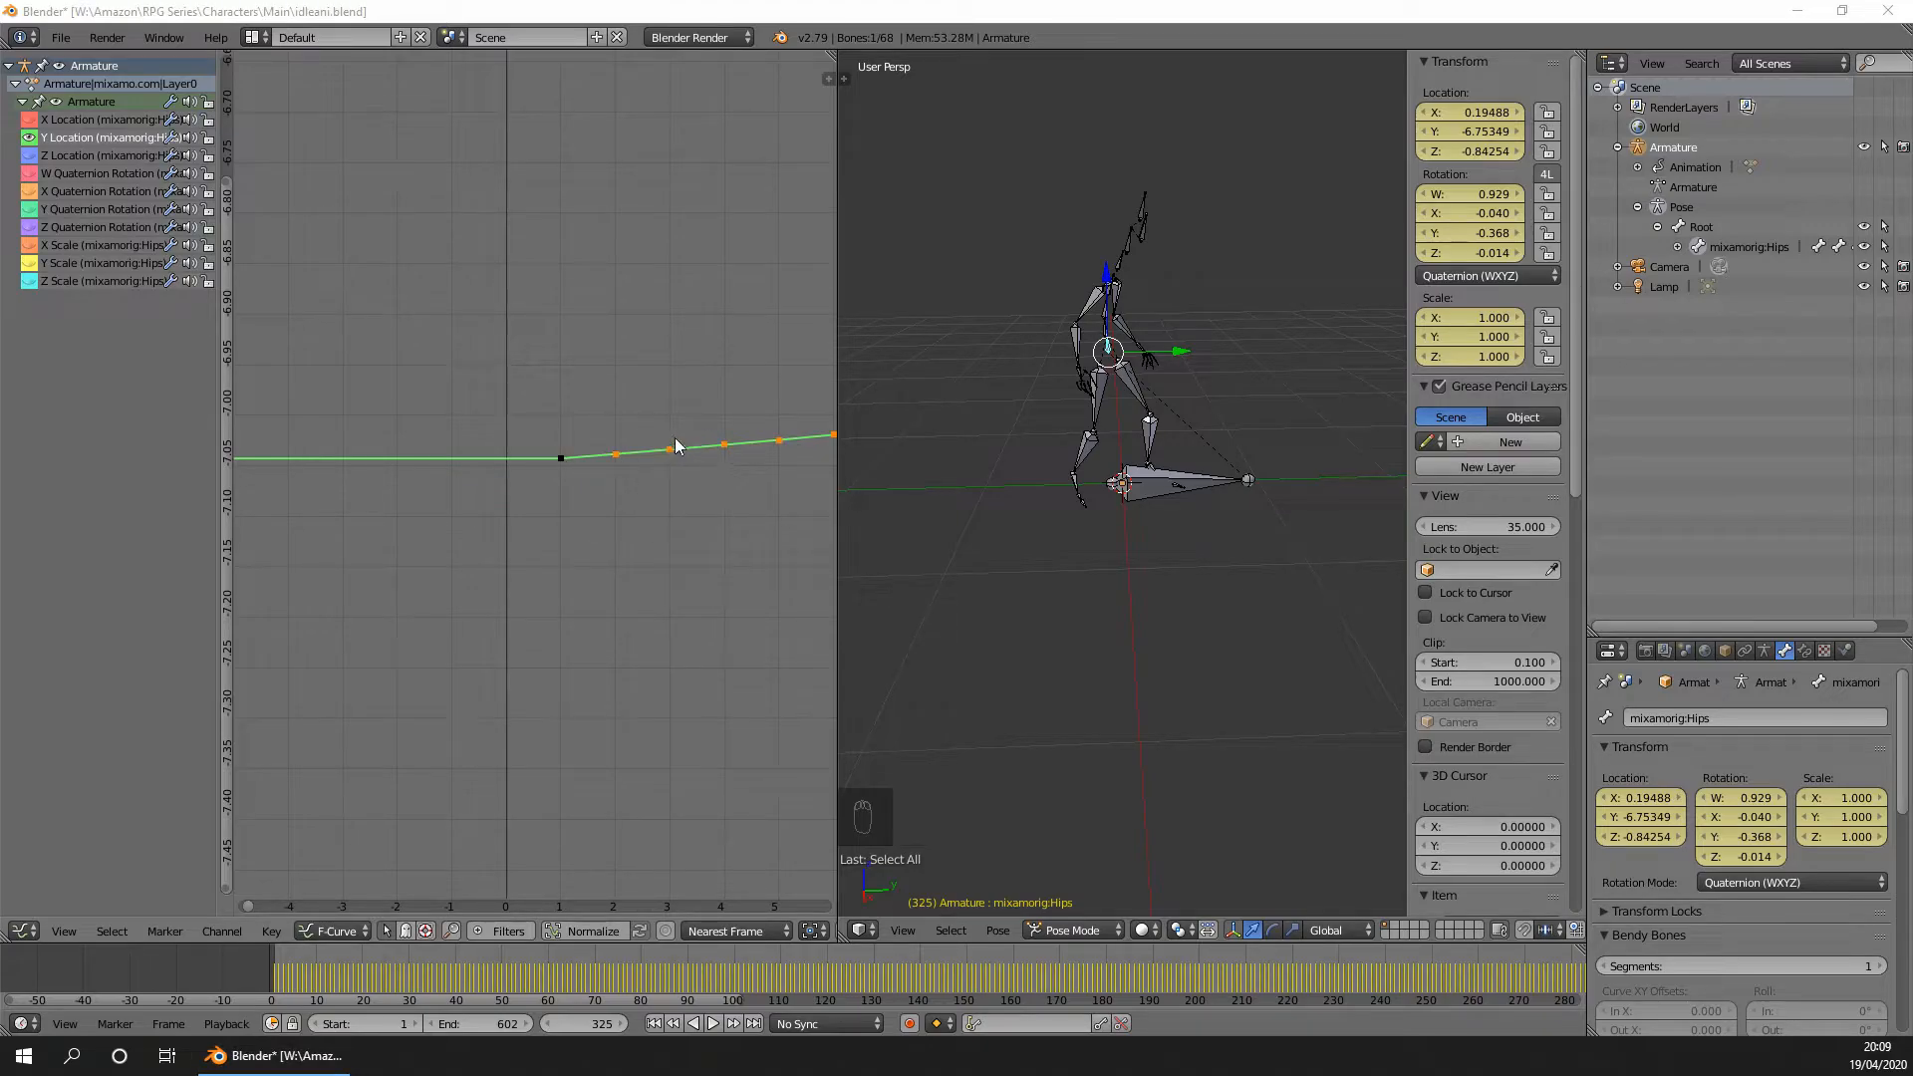
pyautogui.click(615, 491)
pyautogui.press('x')
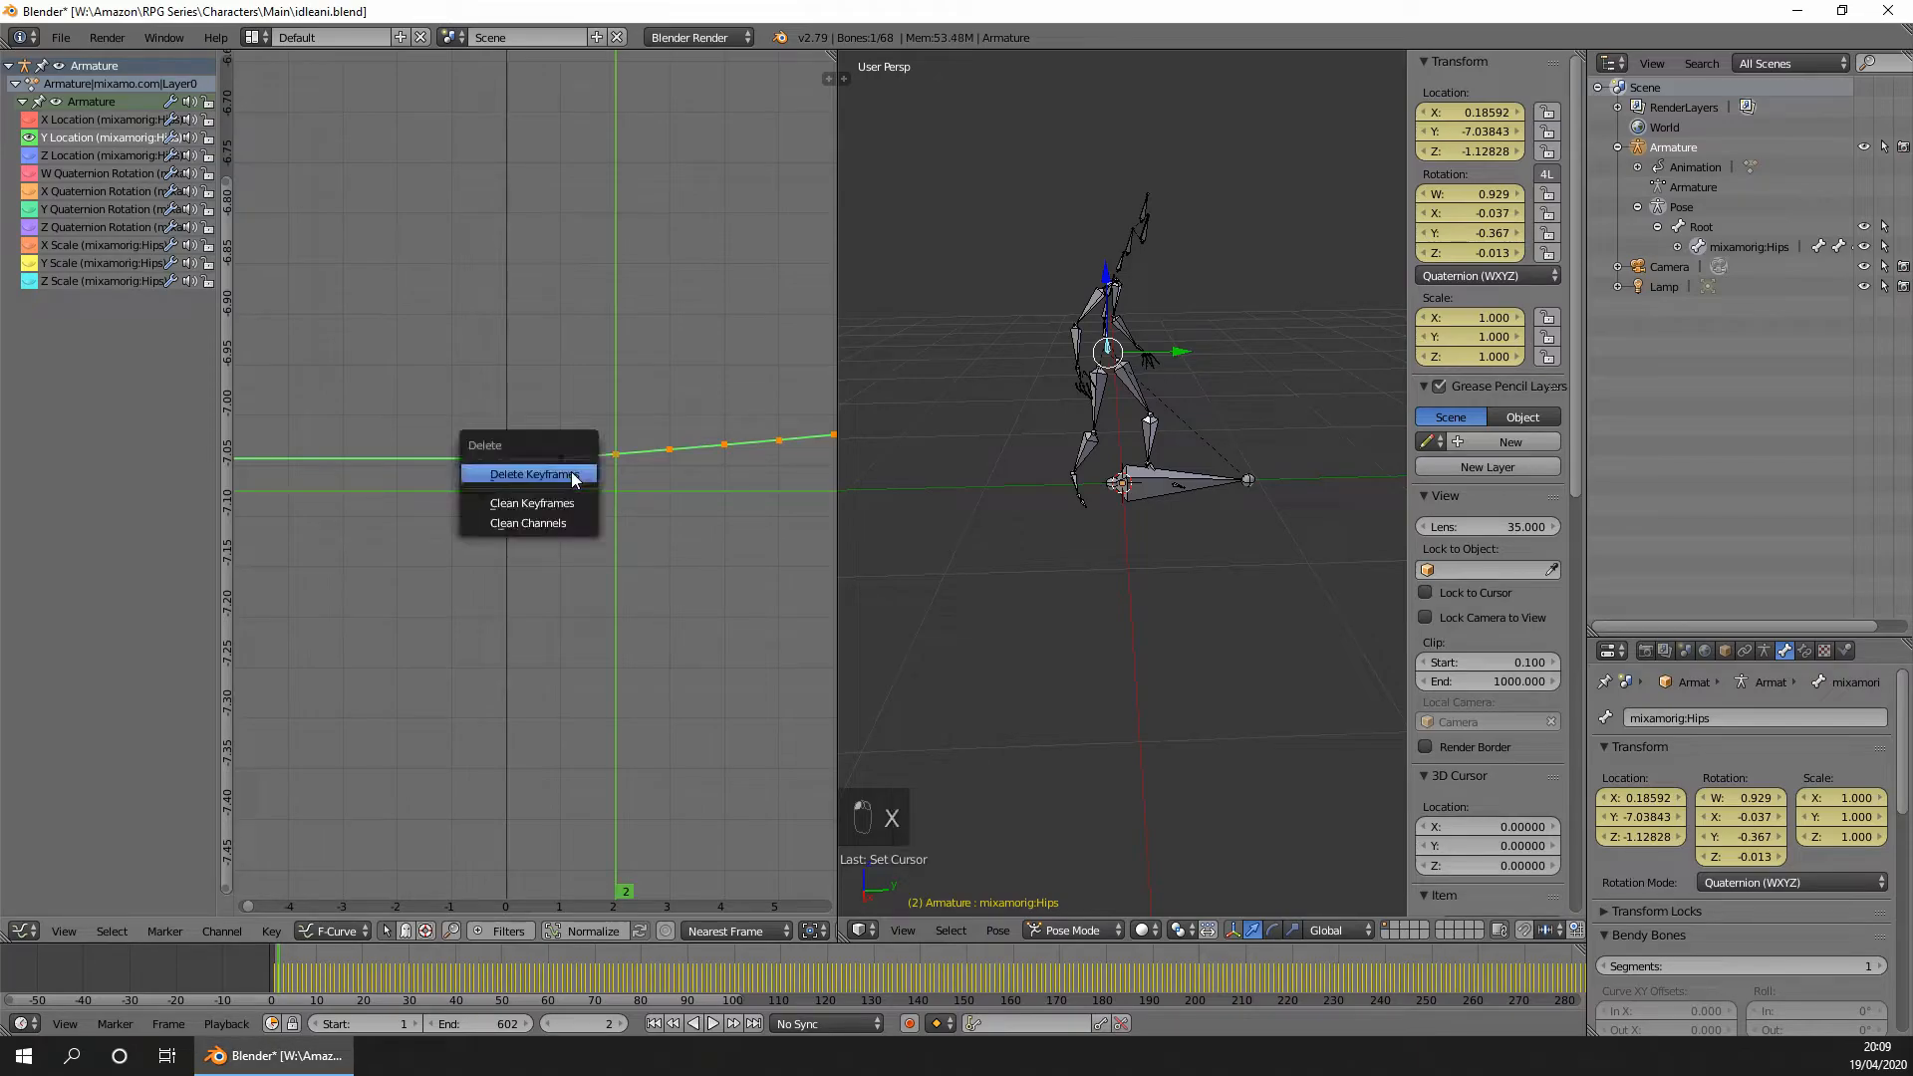
pyautogui.click(574, 476)
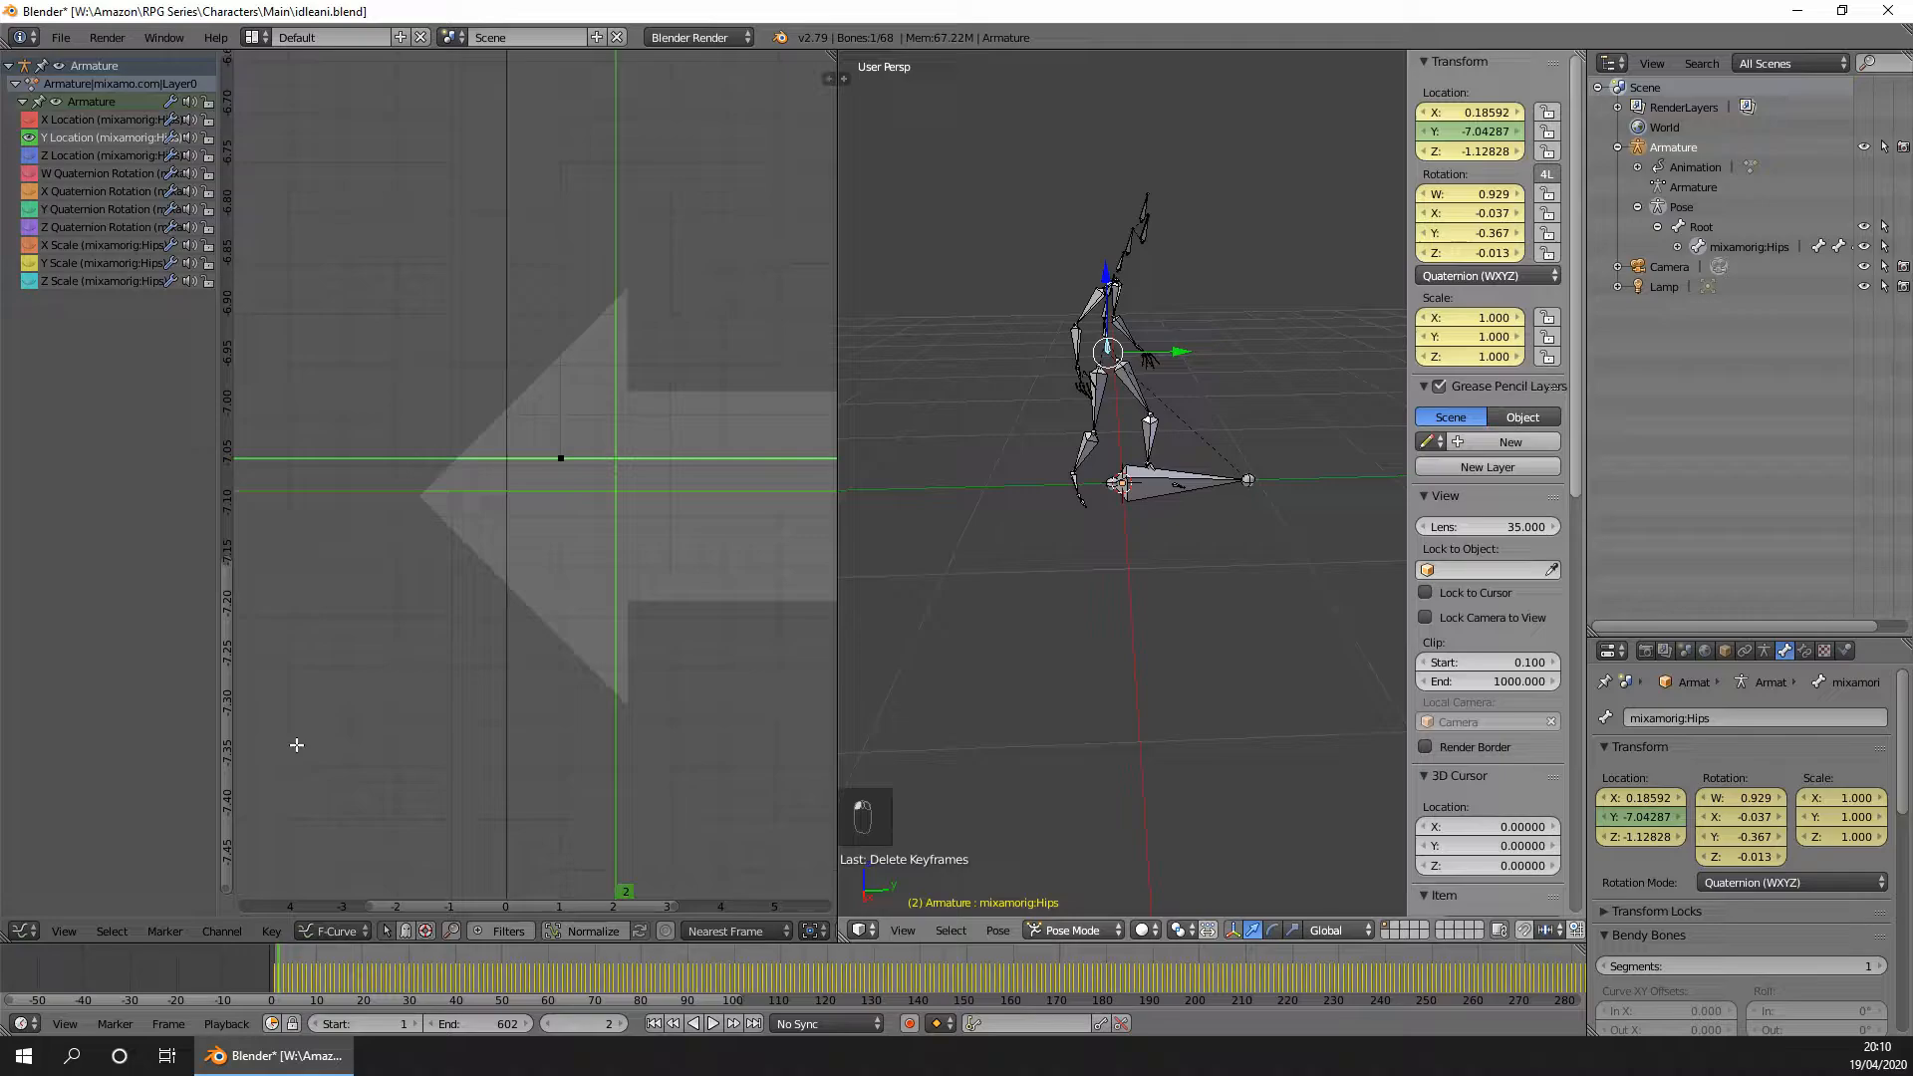
# Merge the graph editor's area into the 3D view and try to save the file.
pyautogui.click(296, 744)
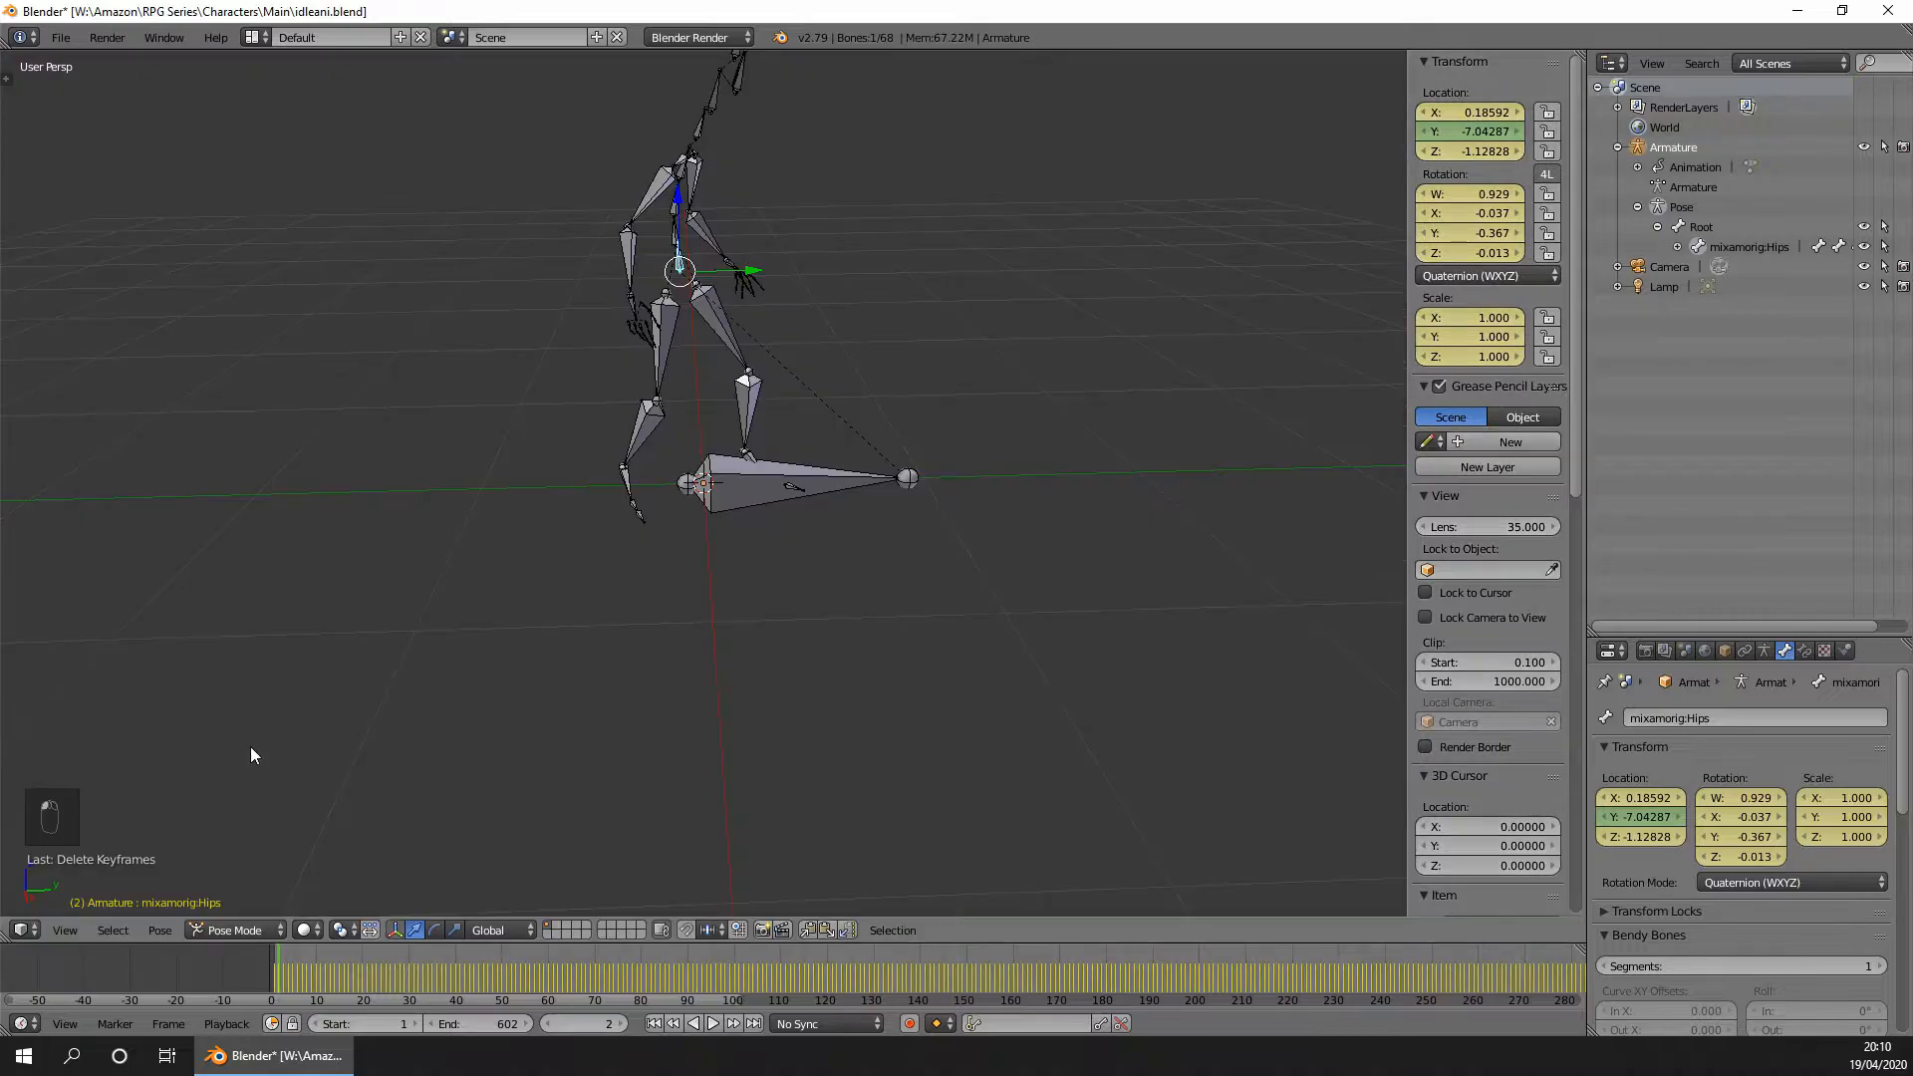
pyautogui.click(873, 463)
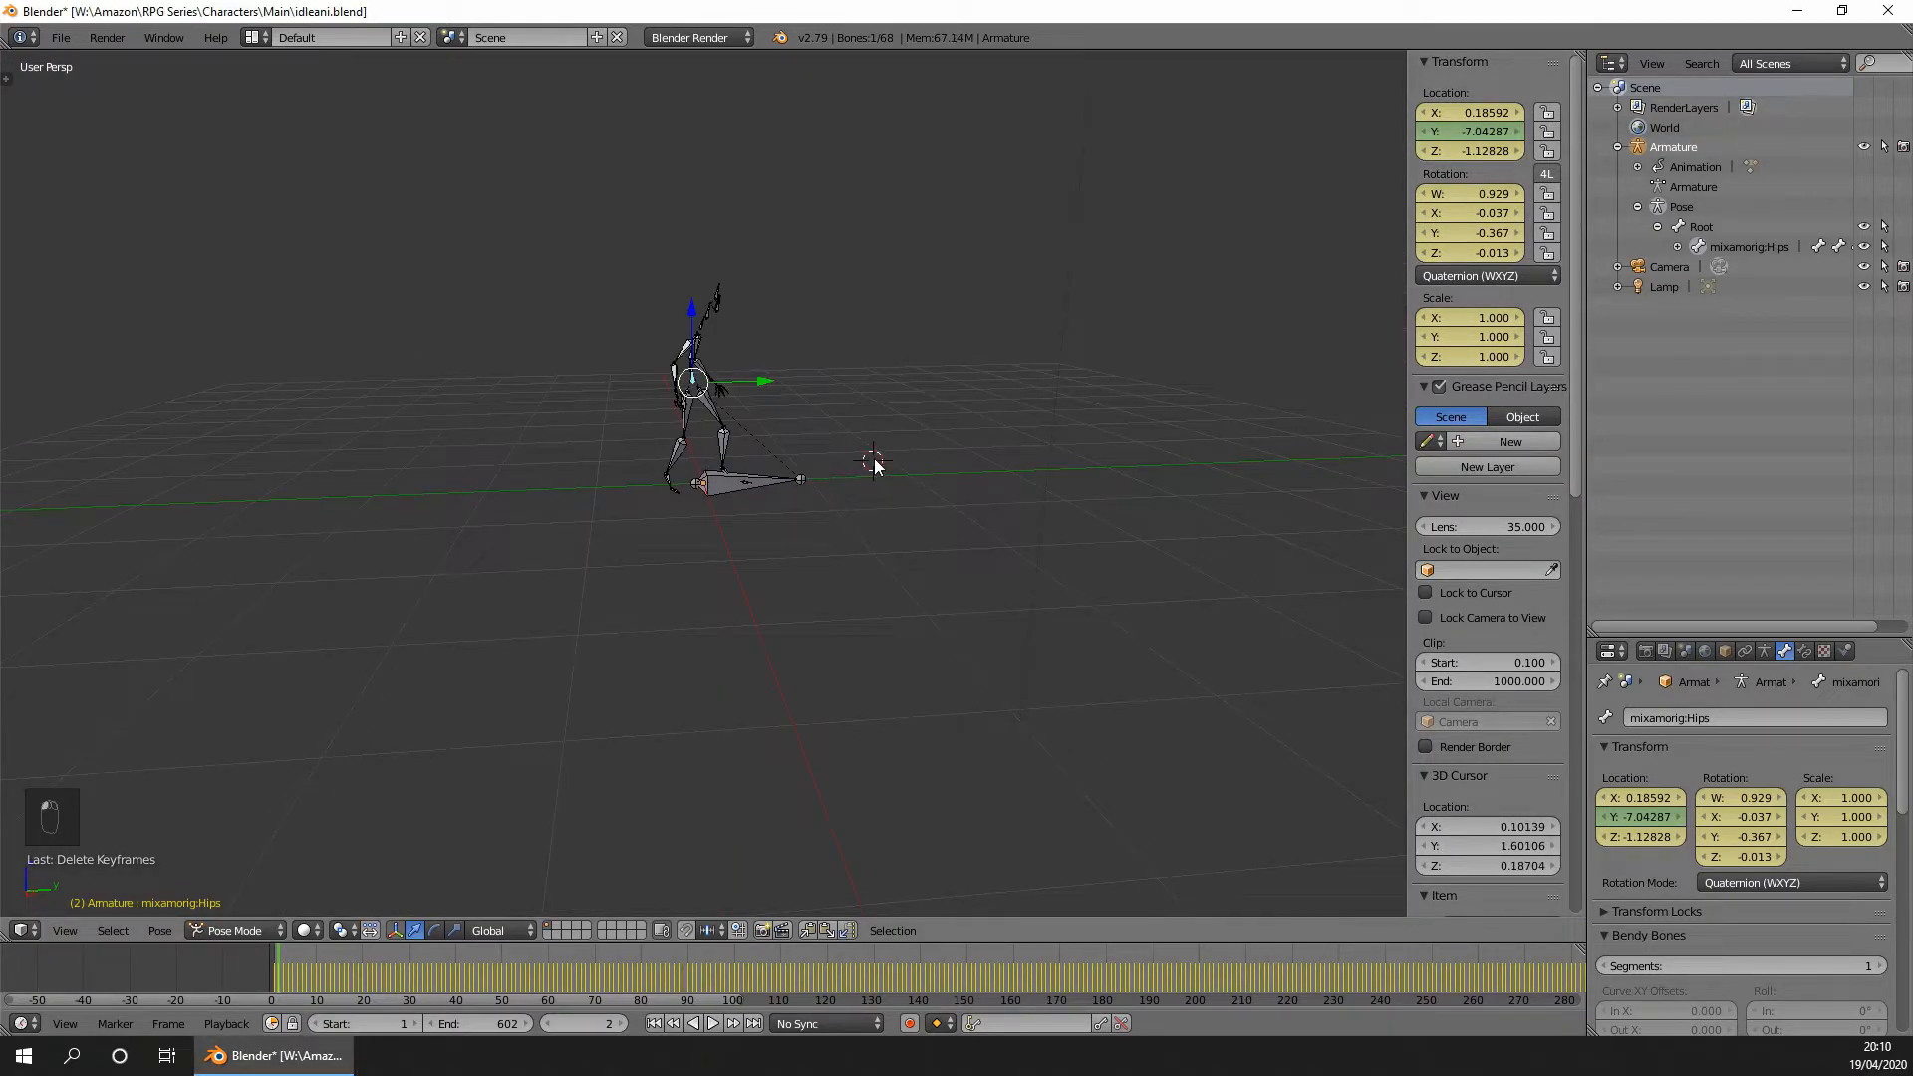
pyautogui.hotkey('ctrl', 's')
# Start an FBX export of the idle animation and apply the Lumberyard operator preset.
pyautogui.click(61, 37)
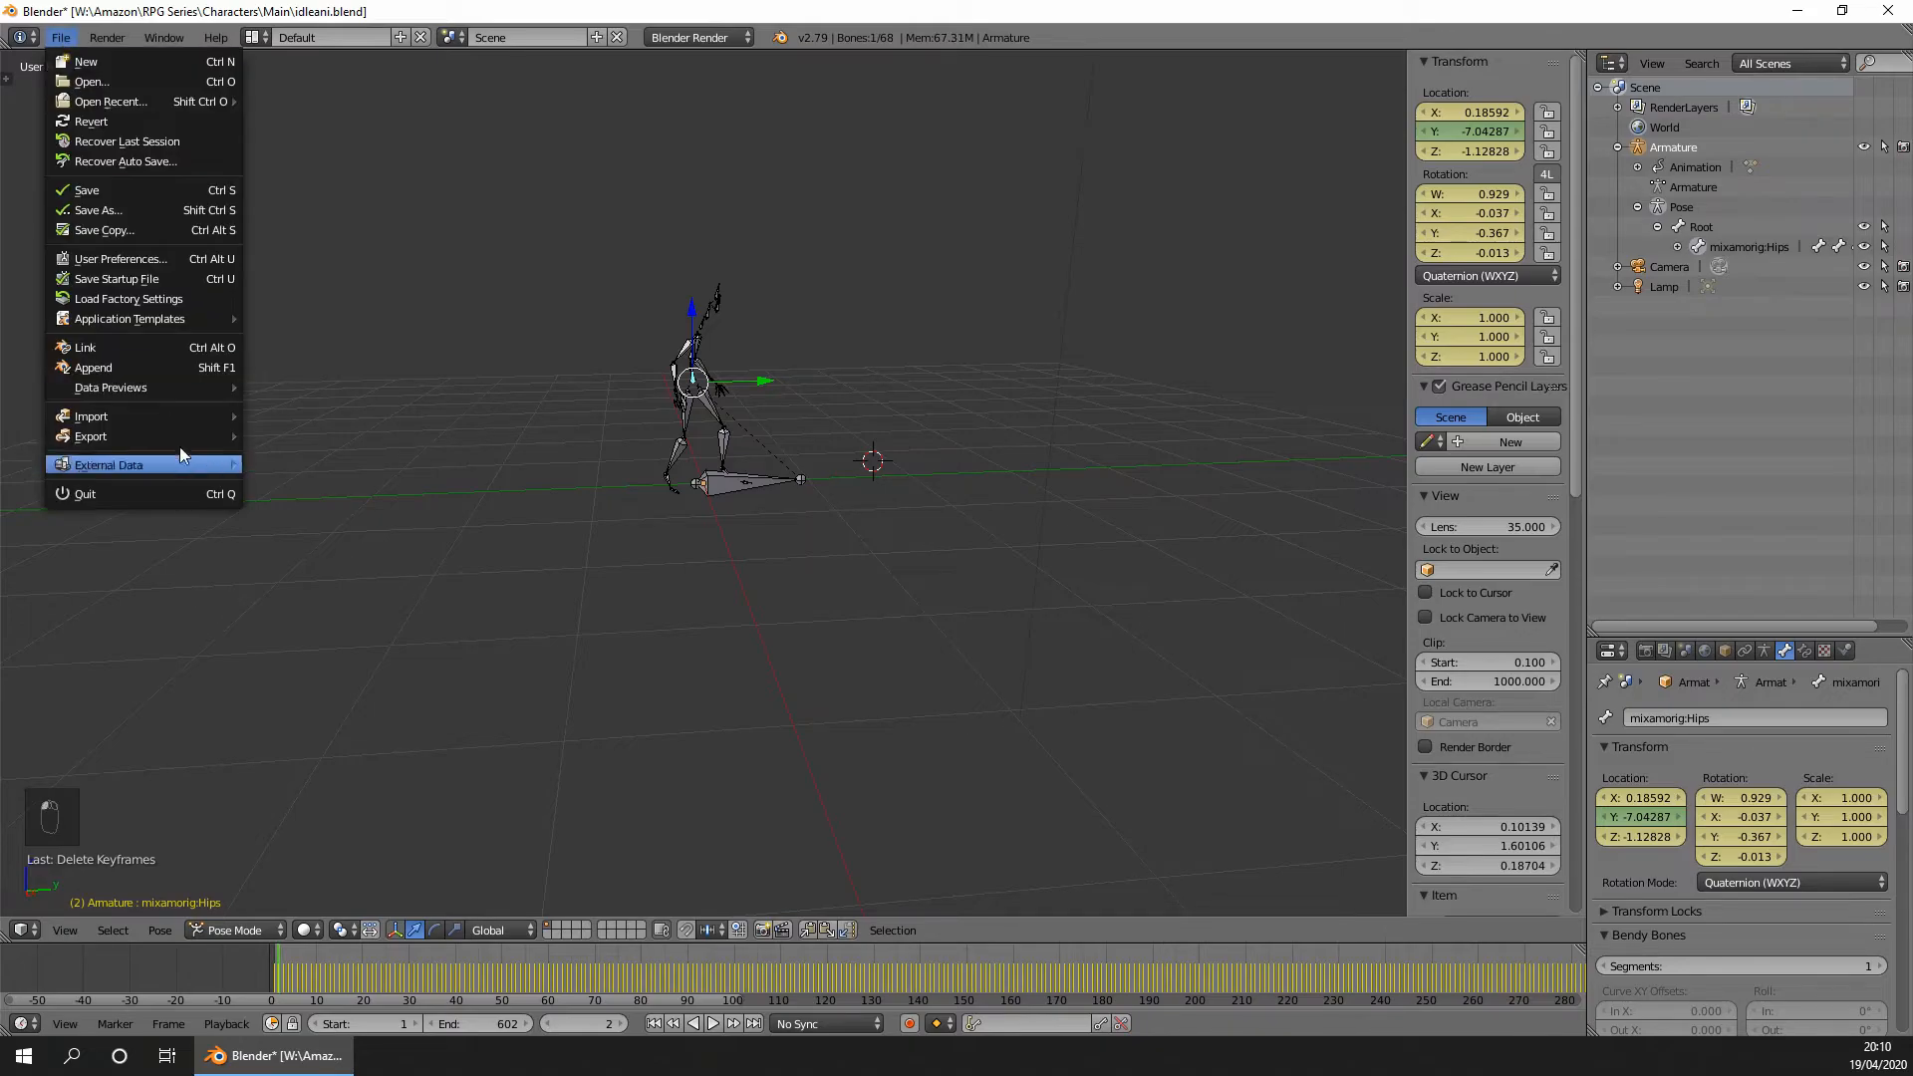
pyautogui.moveTo(179, 443)
pyautogui.click(320, 492)
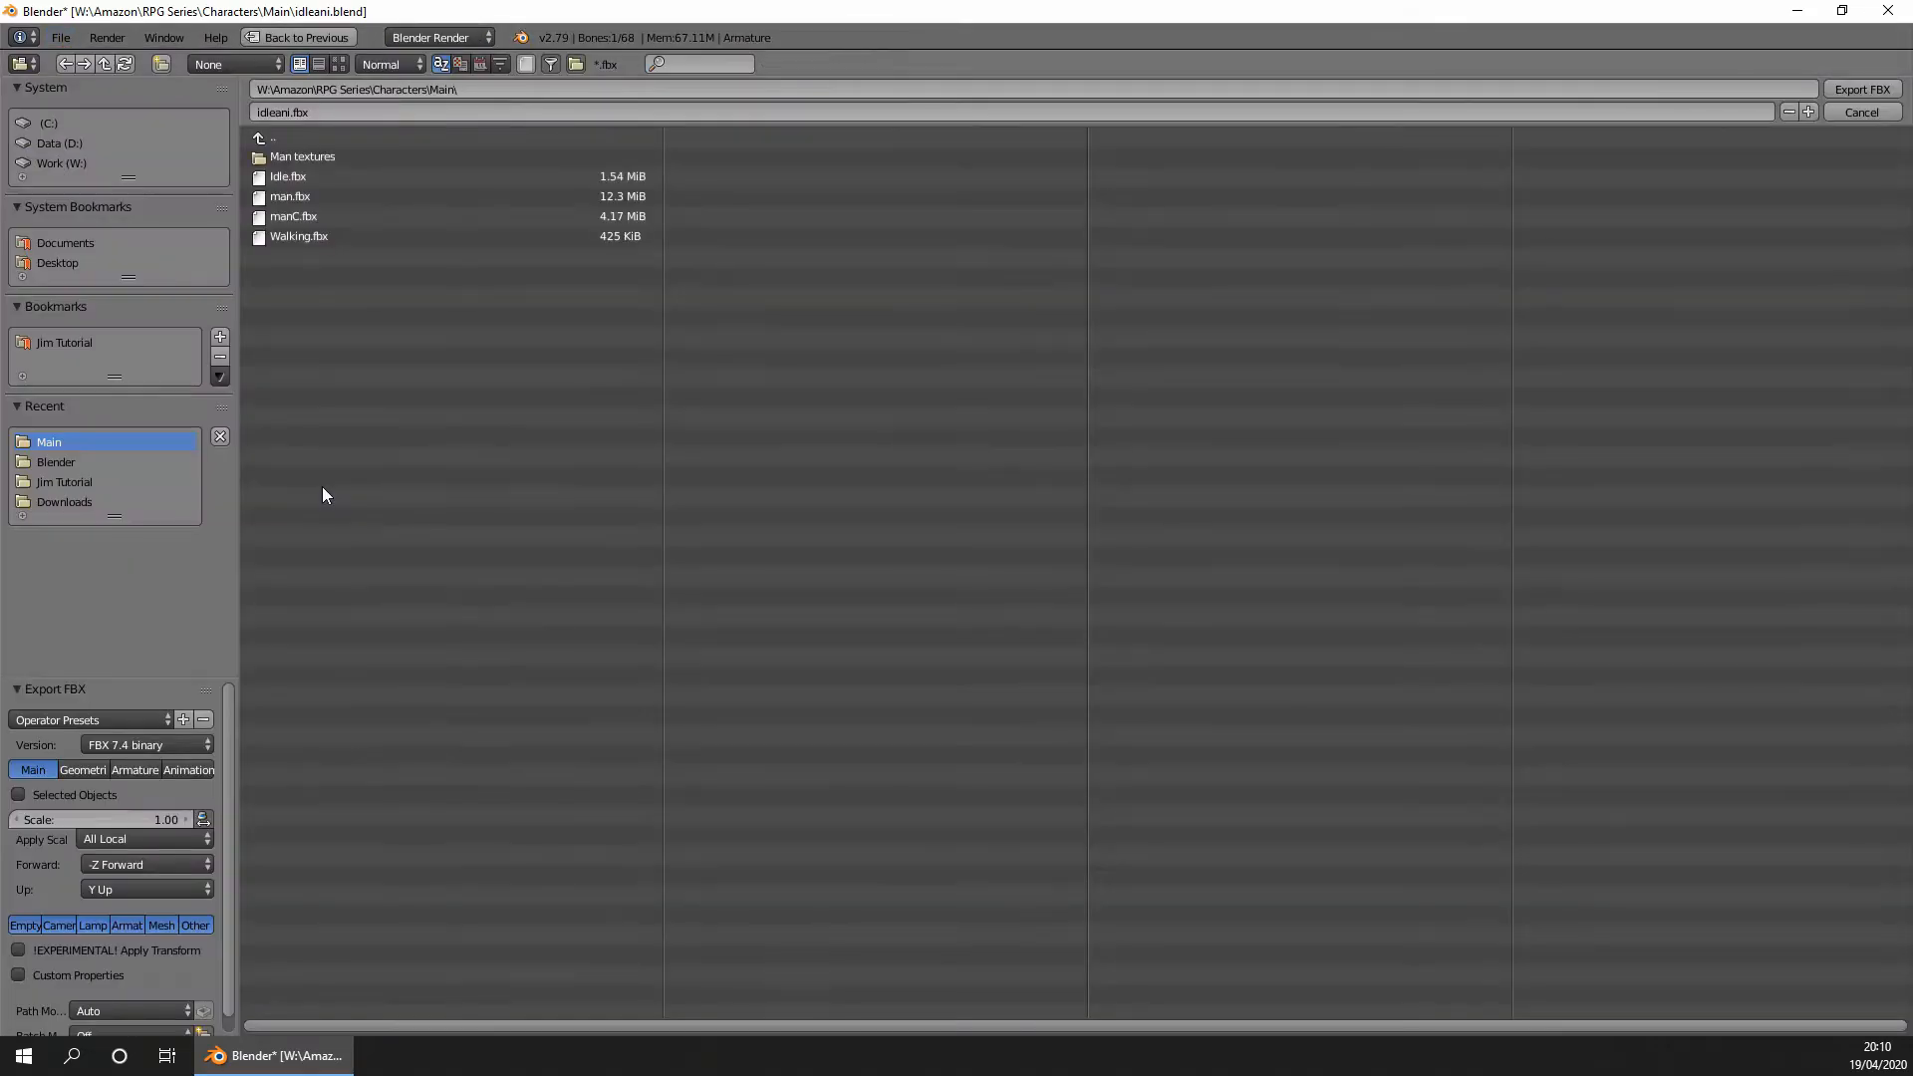
pyautogui.click(150, 719)
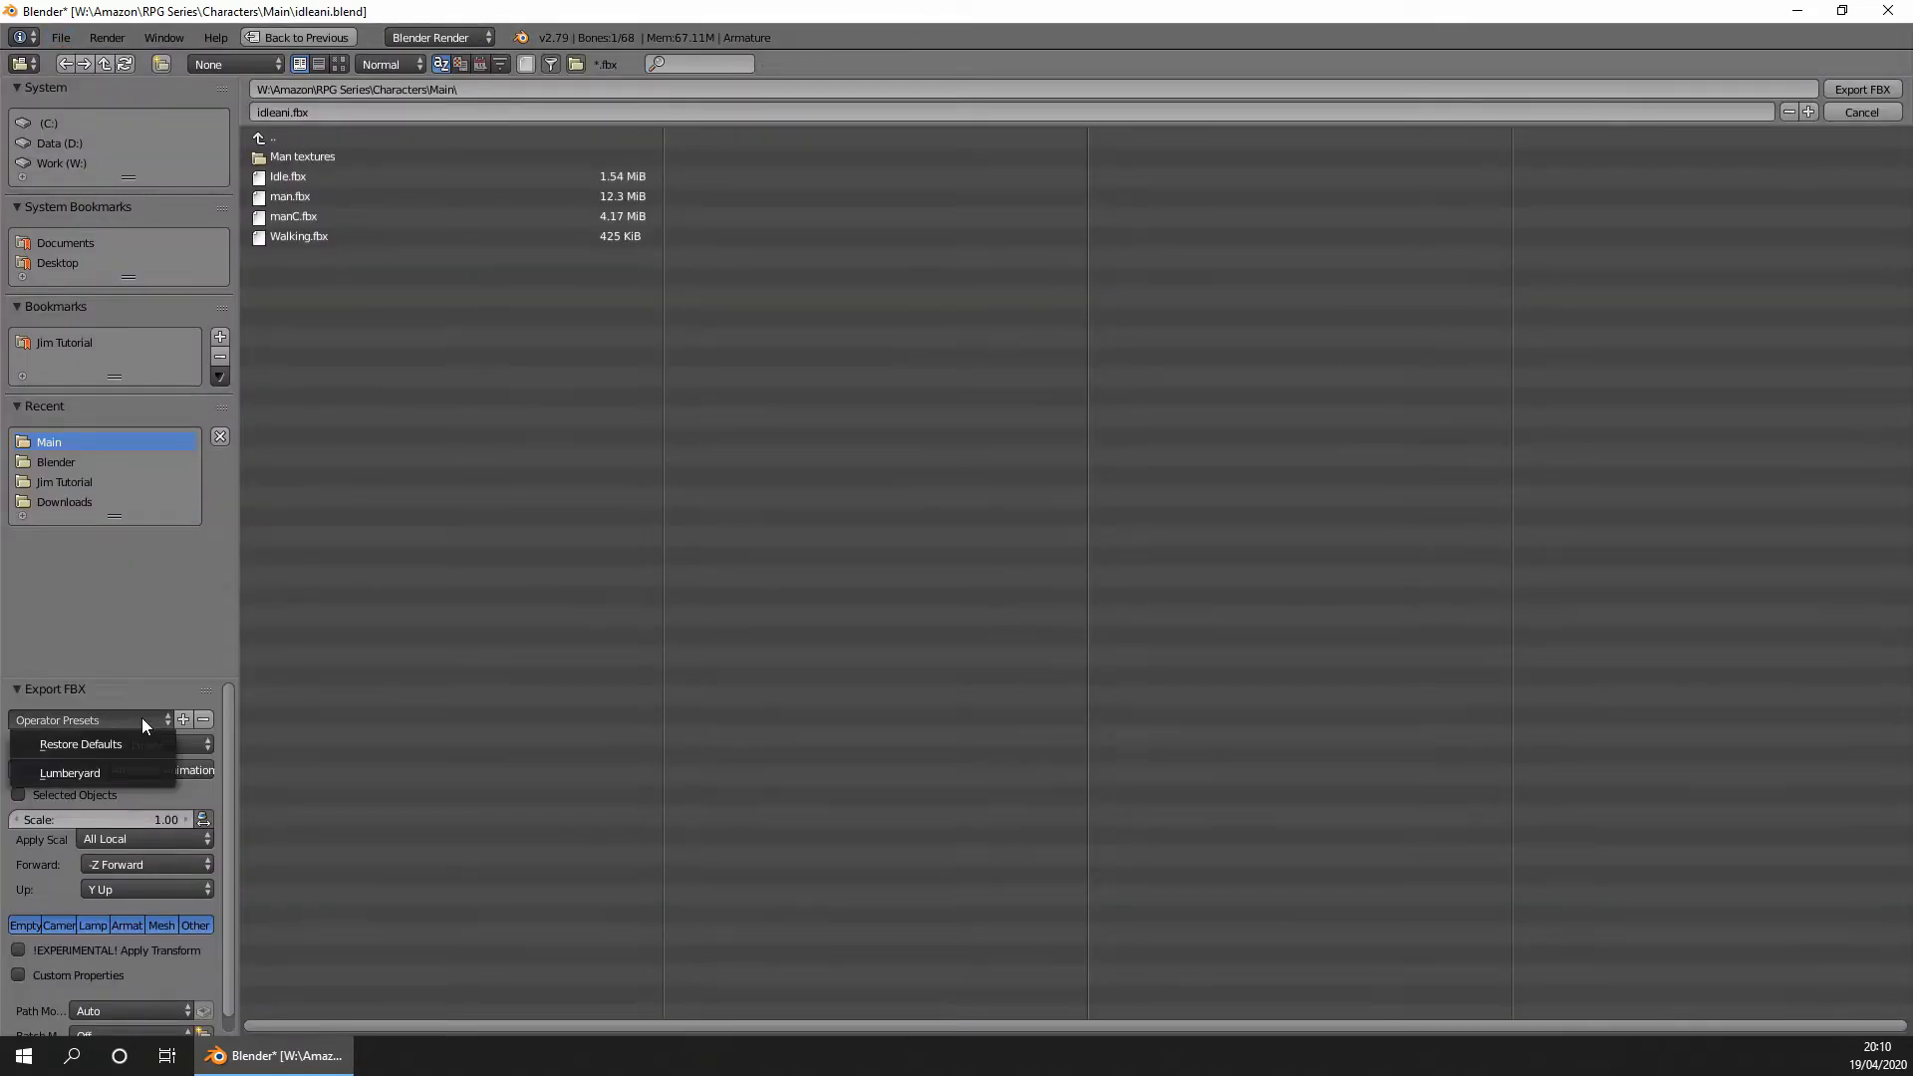
pyautogui.click(112, 779)
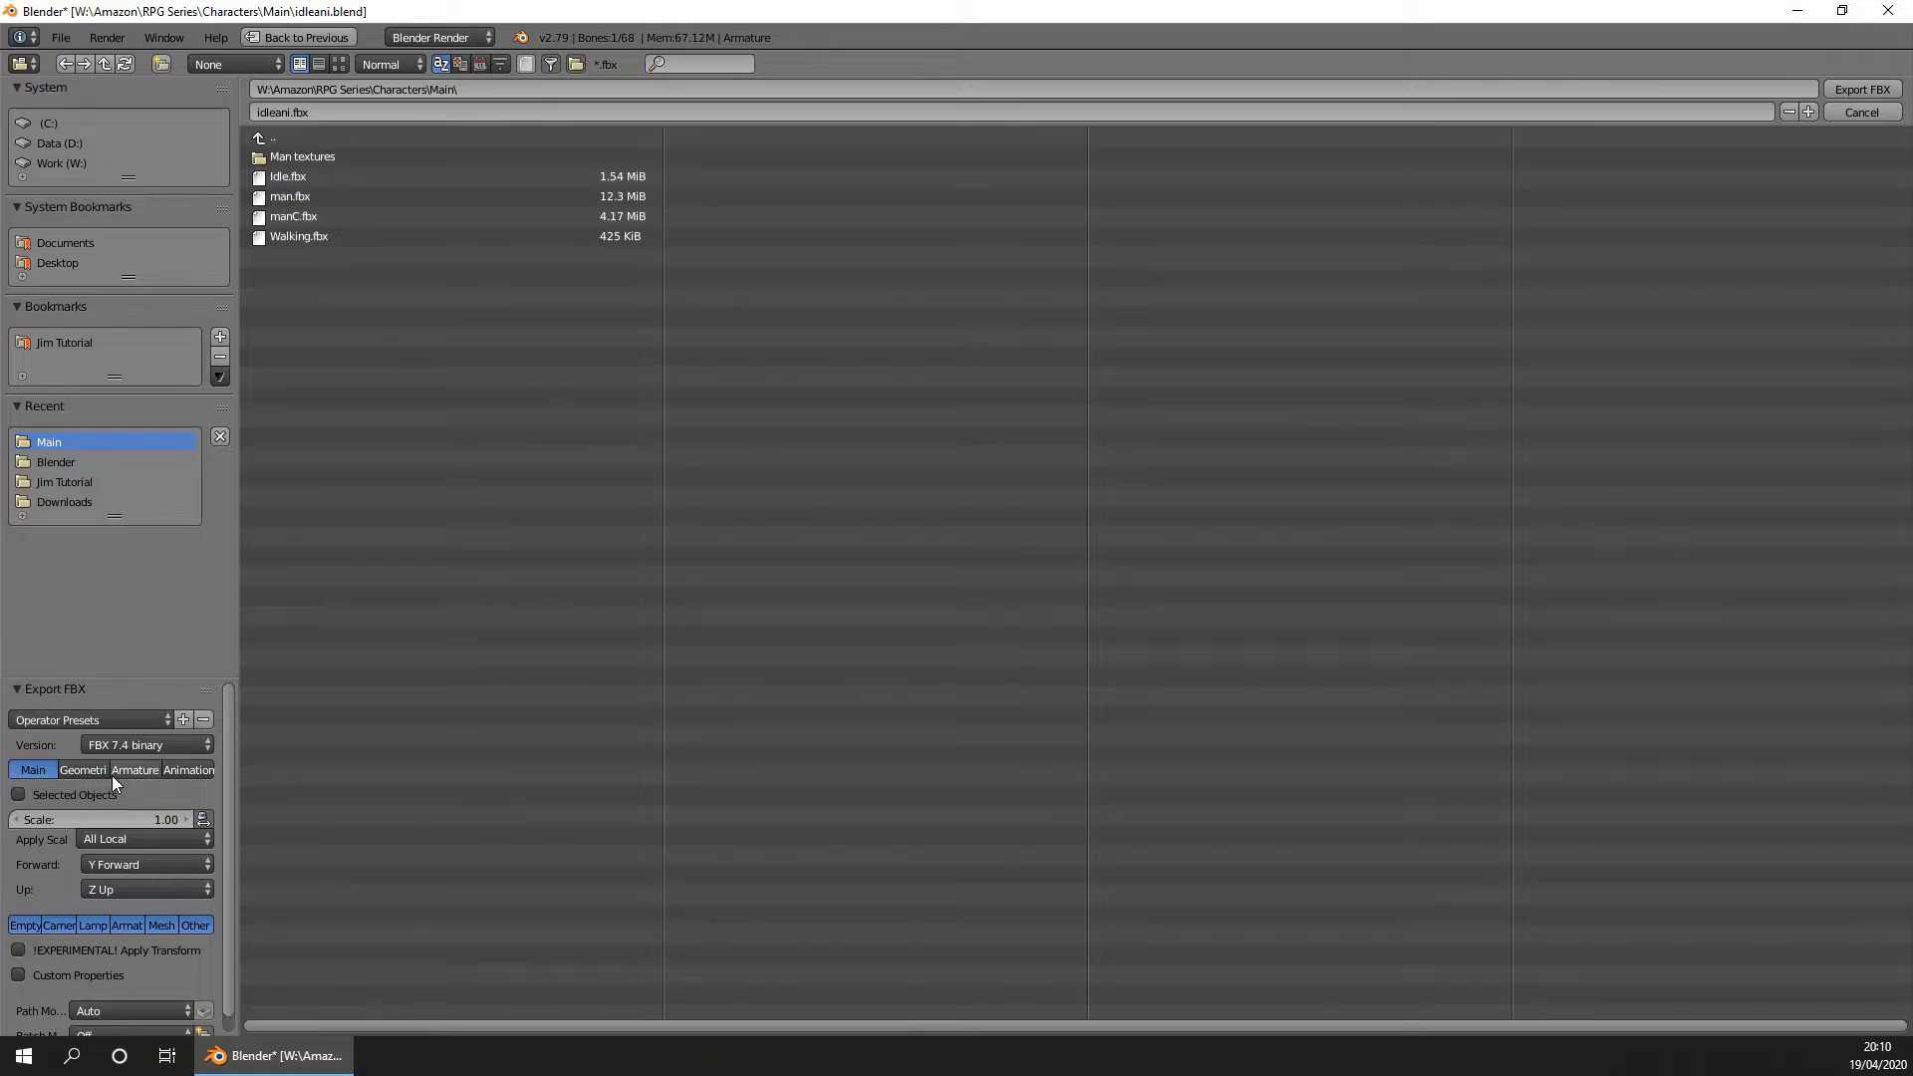
# Name the export file idlev.fbx and export it to the character's Main folder.
pyautogui.click(277, 111)
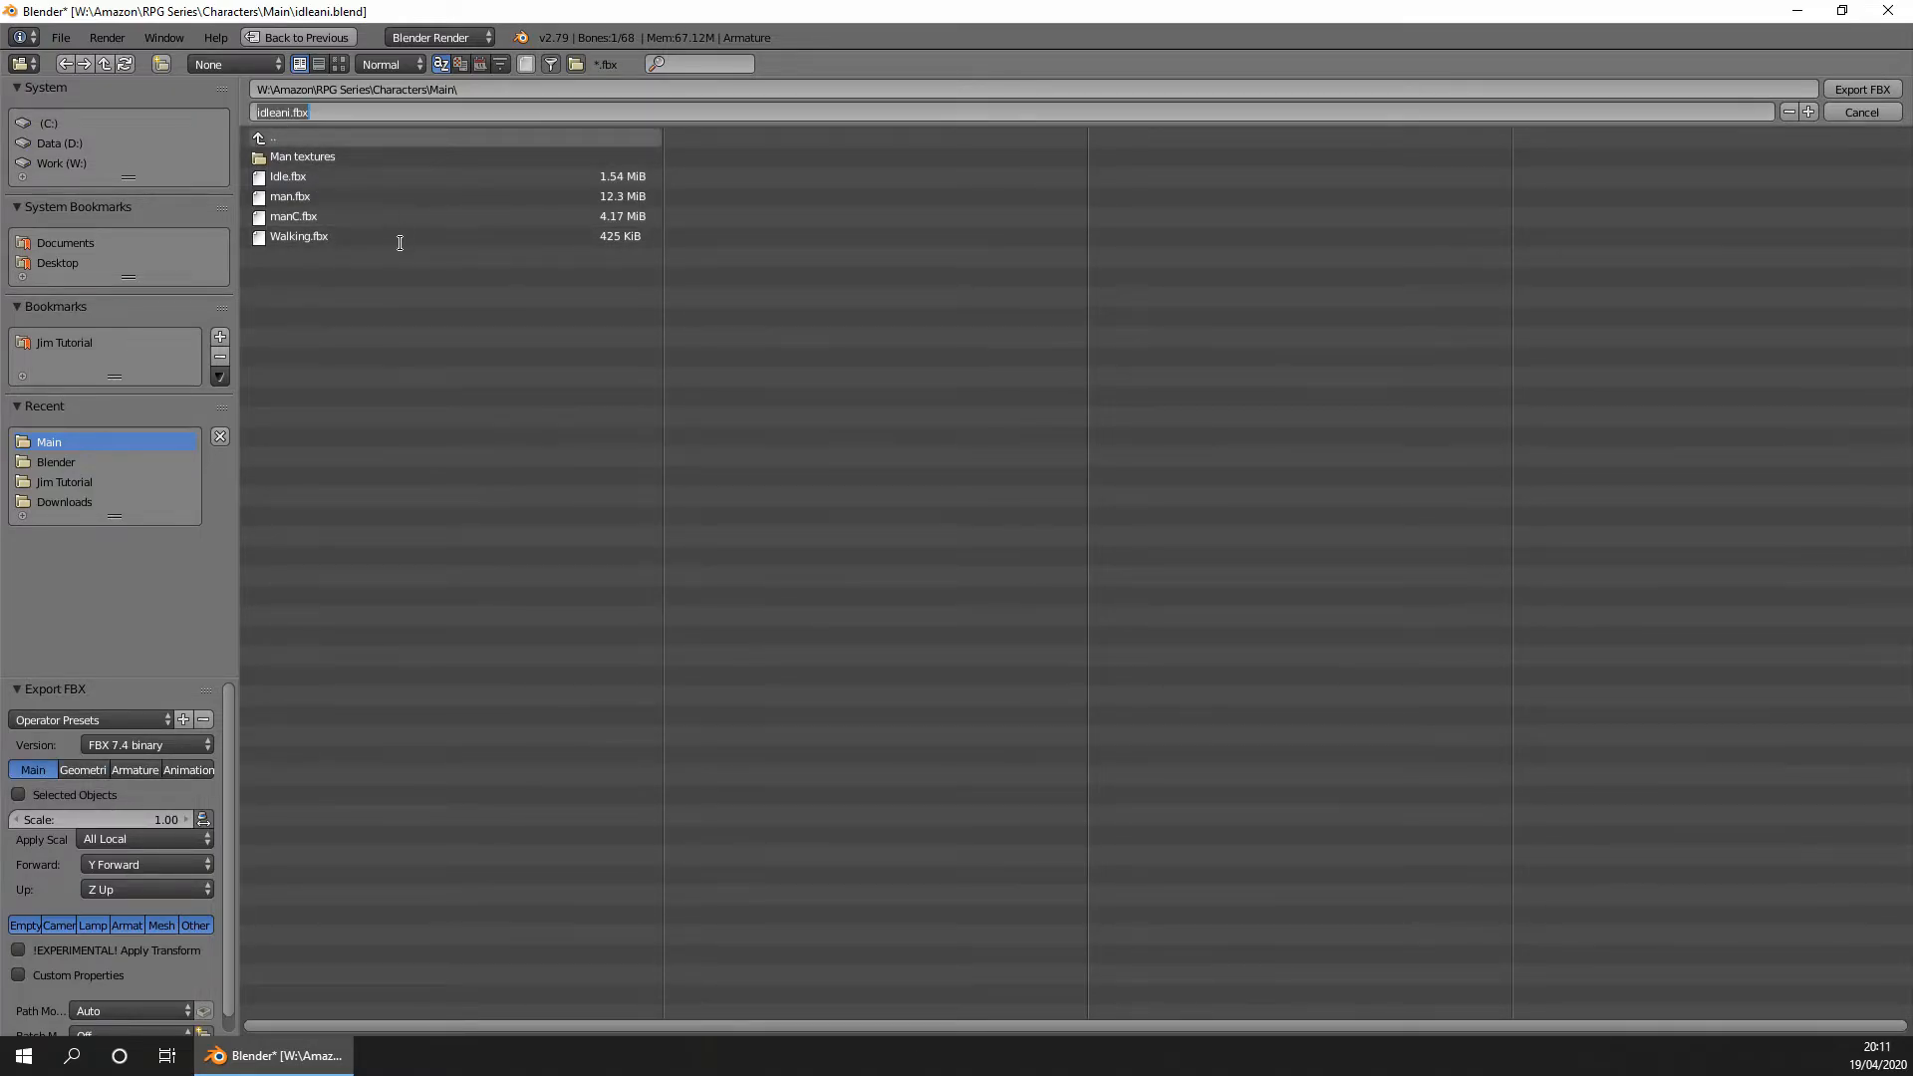
pyautogui.press('Right')
pyautogui.press('Left')
pyautogui.press('Return')
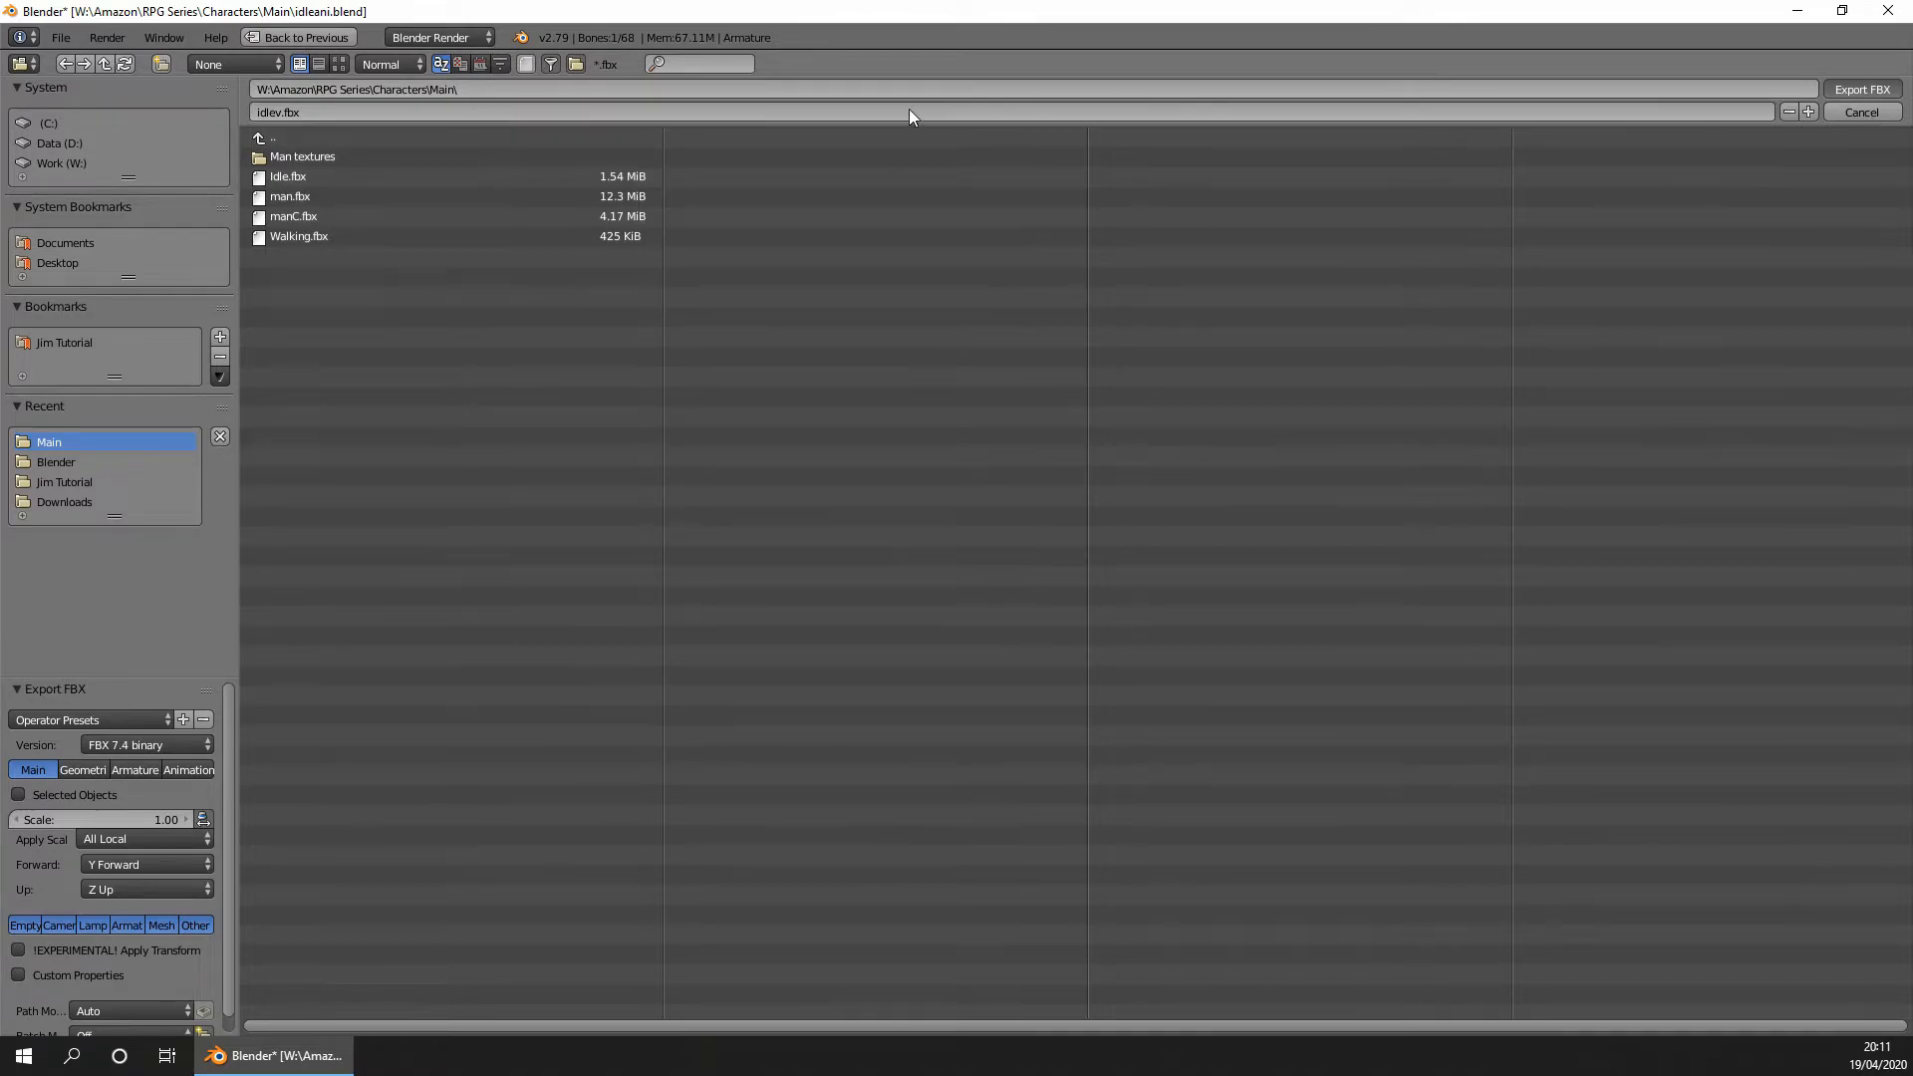
pyautogui.press('Return')
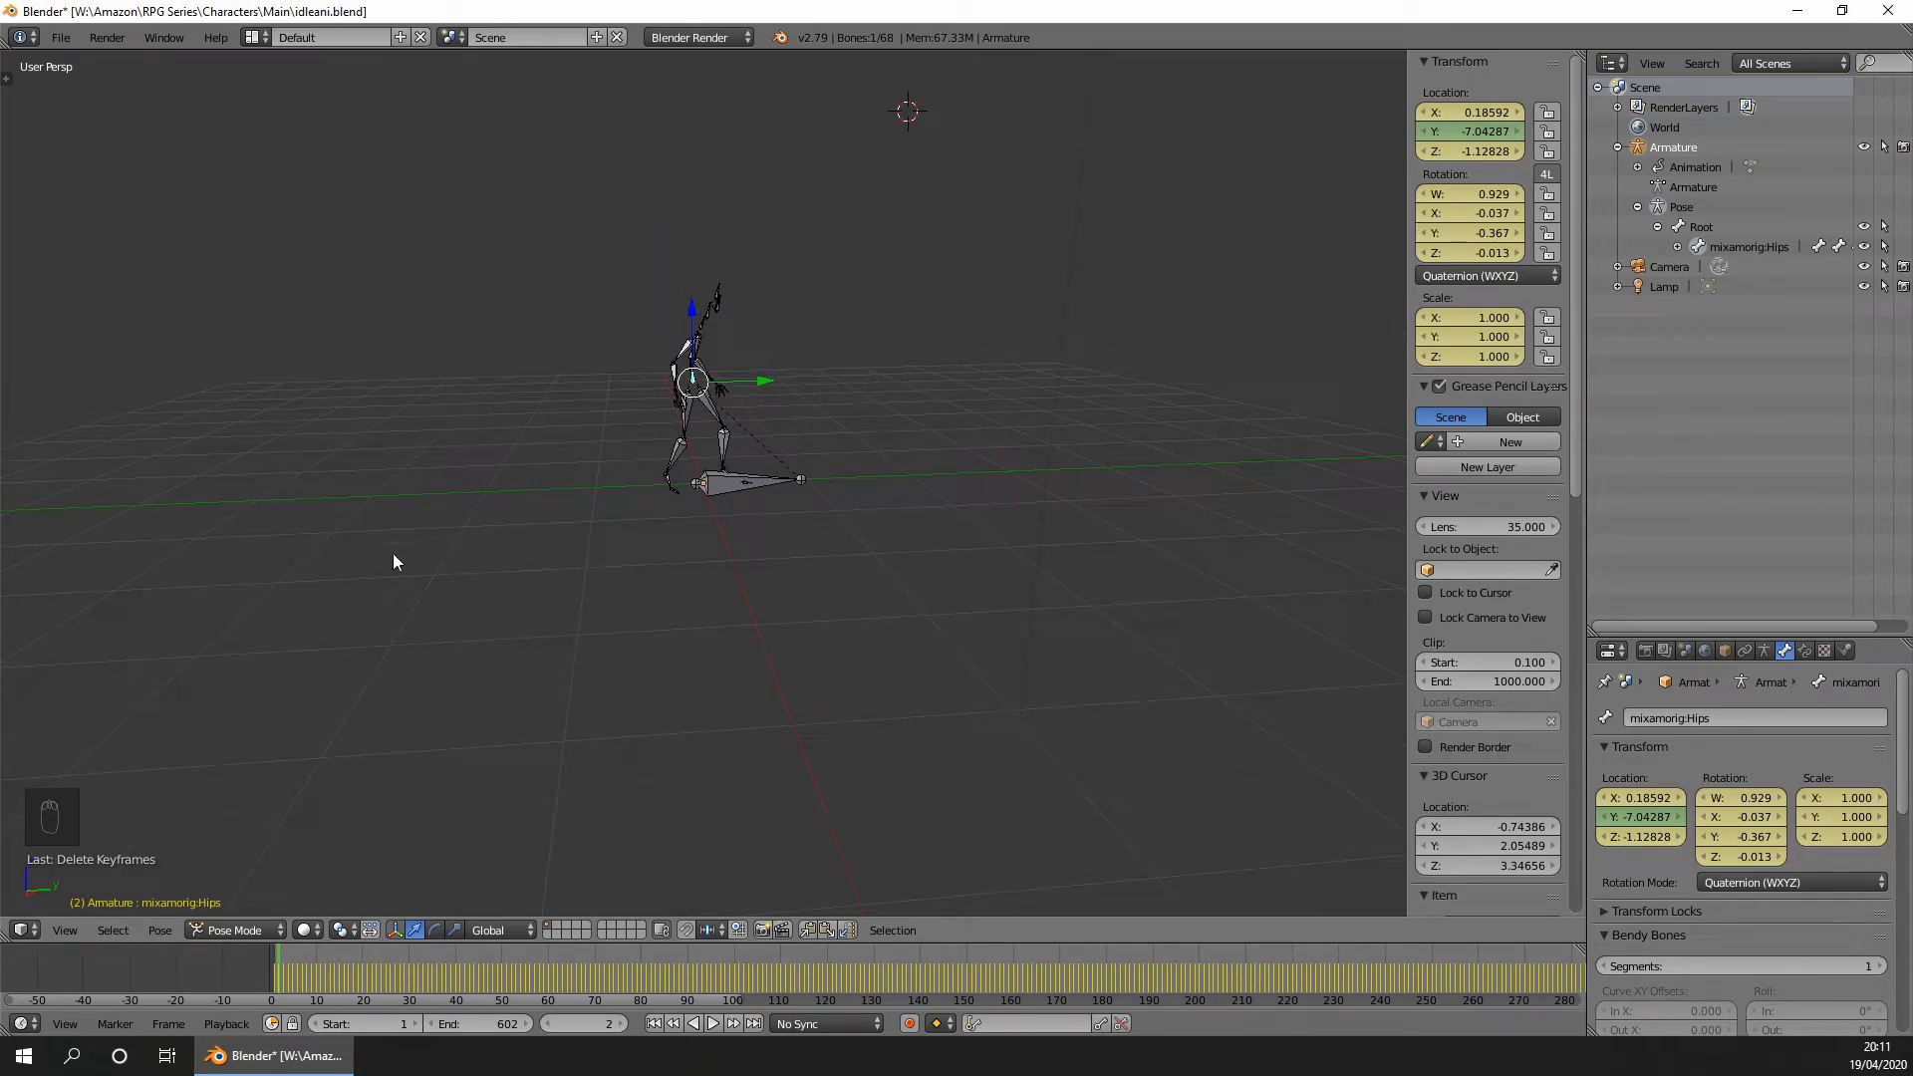
# Save the idle animation project over the existing idleani.blend.
pyautogui.click(61, 37)
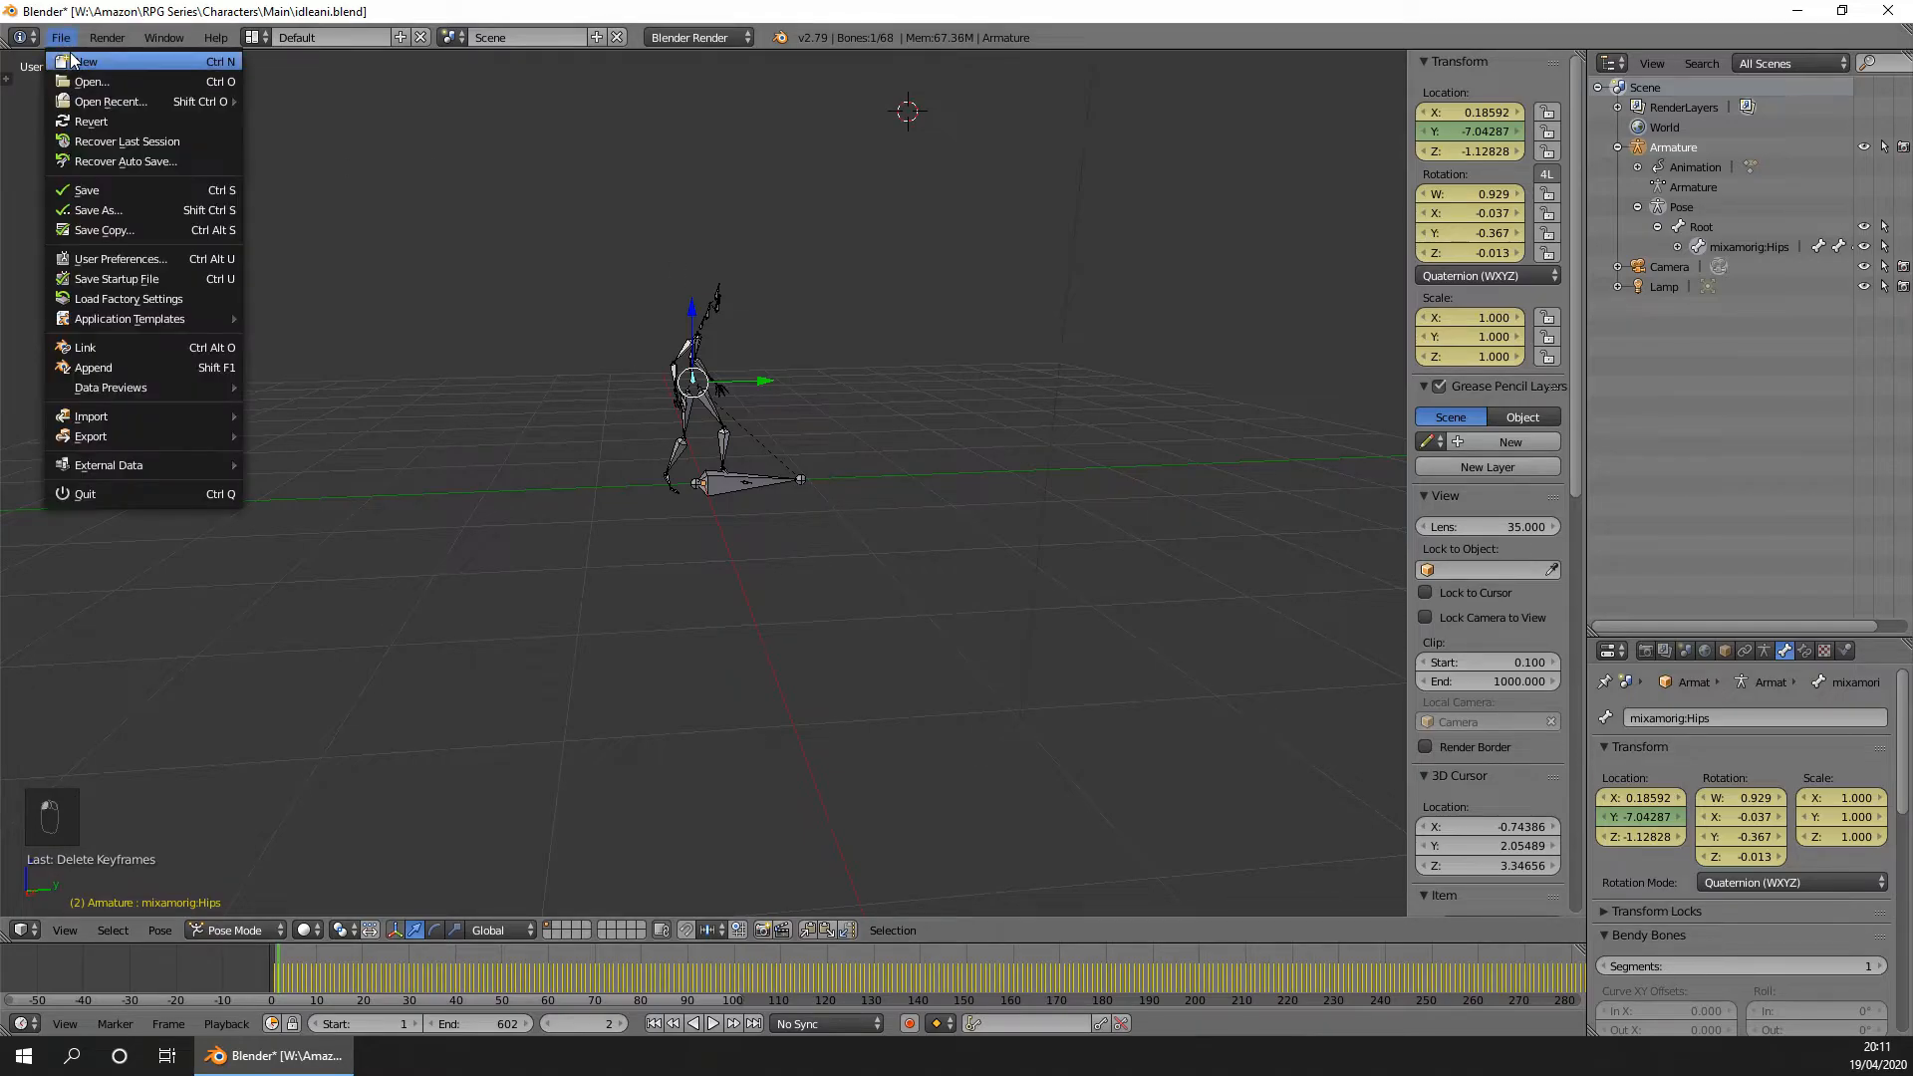
pyautogui.click(70, 52)
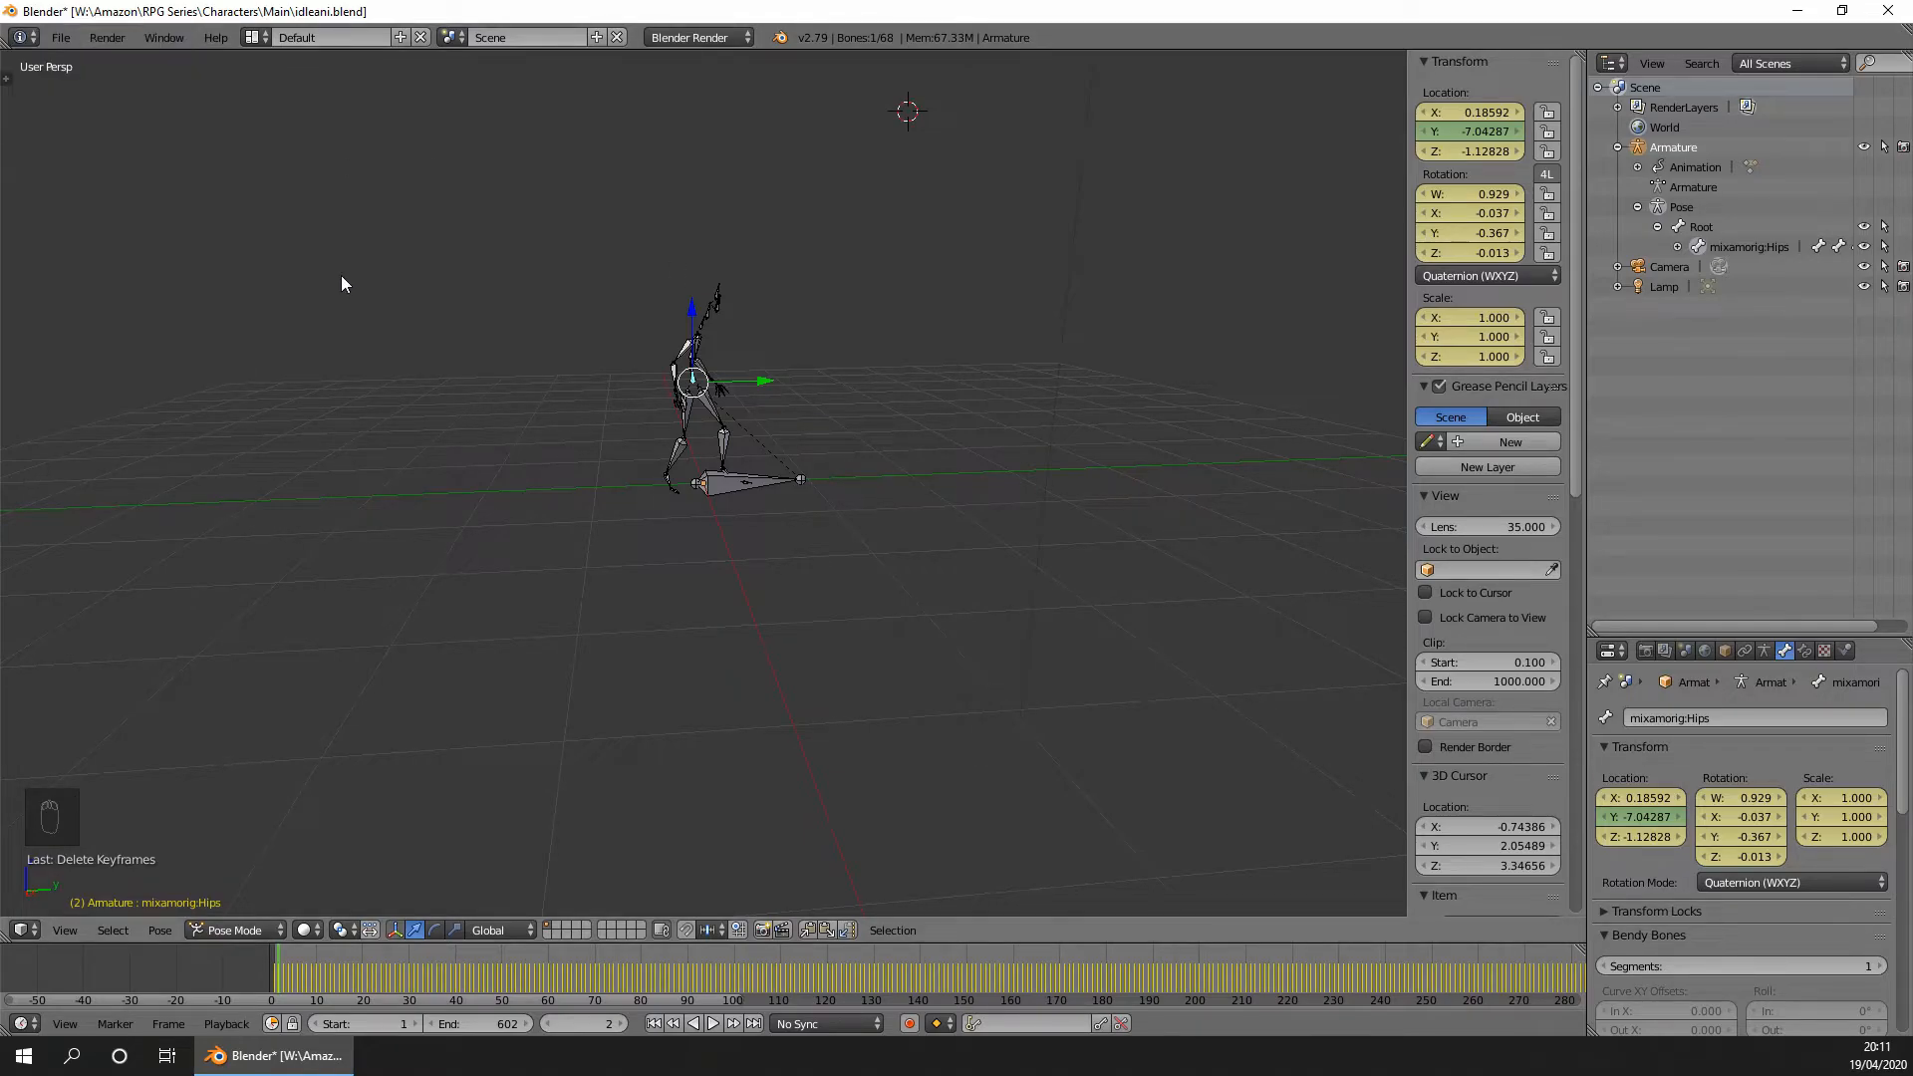
pyautogui.click(484, 484)
pyautogui.hotkey('ctrl', 's')
pyautogui.hotkey('ctrl', 's')
pyautogui.click(363, 512)
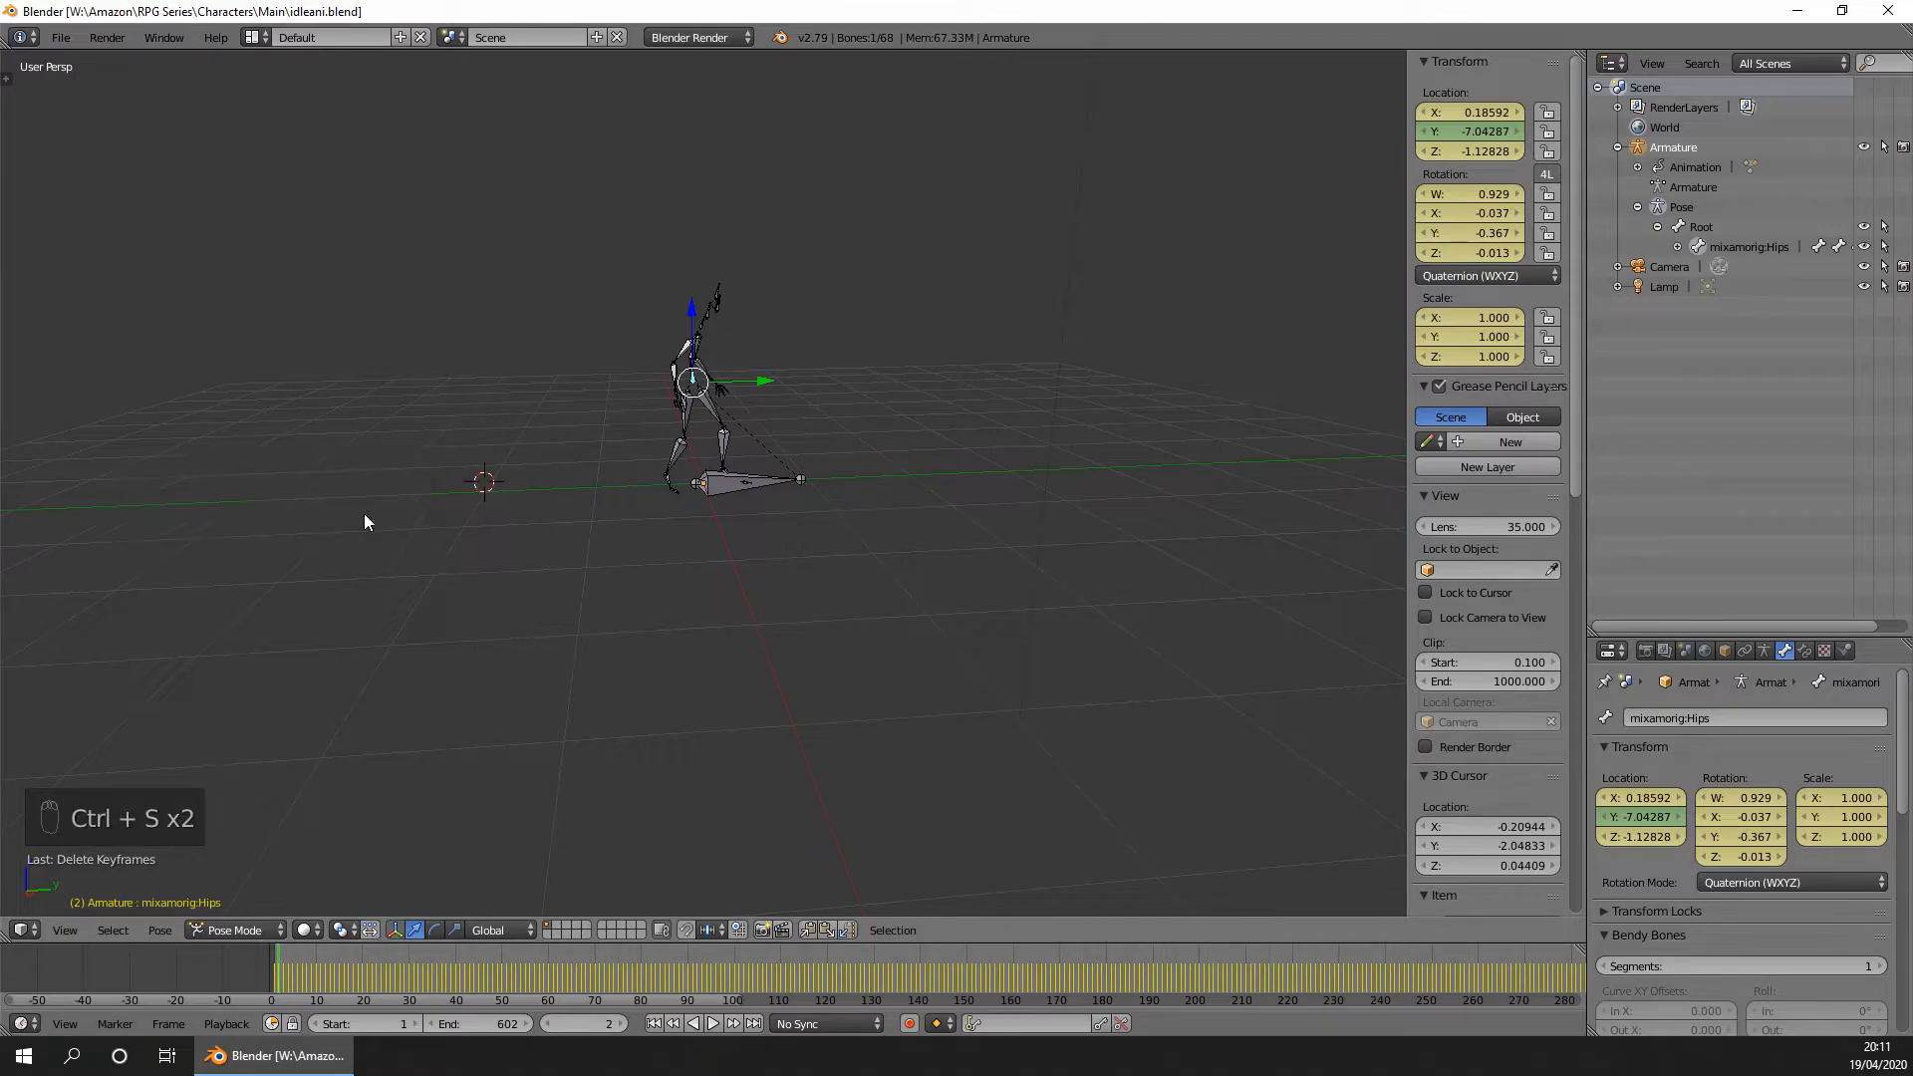
# Start a new file from the start-up scene and delete the default cube.
pyautogui.click(61, 37)
pyautogui.click(71, 52)
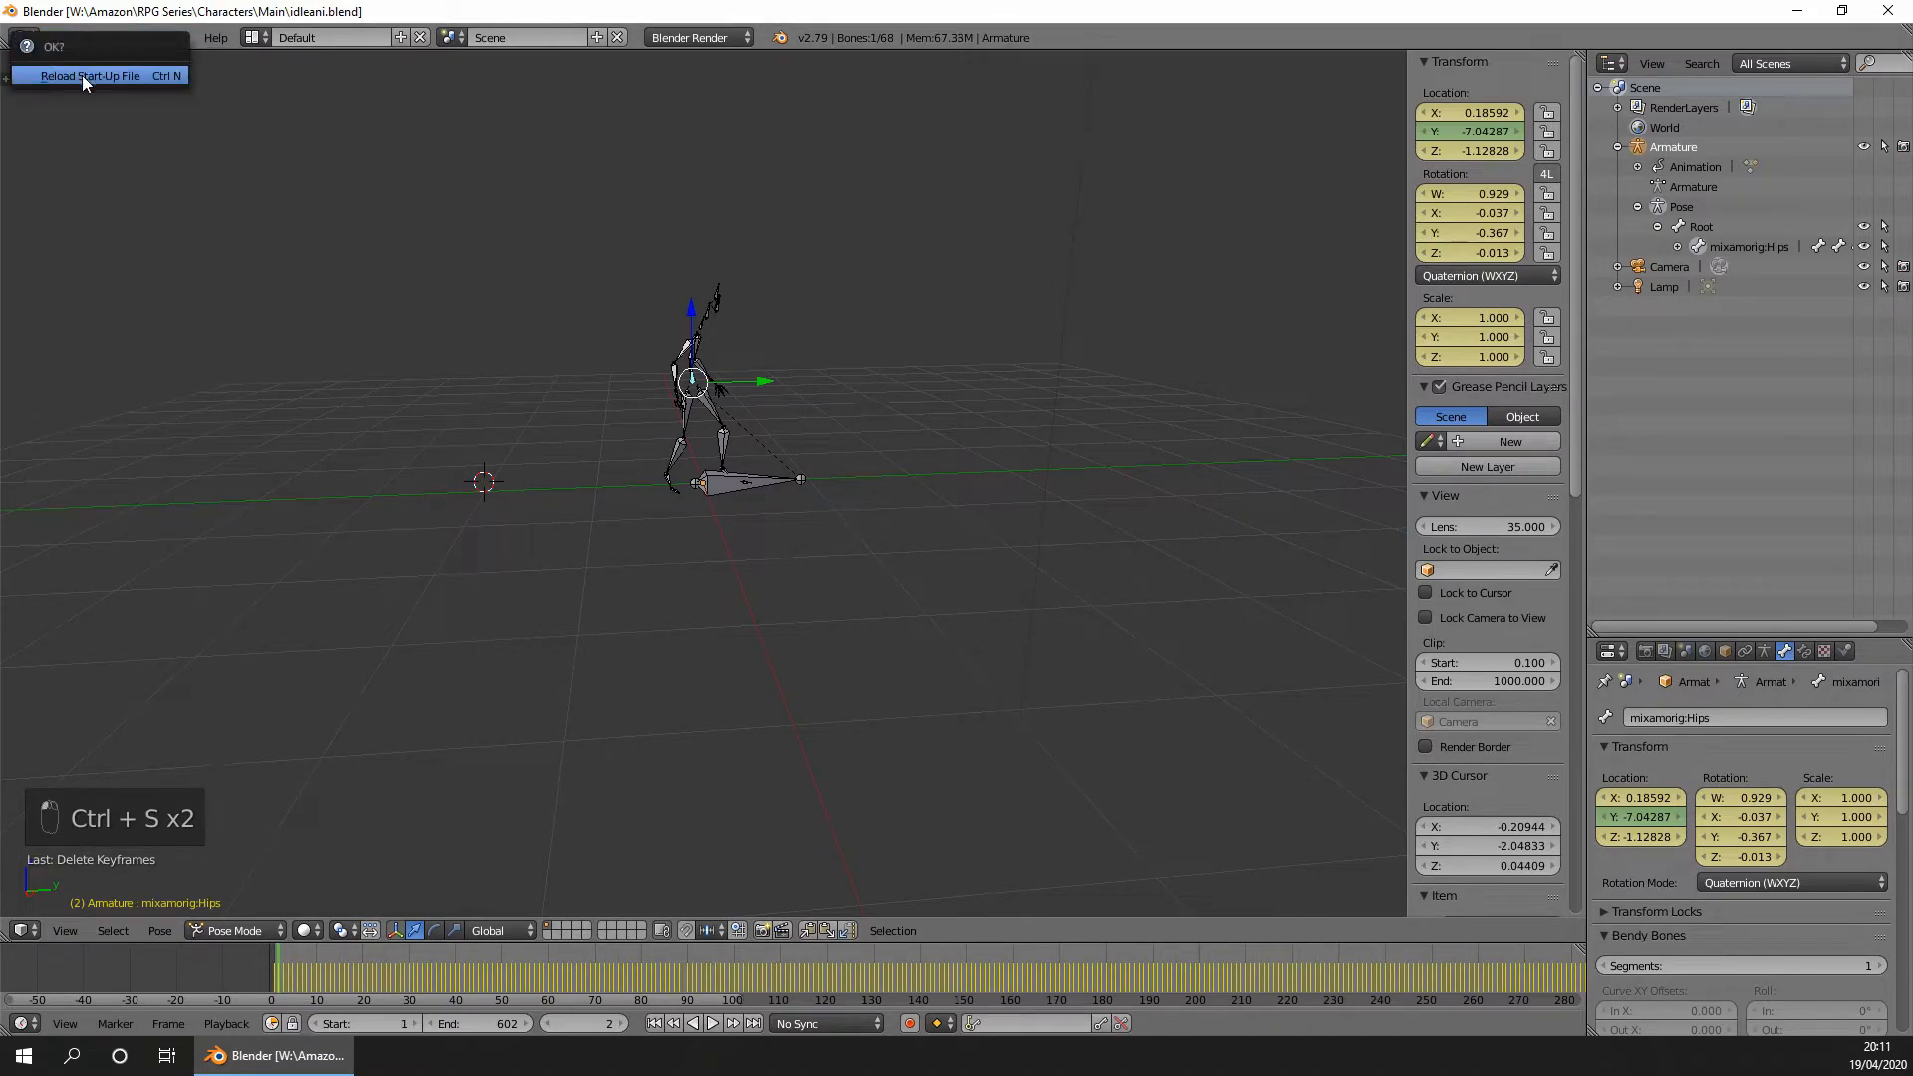
pyautogui.click(82, 75)
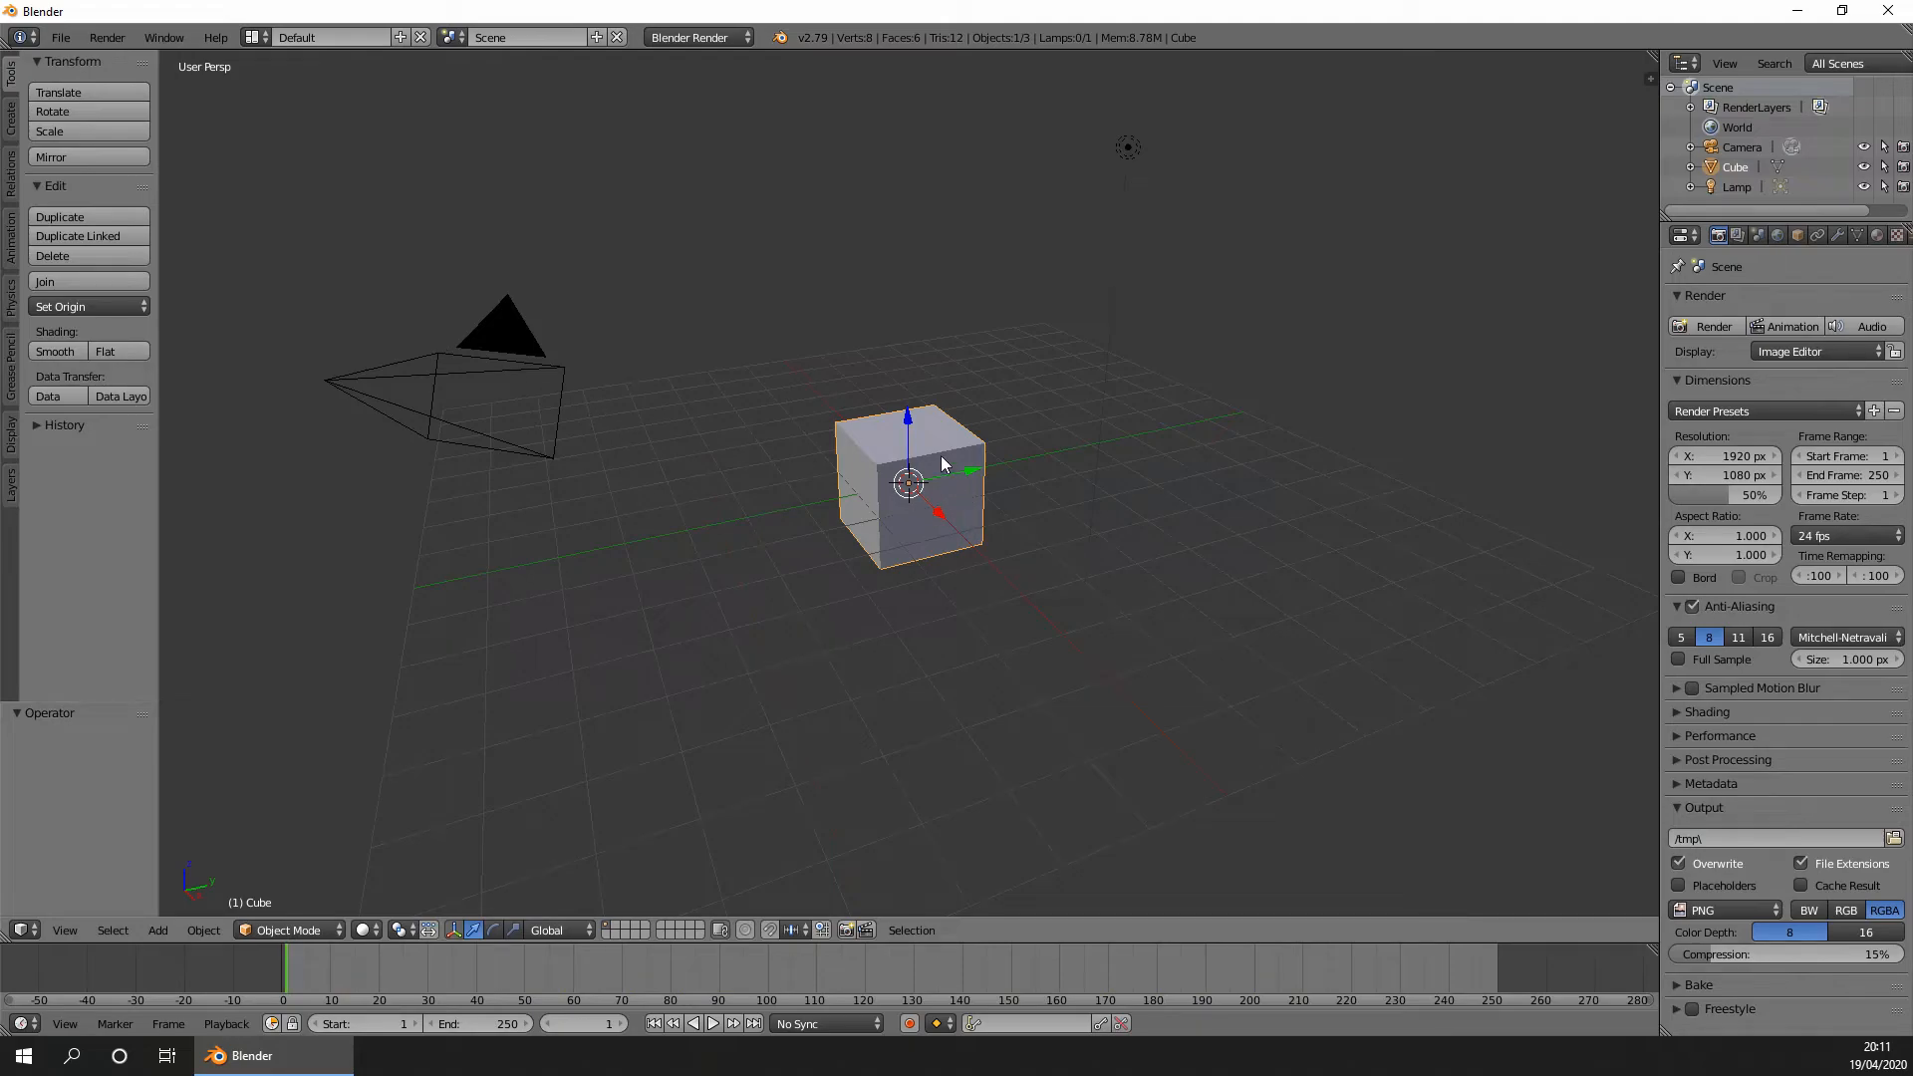
pyautogui.press('x')
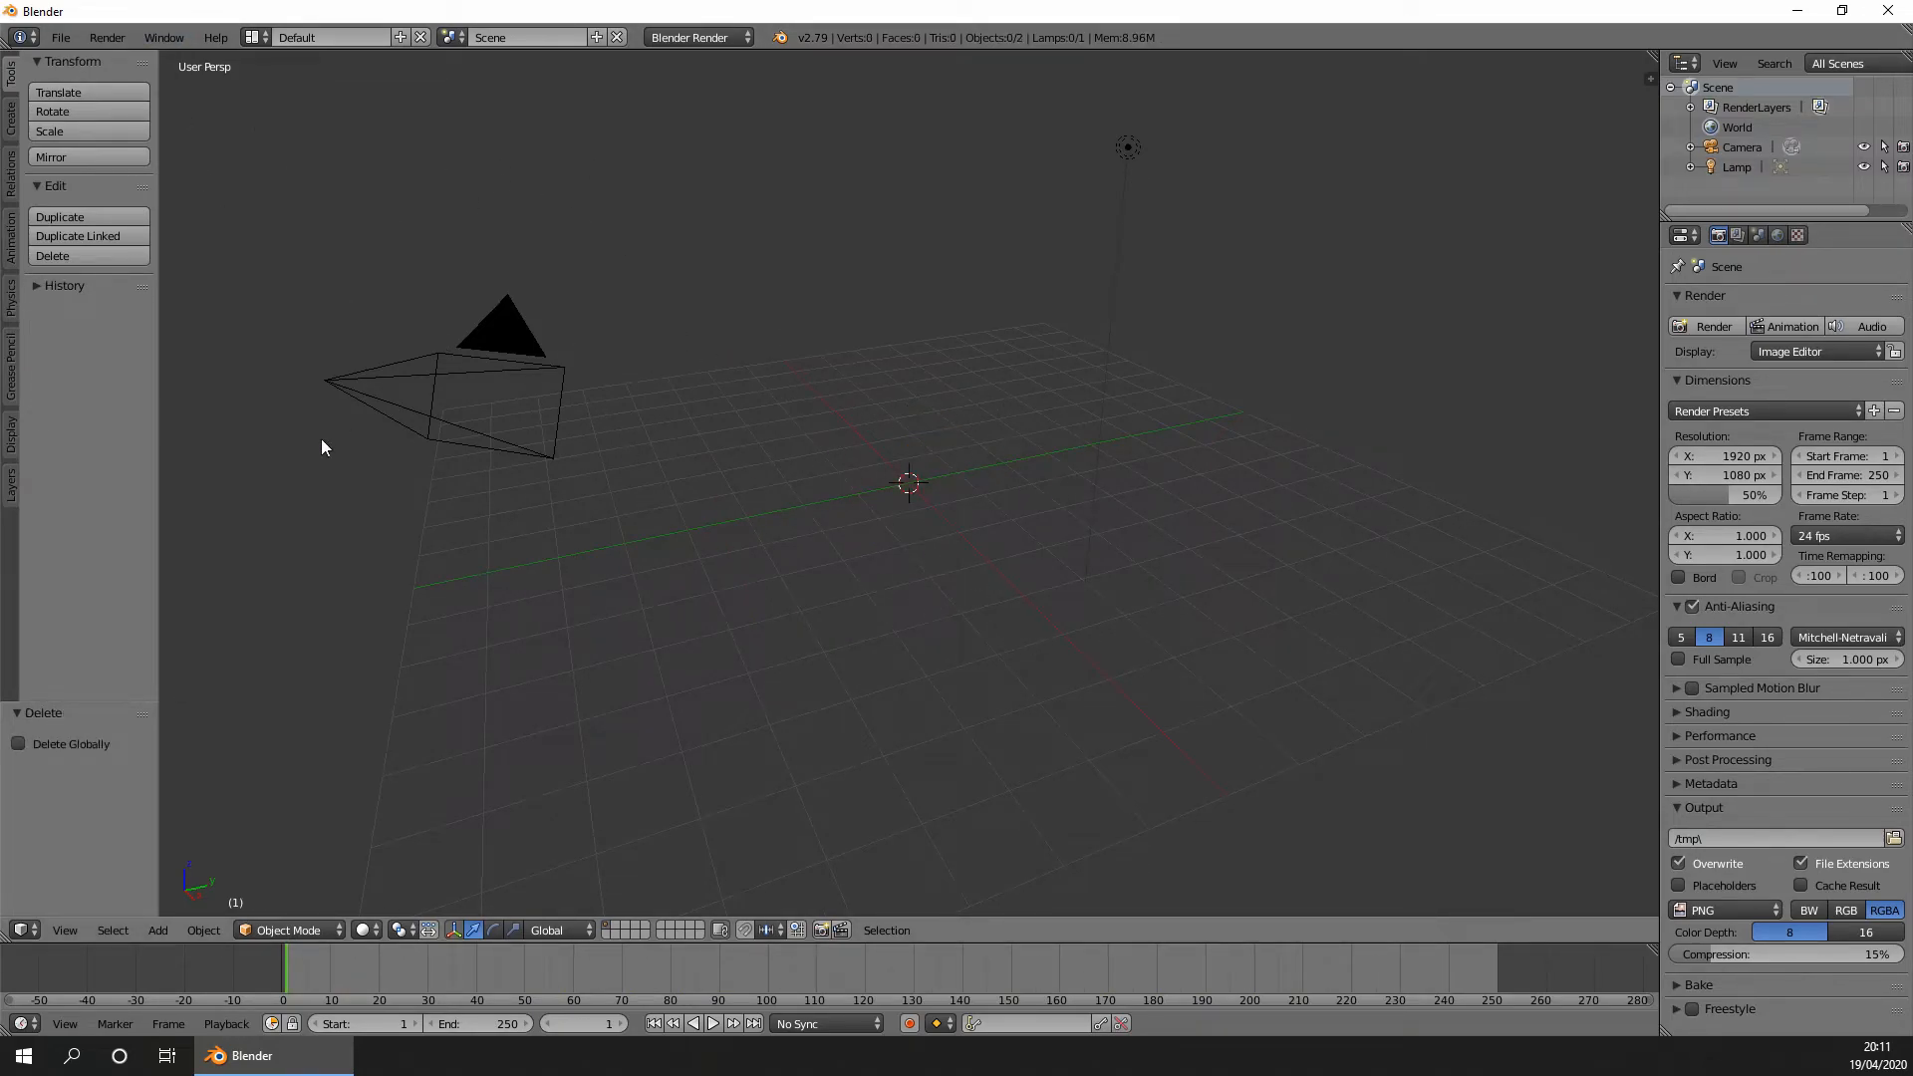
# Save the new scene as walking.blend in the character's Main folder.
pyautogui.click(61, 37)
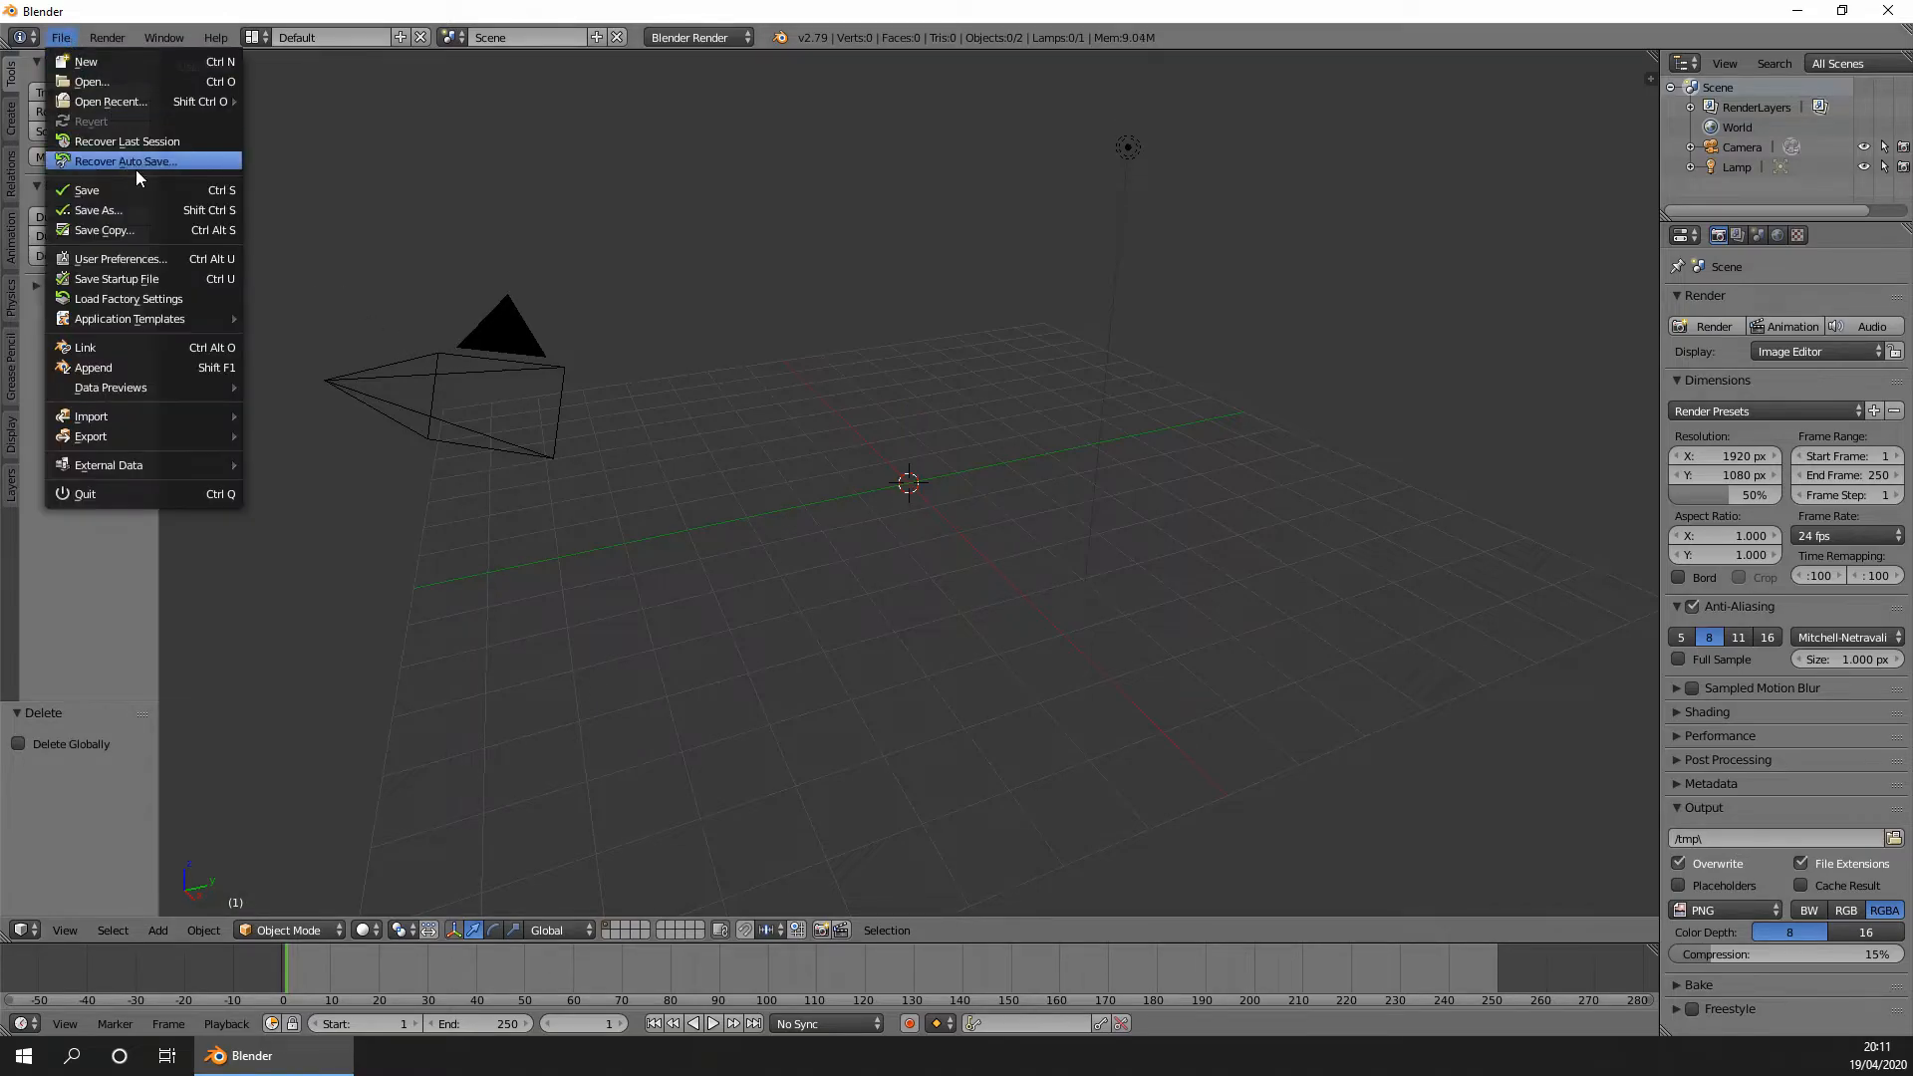
pyautogui.click(135, 210)
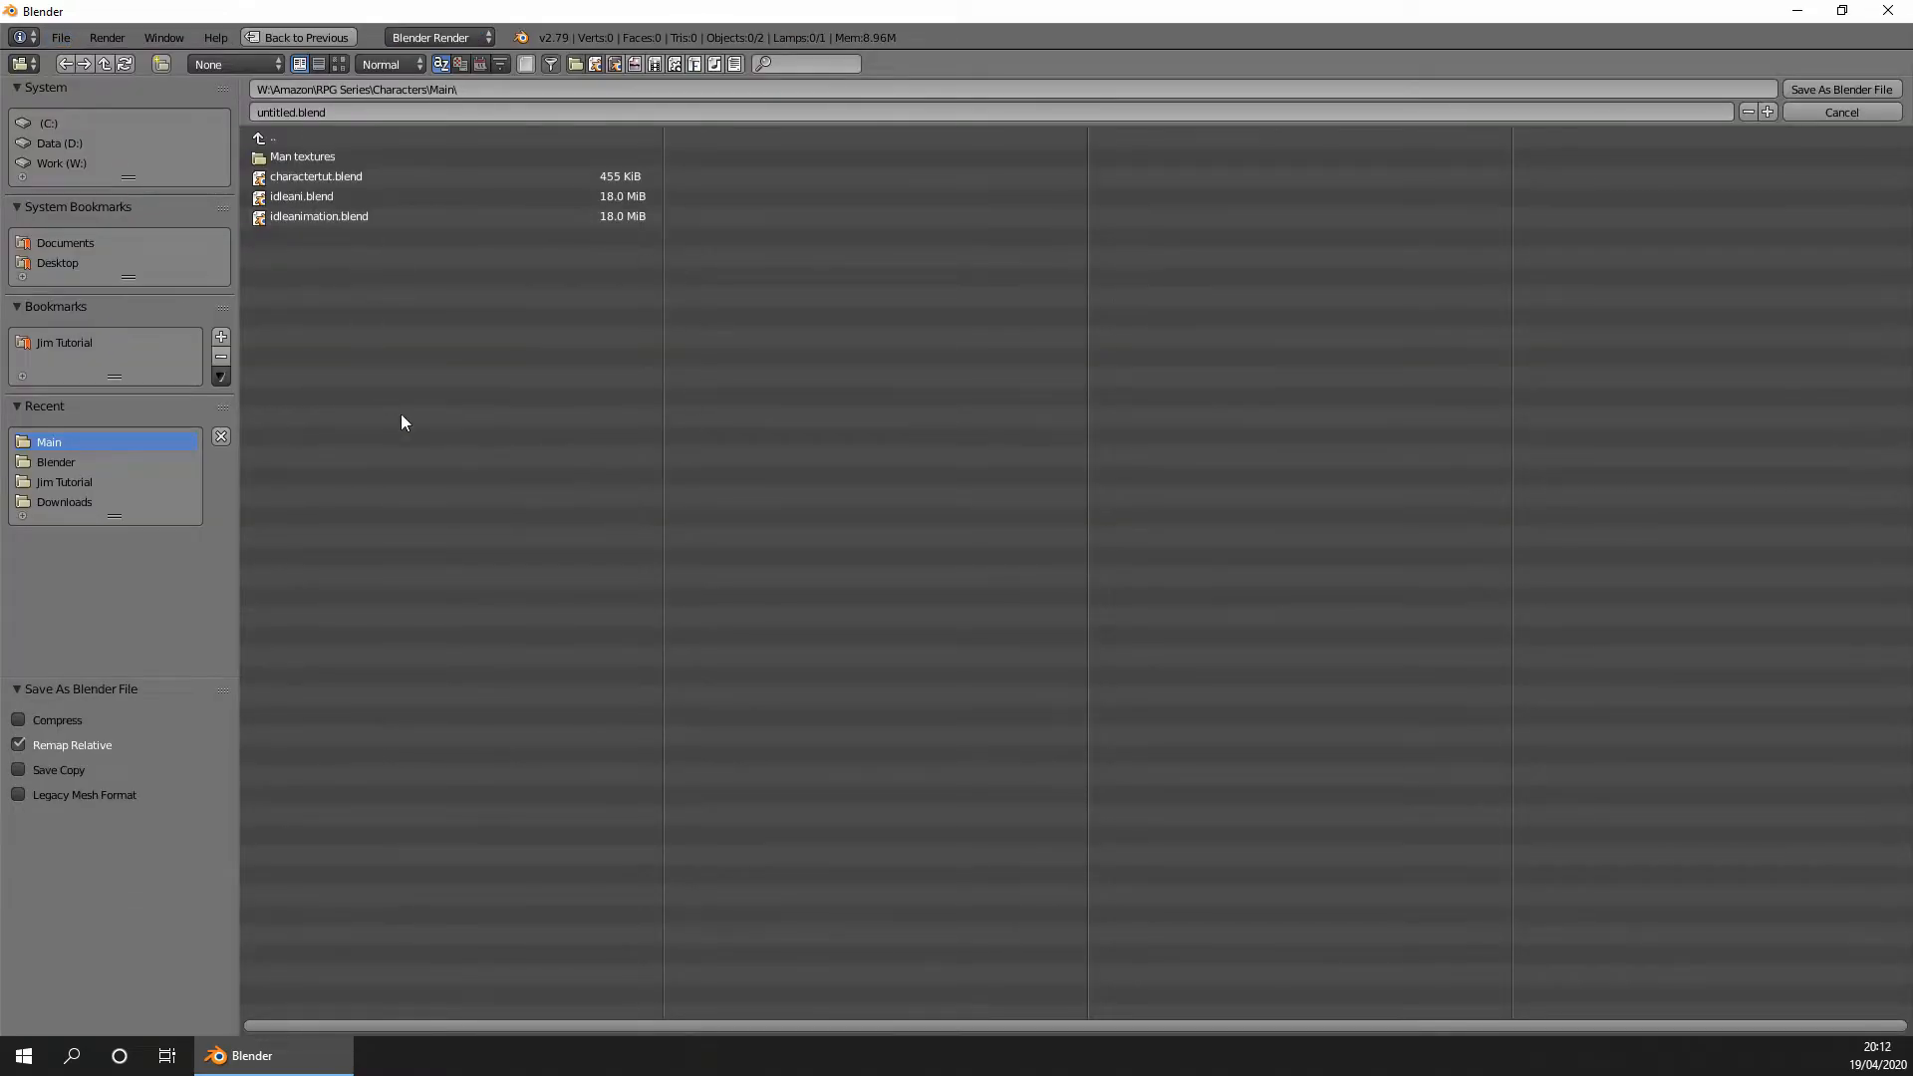
pyautogui.click(298, 112)
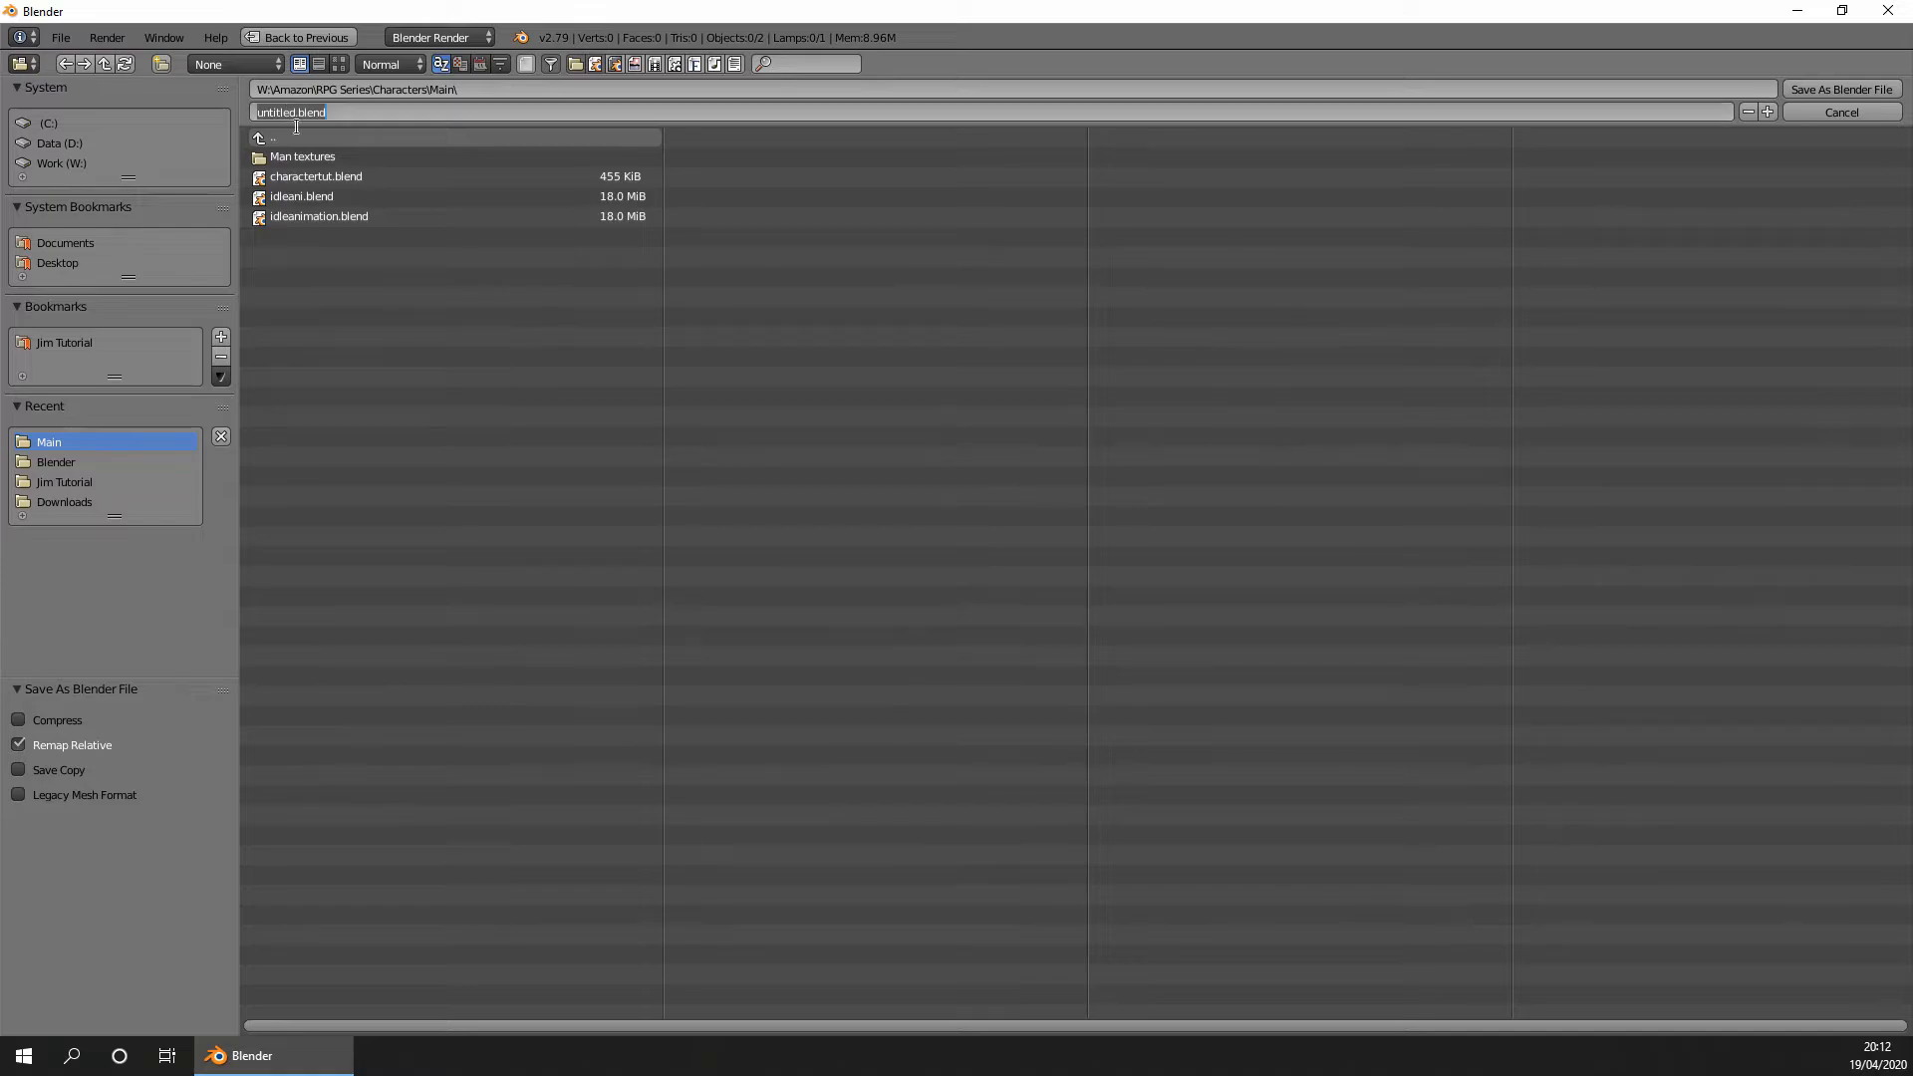
pyautogui.write('walking')
pyautogui.press('Return')
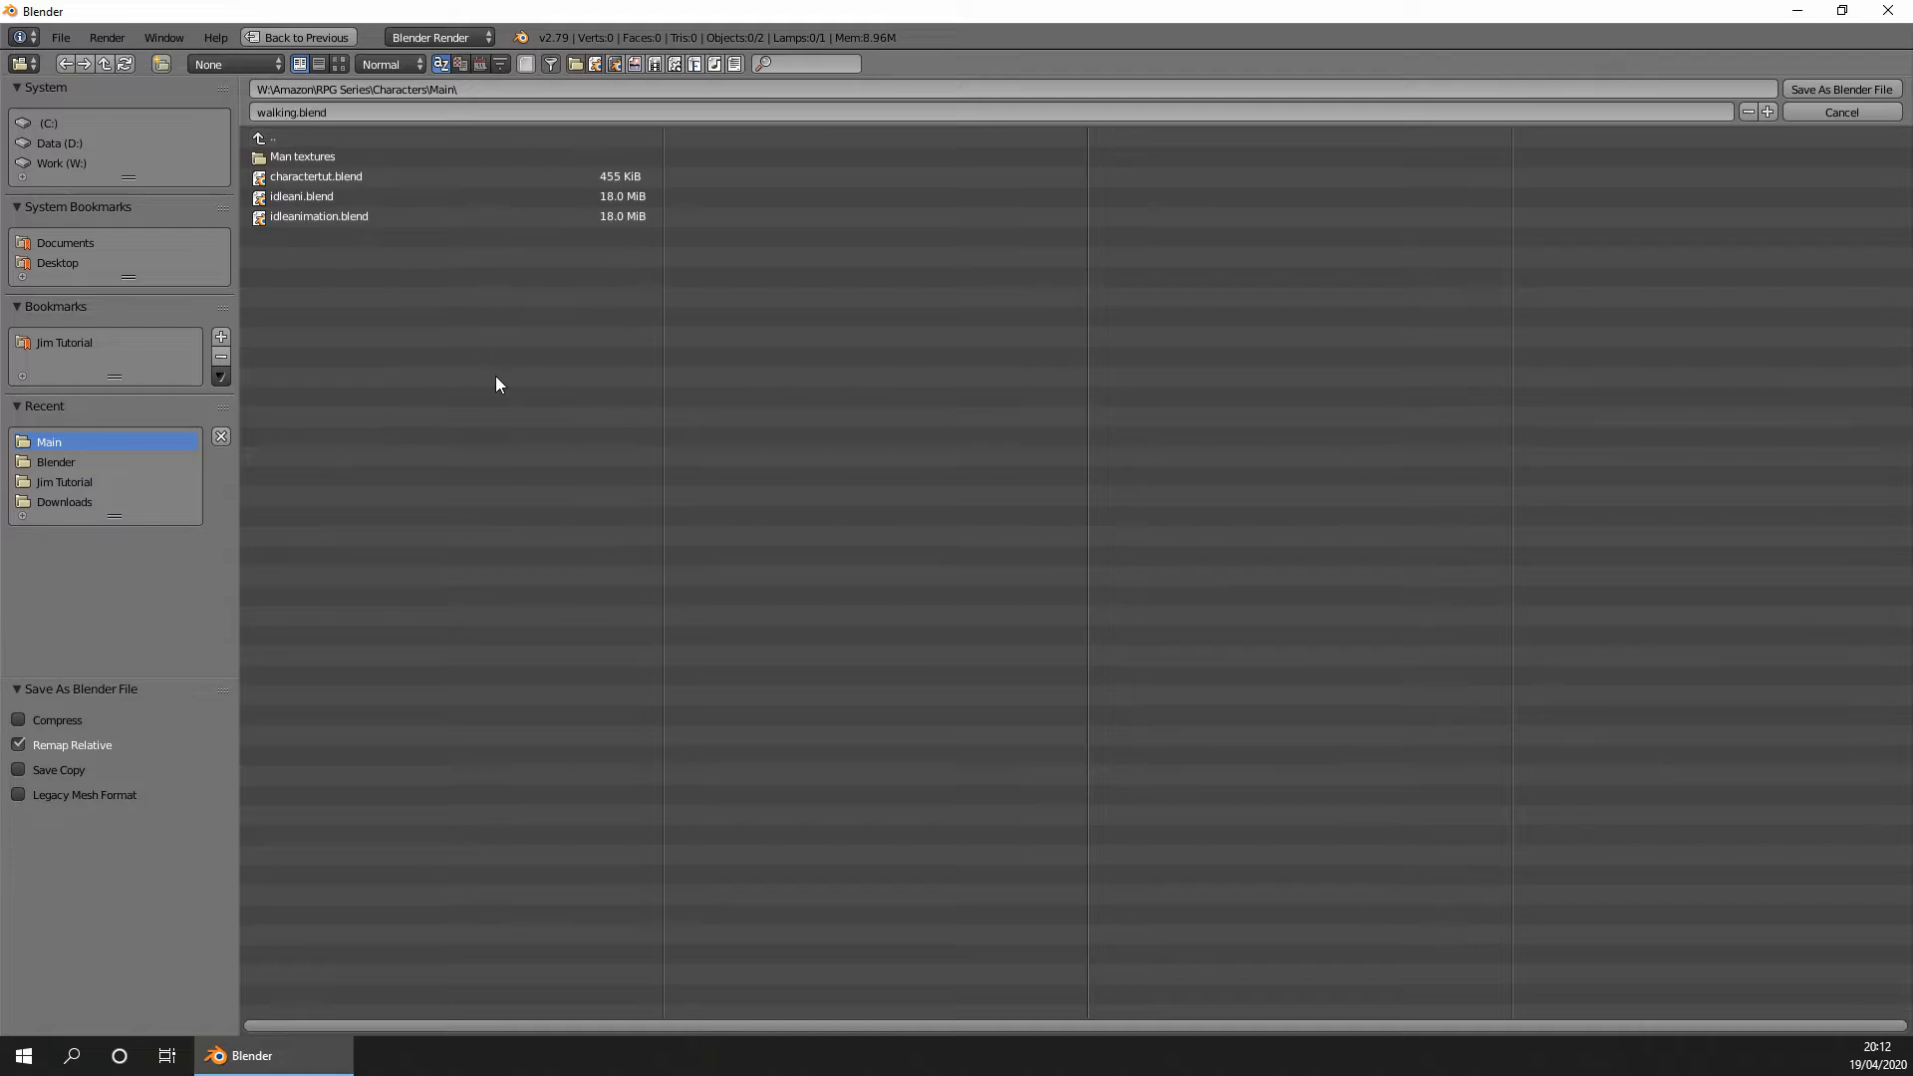
pyautogui.click(1851, 89)
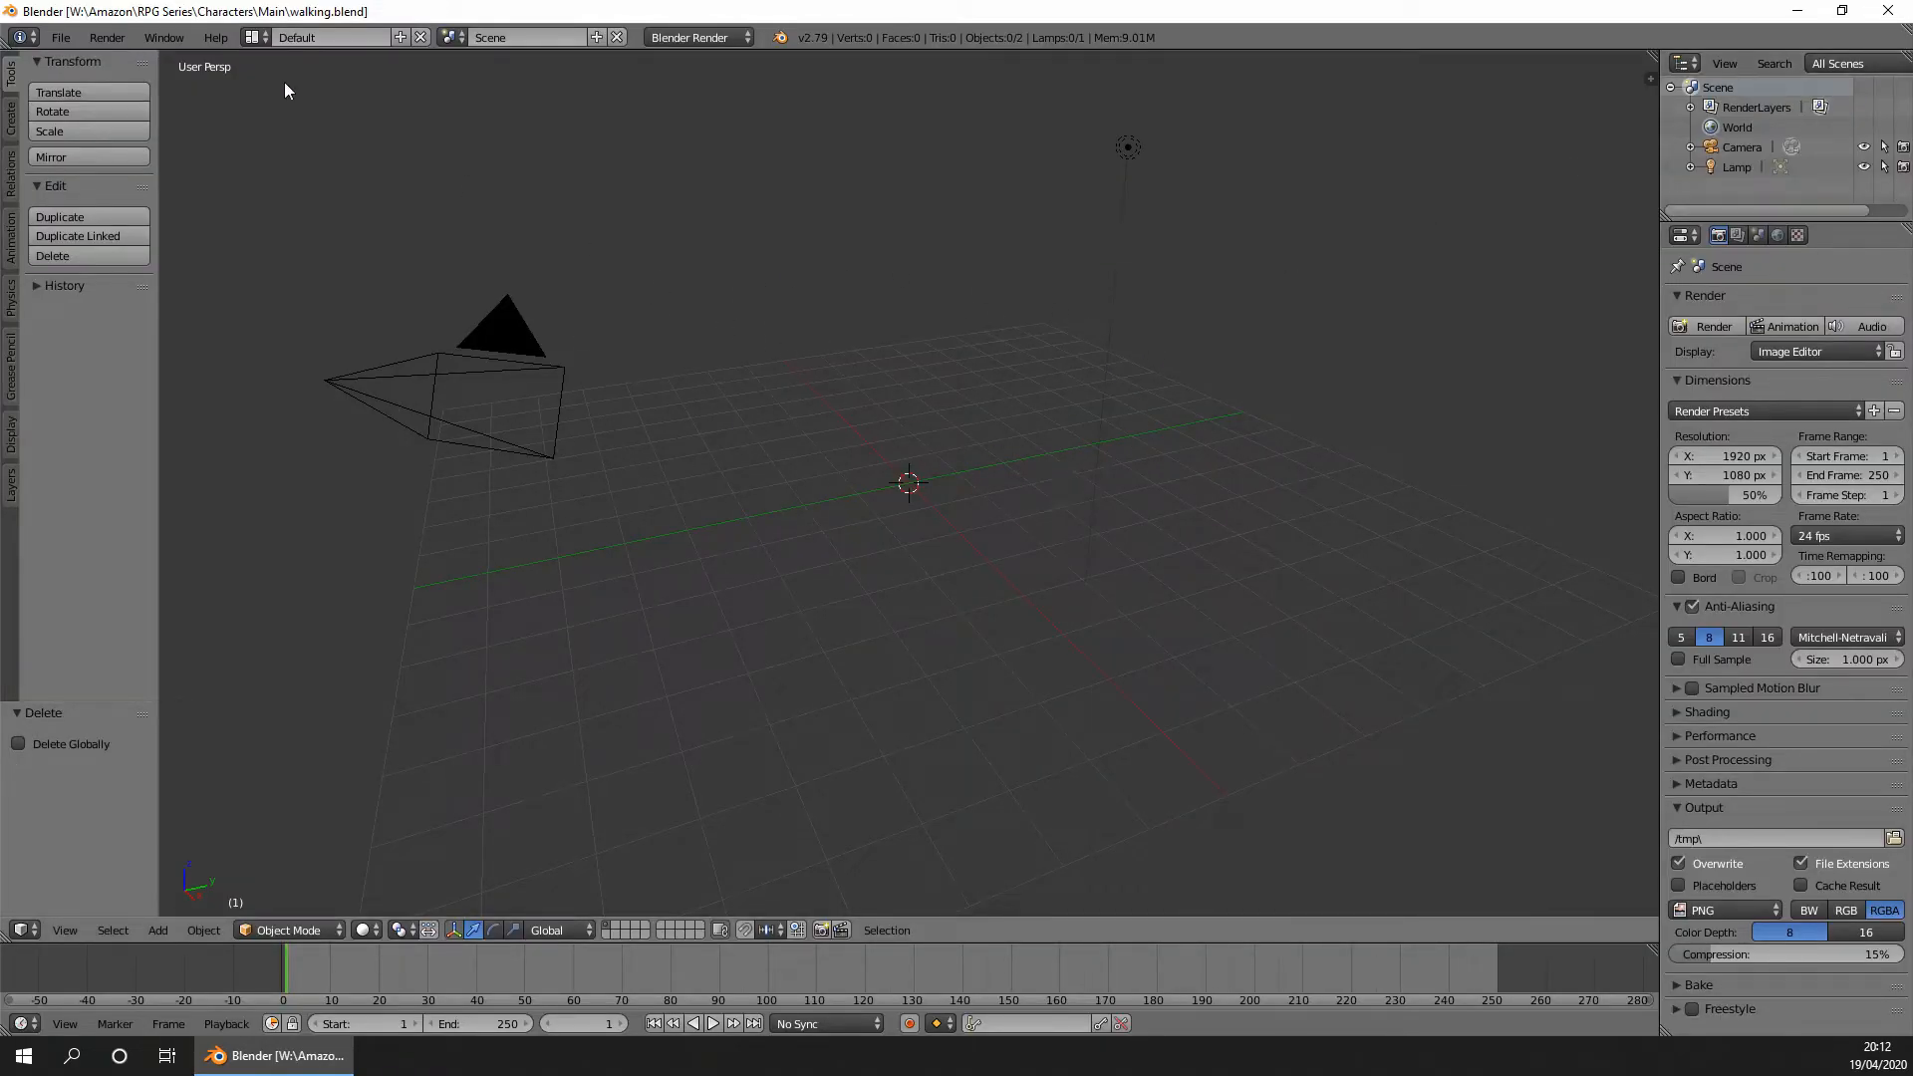
# Import the FBX file Walking.fbx from the Main folder into the empty scene.
pyautogui.click(60, 37)
pyautogui.moveTo(156, 417)
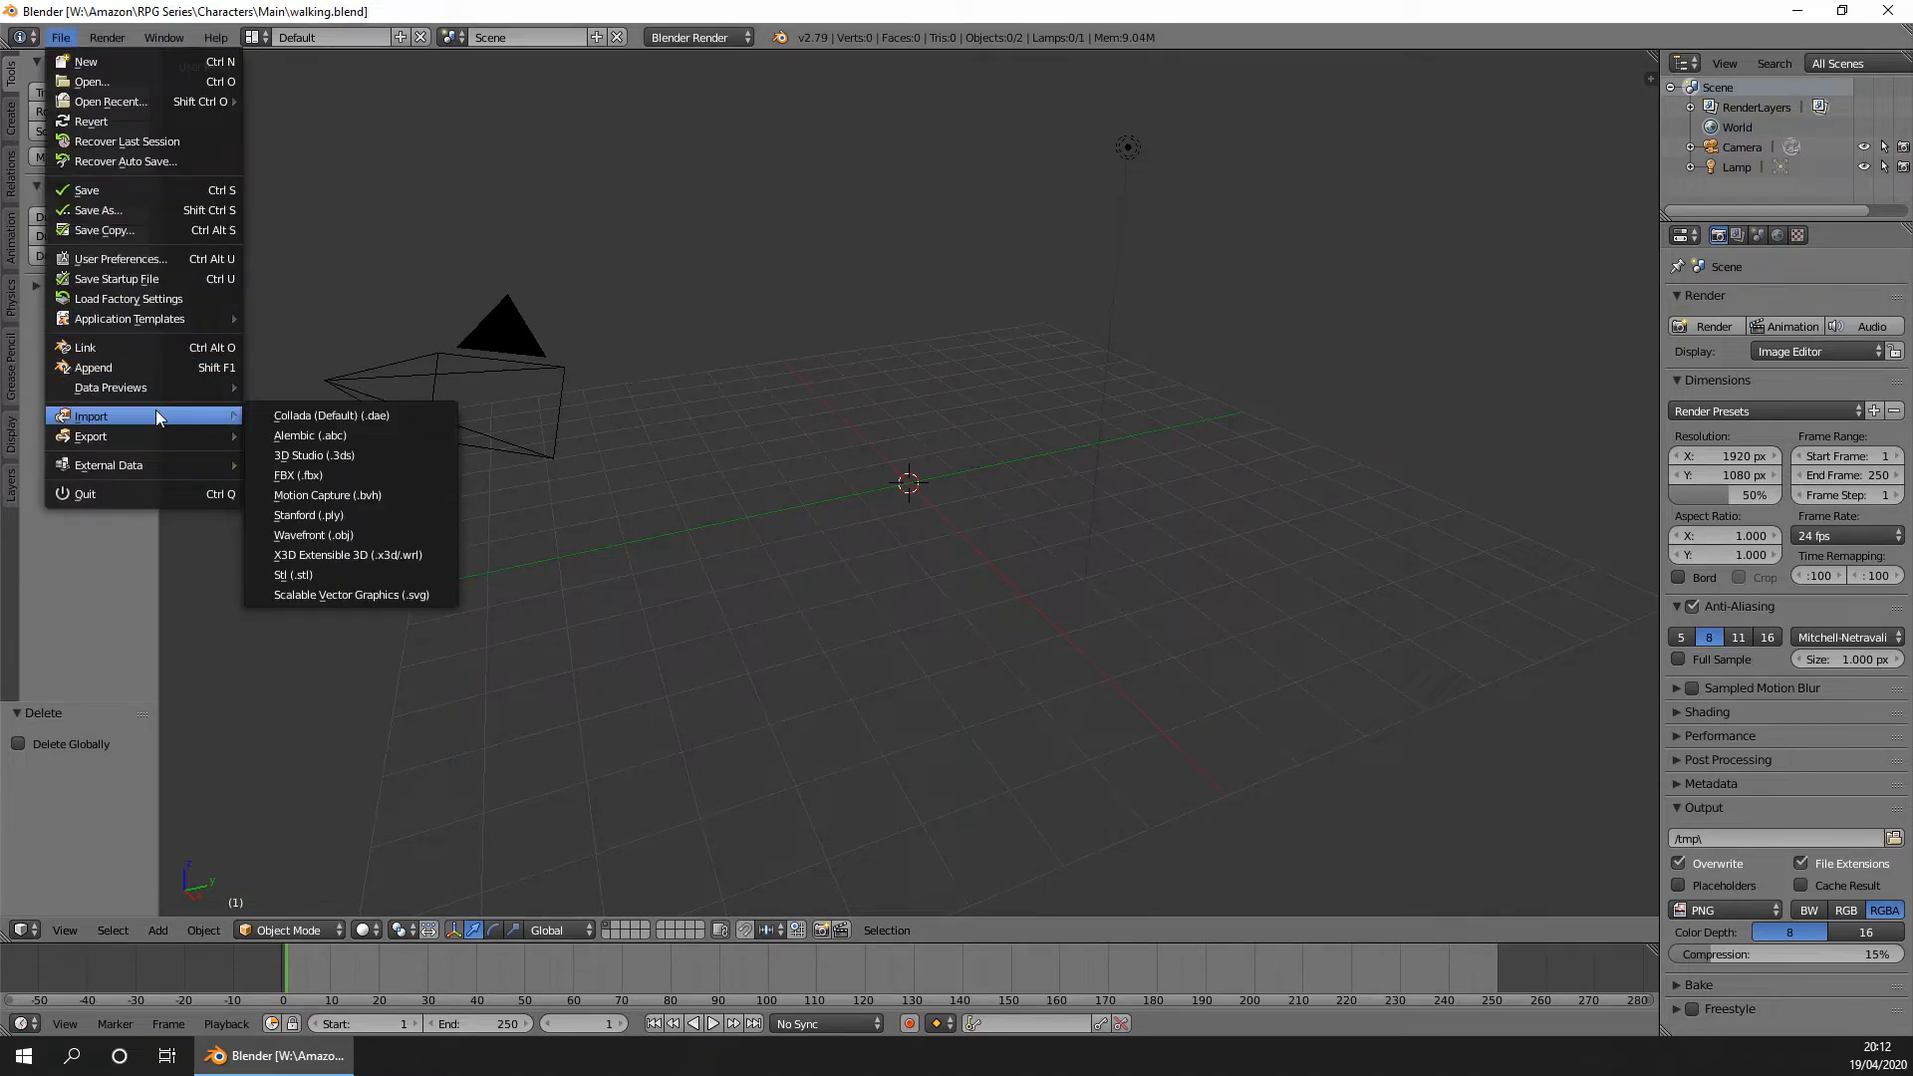
pyautogui.click(334, 476)
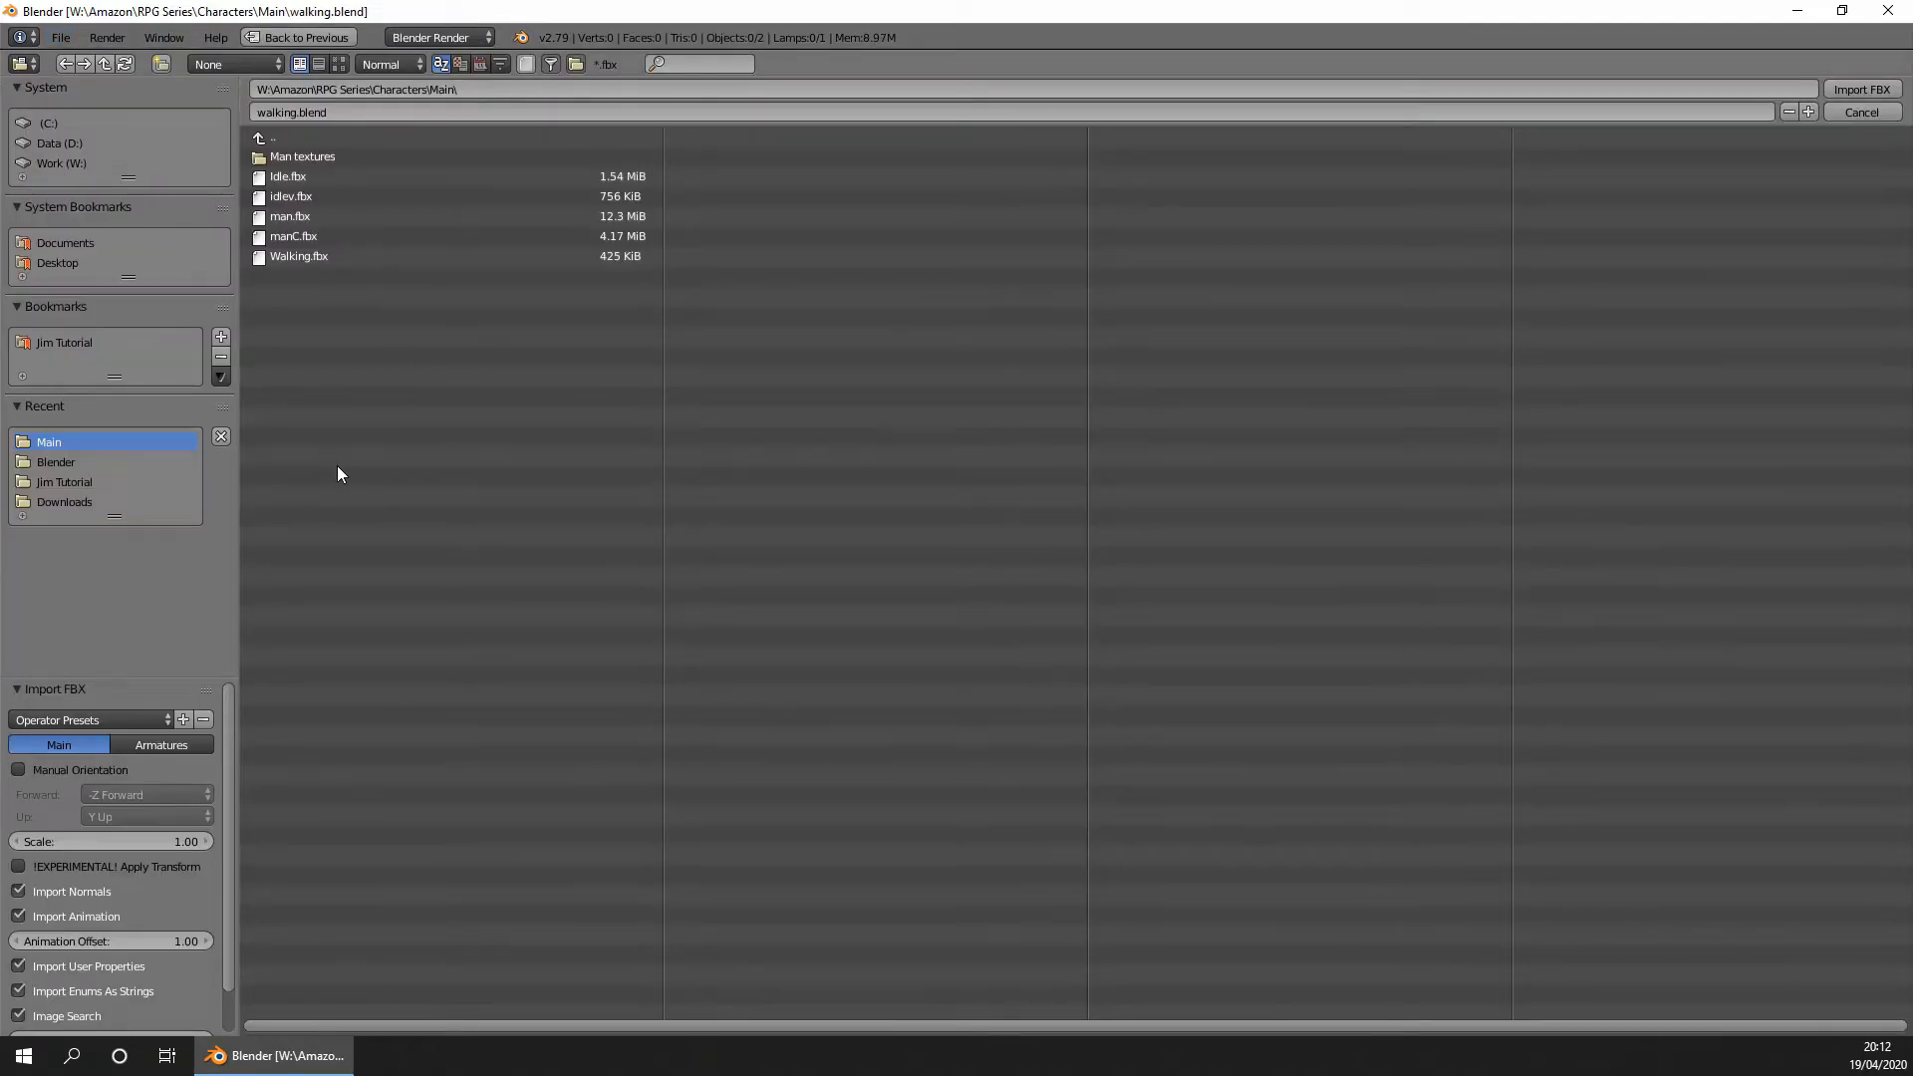
pyautogui.click(311, 257)
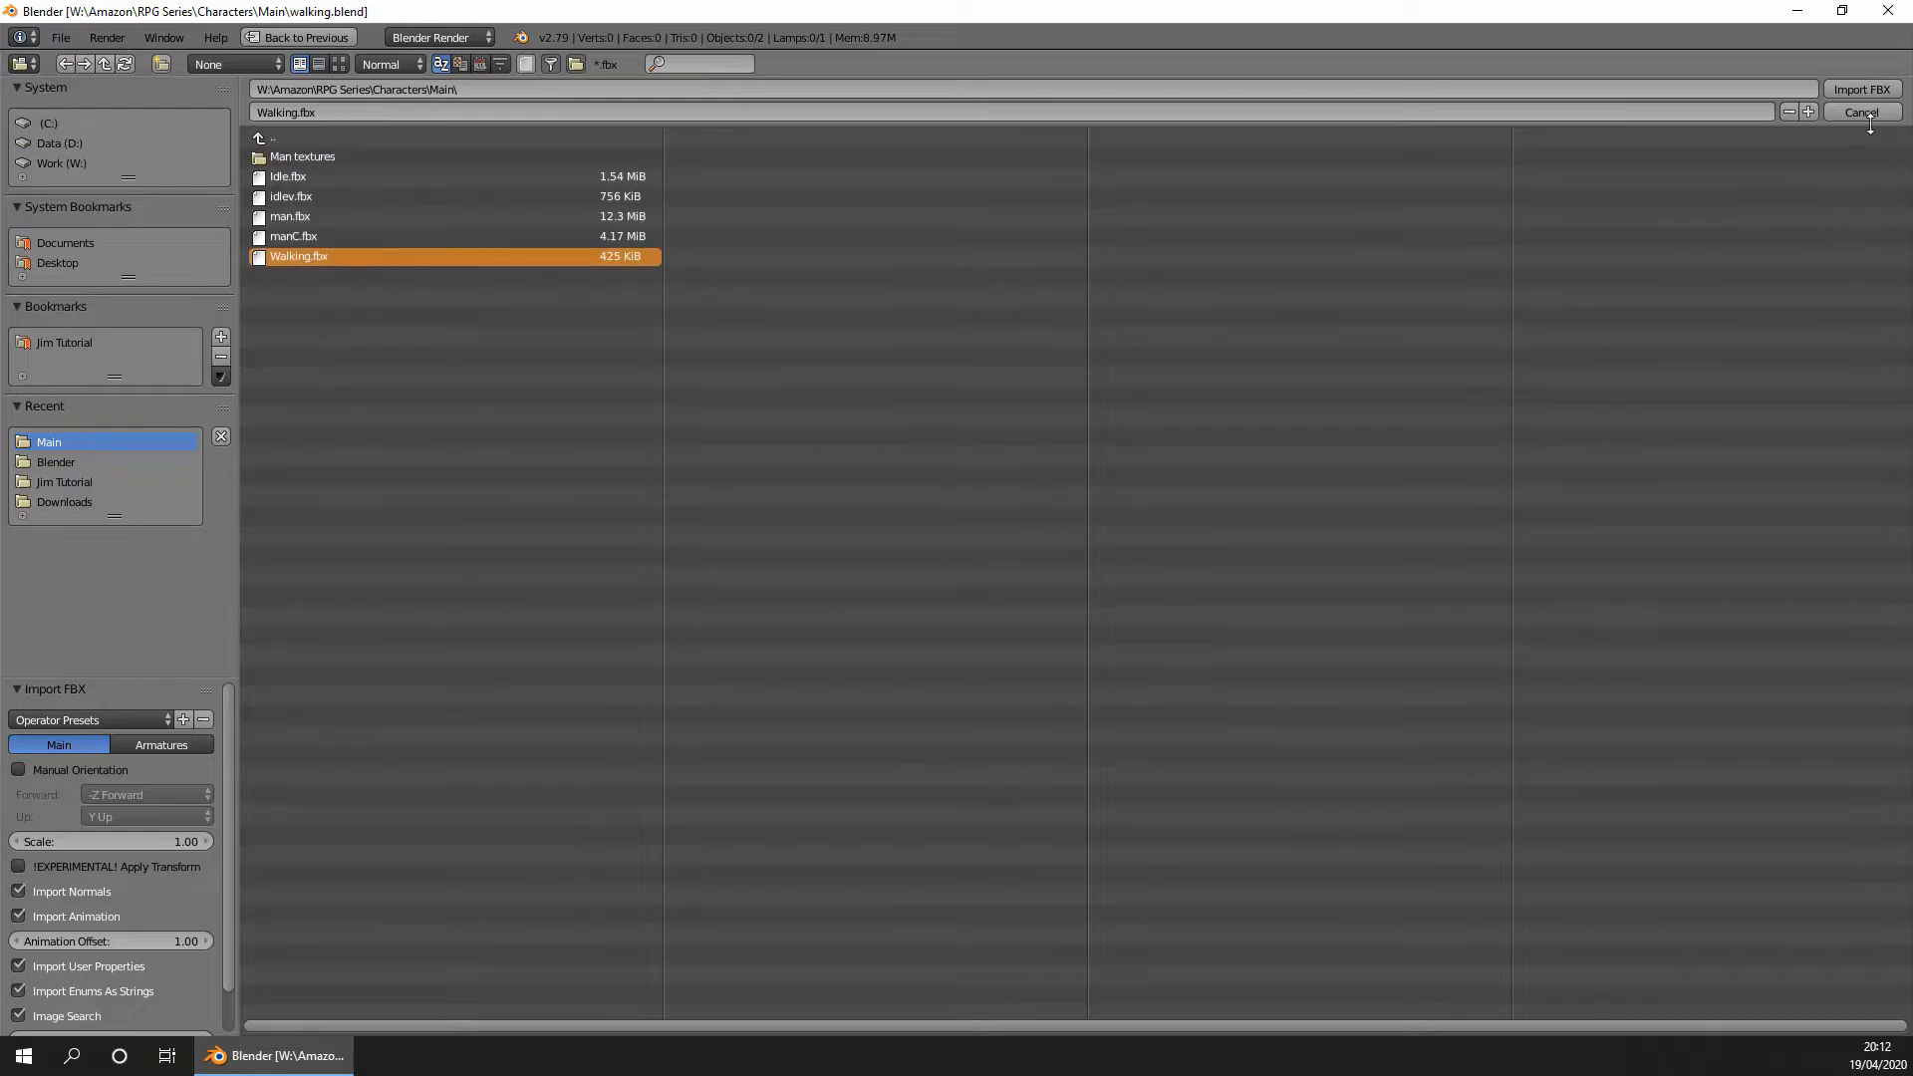
pyautogui.click(1869, 89)
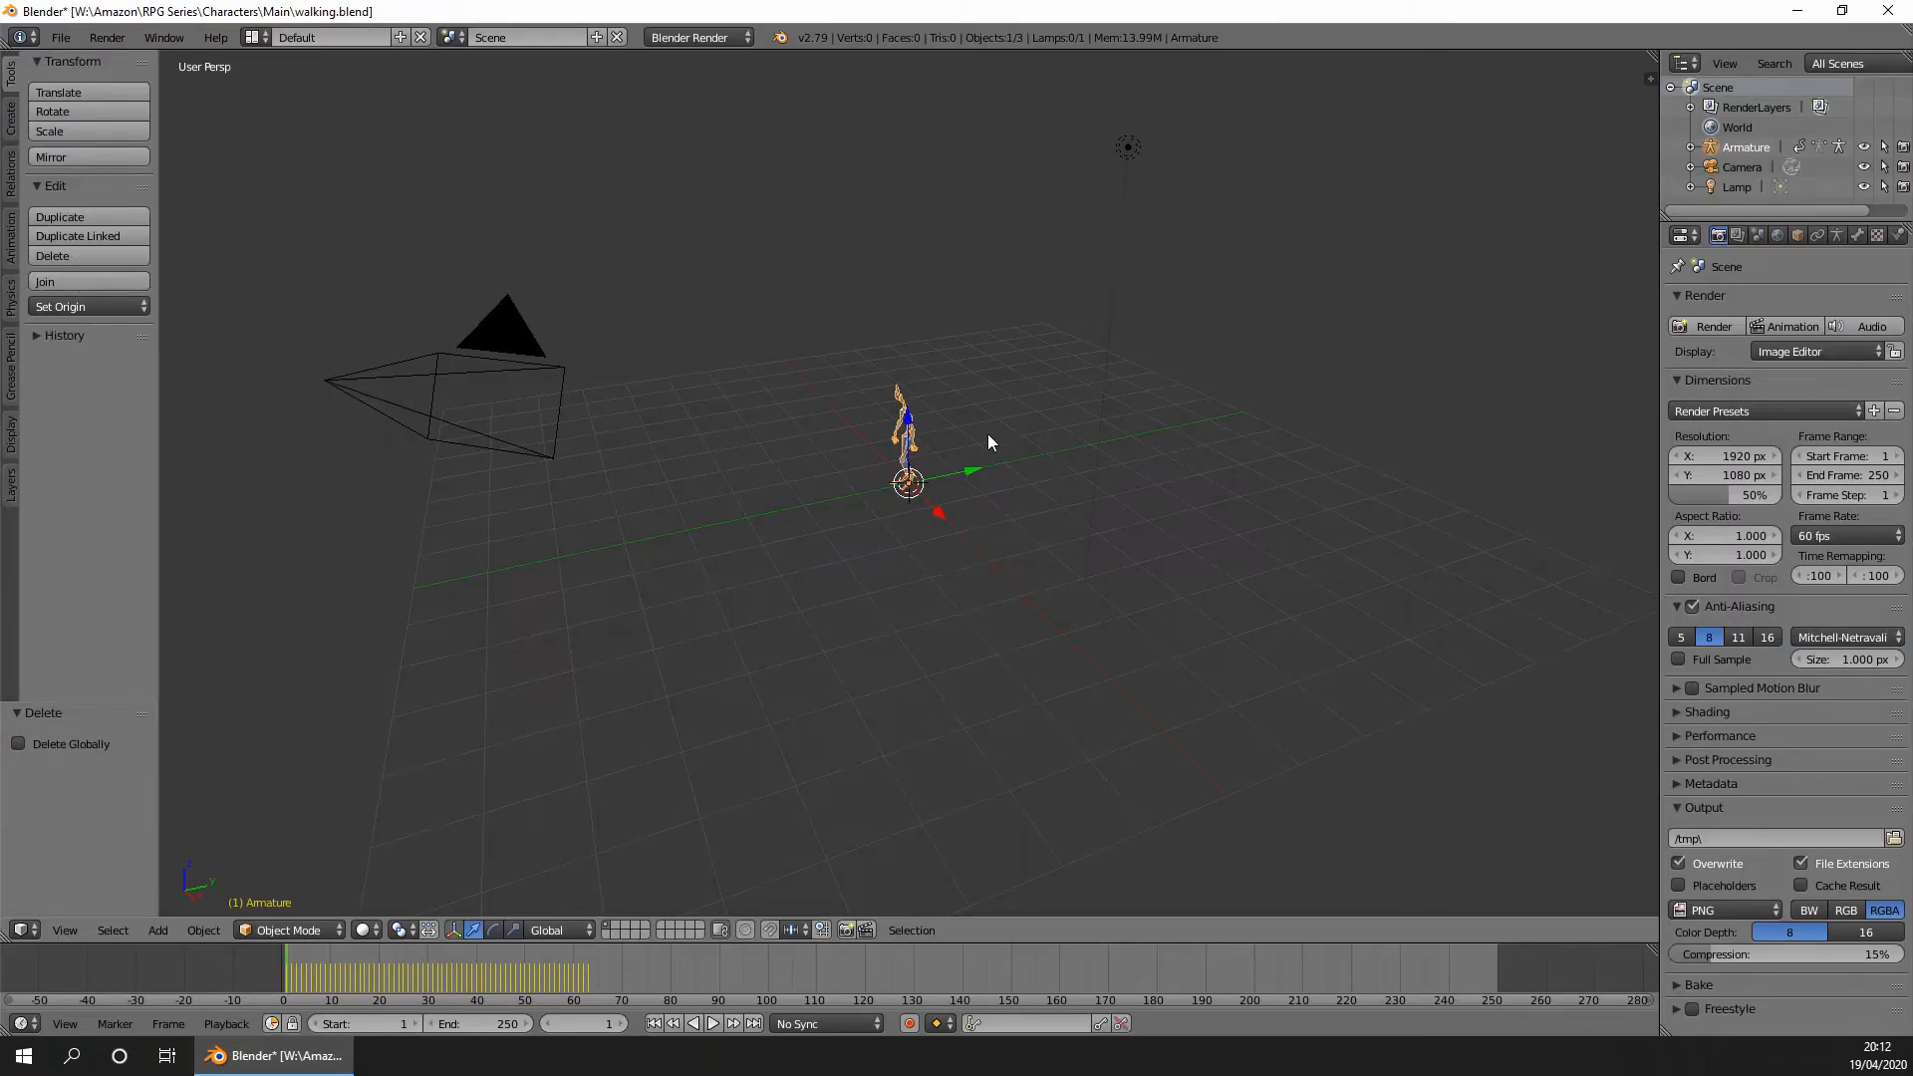
# Rotate the imported walking armature 180° around the global Z axis.
pyautogui.scroll(3, 988, 434)
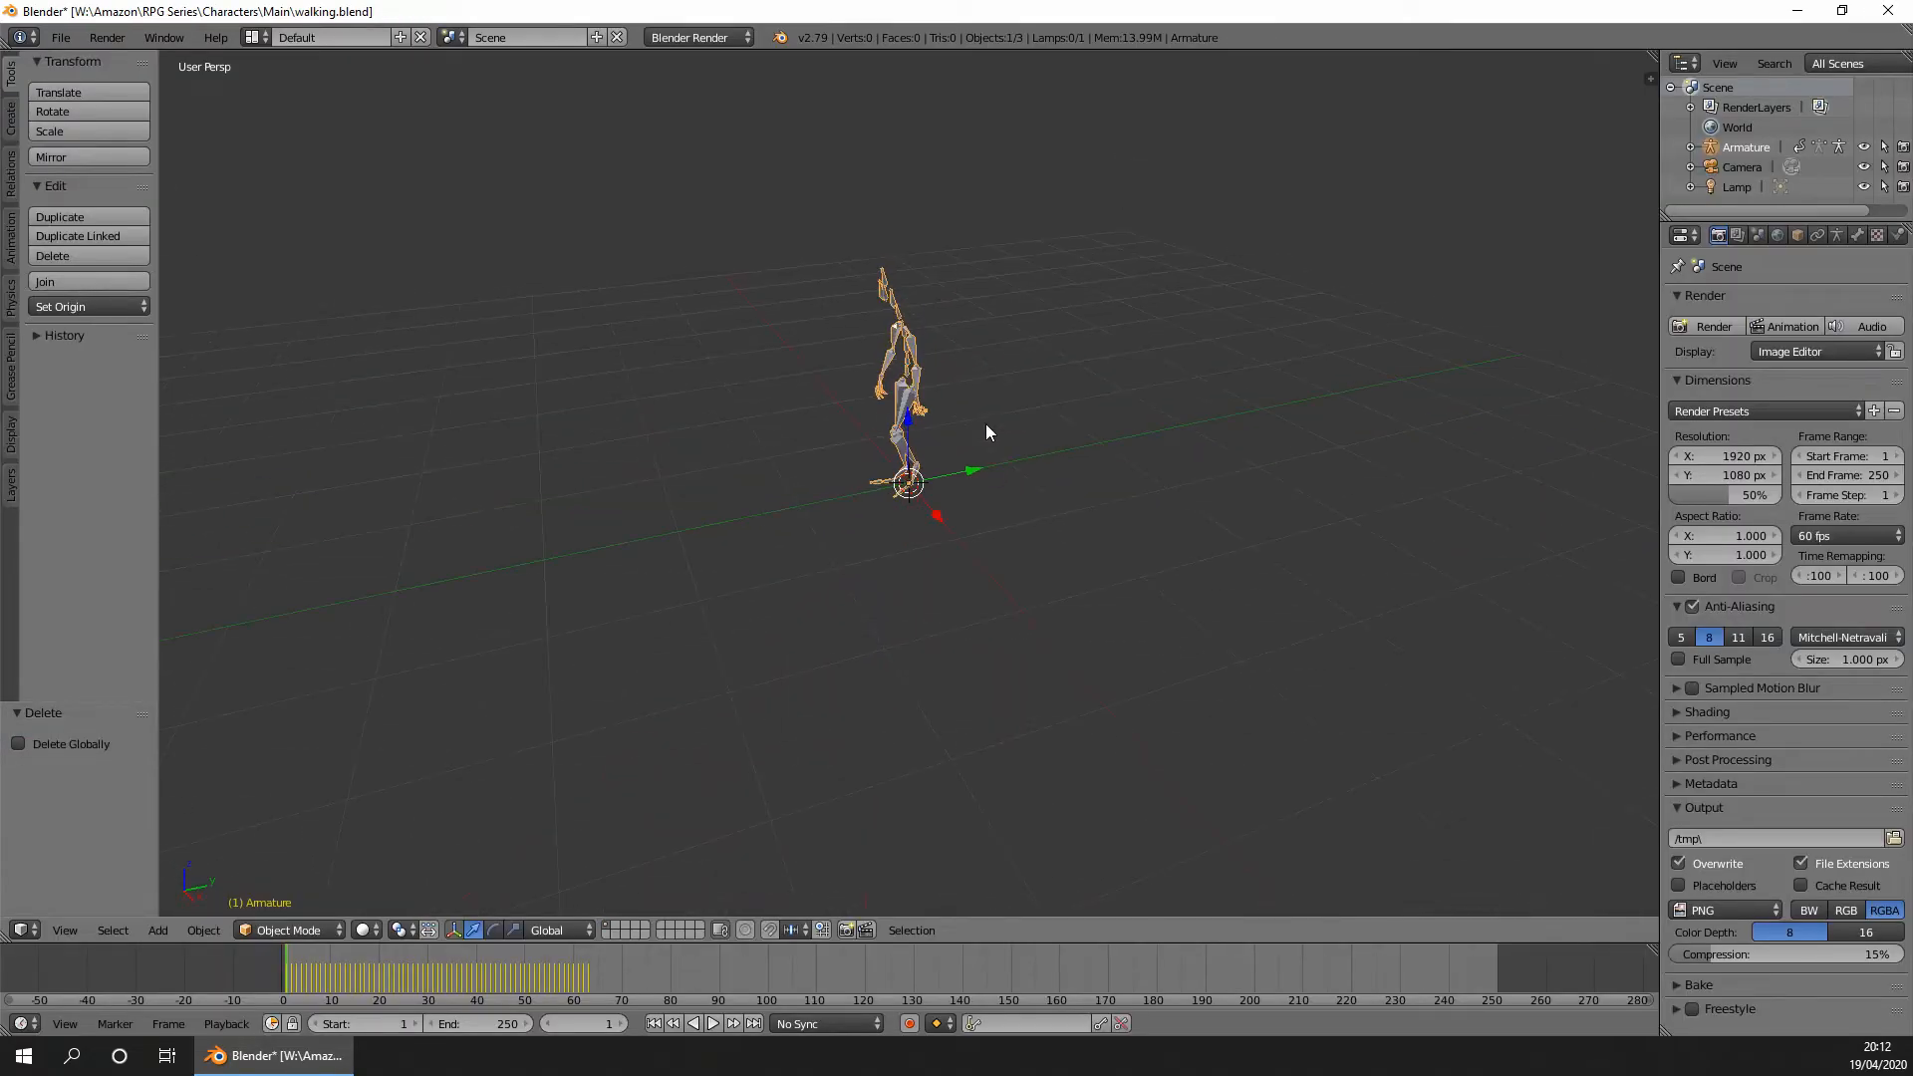
pyautogui.moveTo(986, 425); pyautogui.dragTo(920, 405, button='middle')
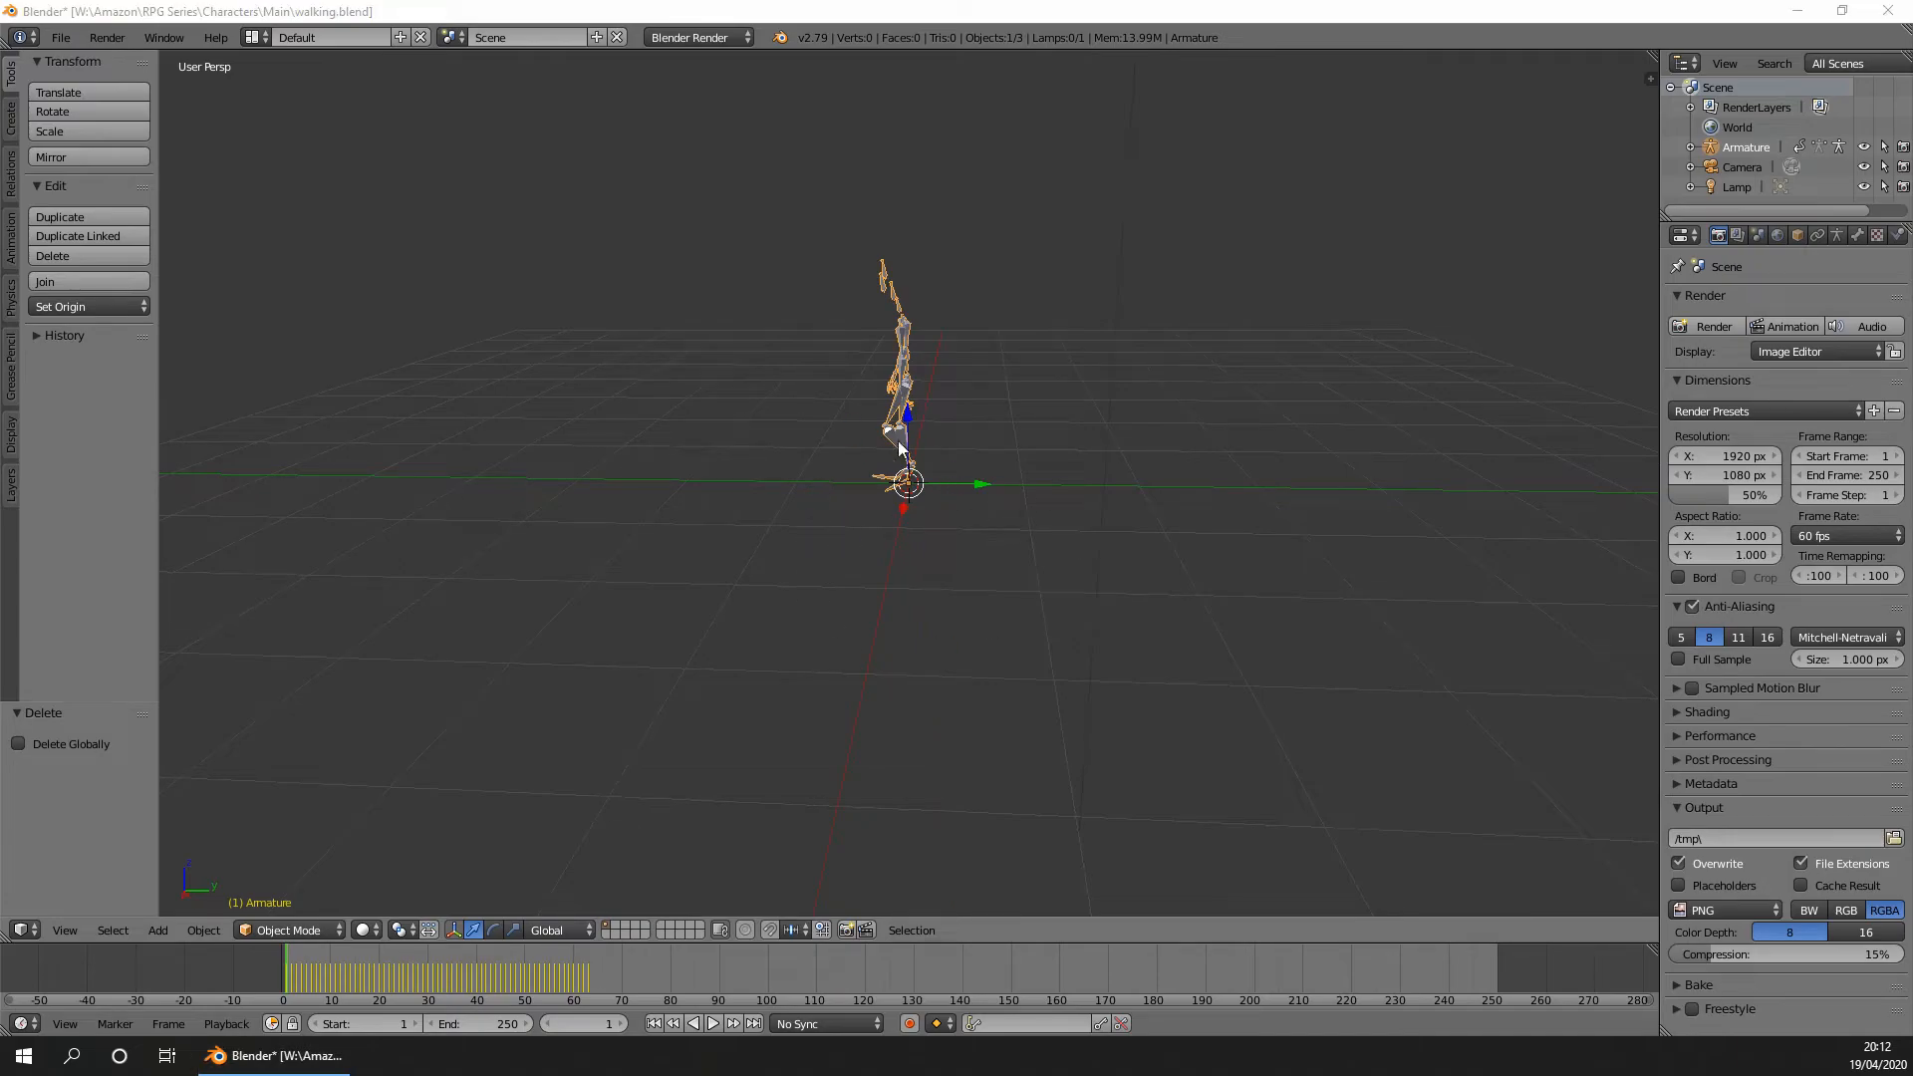
pyautogui.click(711, 572)
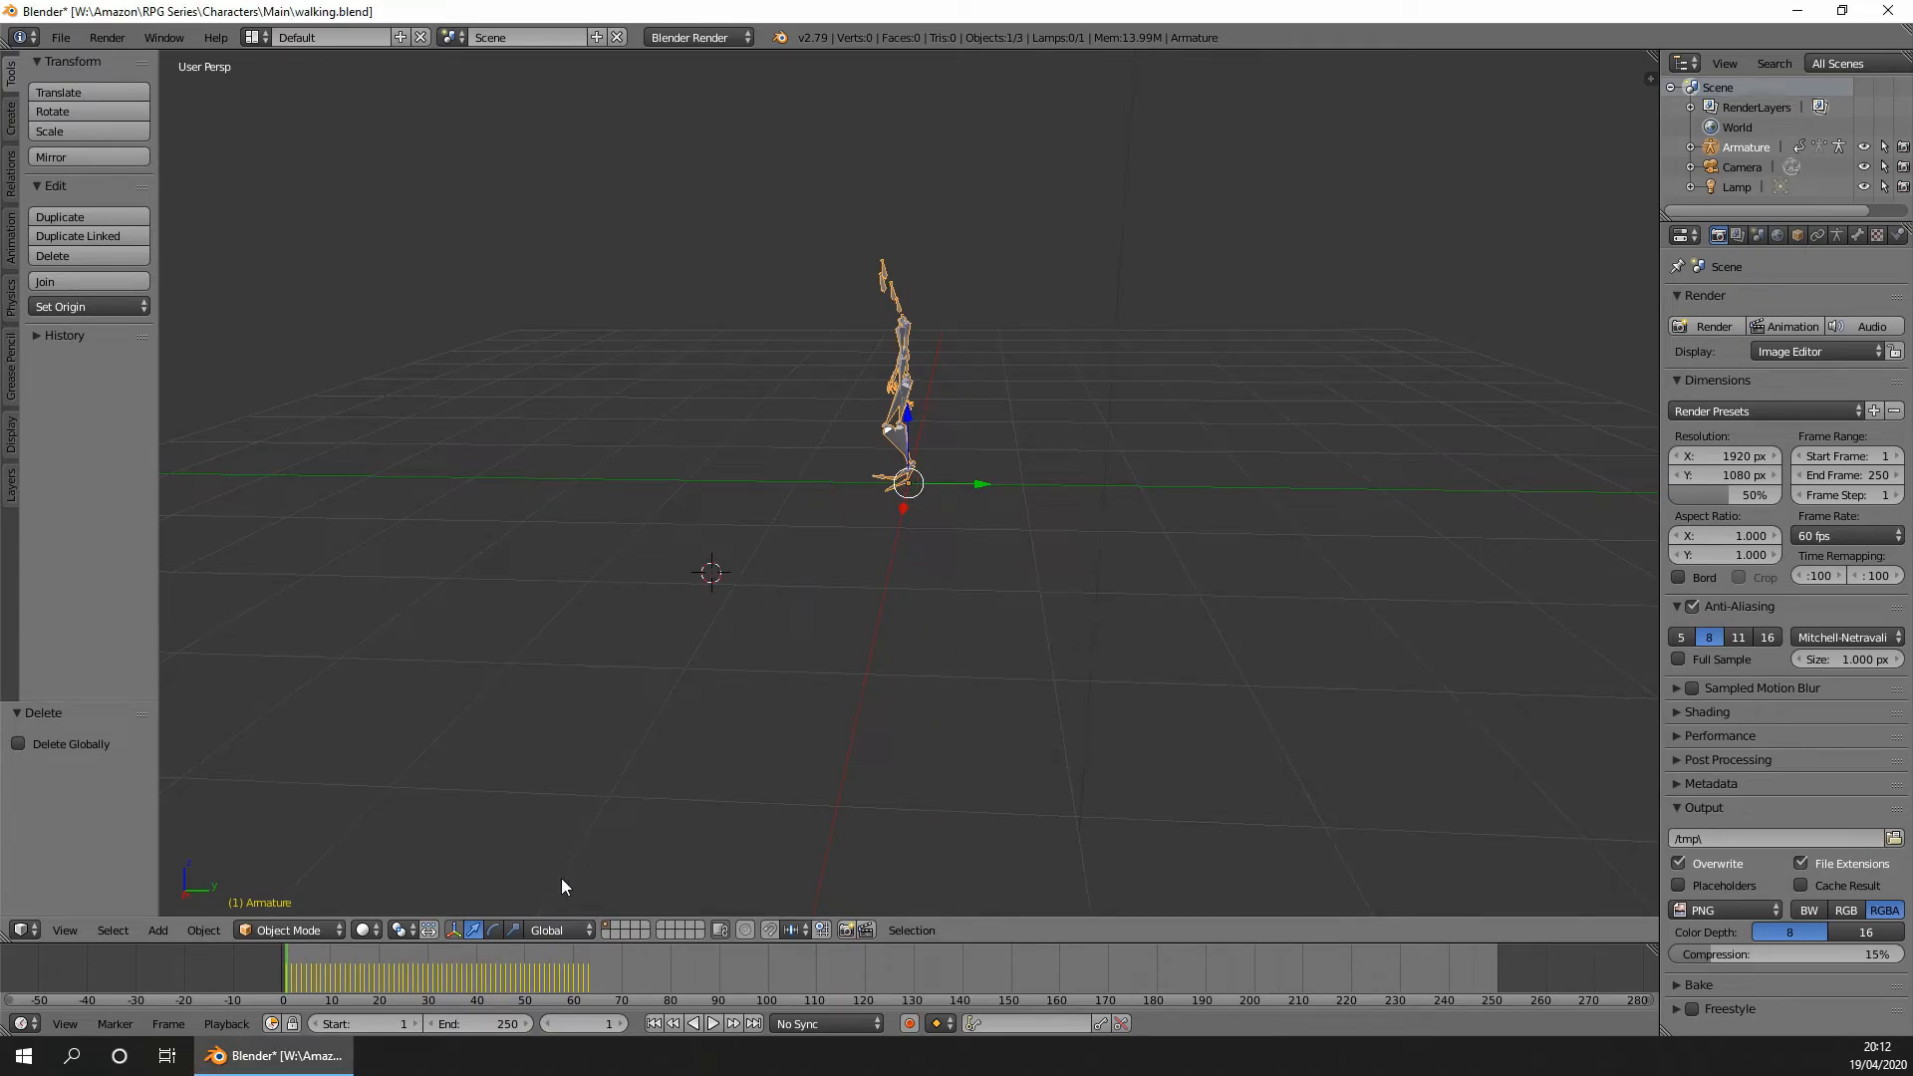
pyautogui.click(493, 930)
pyautogui.moveTo(867, 508); pyautogui.dragTo(1106, 493)
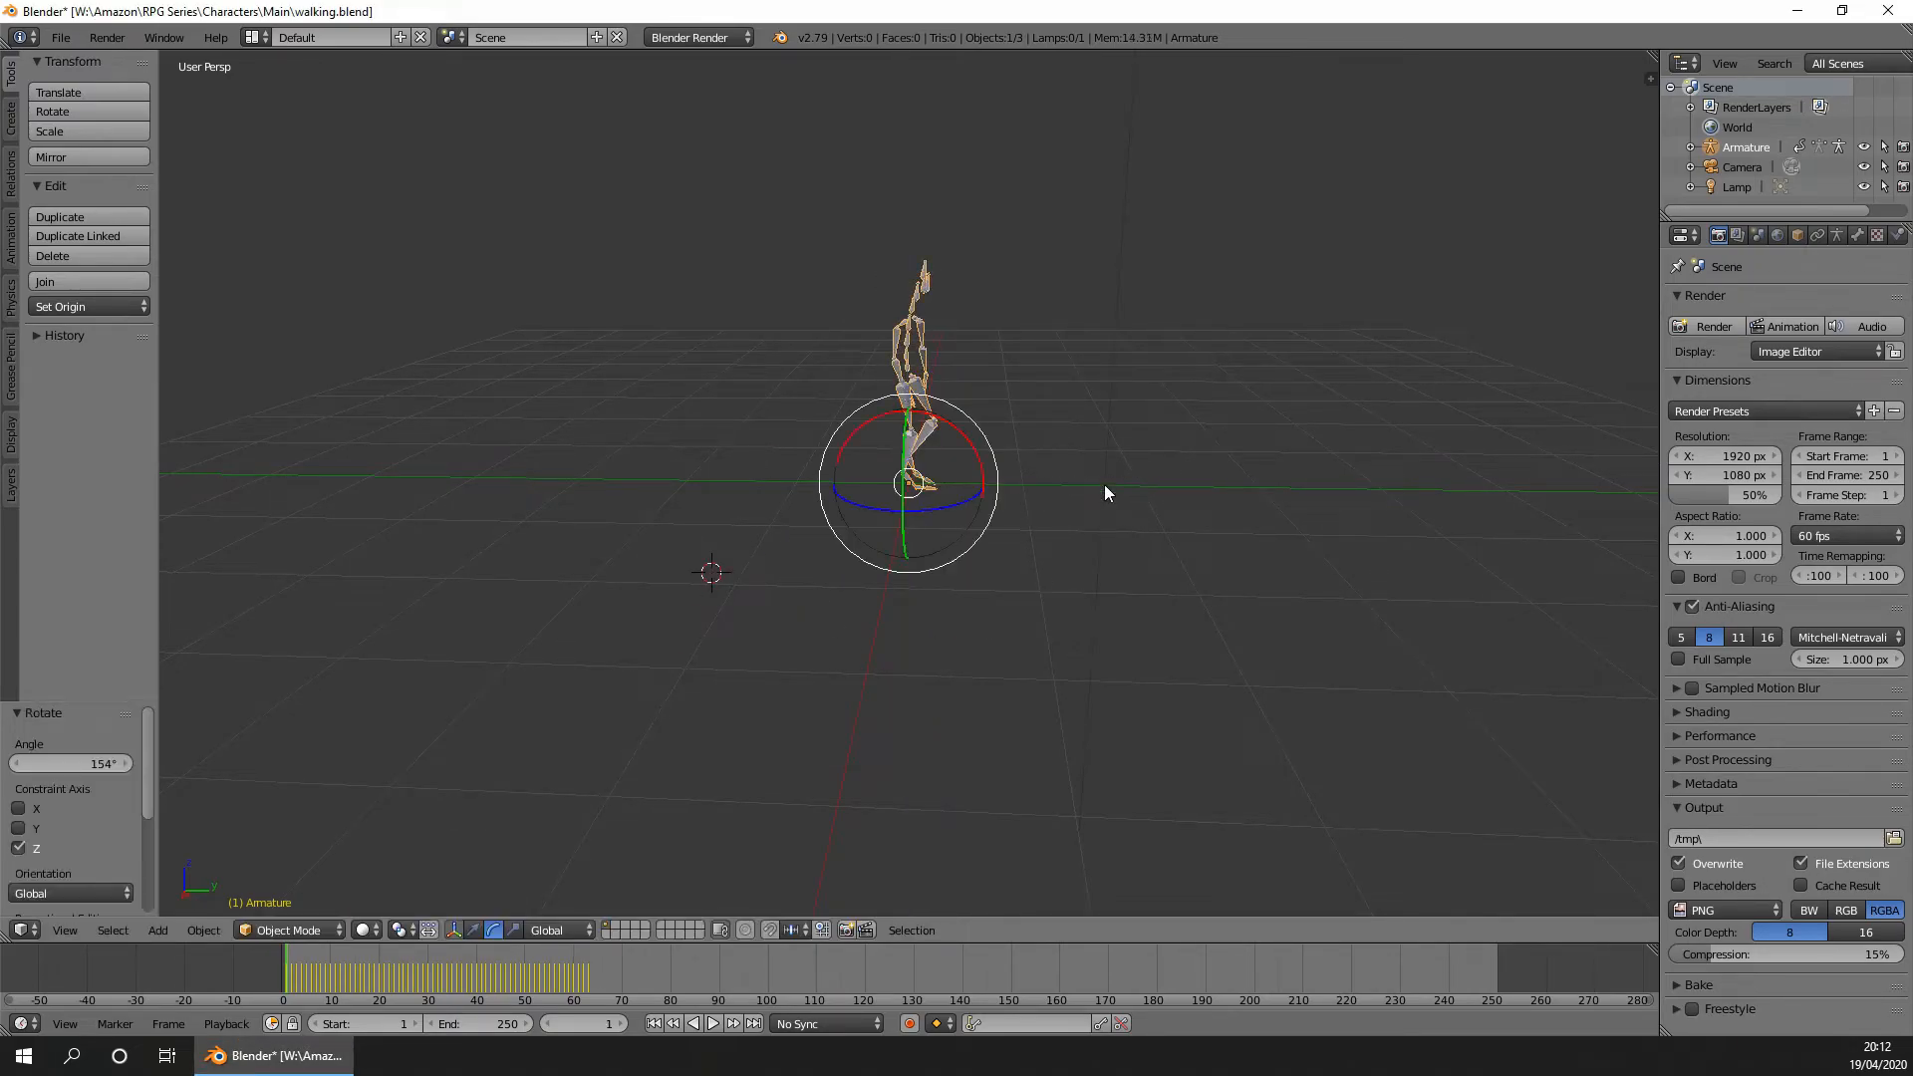
pyautogui.click(108, 760)
pyautogui.write('180')
pyautogui.press('Return')
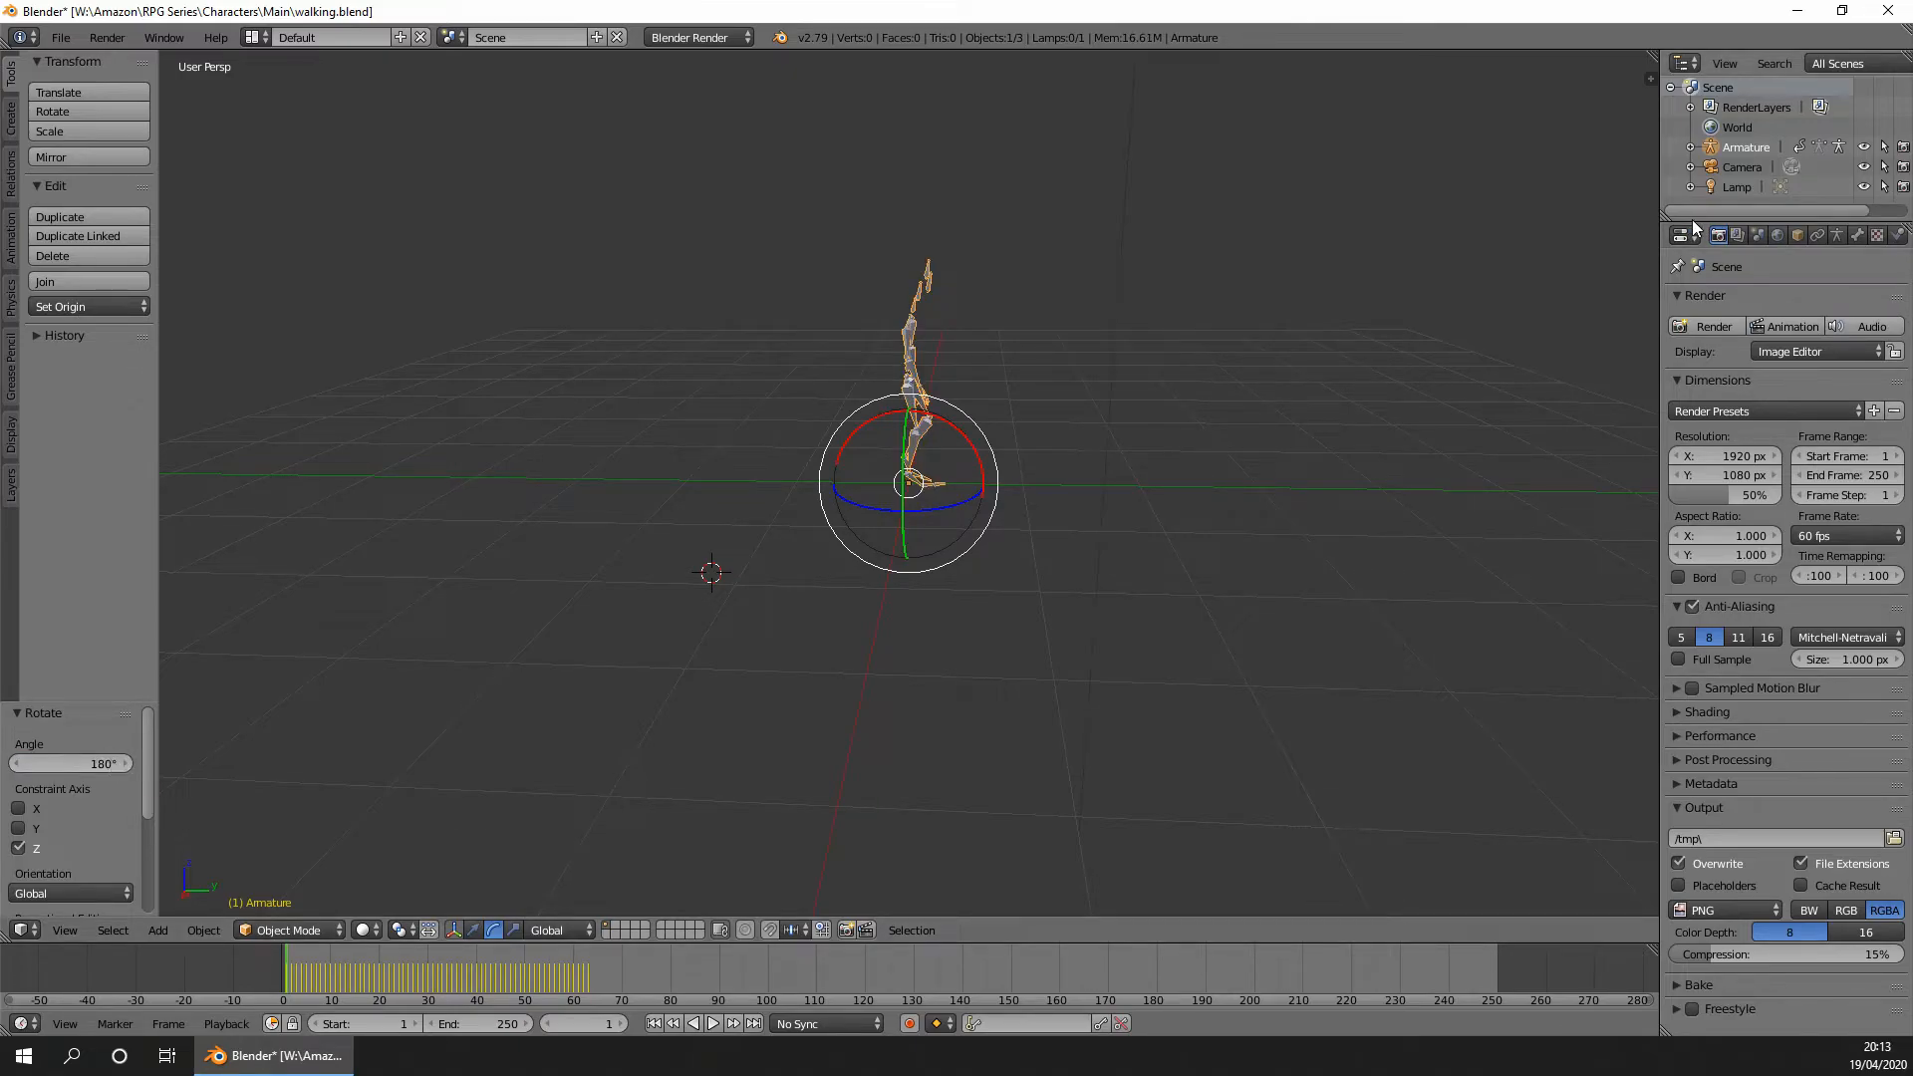
# Enlarge the outliner and expand the Armature hierarchy down to the mixamorig:Hips bone.
pyautogui.moveTo(1691, 217); pyautogui.dragTo(1703, 424)
pyautogui.click(1691, 147)
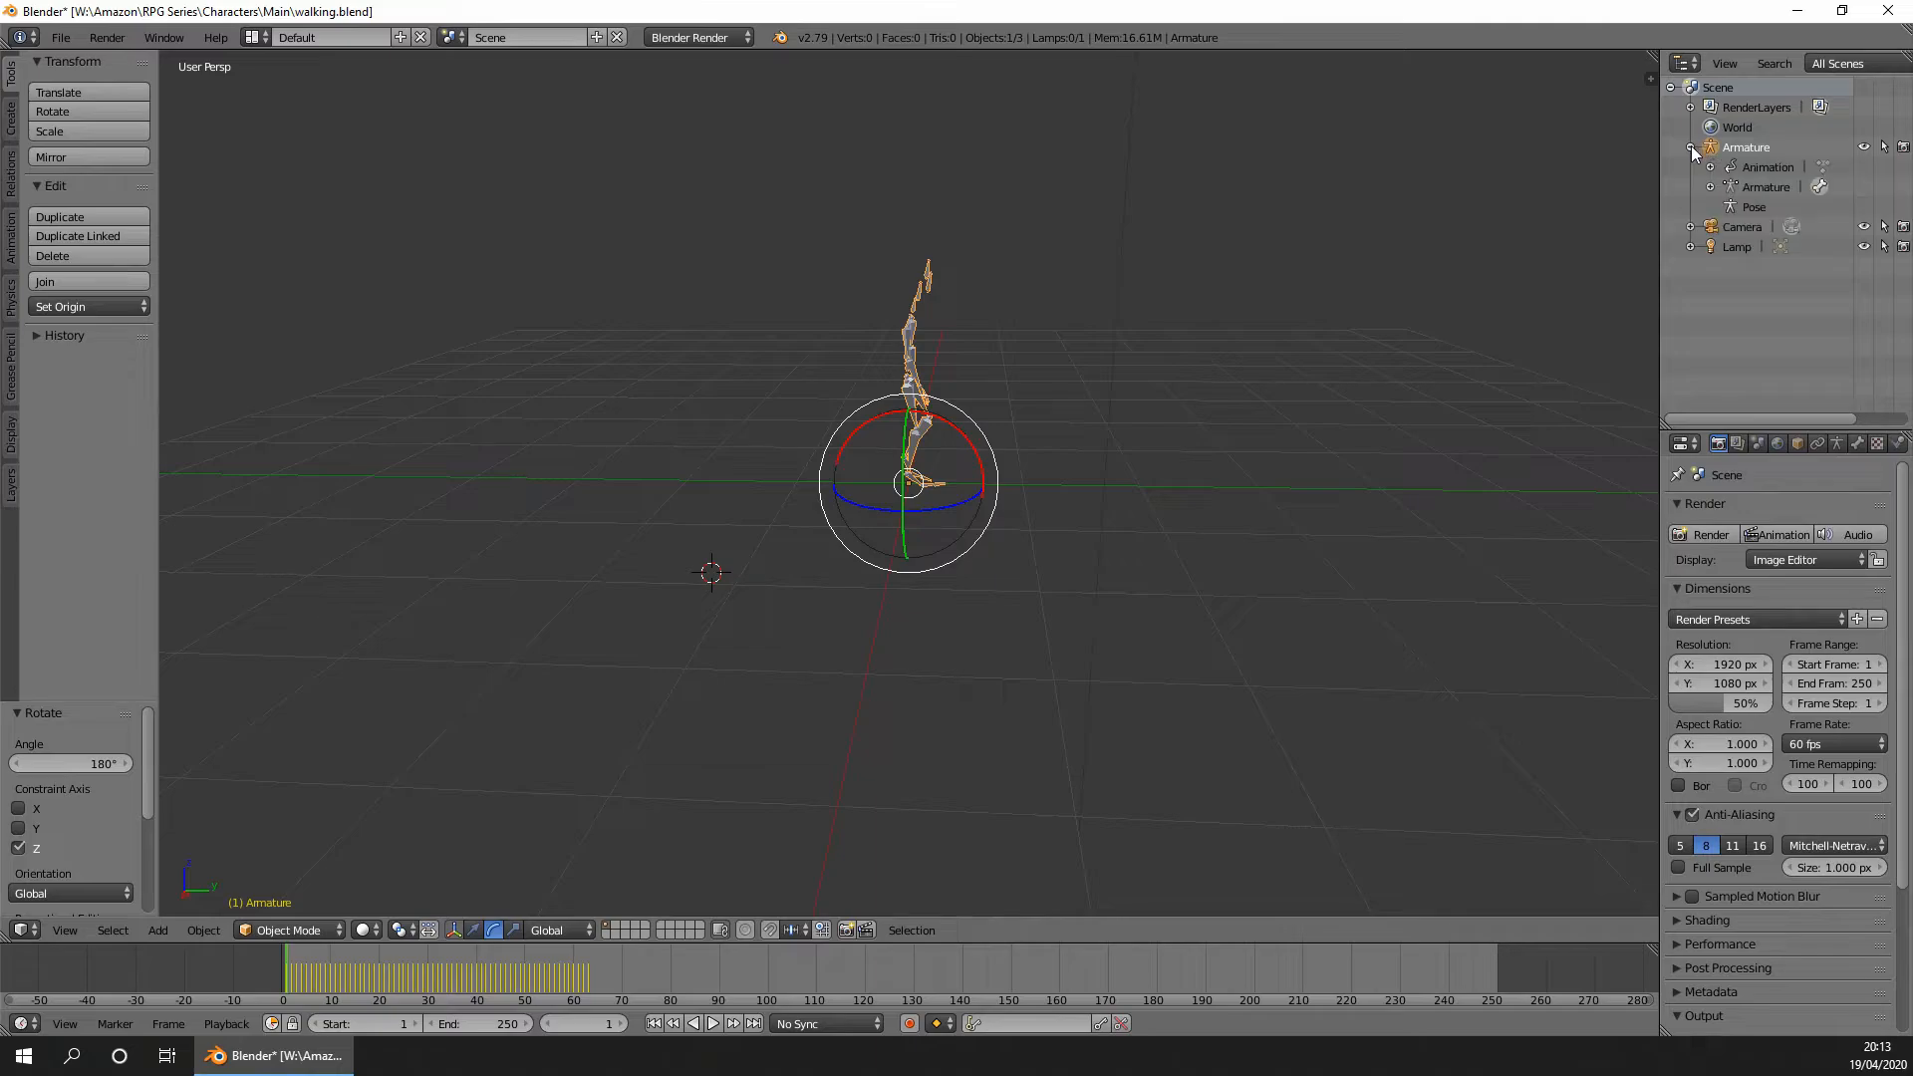
pyautogui.click(1709, 188)
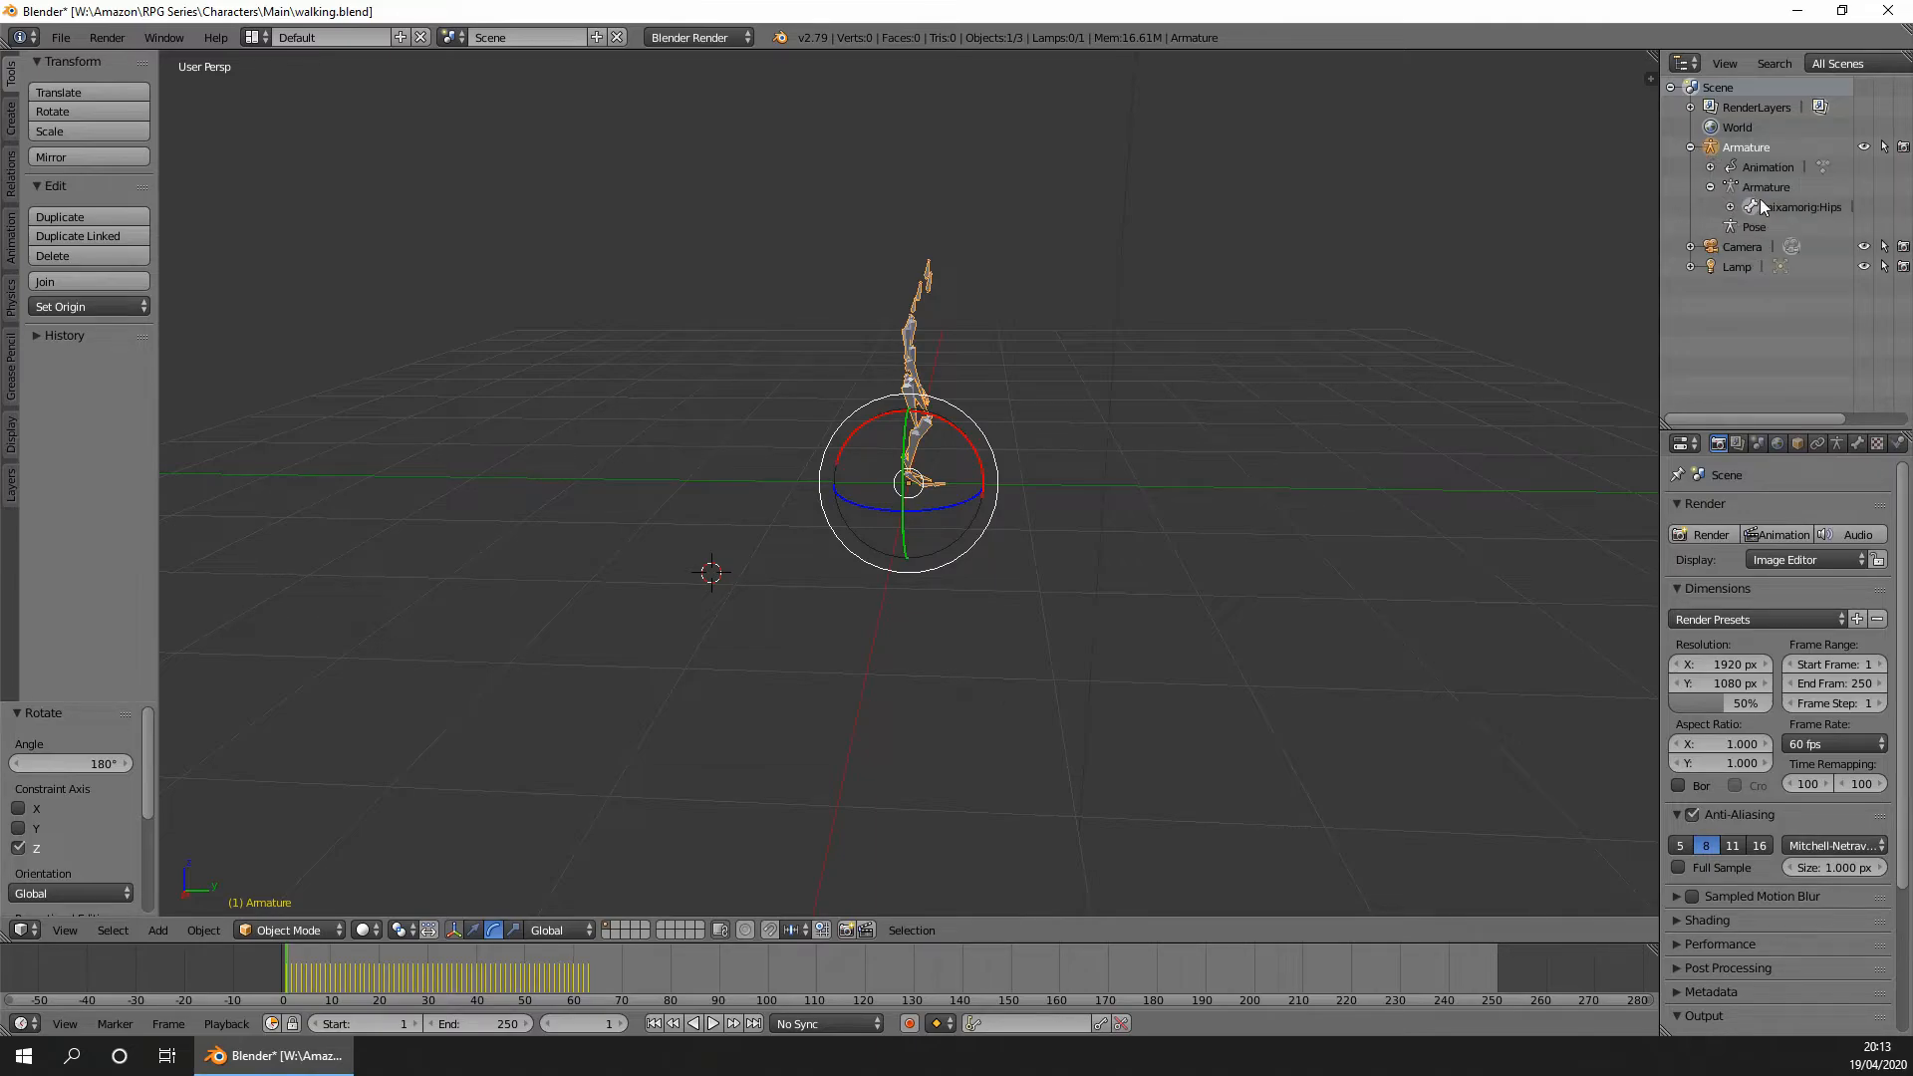
# Apply the rotation transform to the walking armature.
pyautogui.click(1086, 413)
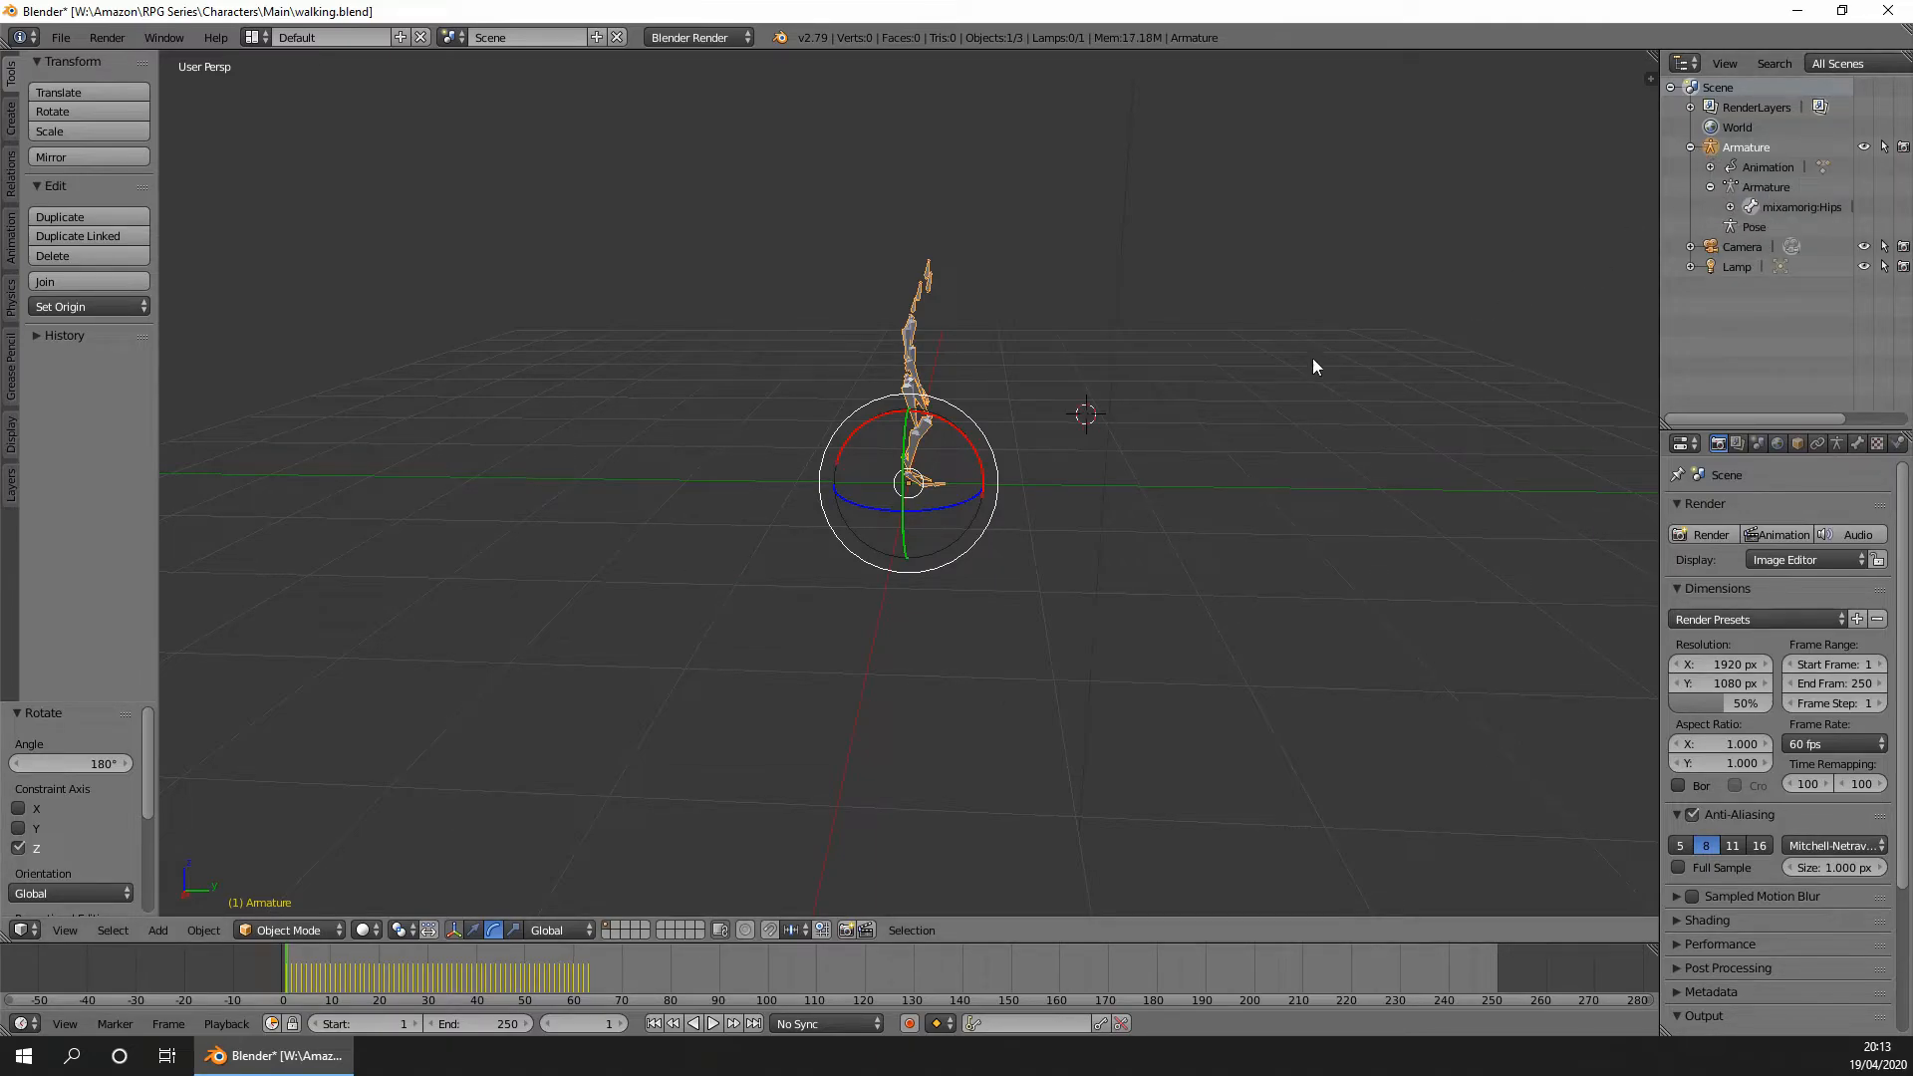
pyautogui.hotkey('ctrl', 'a')
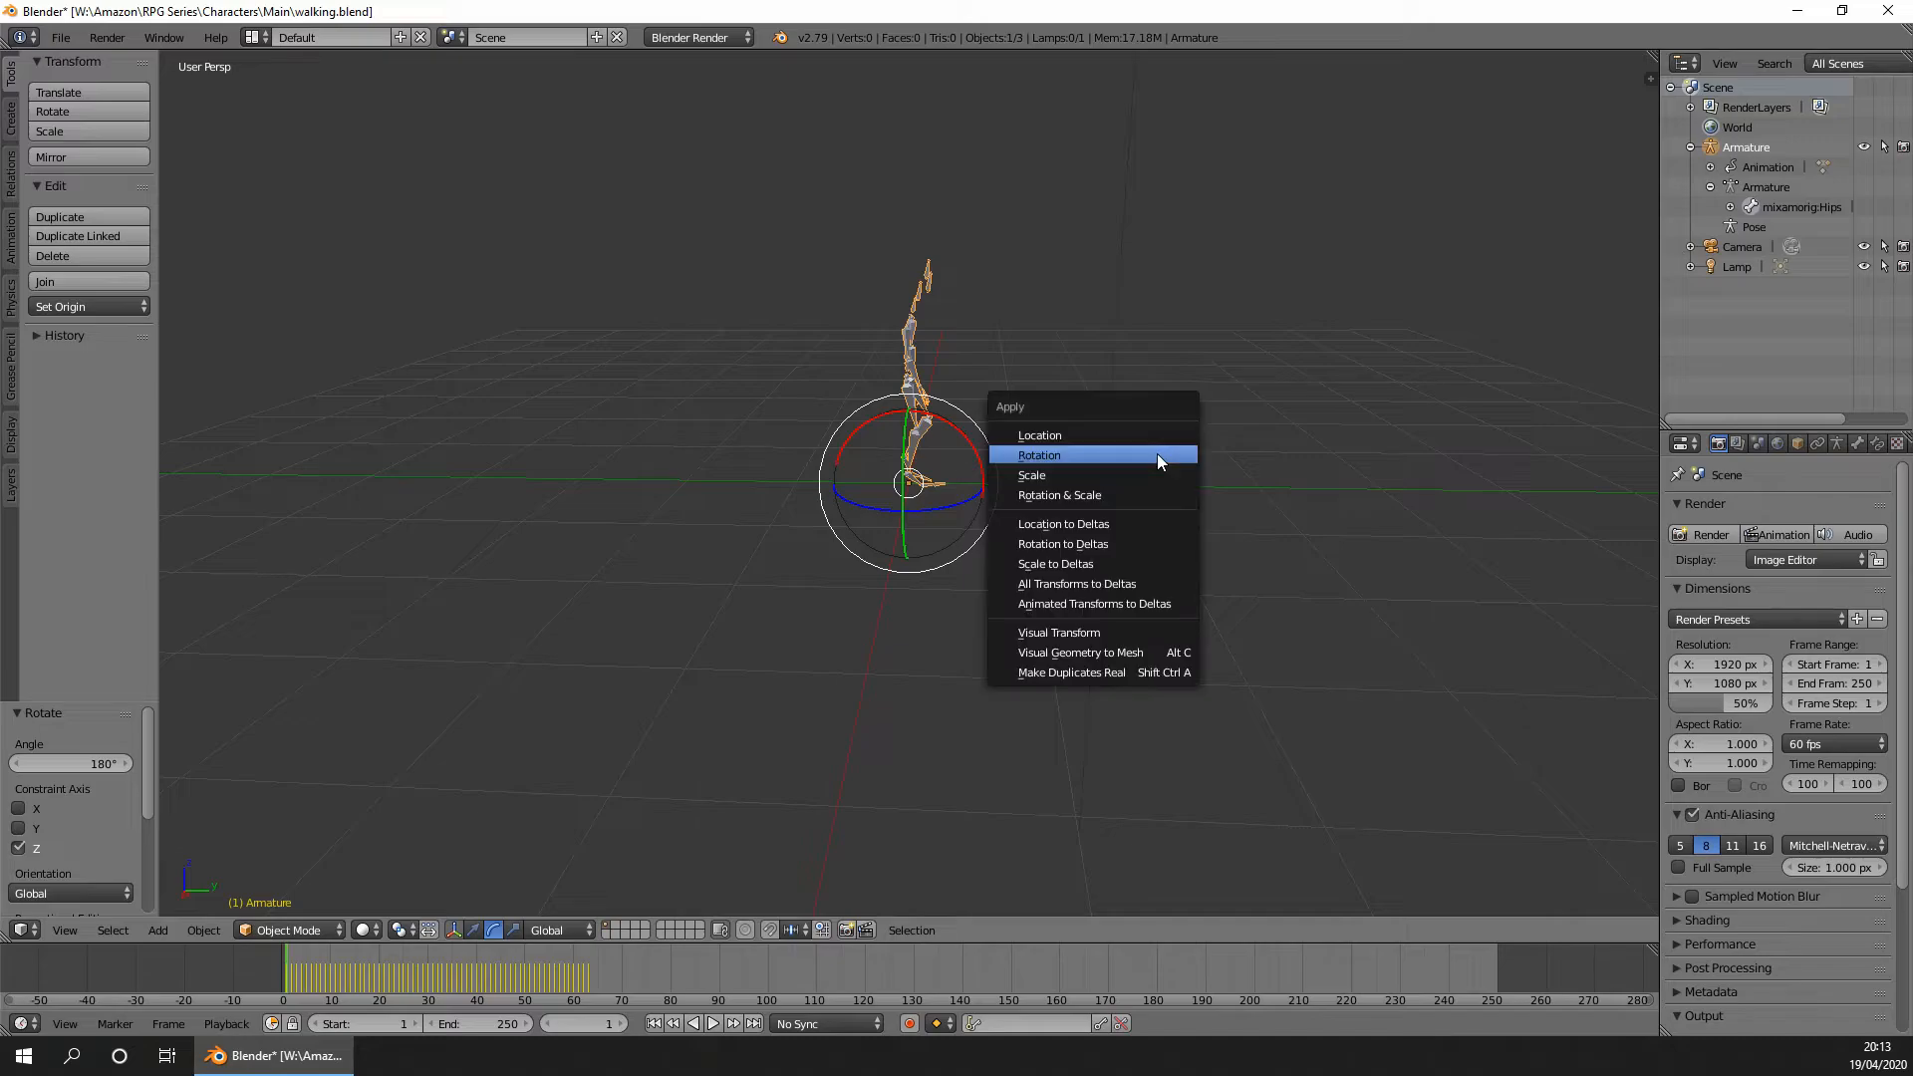
pyautogui.click(1084, 452)
pyautogui.click(1271, 543)
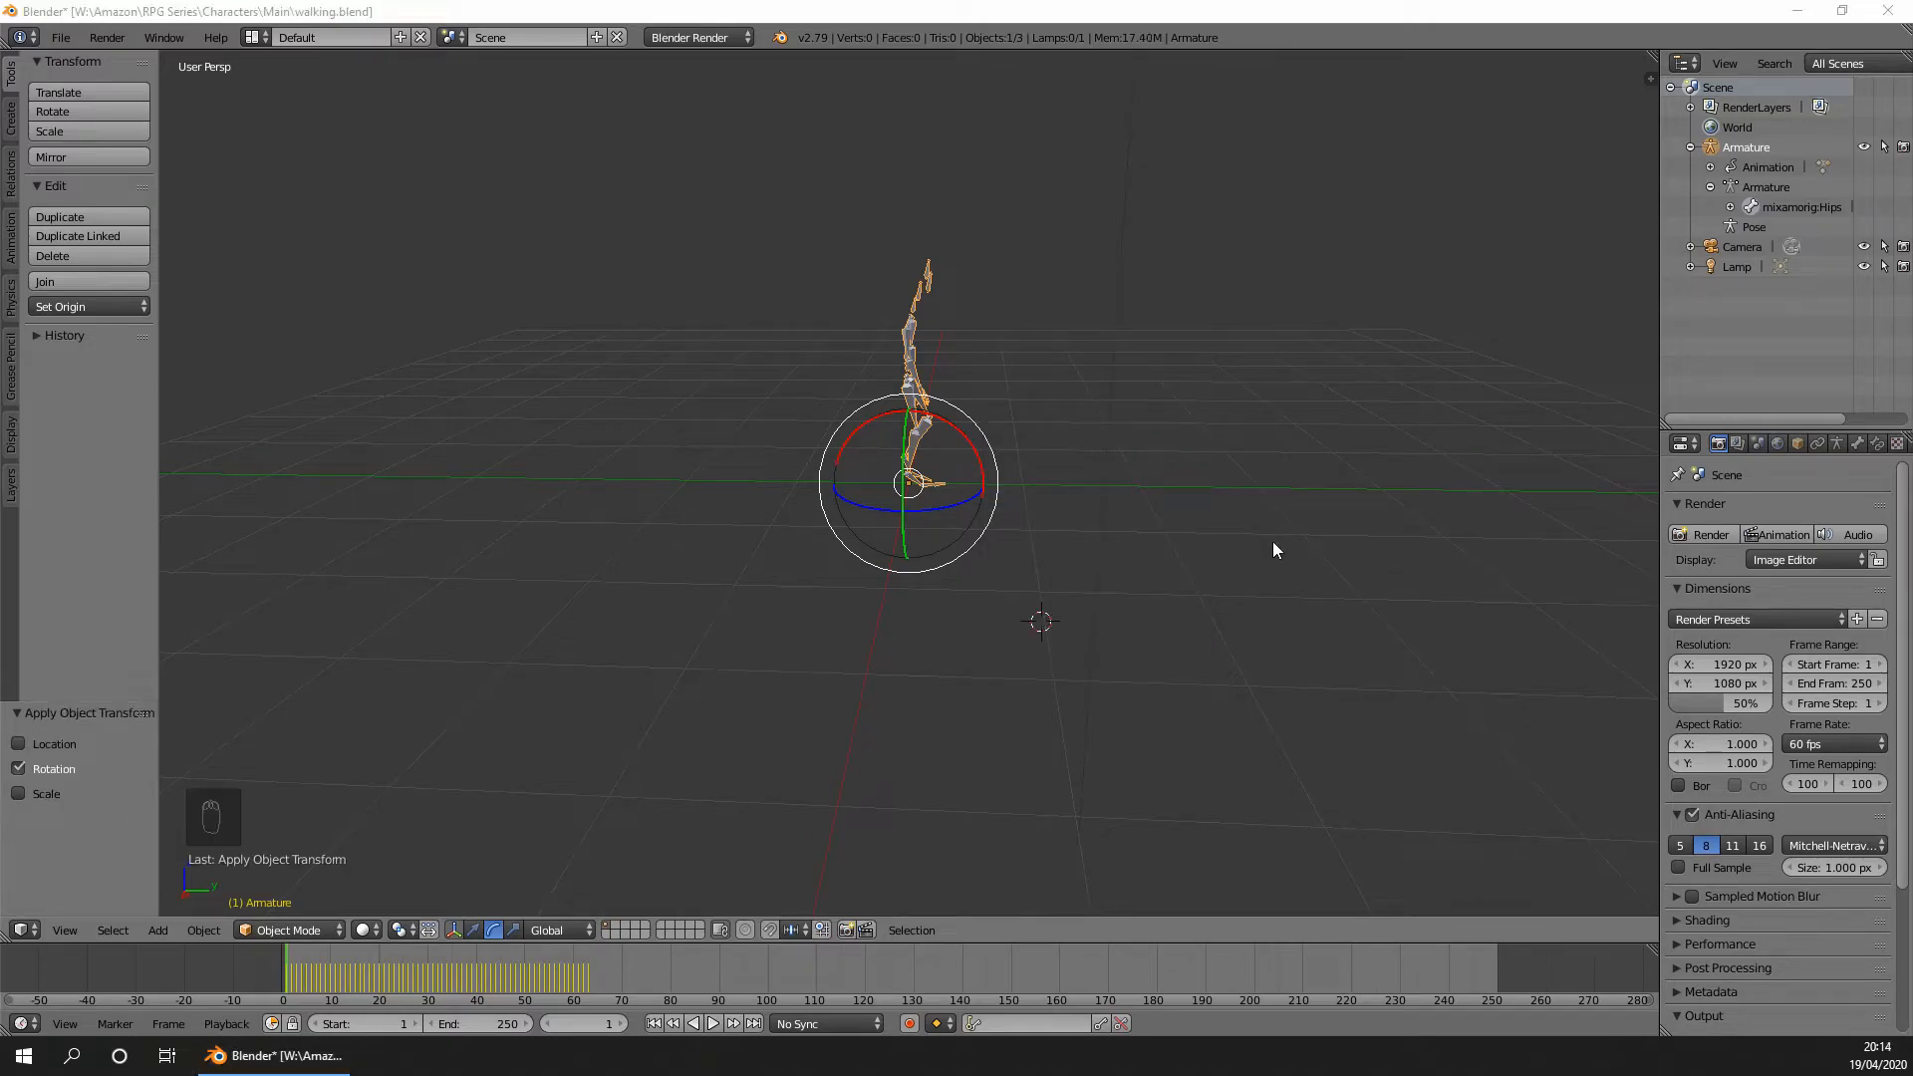
# Enter Edit Mode on the armature, snap the 3D cursor to the scene center, and add a new bone there.
pyautogui.click(1766, 187)
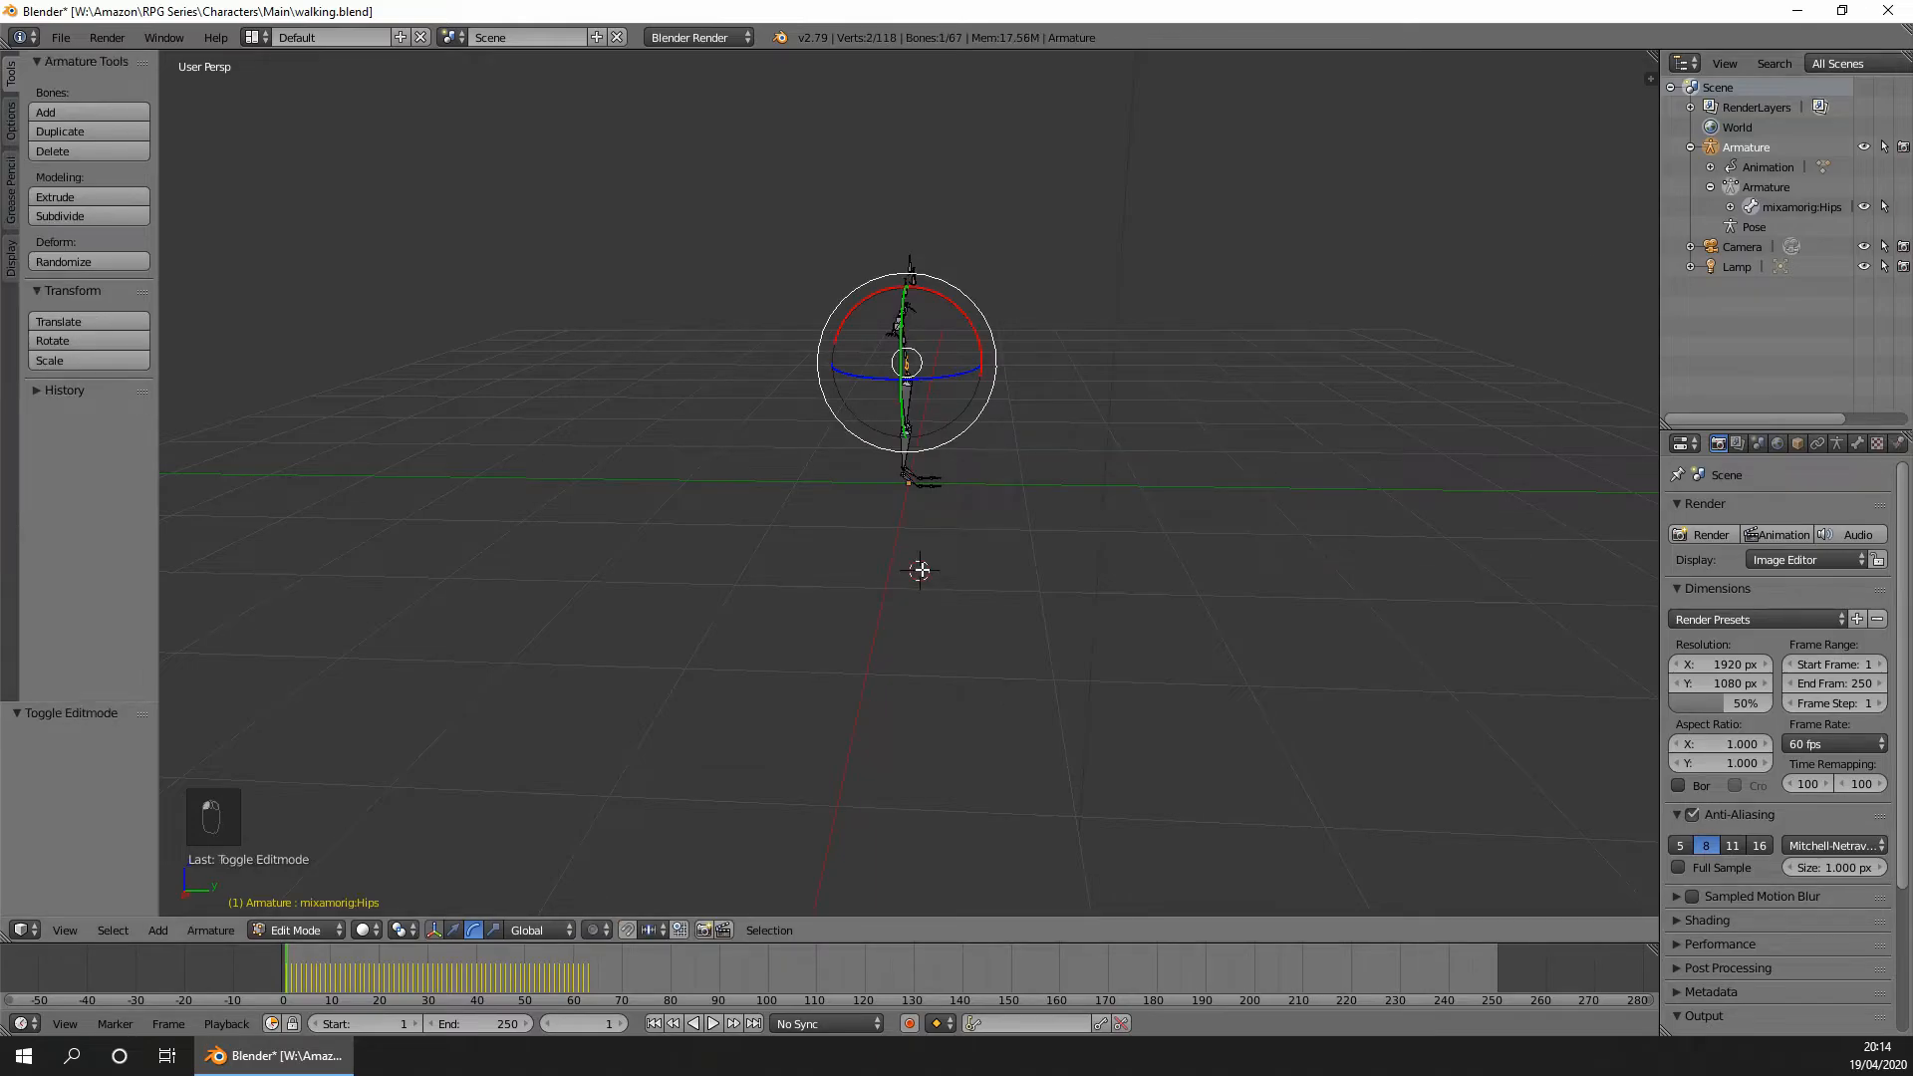
pyautogui.hotkey('shift', 's')
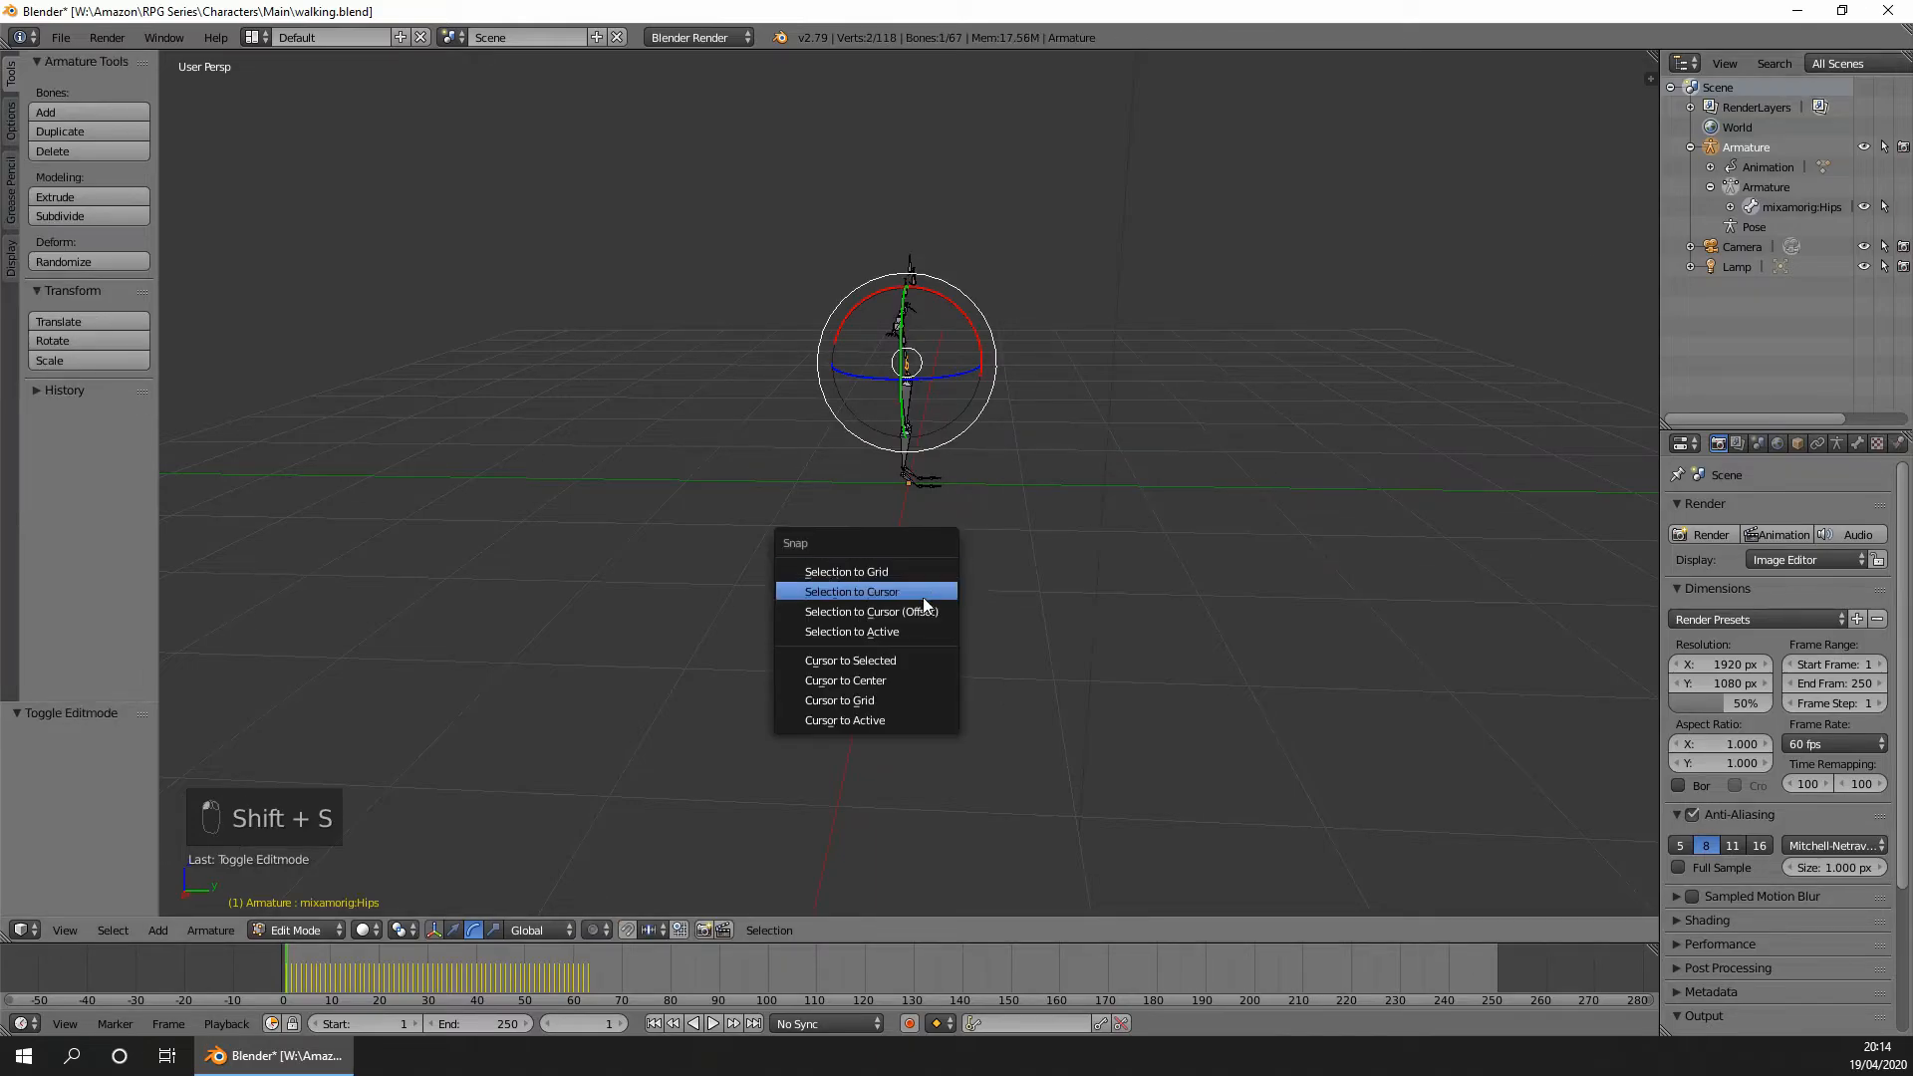
pyautogui.click(893, 681)
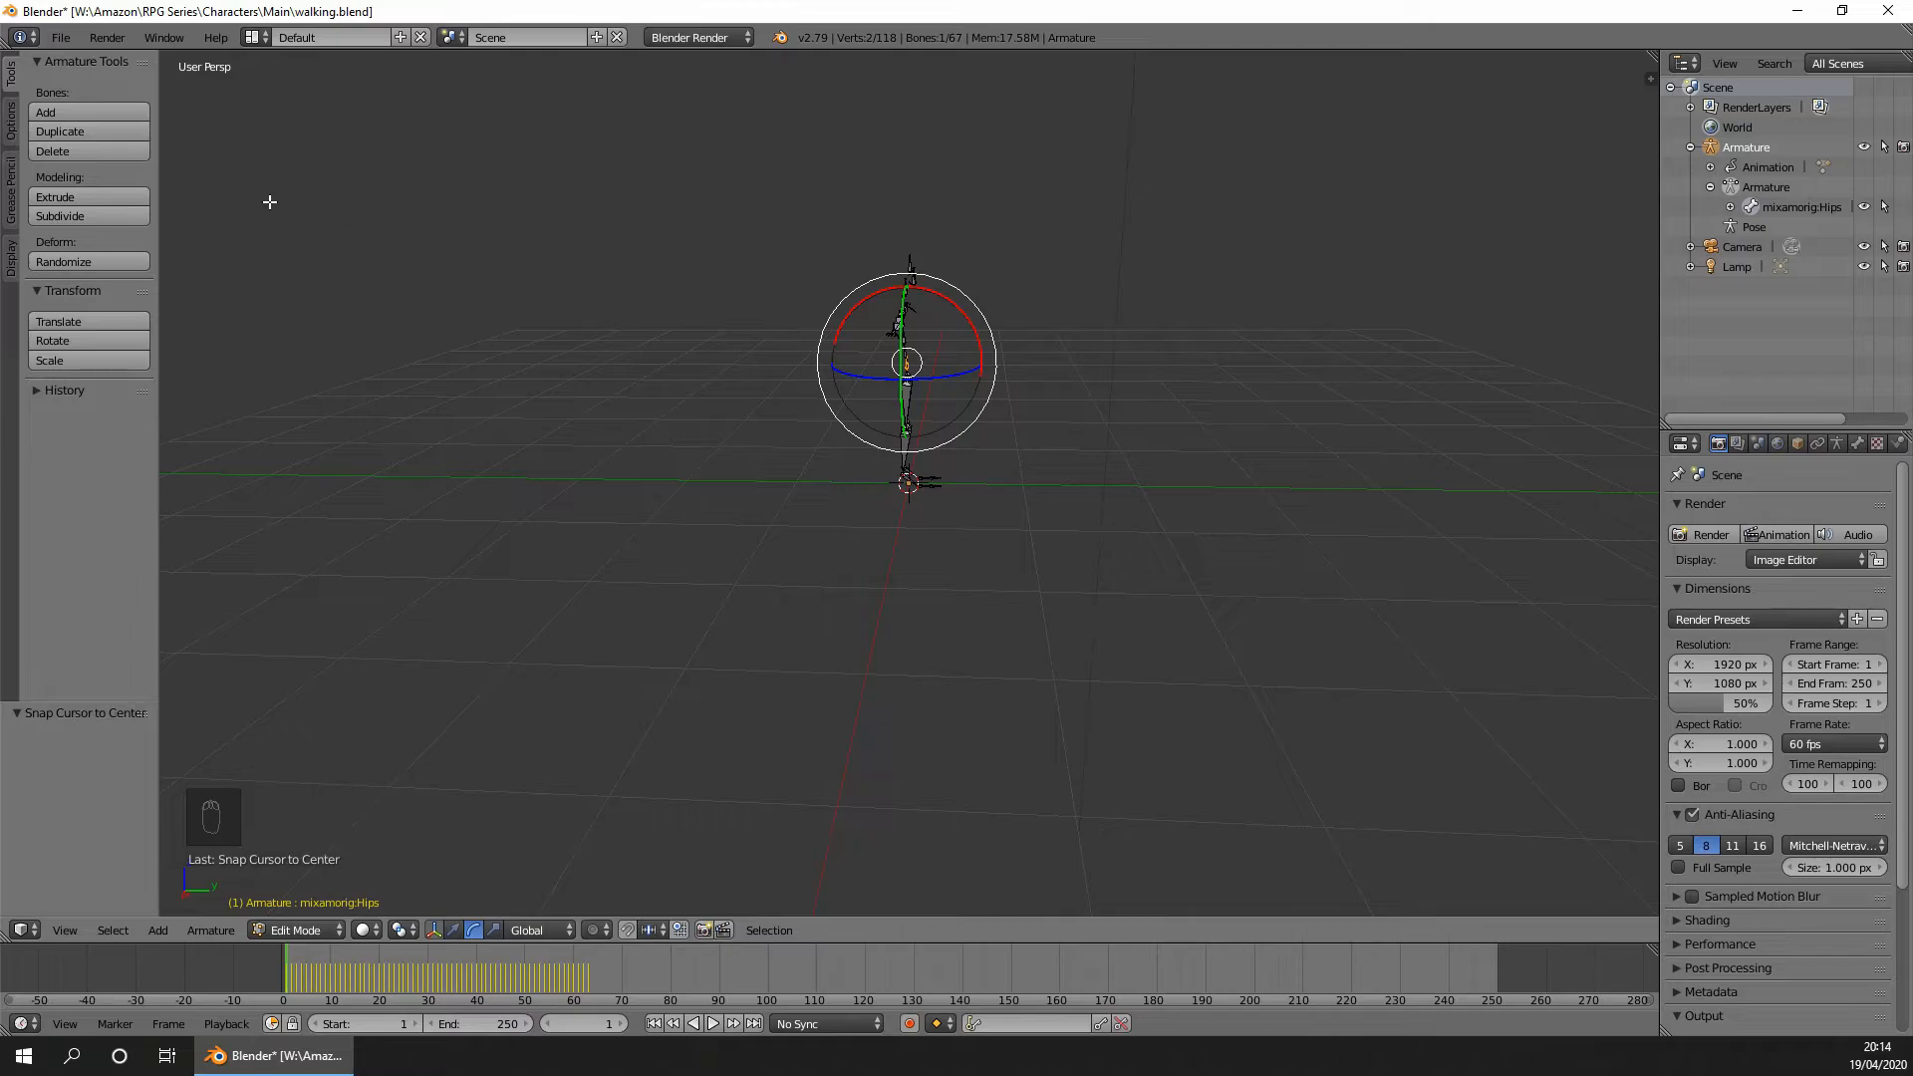
pyautogui.click(67, 114)
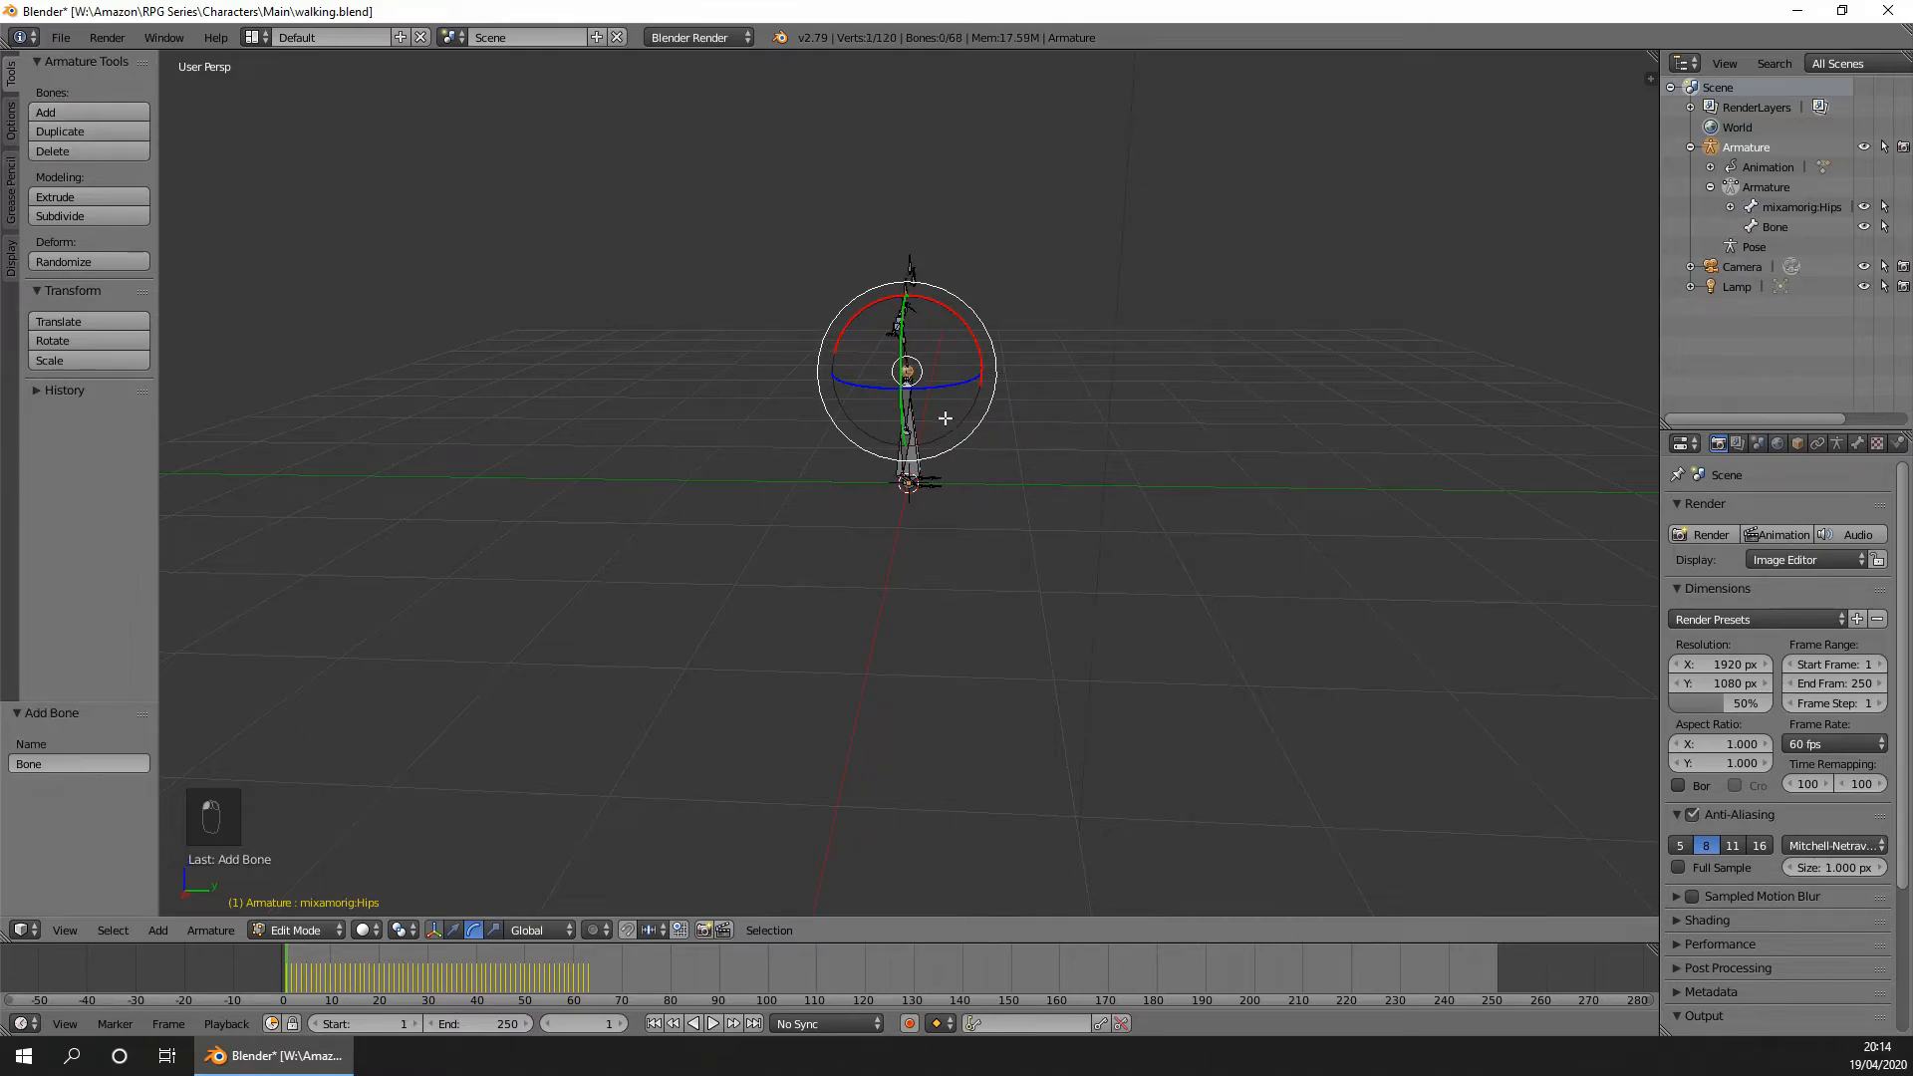
# Rename the newly added bone as Root.
pyautogui.click(1775, 226)
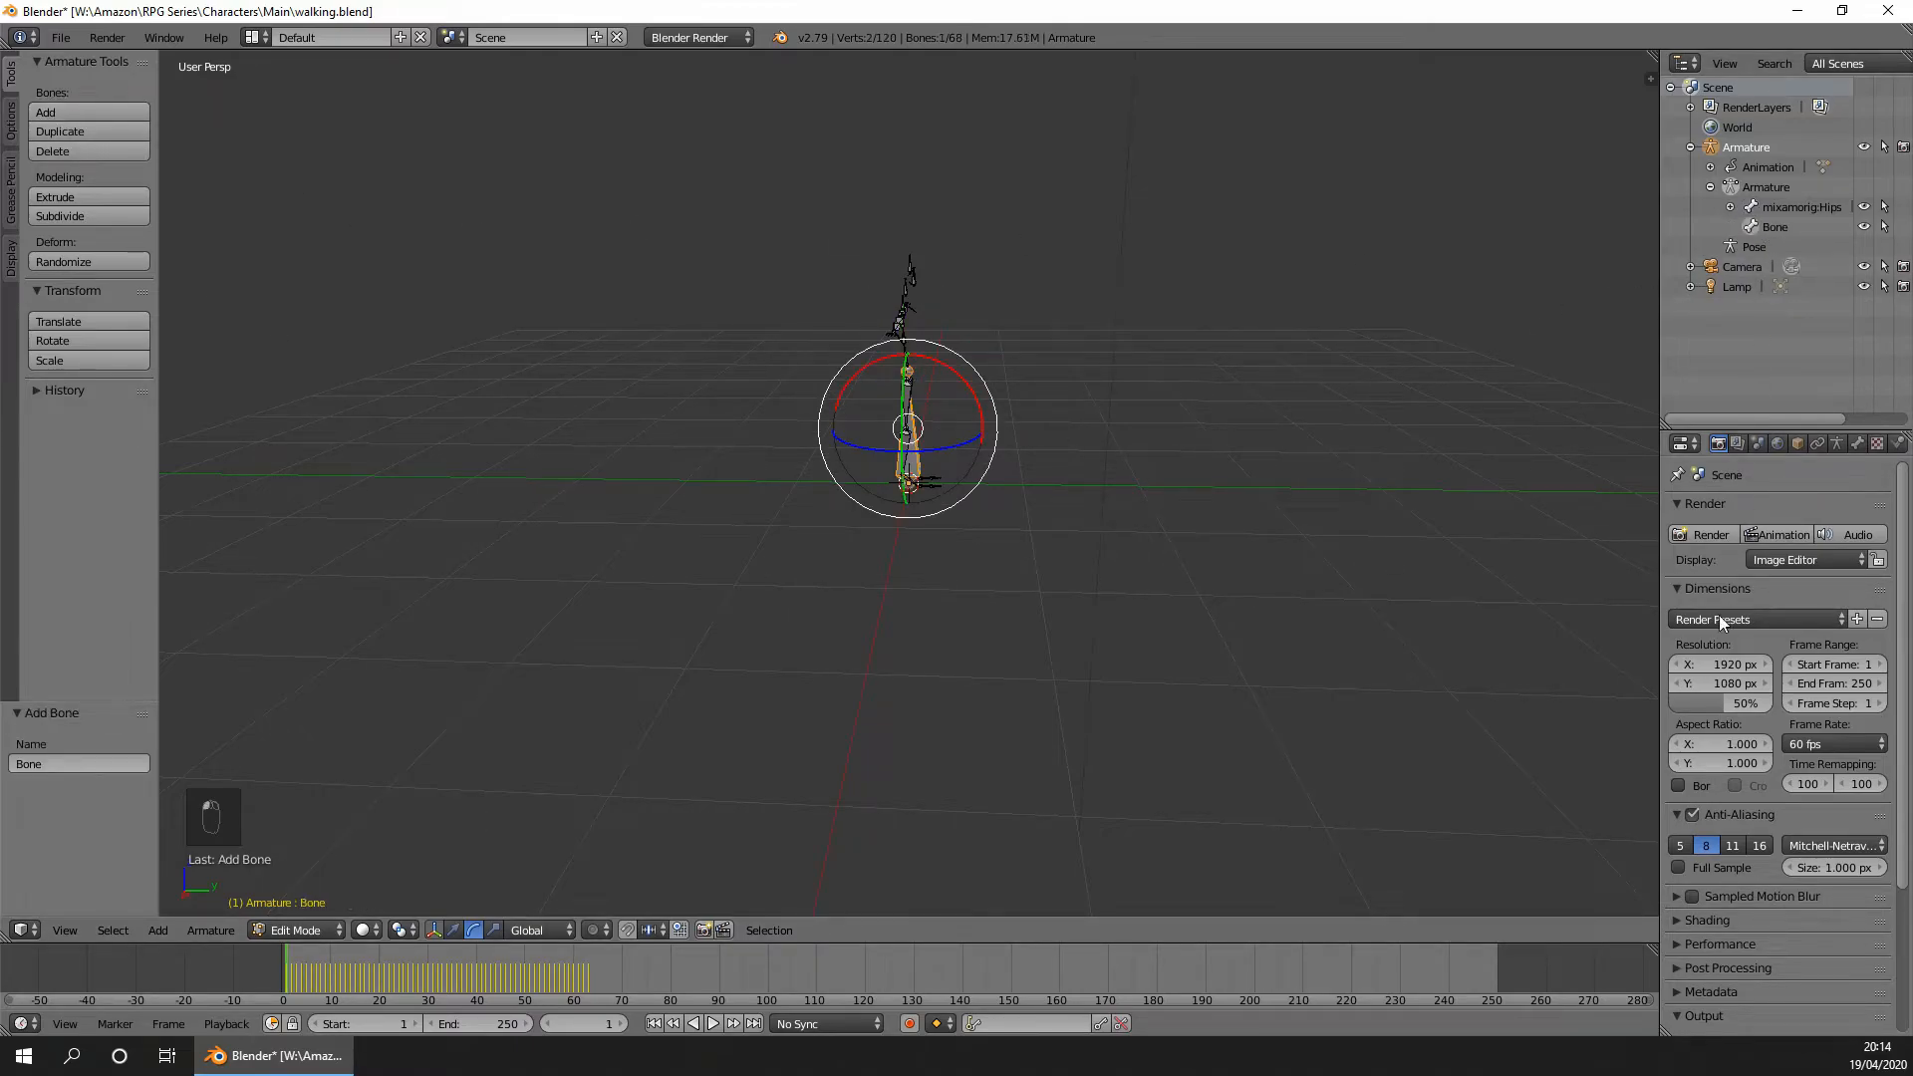
pyautogui.click(1857, 444)
pyautogui.click(1767, 511)
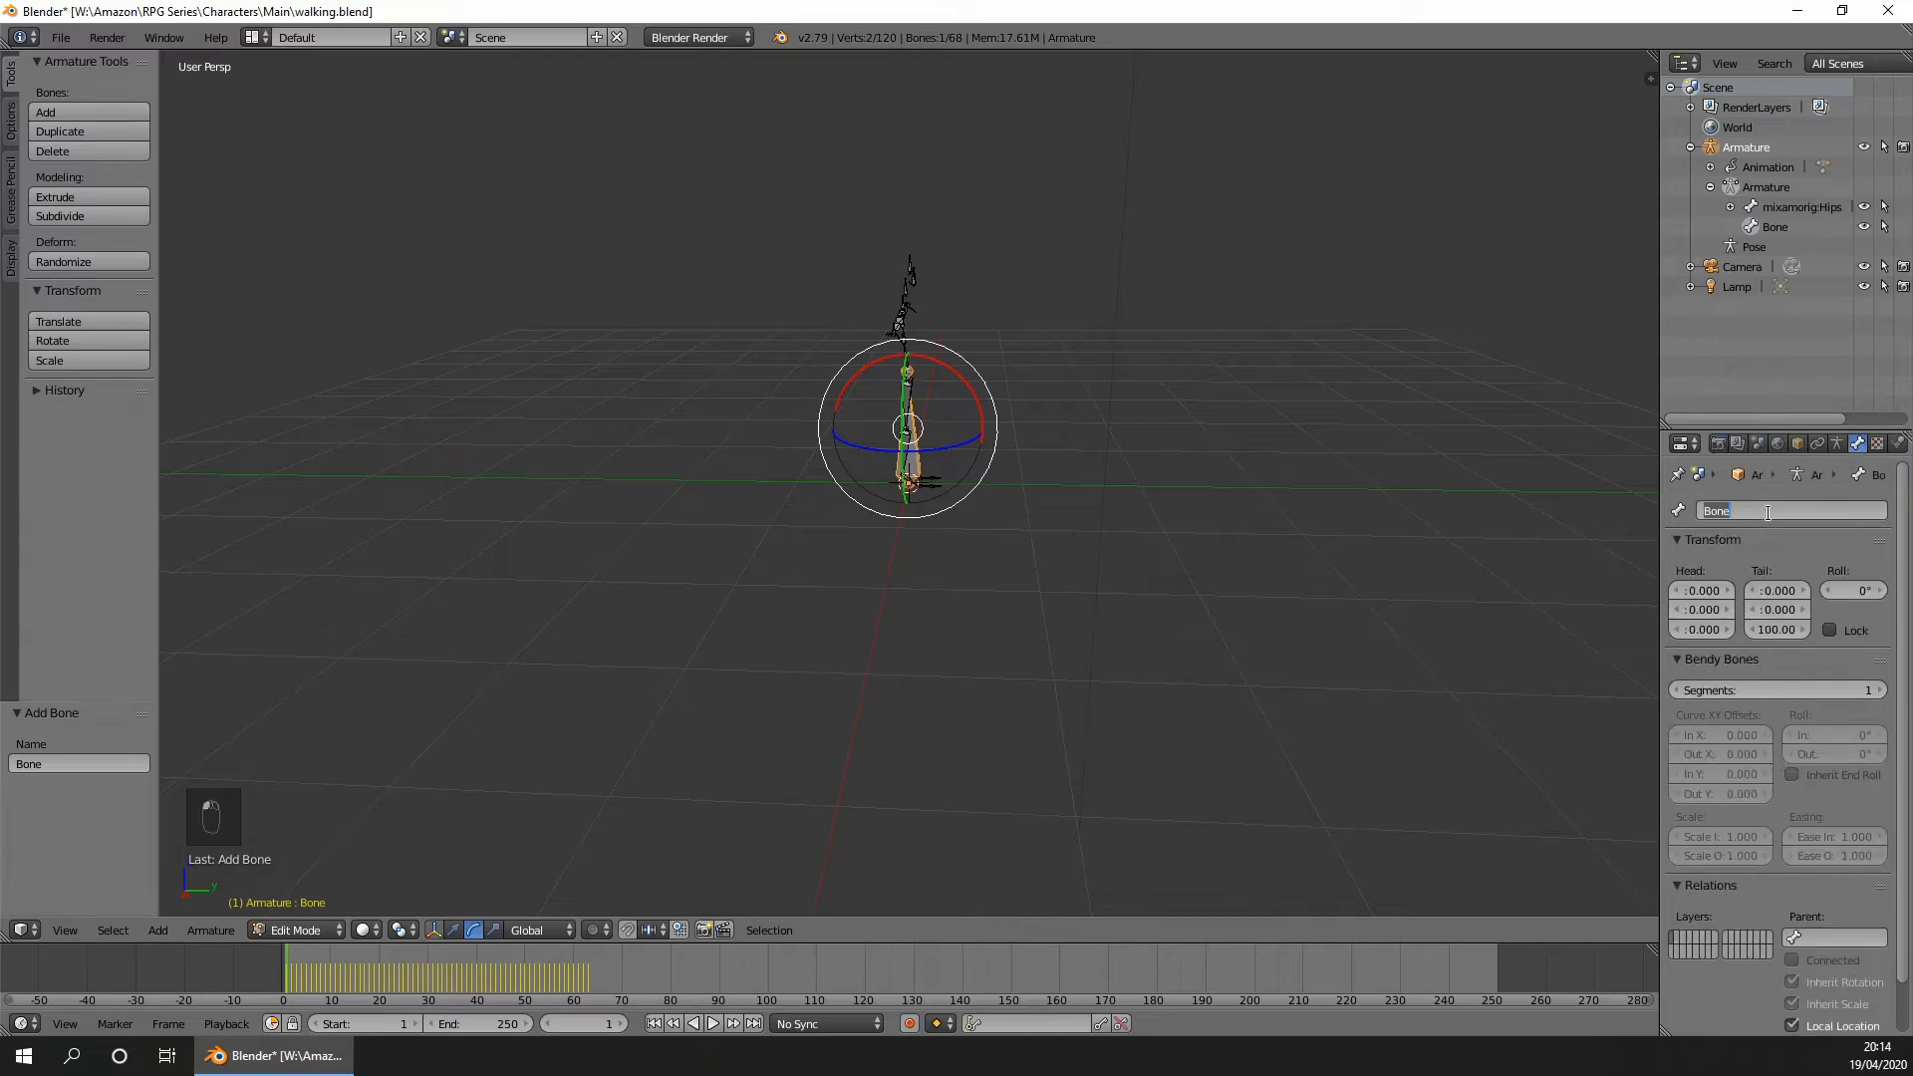
pyautogui.write('Root')
pyautogui.press('Return')
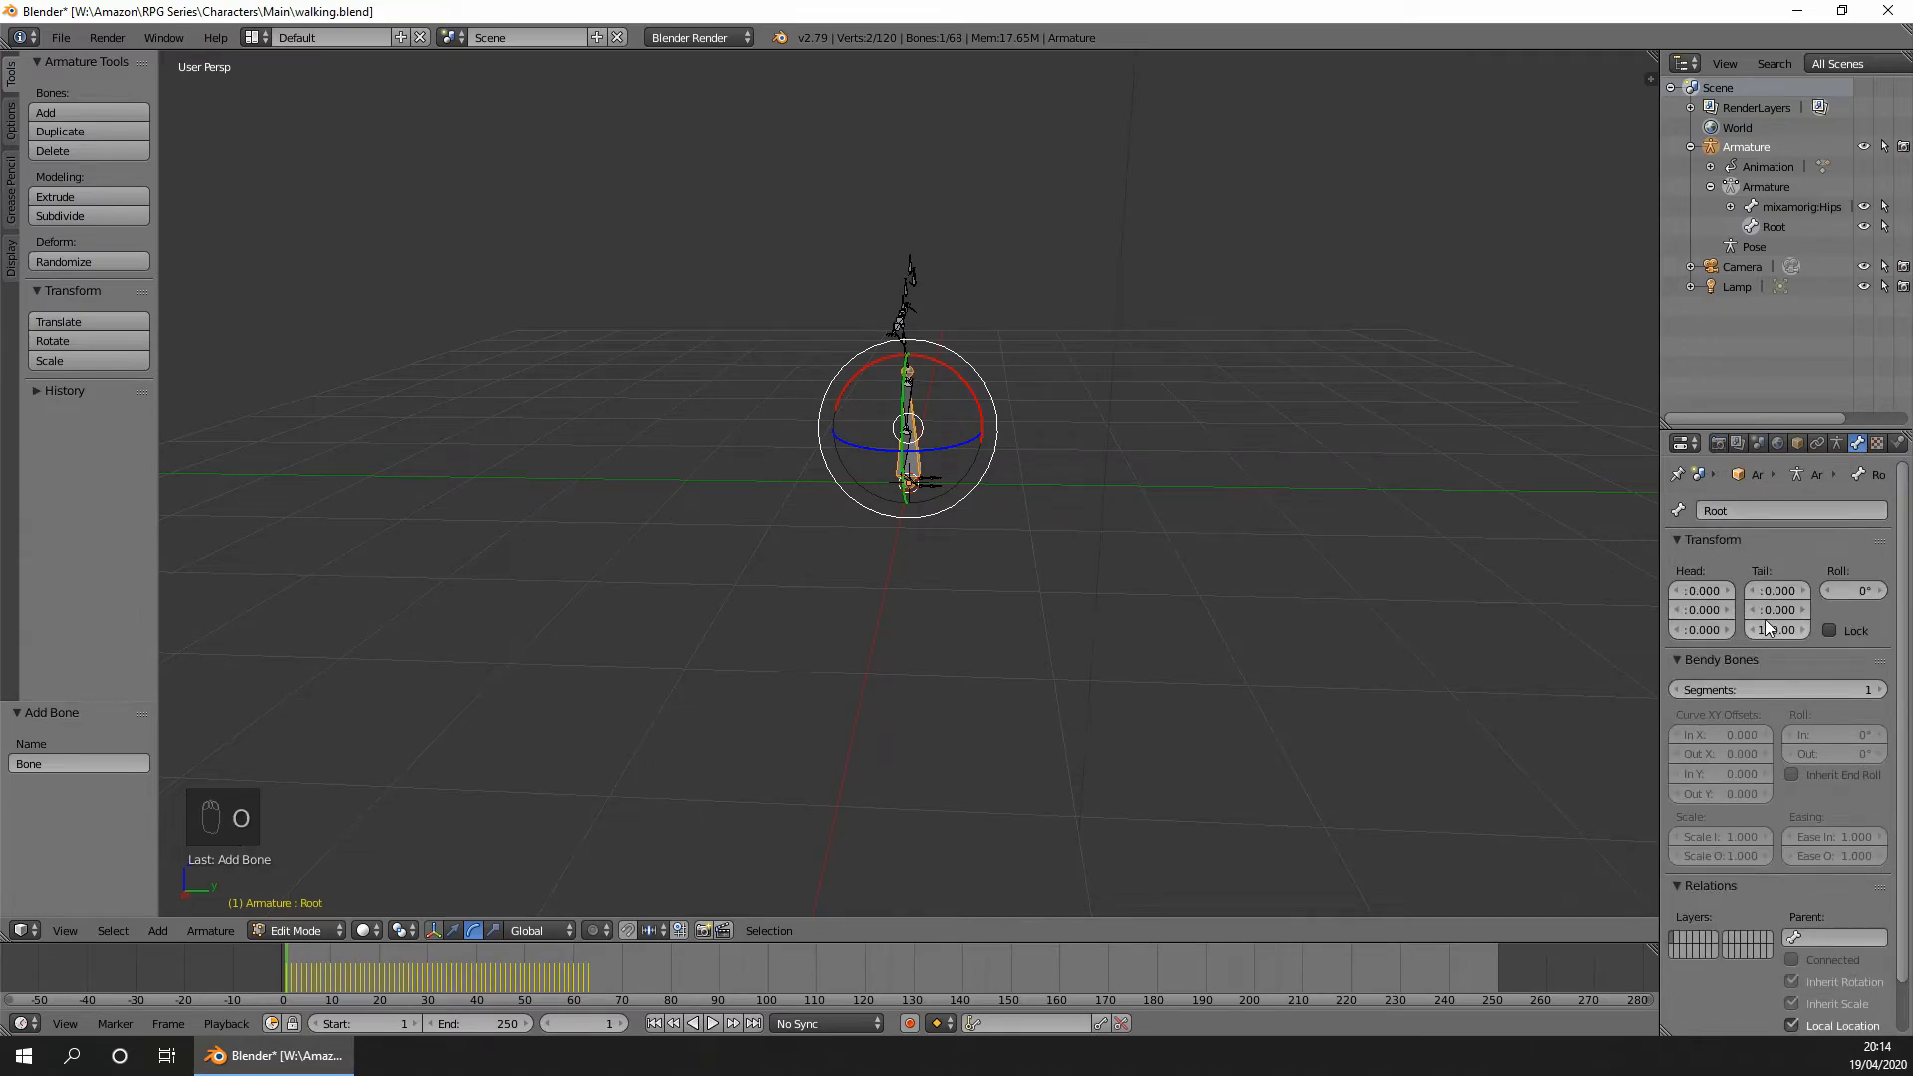
# Lay the Root bone flat along the Y axis by setting its tail to Y 100 and Z 0.
pyautogui.moveTo(1659, 633); pyautogui.dragTo(1602, 632)
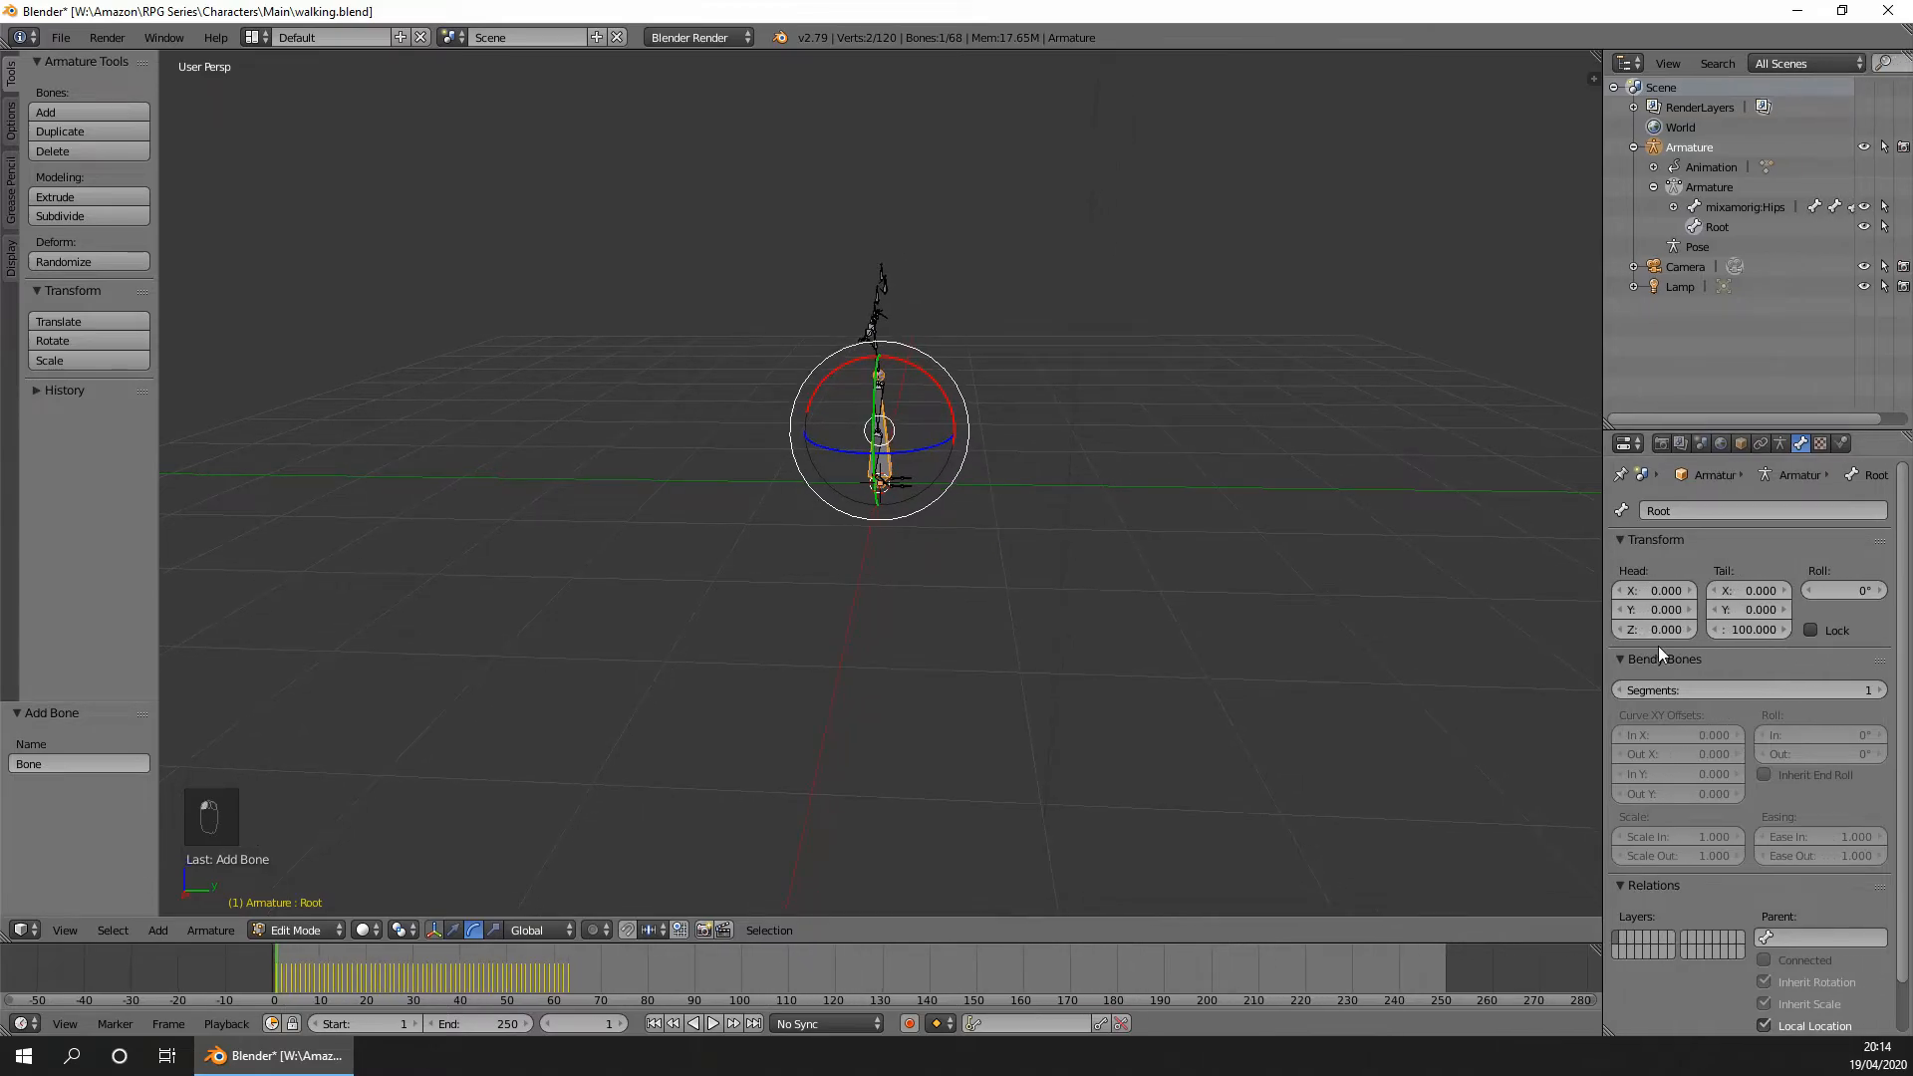
pyautogui.click(1759, 610)
pyautogui.write('100')
pyautogui.press('Return')
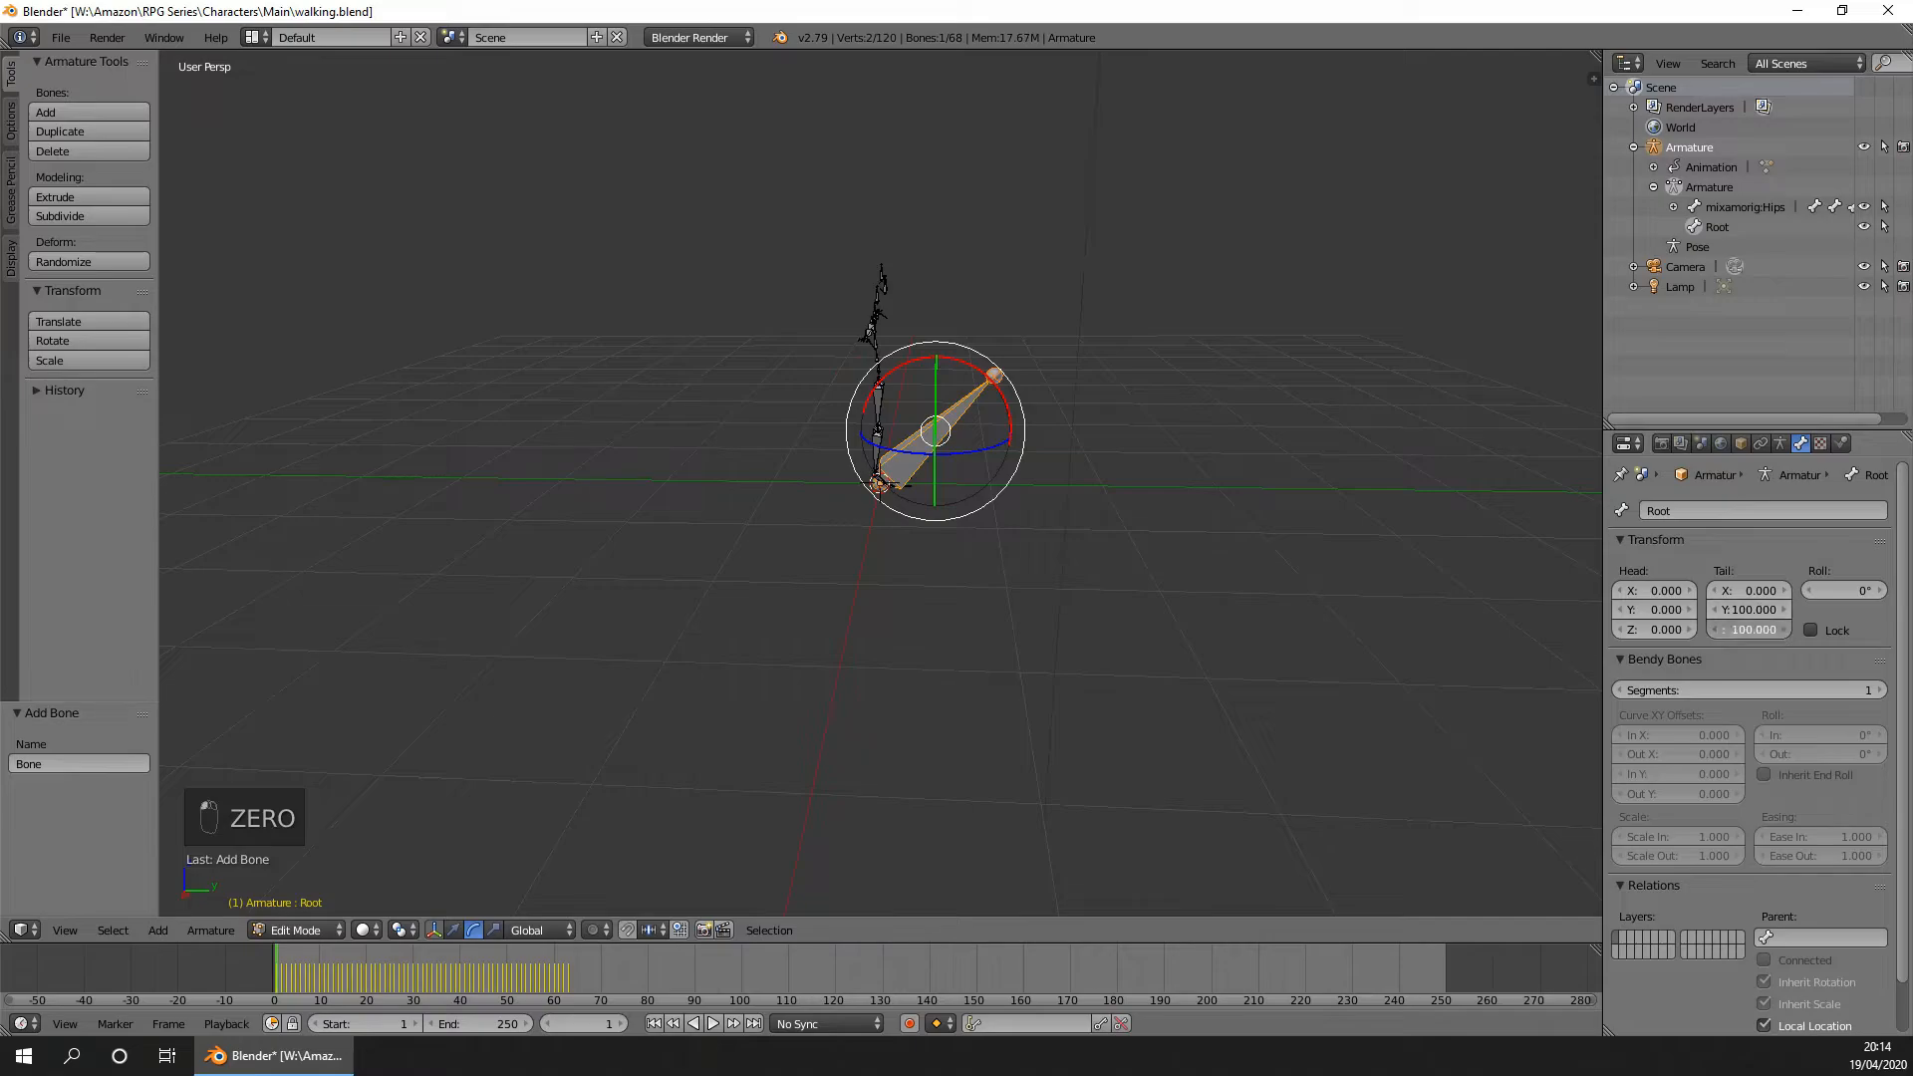
pyautogui.click(1776, 628)
pyautogui.click(1757, 626)
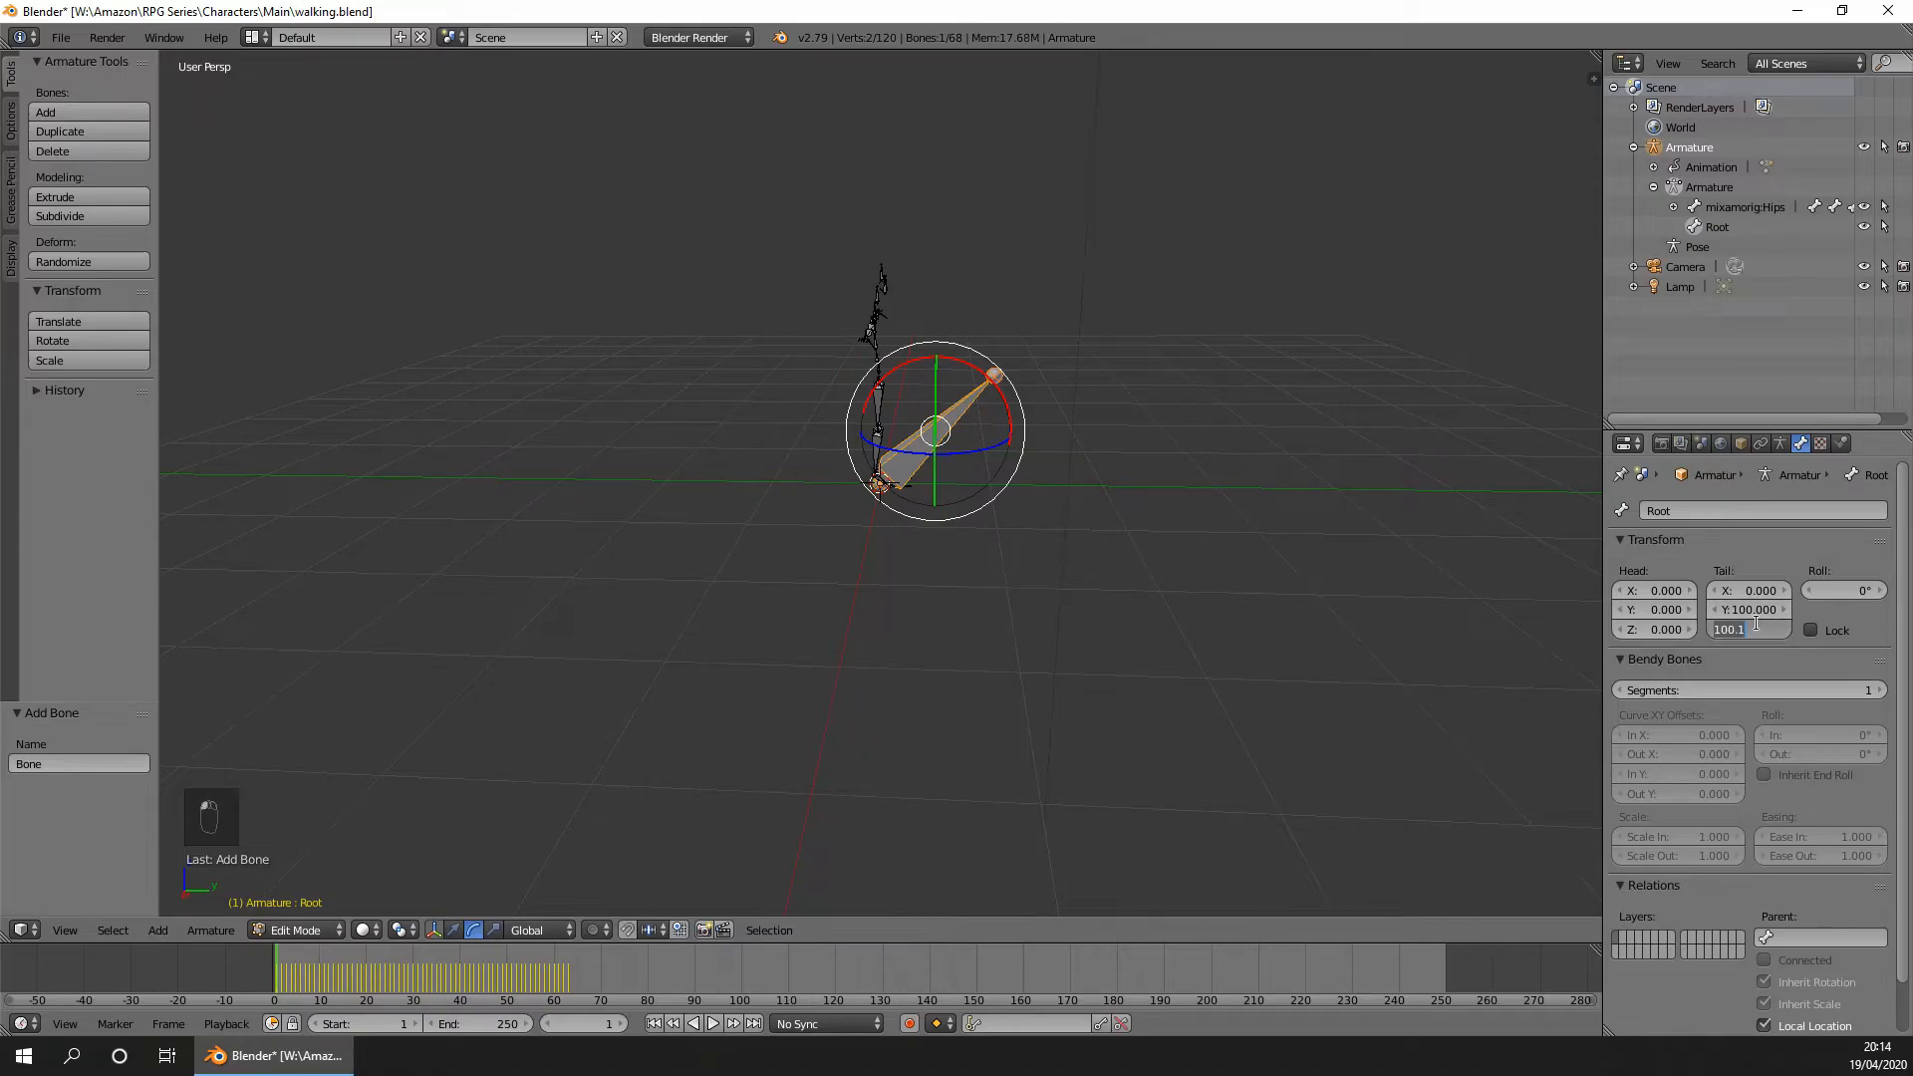
pyautogui.write('0')
pyautogui.press('Return')
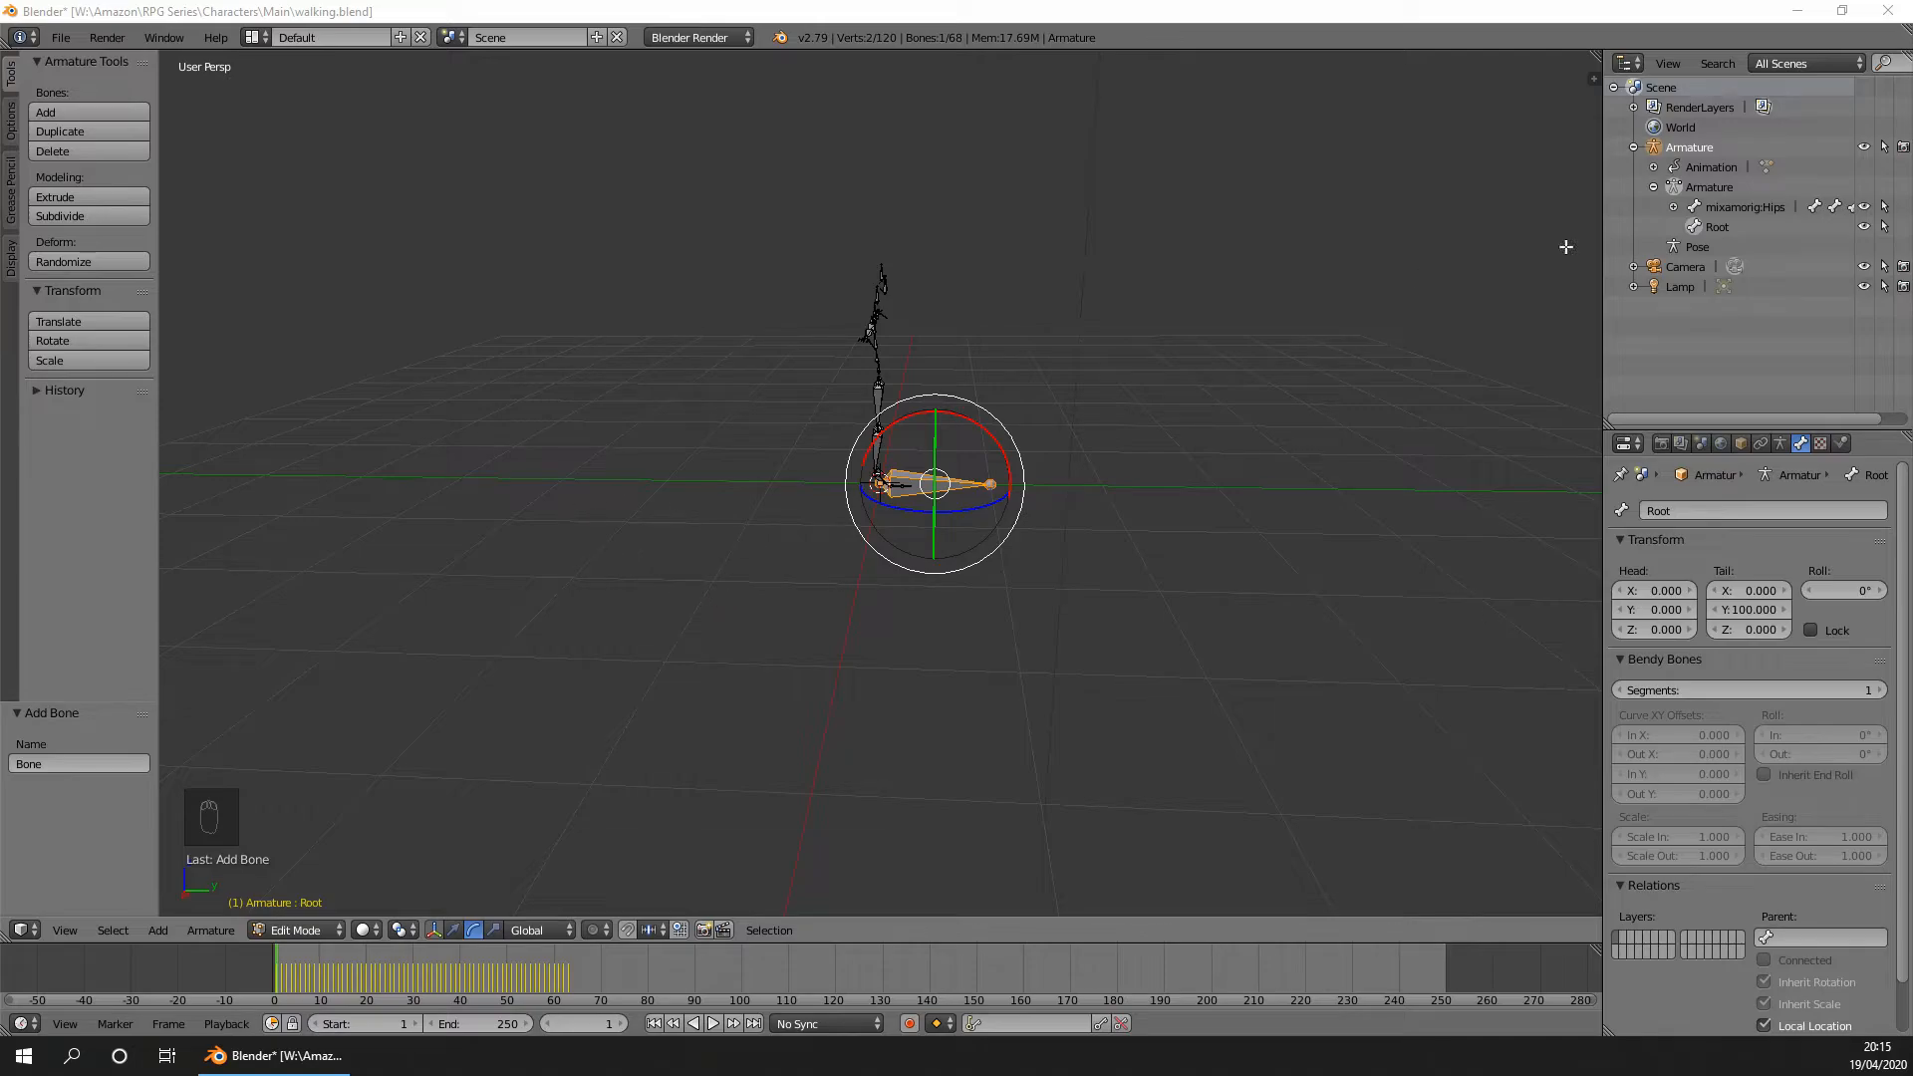
# Parent the mixamorig:Hips bone to the Root bone with Keep Offset.
pyautogui.click(1697, 208)
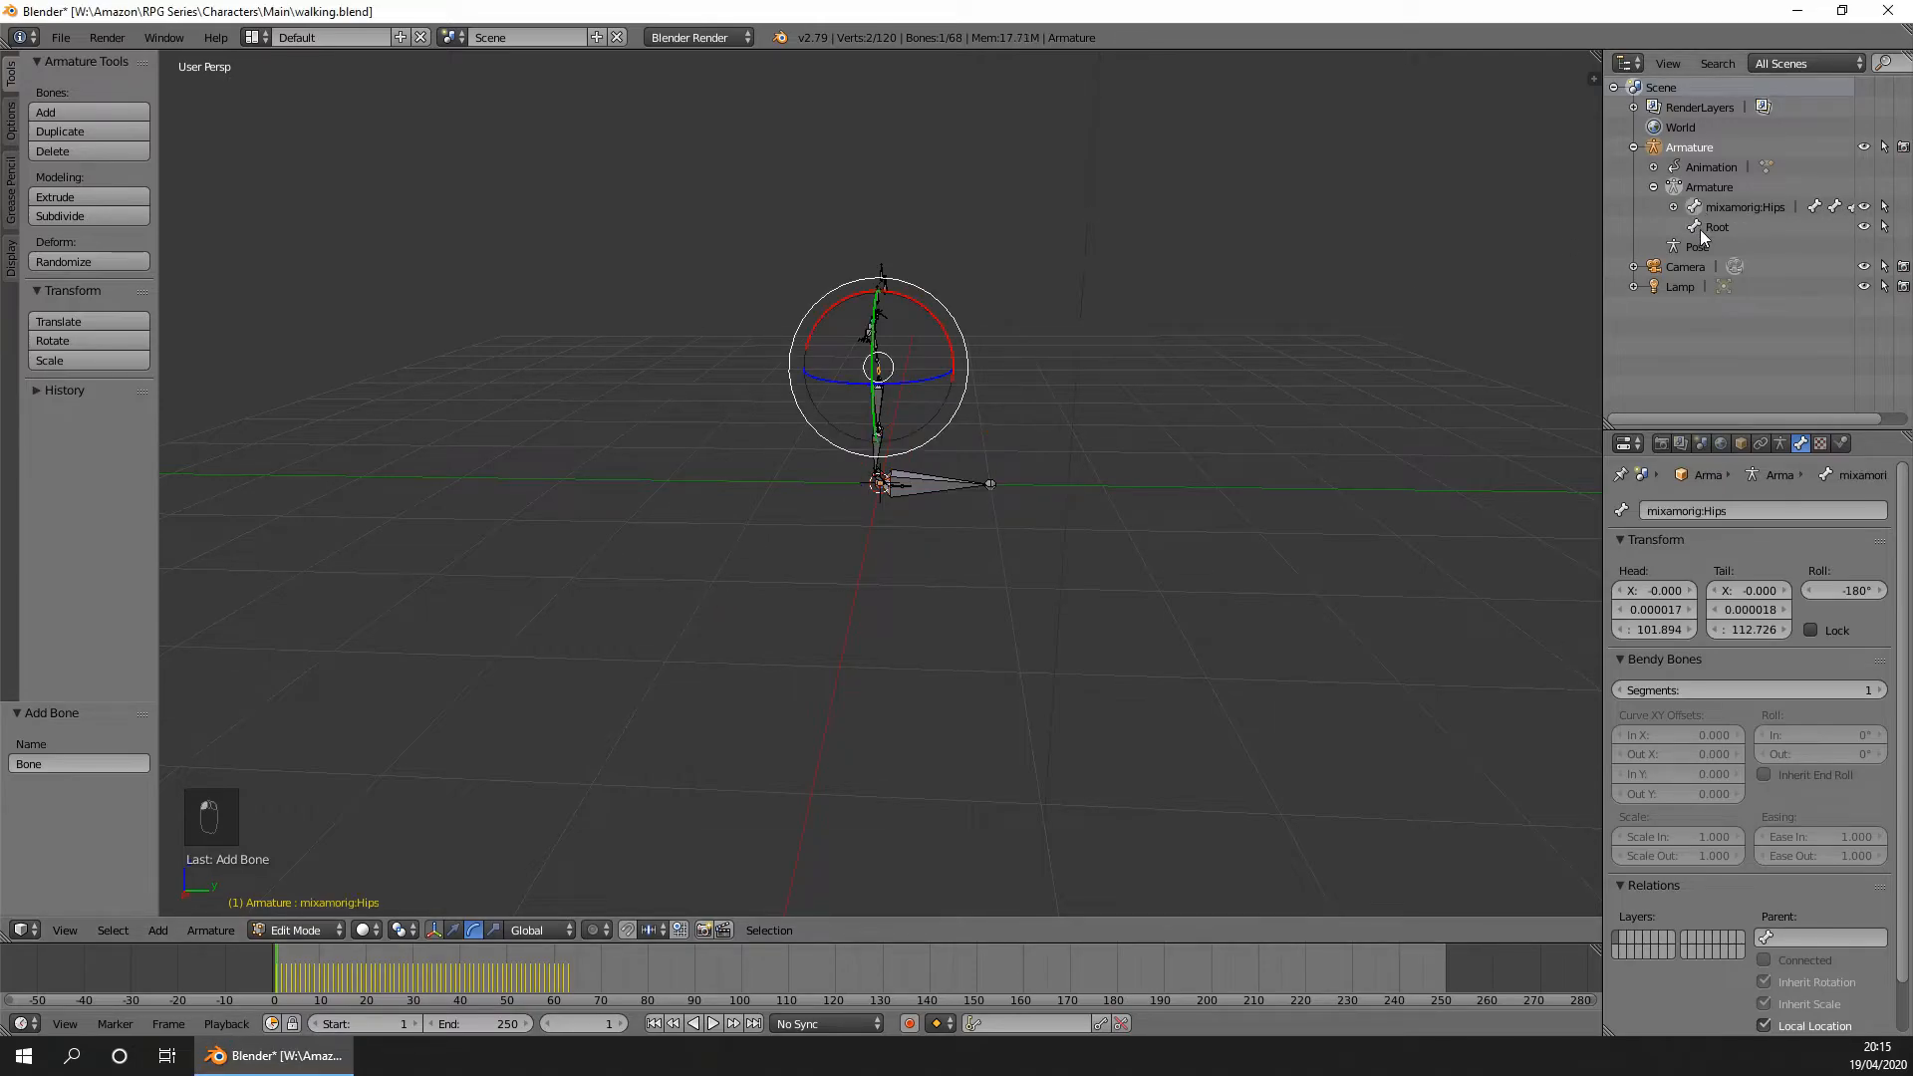
pyautogui.keyDown('ctrl'); pyautogui.click(1695, 228); pyautogui.keyUp('ctrl')
pyautogui.hotkey('ctrl', 'p')
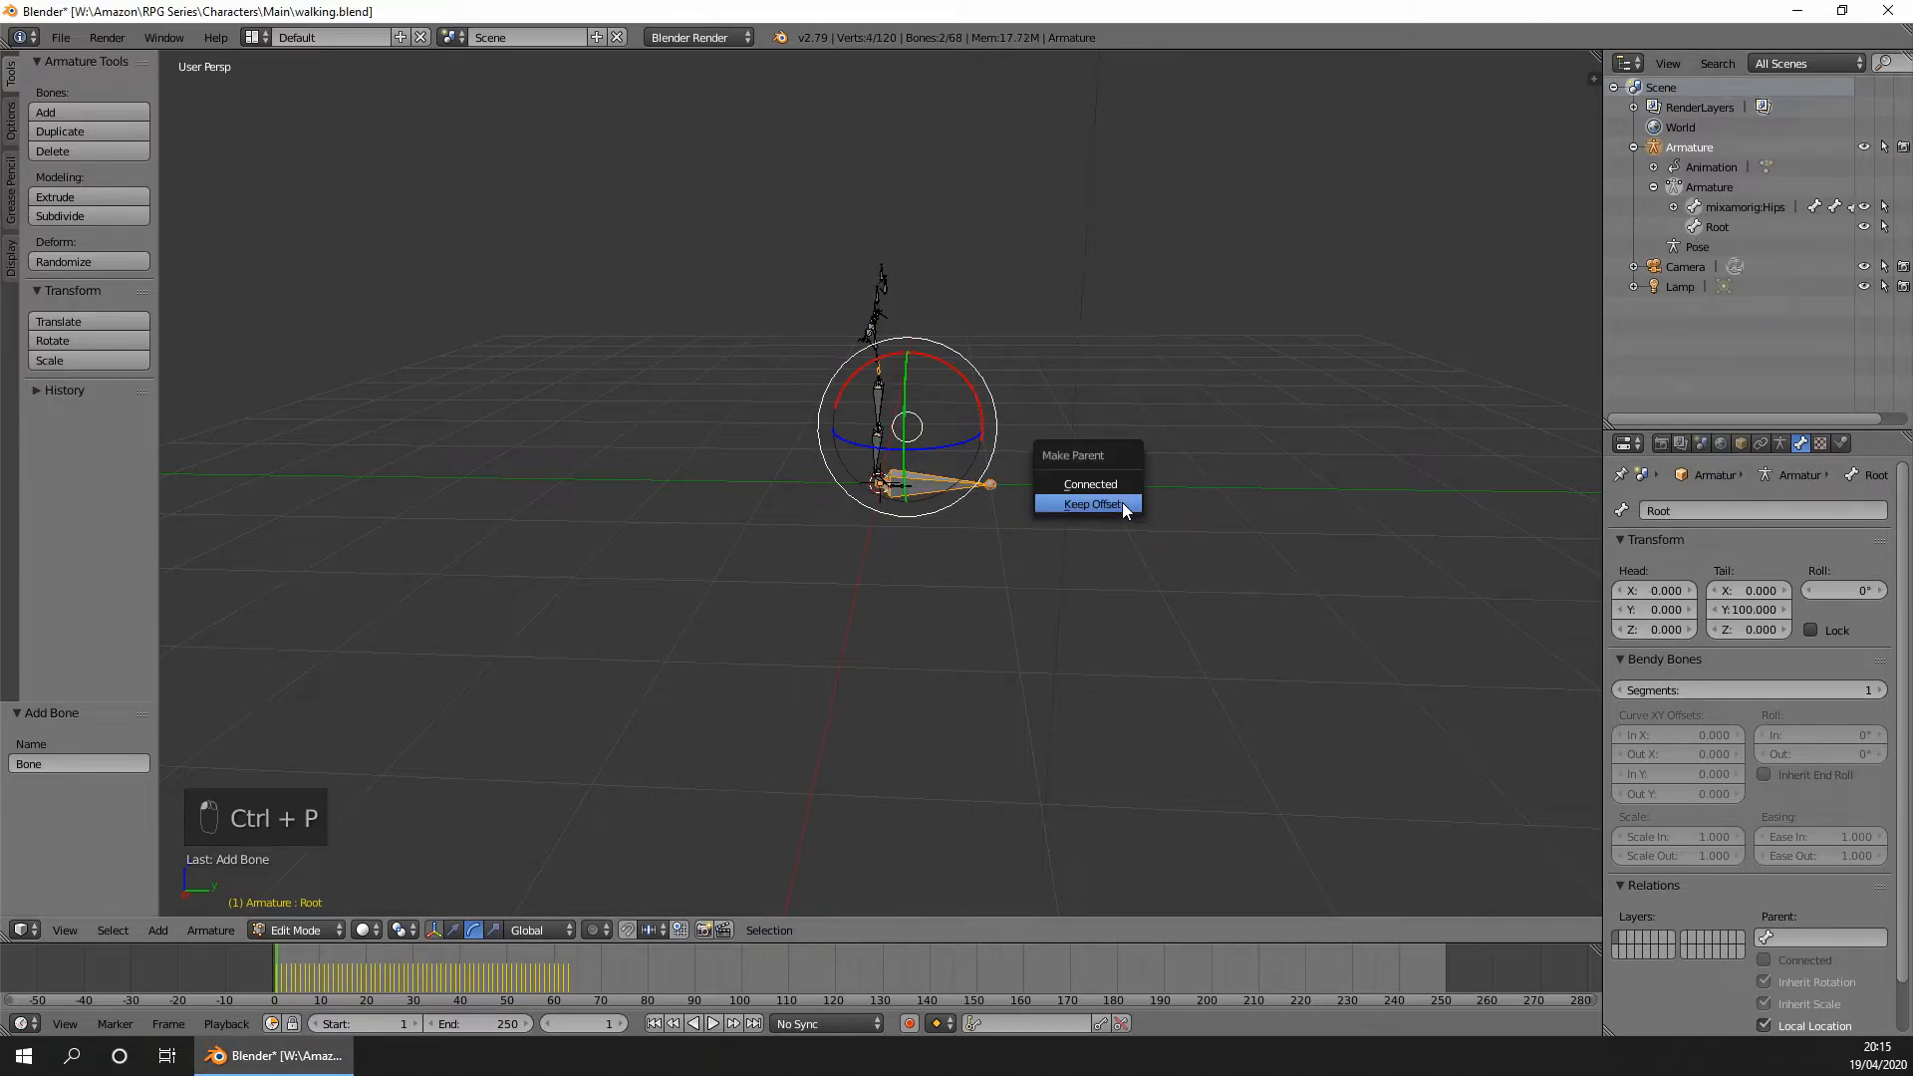
pyautogui.click(1123, 505)
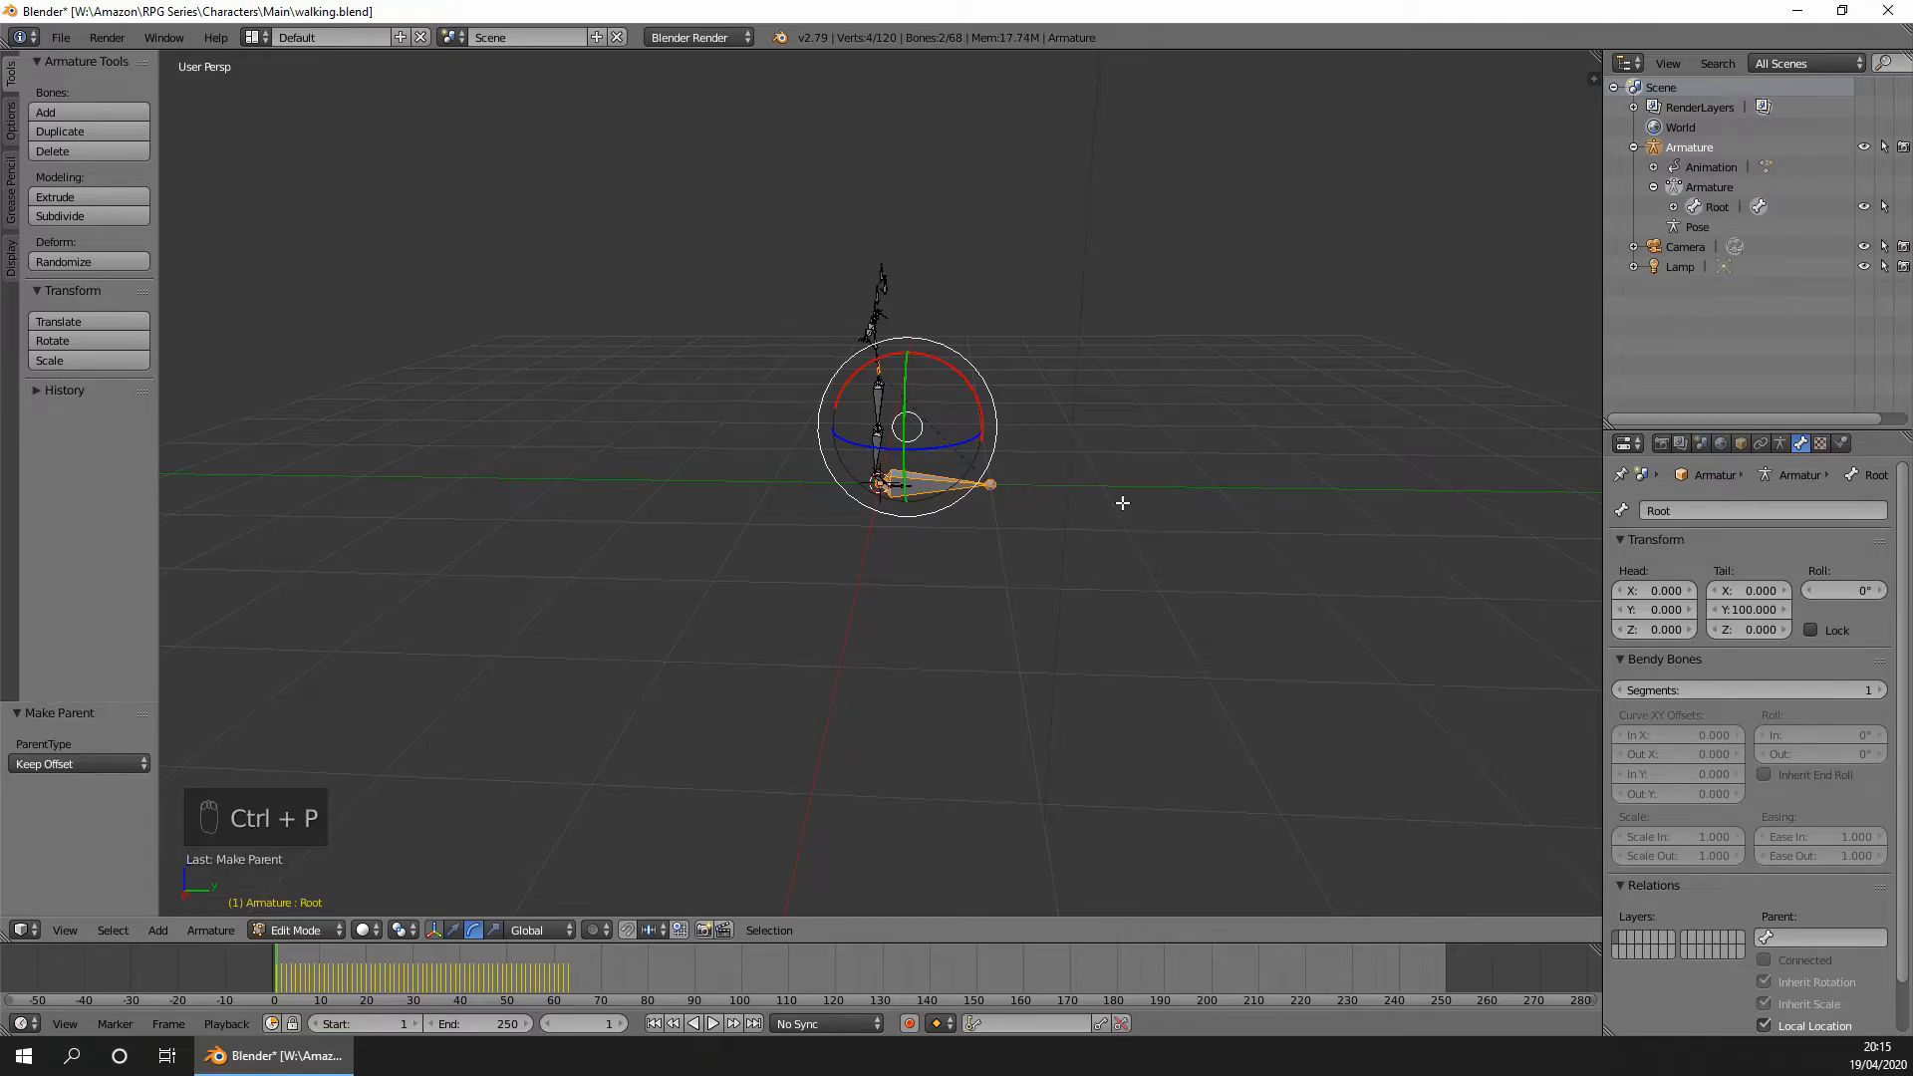
# Switch the armature to Pose Mode, expand its pose hierarchy, and select the mixamorig:Hips bone.
pyautogui.click(1694, 227)
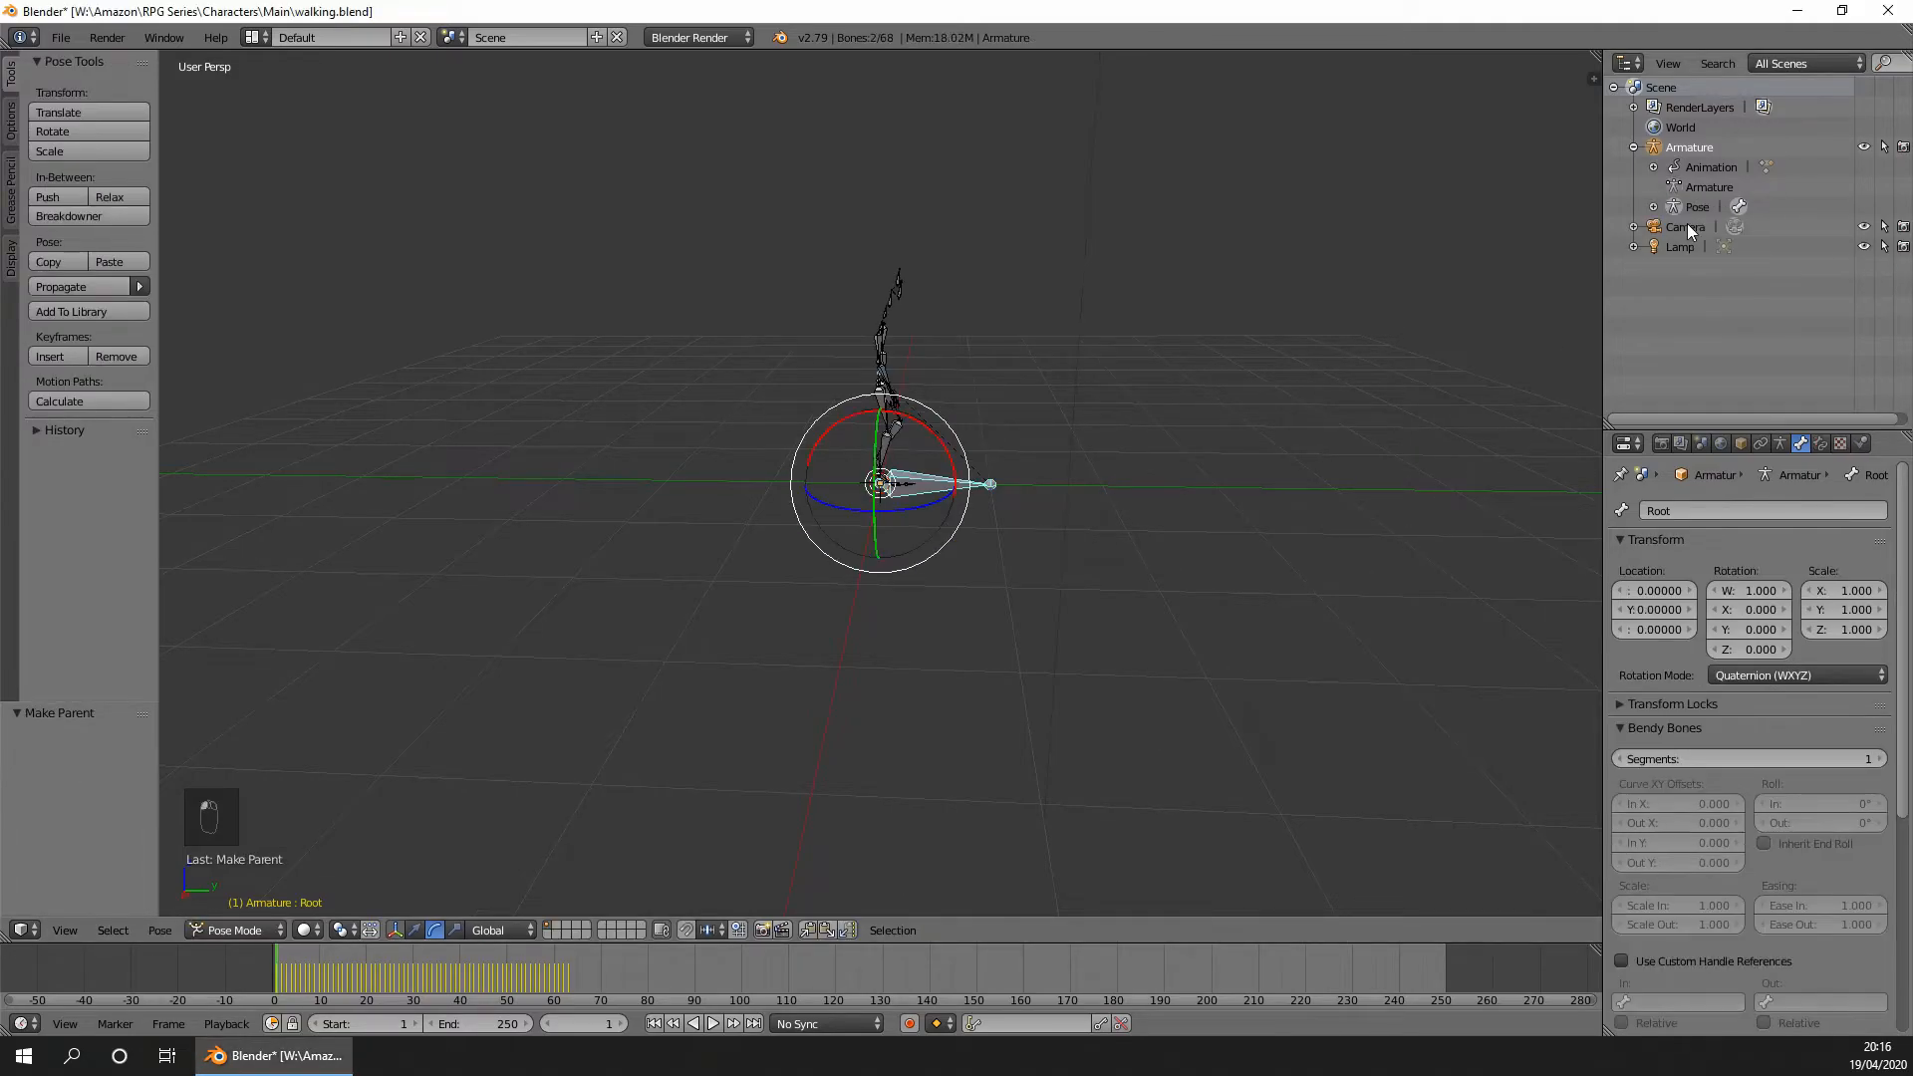
pyautogui.click(1653, 207)
pyautogui.click(1674, 227)
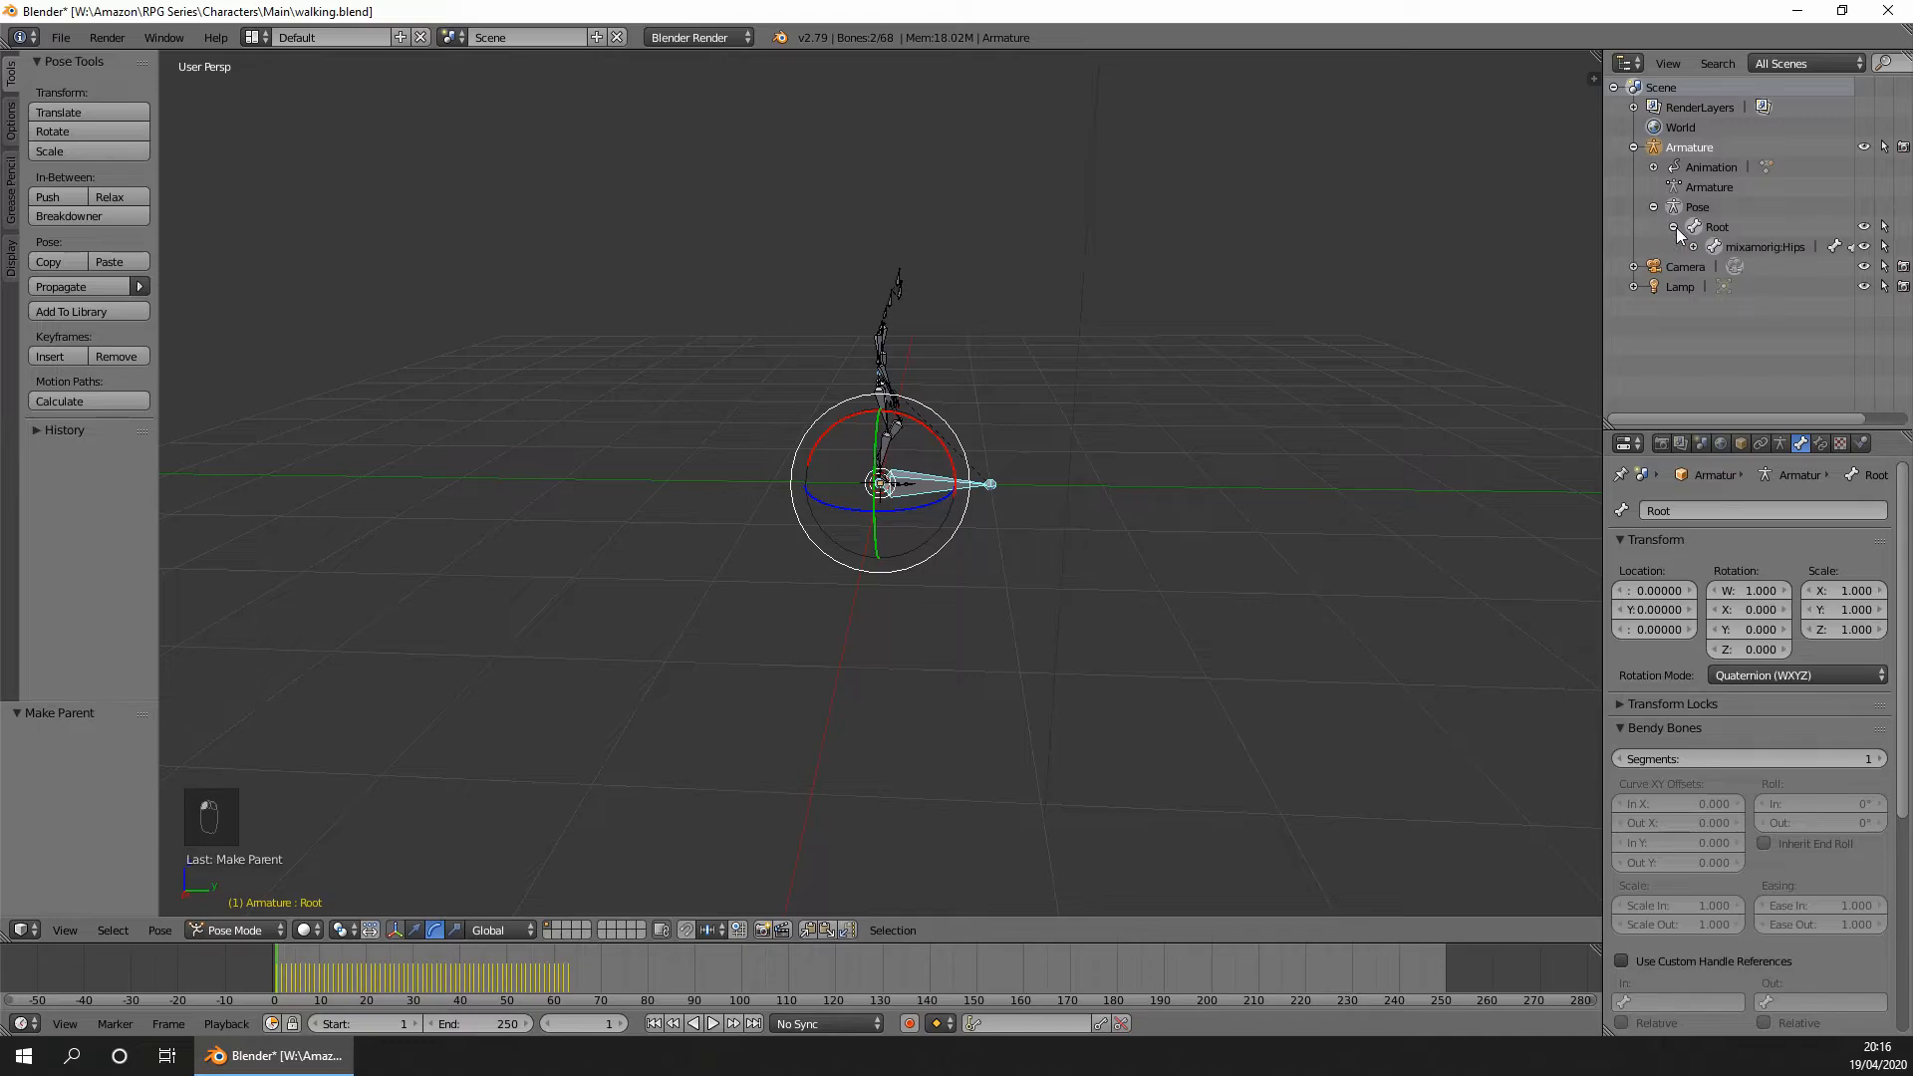
pyautogui.click(1757, 247)
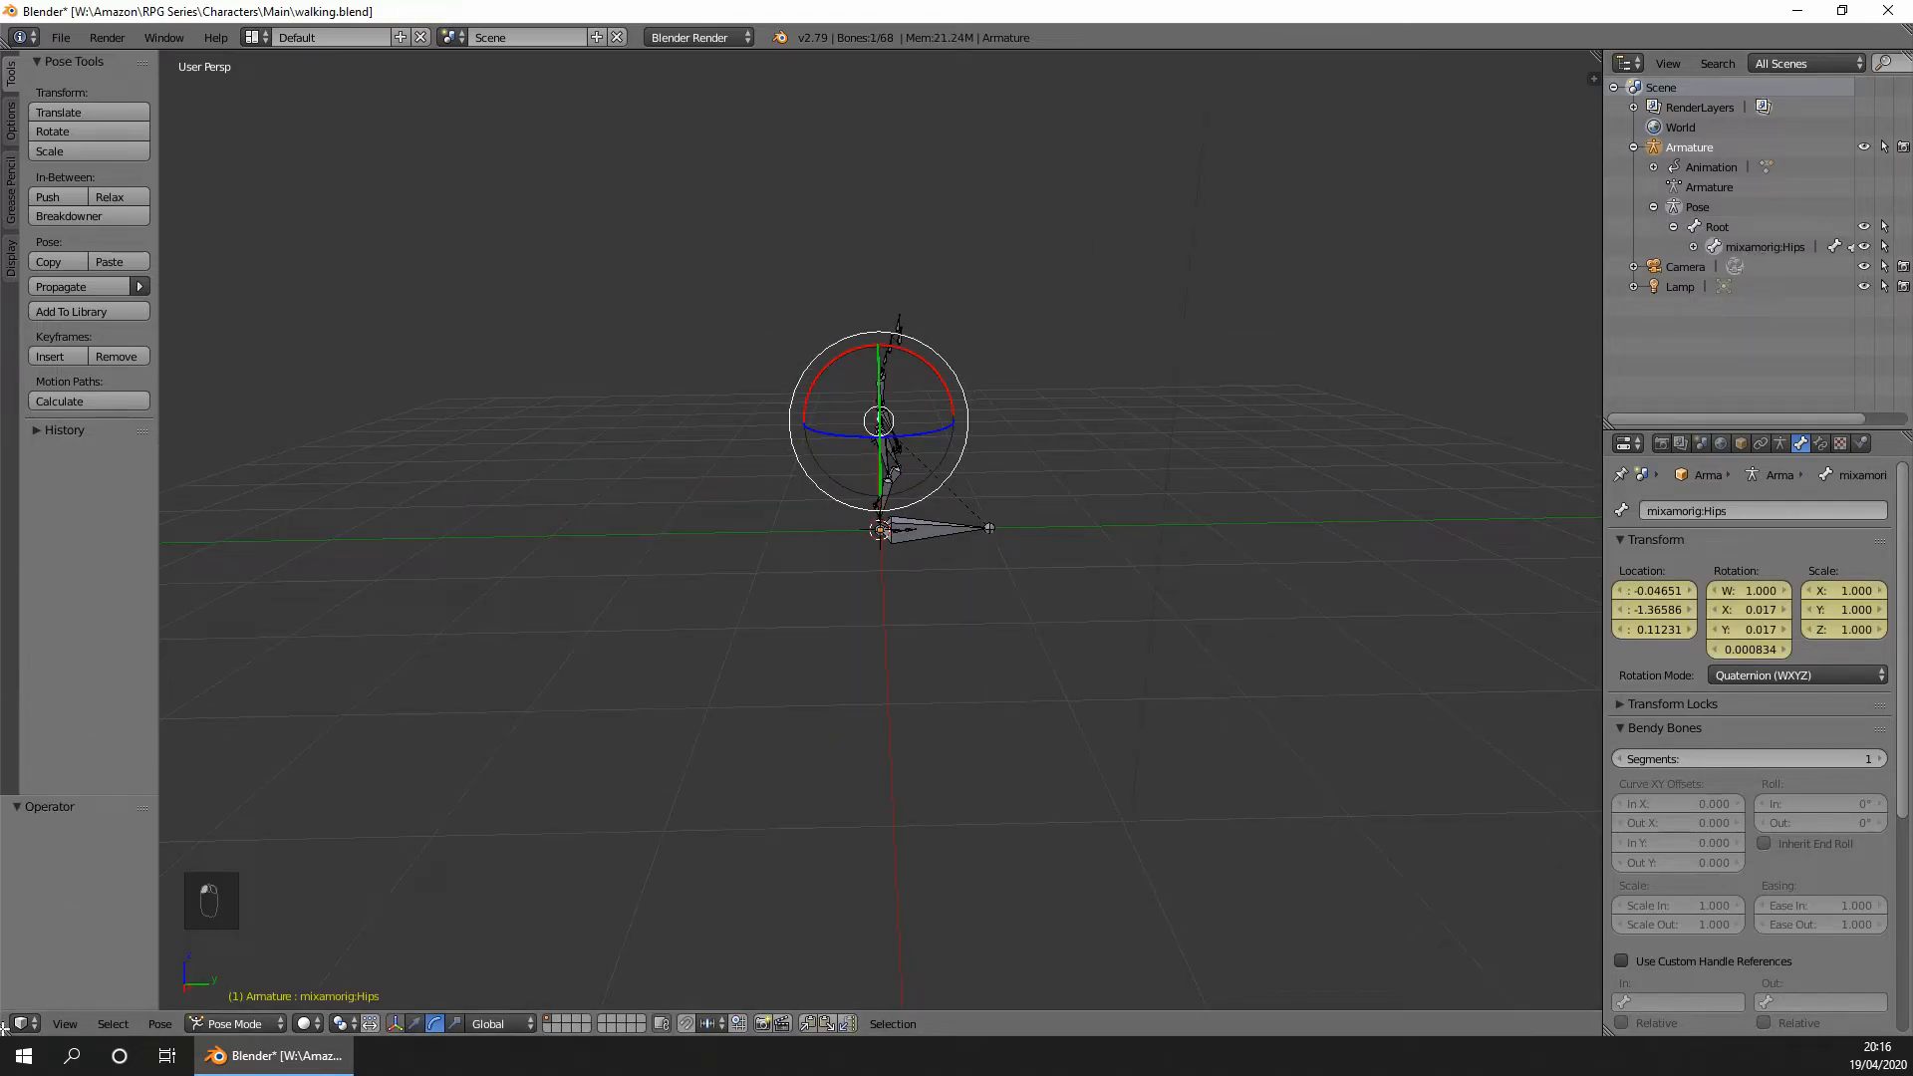
# Split the 3D viewport into two side-by-side areas and change one of them into a Graph Editor.
pyautogui.moveTo(5, 1030); pyautogui.dragTo(803, 1031)
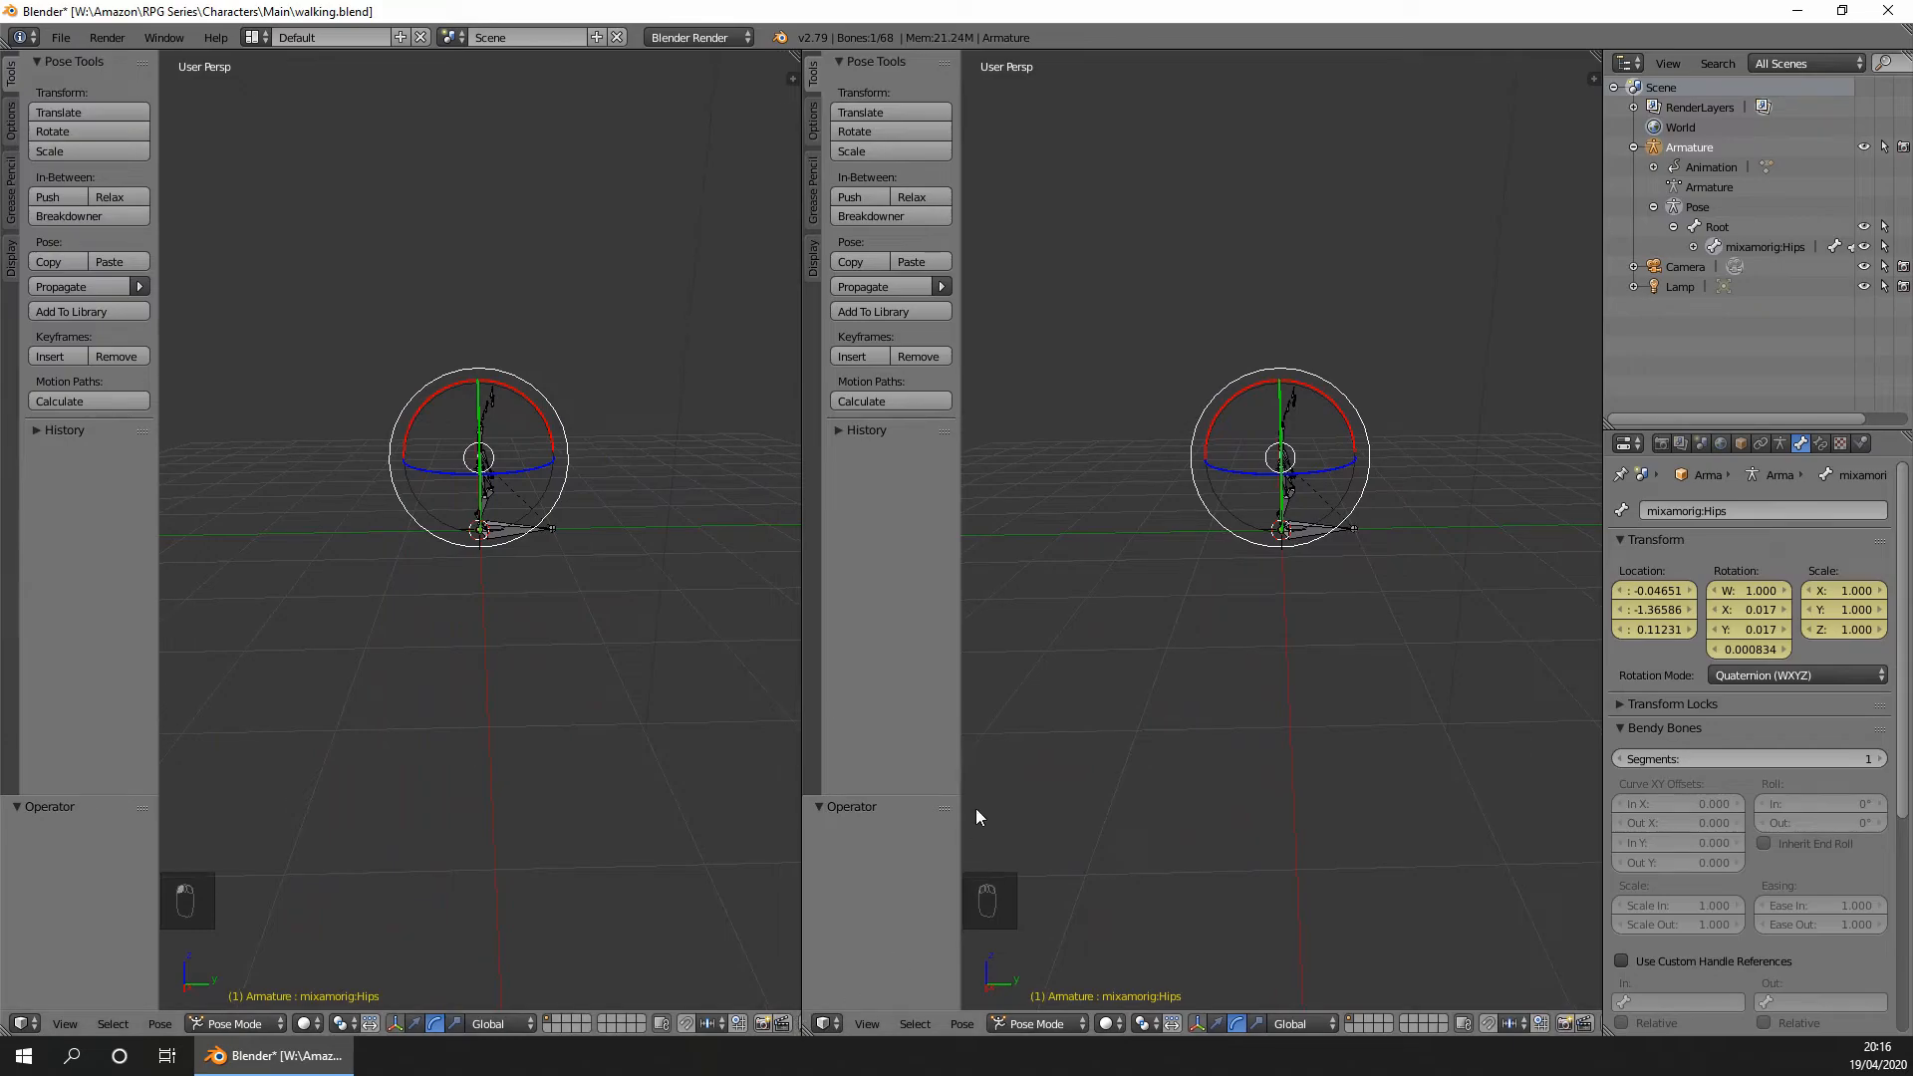
pyautogui.moveTo(960, 782); pyautogui.dragTo(779, 793)
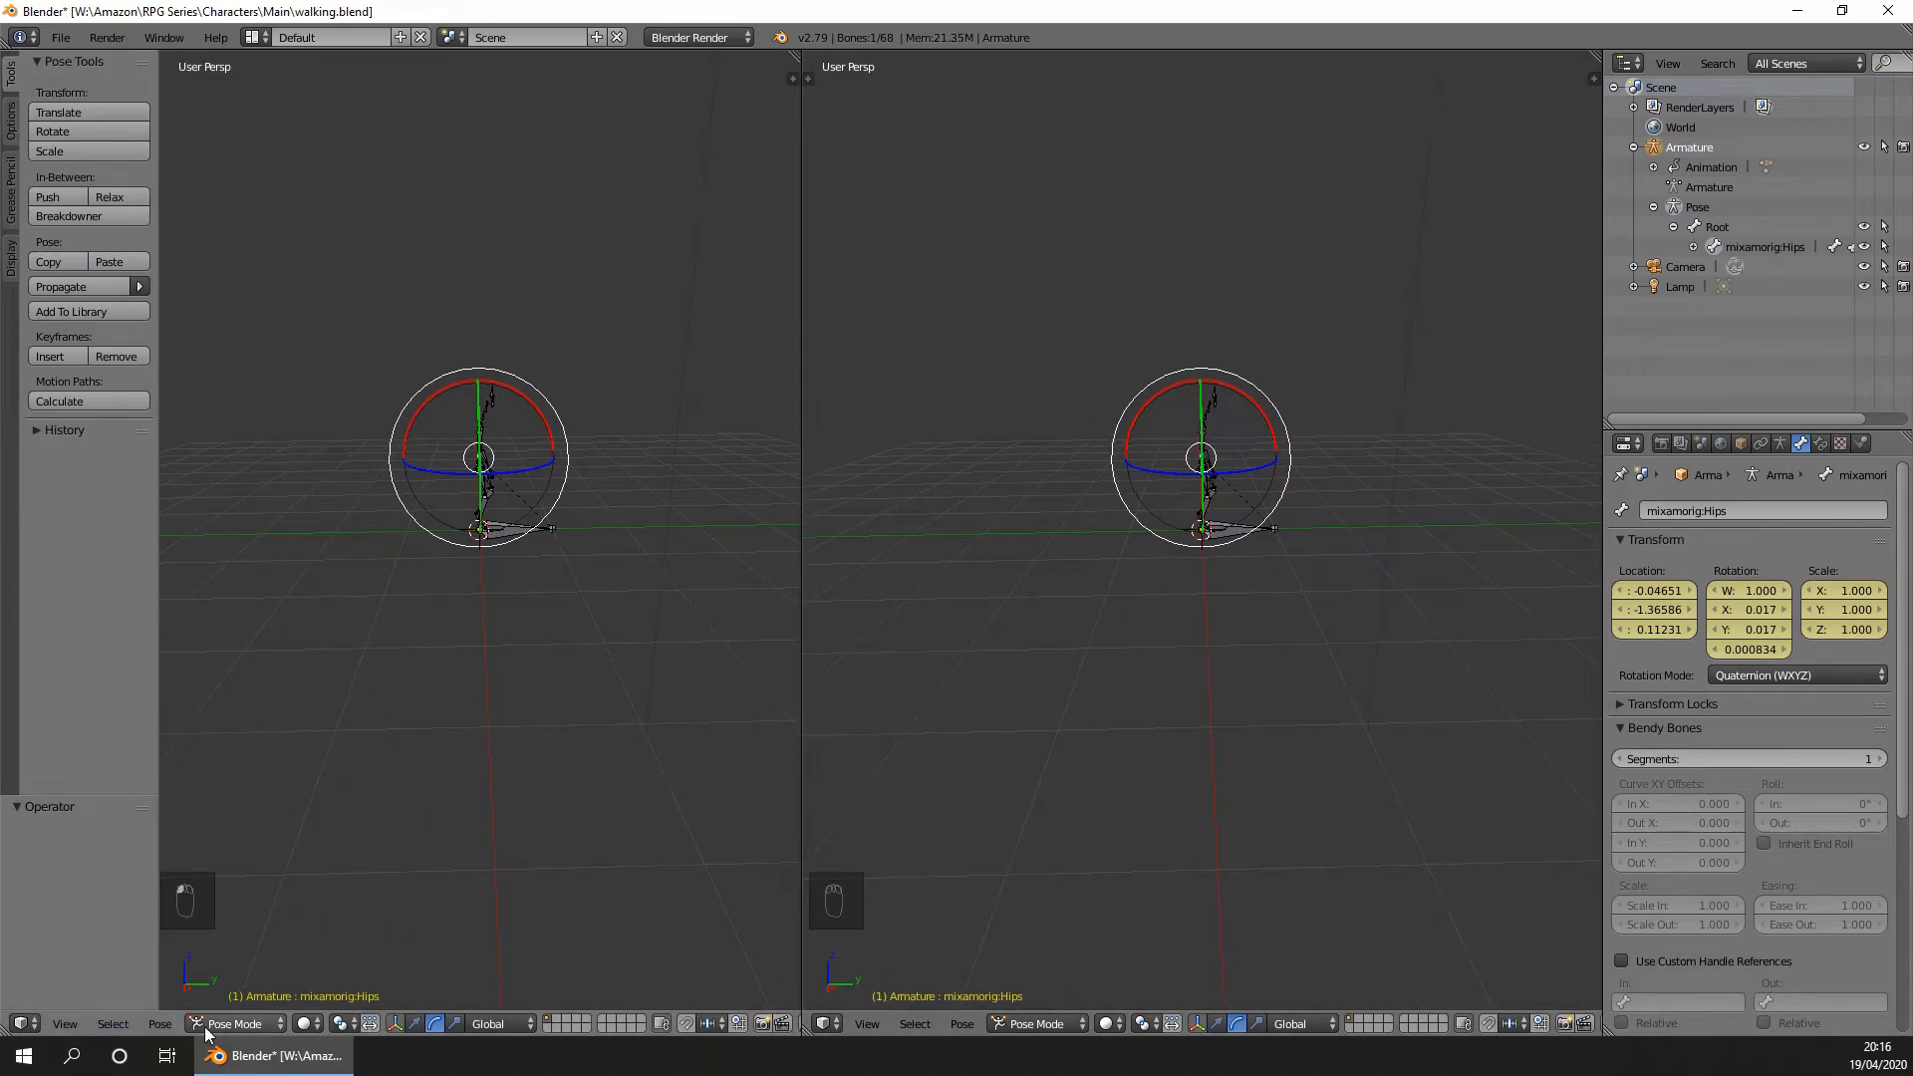
pyautogui.click(25, 1023)
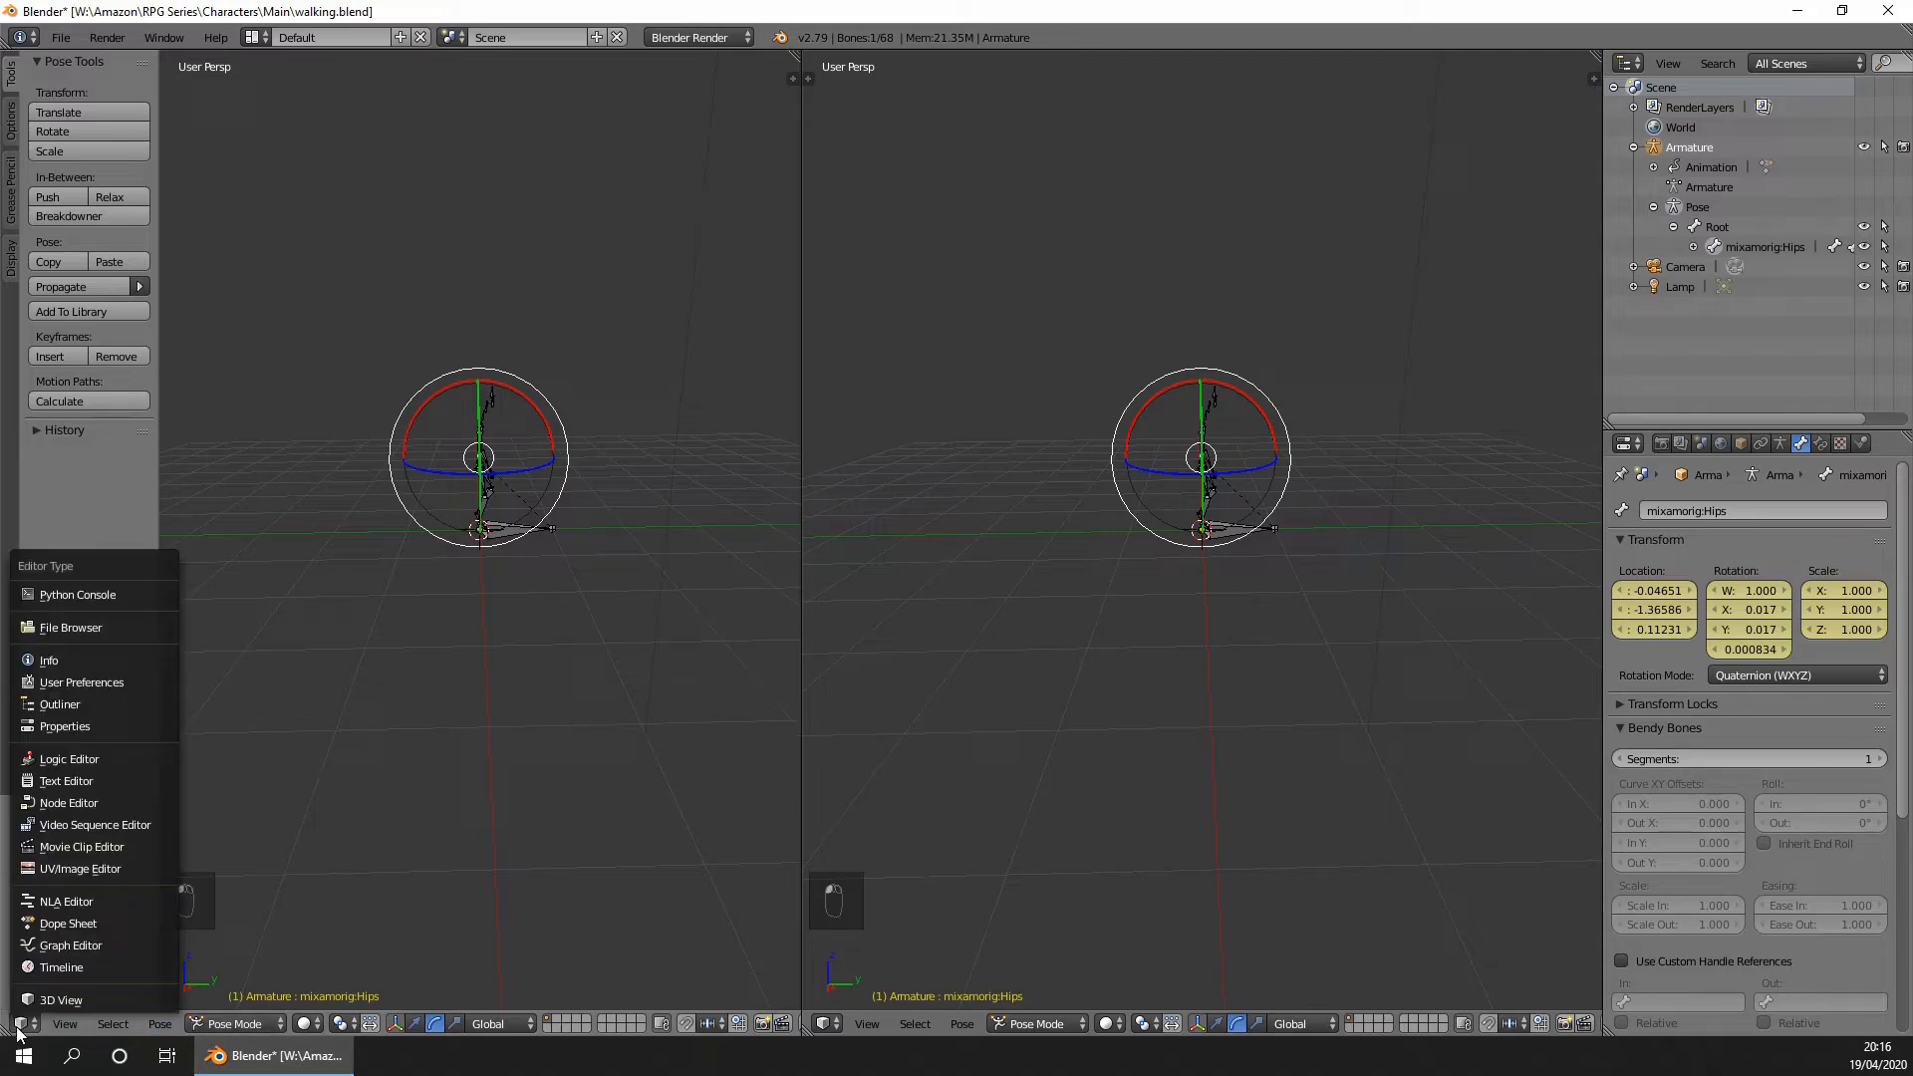
pyautogui.click(52, 971)
pyautogui.scroll(-3, 440, 620)
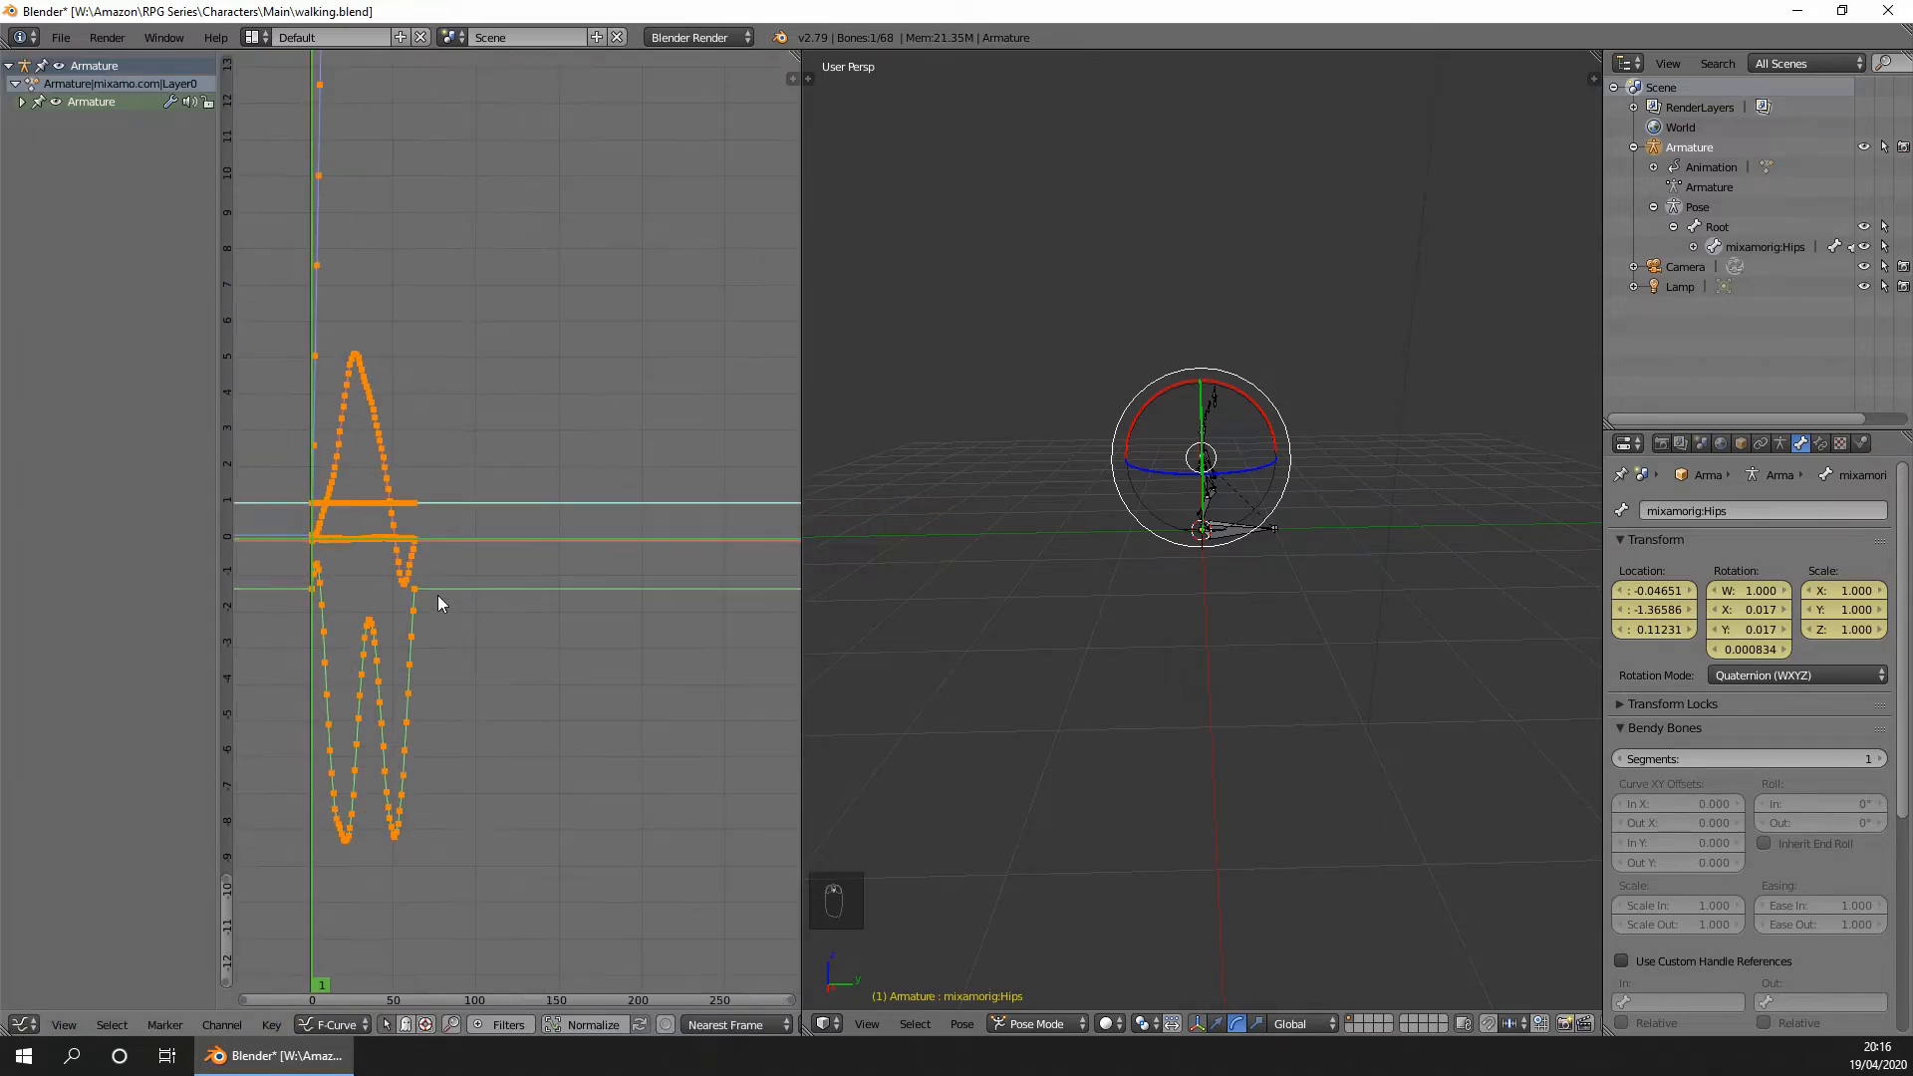
# Expand the Hips animation channels and hide all rotation and scale curves plus the X Location curve.
pyautogui.click(21, 101)
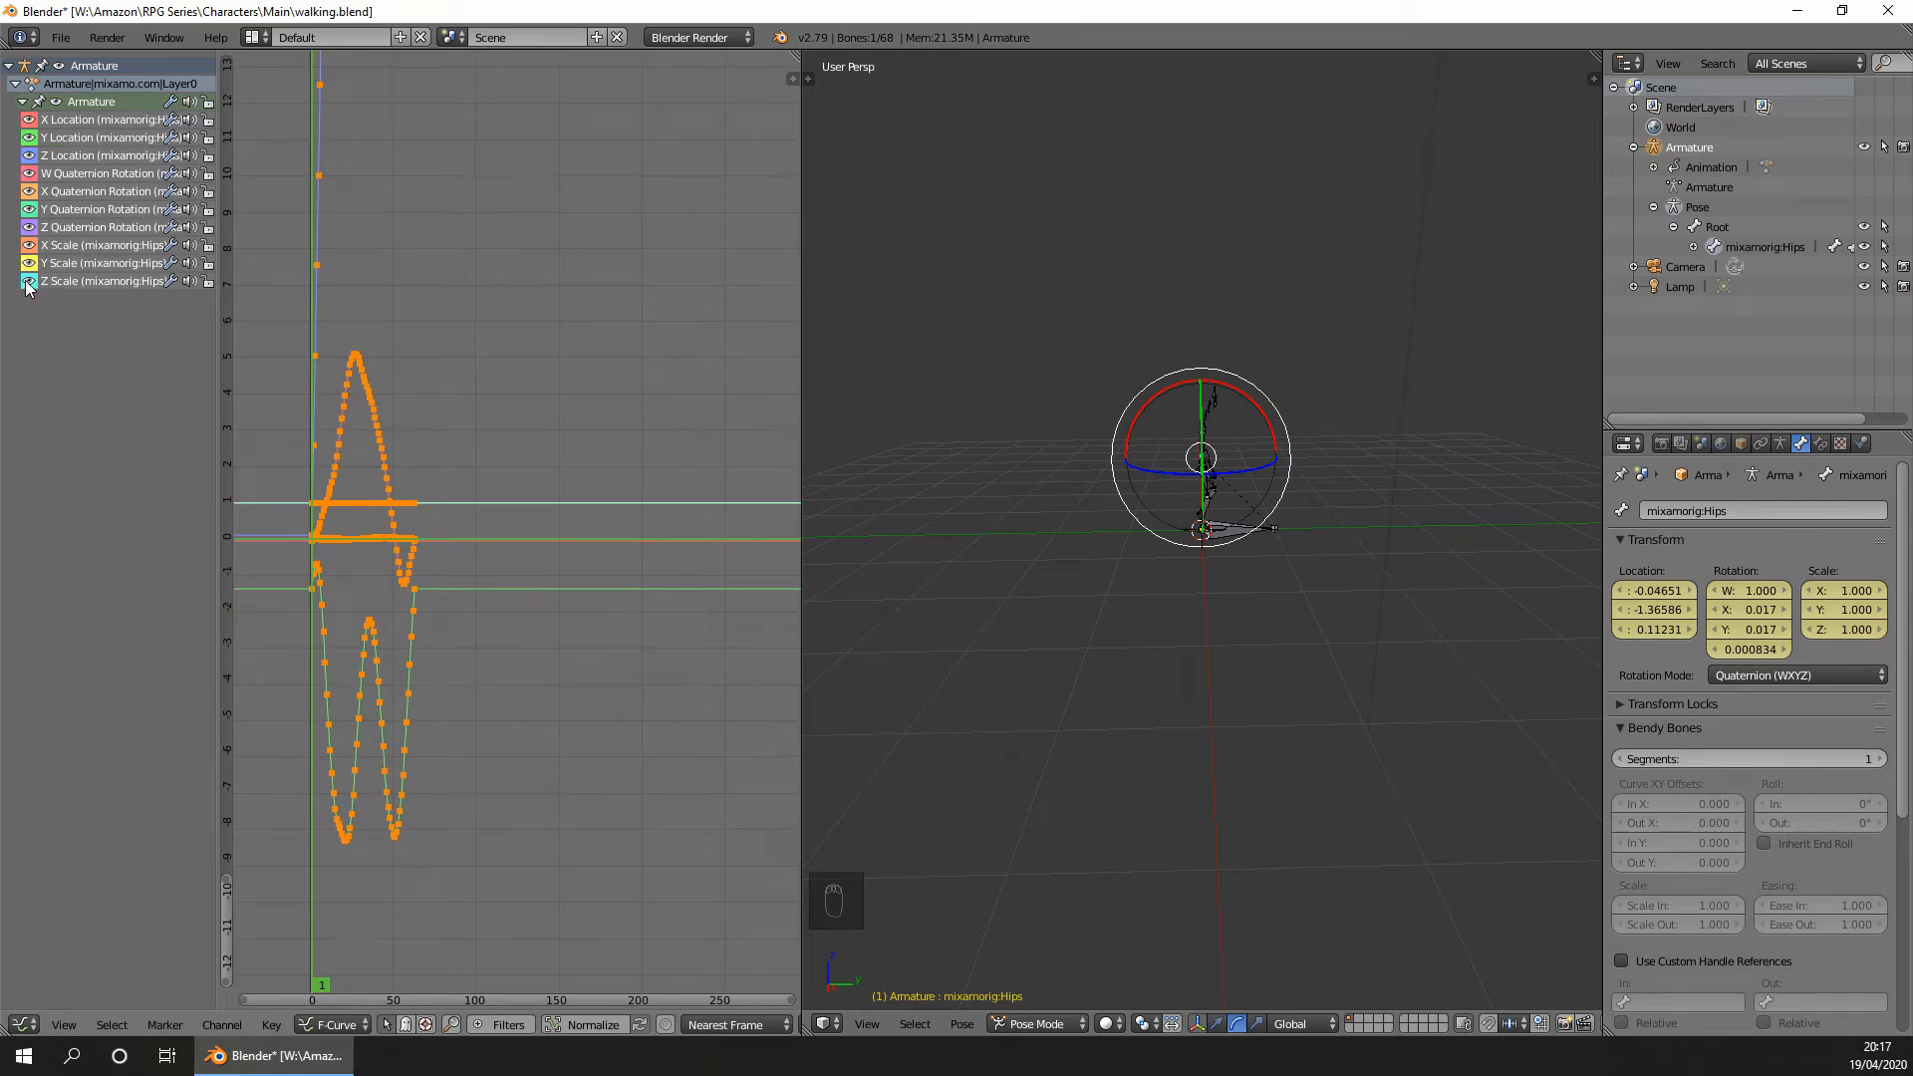
pyautogui.moveTo(28, 283); pyautogui.dragTo(30, 182)
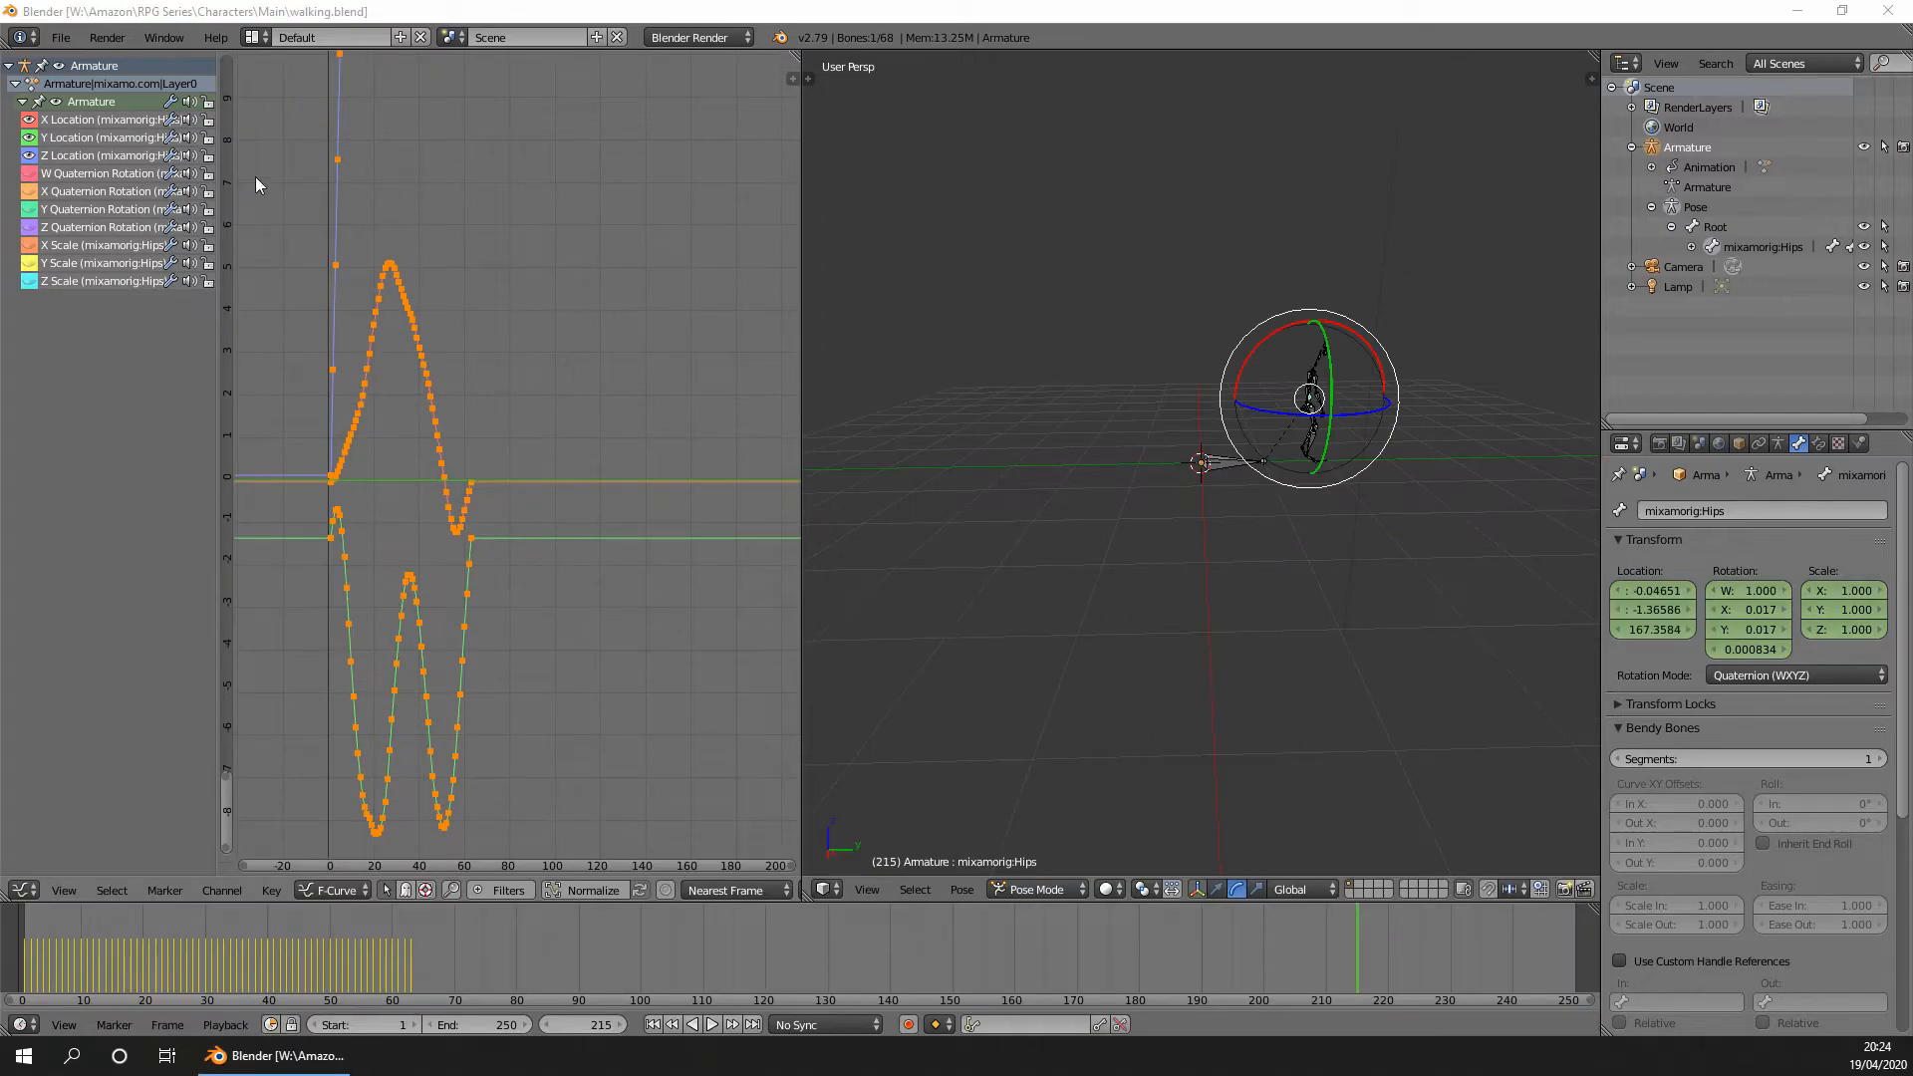
pyautogui.click(29, 119)
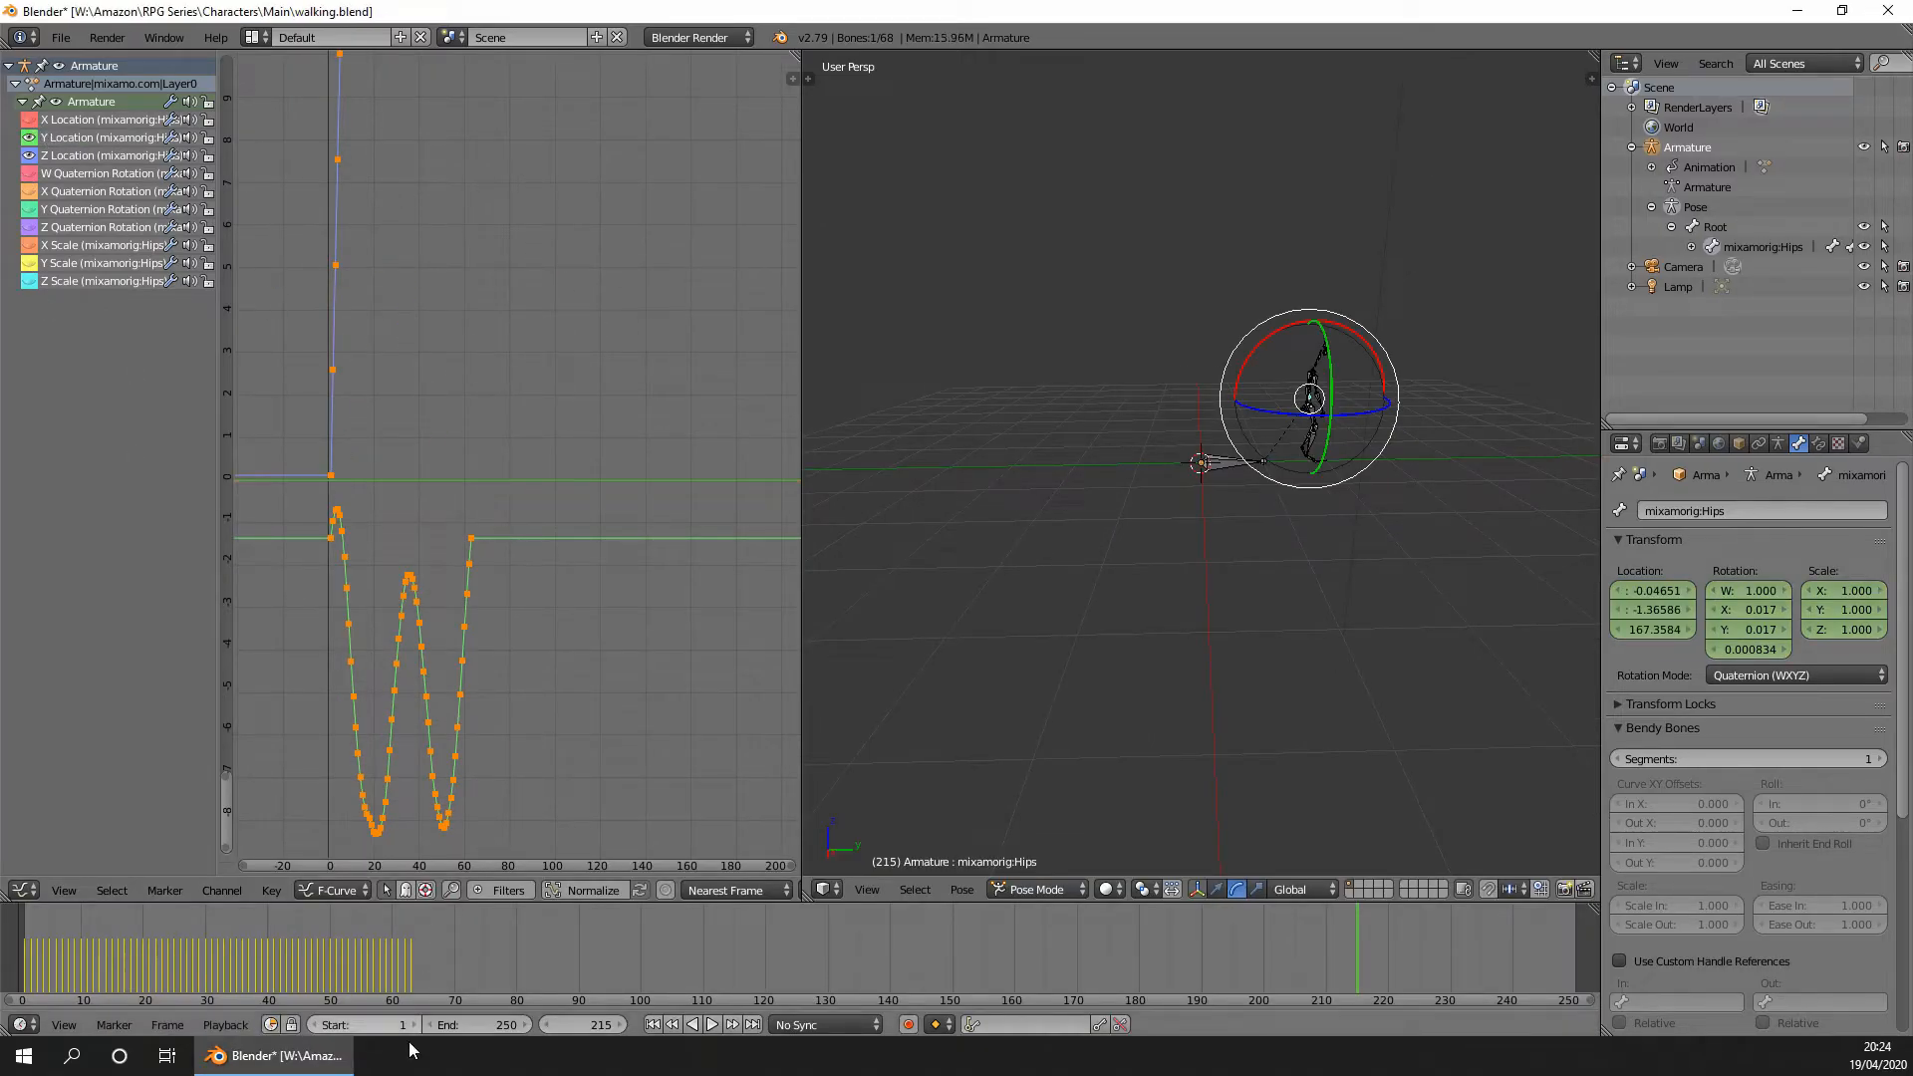
# Find the last keyframe on the Hips curves and set the animation's end frame to 63.
pyautogui.scroll(20, 459, 514)
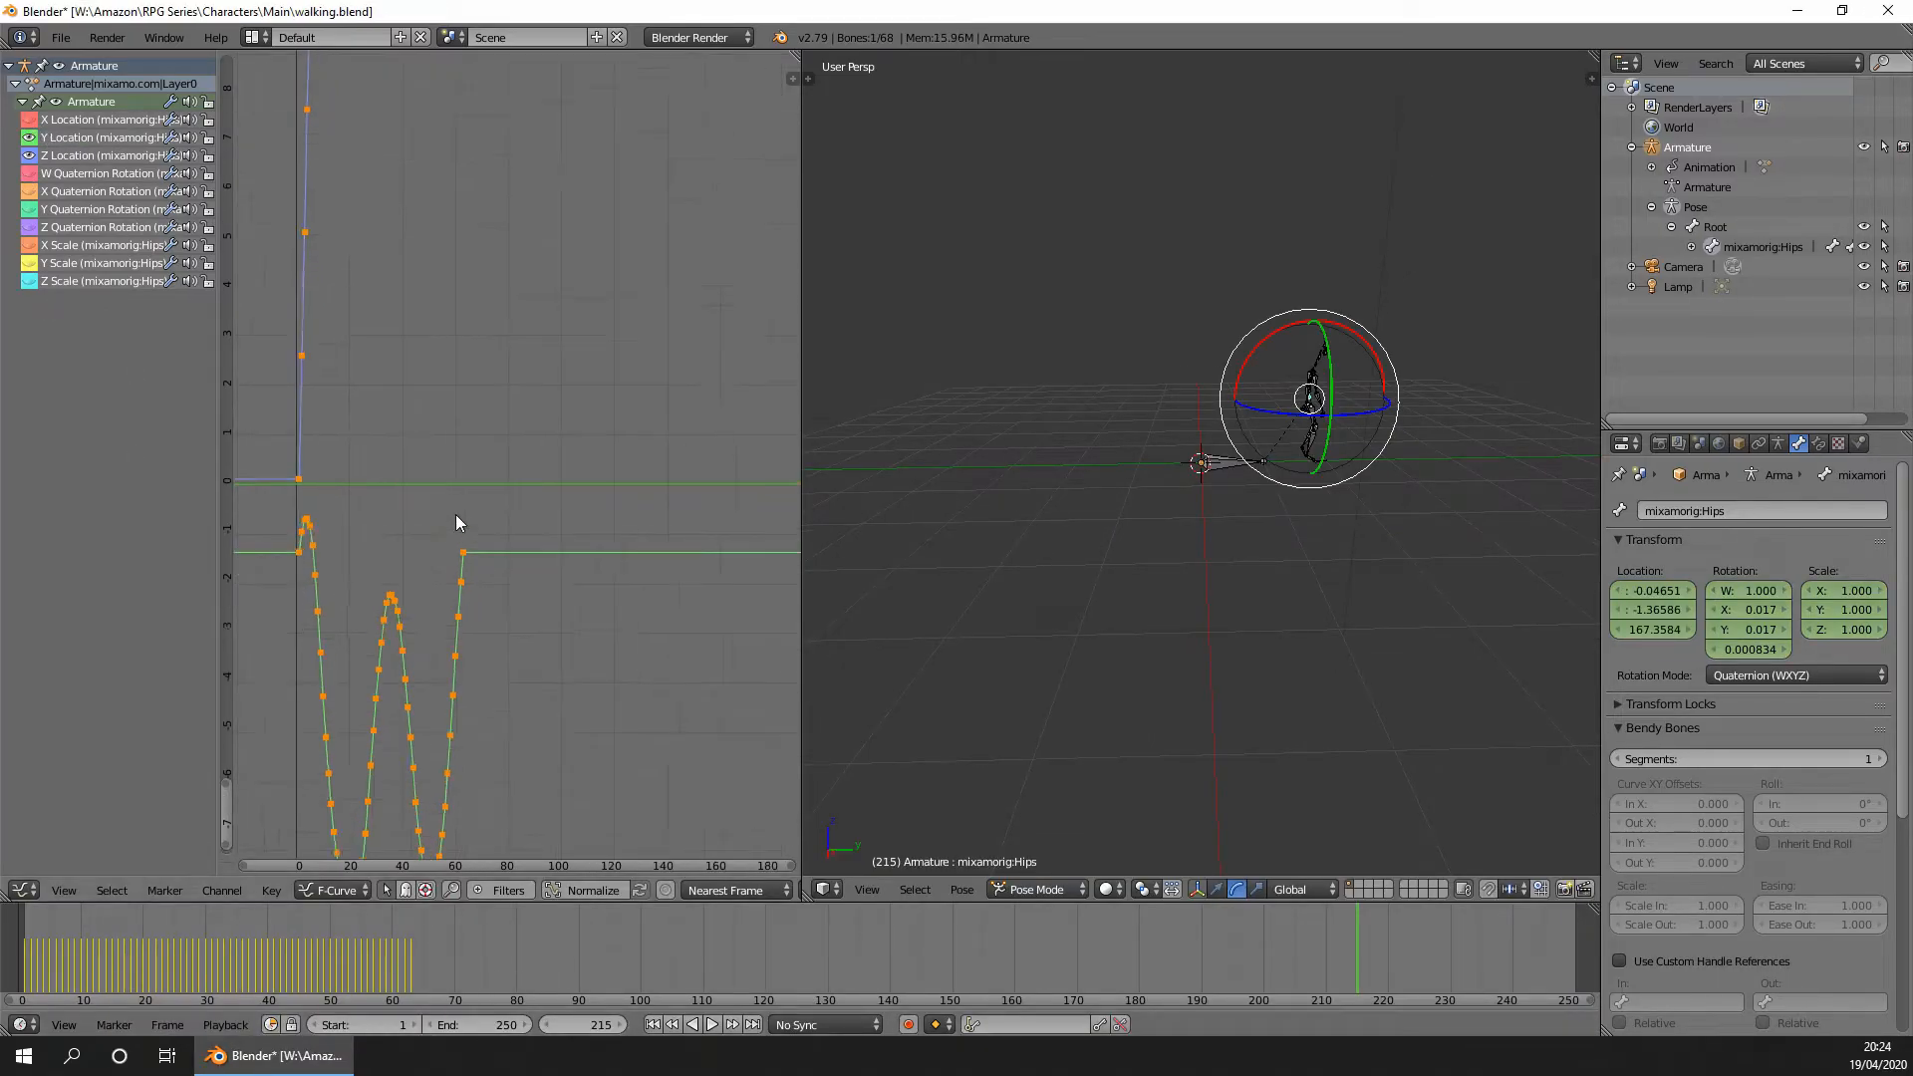
pyautogui.moveTo(406, 701); pyautogui.dragTo(603, 324, button='middle')
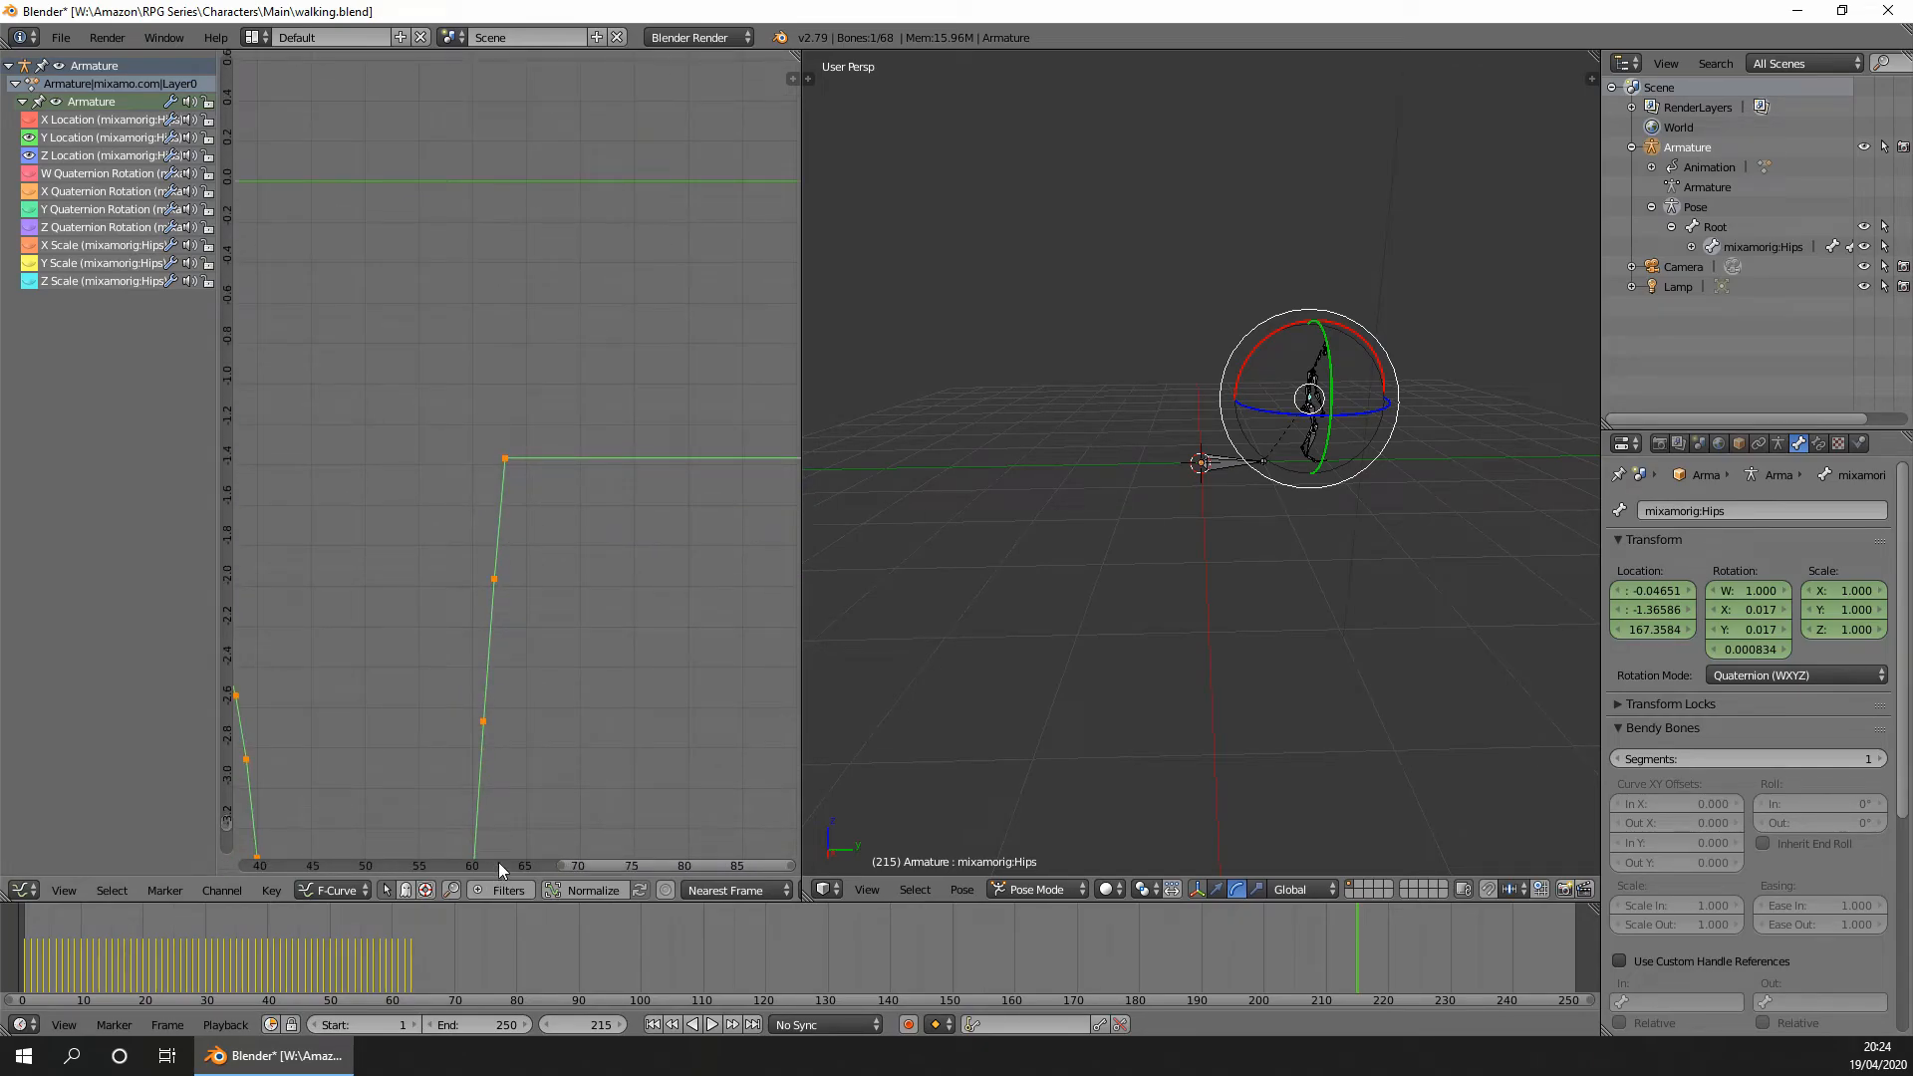
pyautogui.scroll(-8, 553, 648)
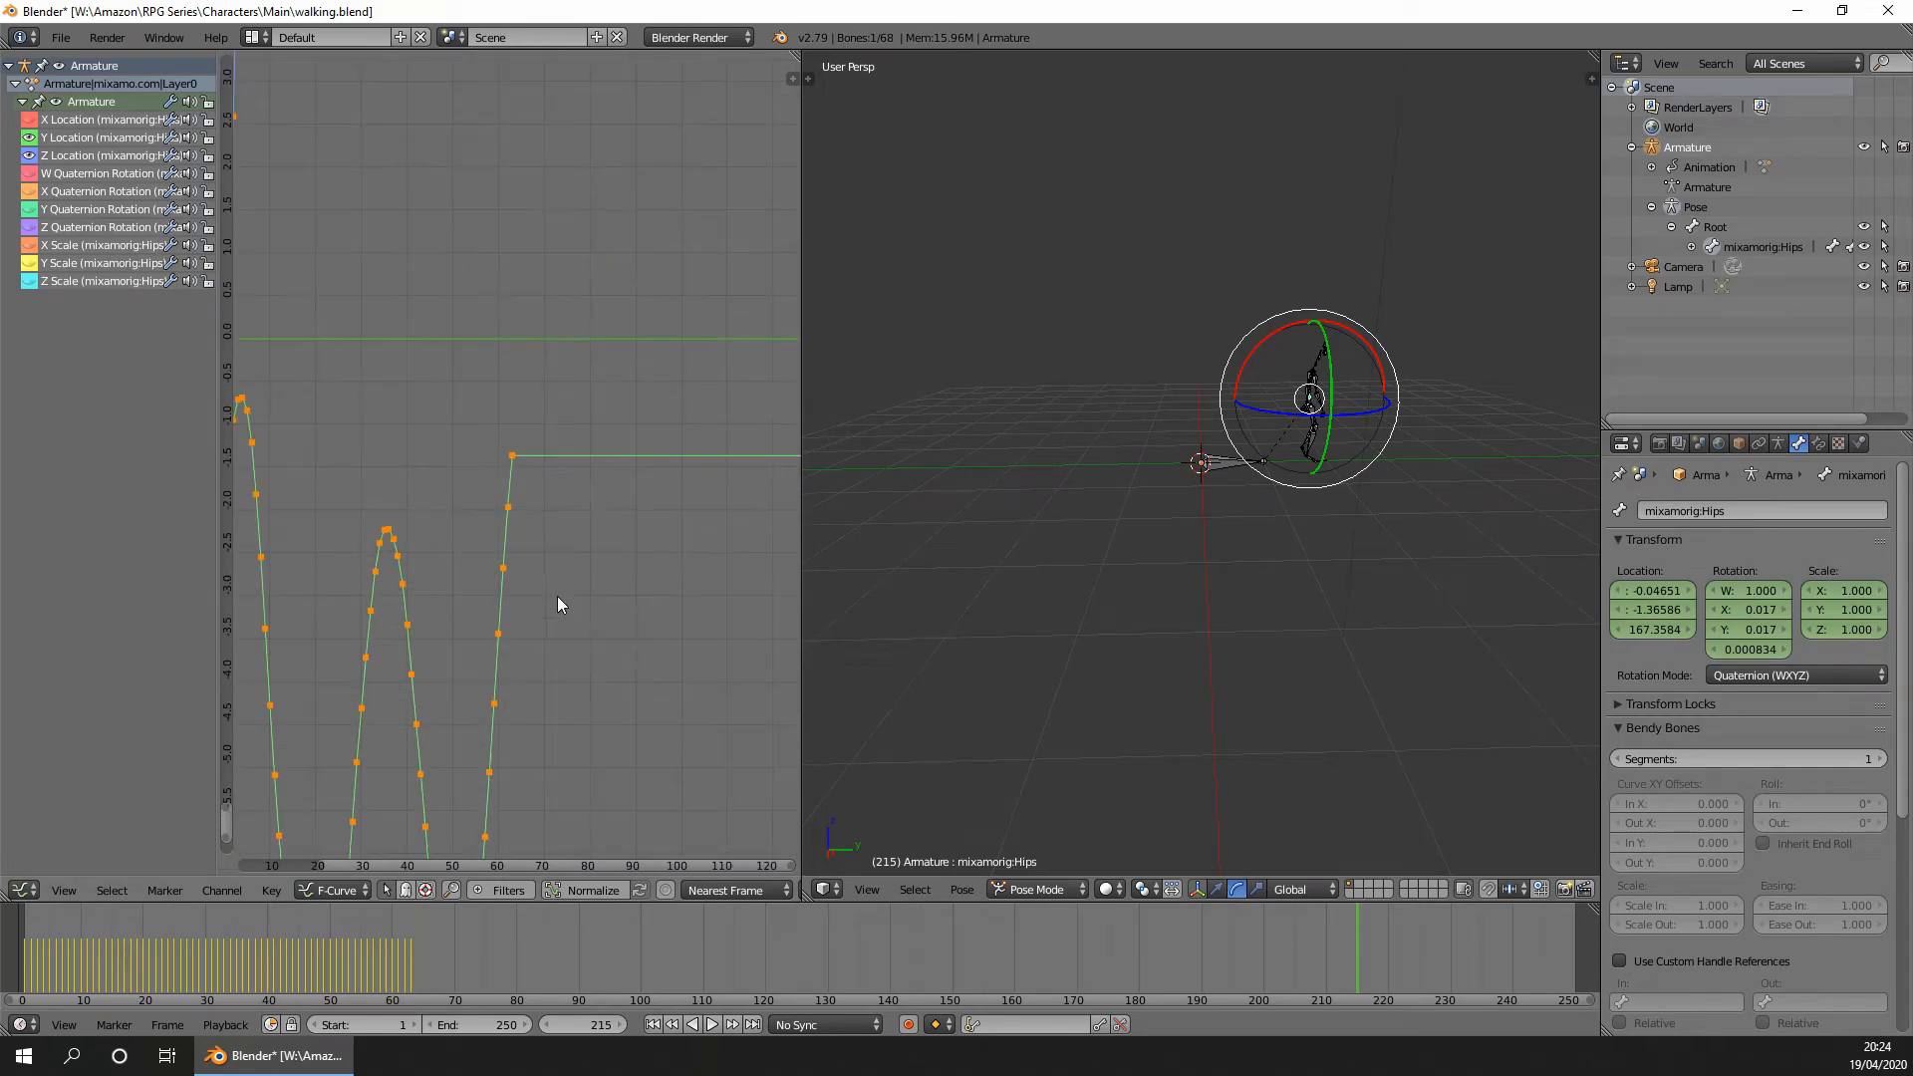
pyautogui.click(492, 1027)
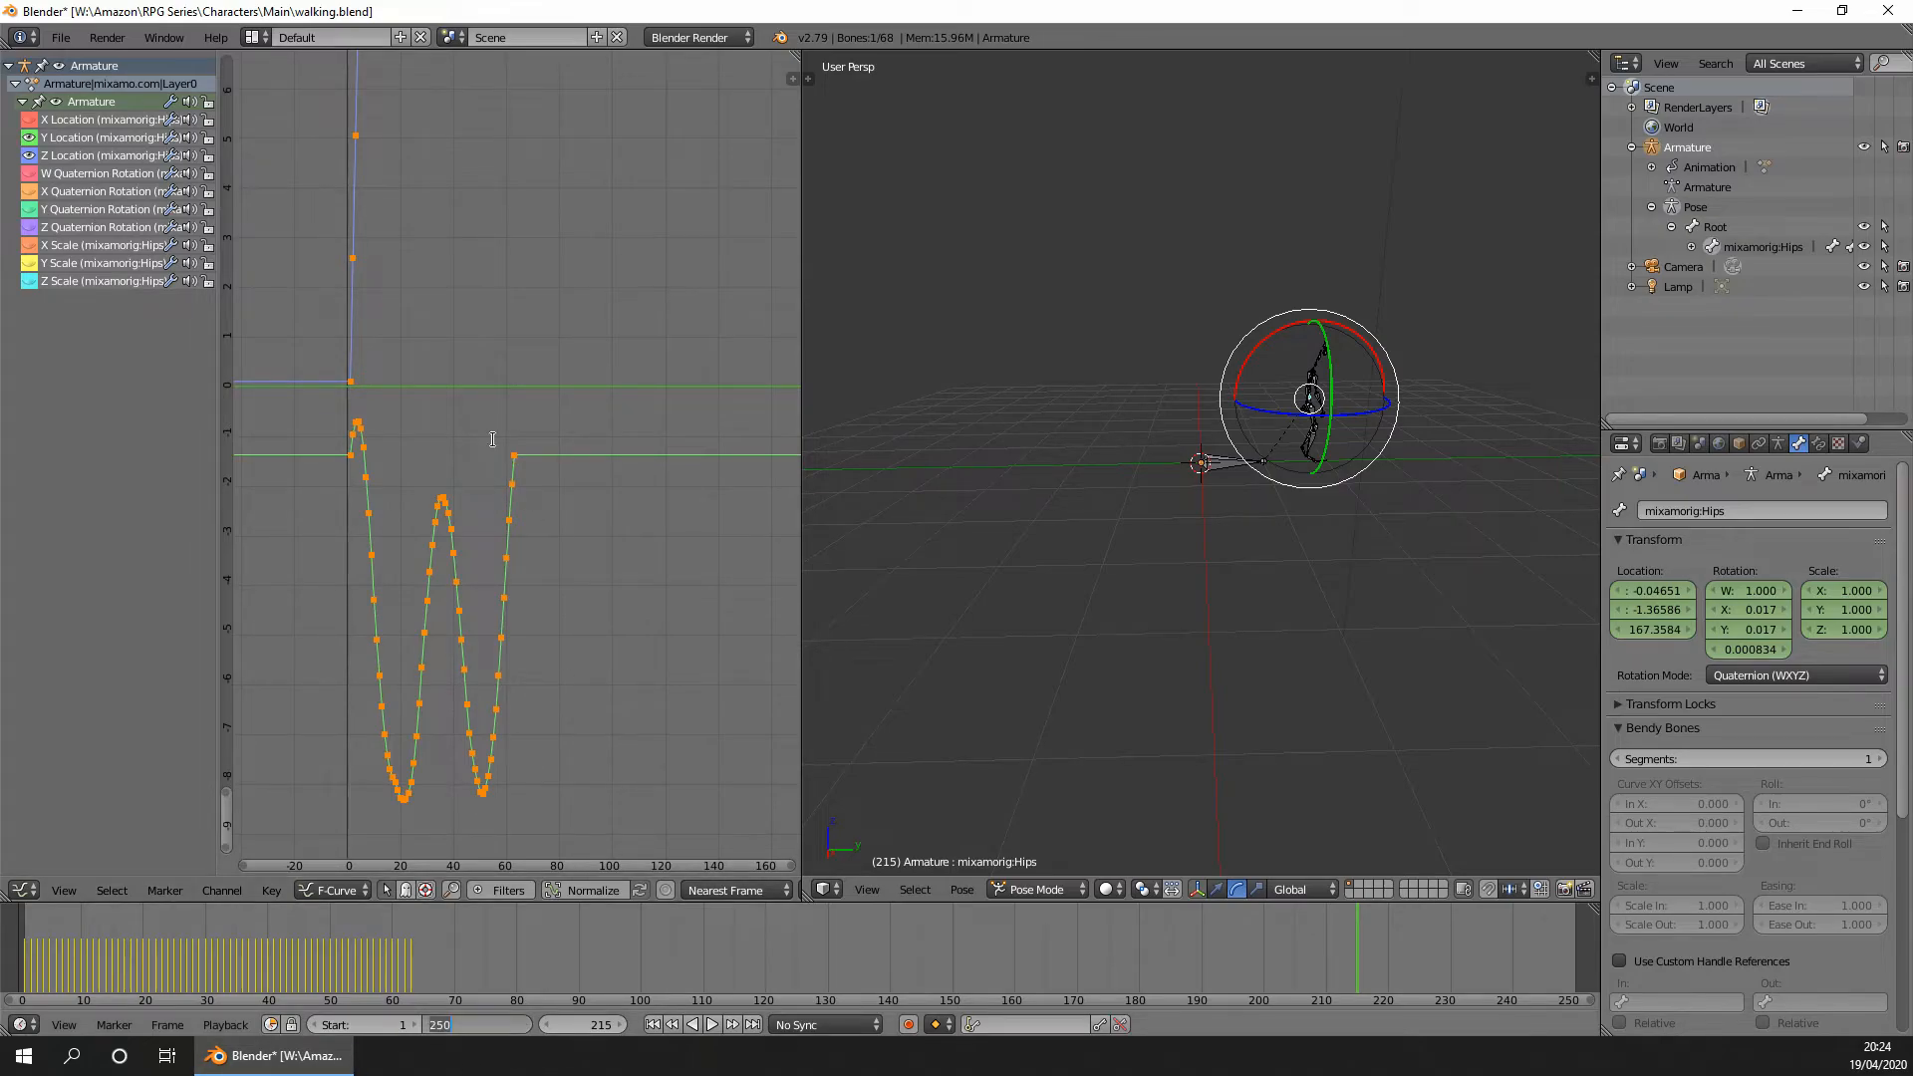
pyautogui.write('63')
pyautogui.press('Return')
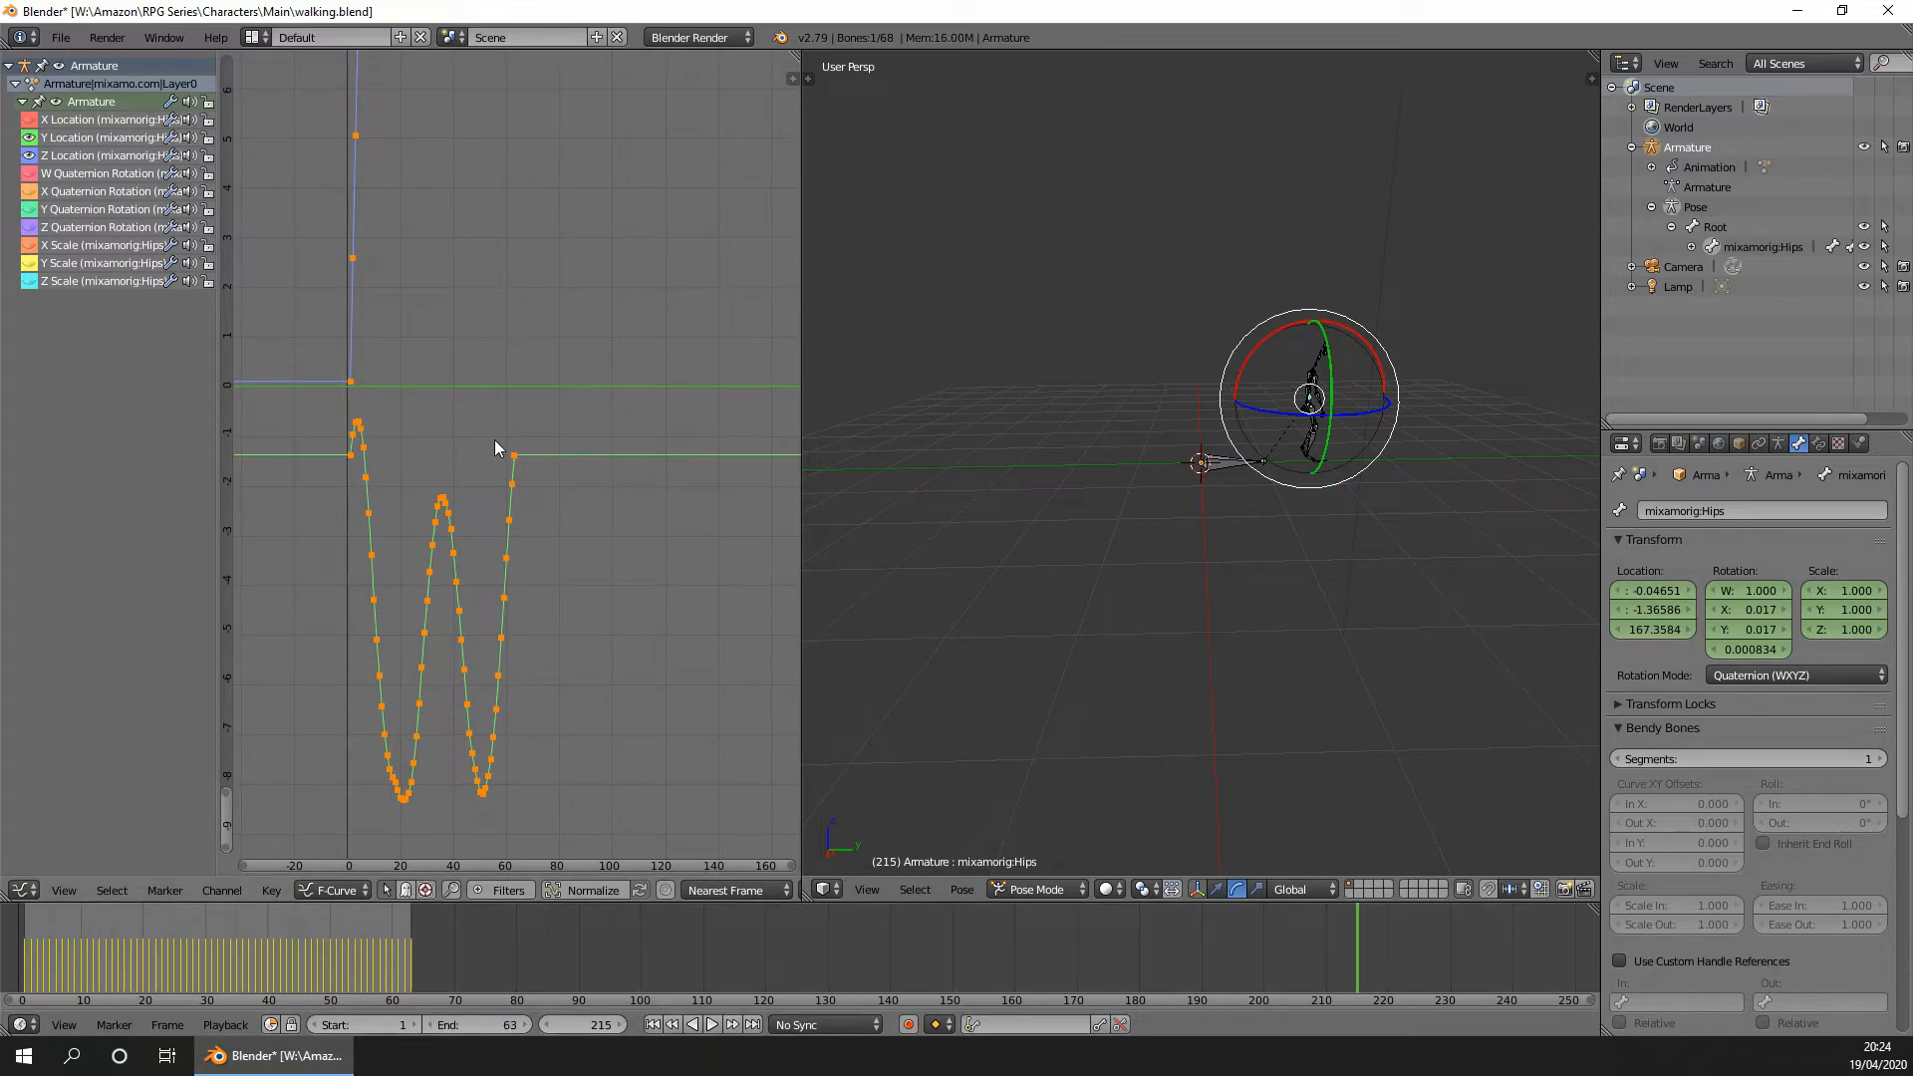
# Check the timeline's keyframe range and move the current frame to 0.
pyautogui.scroll(7, 393, 961)
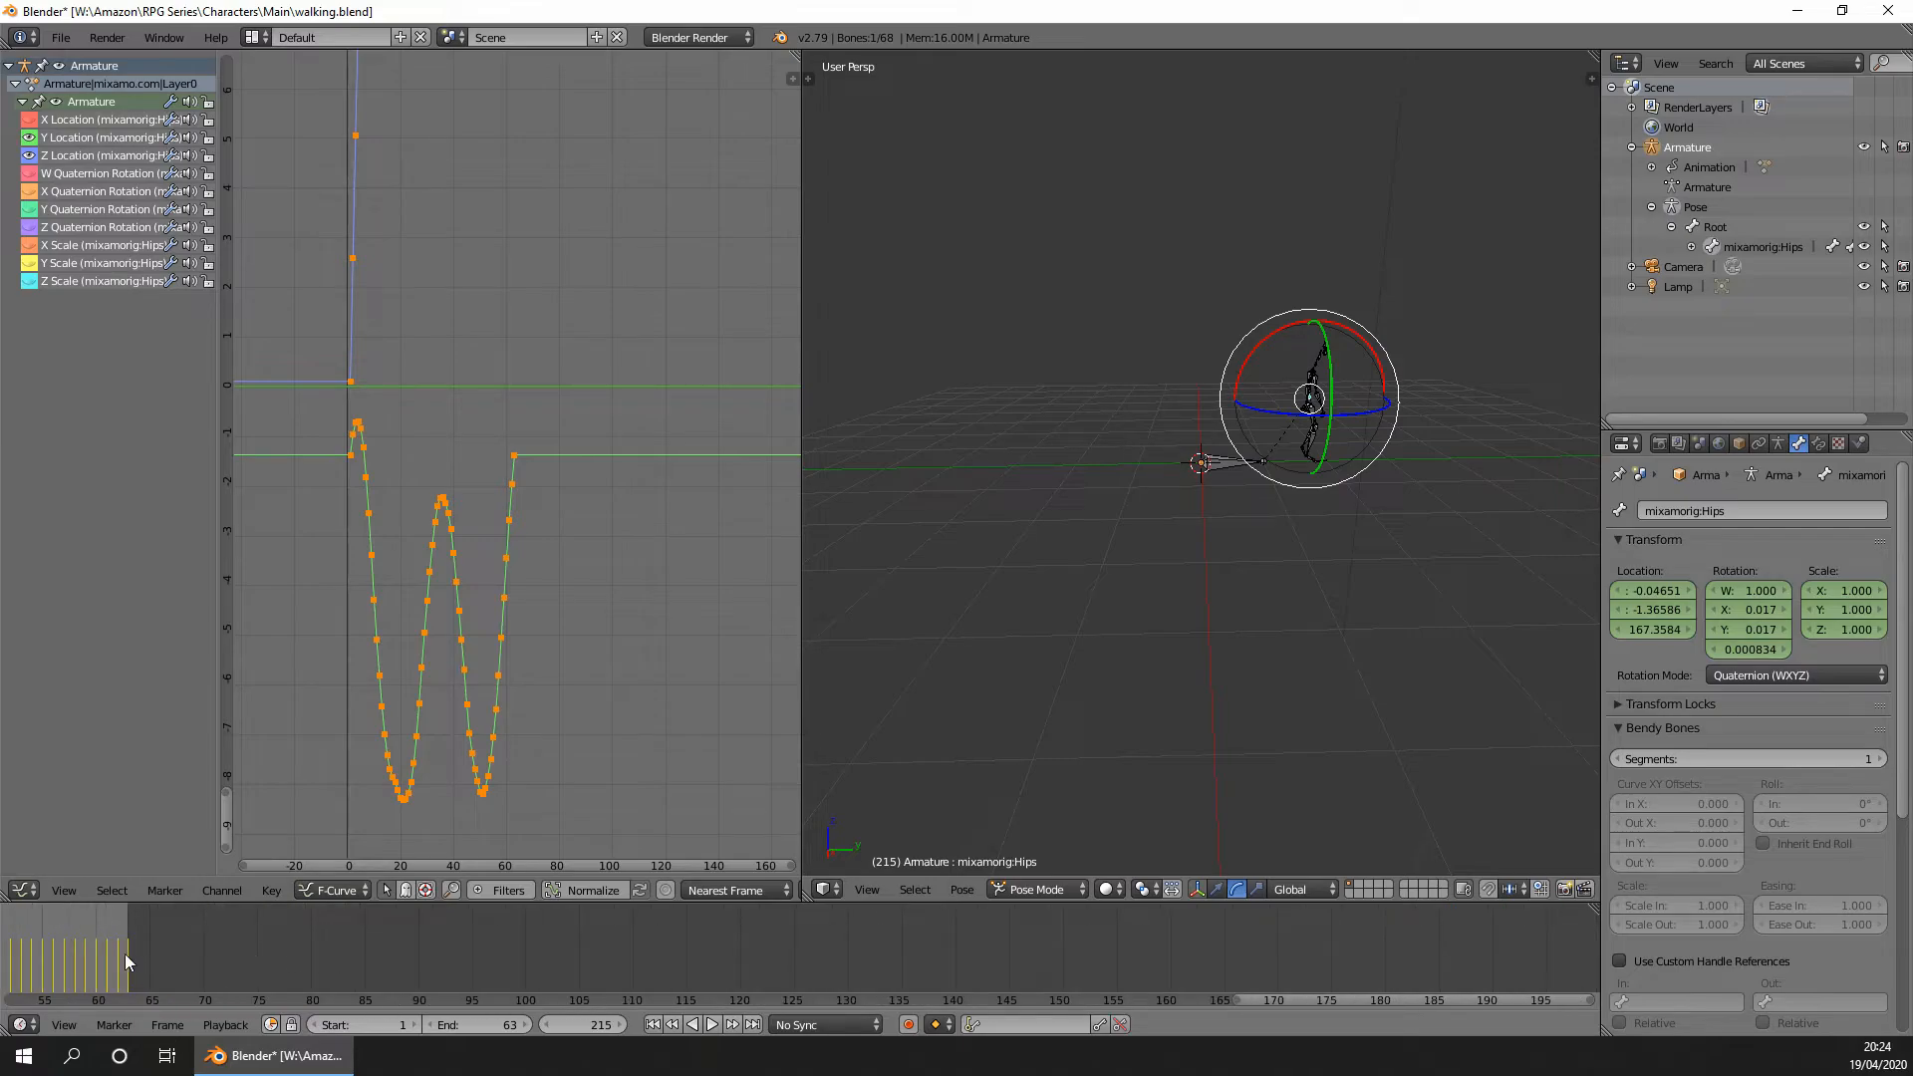
pyautogui.scroll(-8, 125, 951)
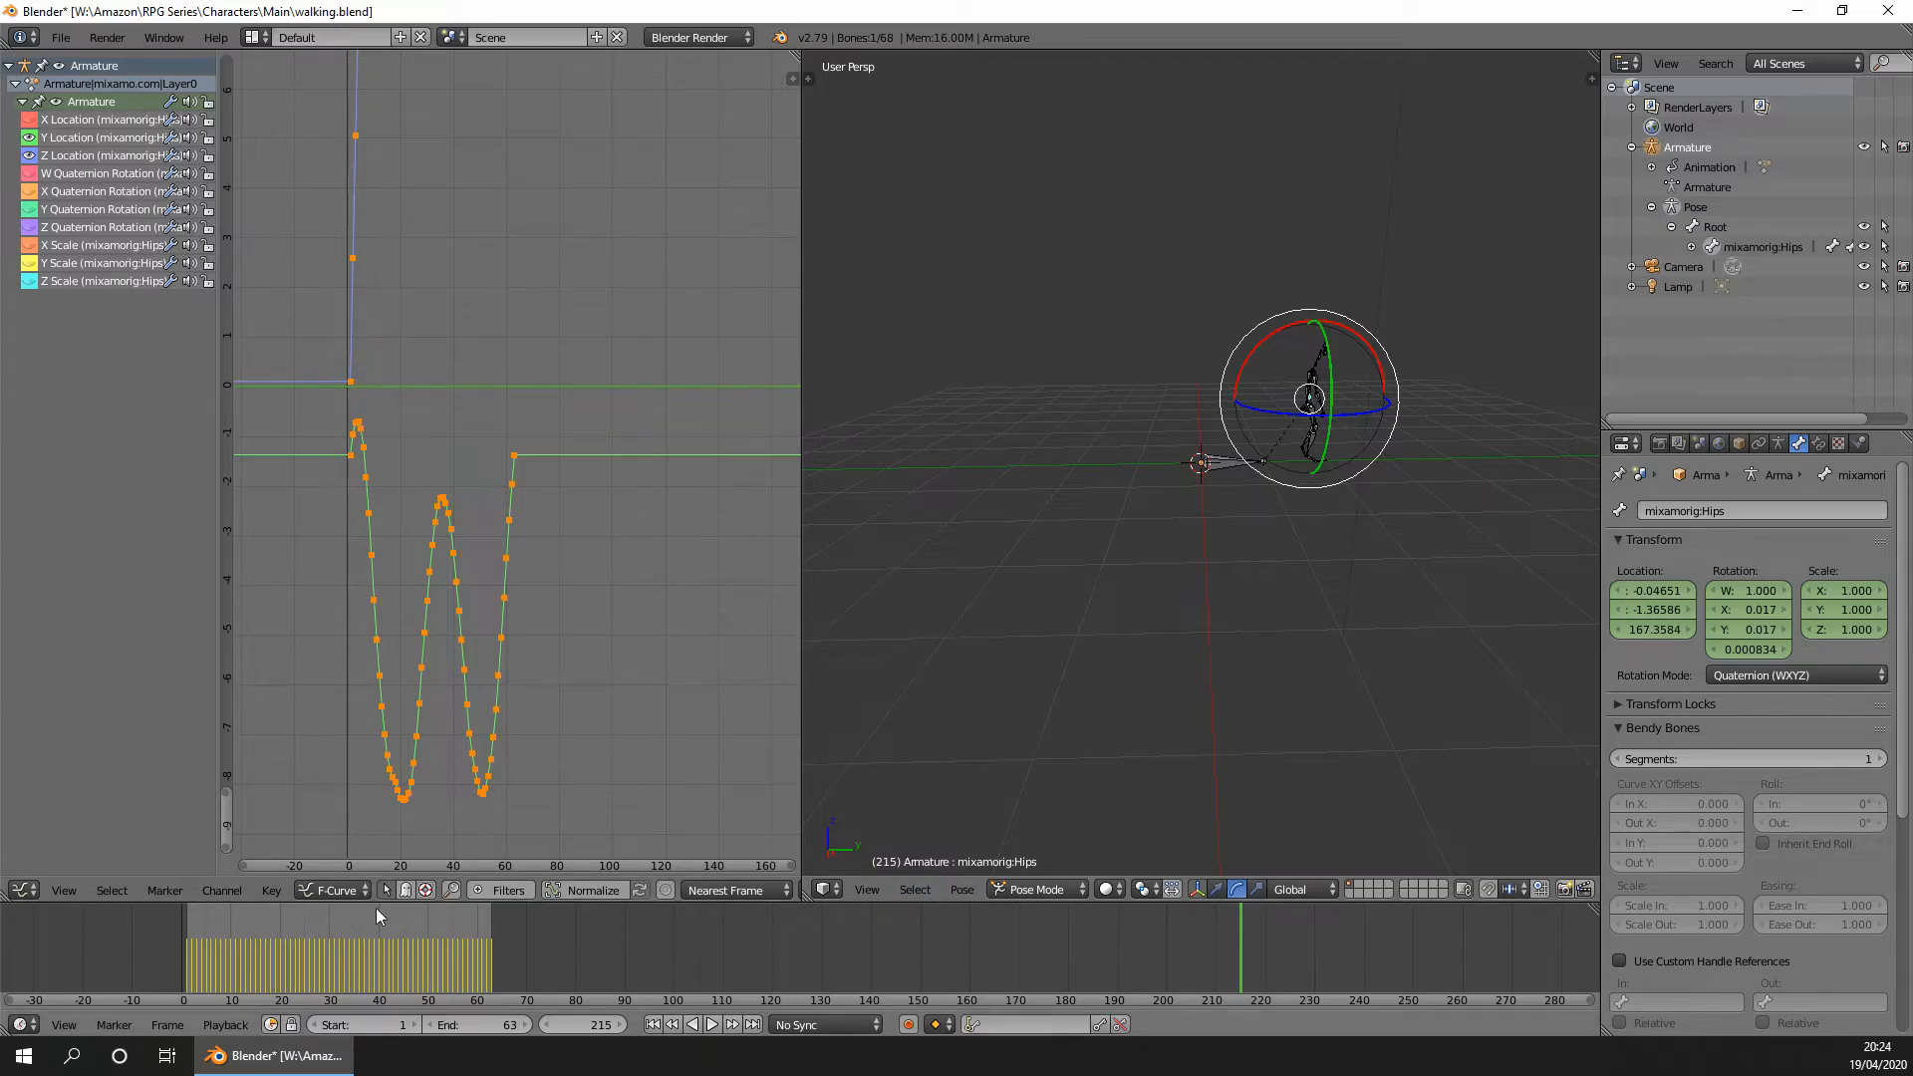
pyautogui.moveTo(237, 919); pyautogui.dragTo(98, 918)
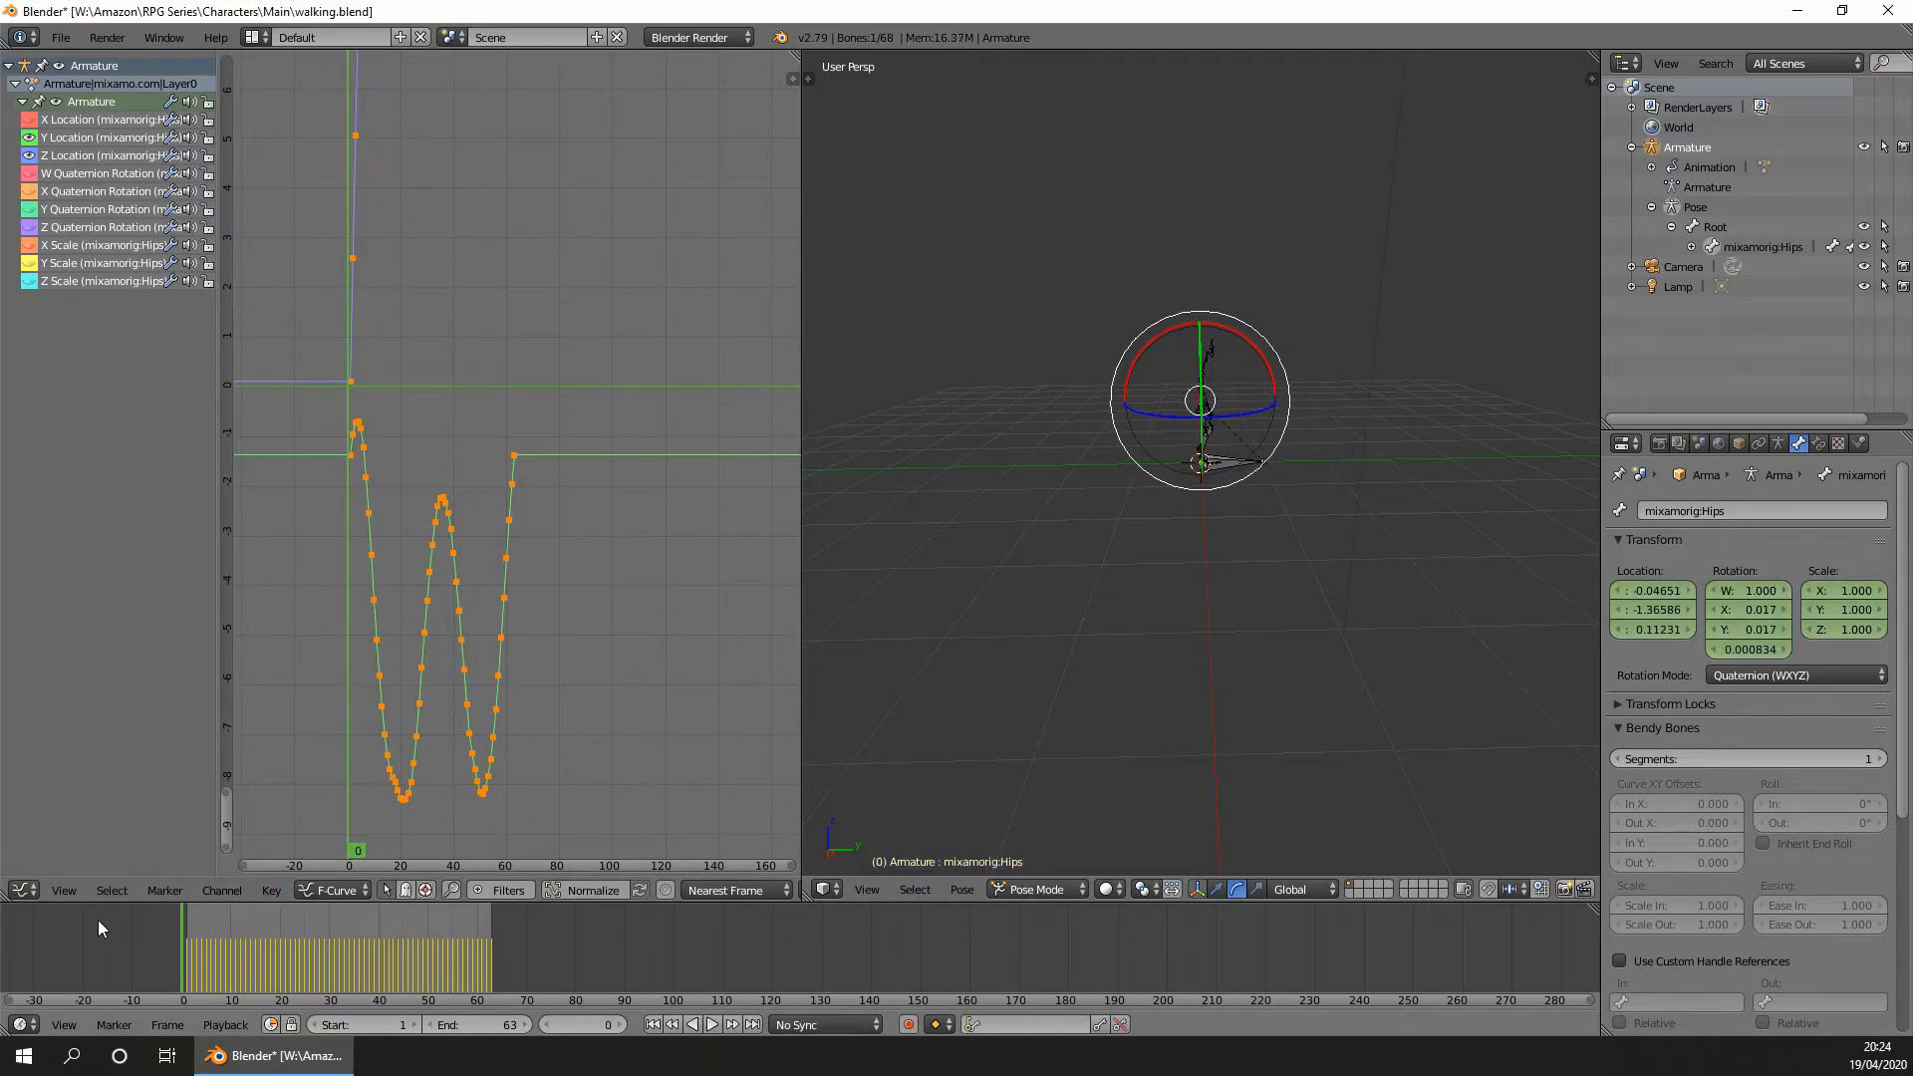
# Play through the walk animation and show only the Hips' Z Location curve in the Graph Editor.
pyautogui.click(712, 1026)
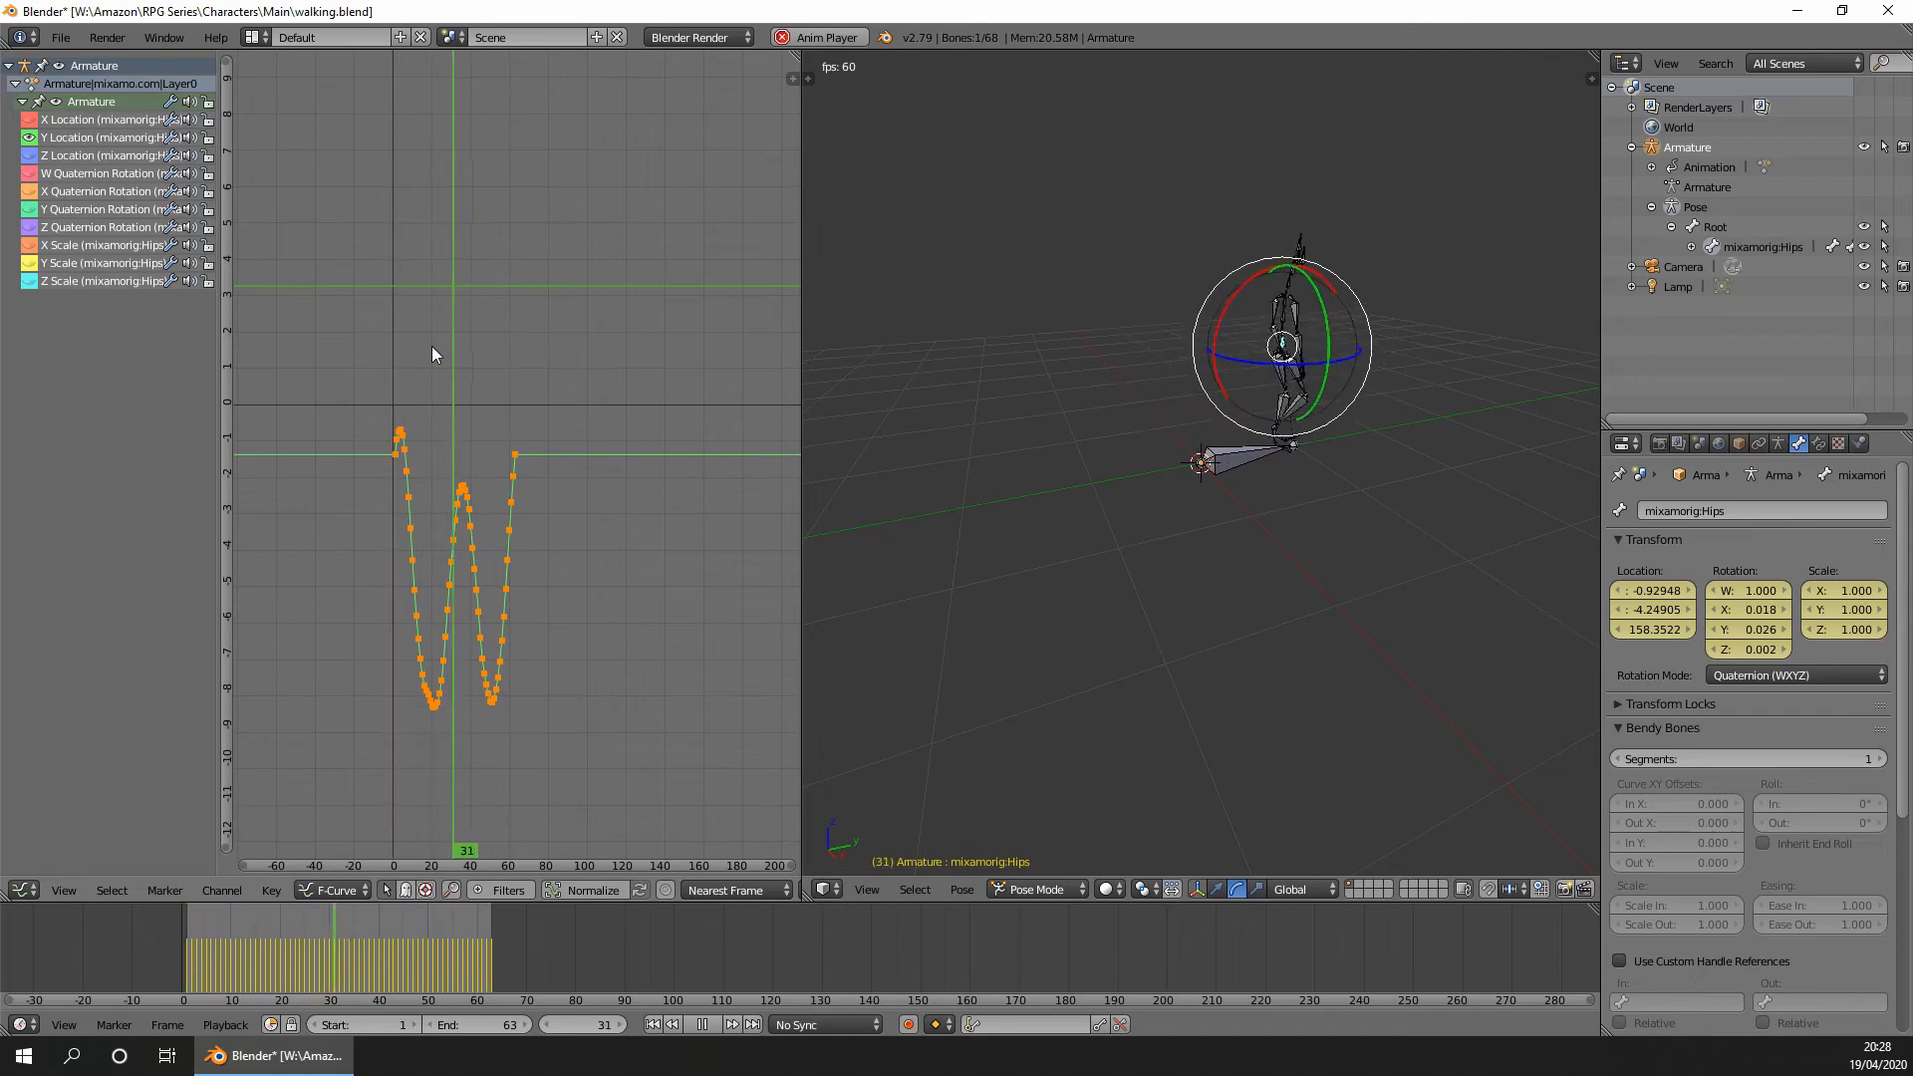
pyautogui.click(705, 1025)
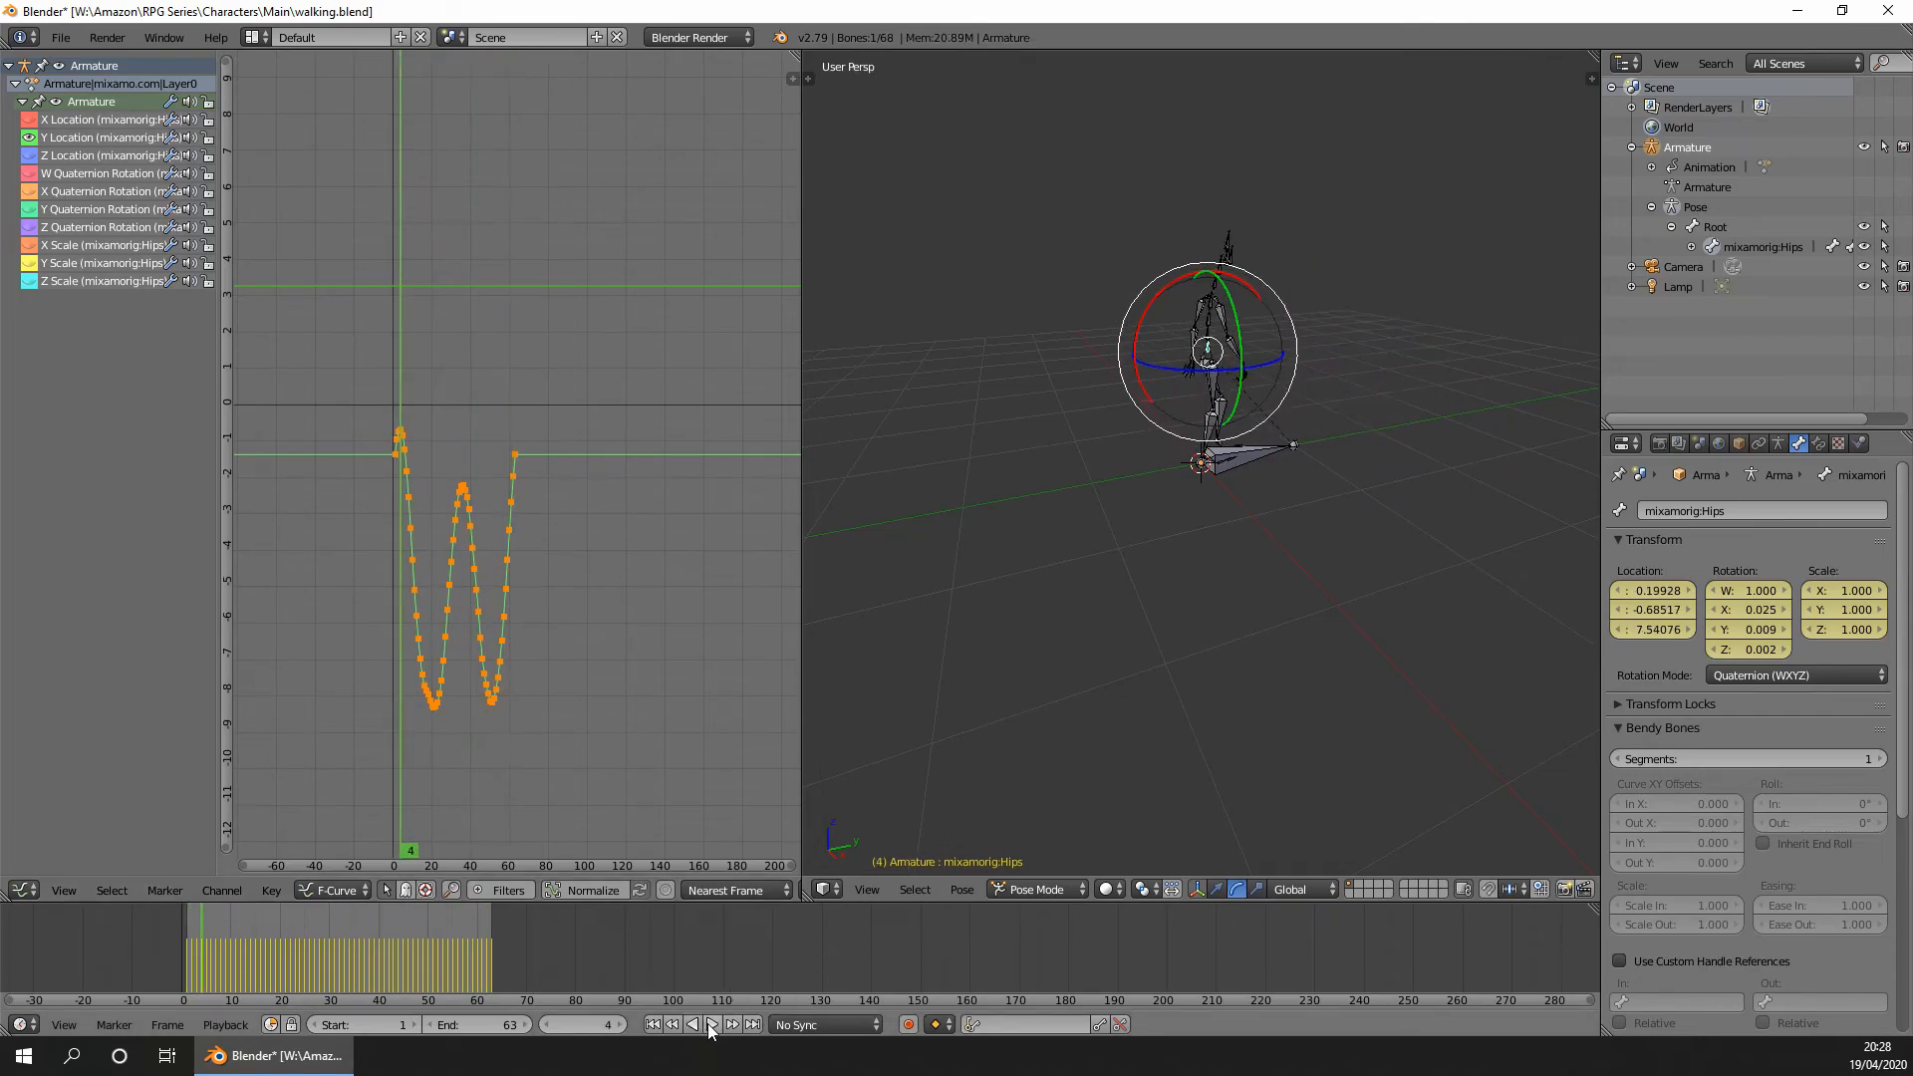
pyautogui.click(29, 138)
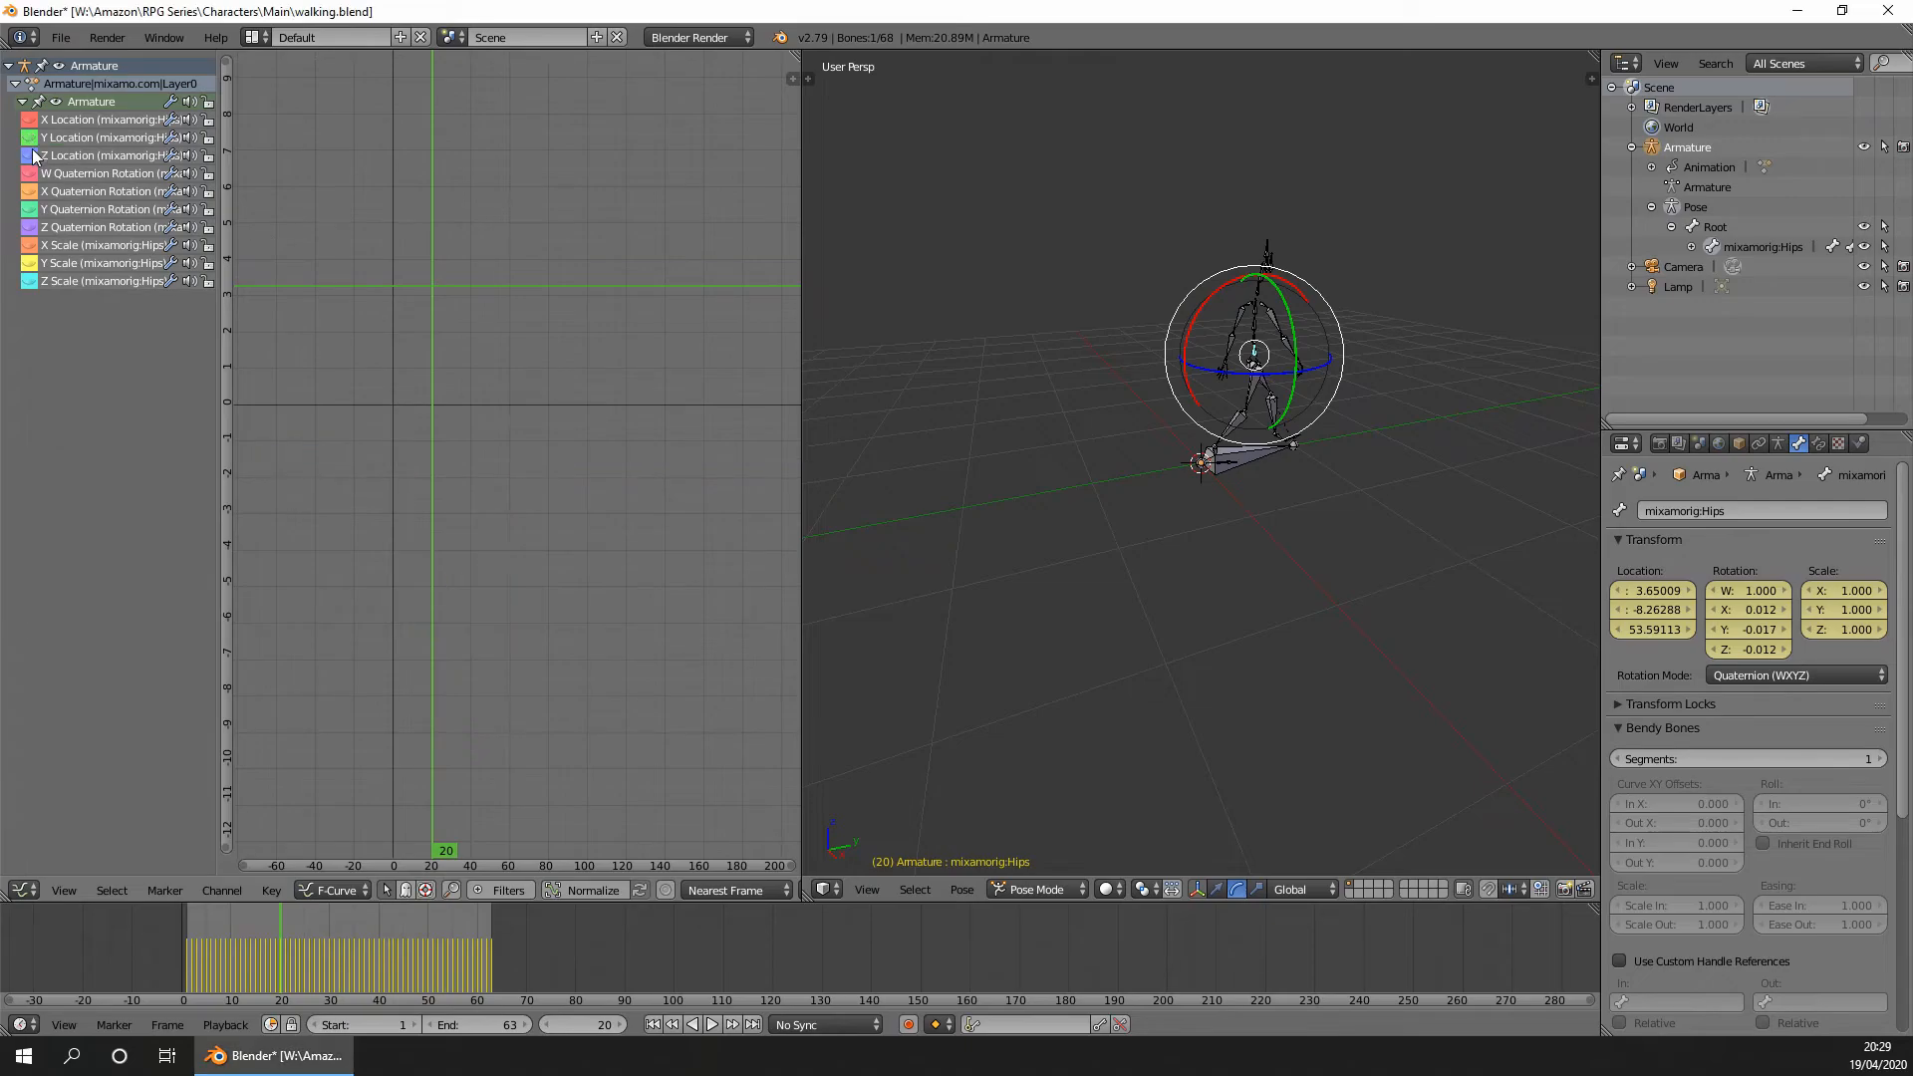
pyautogui.click(29, 155)
pyautogui.click(67, 155)
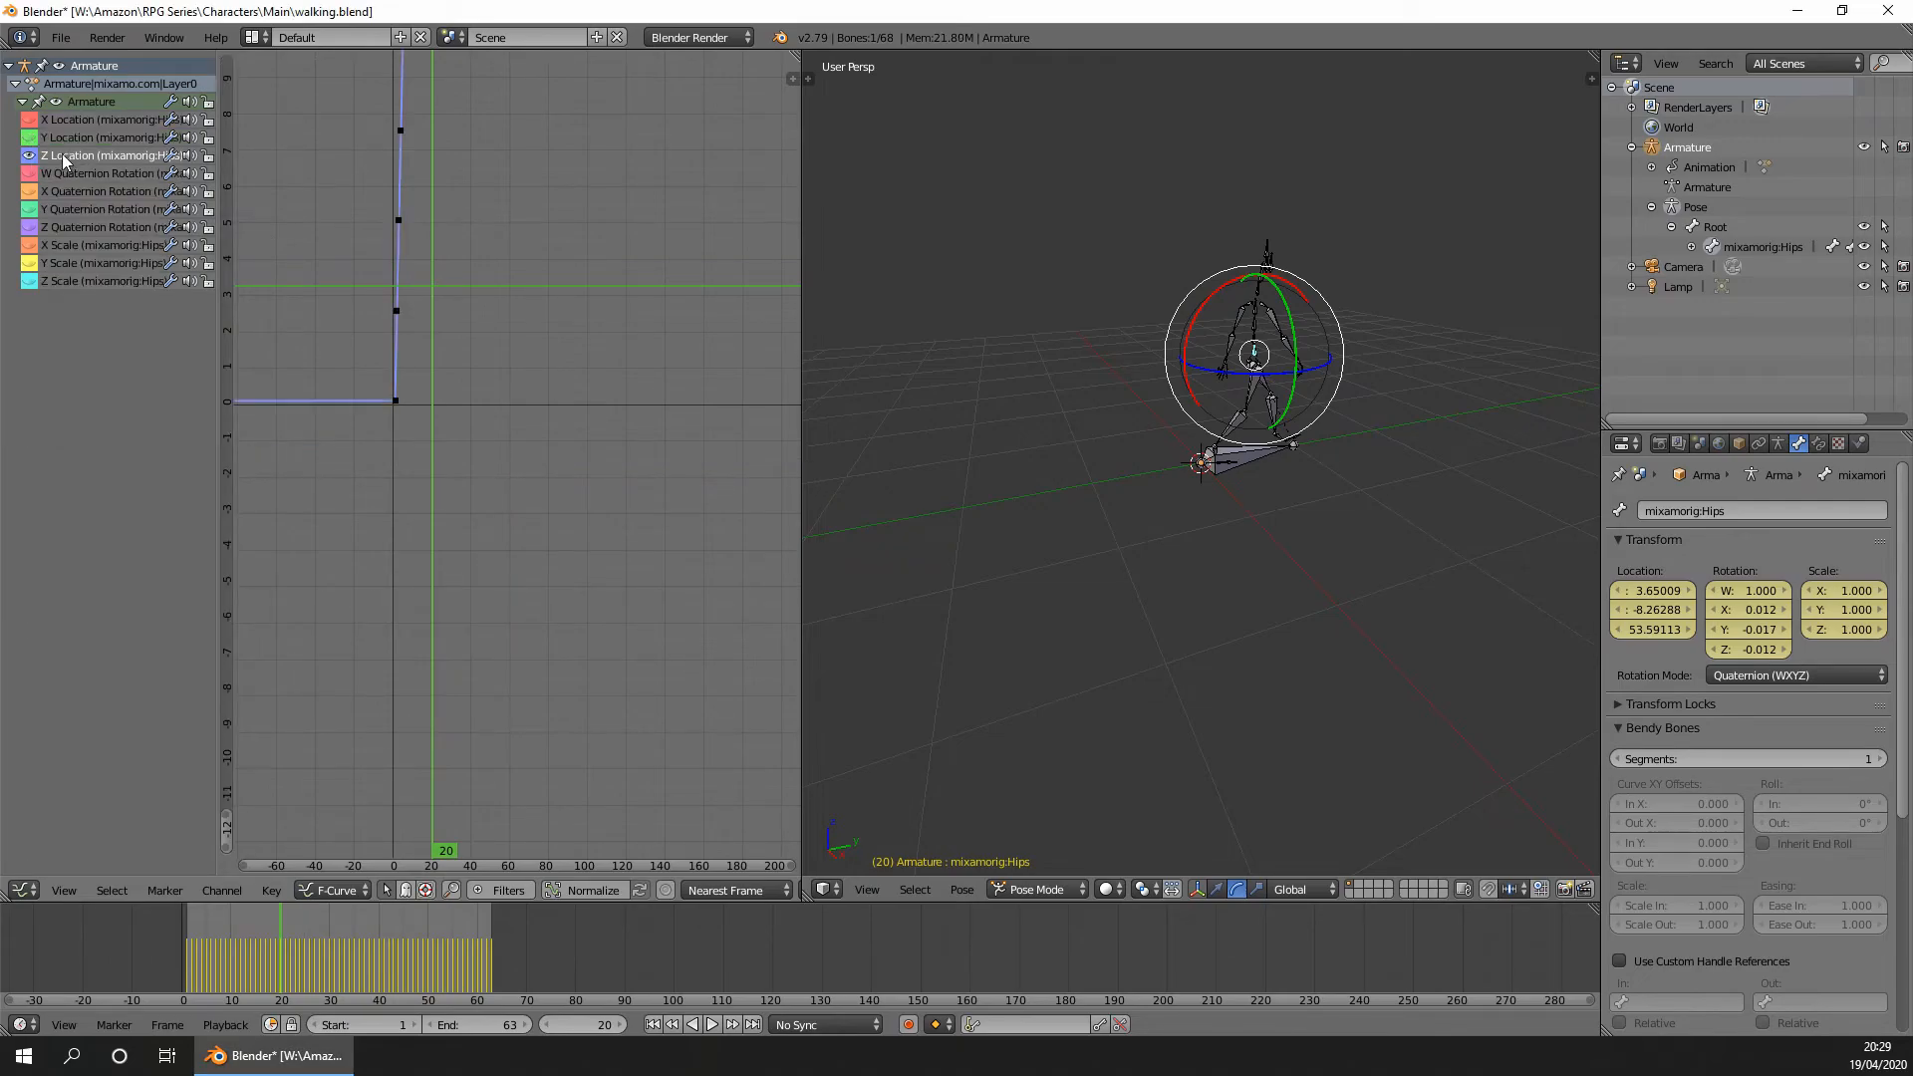
# Select all Hips Z Location keyframes and copy them with the current frame at 0.
pyautogui.click(279, 895)
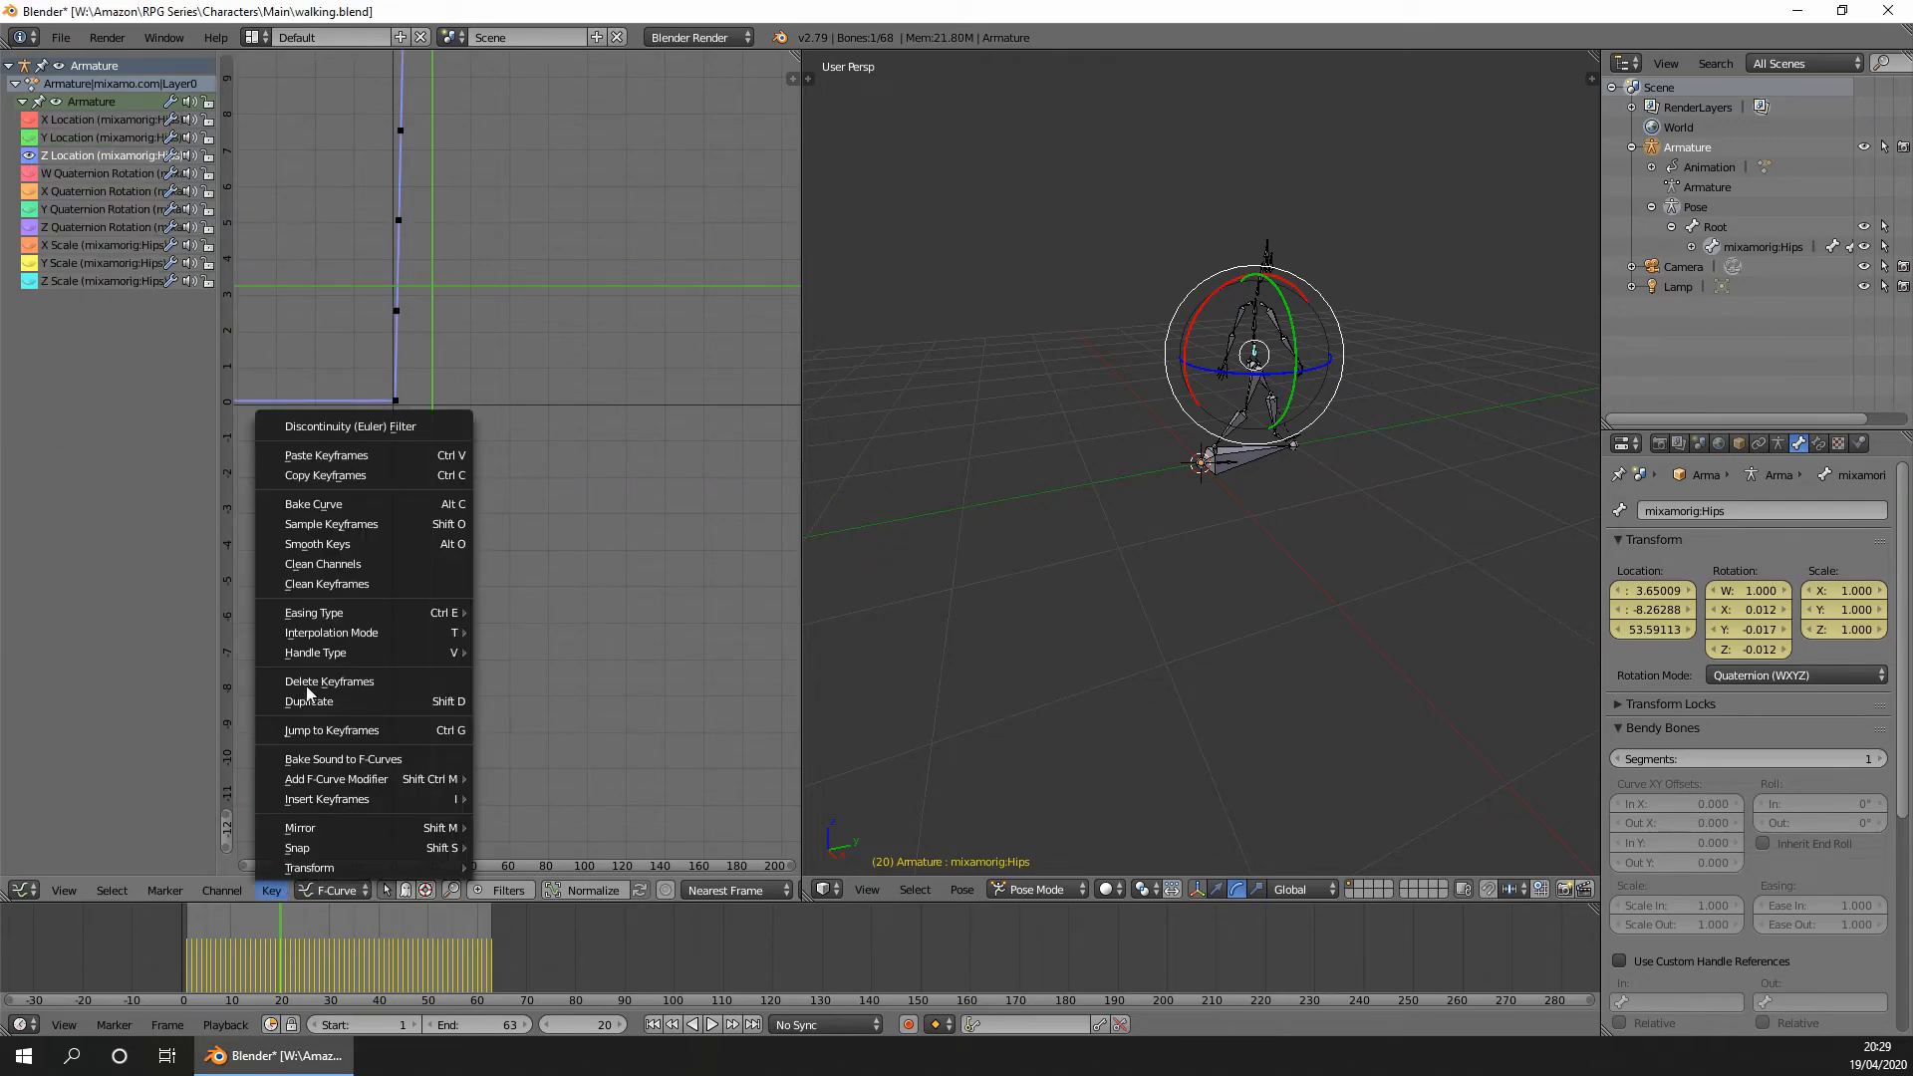
pyautogui.click(313, 478)
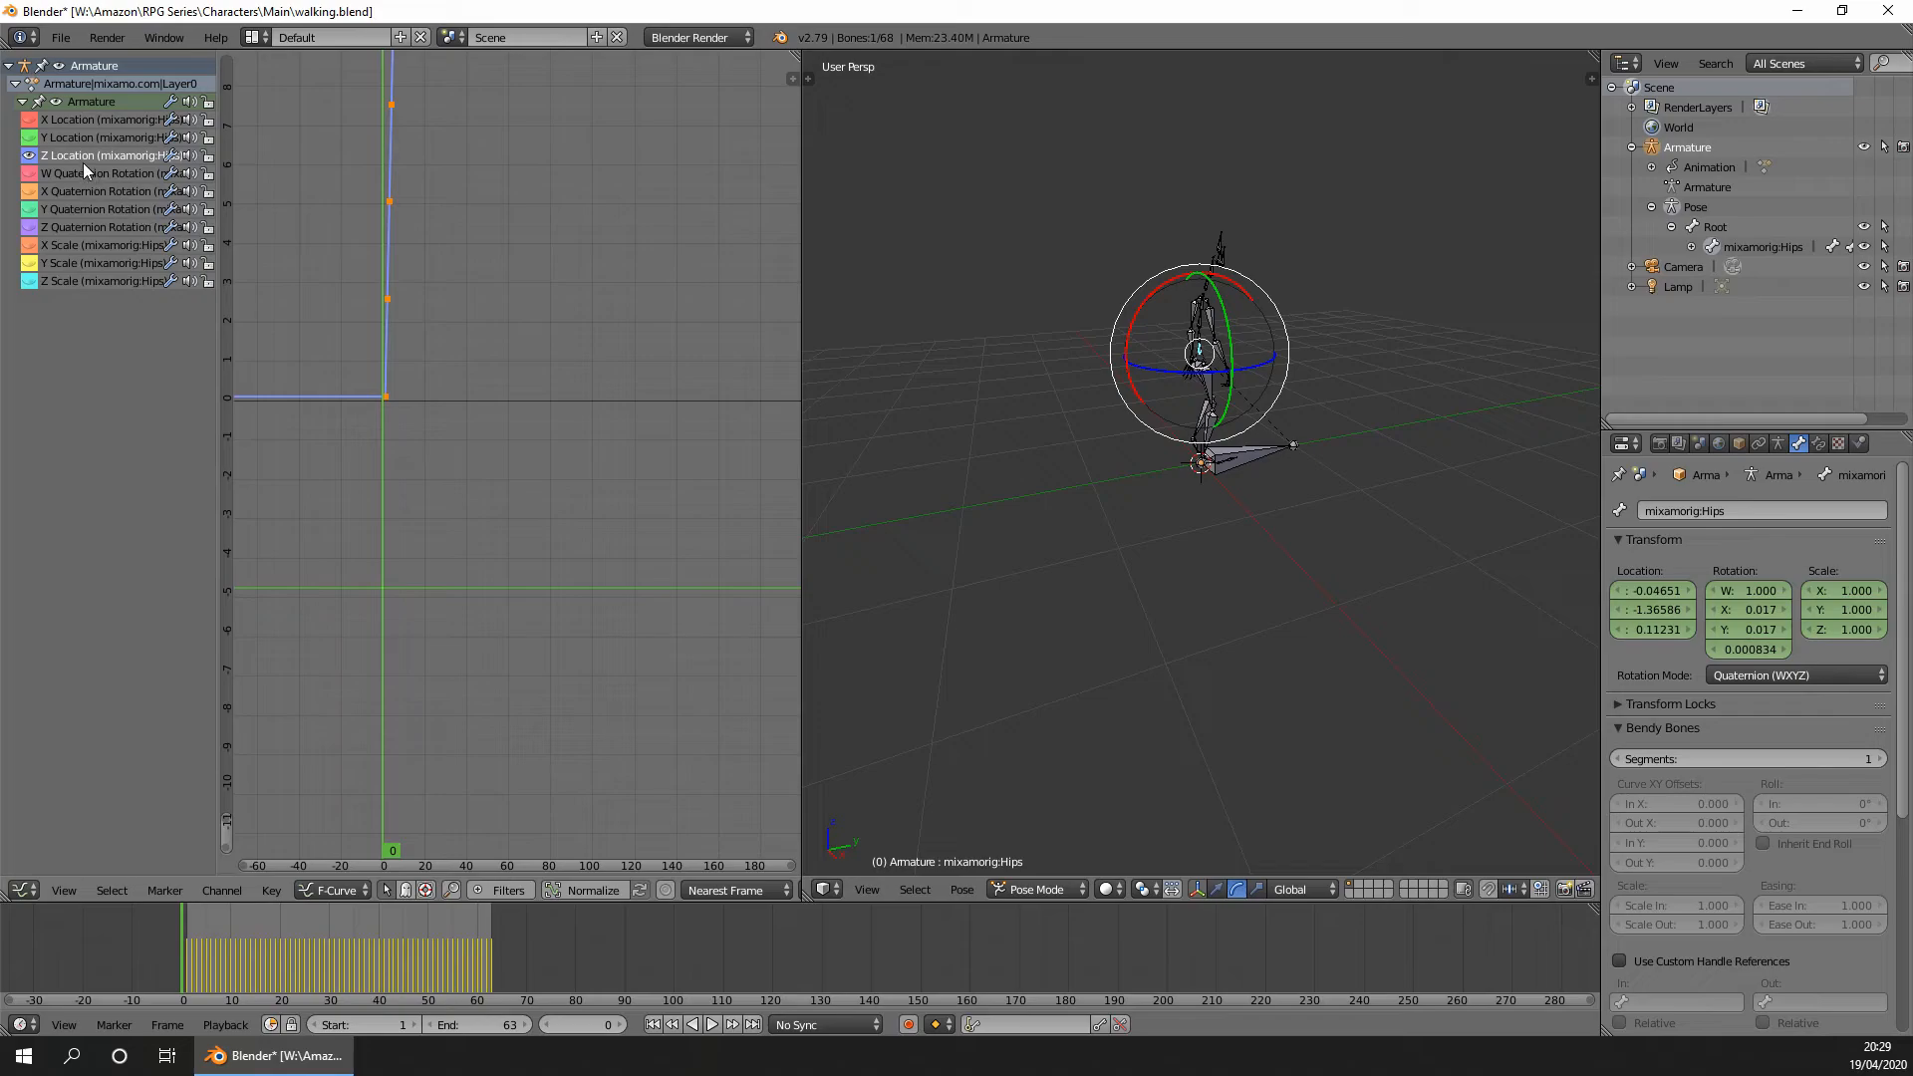
pyautogui.click(271, 889)
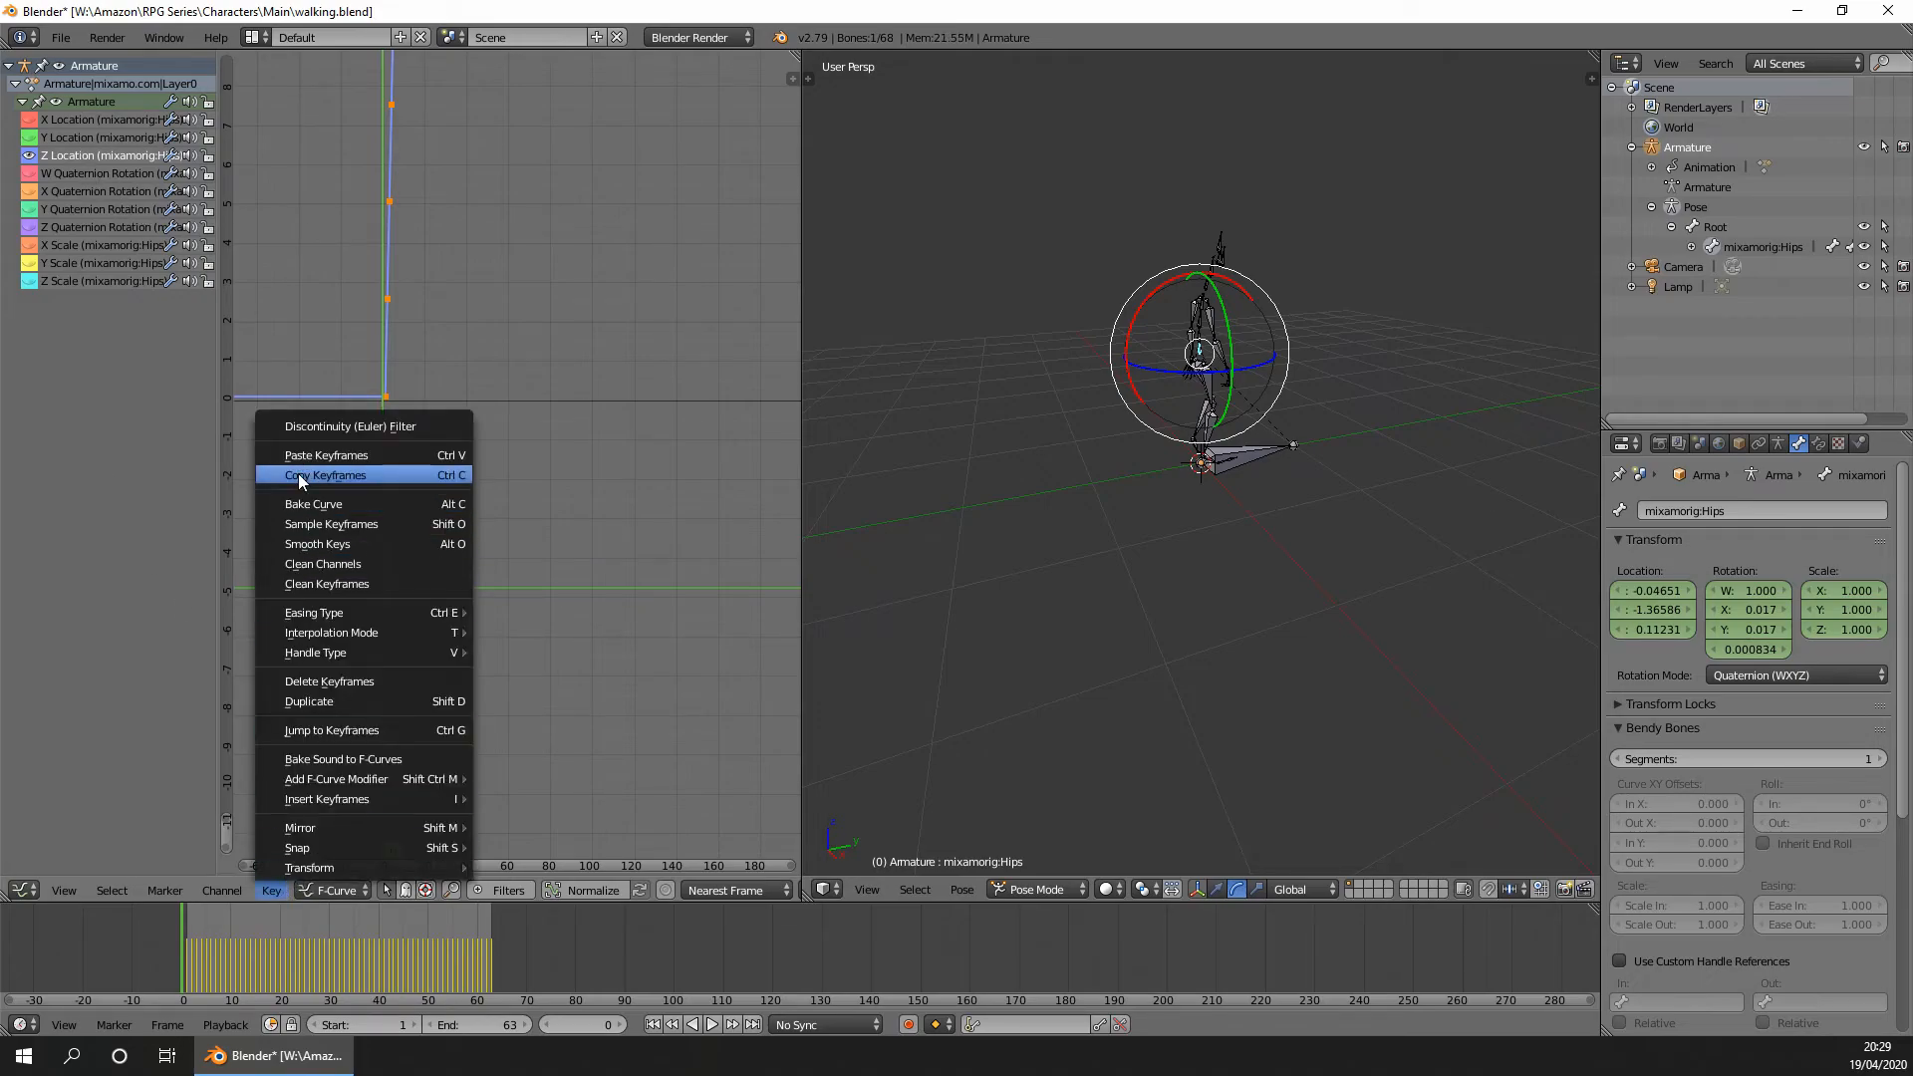
pyautogui.click(329, 475)
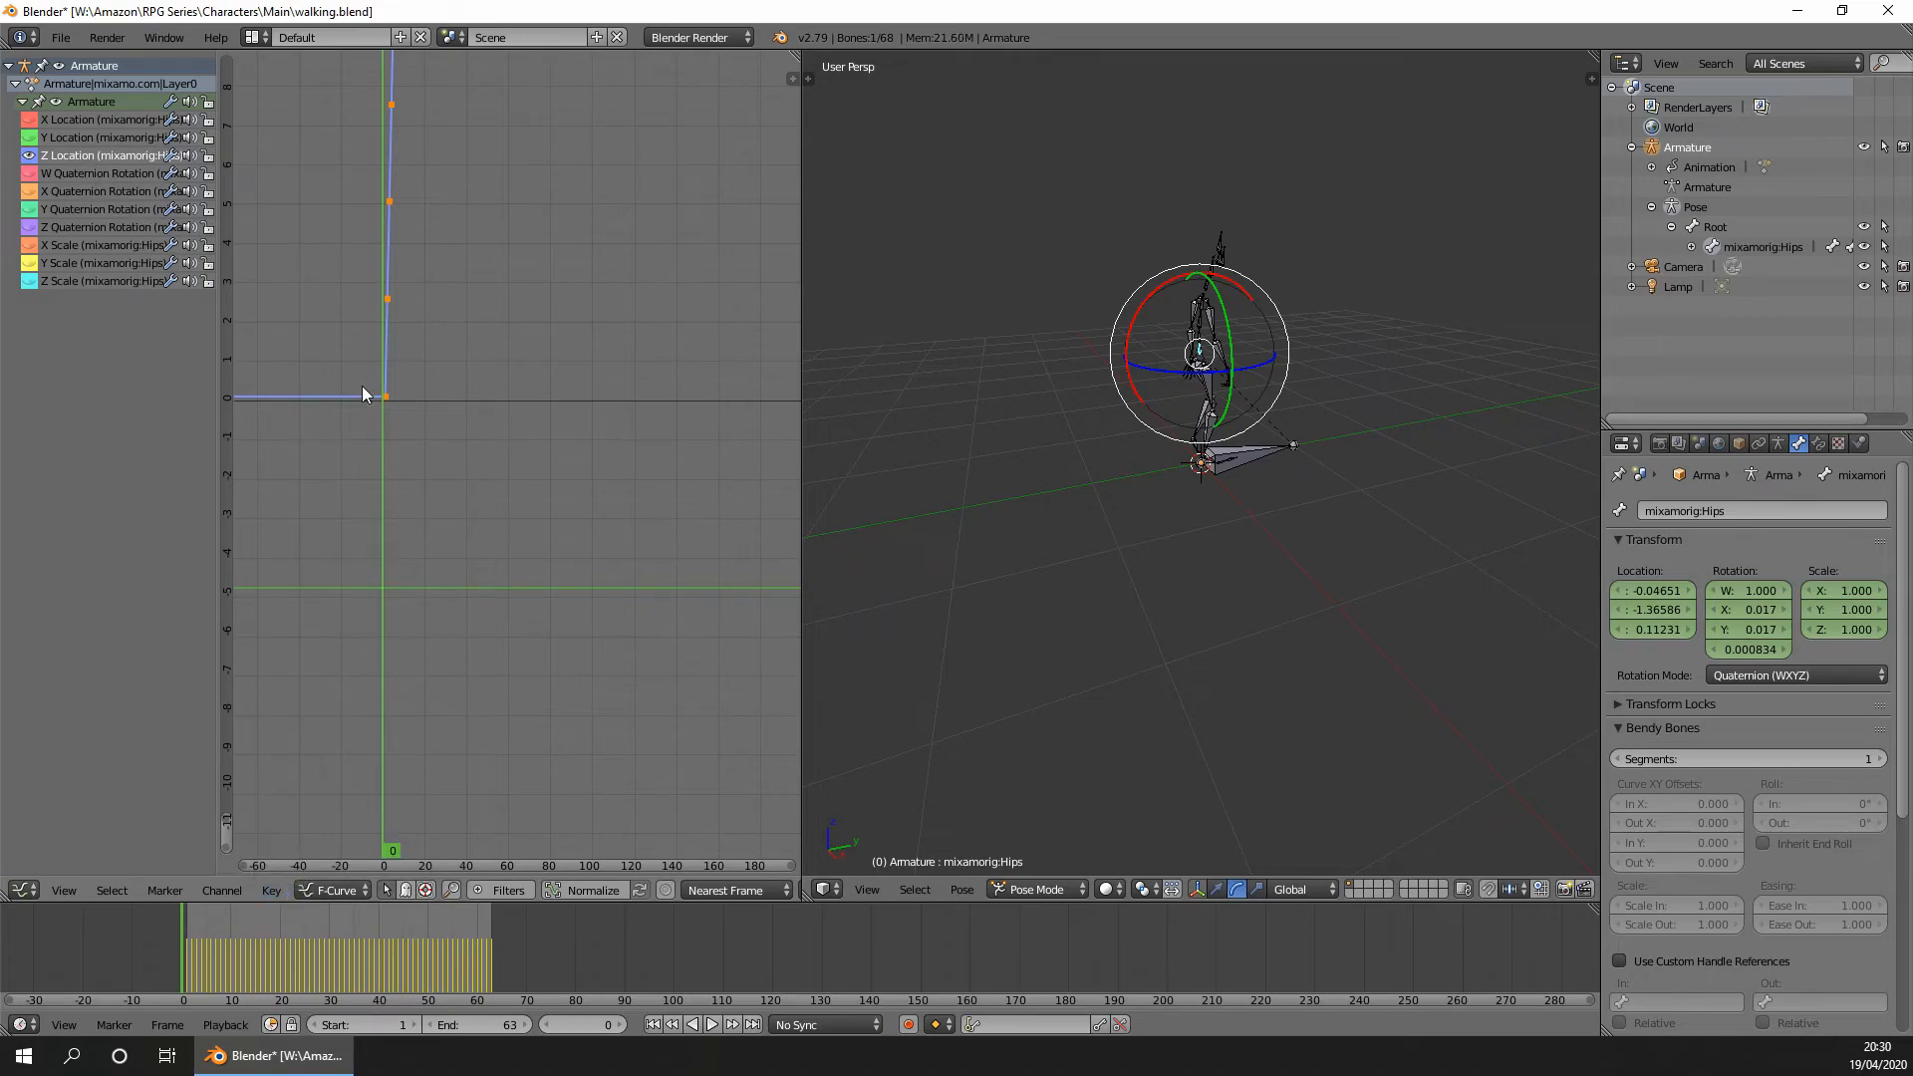
# Select the Root bone and insert keyframes on its X, Y and Z location at frame 0.
pyautogui.click(1716, 227)
pyautogui.press('n')
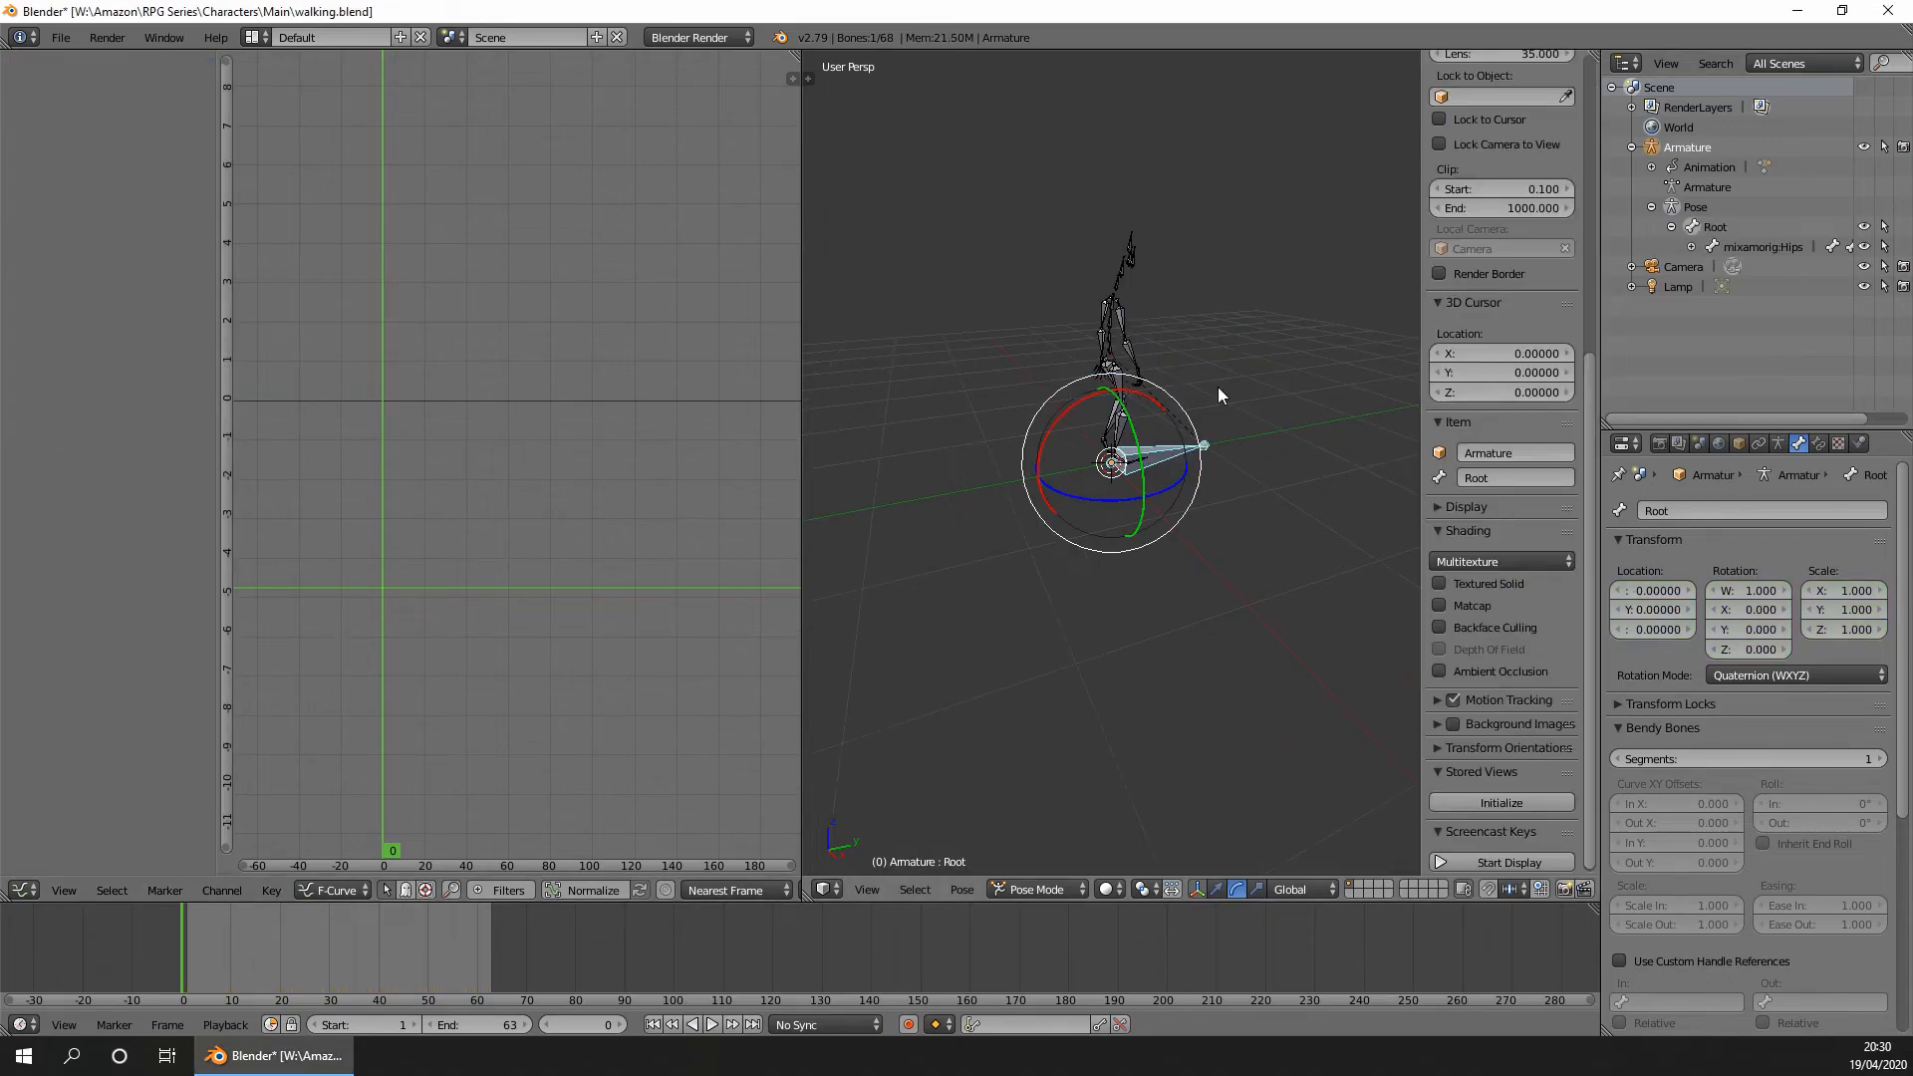
pyautogui.scroll(5, 1502, 249)
pyautogui.rightClick(1486, 111)
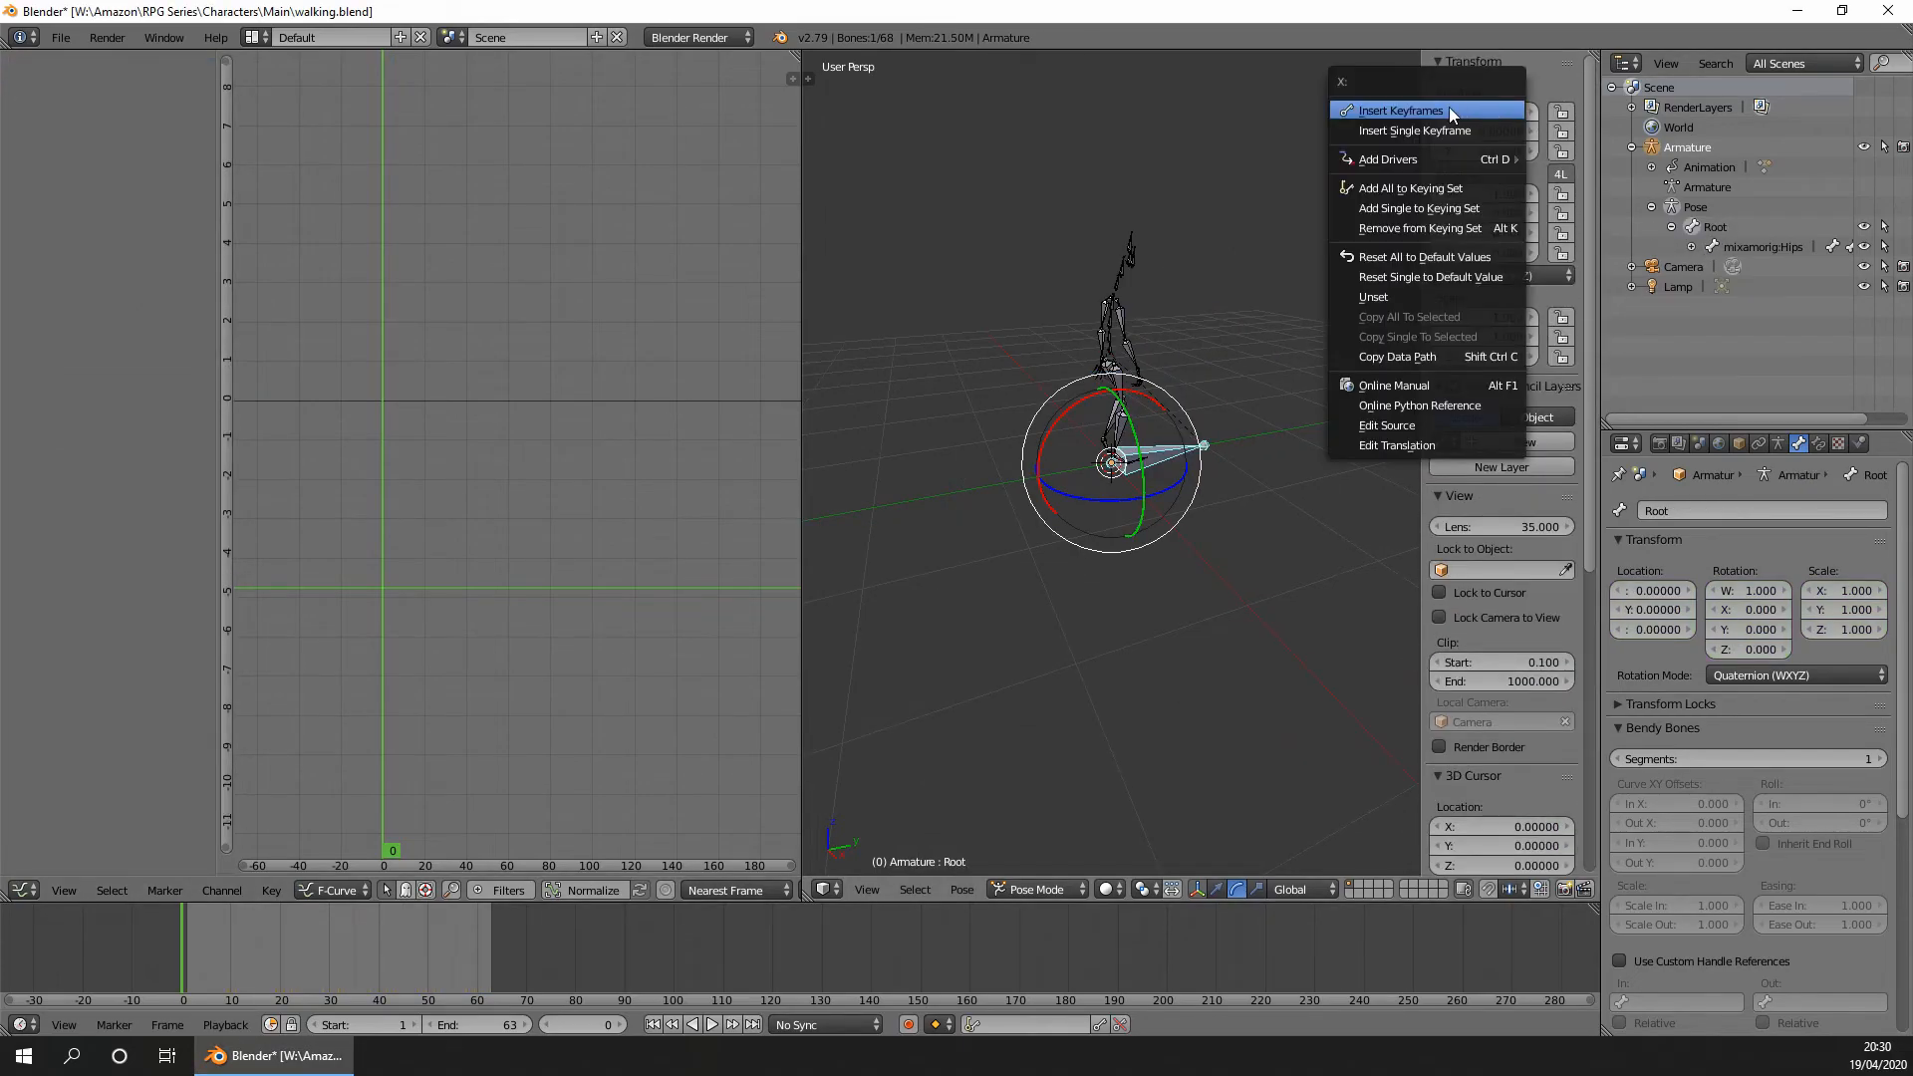
pyautogui.click(1448, 110)
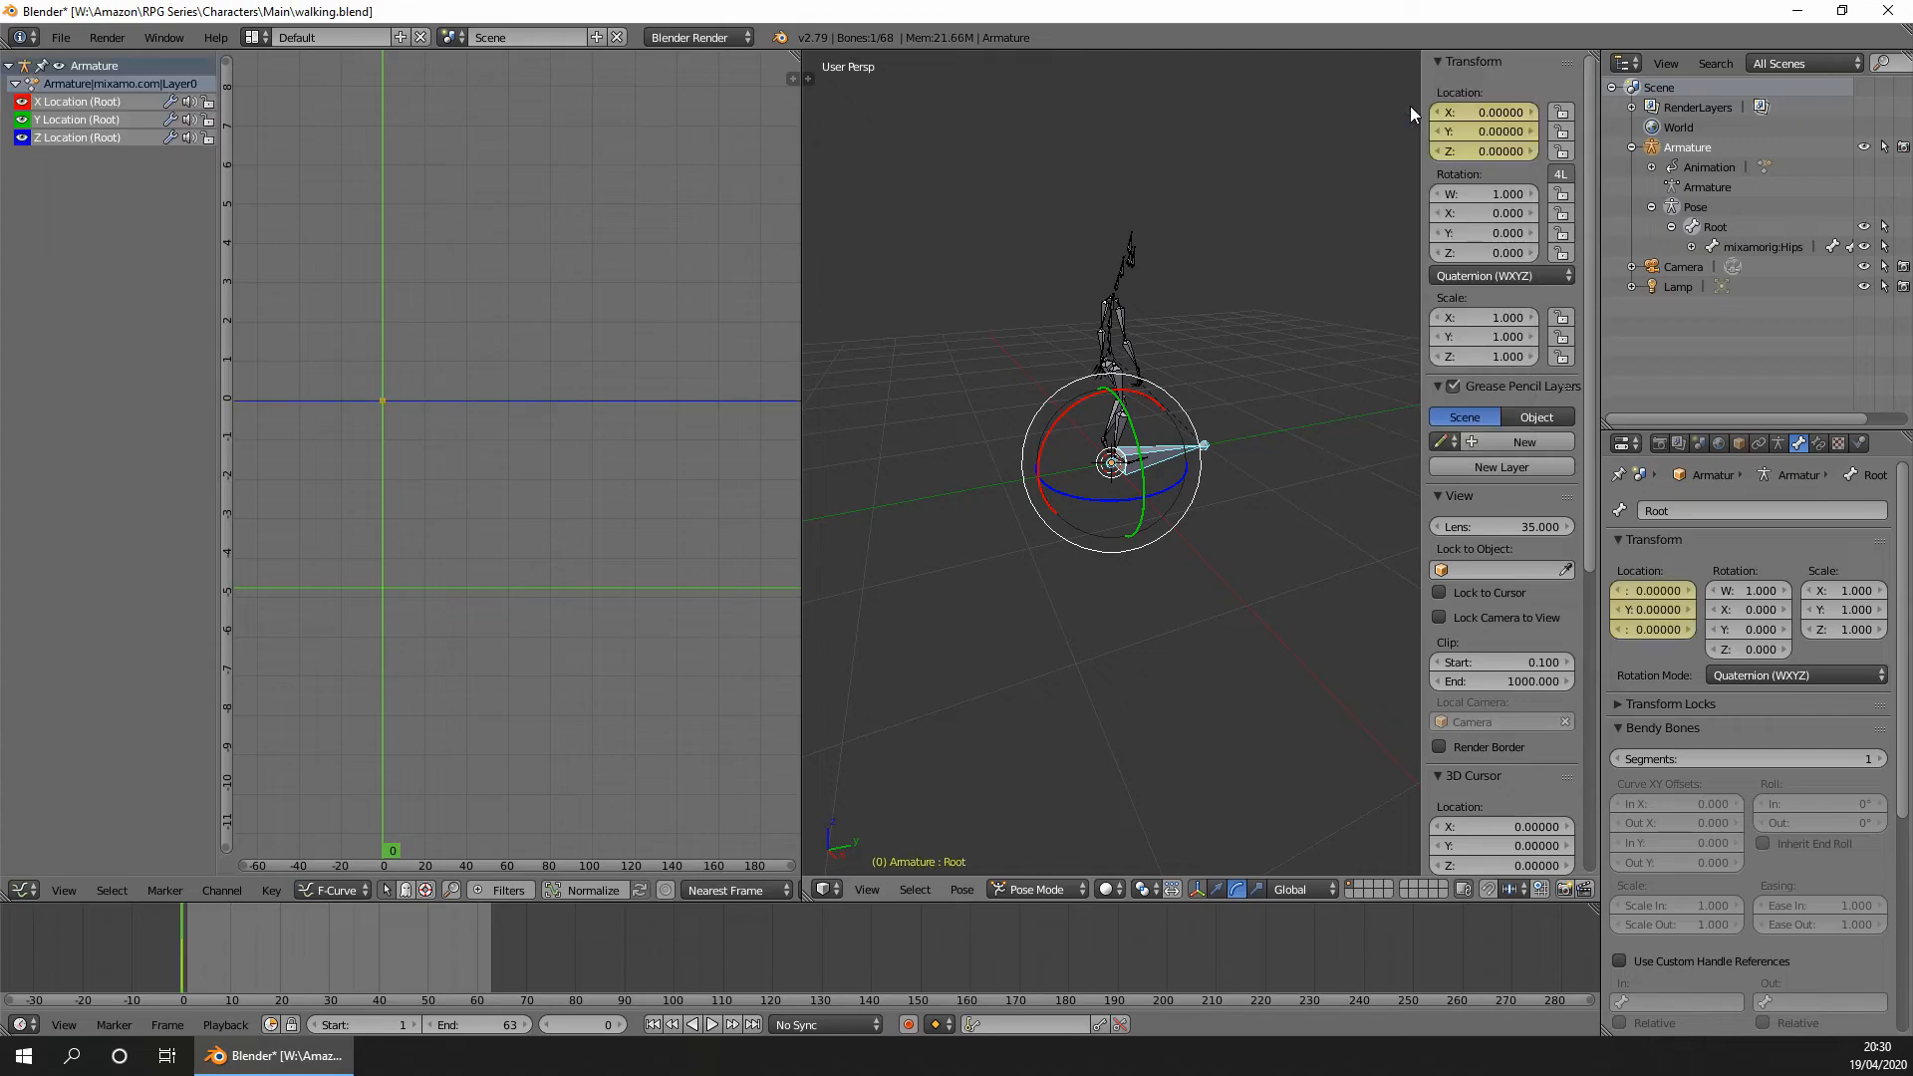
# Show only the Root bone's Y Location curve and paste the copied Hips keyframes into it.
pyautogui.click(19, 140)
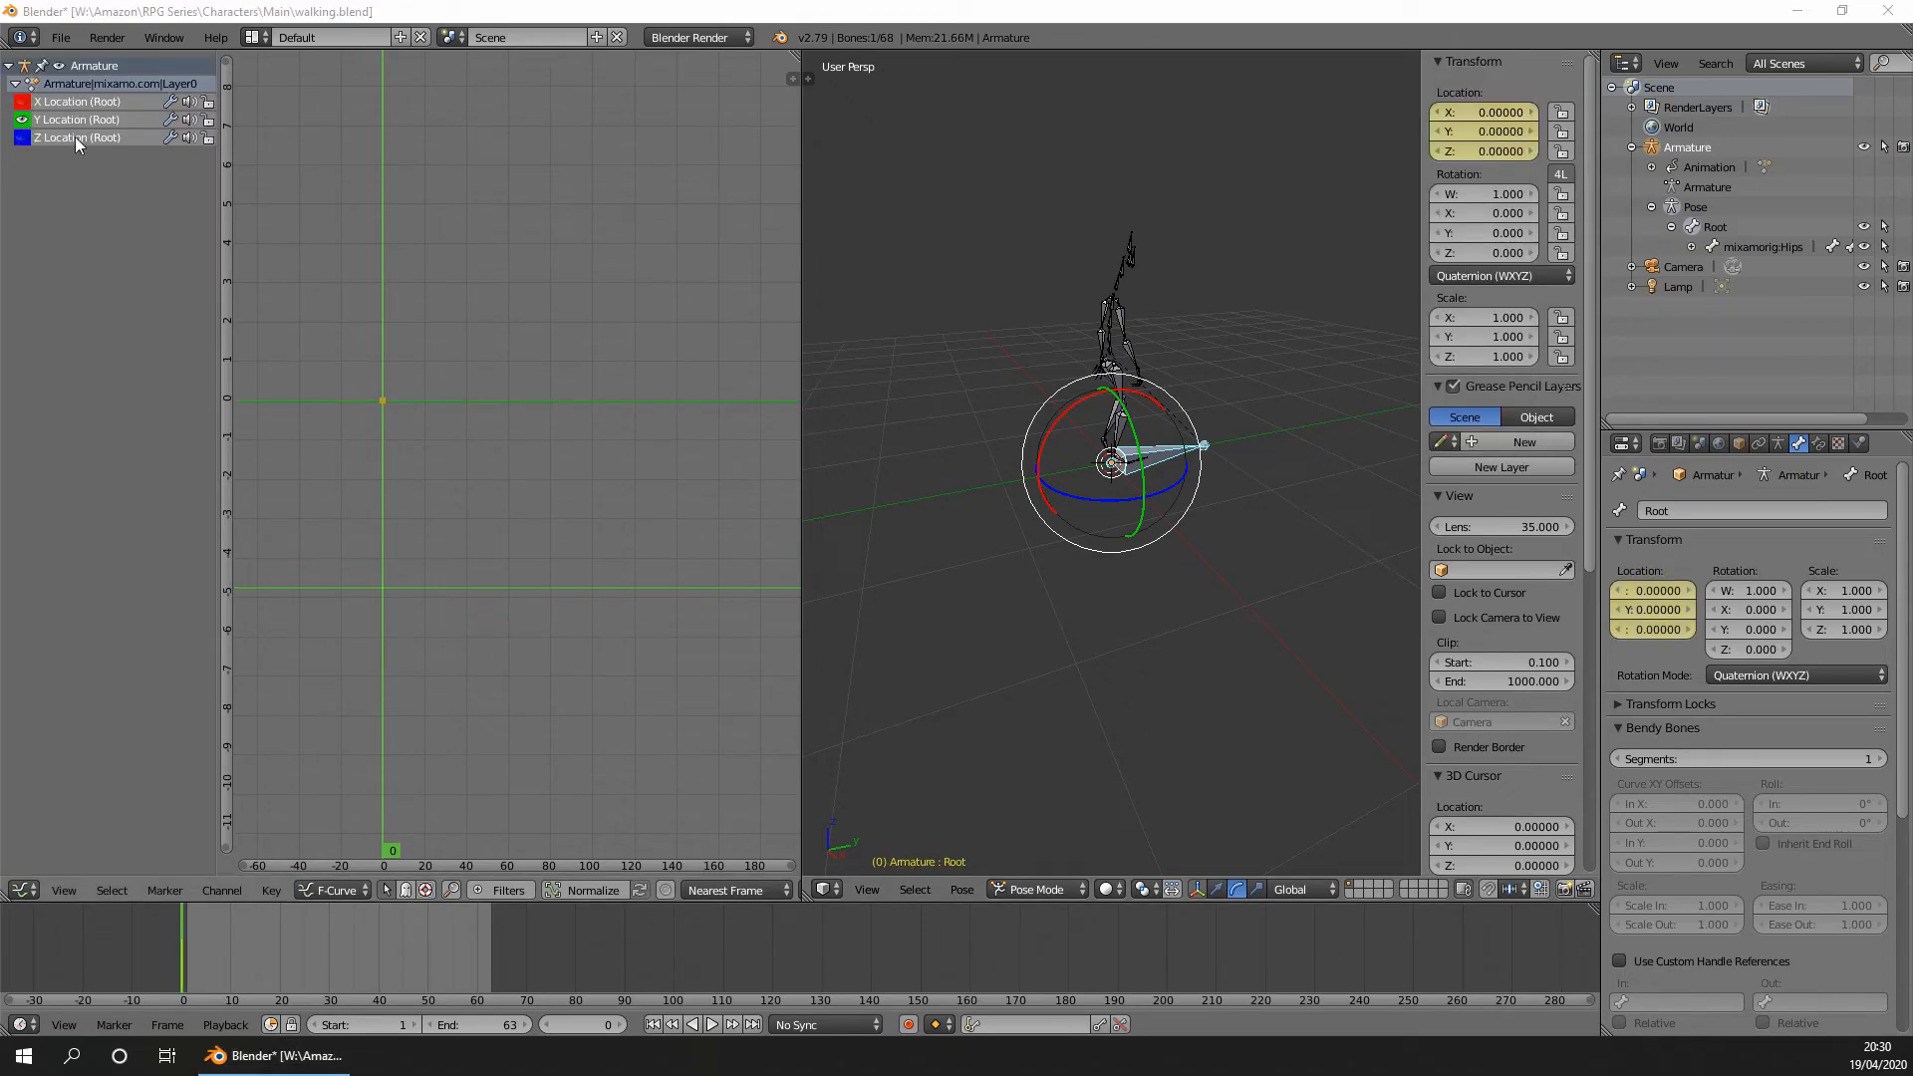
pyautogui.click(284, 889)
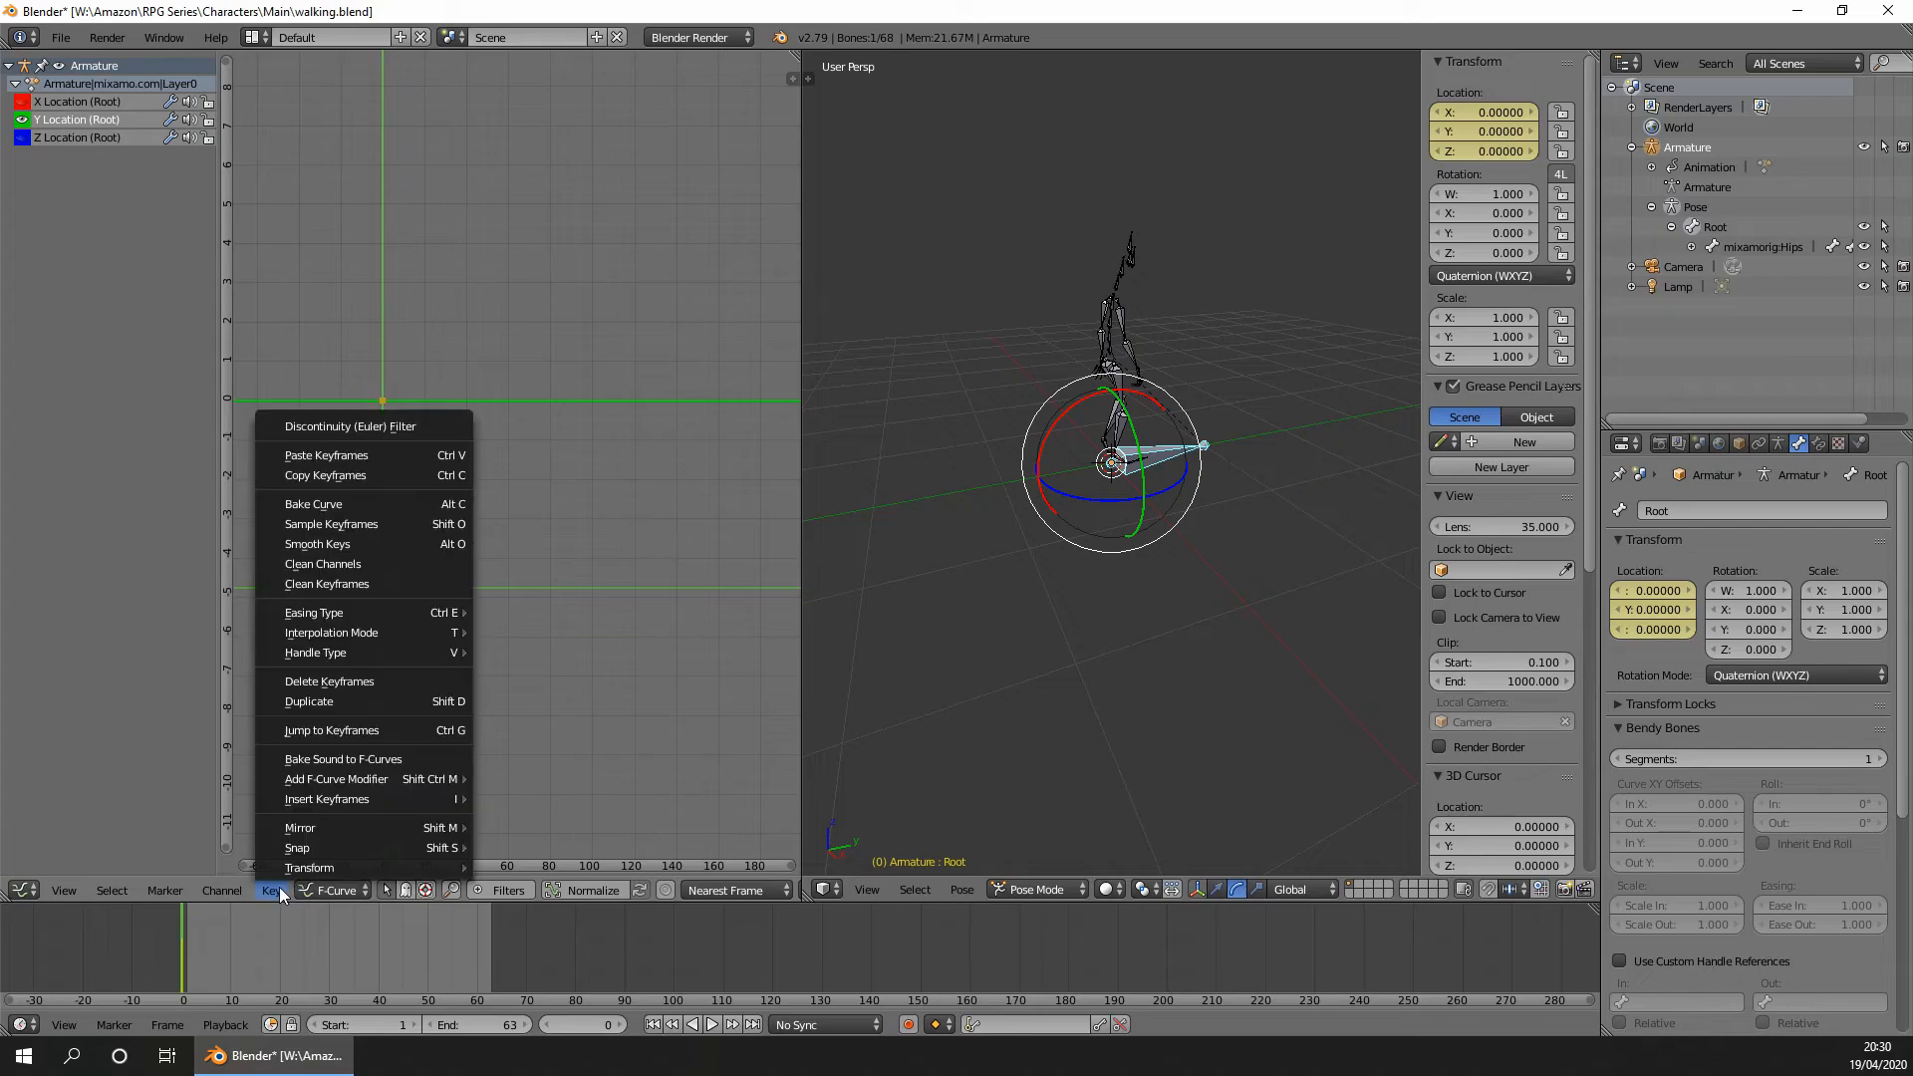
pyautogui.click(305, 459)
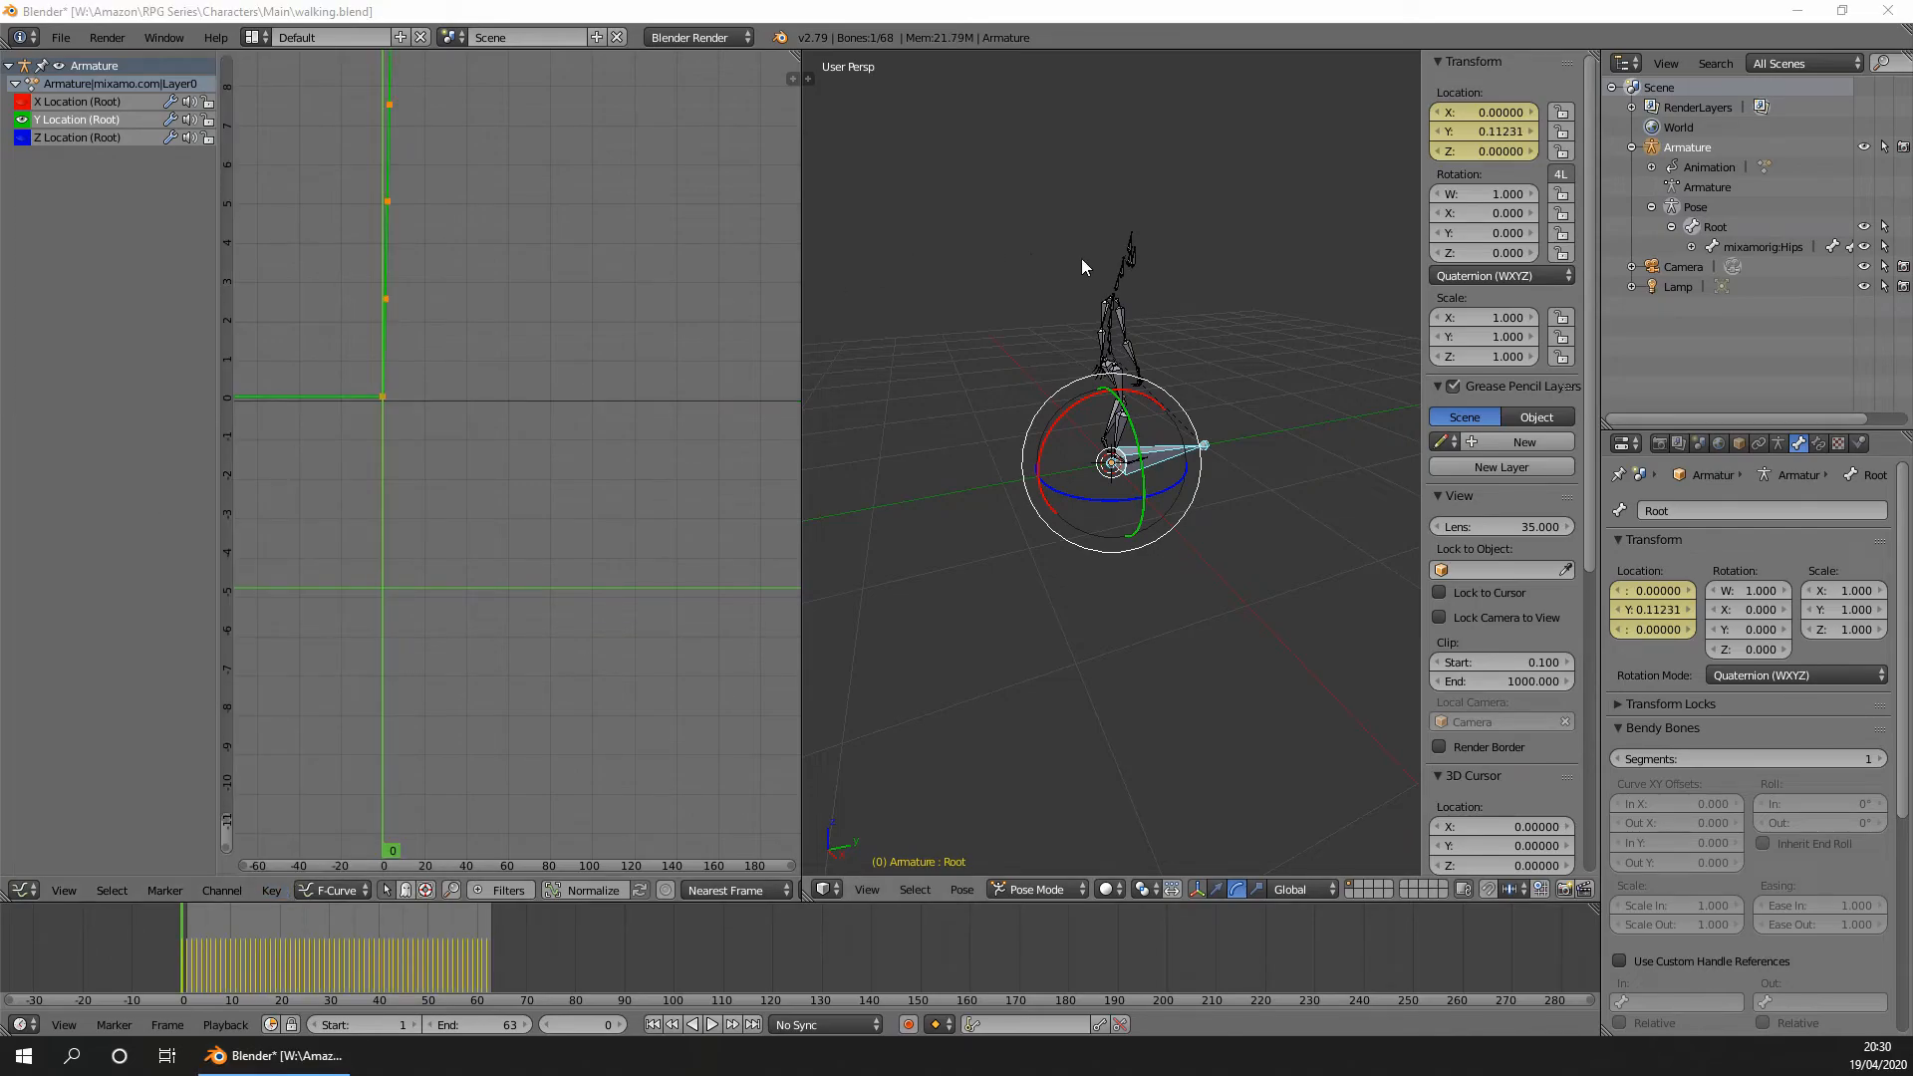
# Delete every keyframe on the Hips' Z Location curve except the first one.
pyautogui.click(1761, 248)
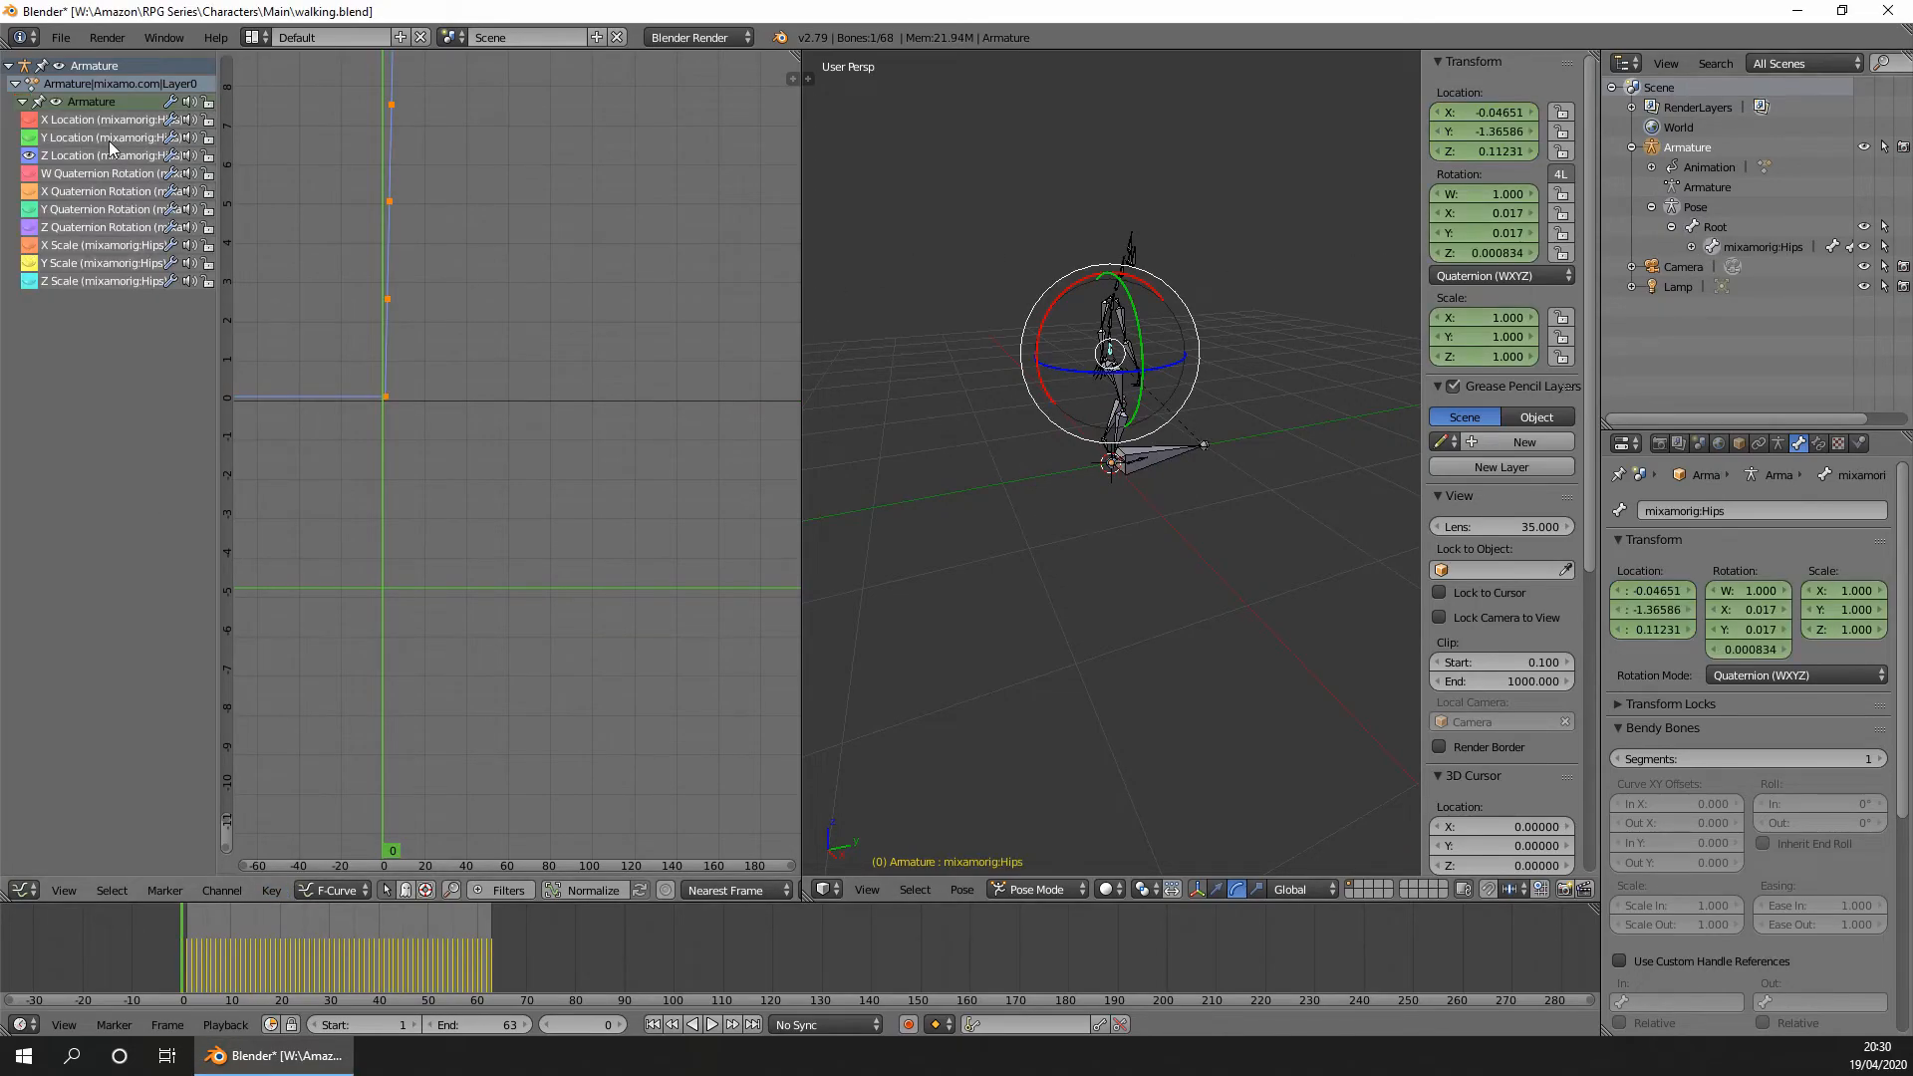
pyautogui.click(75, 156)
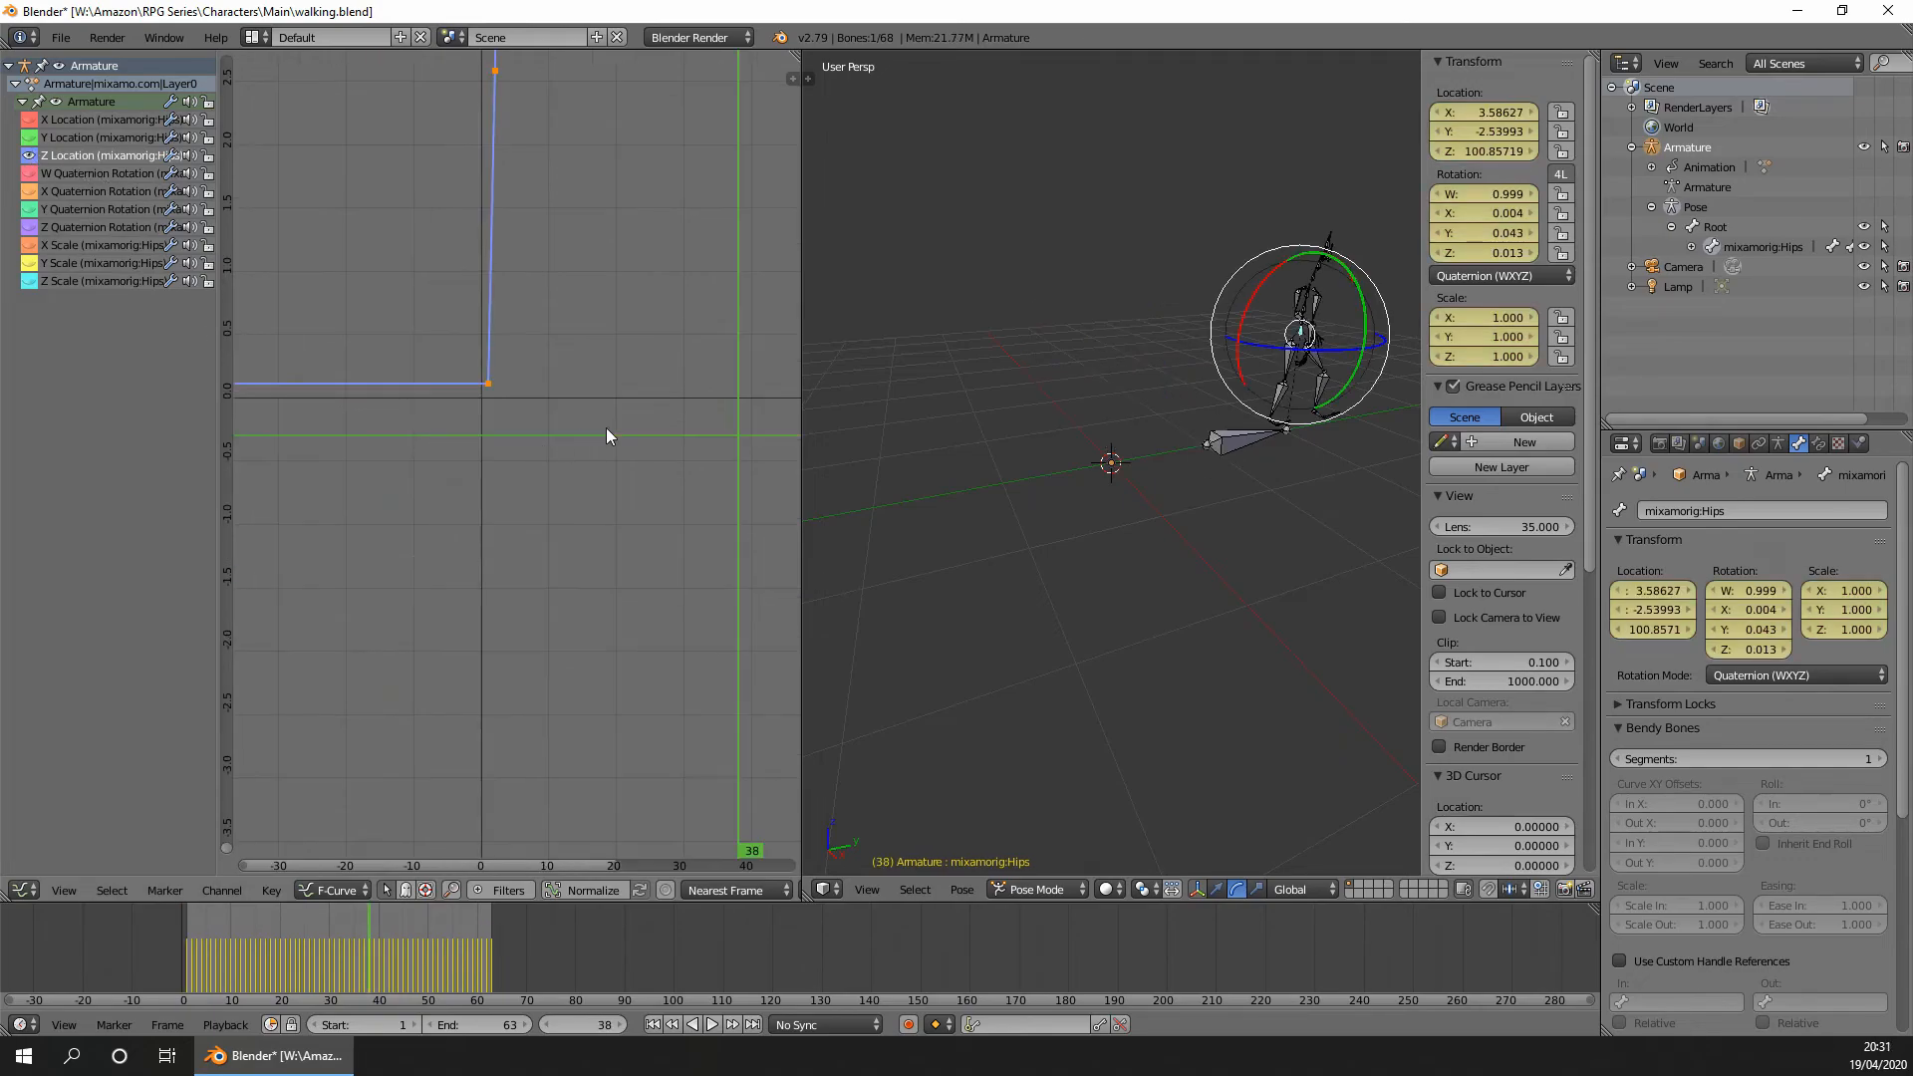
pyautogui.moveTo(604, 424); pyautogui.dragTo(601, 424)
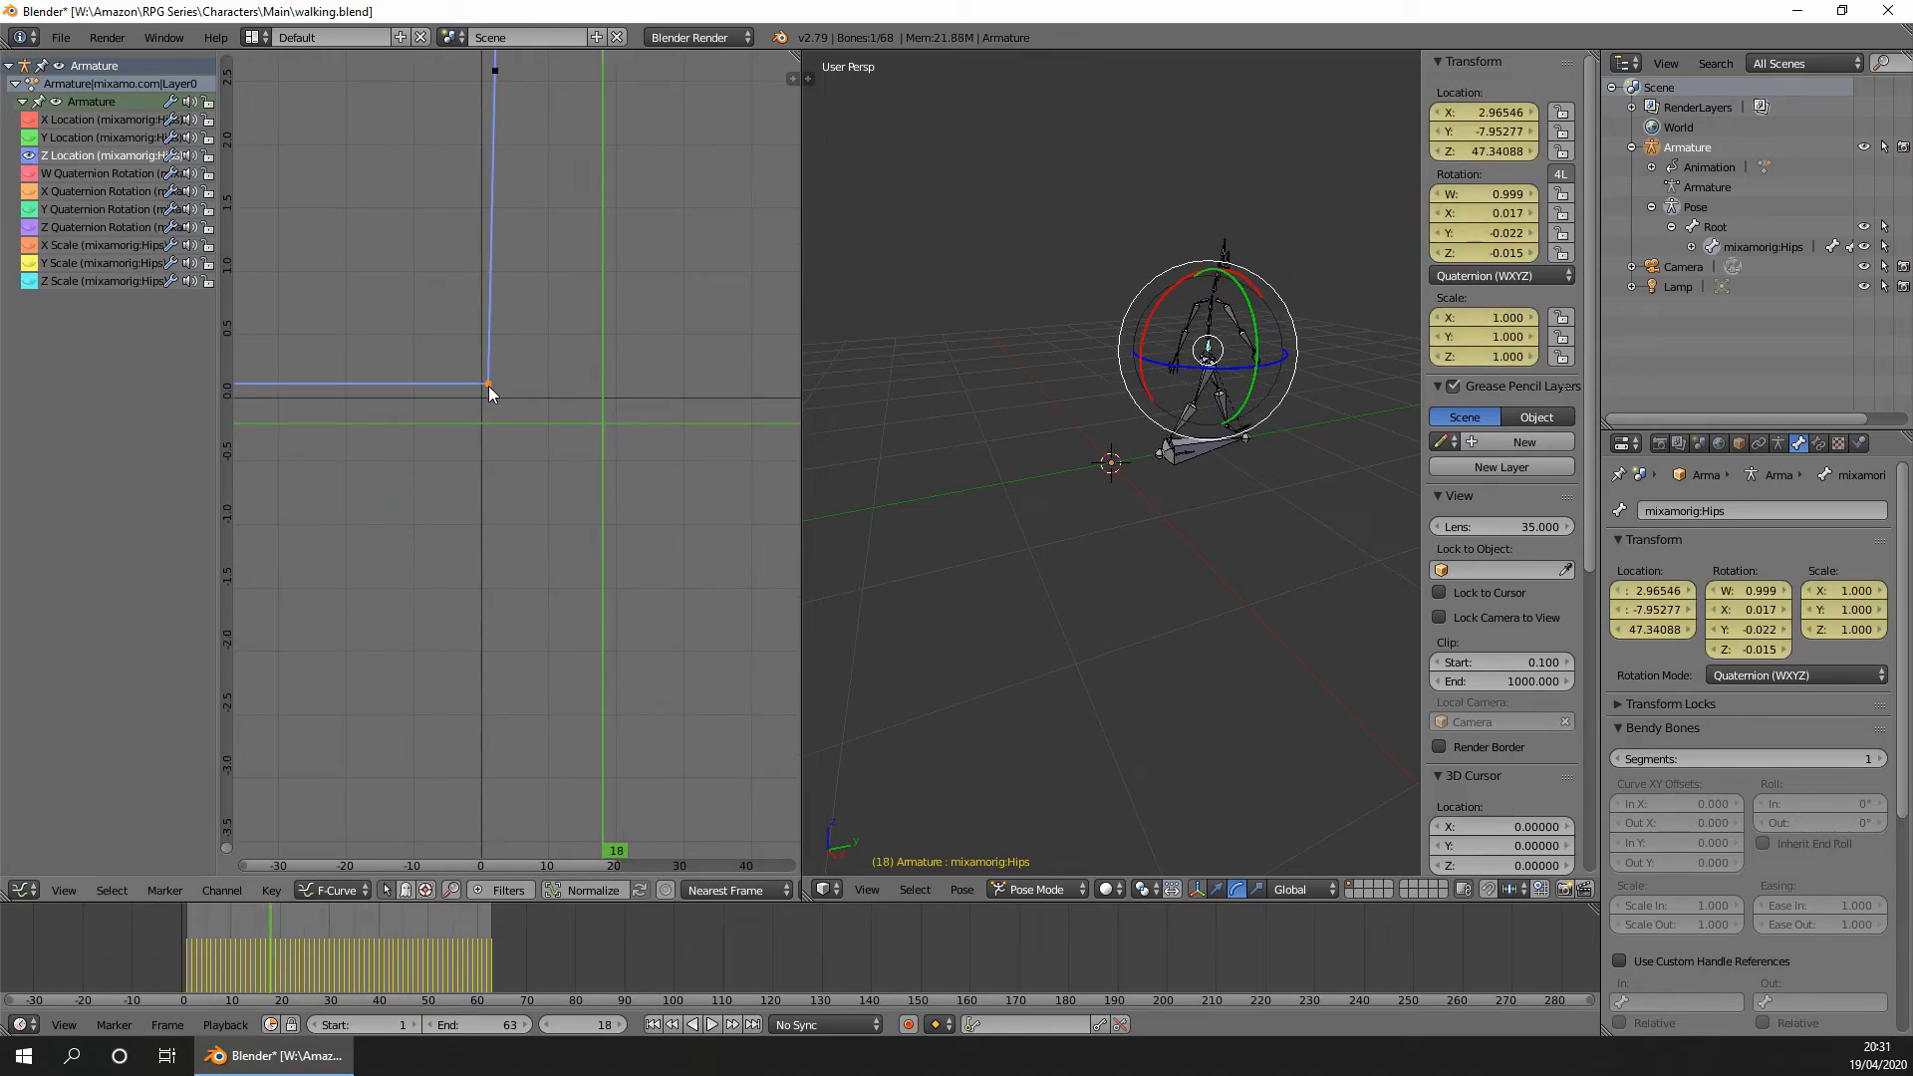
pyautogui.press('x')
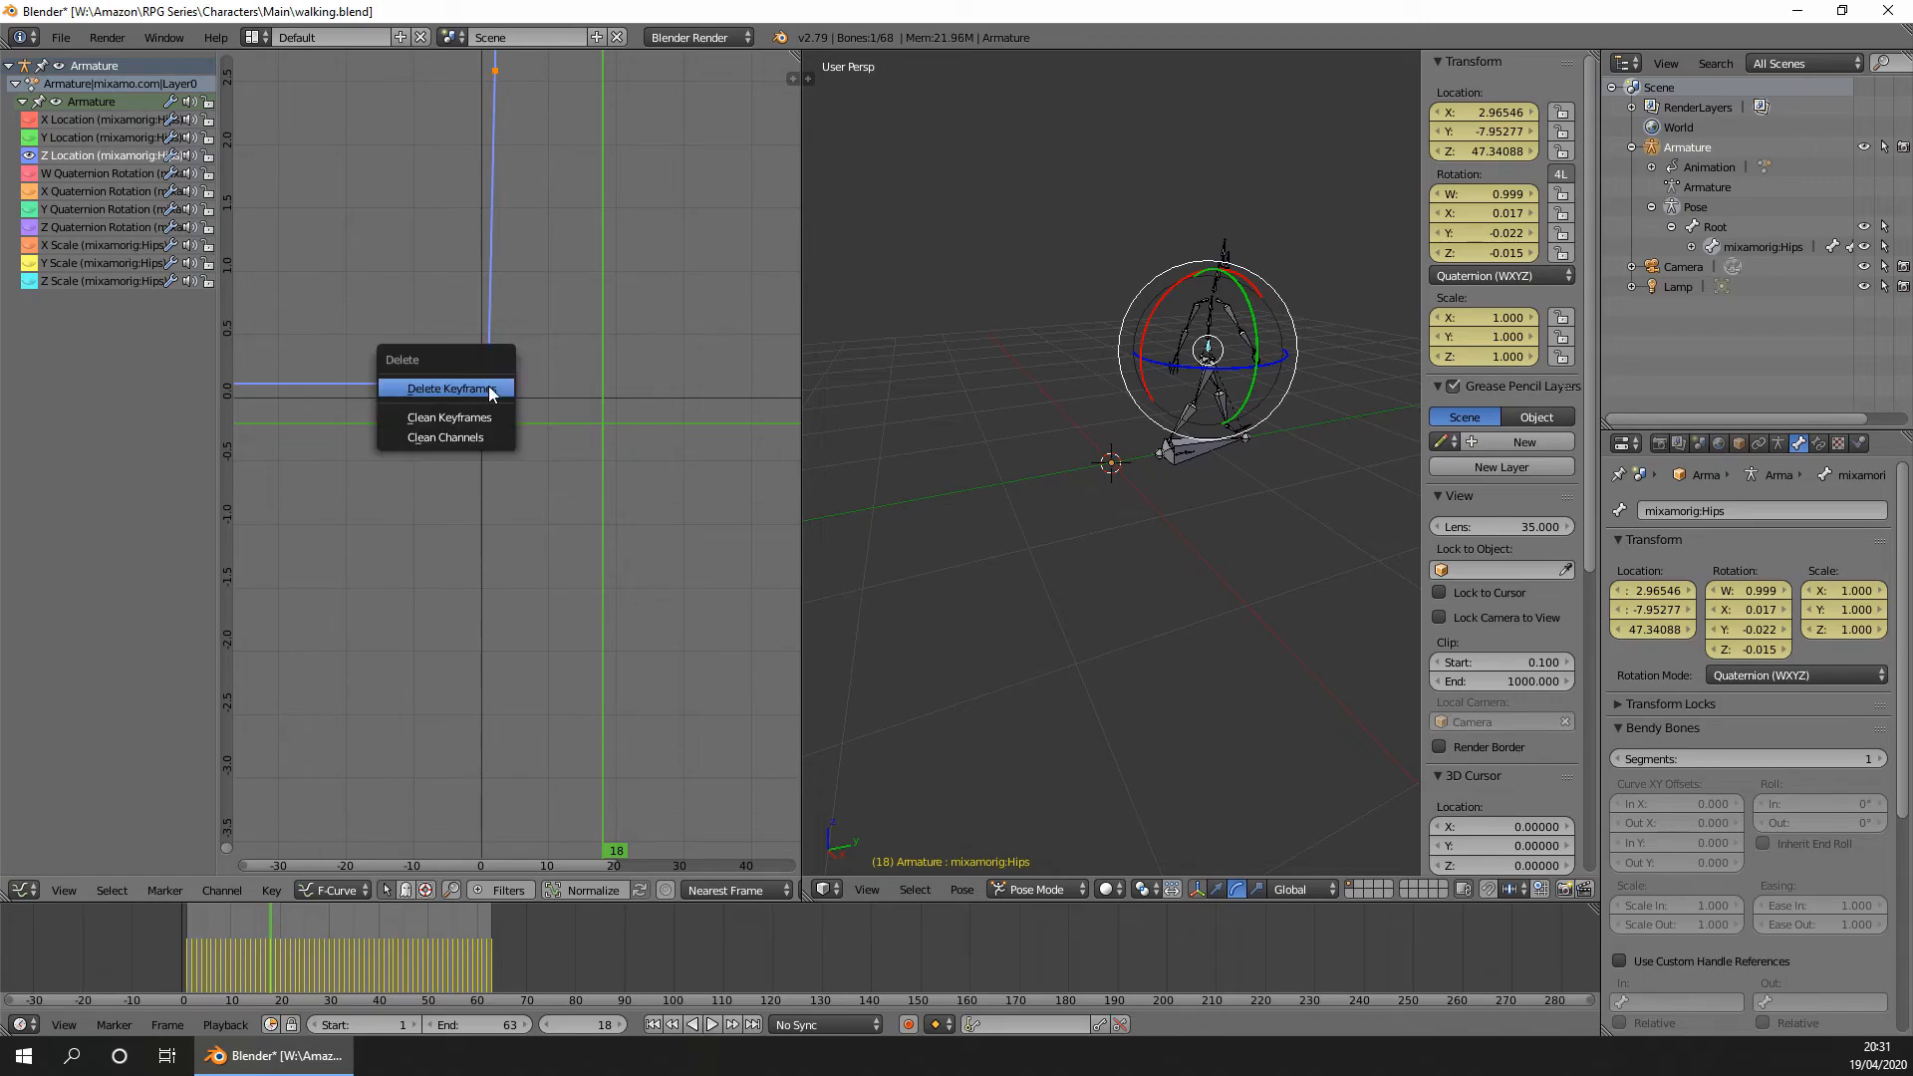
pyautogui.click(487, 386)
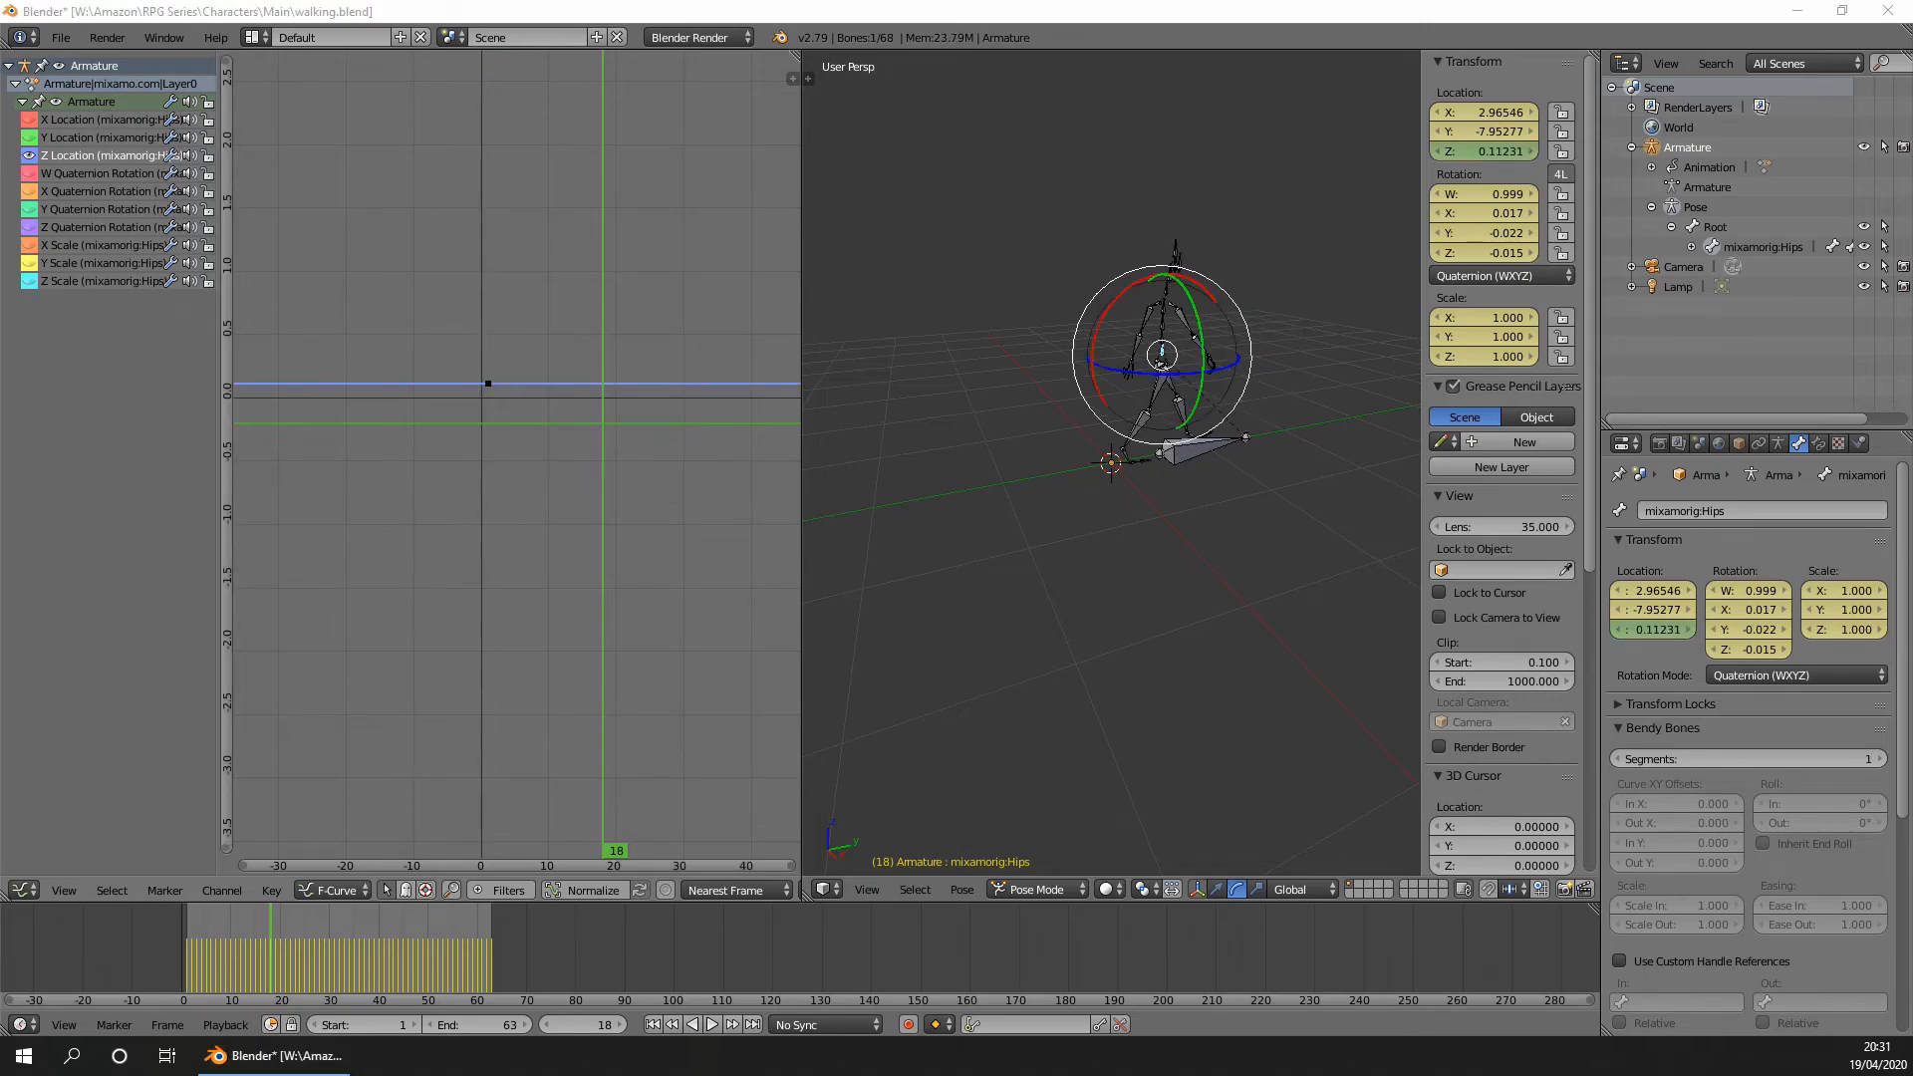
# Select the Root bone and play the animation from its first frame to check the root motion.
pyautogui.click(1696, 229)
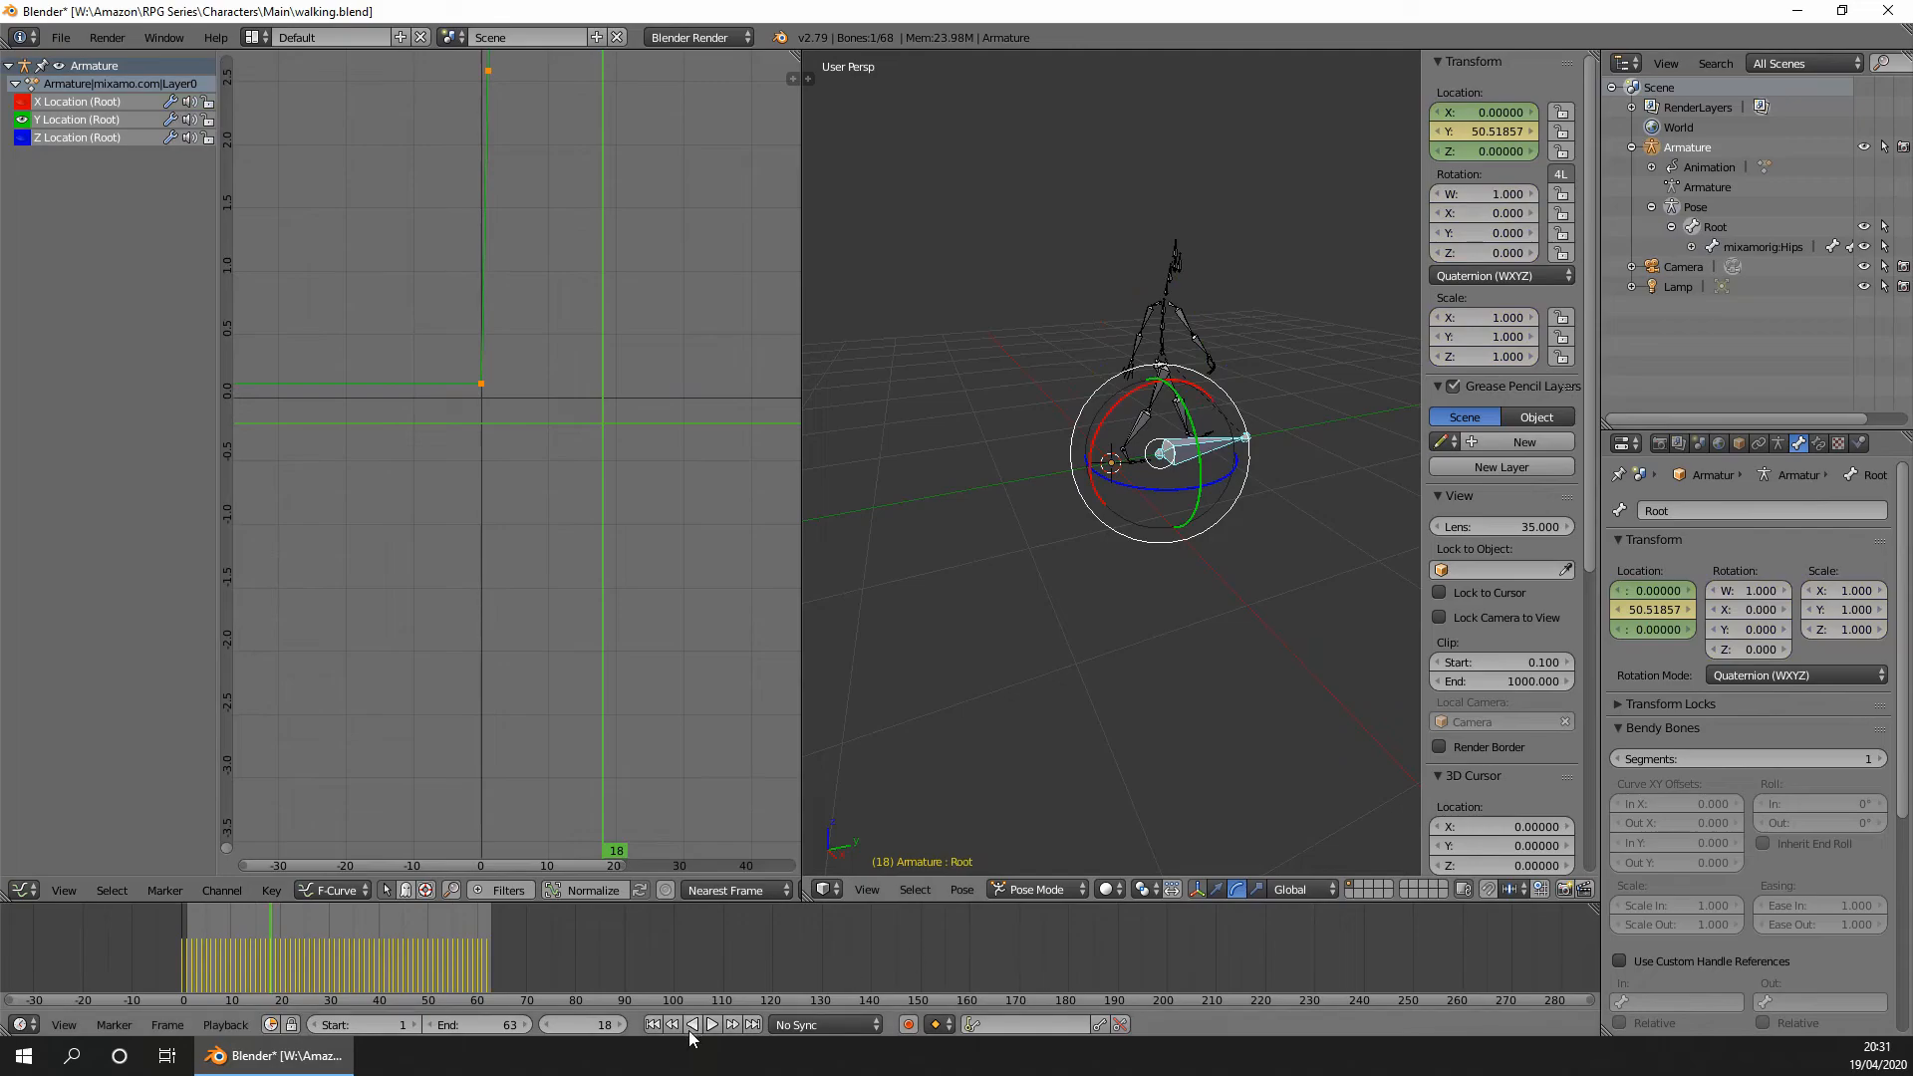
pyautogui.click(653, 1025)
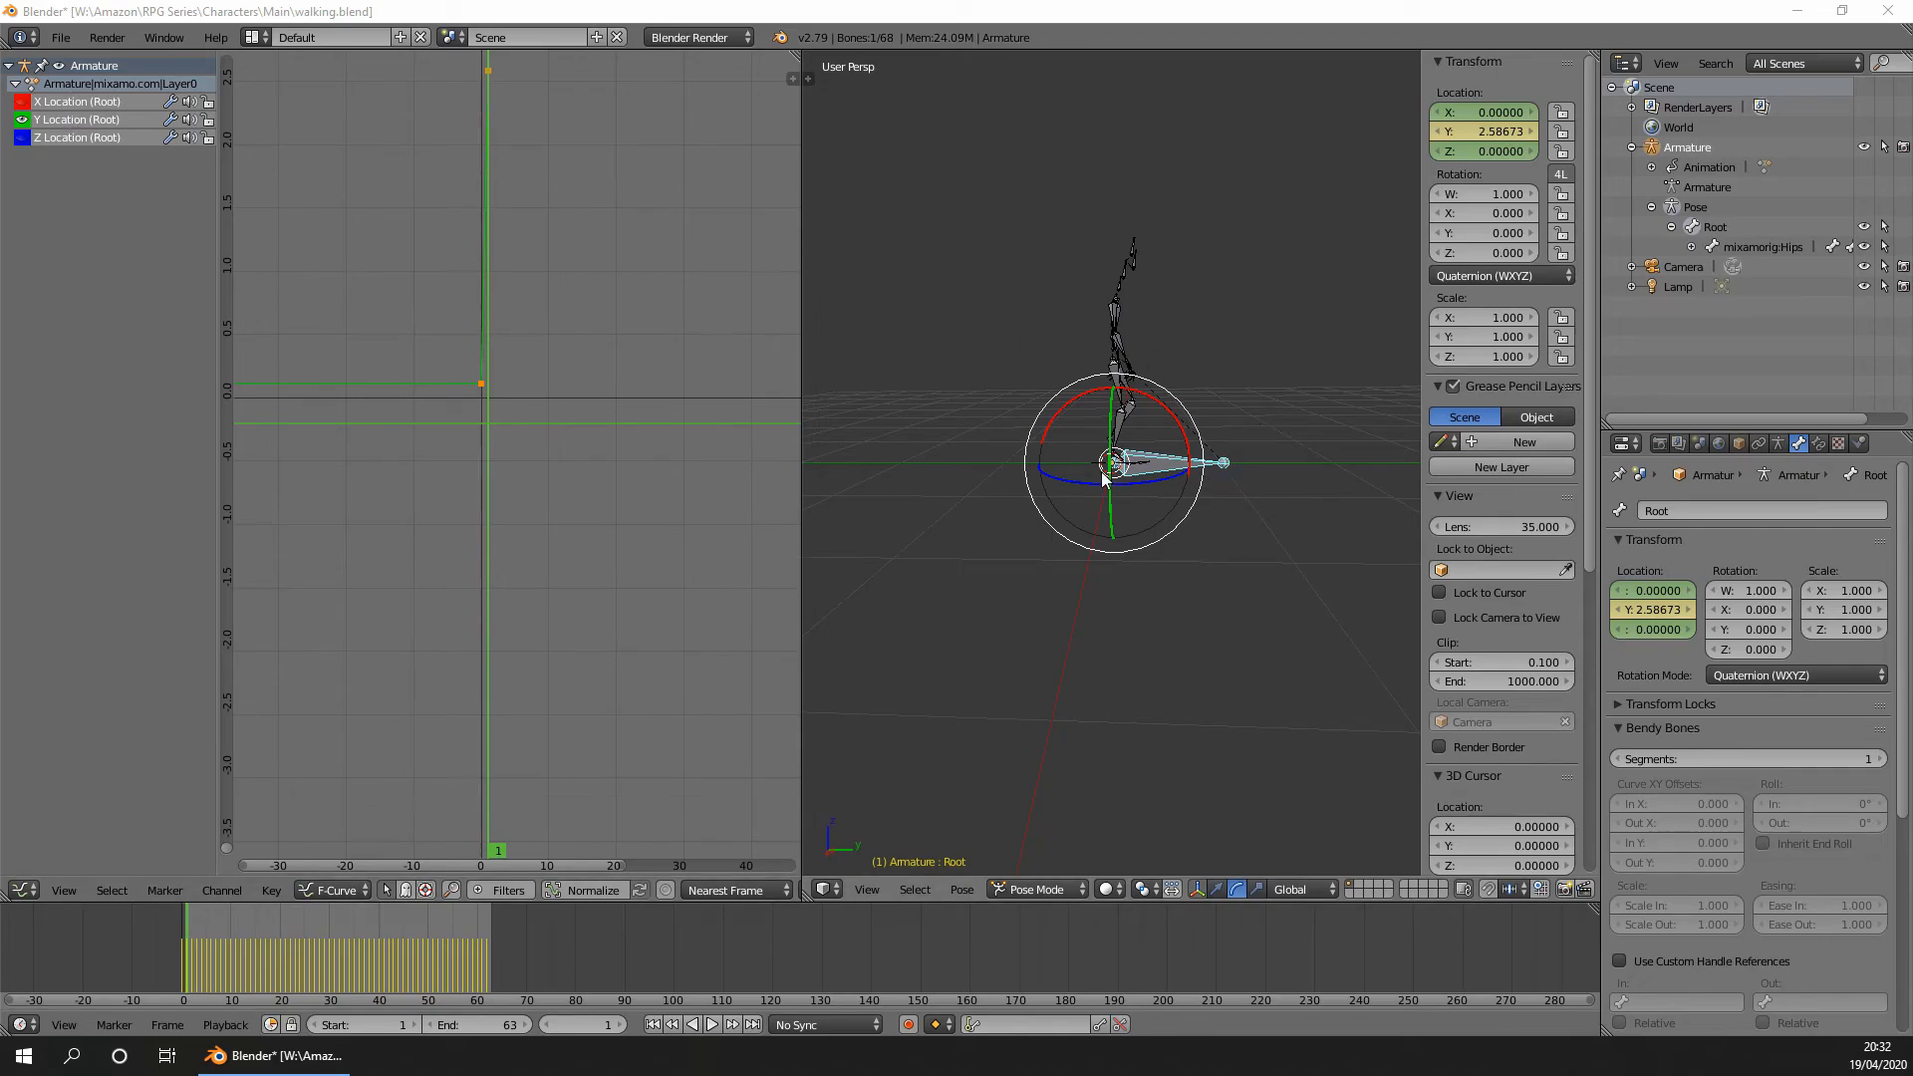
pyautogui.click(711, 1025)
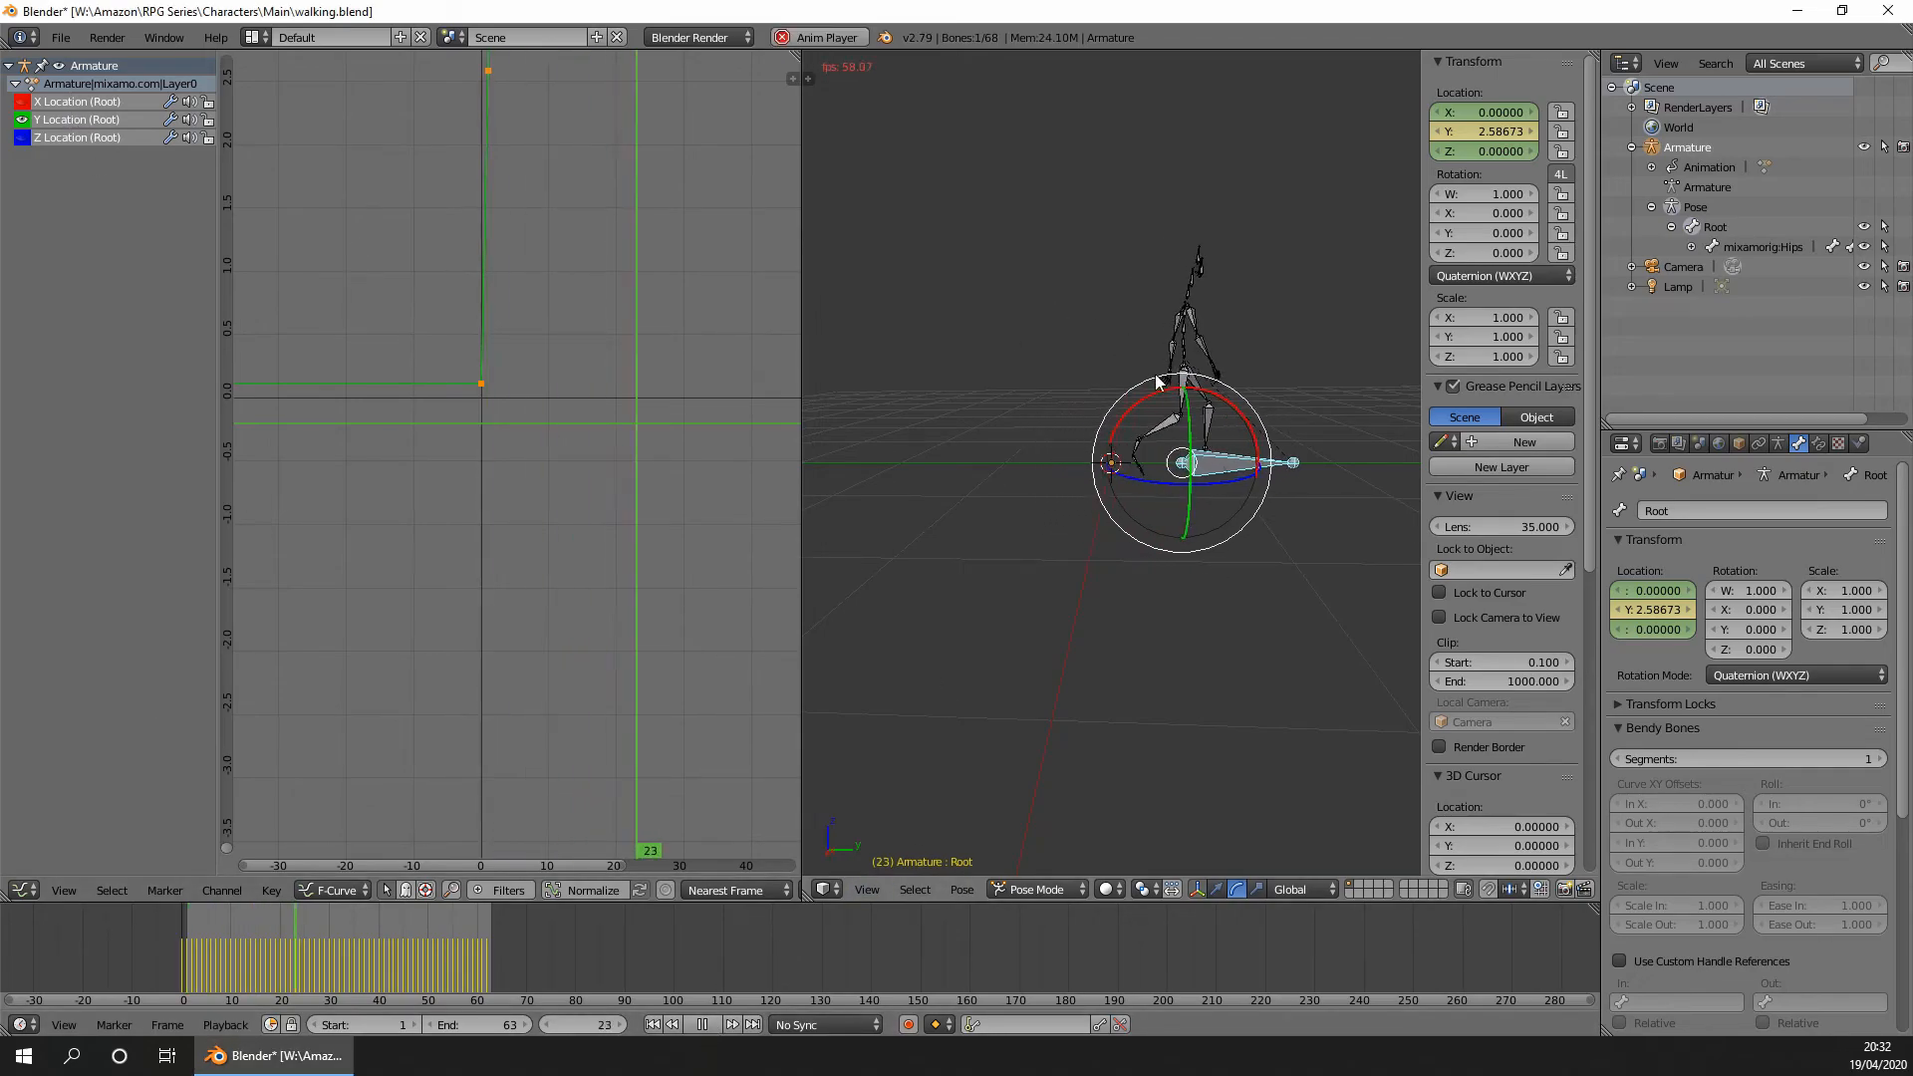
pyautogui.click(702, 1026)
# Set the animation's end frame to 61.
pyautogui.click(504, 1024)
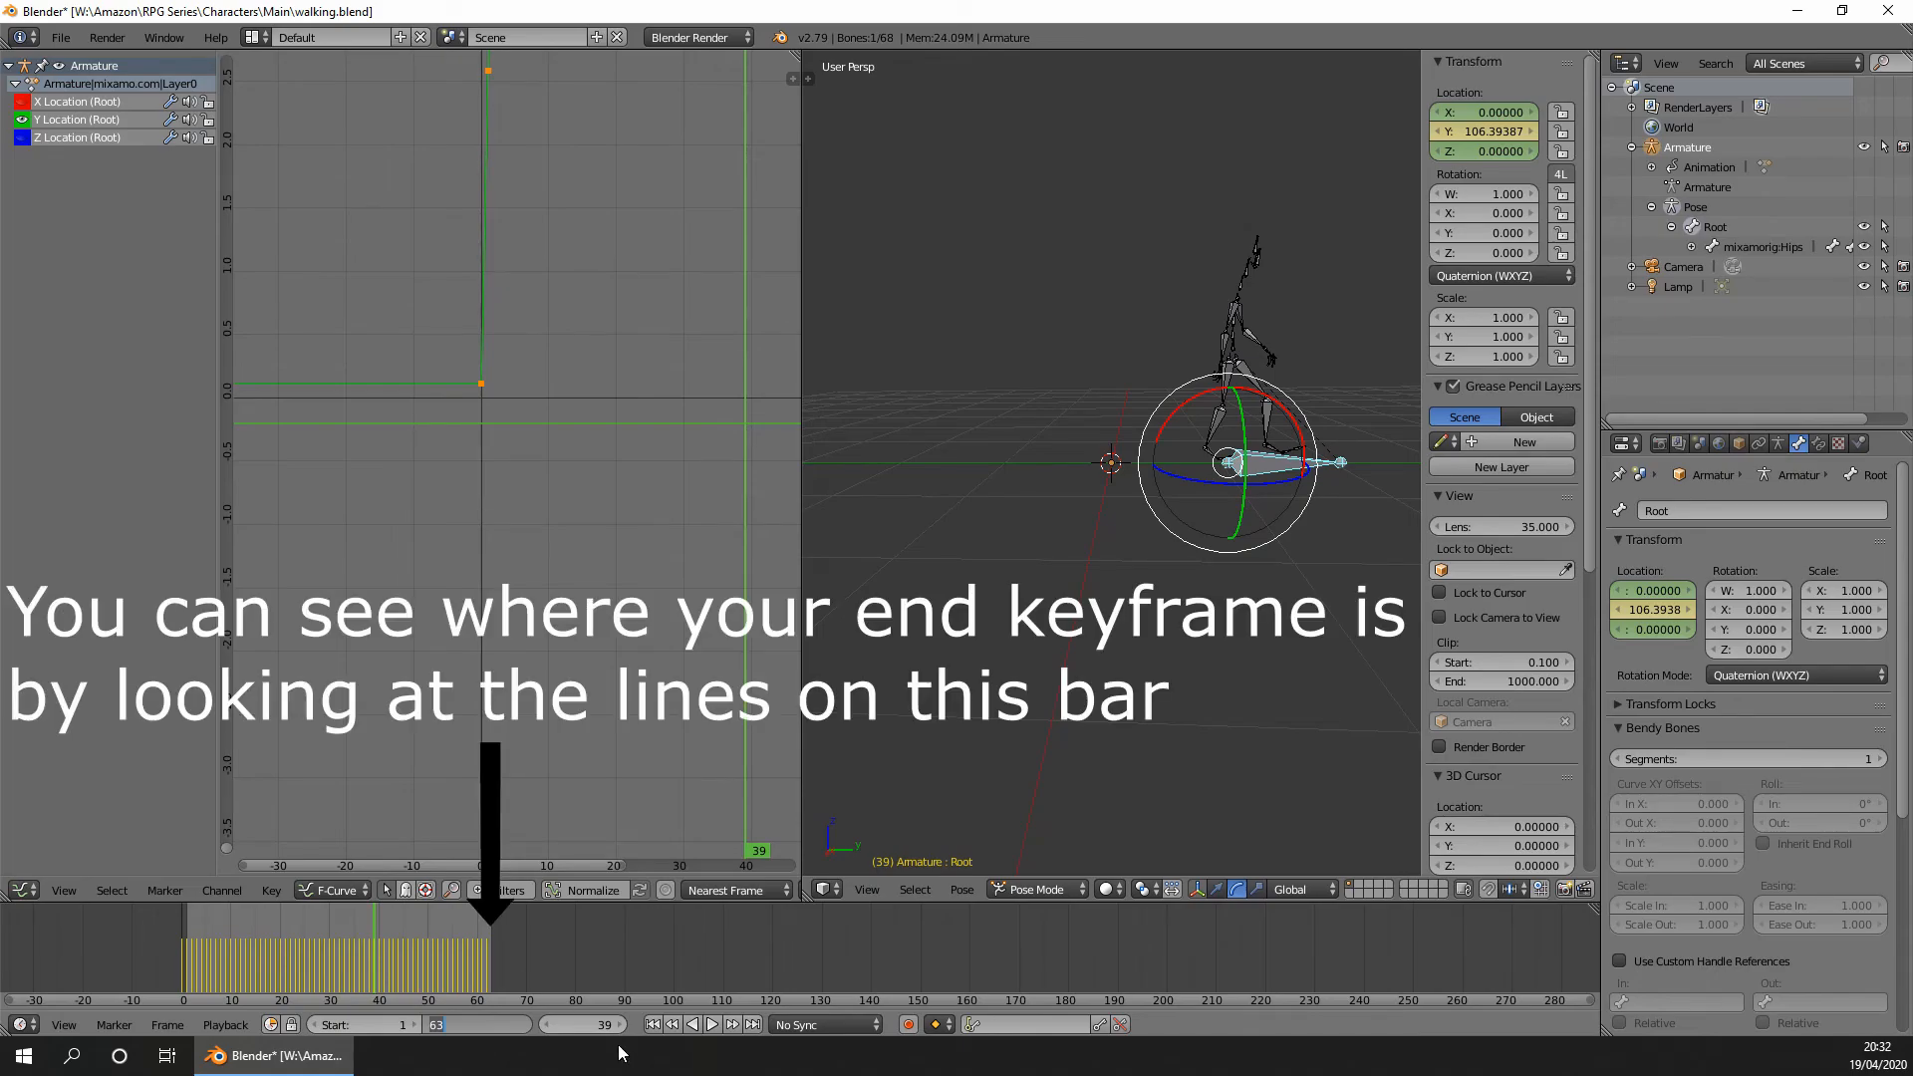
pyautogui.write('61')
pyautogui.press('Return')
pyautogui.scroll(2, 505, 959)
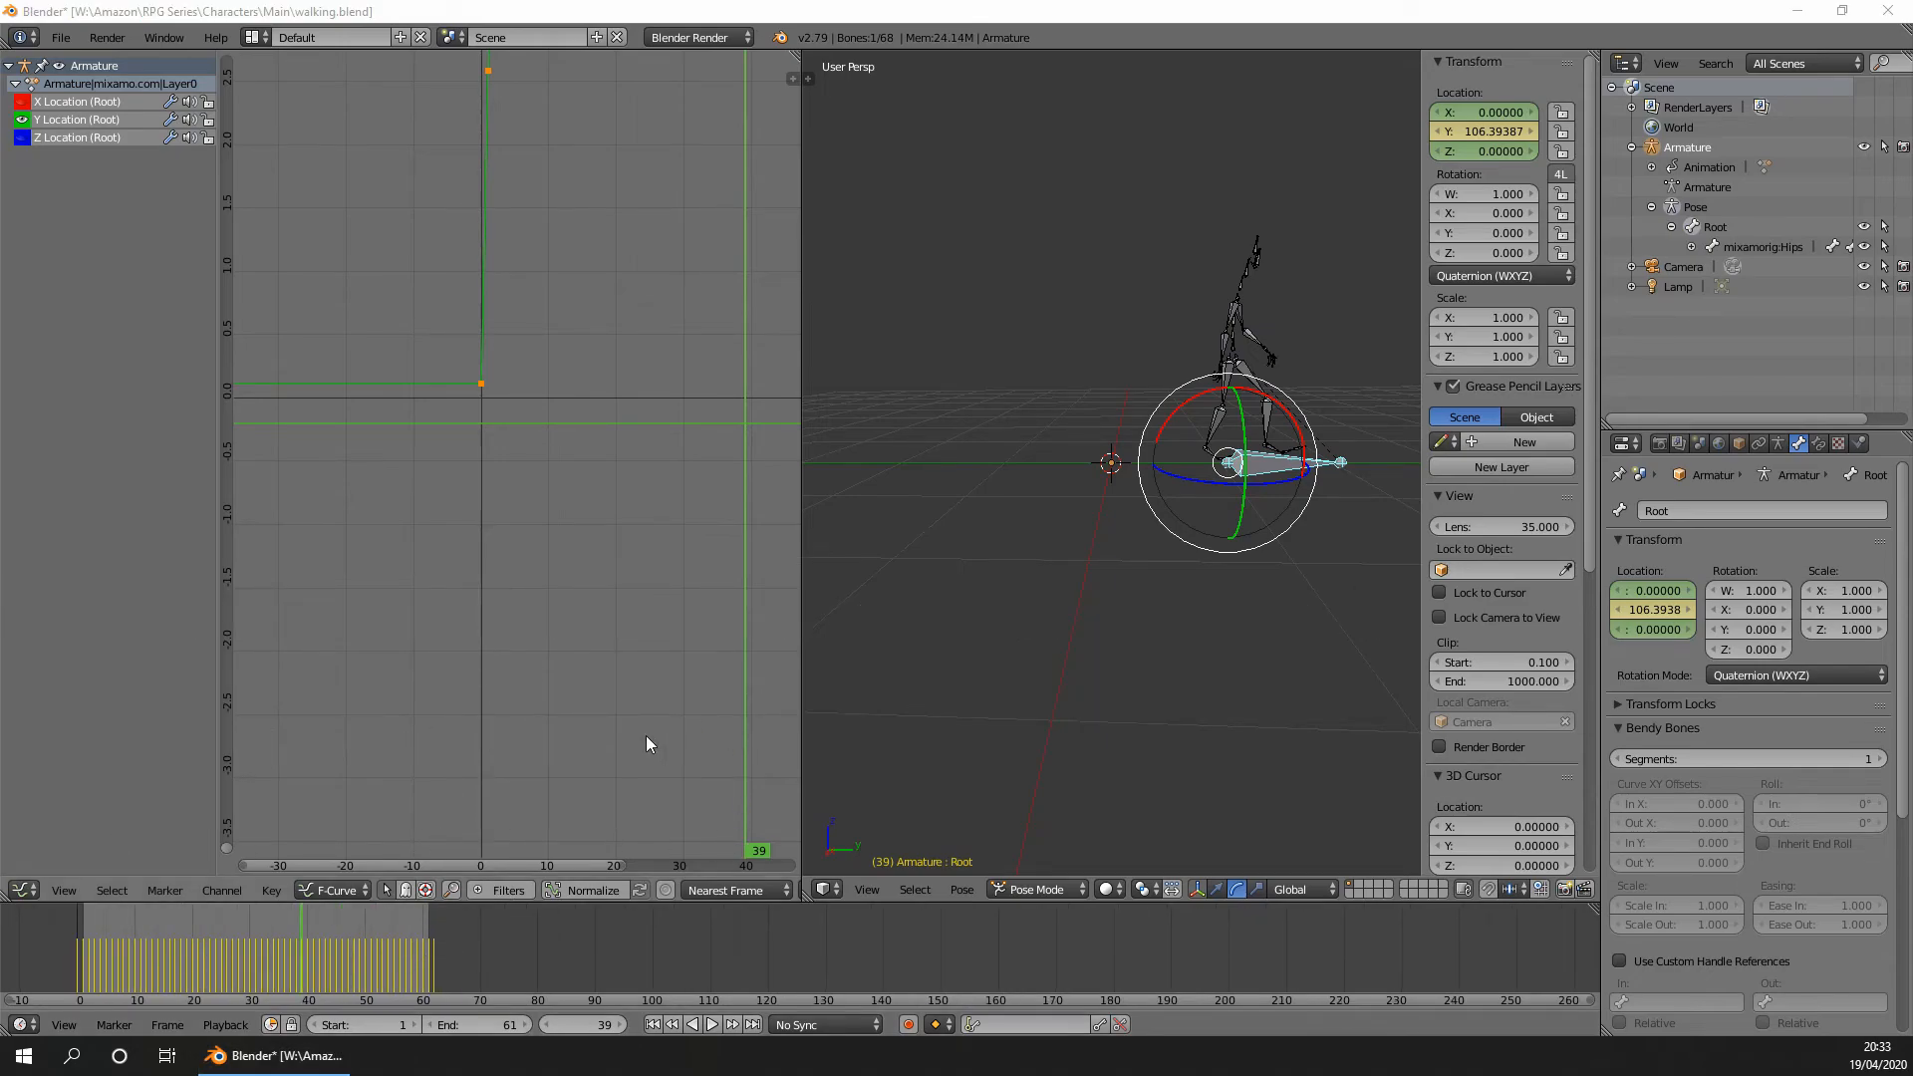
# Merge the Graph Editor area back into the 3D viewport and save the walking file over the existing one.
pyautogui.moveTo(801, 897); pyautogui.dragTo(289, 891)
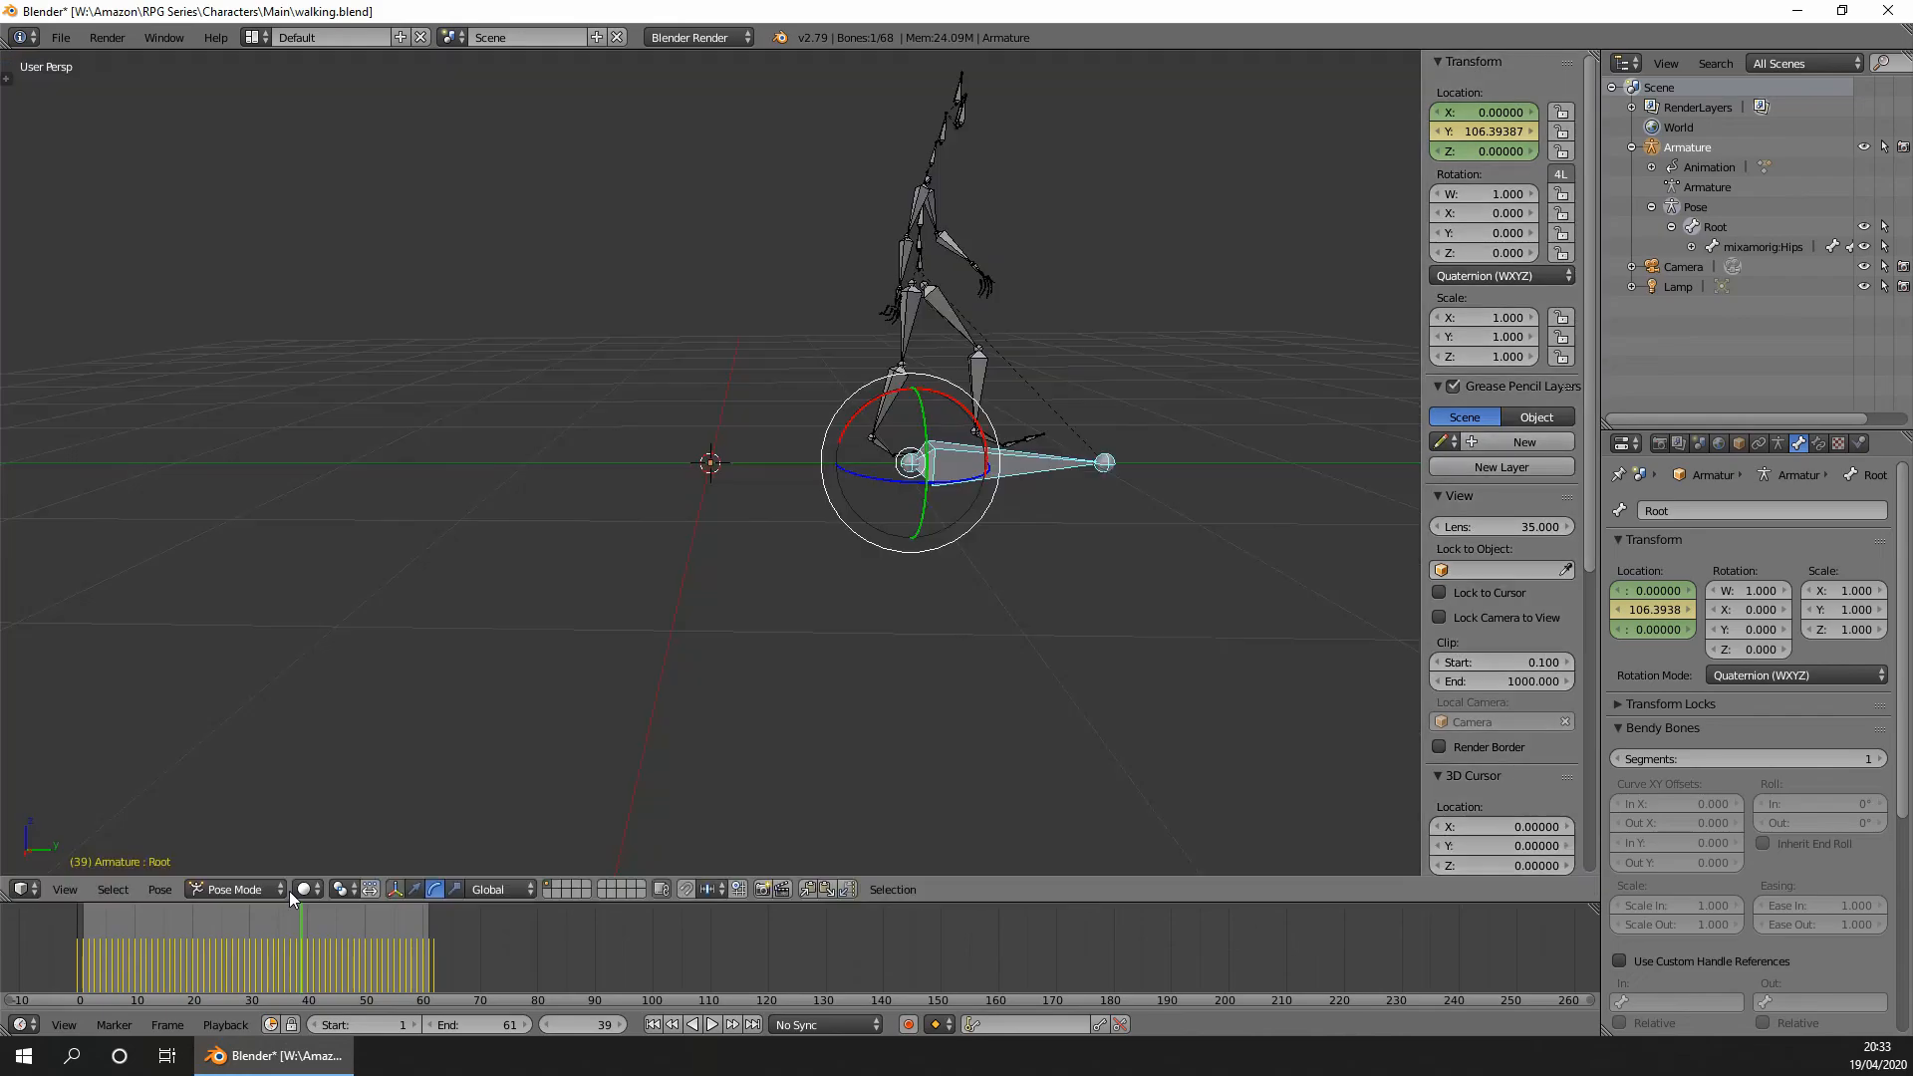
pyautogui.hotkey('ctrl', 's')
pyautogui.click(390, 480)
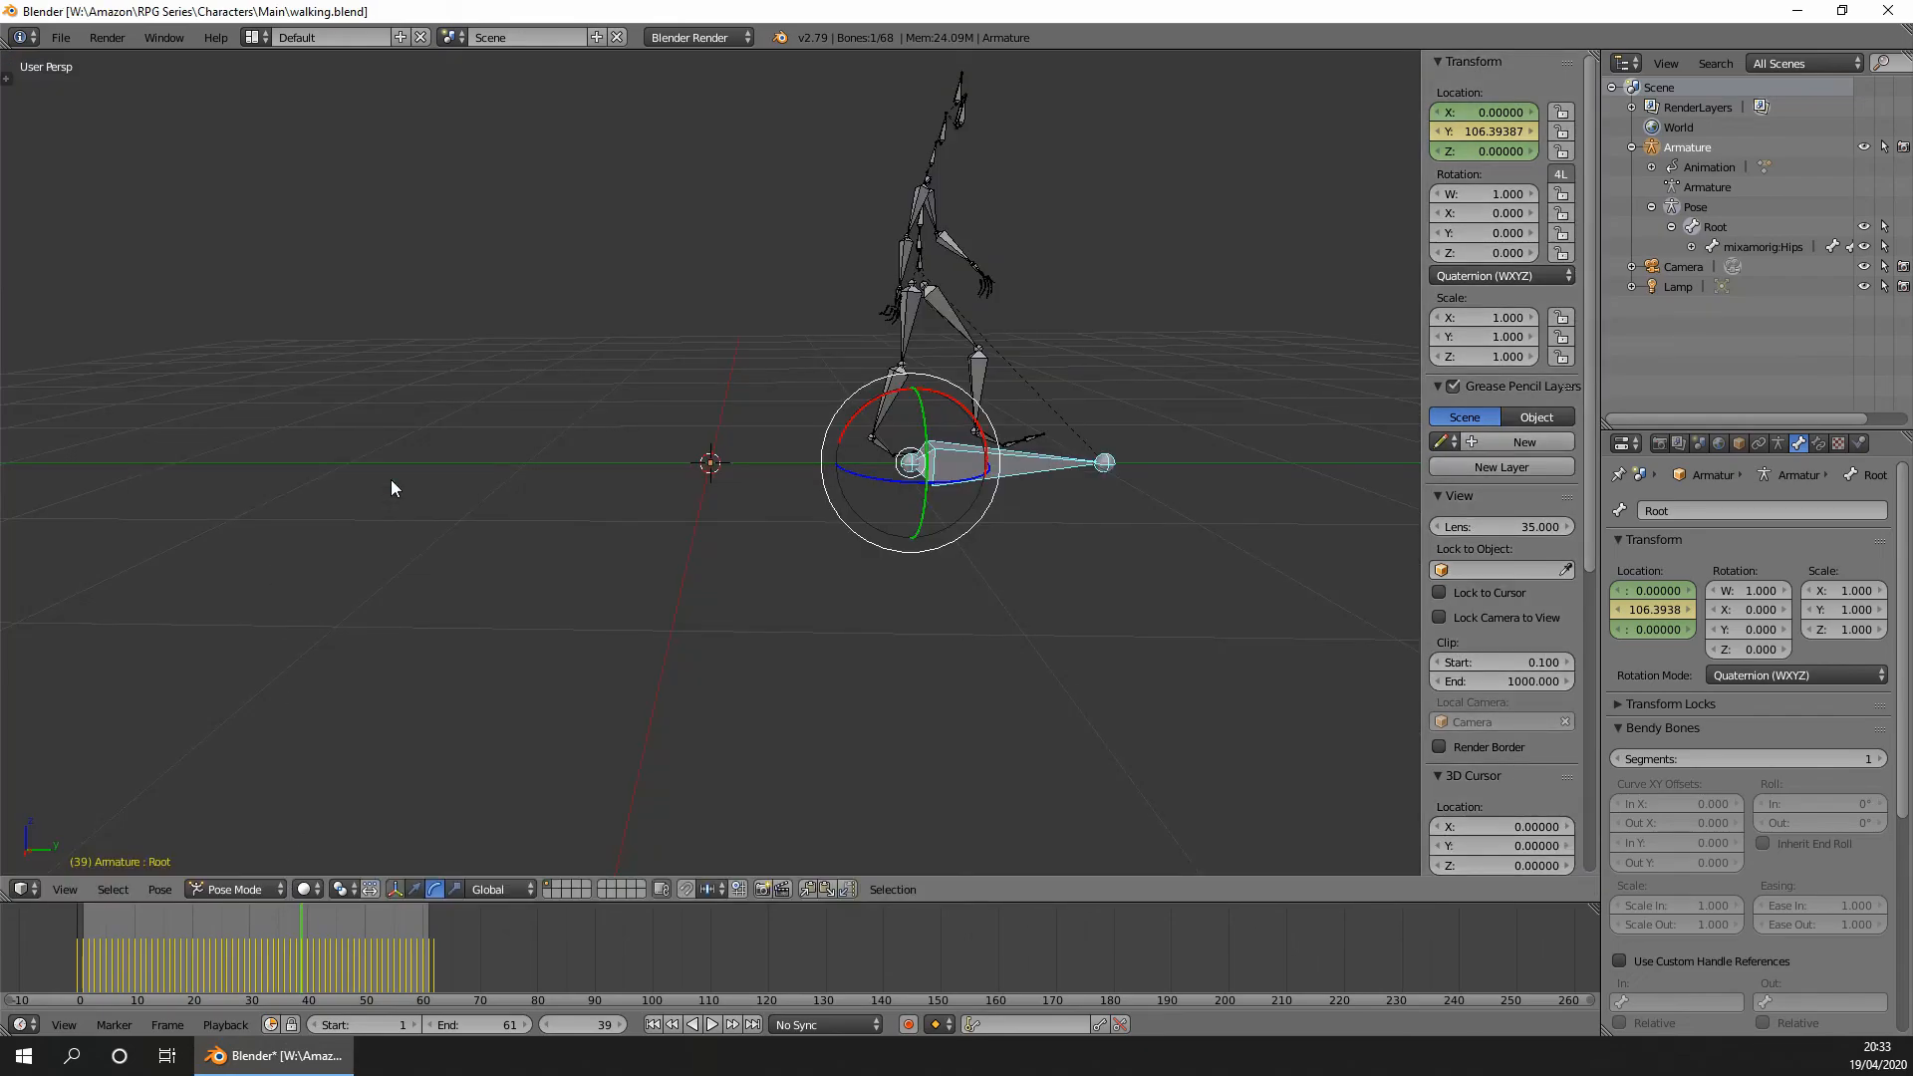
# Start an FBX export of the walking animation using the preset with Y Forward and Z Up.
pyautogui.click(60, 37)
pyautogui.moveTo(205, 430)
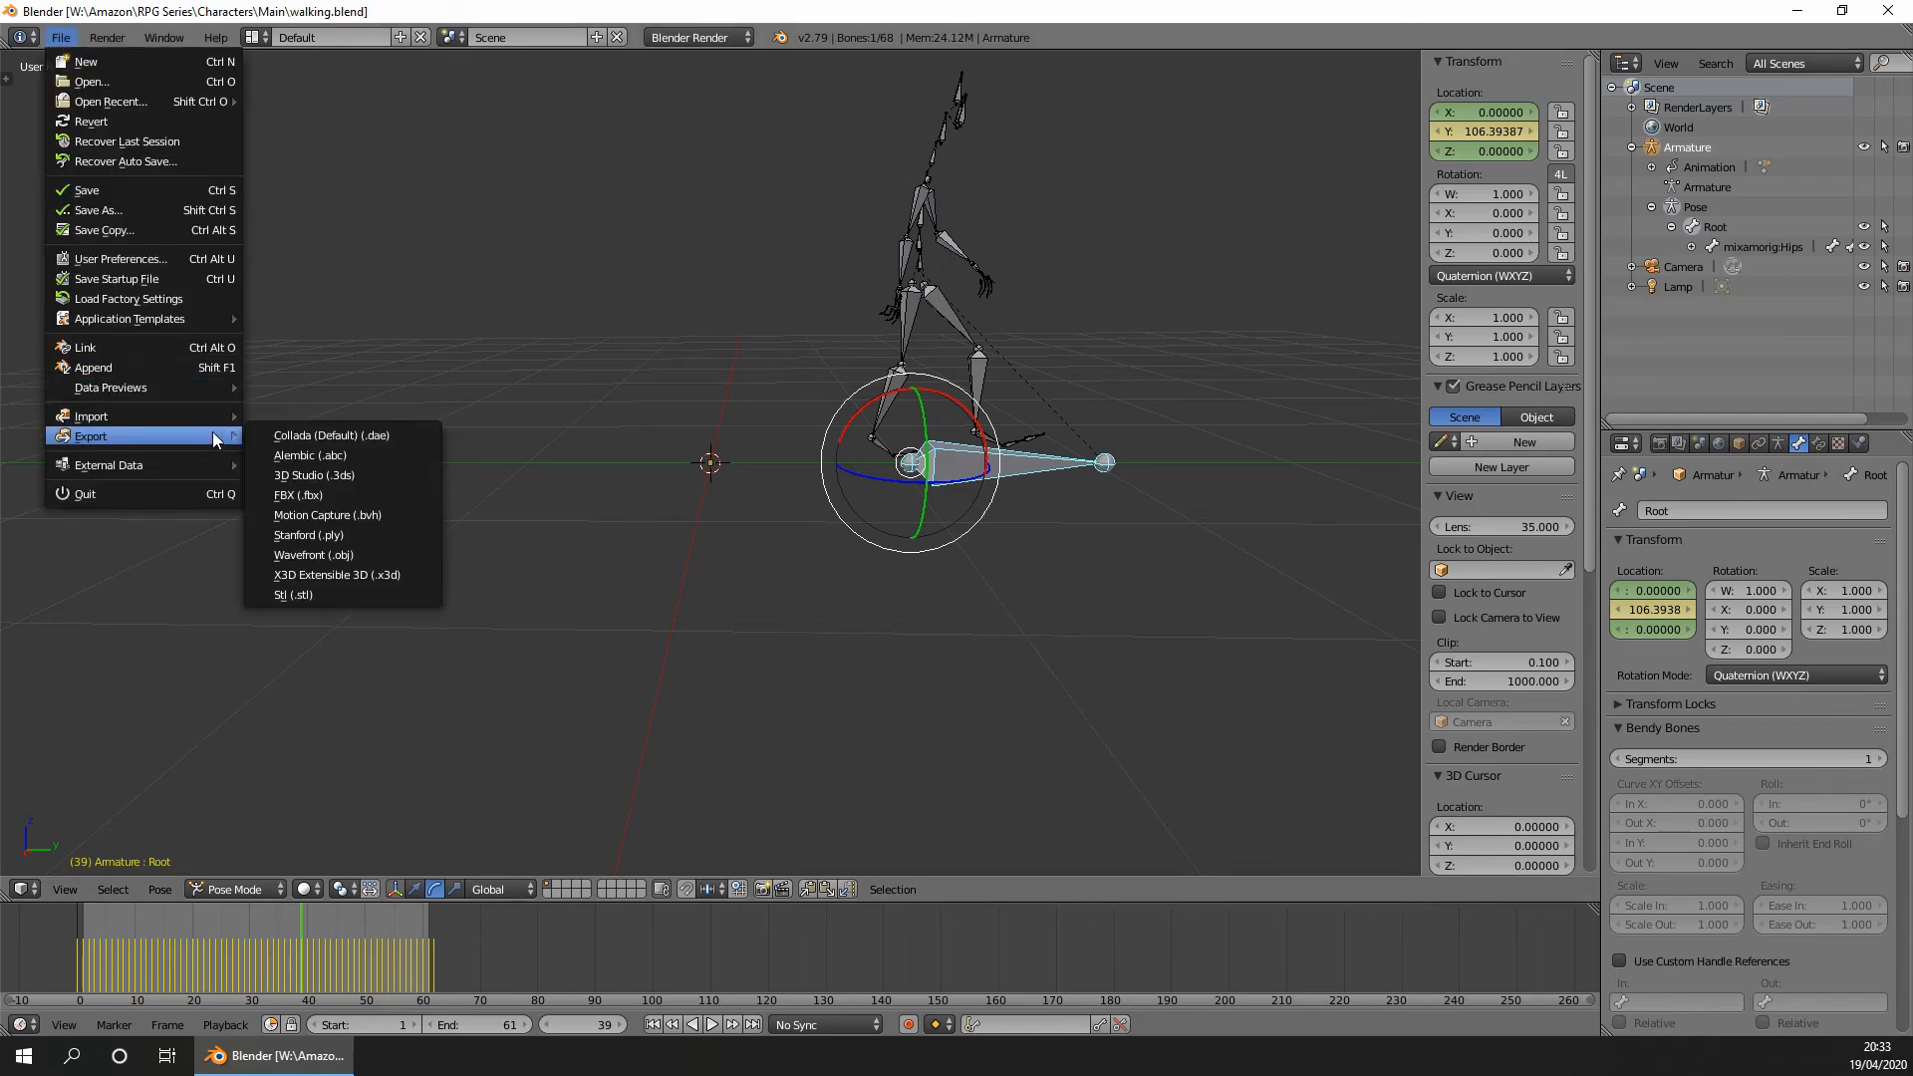
pyautogui.click(309, 494)
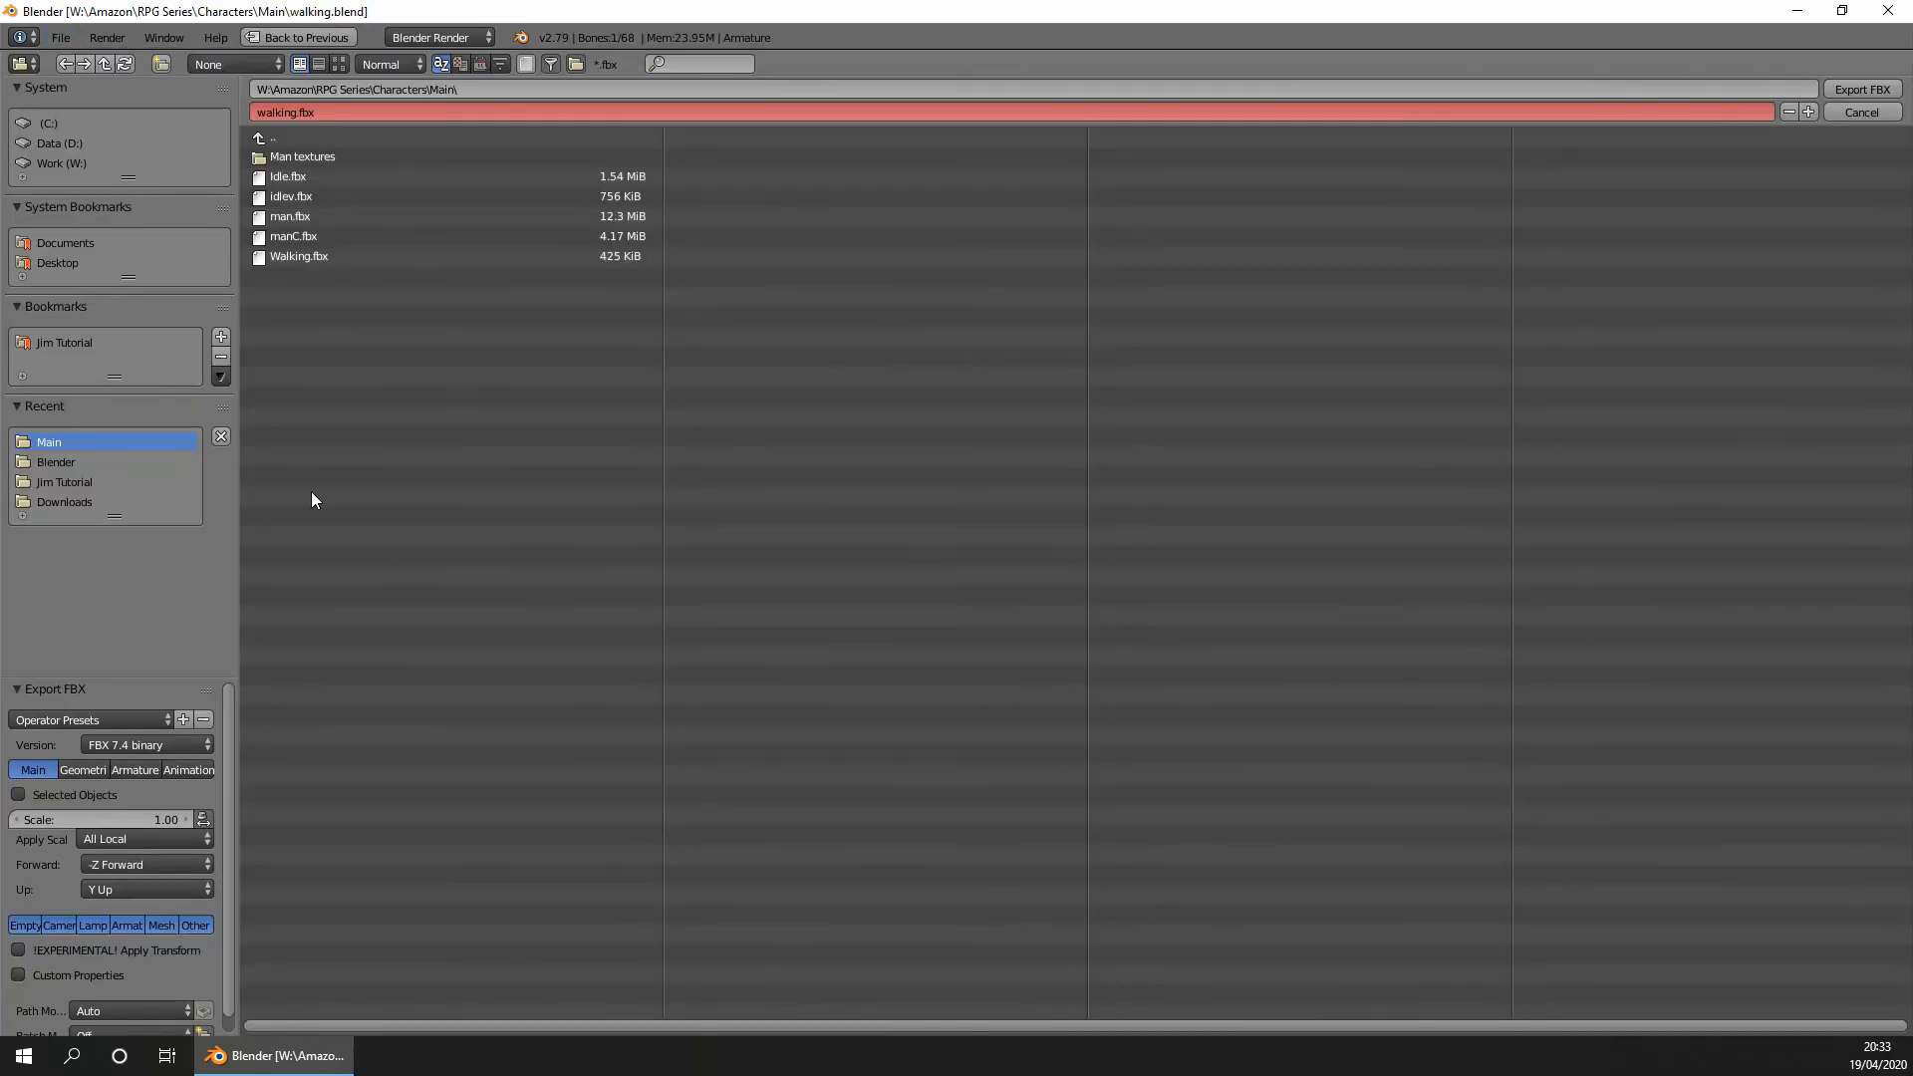
pyautogui.click(157, 719)
pyautogui.click(113, 769)
# Add "C" to the walking FBX file name and export the file to the Main folder.
pyautogui.click(285, 112)
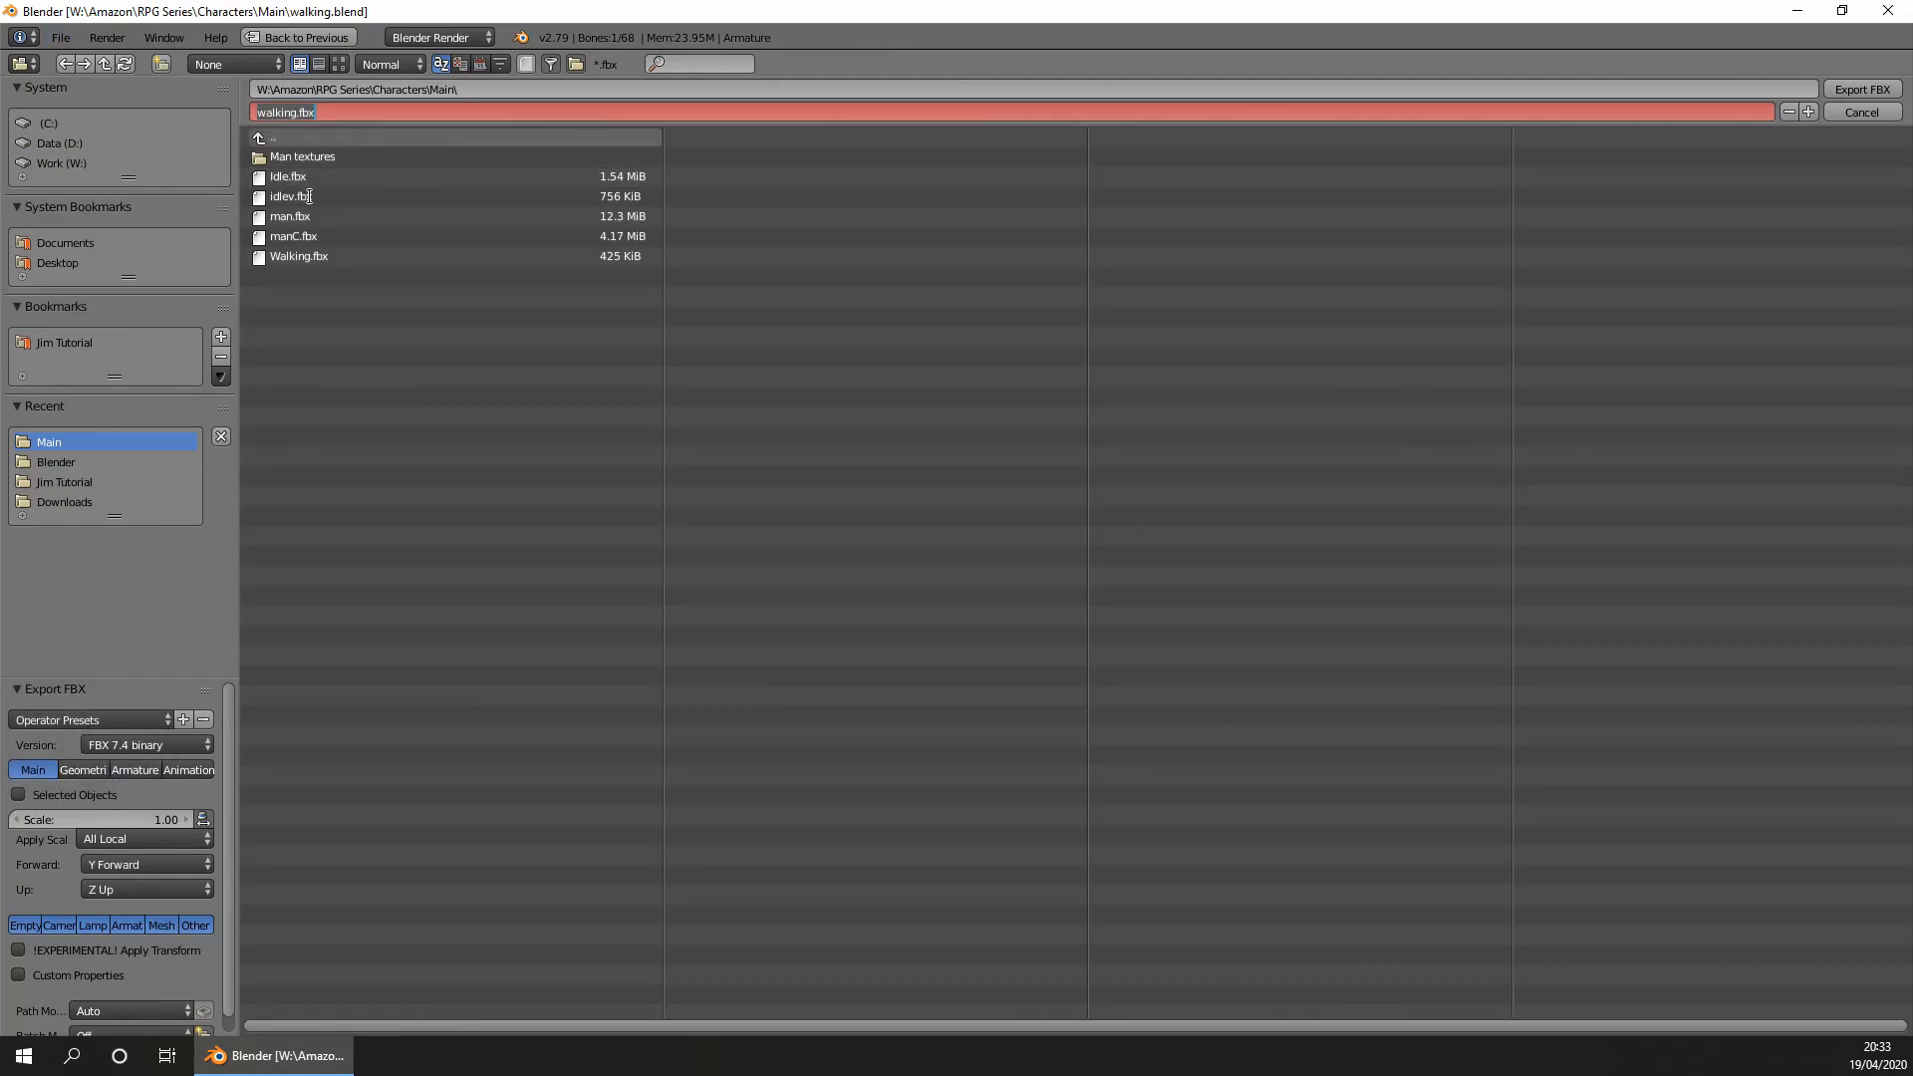
pyautogui.click(297, 113)
pyautogui.write('C')
pyautogui.click(1882, 95)
pyautogui.click(1883, 91)
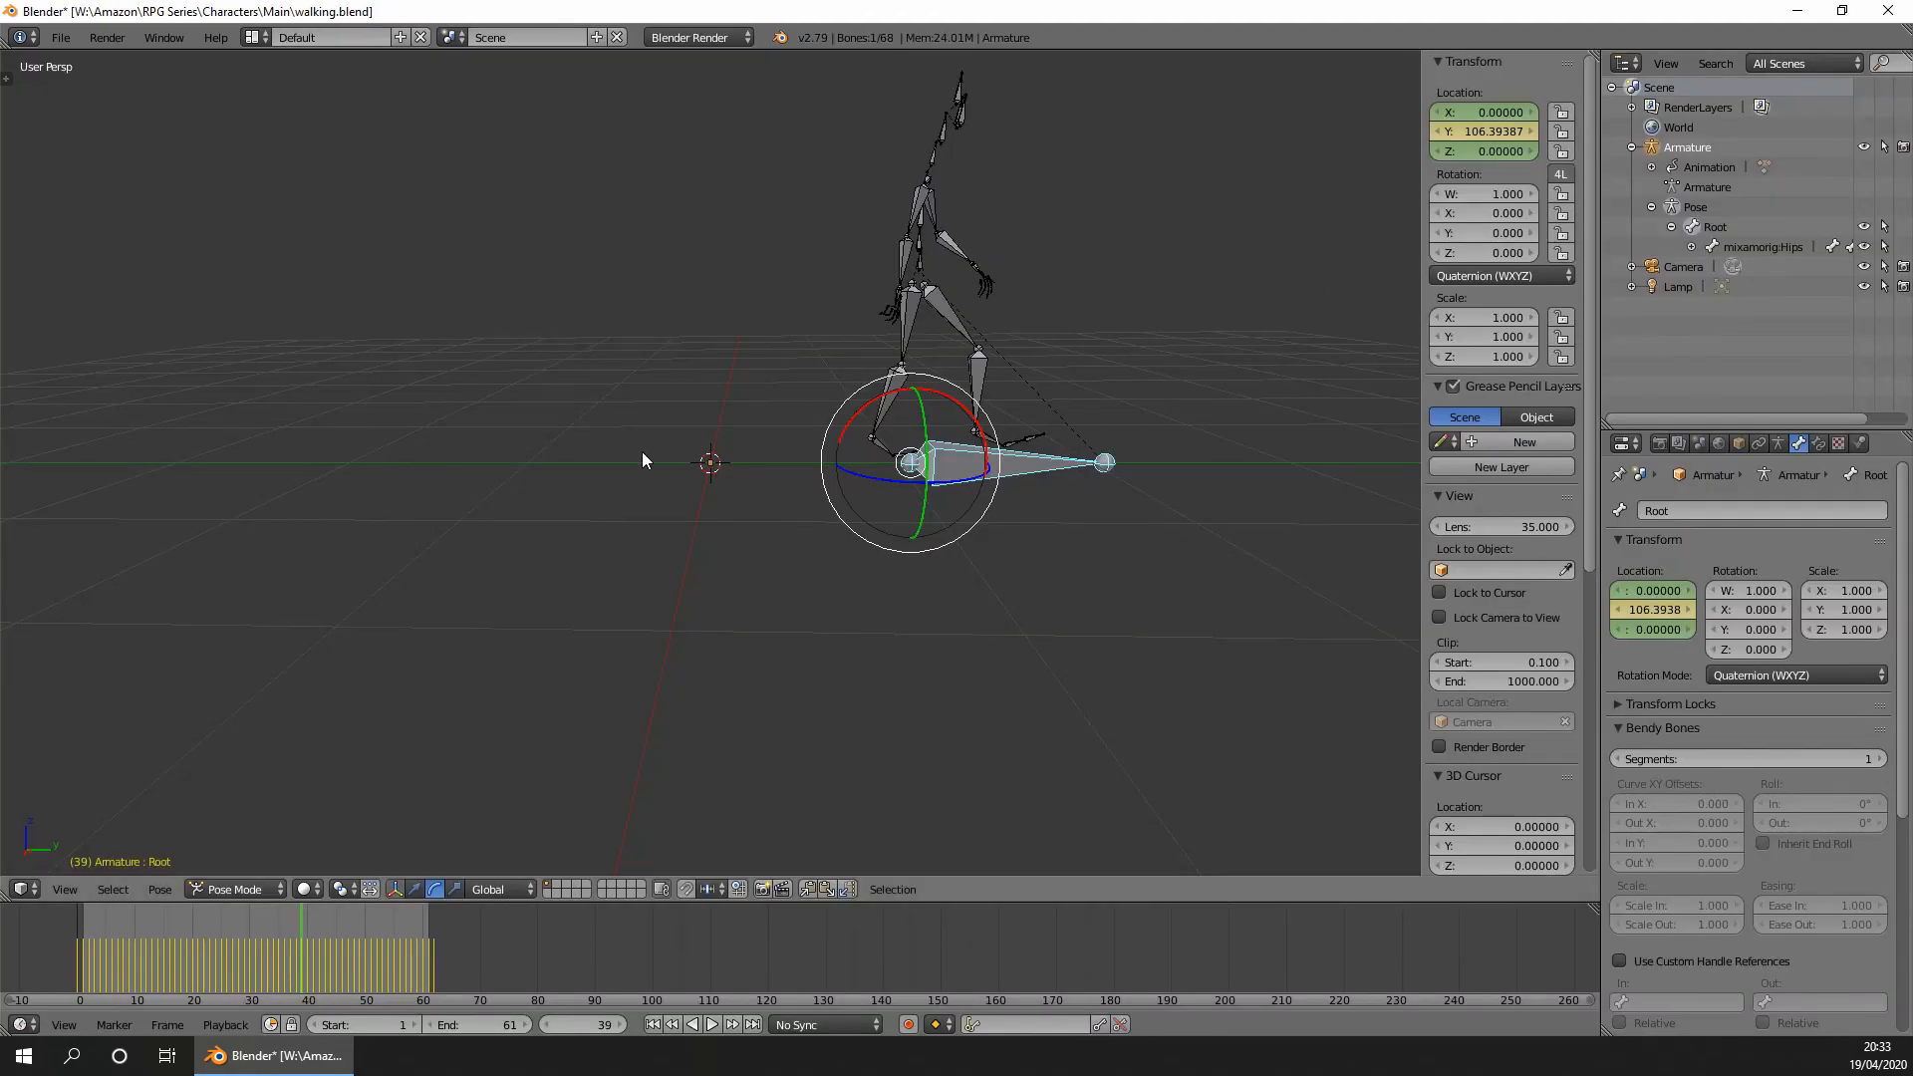